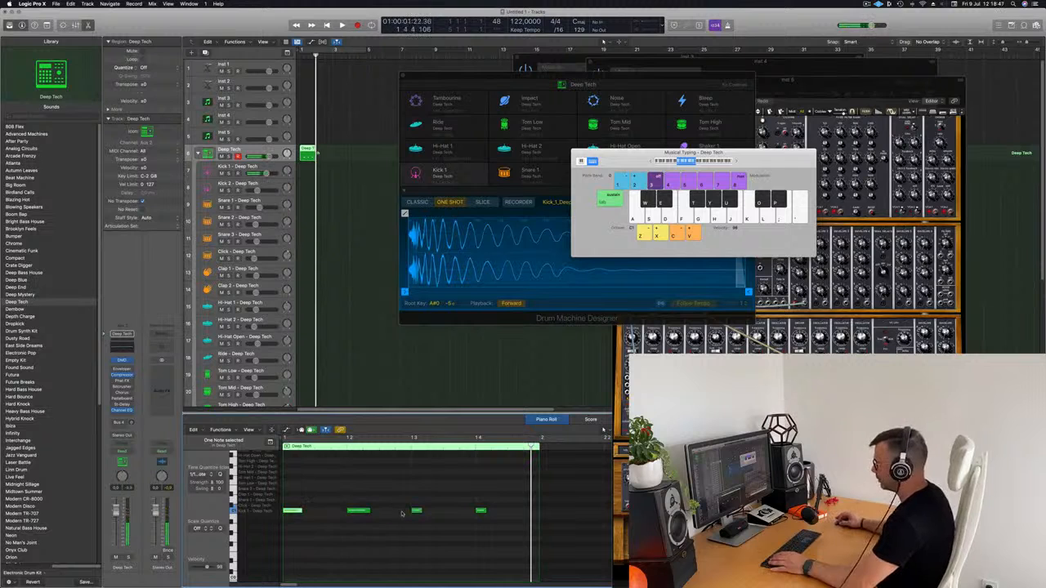
Lengthen the third and fourth kick notes to match the earlier ones, and play back the pattern.
{"action": "left_click_drag", "start_coordinate": [418, 511], "coordinate": [427, 512]}
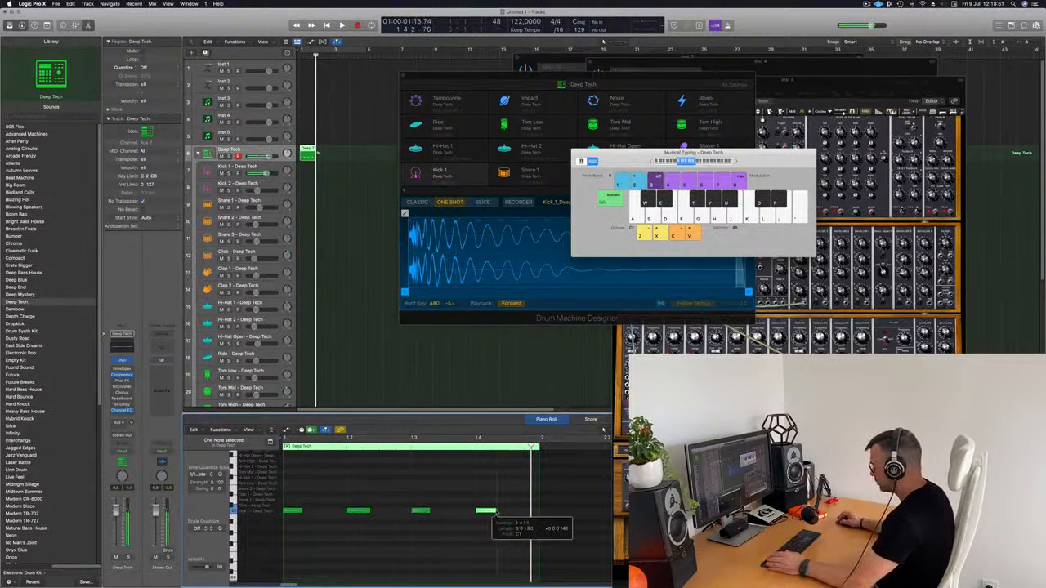
{"action": "left_click", "coordinate": [341, 186]}
{"action": "key", "text": "space"}
{"action": "key", "text": "space"}
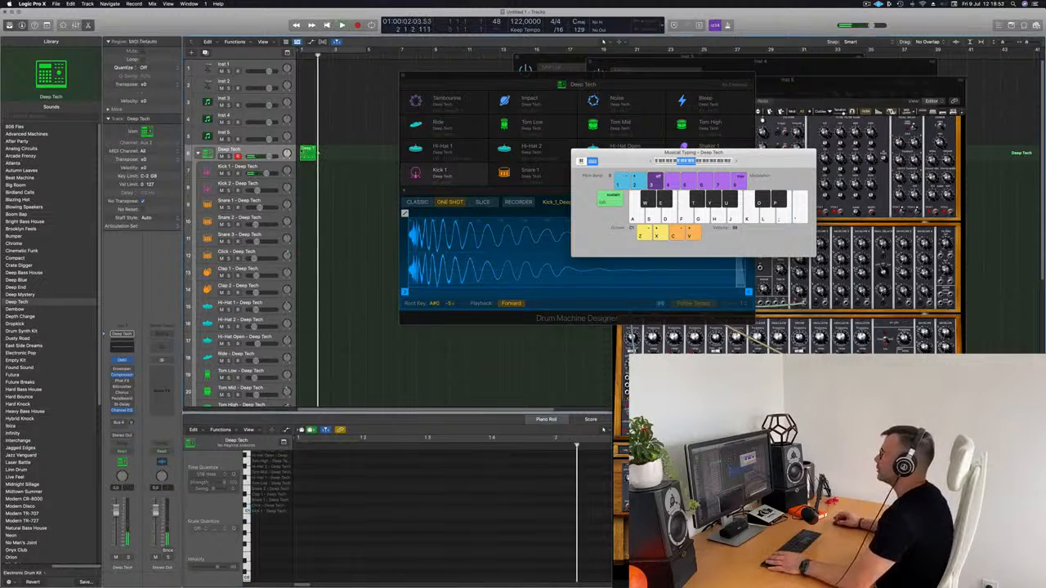
Set the cycle range from bar 1 to bar 5 and move the Deep Tech region onto the Kick 1 track.
{"action": "left_click", "coordinate": [309, 154]}
{"action": "left_click_drag", "start_coordinate": [327, 50], "coordinate": [364, 50]}
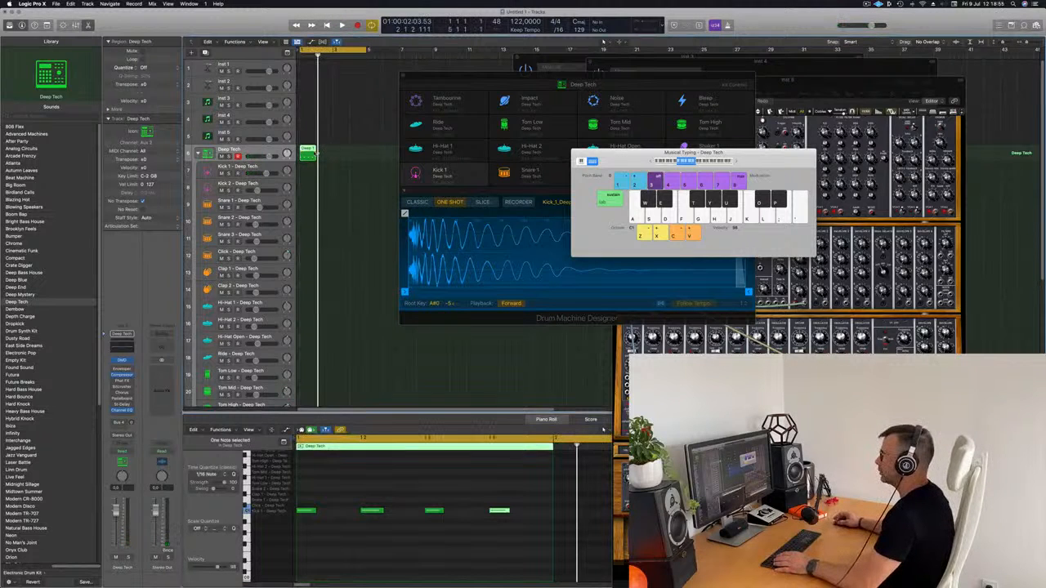
{"action": "left_click_drag", "start_coordinate": [308, 154], "coordinate": [308, 170]}
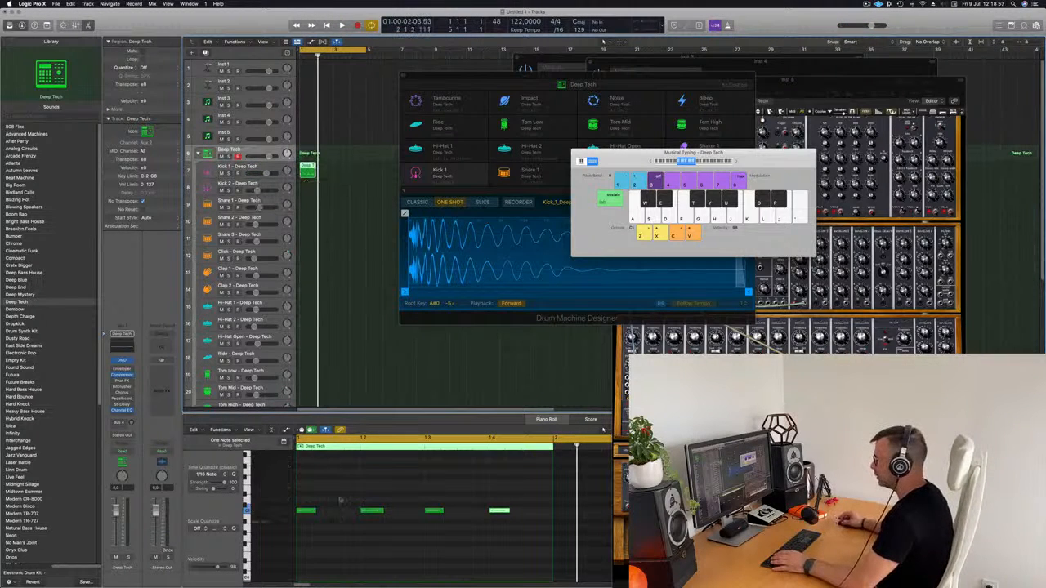
Transpose all four kick notes up four semitones and audition them.
{"action": "left_click_drag", "start_coordinate": [296, 496], "coordinate": [573, 544]}
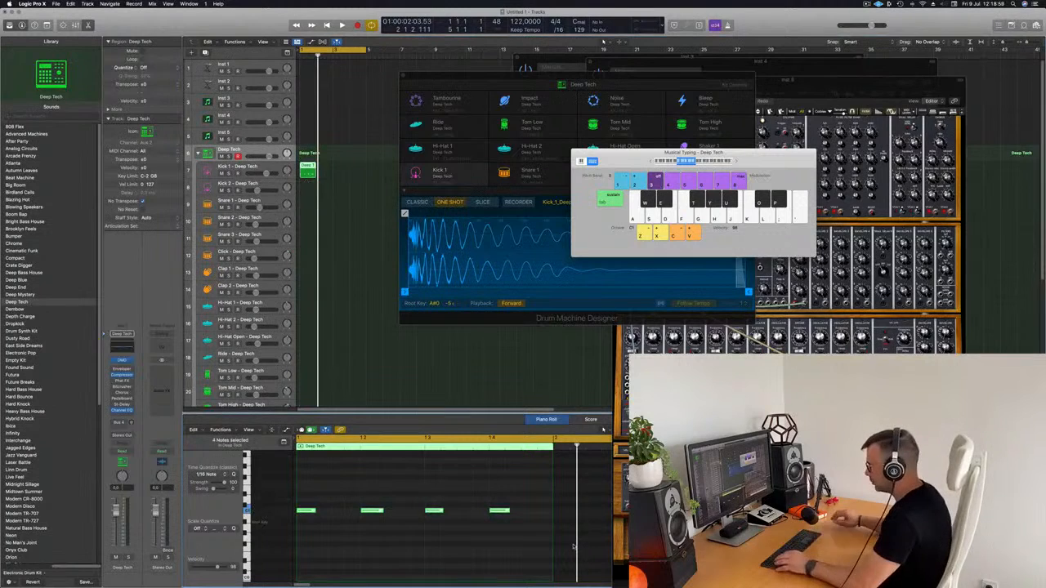
{"action": "key", "text": "alt+shift+Up"}
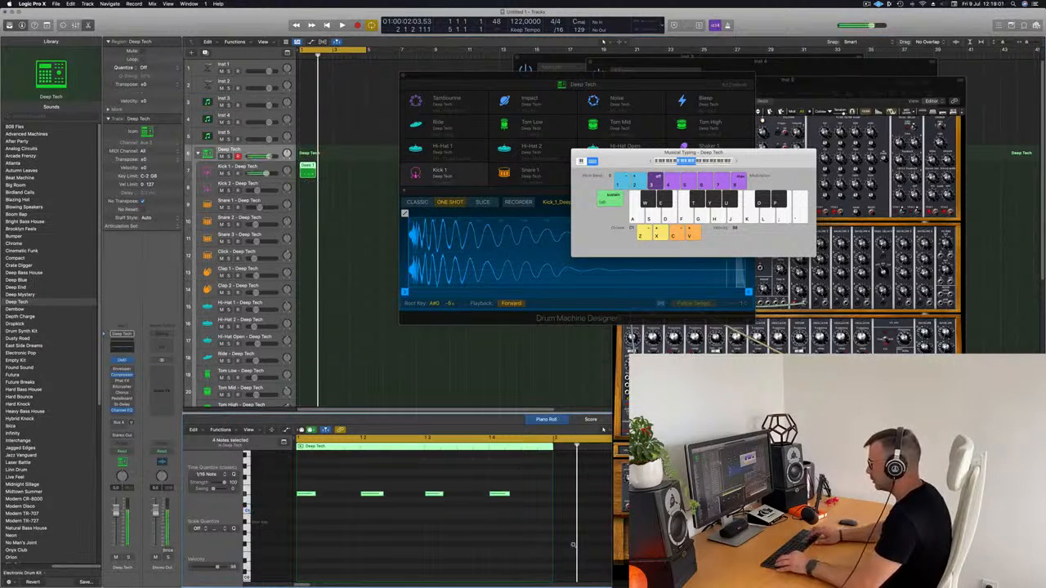
{"action": "key", "text": "space"}
{"action": "key", "text": "space"}
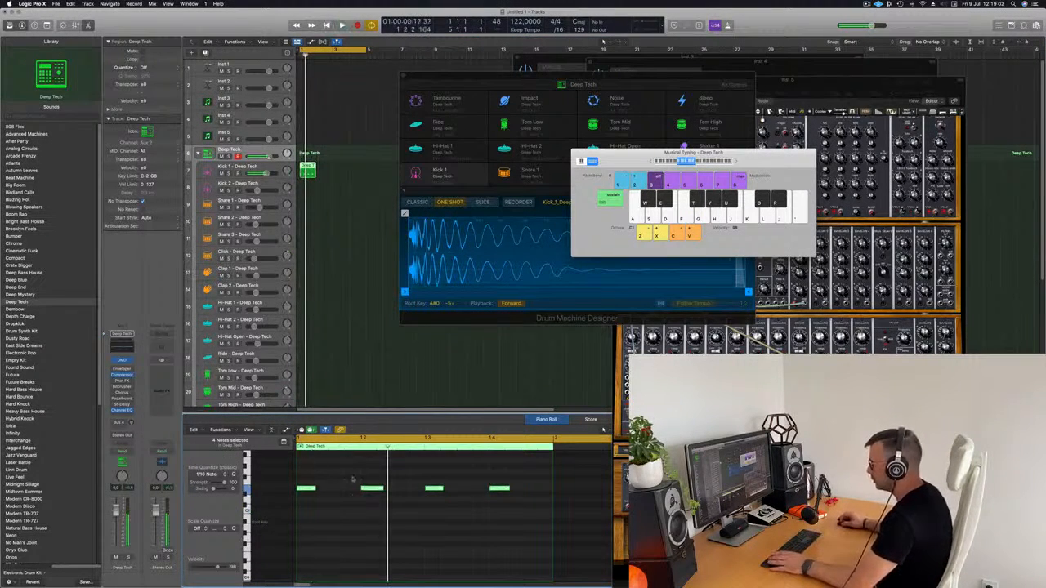
Transpose the four kick notes down an octave and listen to the loop.
{"action": "left_click_drag", "start_coordinate": [303, 470], "coordinate": [573, 510]}
{"action": "key", "text": "space"}
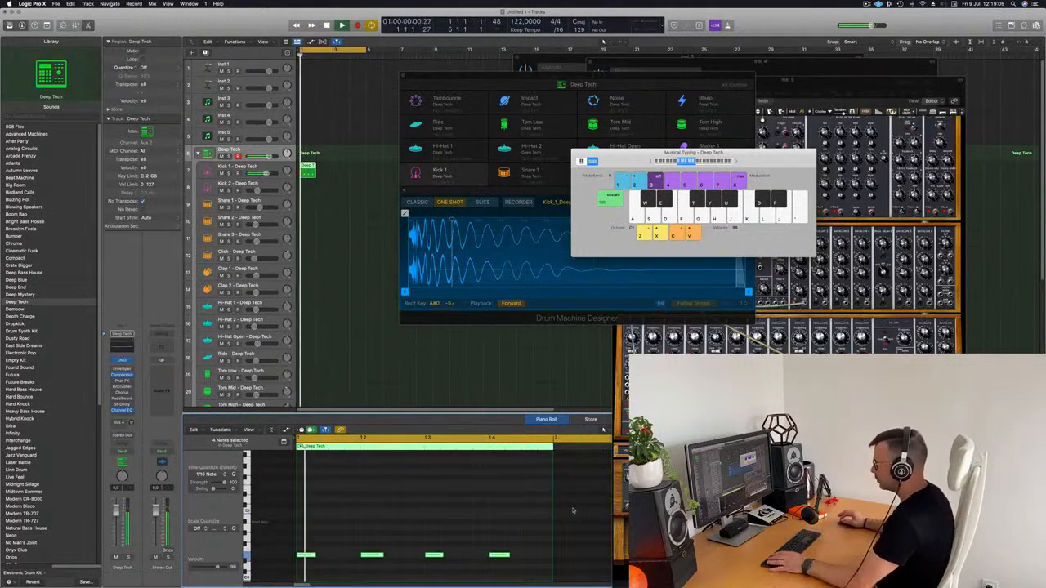
{"action": "key", "text": "space"}
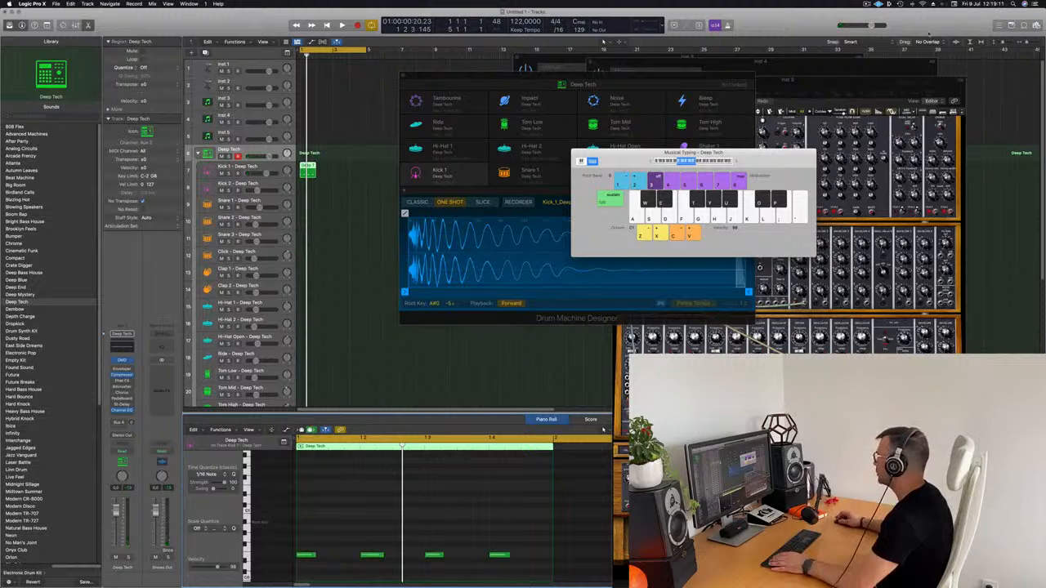
Repeat the one-bar Kick 1 region three times to fill the four-bar cycle.
{"action": "key", "text": "space"}
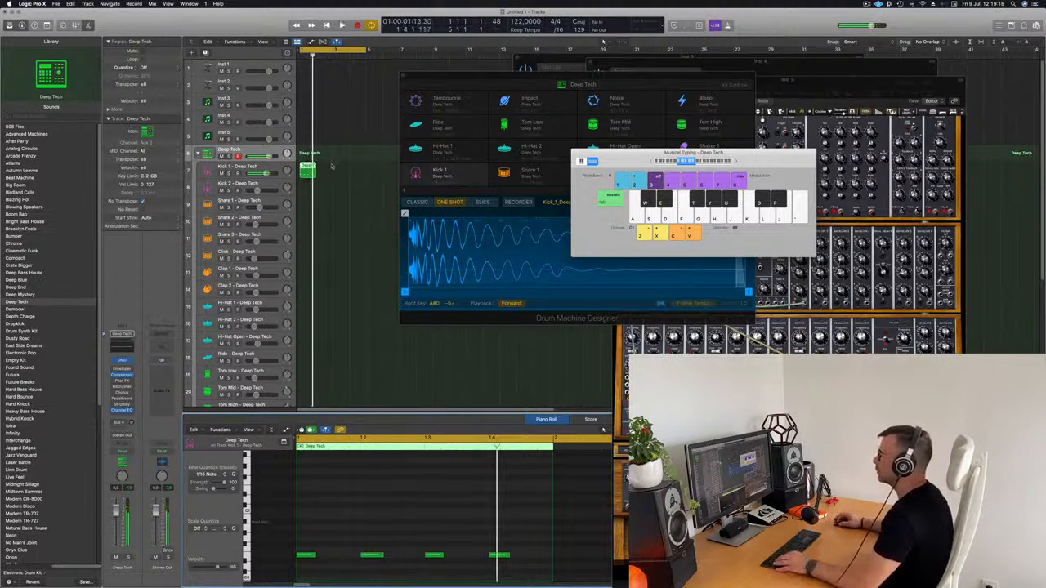
{"action": "left_click", "coordinate": [307, 176]}
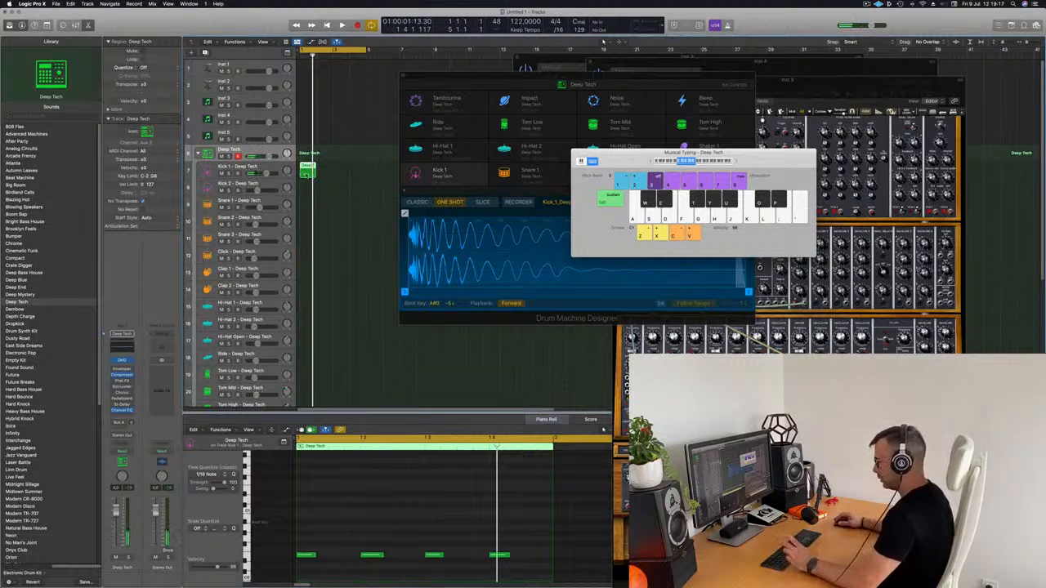
{"action": "key", "text": "super+r"}
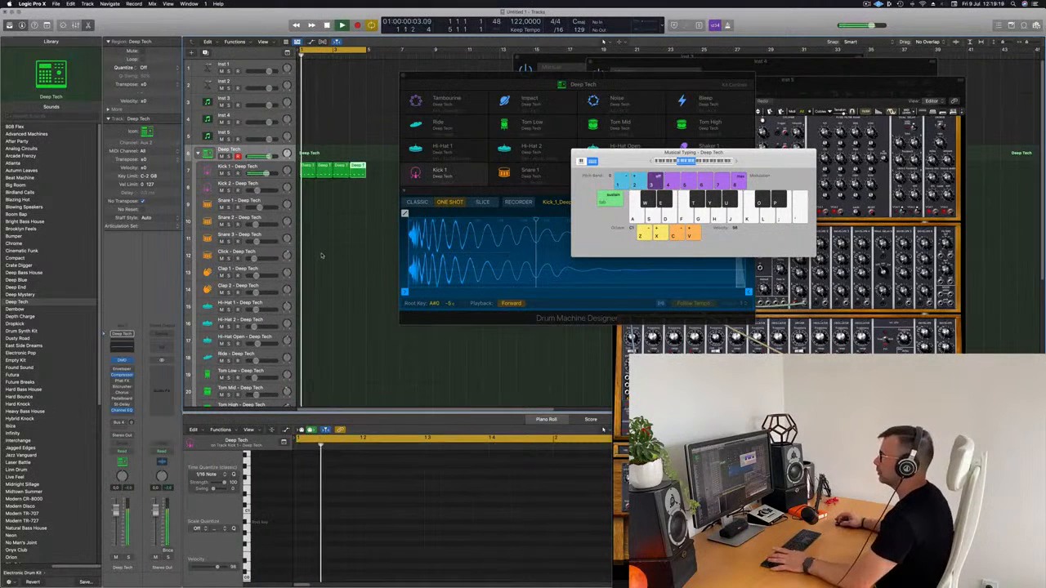
Copy the first kick region to the Hi-Hat Open track with its notes on the off-beats, and repeat it three times.
{"action": "left_click_drag", "start_coordinate": [307, 167], "coordinate": [307, 353]}
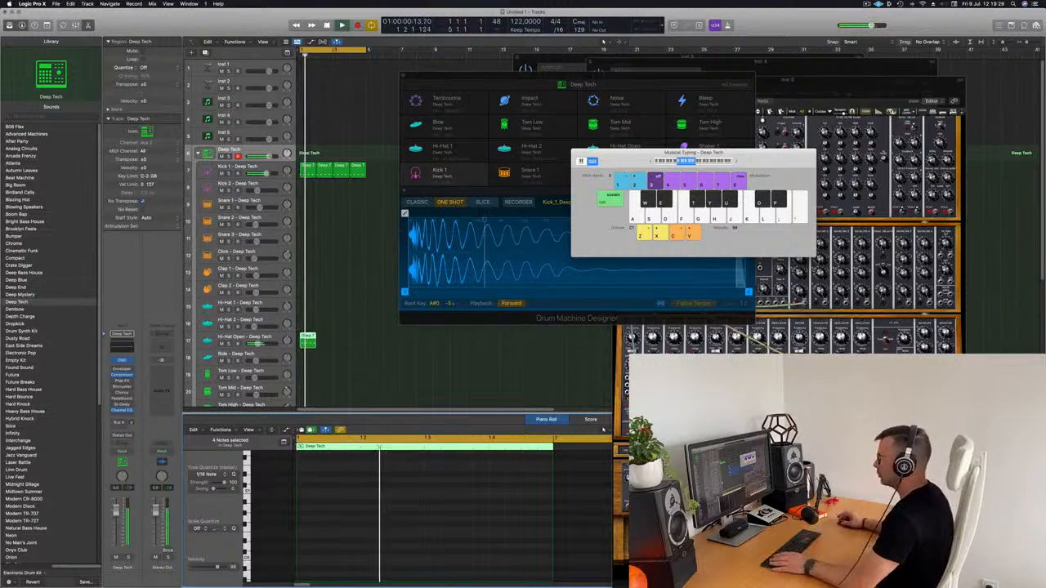
{"action": "left_click", "coordinate": [312, 352]}
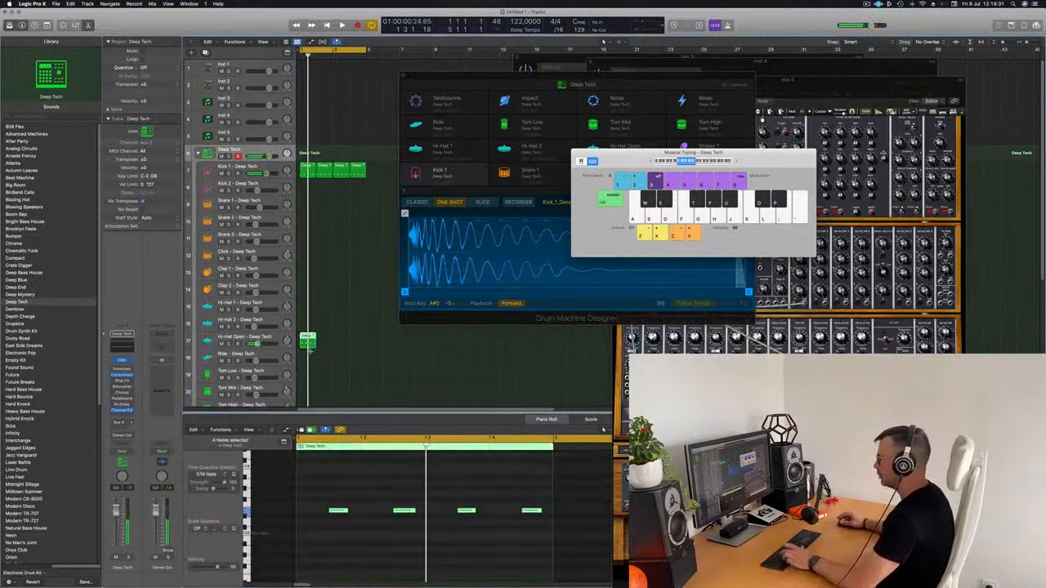
{"action": "key", "text": "super+r"}
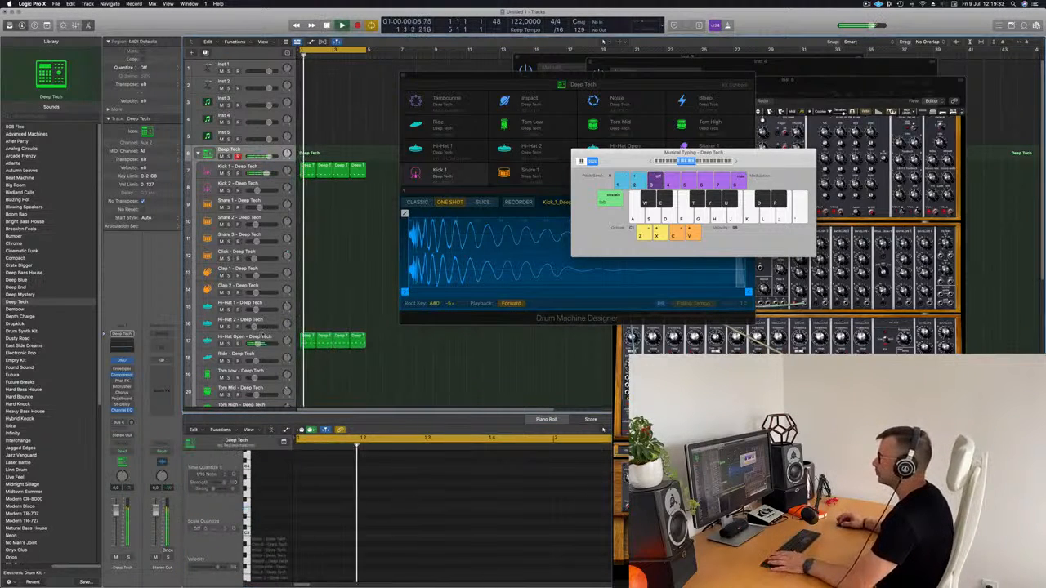
Select the Hi-Hat Open track and move the Drum Machine Designer and Musical Typing windows away from the arrangement.
{"action": "left_click", "coordinate": [266, 337]}
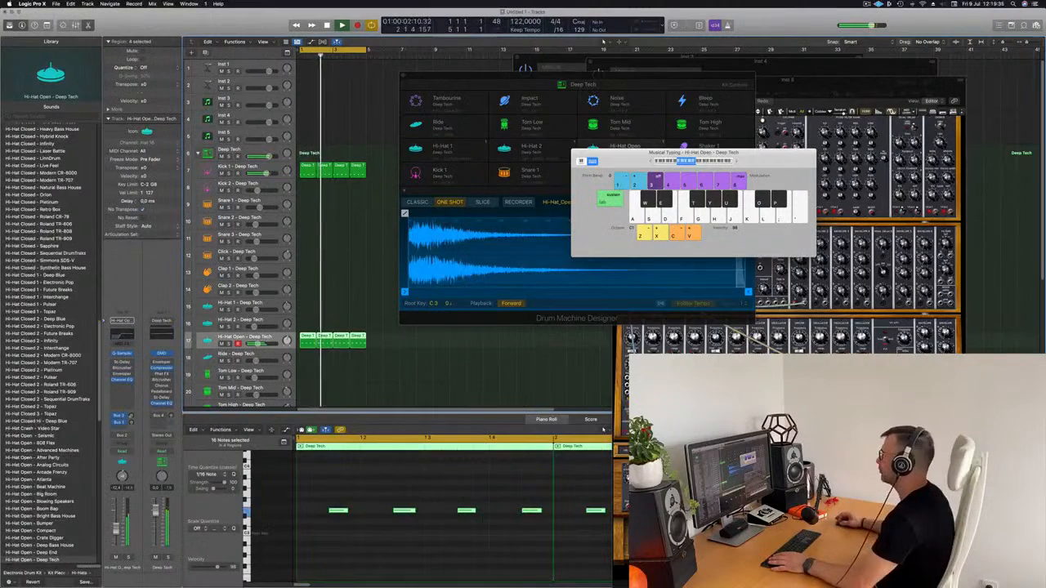
{"action": "left_click_drag", "start_coordinate": [606, 74], "coordinate": [894, 55]}
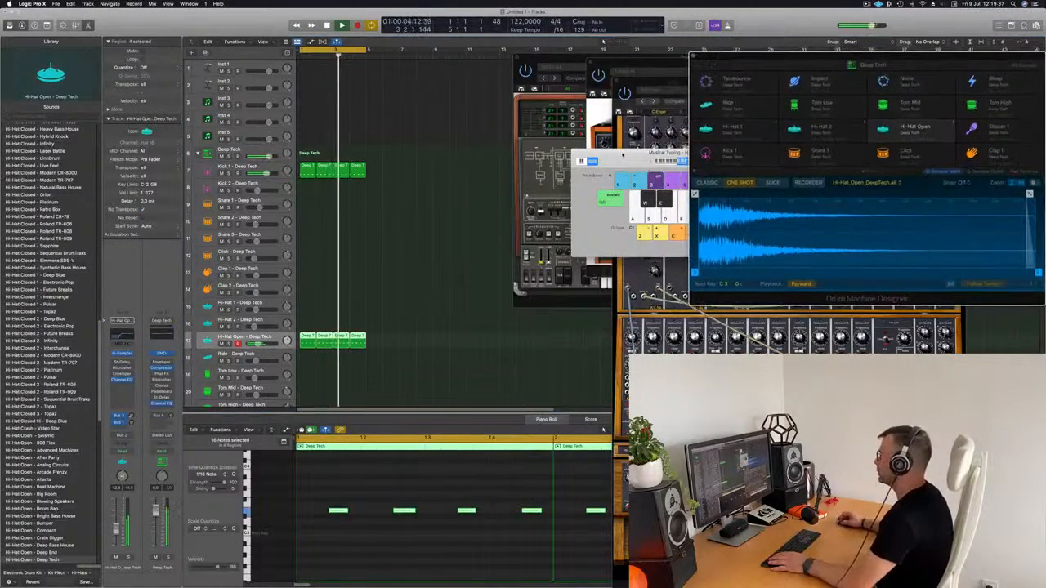
{"action": "left_click_drag", "start_coordinate": [634, 153], "coordinate": [726, 121]}
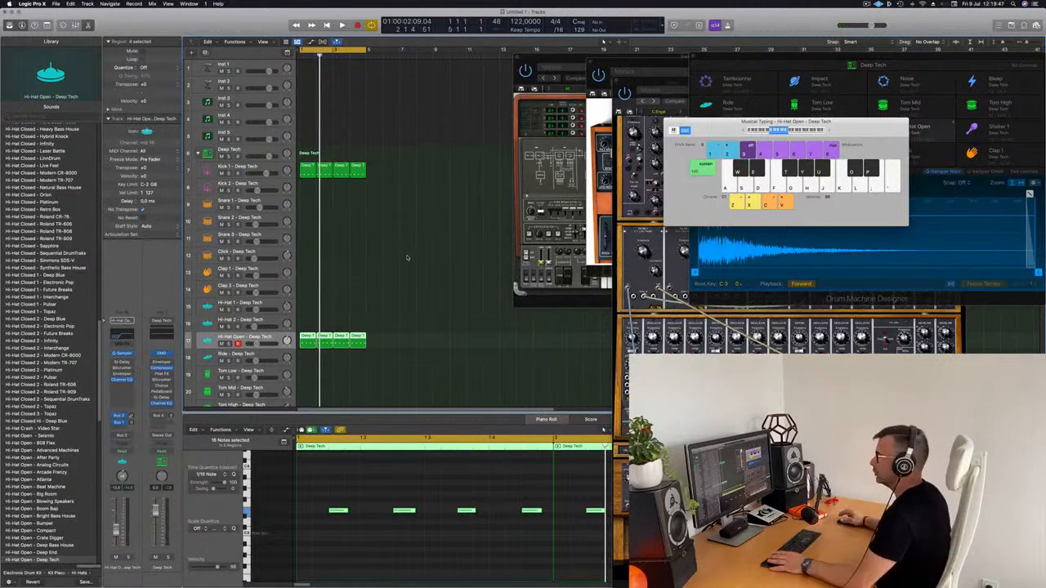
Move the first Kick 1 region onto the Snare 1 track at bar 1.
{"action": "scroll", "coordinate": [401, 254], "scroll_direction": "down", "scroll_amount": 4}
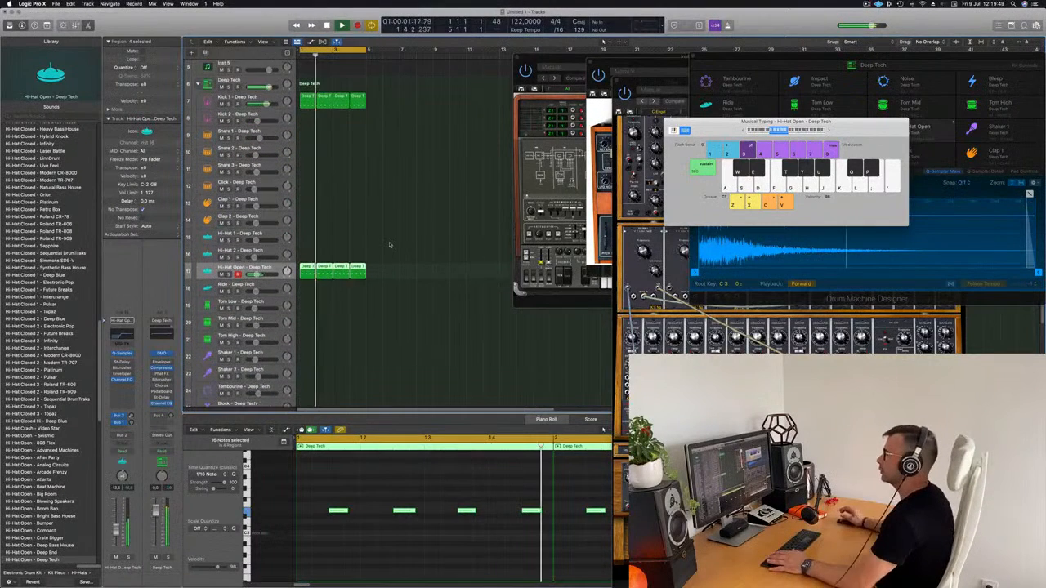
{"action": "scroll", "coordinate": [390, 244], "scroll_direction": "down", "scroll_amount": 1}
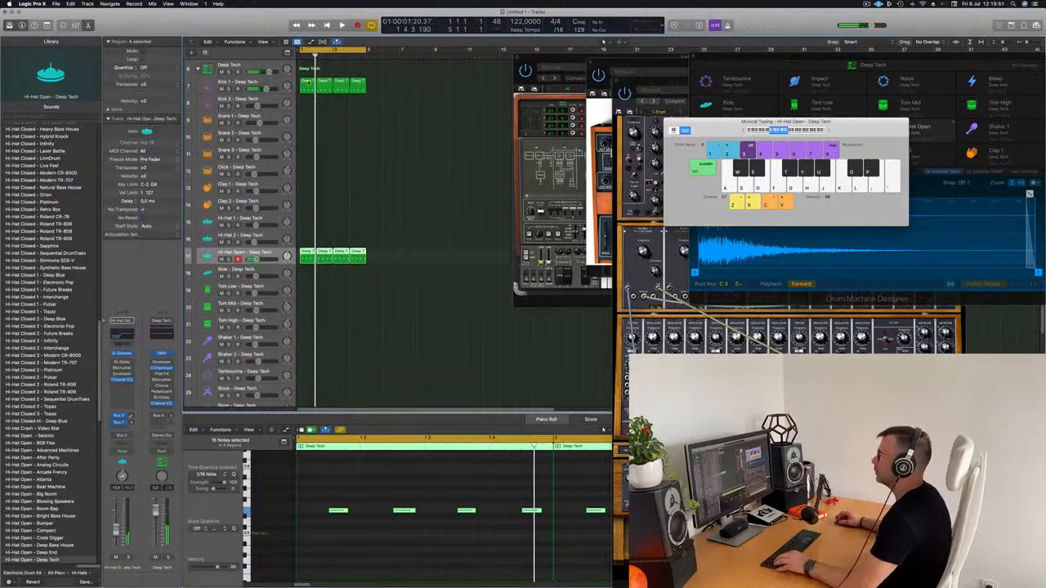
{"action": "left_click_drag", "start_coordinate": [308, 83], "coordinate": [310, 145]}
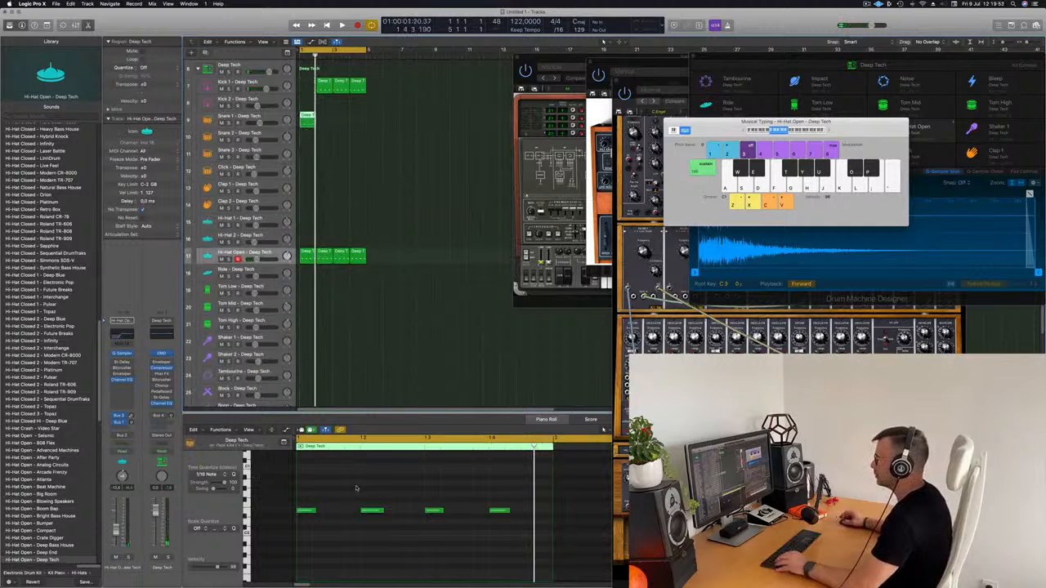
Delete the snare notes on beats 1 and 3, and transpose the two remaining notes on beats 2 and 4.
{"action": "left_click", "coordinate": [306, 510]}
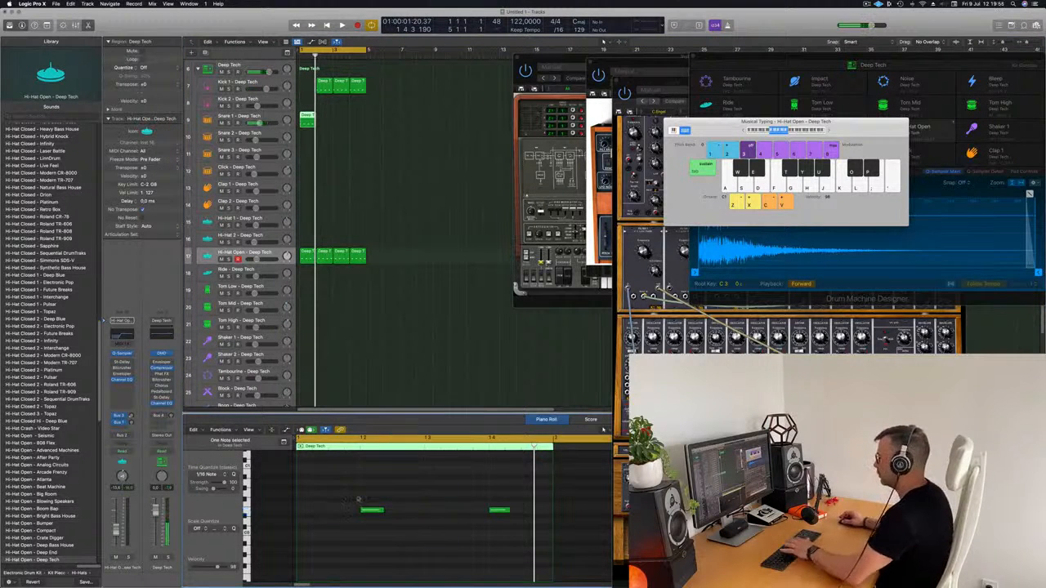
{"action": "left_click_drag", "start_coordinate": [358, 498], "coordinate": [519, 551]}
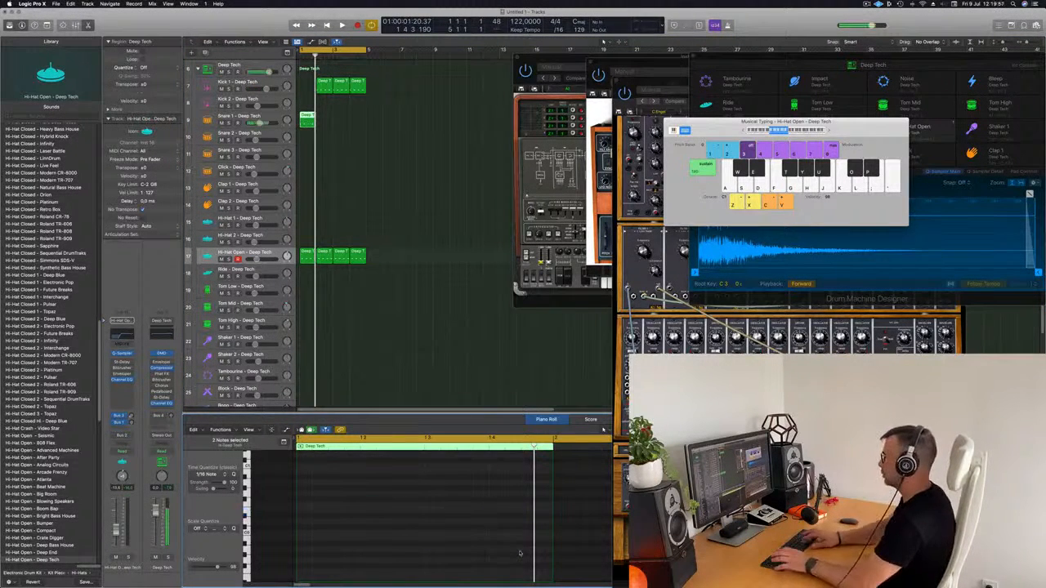
{"action": "key", "text": "space"}
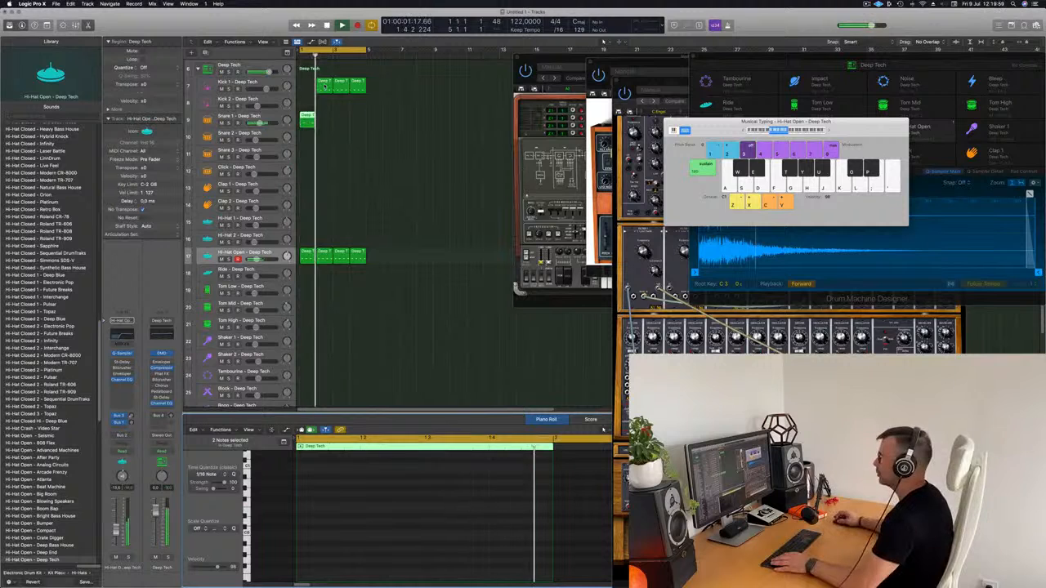
Copy a kick region back to bar 1 of Kick 1 and repeat the Snare 1 region three times across the cycle.
{"action": "left_click_drag", "start_coordinate": [325, 86], "coordinate": [308, 87]}
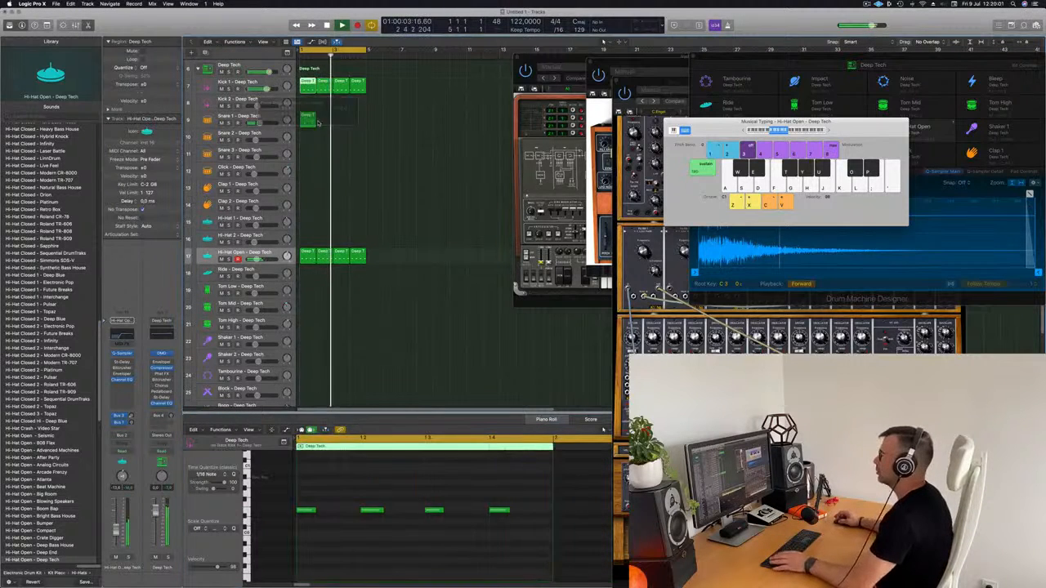
{"action": "left_click", "coordinate": [319, 124]}
{"action": "left_click", "coordinate": [309, 121]}
{"action": "key", "text": "super+r"}
{"action": "key", "text": "super+r"}
{"action": "key", "text": "super+r"}
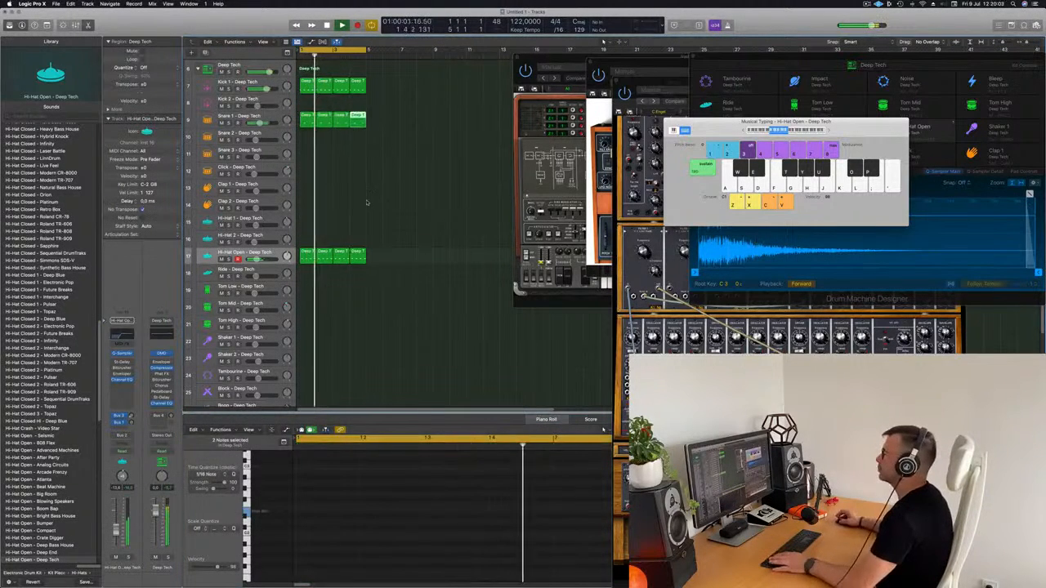
Copy the first Hi-Hat Open region to the Boop track at bar 1.
{"action": "left_click", "coordinate": [367, 202]}
{"action": "scroll", "coordinate": [371, 228], "scroll_direction": "down", "scroll_amount": 2}
{"action": "scroll", "coordinate": [394, 274], "scroll_direction": "down", "scroll_amount": 2}
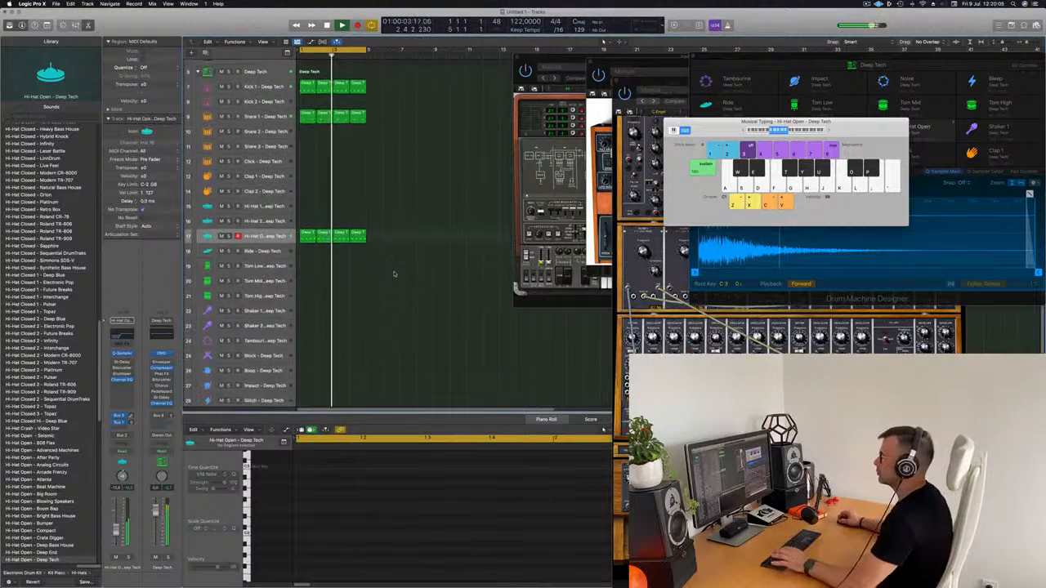
{"action": "scroll", "coordinate": [393, 274], "scroll_direction": "down", "scroll_amount": 2}
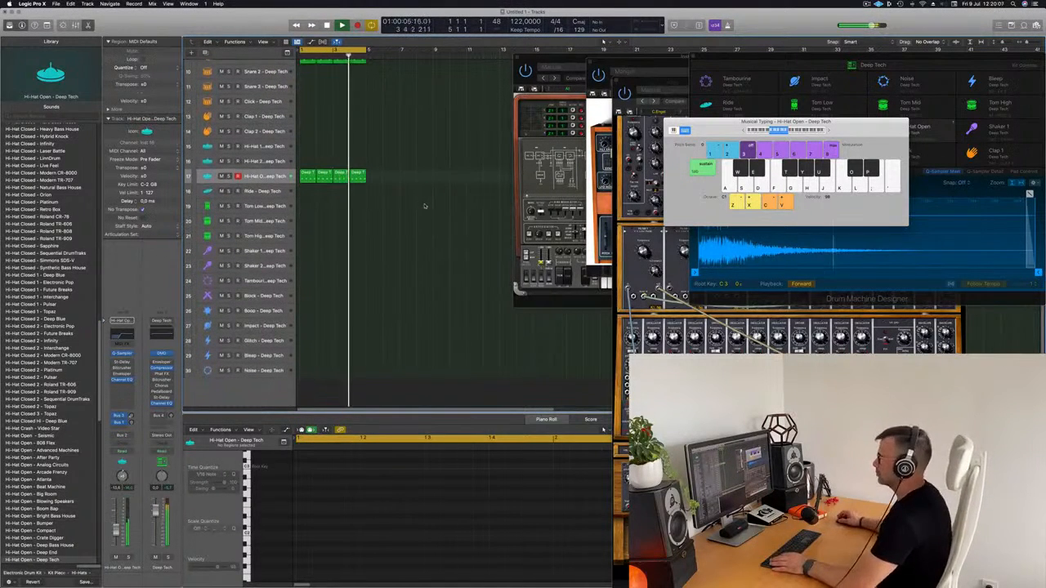
{"action": "key", "text": "space"}
{"action": "scroll", "coordinate": [423, 209], "scroll_direction": "up", "scroll_amount": 2}
{"action": "left_click", "coordinate": [308, 204]}
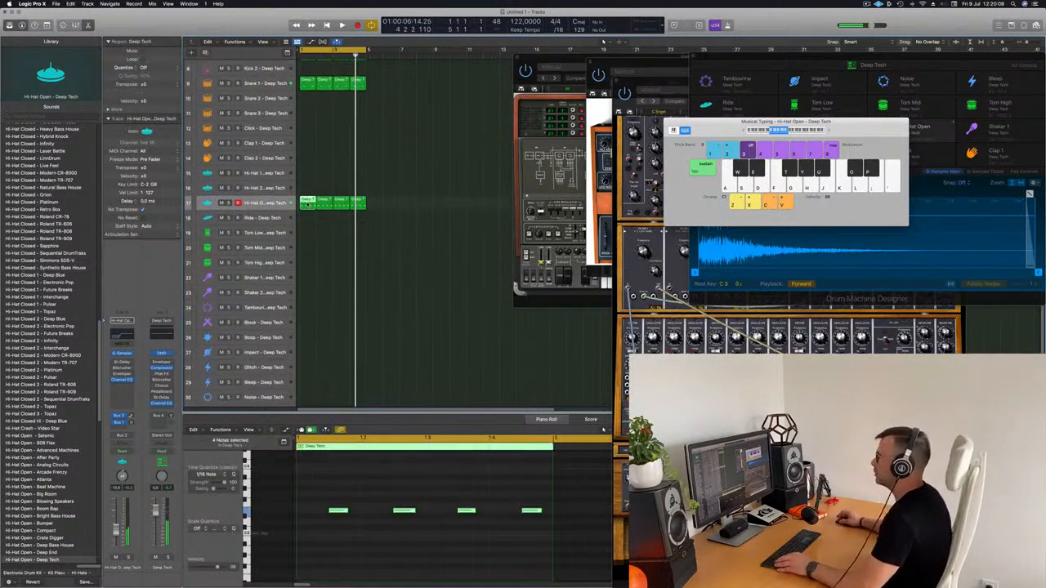
{"action": "left_click_drag", "start_coordinate": [307, 203], "coordinate": [306, 351]}
Delete the first three notes in the Boop region, transpose the remaining last note, and audition it in the loop.
{"action": "left_click_drag", "start_coordinate": [327, 483], "coordinate": [478, 535]}
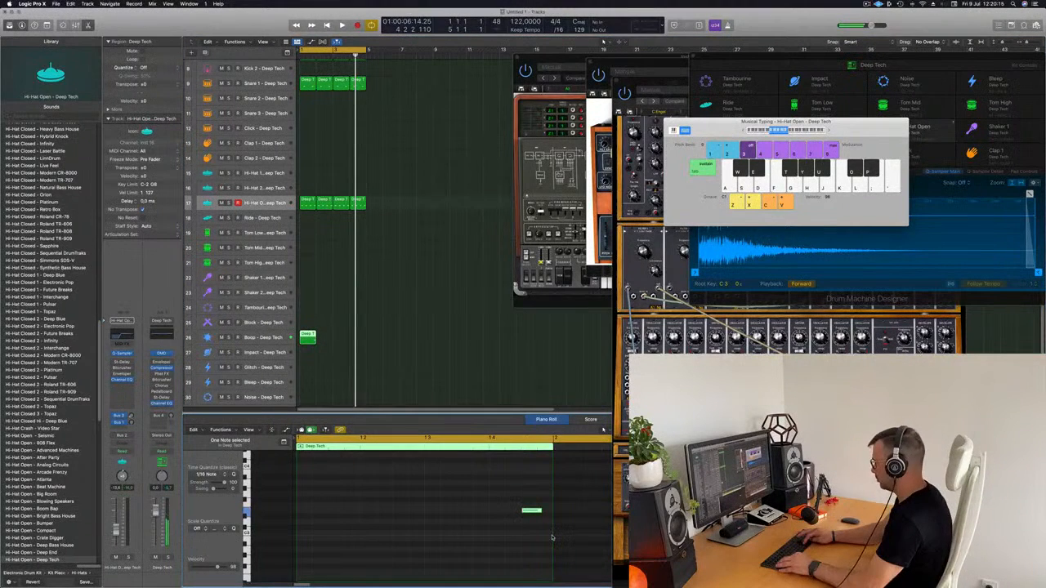
{"action": "key", "text": "space"}
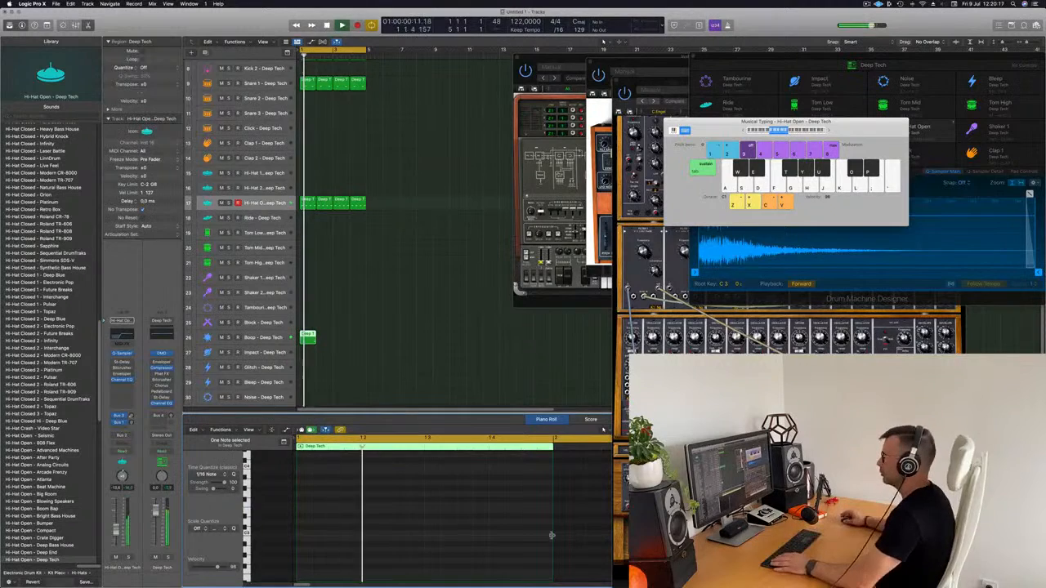
{"action": "scroll", "coordinate": [413, 354], "scroll_direction": "up", "scroll_amount": 2}
{"action": "scroll", "coordinate": [408, 356], "scroll_direction": "left", "scroll_amount": 2}
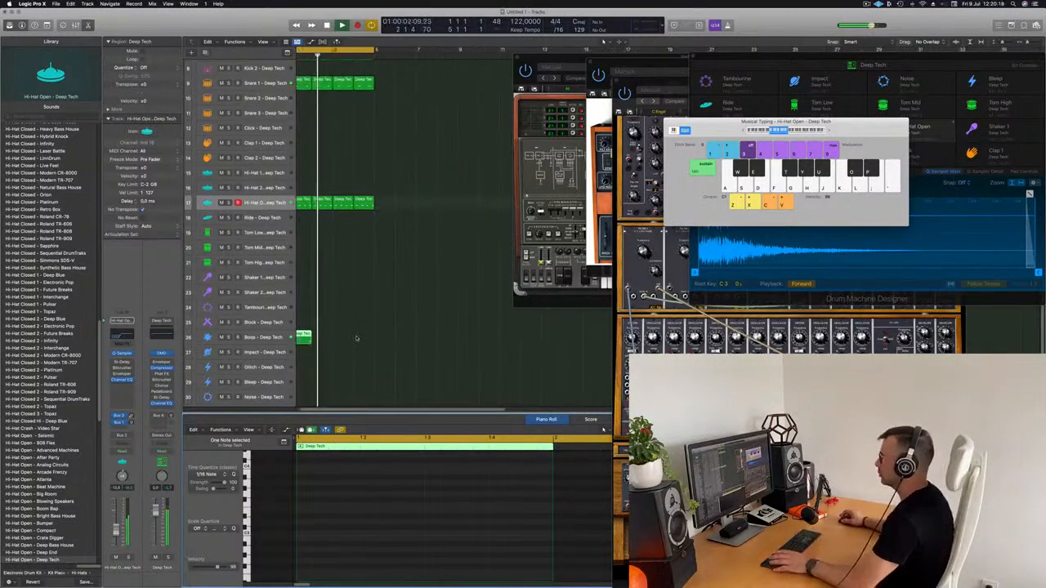
{"action": "key", "text": "space"}
{"action": "key", "text": "space"}
Repeat the one-bar Boop region three times to fill the four-bar cycle.
{"action": "left_click_drag", "start_coordinate": [367, 334], "coordinate": [316, 340]}
{"action": "key", "text": "super+r"}
{"action": "key", "text": "super+r"}
{"action": "key", "text": "super+r"}
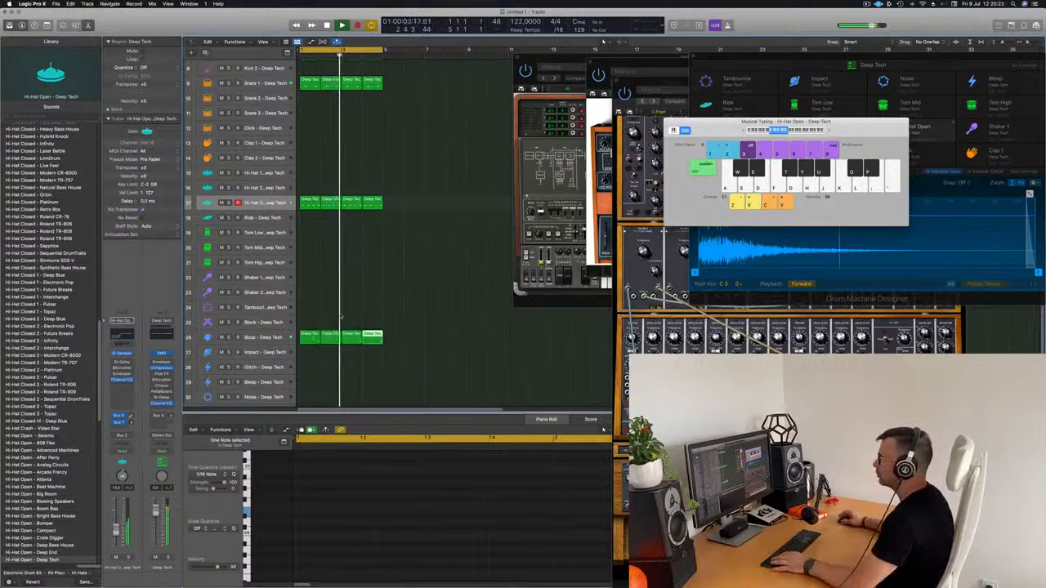
Select the Boop track to bring up its channel strip.
{"action": "scroll", "coordinate": [325, 246], "scroll_direction": "down", "scroll_amount": 2}
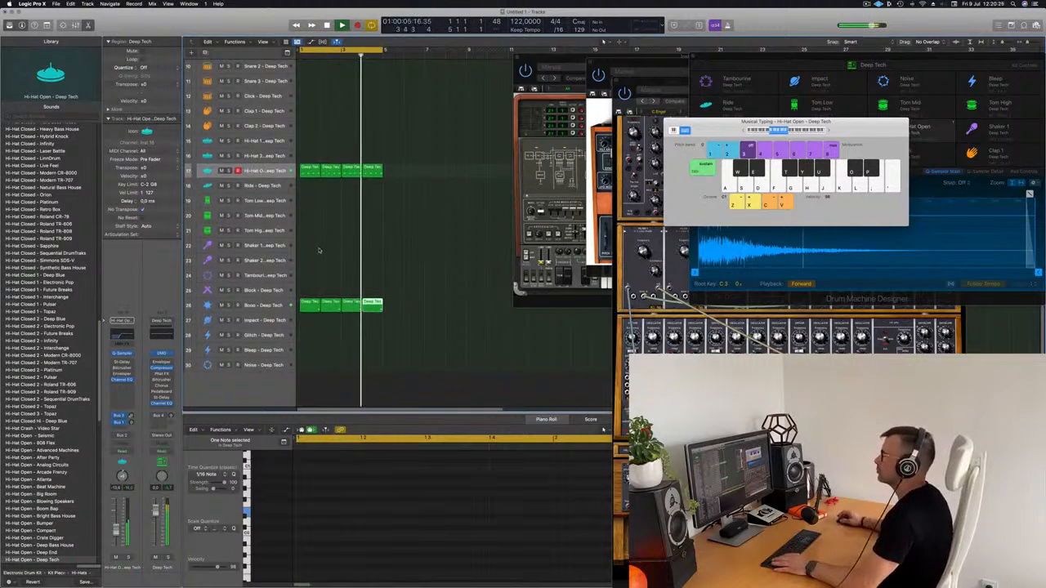
{"action": "left_click", "coordinate": [342, 321]}
{"action": "left_click", "coordinate": [255, 306]}
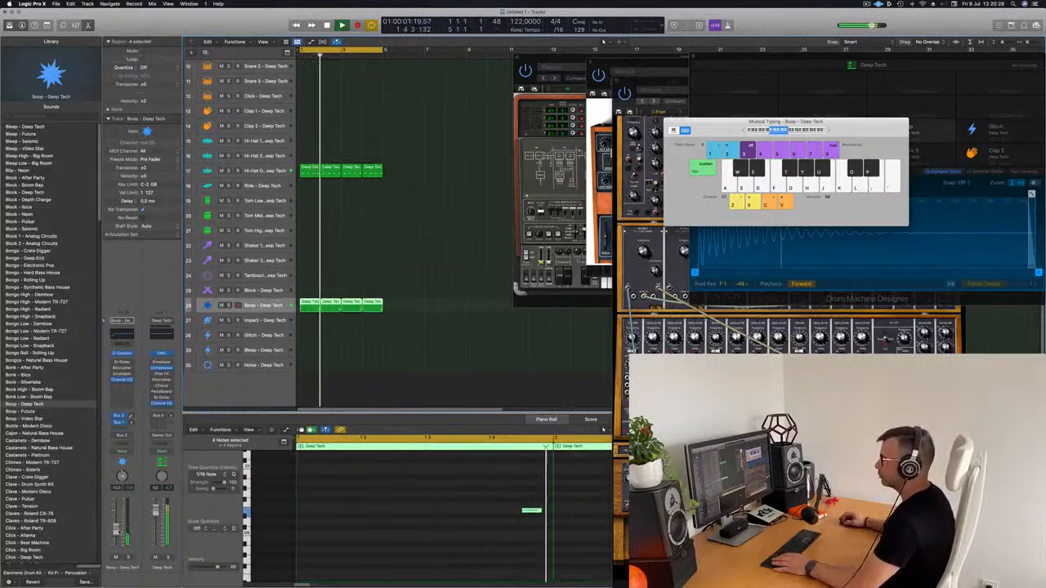
Copy the first Snare 1 region to the Clap 1 track at bar 1.
{"action": "scroll", "coordinate": [433, 221], "scroll_direction": "up", "scroll_amount": 2}
{"action": "scroll", "coordinate": [433, 220], "scroll_direction": "up", "scroll_amount": 1}
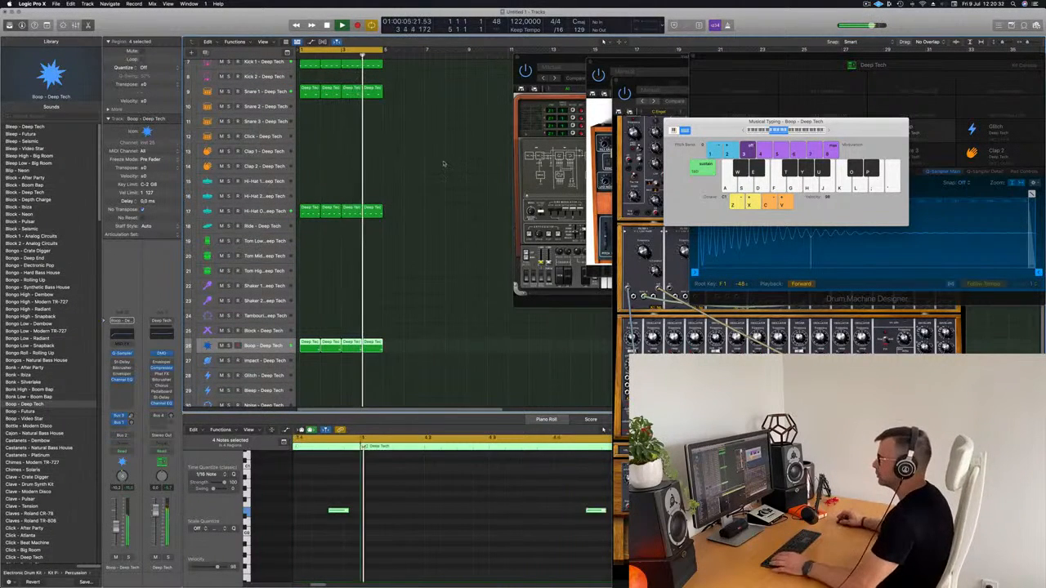
{"action": "left_click", "coordinate": [316, 93]}
{"action": "left_click_drag", "start_coordinate": [316, 92], "coordinate": [321, 163]}
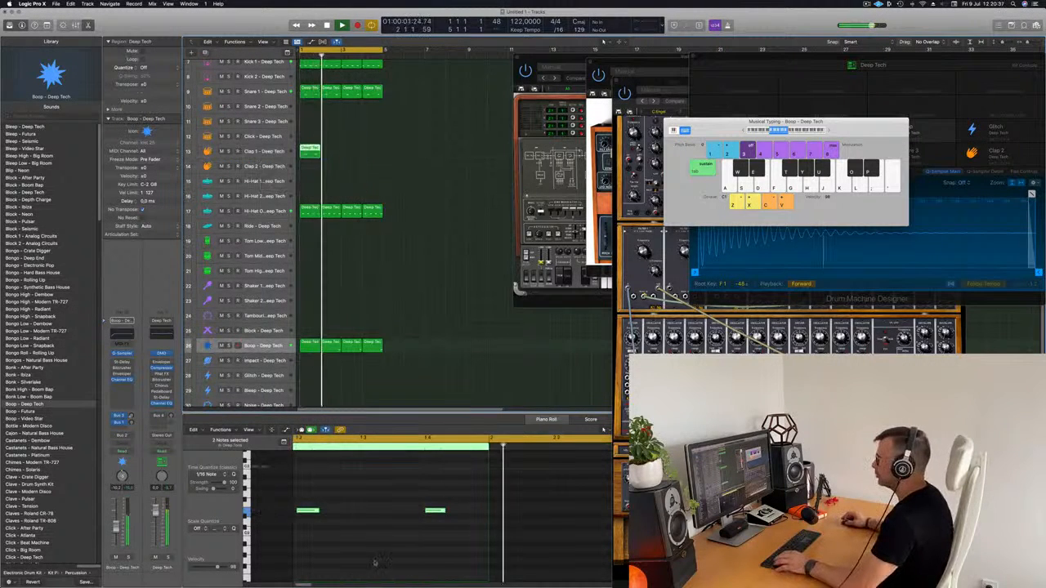
Delete the first note in the Clap 1 region, keeping only the last one, and audition the loop from the start.
{"action": "left_click_drag", "start_coordinate": [342, 483], "coordinate": [395, 526]}
{"action": "key", "text": "Delete"}
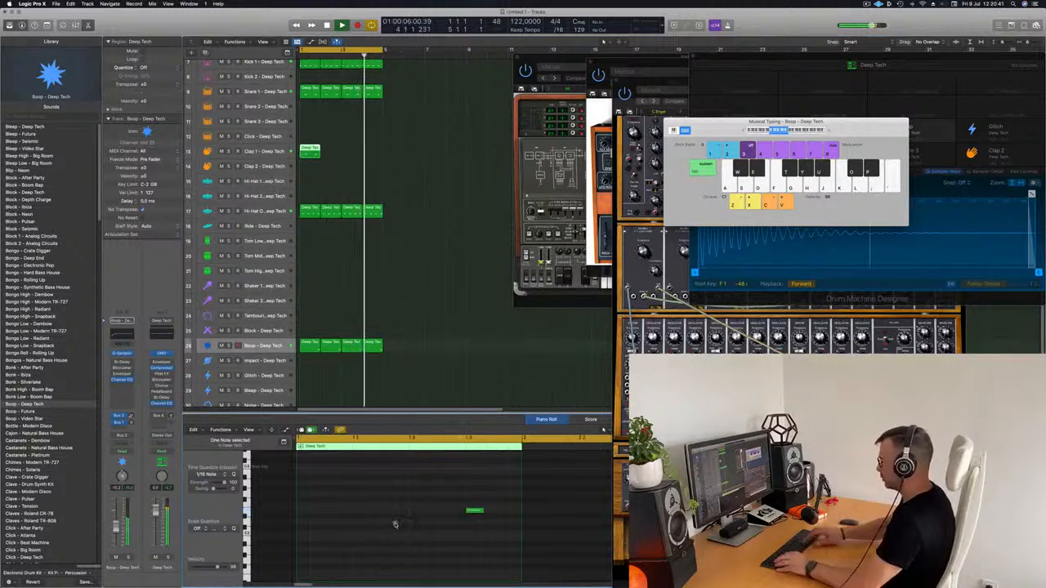
{"action": "scroll", "coordinate": [480, 542], "scroll_direction": "down", "scroll_amount": 5}
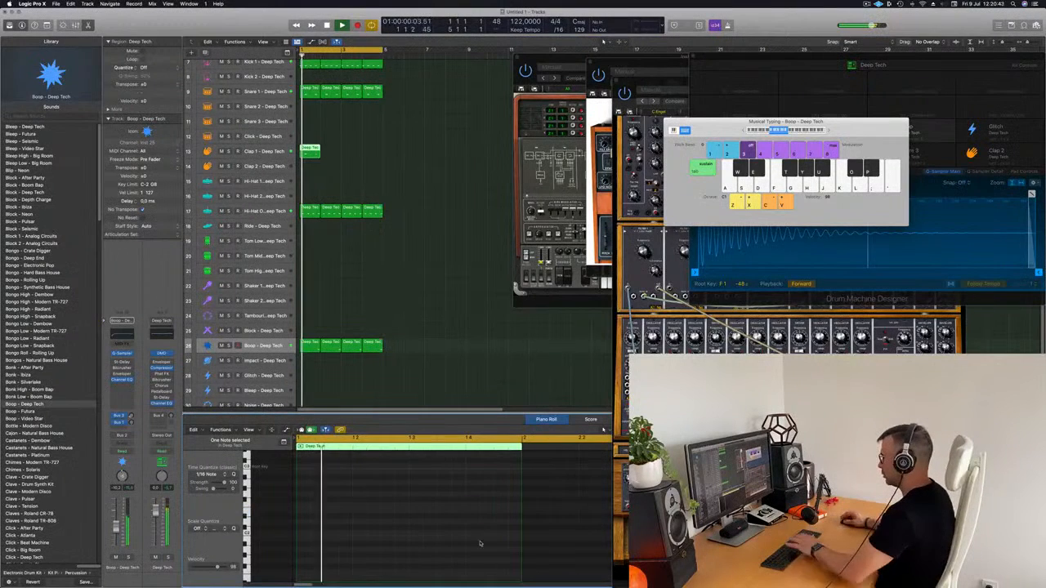
{"action": "scroll", "coordinate": [479, 540], "scroll_direction": "up", "scroll_amount": 10}
{"action": "left_click", "coordinate": [386, 141]}
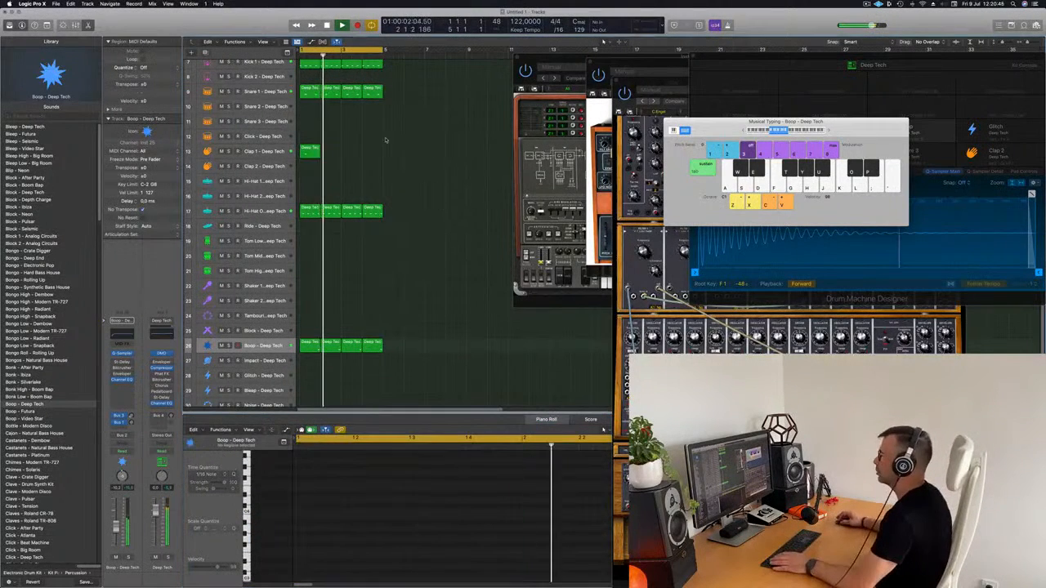
{"action": "key", "text": "space"}
{"action": "key", "text": "space"}
Repeat the one-bar Clap 1 region three times to fill the four-bar cycle.
{"action": "left_click", "coordinate": [308, 152]}
{"action": "key", "text": "super+r"}
{"action": "key", "text": "super+r"}
{"action": "key", "text": "super+r"}
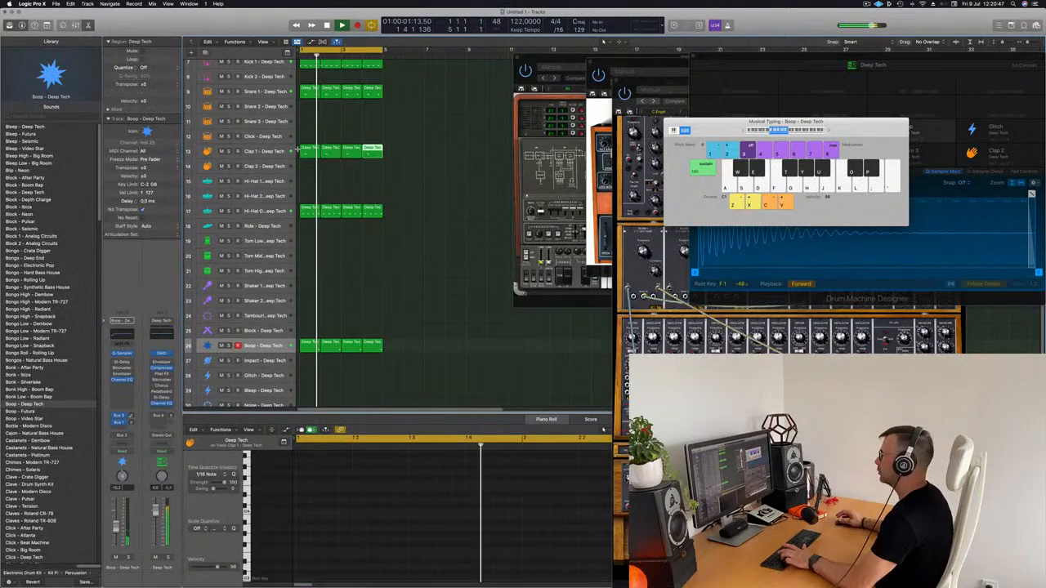
{"action": "left_click", "coordinate": [445, 168]}
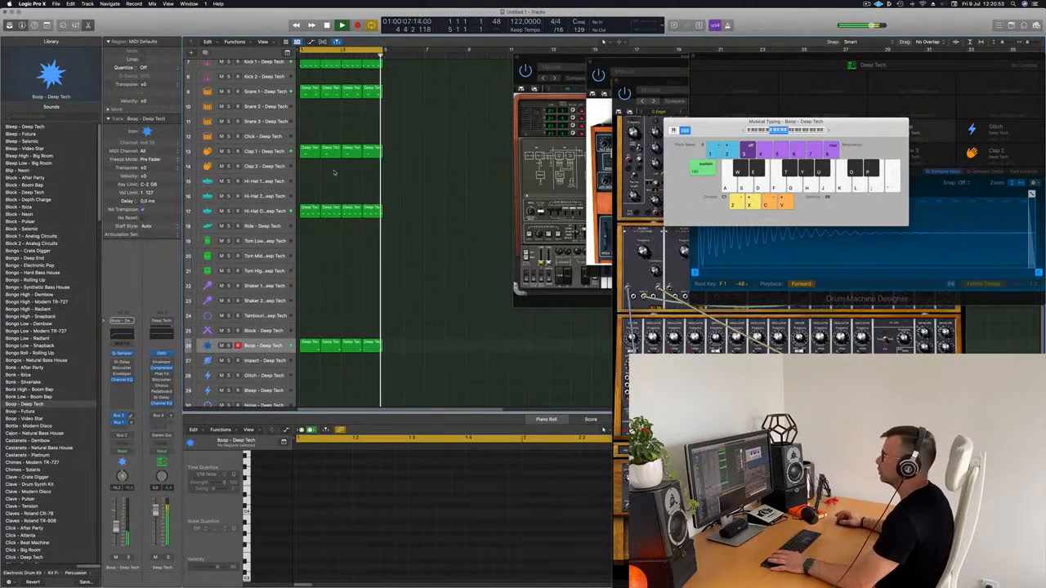
Copy the first Hi-Hat Open region to the Hi-Hat 1 track at bar 1, select that track and audition it.
{"action": "left_click", "coordinate": [307, 211]}
{"action": "left_click_drag", "start_coordinate": [306, 211], "coordinate": [306, 181]}
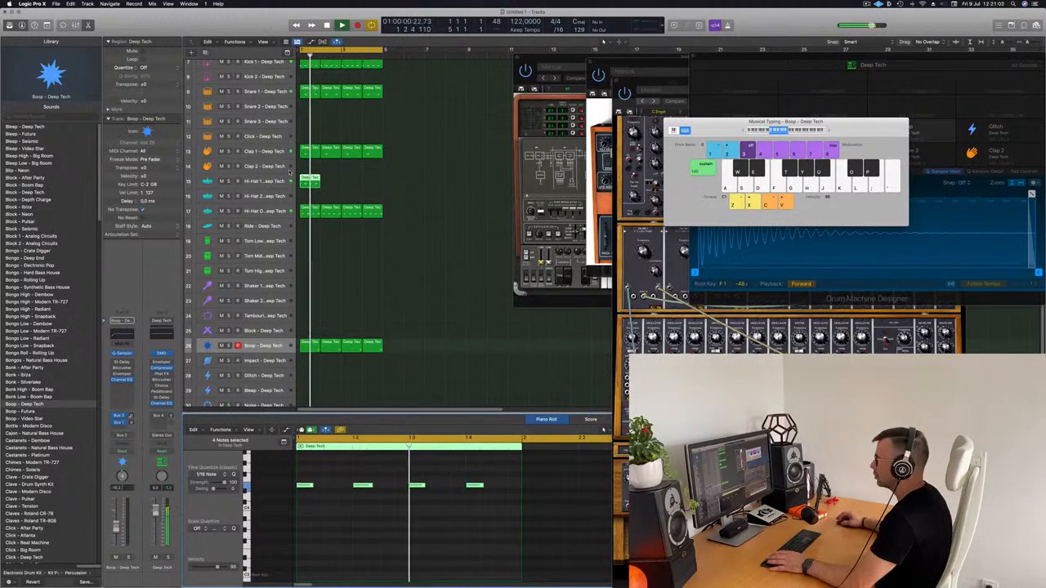
{"action": "left_click", "coordinate": [199, 182]}
{"action": "key", "text": "space"}
{"action": "key", "text": "space"}
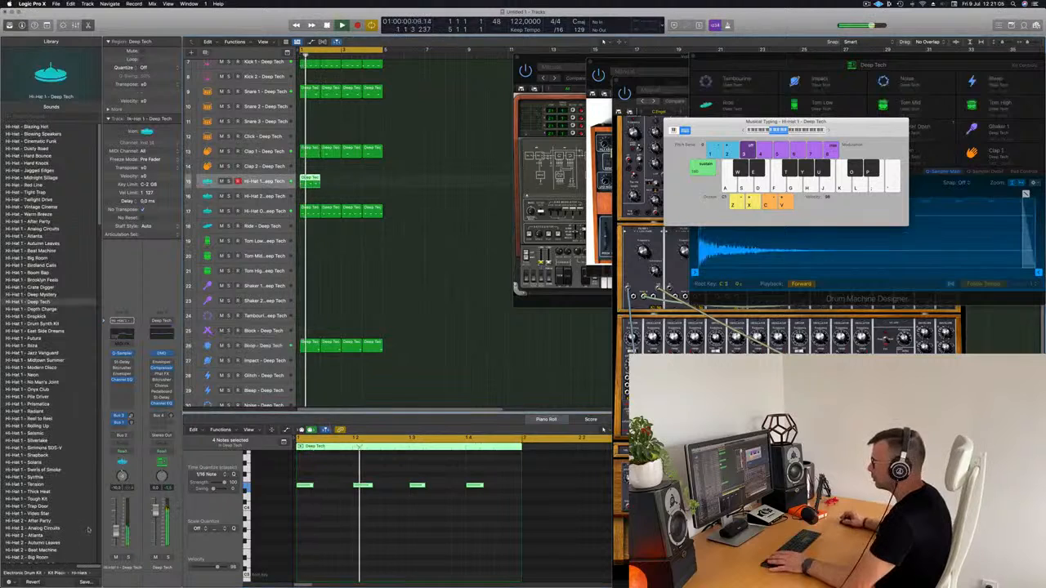
{"action": "key", "text": "space"}
{"action": "key", "text": "space"}
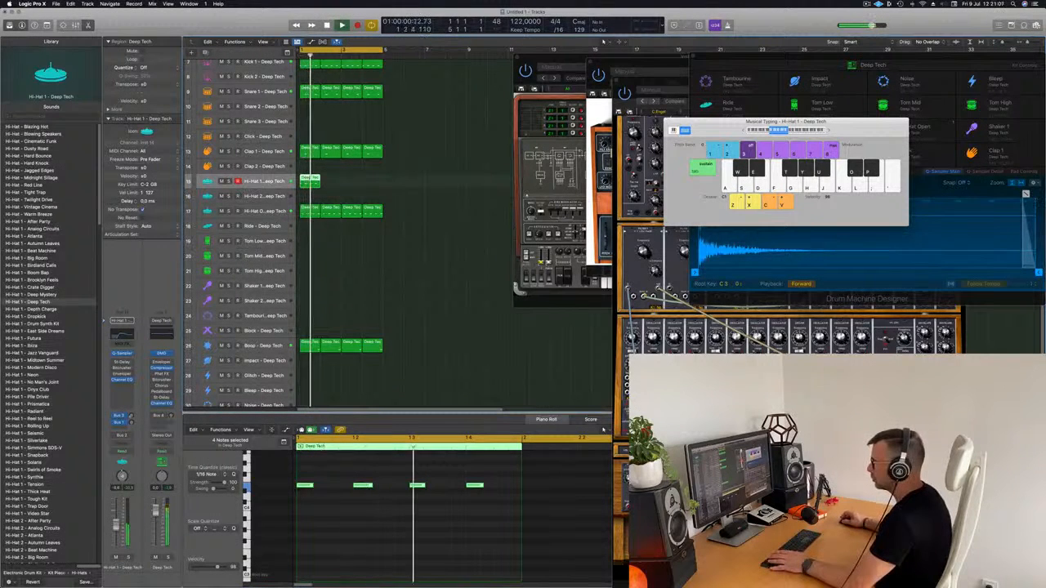
Enable and open the Stereo Delay on Hi-Hat 1, raising its output mix to 29% left and 34% right.
{"action": "left_click", "coordinate": [114, 362]}
{"action": "left_click", "coordinate": [120, 362]}
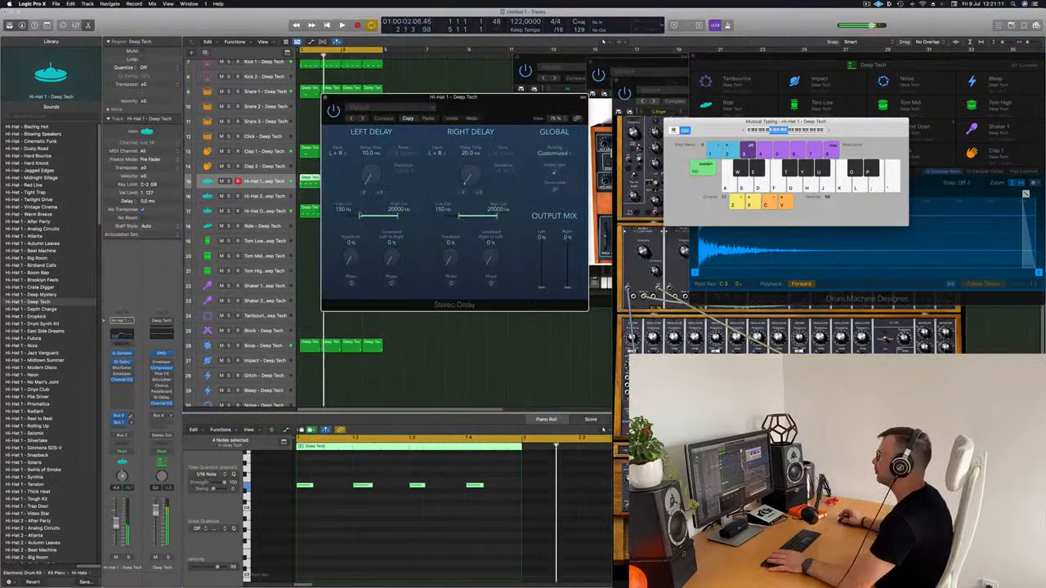
{"action": "left_click_drag", "start_coordinate": [541, 287], "coordinate": [580, 166]}
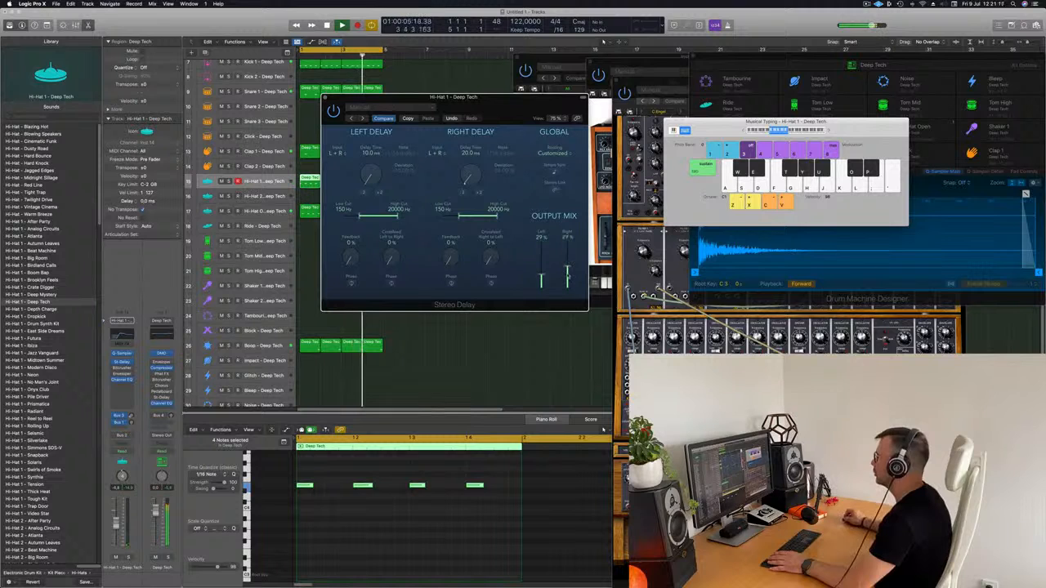
Load the Dual 1/16 Note Dotted preset in the Hi-Hat 1 Stereo Delay and audition it in the loop.
{"action": "left_click", "coordinate": [370, 107]}
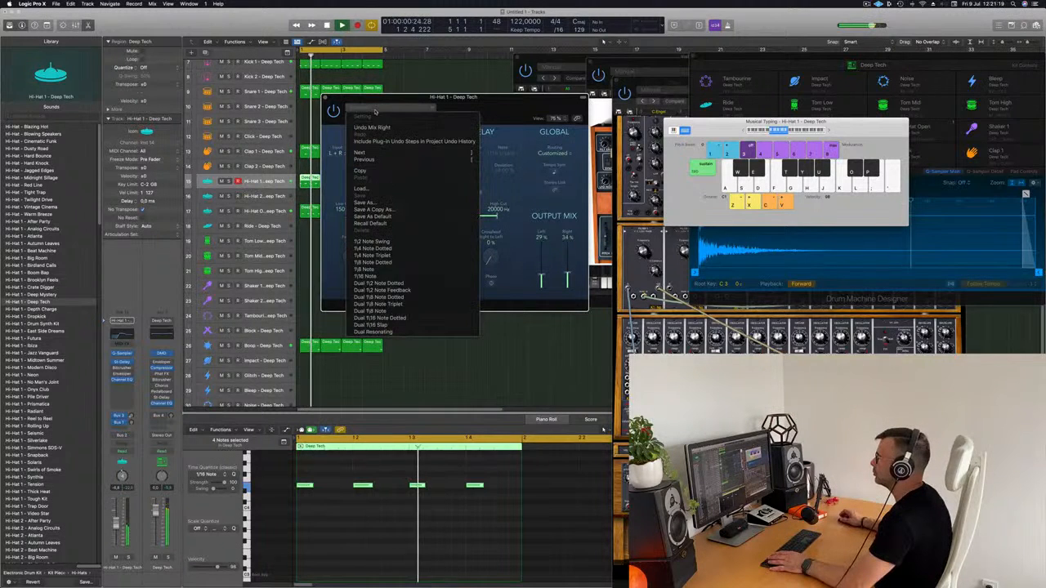
{"action": "left_click", "coordinate": [381, 318]}
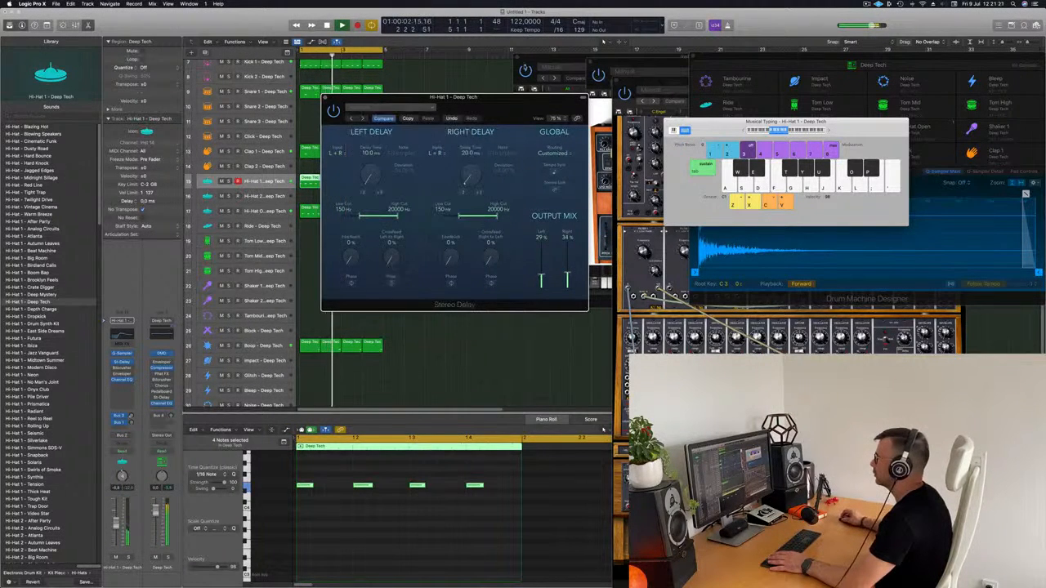
{"action": "left_click_drag", "start_coordinate": [425, 96], "coordinate": [474, 59]}
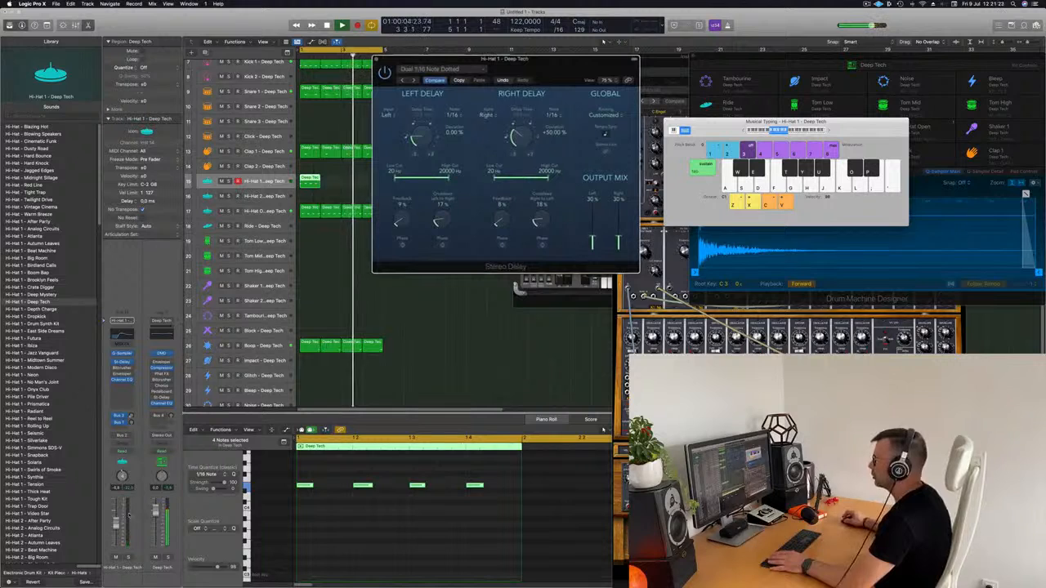
{"action": "key", "text": "space"}
{"action": "key", "text": "space"}
{"action": "left_click_drag", "start_coordinate": [474, 59], "coordinate": [721, 93]}
{"action": "key", "text": "space"}
{"action": "key", "text": "space"}
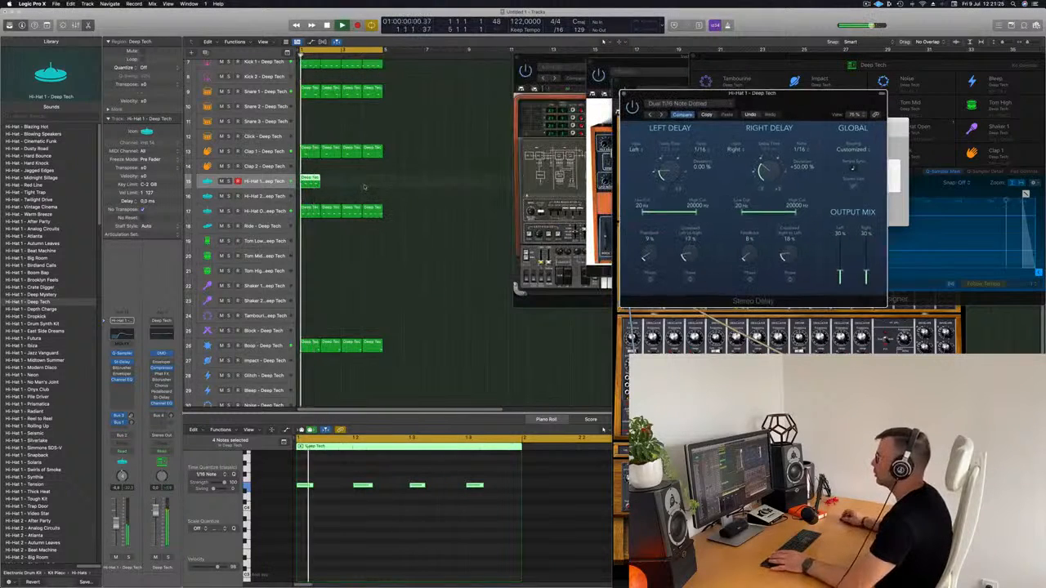
Repeat the one-bar Hi-Hat 1 region three times to fill the four-bar cycle.
{"action": "left_click", "coordinate": [314, 182]}
{"action": "key", "text": "super+r"}
{"action": "key", "text": "super+r"}
{"action": "key", "text": "super+r"}
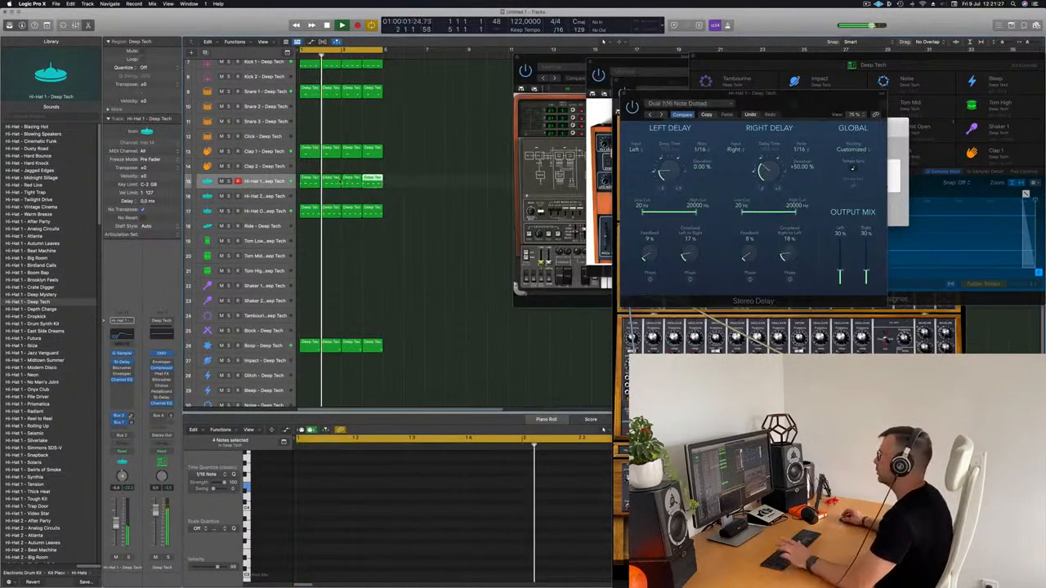
Step back through the Stereo Delay presets to Dual 1/8 Note and audition it on Hi-Hat 1.
{"action": "left_click_drag", "start_coordinate": [776, 97], "coordinate": [547, 87]}
{"action": "key", "text": "space"}
{"action": "key", "text": "space"}
{"action": "left_click", "coordinate": [420, 106]}
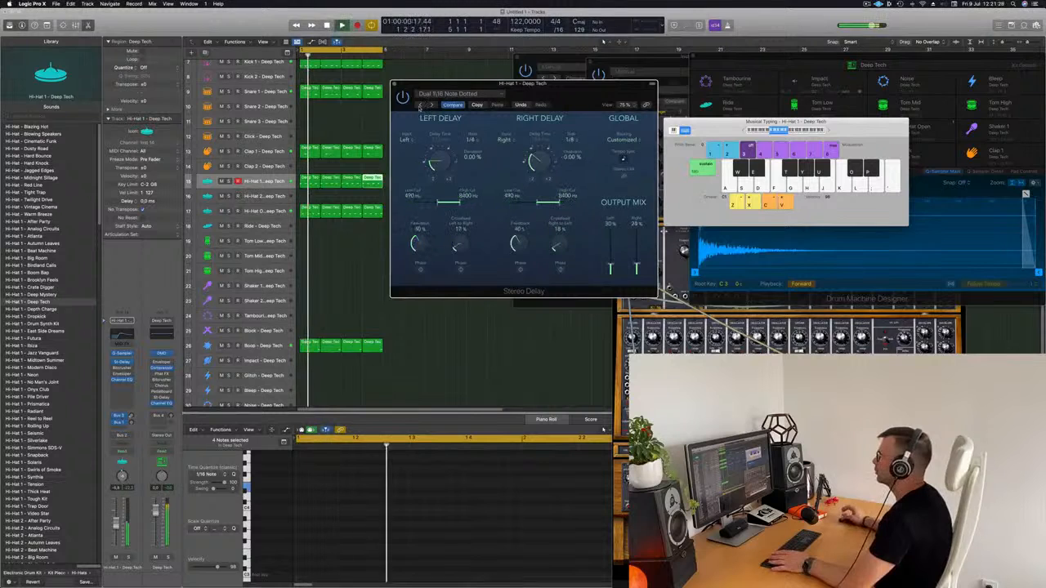
{"action": "left_click", "coordinate": [420, 107]}
{"action": "left_click_drag", "start_coordinate": [458, 84], "coordinate": [474, 82]}
{"action": "key", "text": "space"}
{"action": "key", "text": "space"}
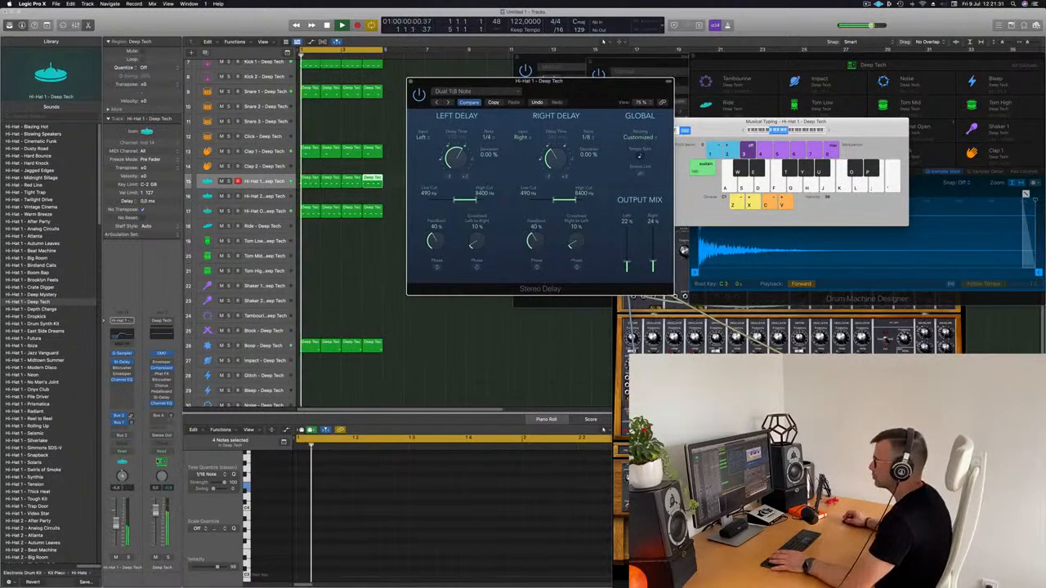
Try the Dual Resonating preset in the Hi-Hat 1 Stereo Delay.
{"action": "left_click", "coordinate": [372, 181]}
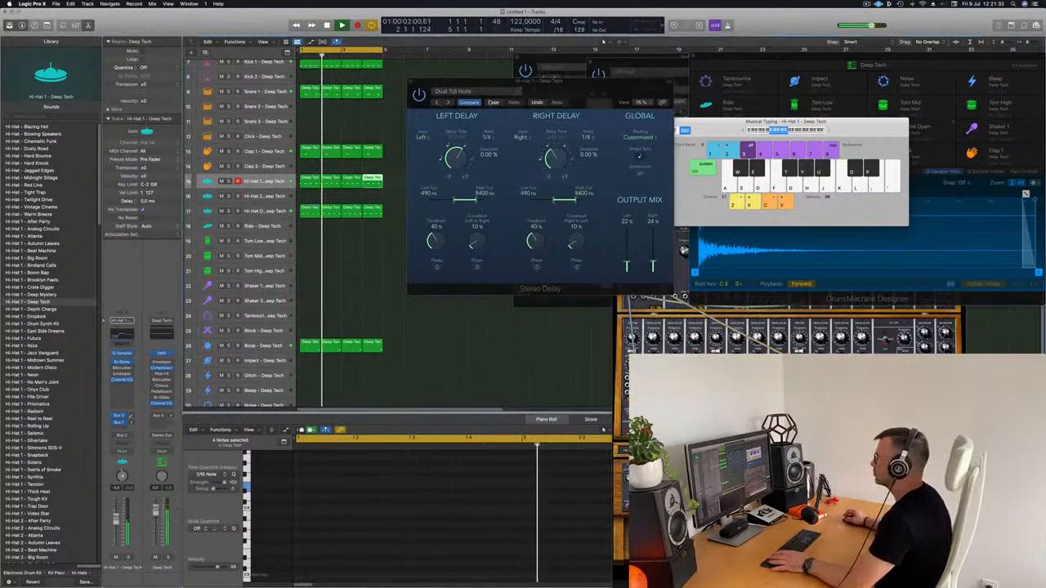
{"action": "left_click", "coordinate": [453, 90]}
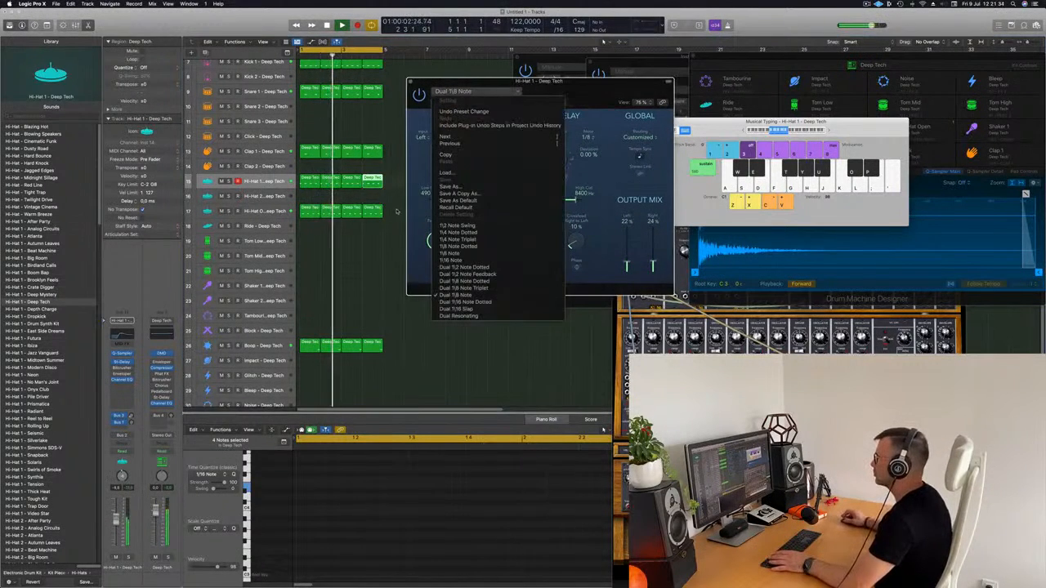
{"action": "left_click", "coordinate": [460, 316]}
{"action": "left_click_drag", "start_coordinate": [557, 96], "coordinate": [520, 96]}
{"action": "left_click", "coordinate": [412, 93]}
{"action": "left_click", "coordinate": [417, 93]}
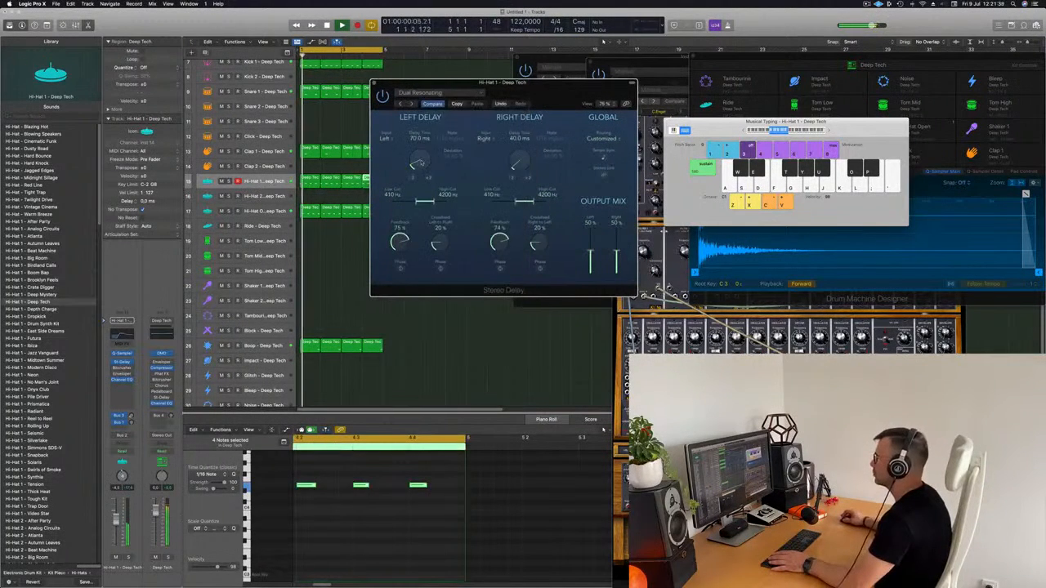
Load the 1/16 Note preset in the Stereo Delay, raise the Hi-Hat 1 channel volume slightly and close the plug-in.
{"action": "left_click", "coordinate": [443, 94]}
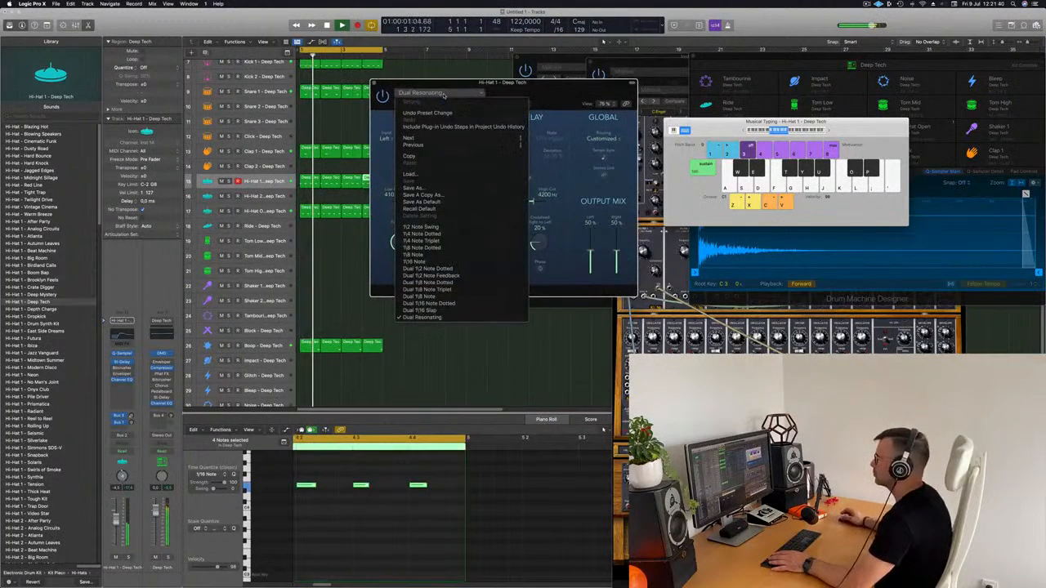
{"action": "left_click", "coordinate": [416, 261]}
{"action": "left_click_drag", "start_coordinate": [465, 84], "coordinate": [426, 134]}
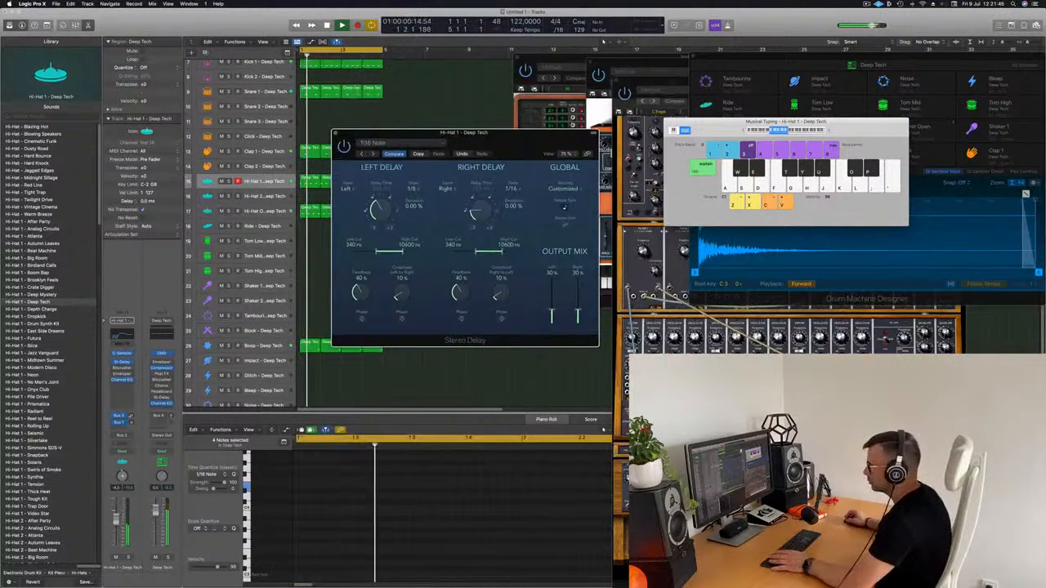
{"action": "left_click_drag", "start_coordinate": [116, 521], "coordinate": [115, 516]}
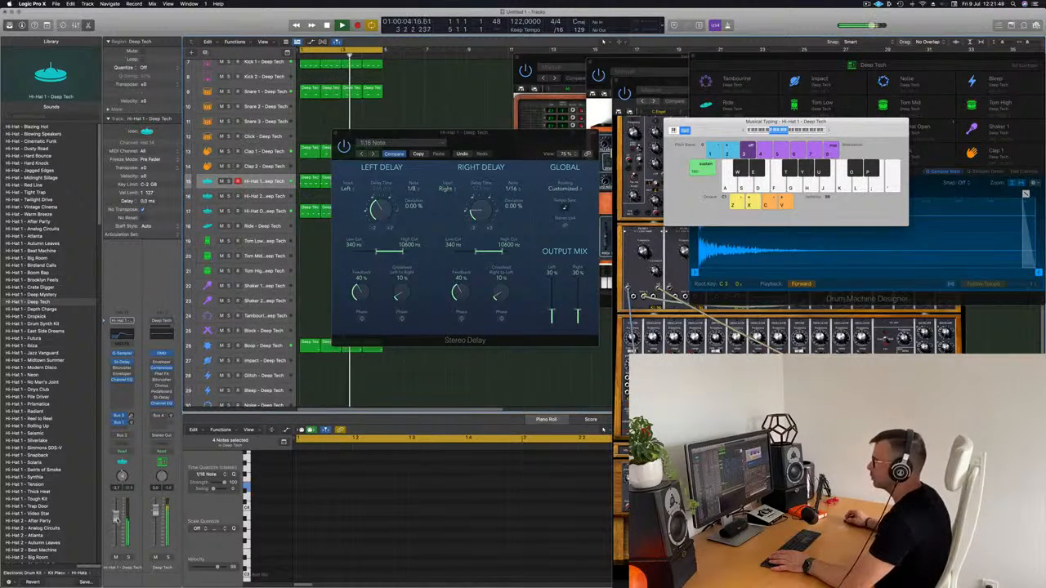
{"action": "left_click", "coordinate": [335, 132]}
Select the Inst 5 track and bring its modular synth window fully into view.
{"action": "scroll", "coordinate": [343, 137], "scroll_direction": "up", "scroll_amount": 5}
{"action": "scroll", "coordinate": [343, 137], "scroll_direction": "down", "scroll_amount": 2}
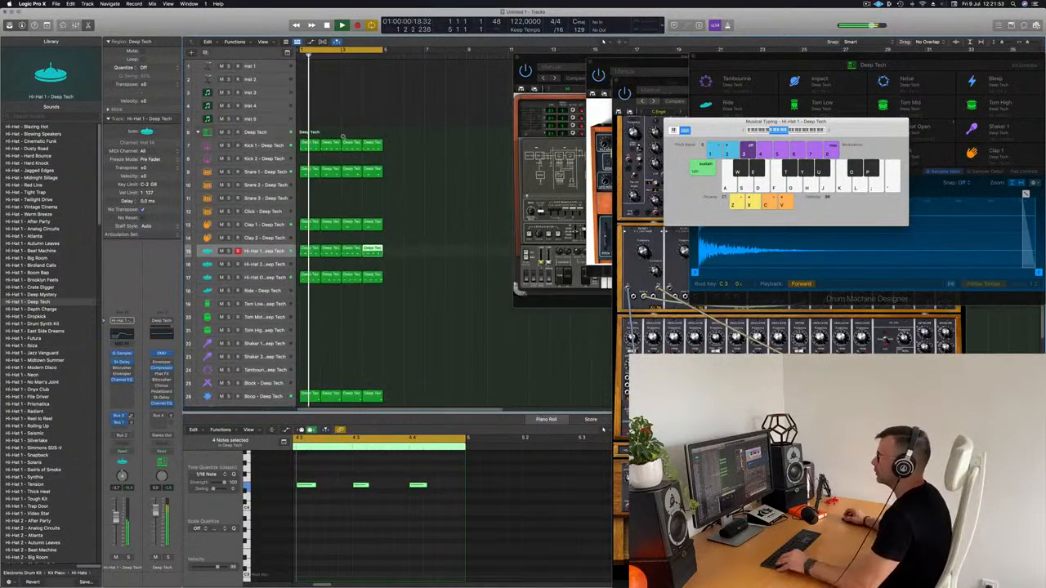
{"action": "scroll", "coordinate": [343, 136], "scroll_direction": "down", "scroll_amount": 1}
{"action": "left_click", "coordinate": [413, 123]}
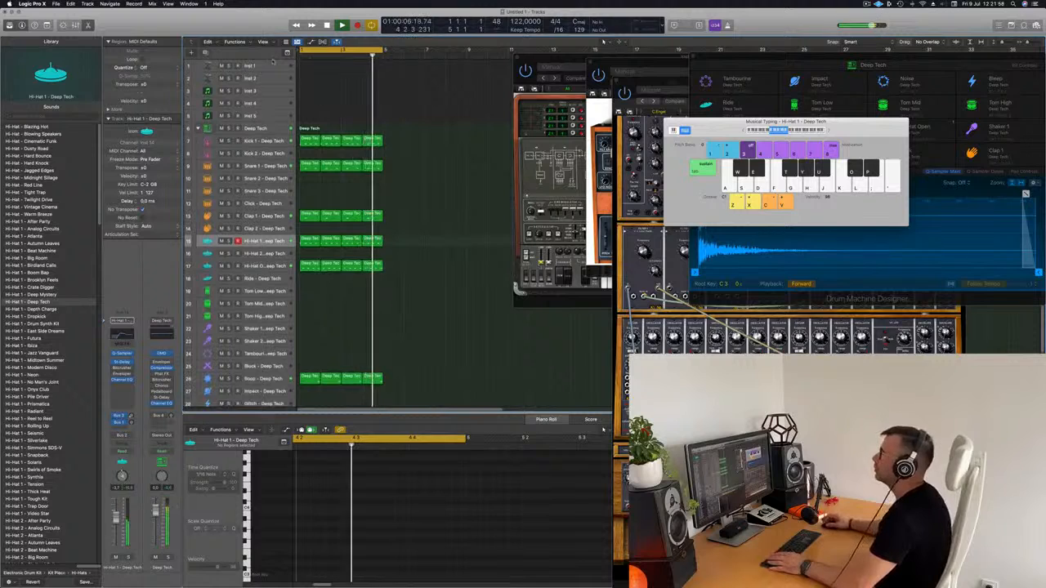
{"action": "left_click", "coordinate": [270, 116]}
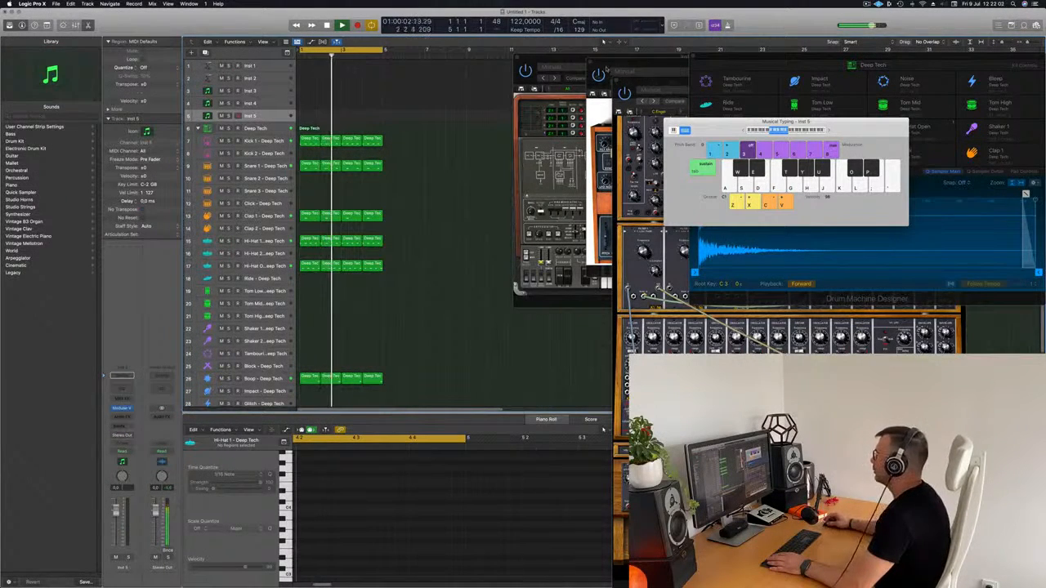
{"action": "left_click_drag", "start_coordinate": [647, 82], "coordinate": [566, 26]}
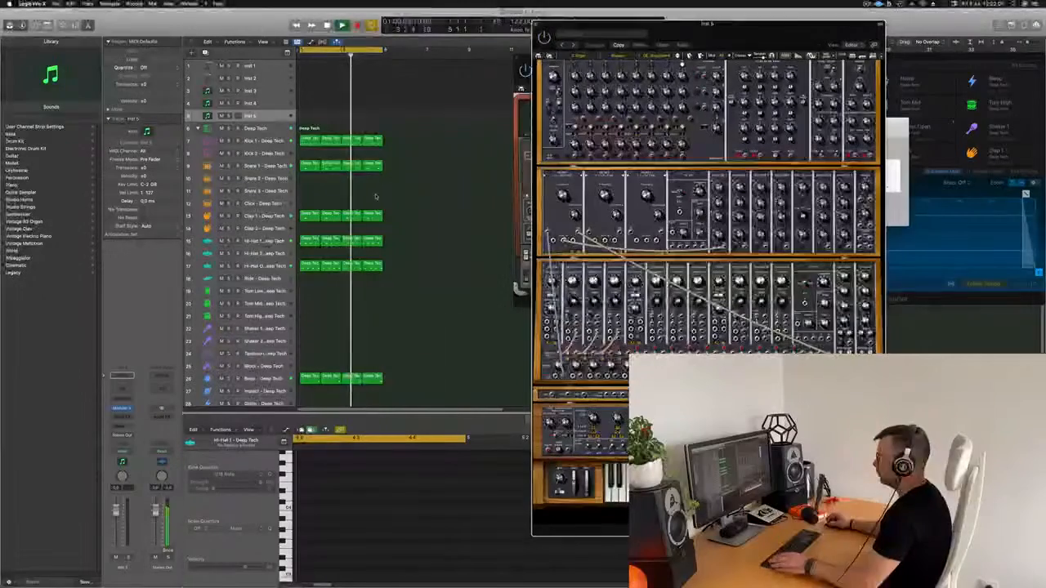
Repeat all the four-bar drum regions to fill 16 bars and extend the cycle range to bar 17.
{"action": "key", "text": "super+z"}
{"action": "key", "text": "super+z"}
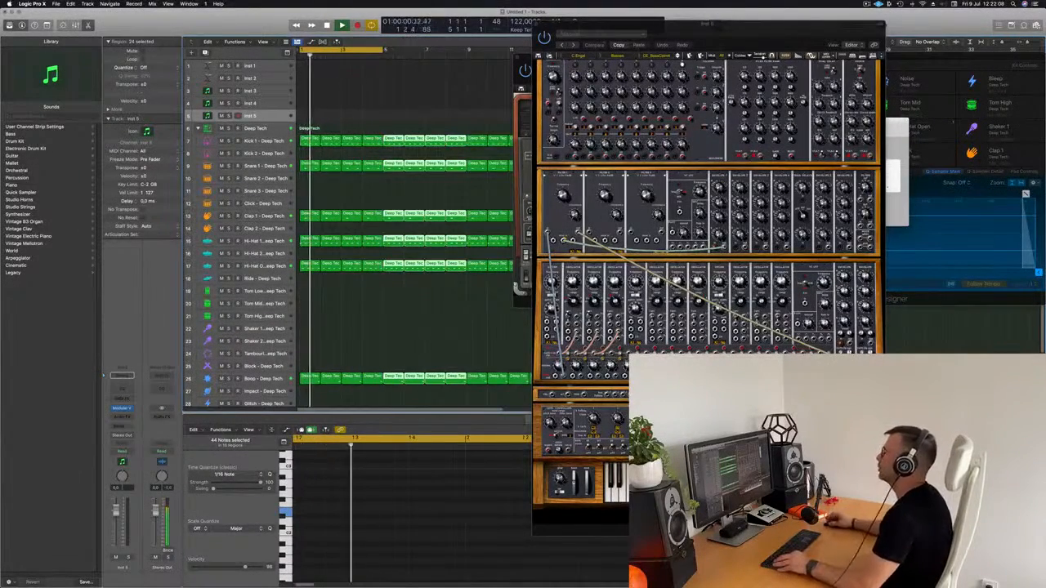
{"action": "key", "text": "super+Left"}
{"action": "key", "text": "super+Left"}
{"action": "key", "text": "super+Left"}
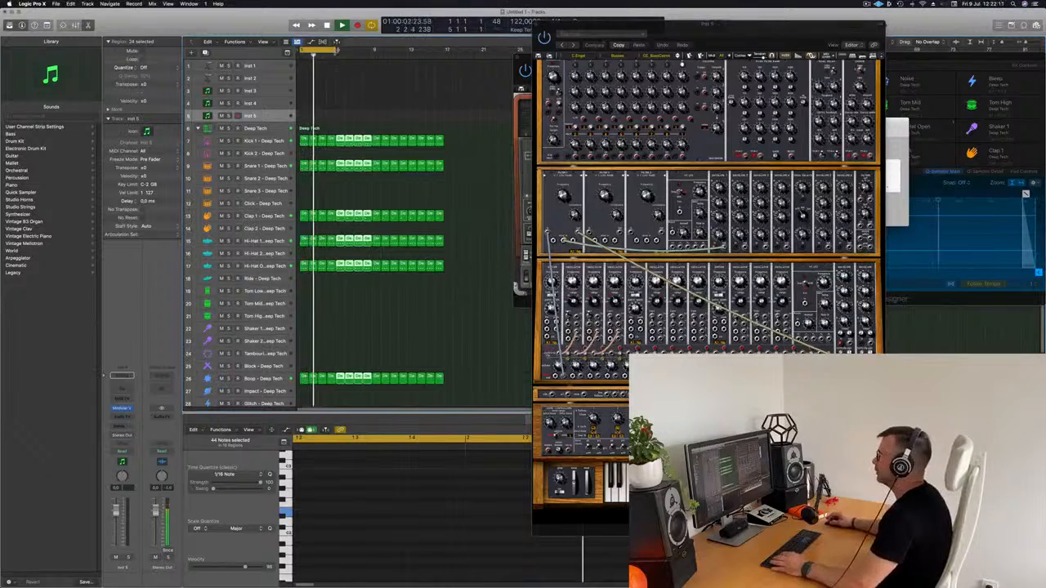
{"action": "left_click_drag", "start_coordinate": [334, 51], "coordinate": [442, 76]}
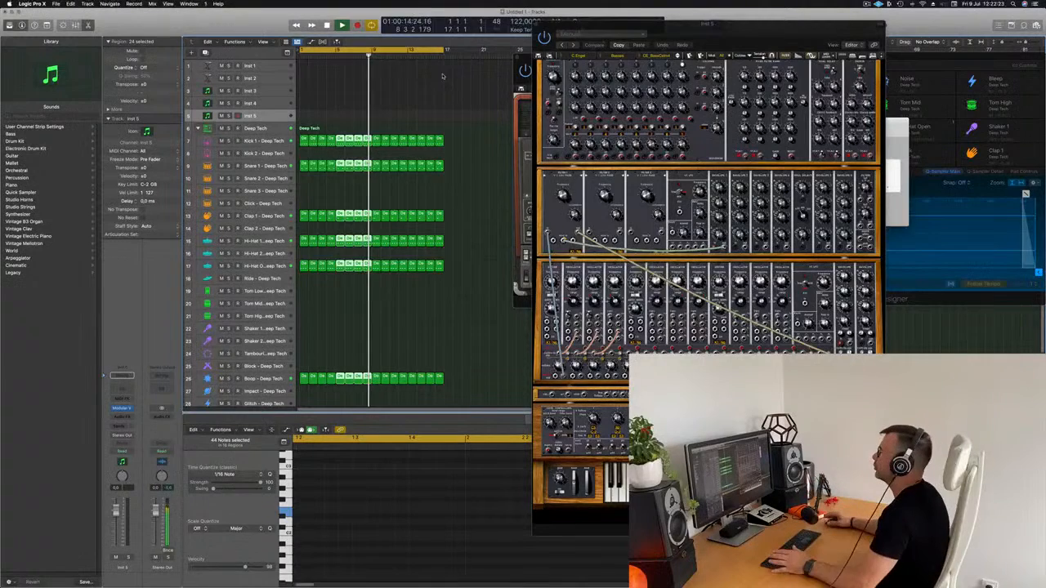
Show the Musical Typing keyboard for the Inst 5 track and play a note on the modular synth.
{"action": "left_click", "coordinate": [272, 116]}
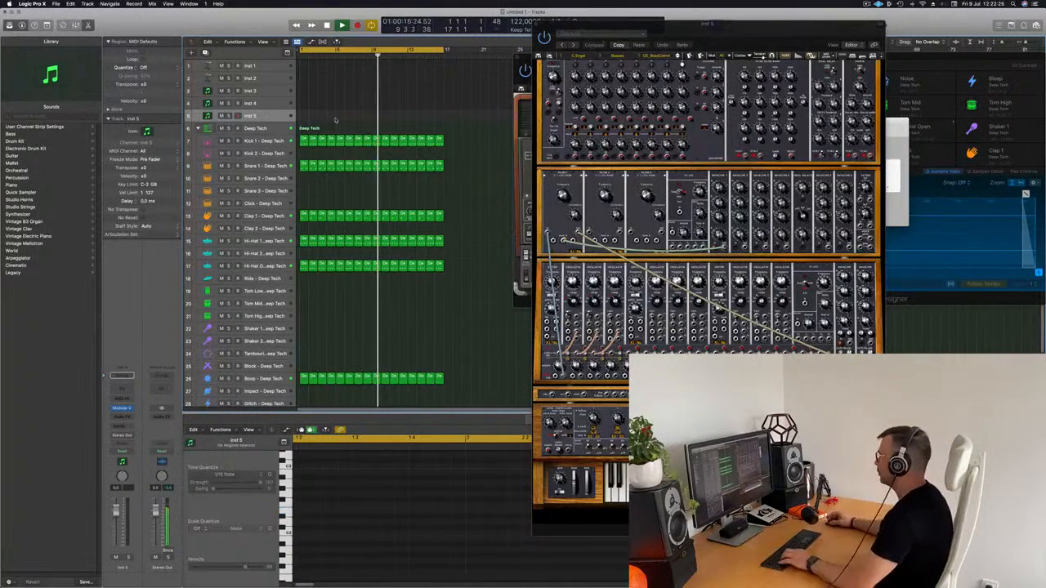
{"action": "key", "text": "super+k"}
{"action": "left_click_drag", "start_coordinate": [831, 130], "coordinate": [733, 131]}
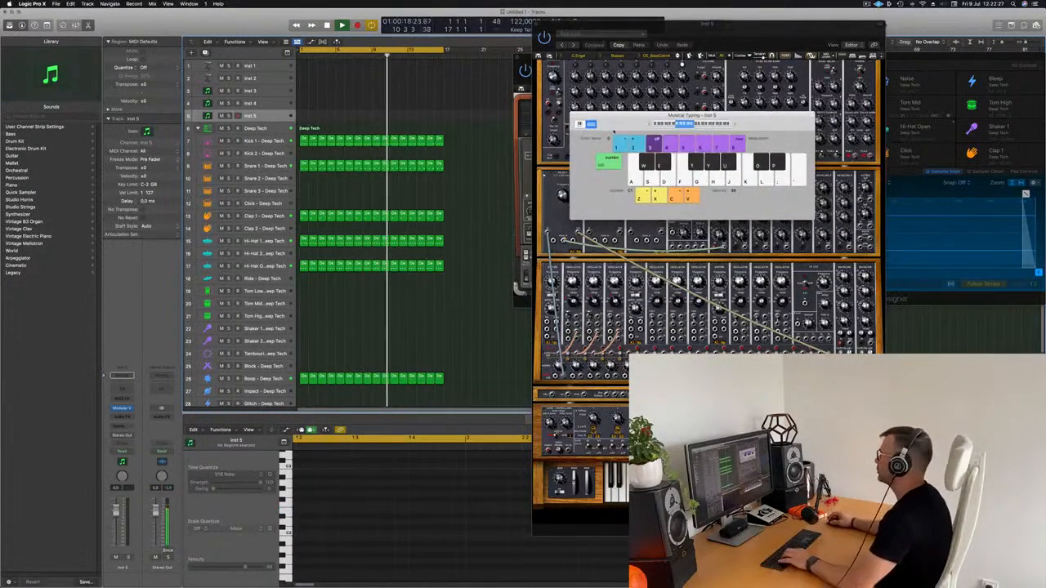
{"action": "key", "text": "f"}
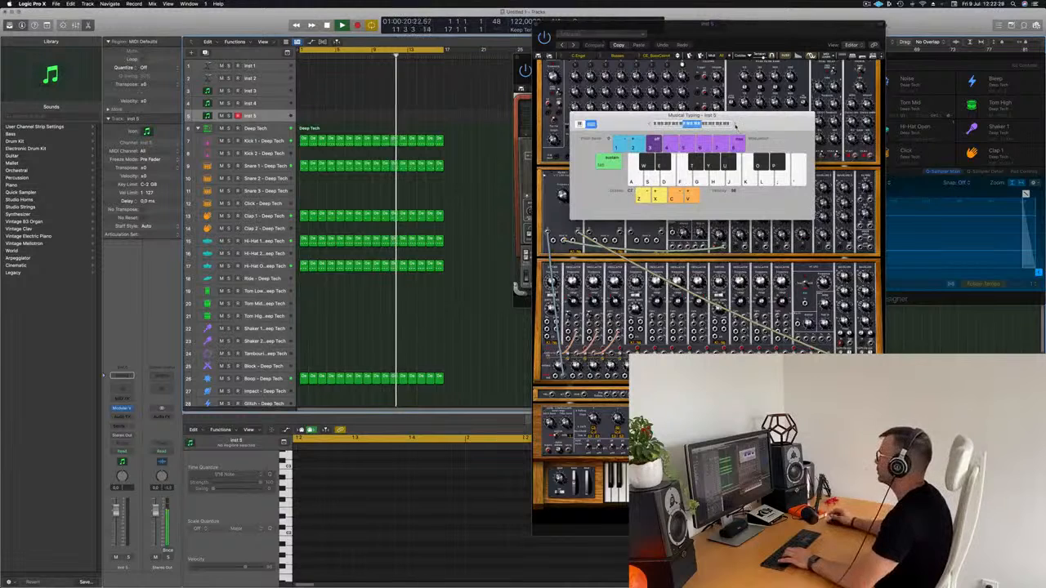
Audition notes on the Inst 5 modular synth while the drum loop plays.
{"action": "key", "text": "f"}
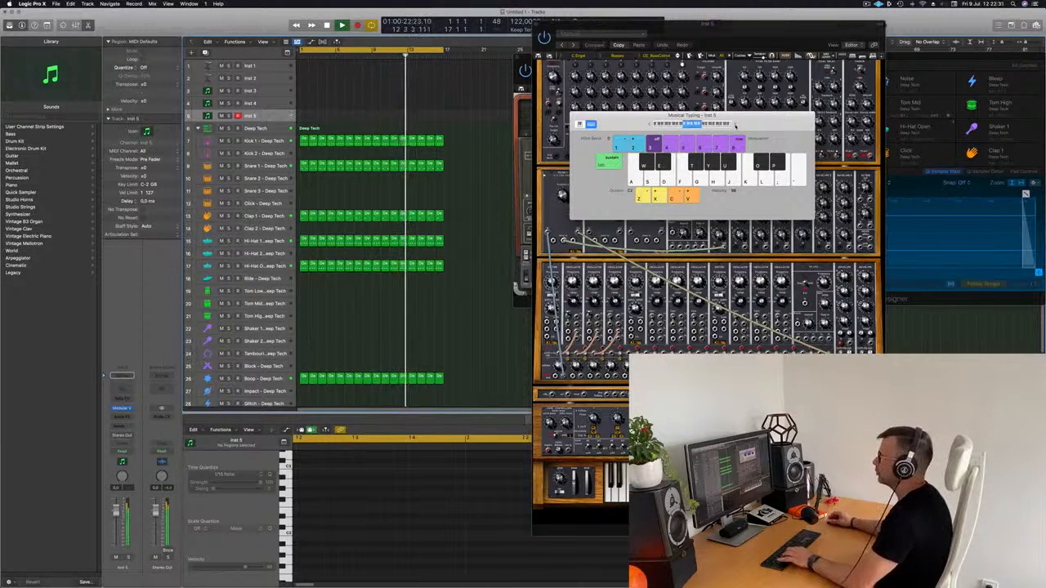
{"action": "key", "text": "f"}
{"action": "key", "text": "g"}
{"action": "key", "text": "d"}
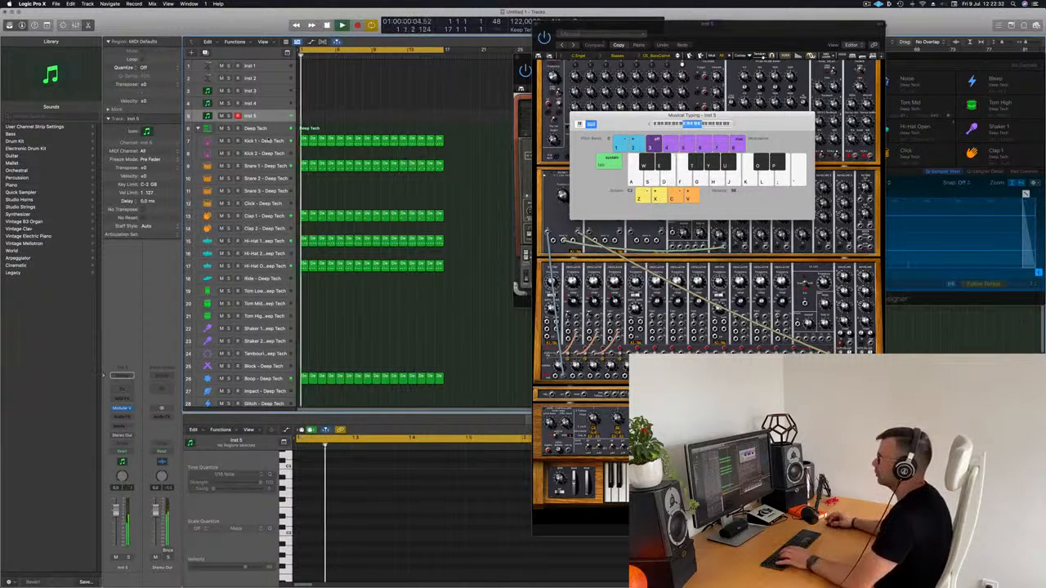
Restart the drum loop playback with the Inst 5 track selected and hide the editor area below the tracks.
{"action": "left_click", "coordinate": [263, 142]}
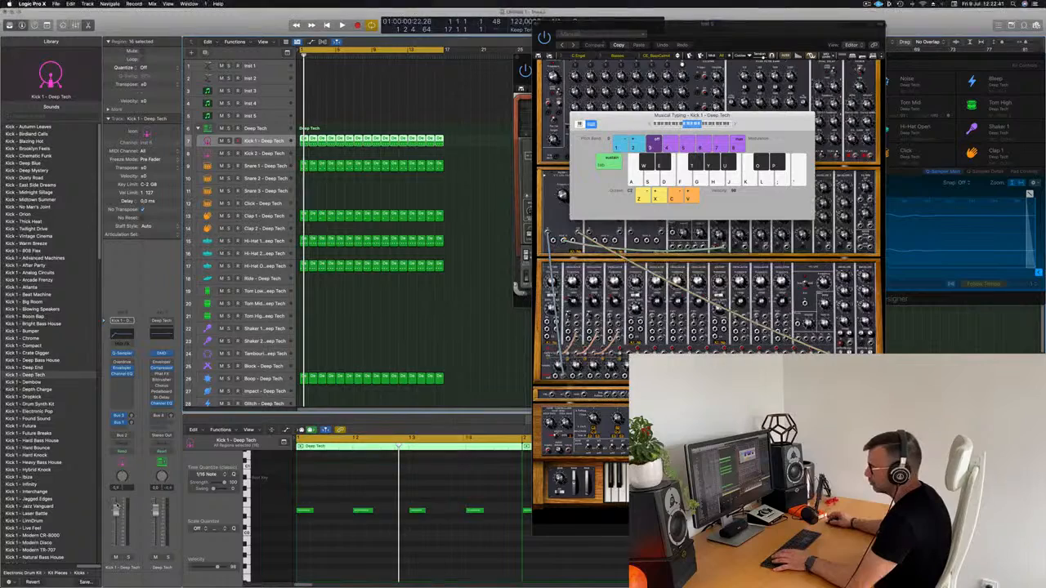
{"action": "key", "text": "space"}
{"action": "left_click_drag", "start_coordinate": [704, 116], "coordinate": [687, 115]}
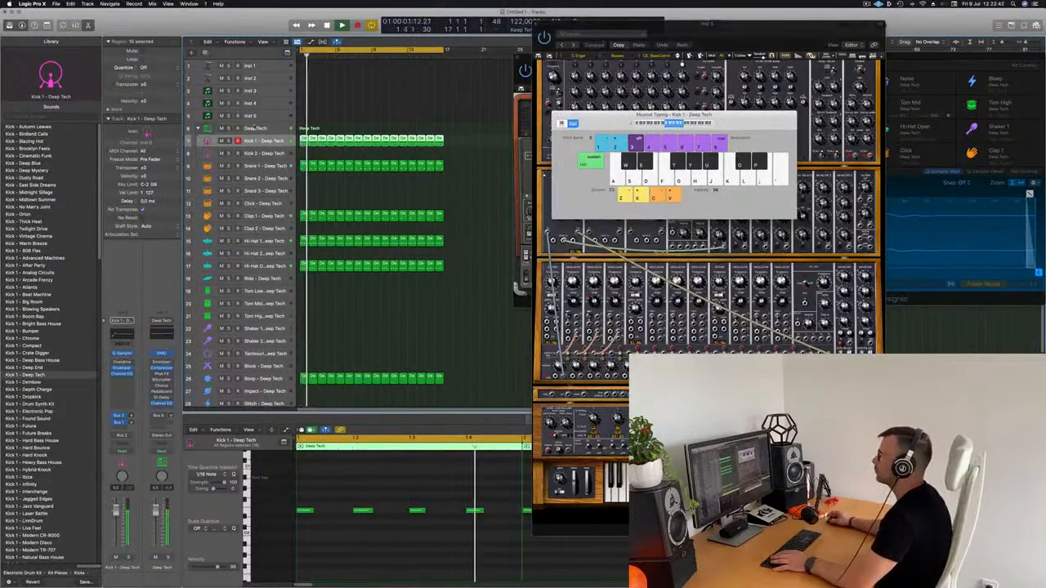
{"action": "left_click", "coordinate": [262, 116]}
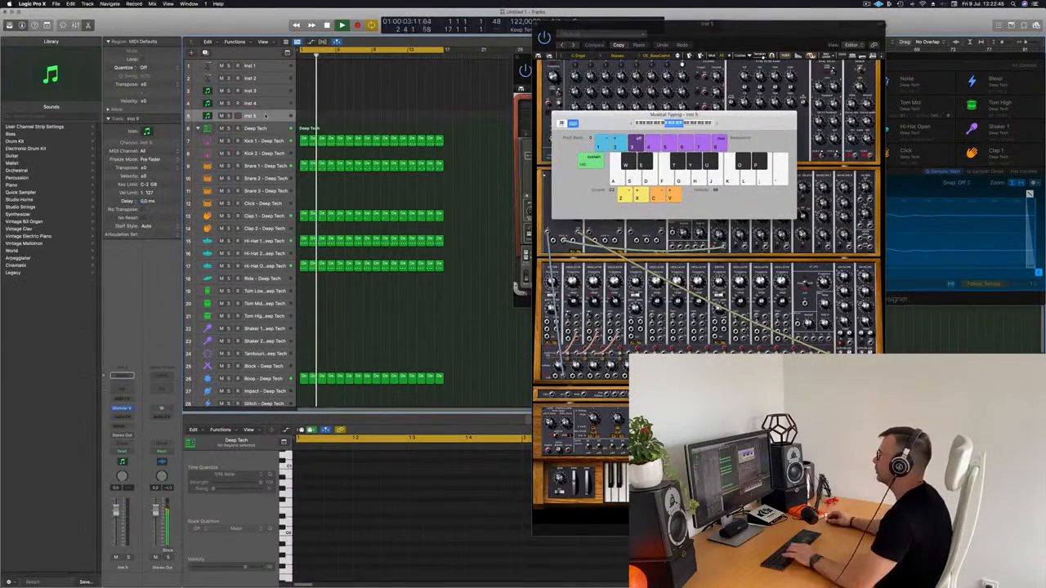
{"action": "key", "text": "b"}
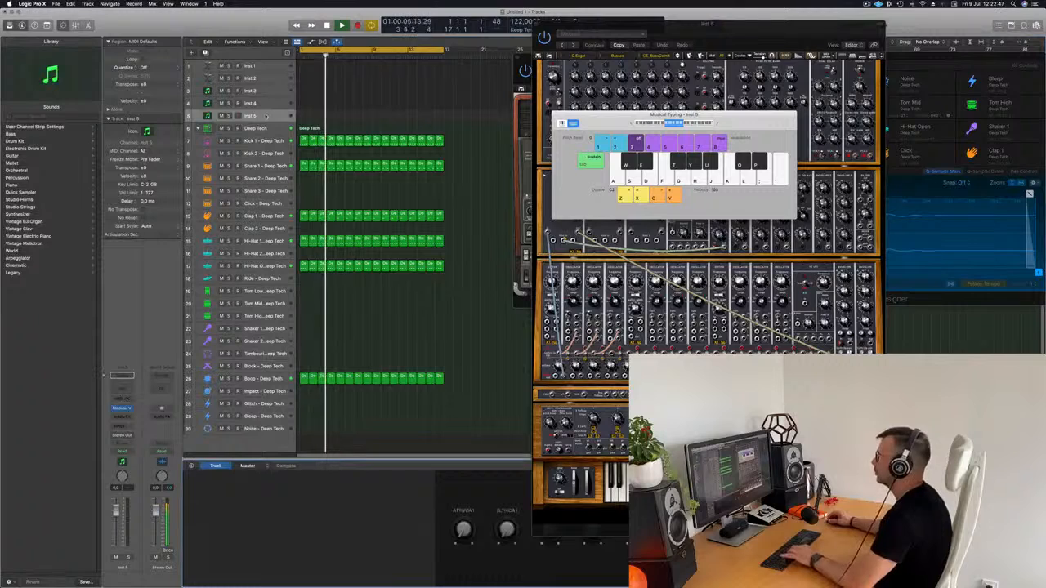
{"action": "key", "text": "b"}
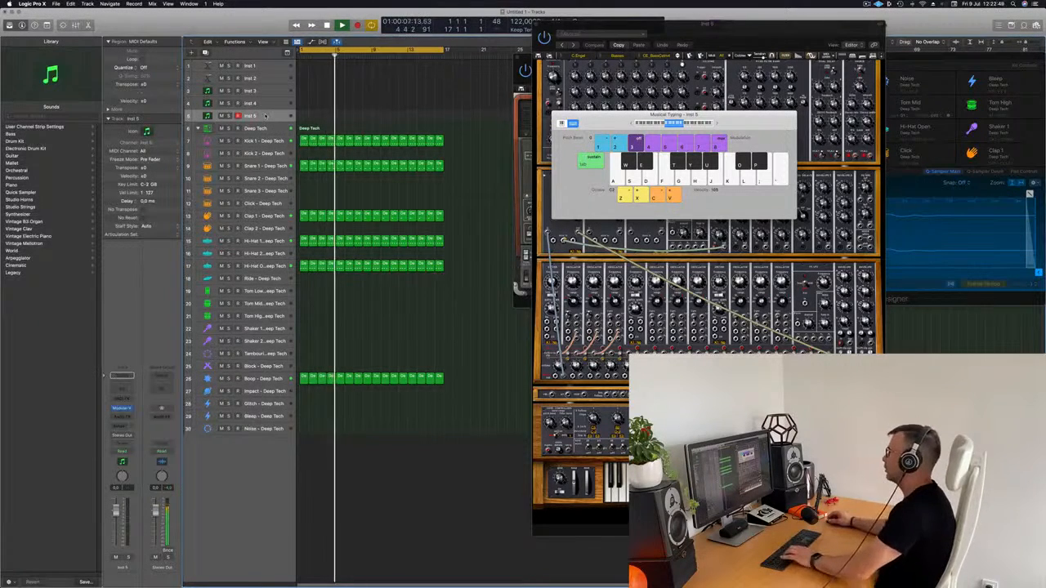
Lower the Inst 5 channel volume to about -4.7 dB while trying out notes on the modular synth.
{"action": "key", "text": "g"}
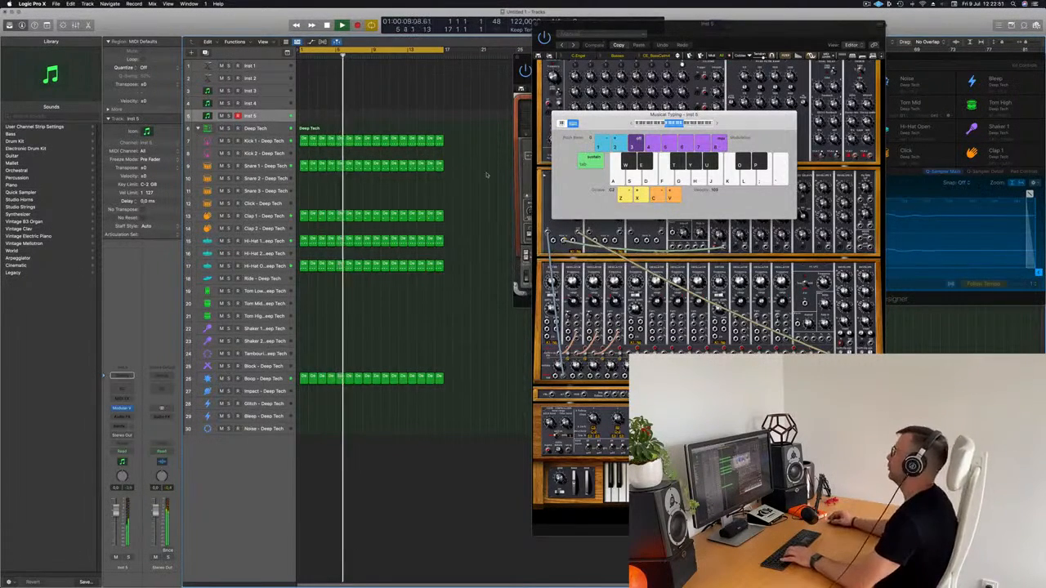
{"action": "left_click_drag", "start_coordinate": [610, 118], "coordinate": [575, 184]}
{"action": "key", "text": "f"}
{"action": "key", "text": "g"}
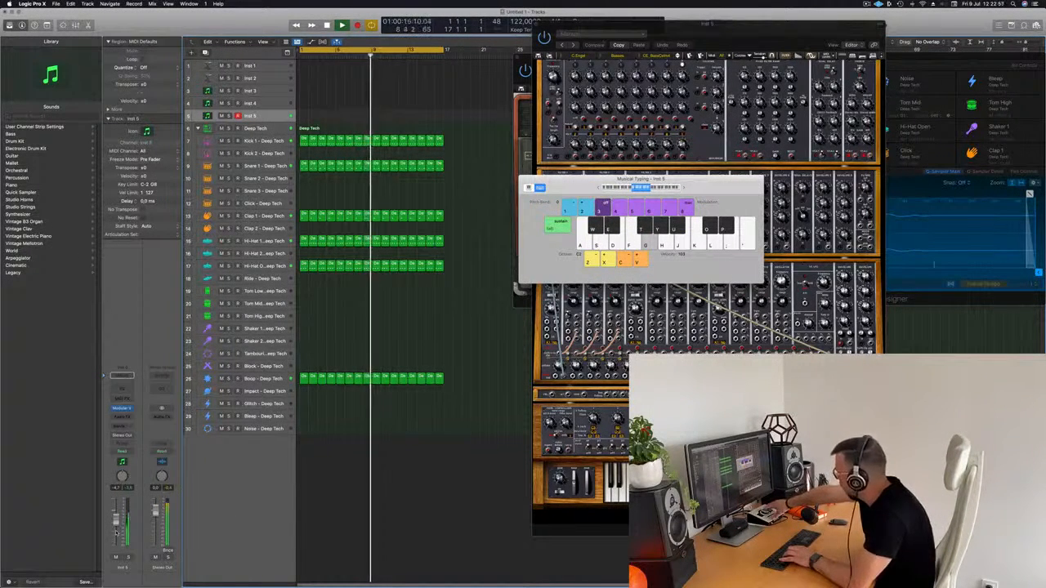
{"action": "key", "text": "f"}
{"action": "key", "text": "g"}
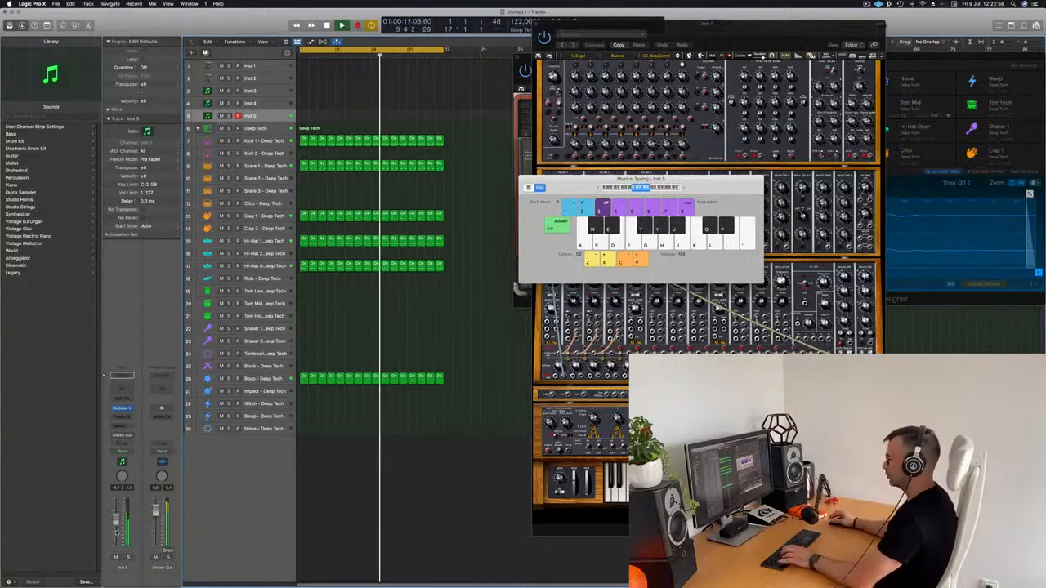
Rehearse a melody on the modular synth over the drum loop until the end of the cycle.
{"action": "key", "text": "d"}
{"action": "key", "text": "a"}
{"action": "key", "text": "s"}
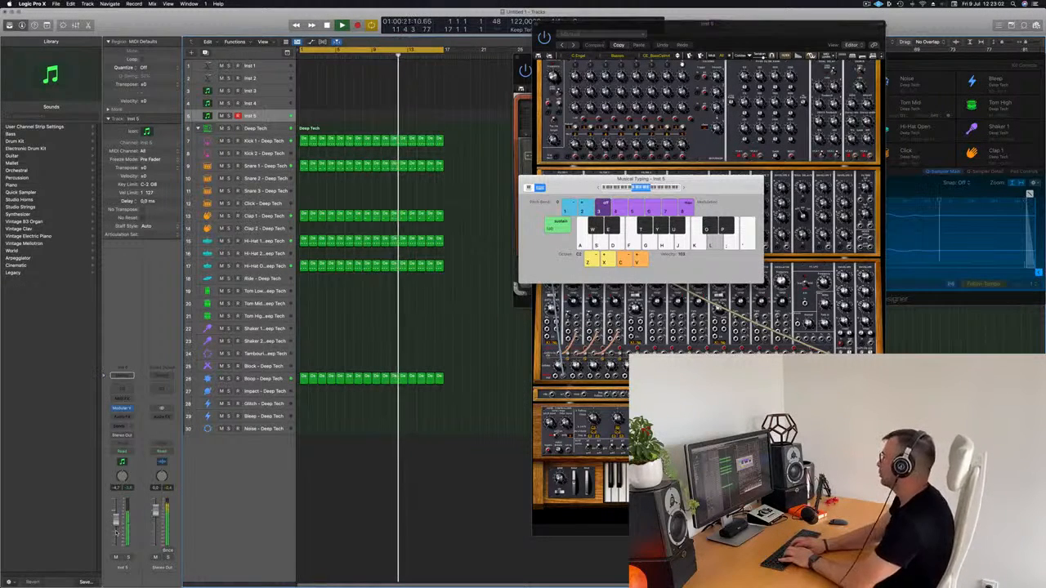
{"action": "key", "text": "j"}
{"action": "key", "text": "k"}
{"action": "key", "text": "f"}
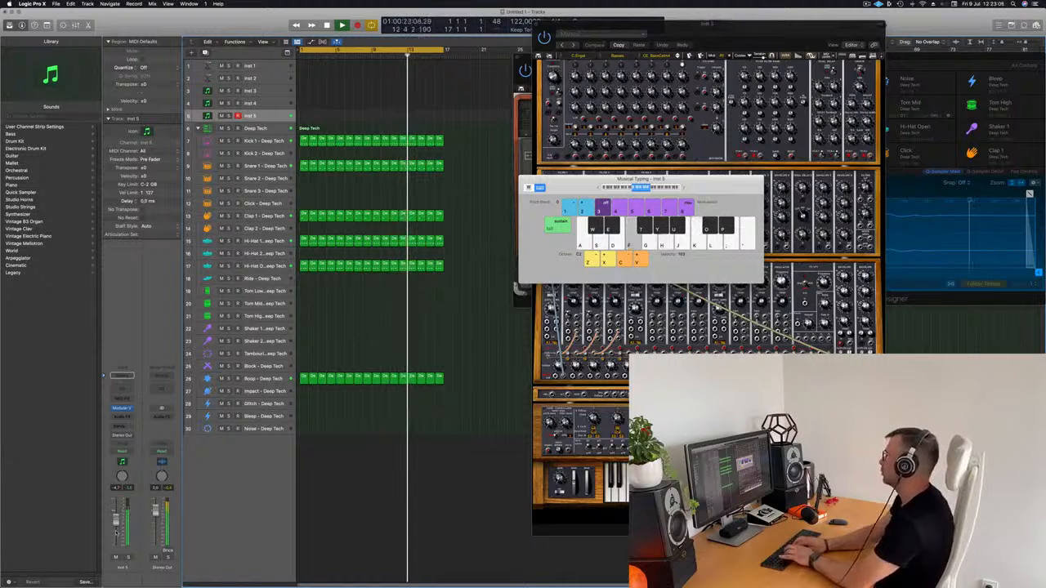
{"action": "key", "text": "g"}
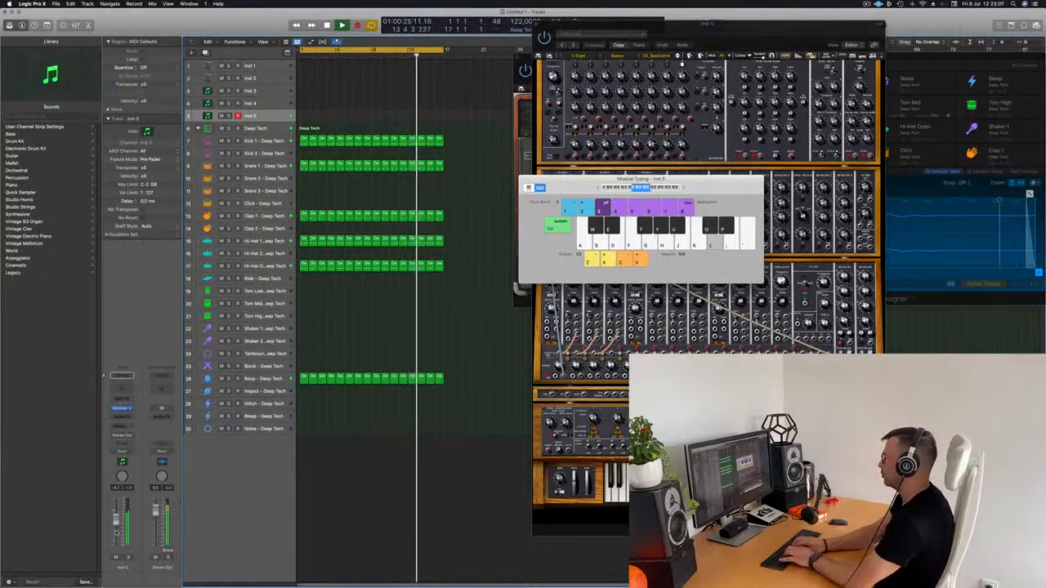
{"action": "key", "text": "j"}
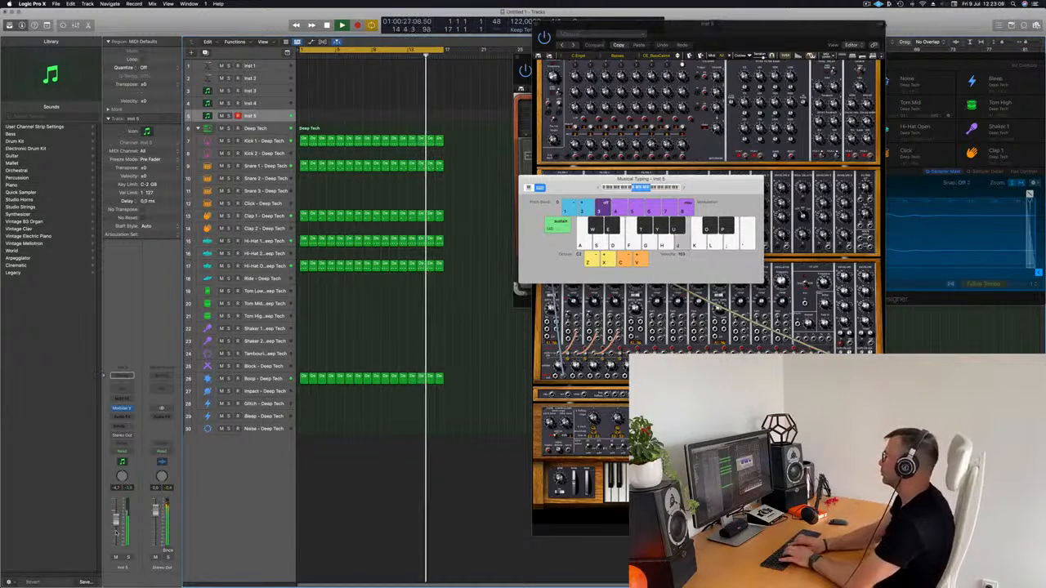
{"action": "key", "text": "k"}
{"action": "key", "text": "f"}
{"action": "key", "text": "g"}
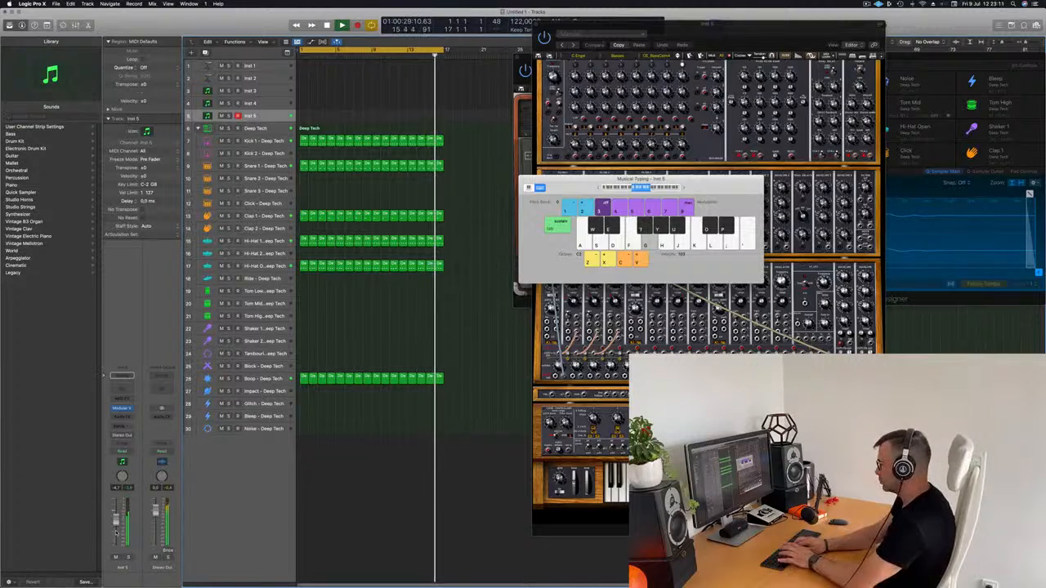
Record a modular synth melody on the Inst 5 track over the looping drums, then stop the recording.
{"action": "key", "text": "r"}
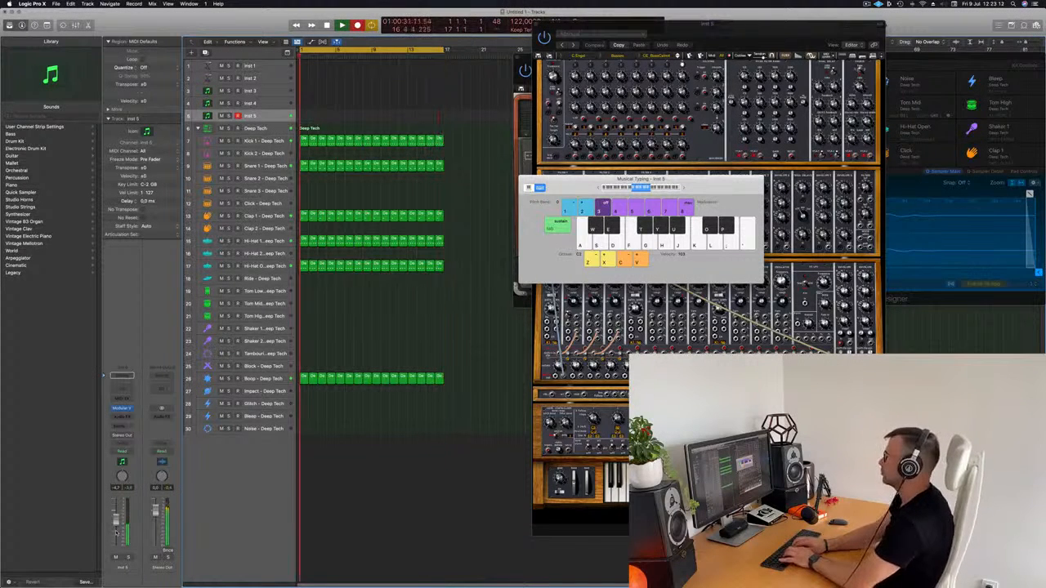
{"action": "key", "text": "l"}
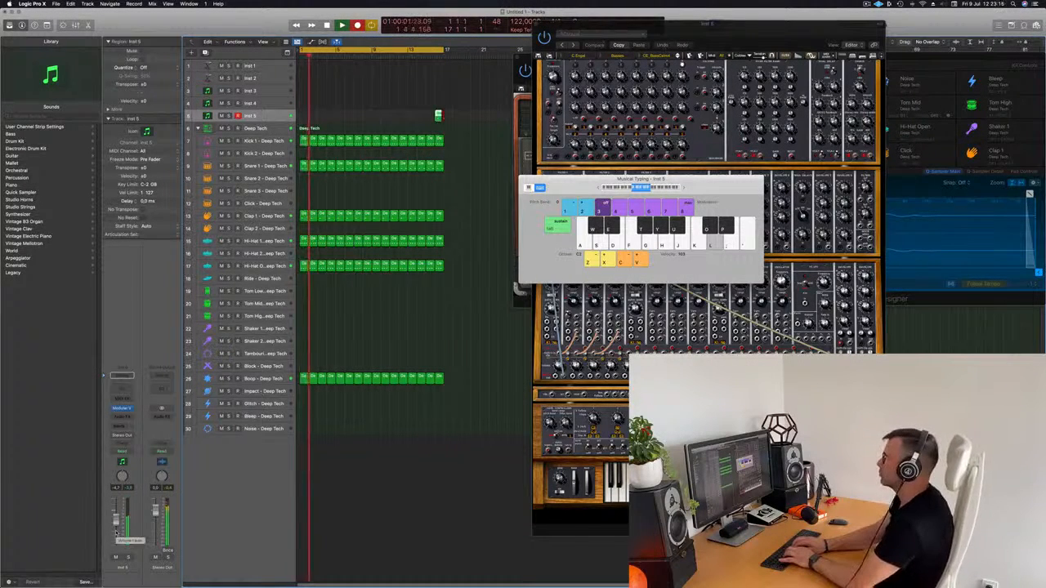
{"action": "key", "text": "k"}
{"action": "key", "text": "h"}
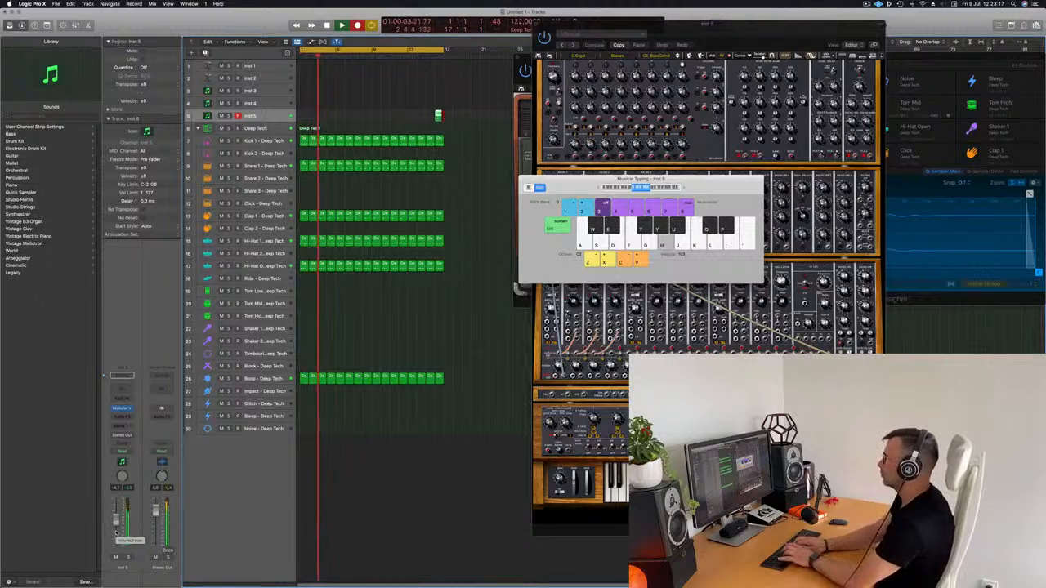
{"action": "key", "text": "f"}
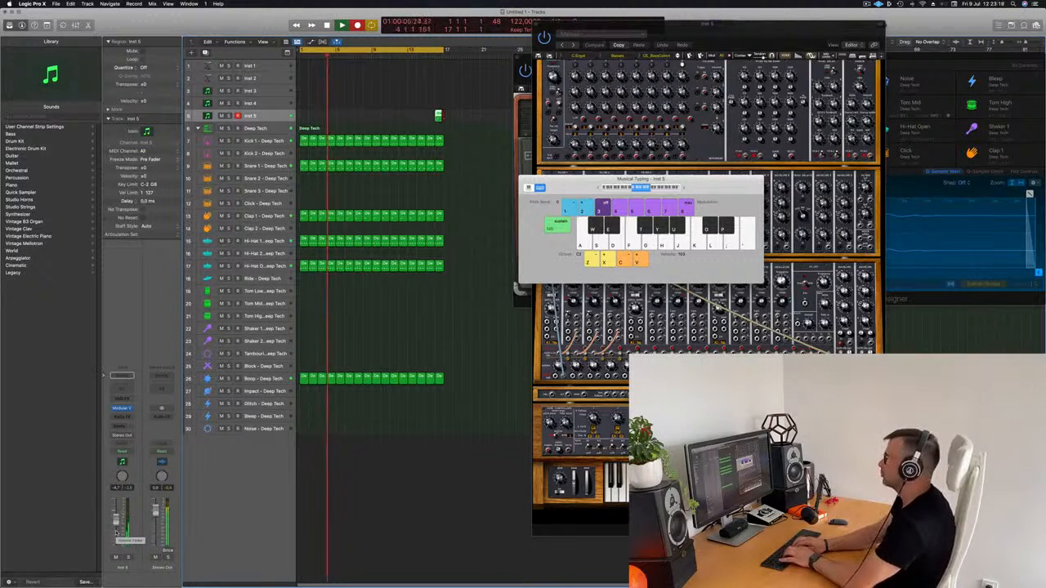
{"action": "key", "text": "l"}
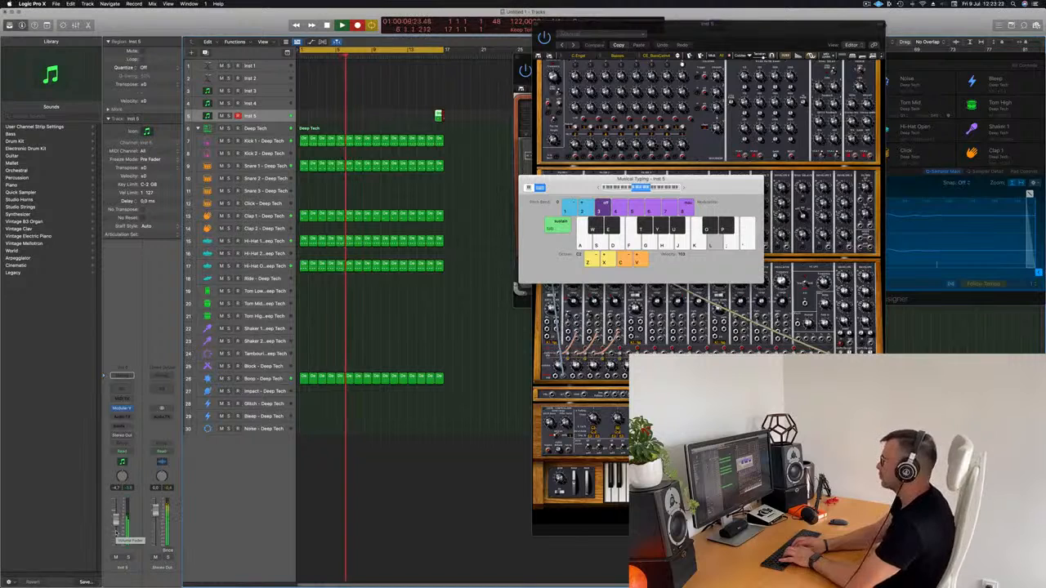
{"action": "key", "text": "k"}
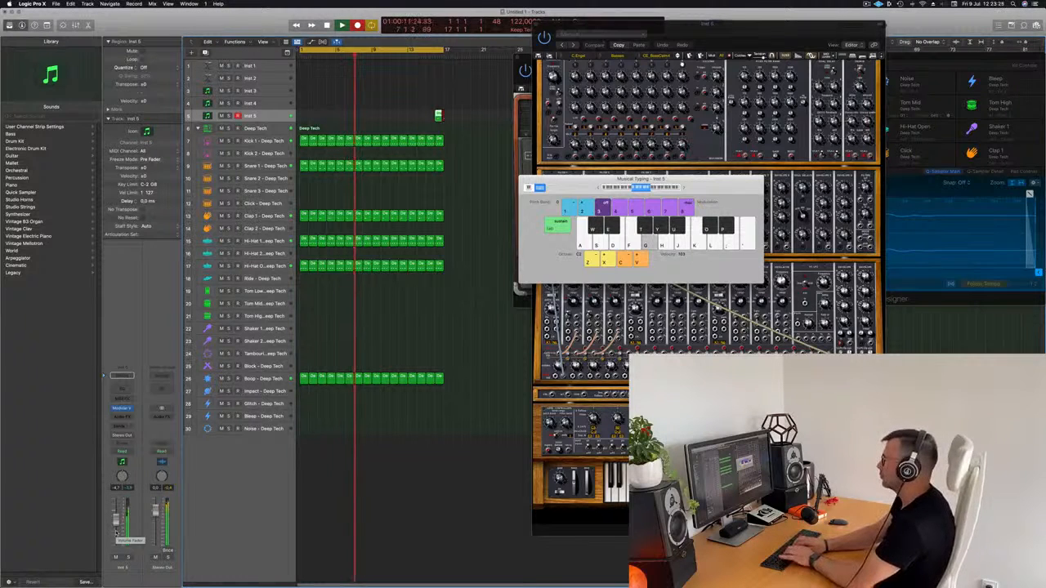
{"action": "key", "text": "g"}
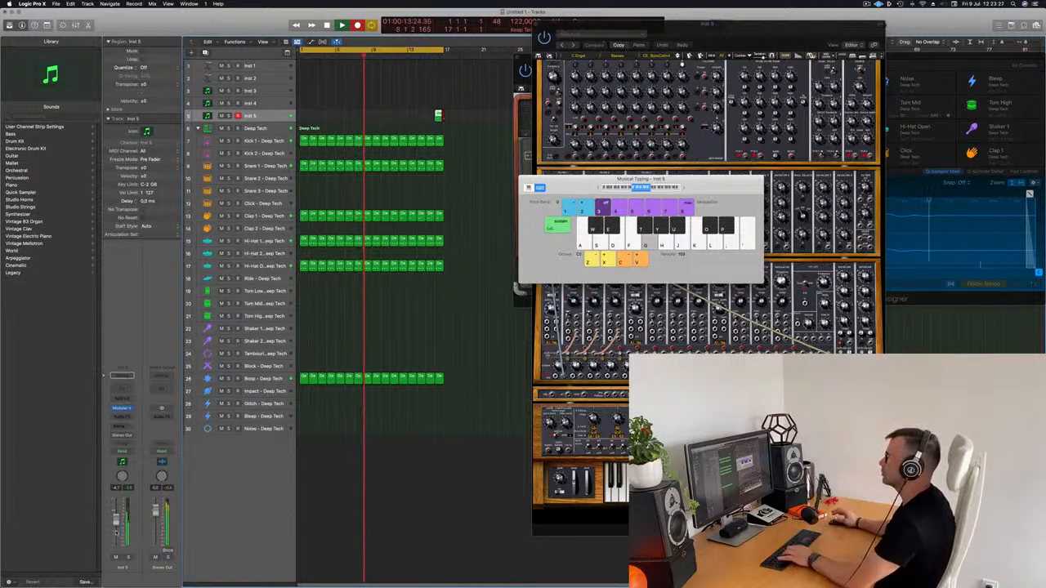
{"action": "key", "text": "space"}
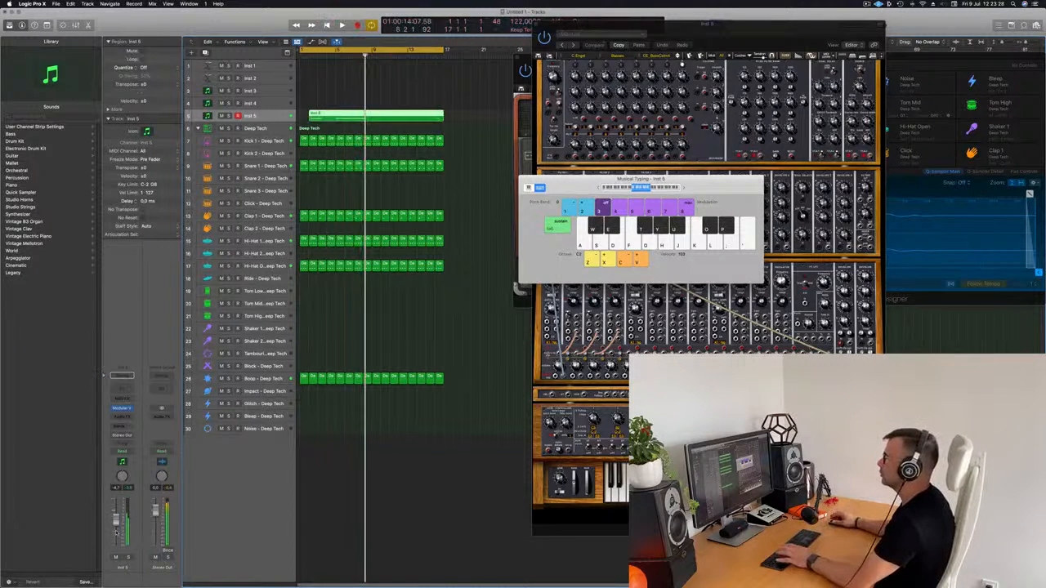
Split the recorded Inst 5 region at bar 5, using the Split option for the notes that cross the cut.
{"action": "double_click", "coordinate": [376, 113]}
{"action": "scroll", "coordinate": [369, 539], "scroll_direction": "left", "scroll_amount": 5}
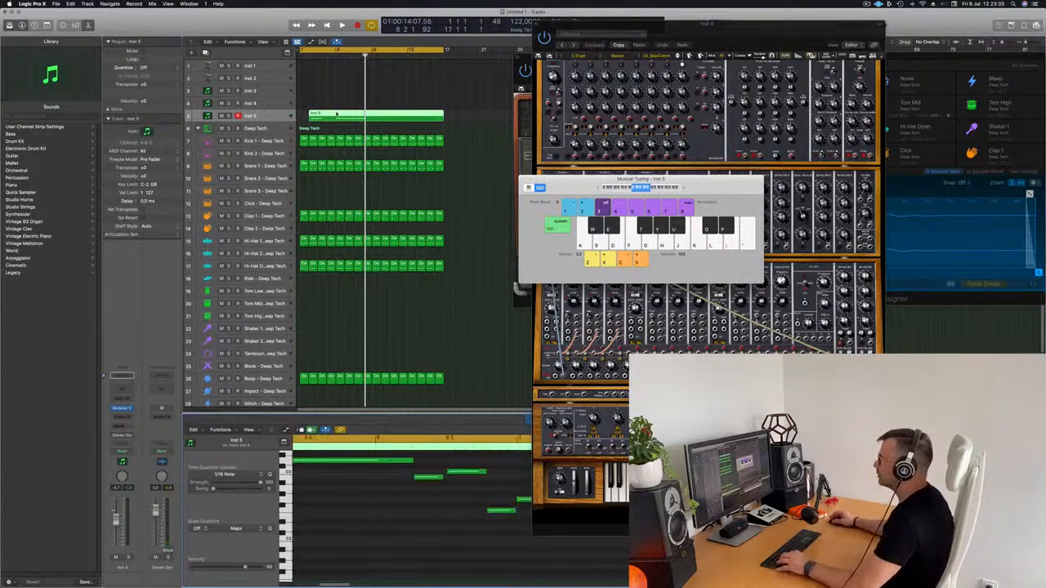
{"action": "left_click", "coordinate": [335, 116], "text": "super"}
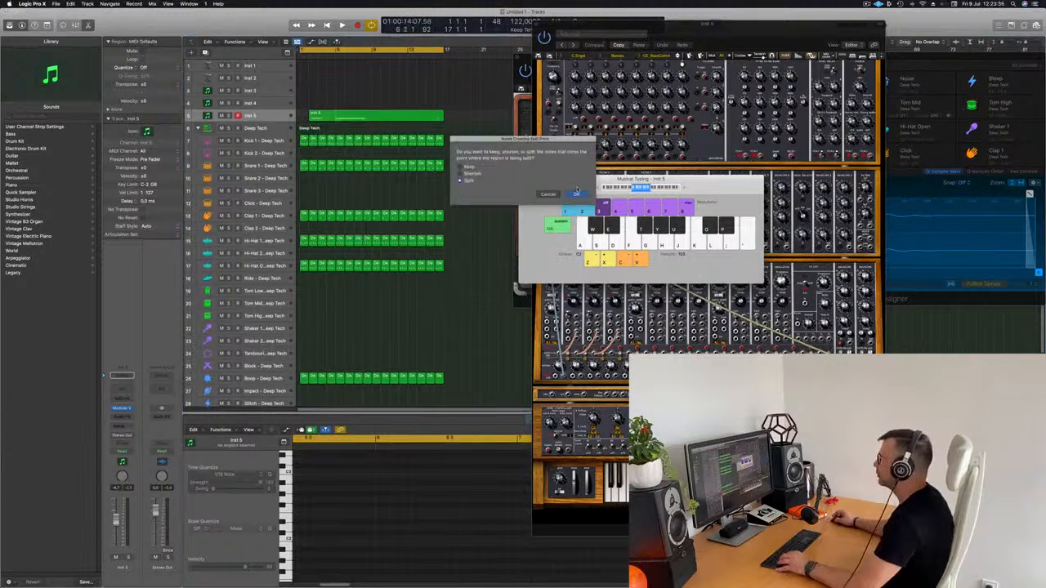
{"action": "key", "text": "Return"}
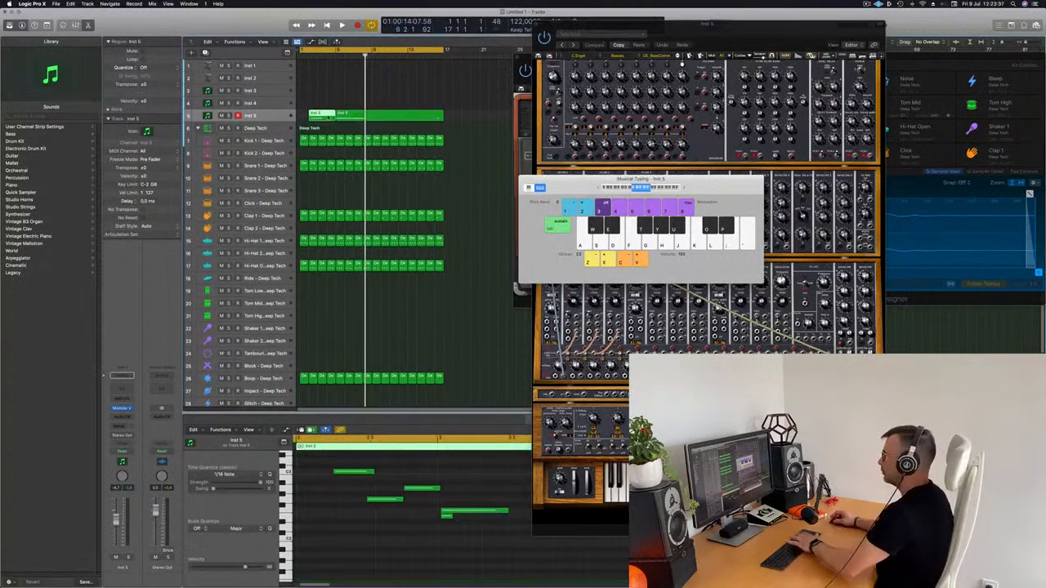
Delete the first part of the Inst 5 region and move the remaining part to bar 1.
{"action": "key", "text": "BackSpace"}
{"action": "left_click_drag", "start_coordinate": [379, 116], "coordinate": [343, 119]}
{"action": "scroll", "coordinate": [355, 493], "scroll_direction": "left", "scroll_amount": 6}
{"action": "scroll", "coordinate": [354, 493], "scroll_direction": "down", "scroll_amount": 5}
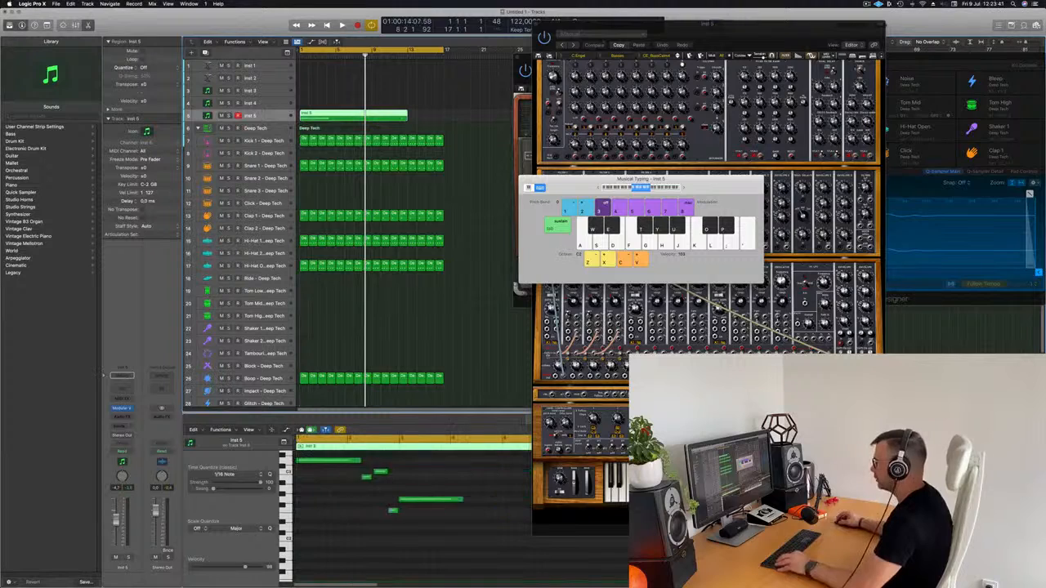
Lengthen the second and fourth notes of the synth melody so each reaches the note that follows it.
{"action": "key", "text": "space"}
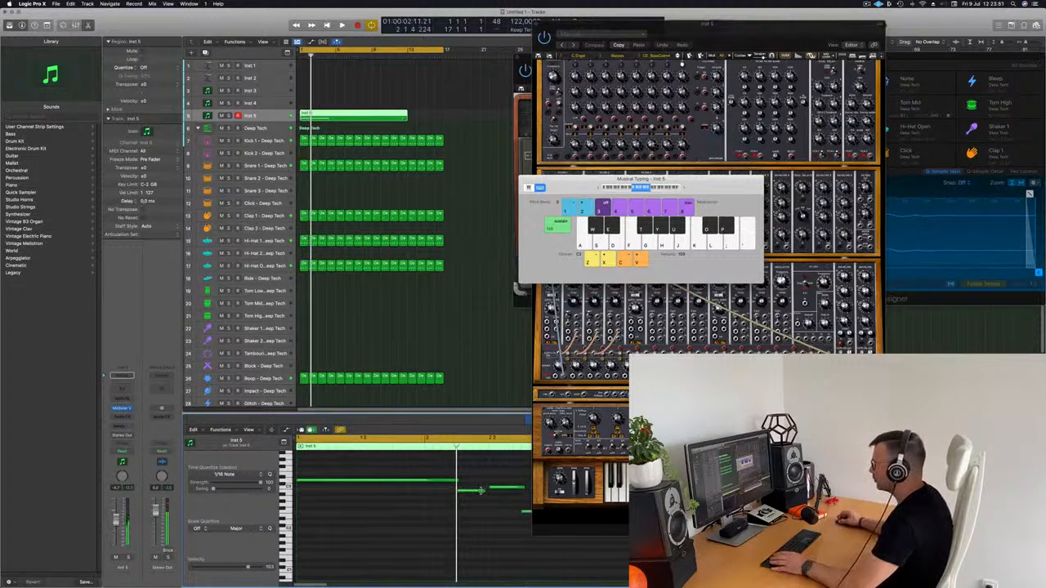
{"action": "left_click_drag", "start_coordinate": [481, 492], "coordinate": [489, 494]}
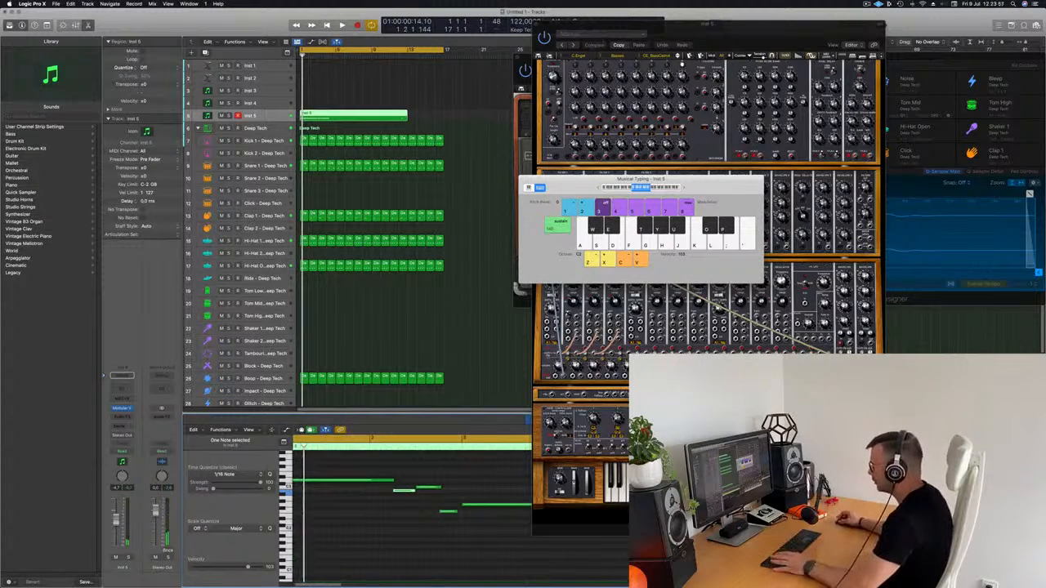
{"action": "left_click", "coordinate": [456, 512]}
{"action": "key", "text": "space"}
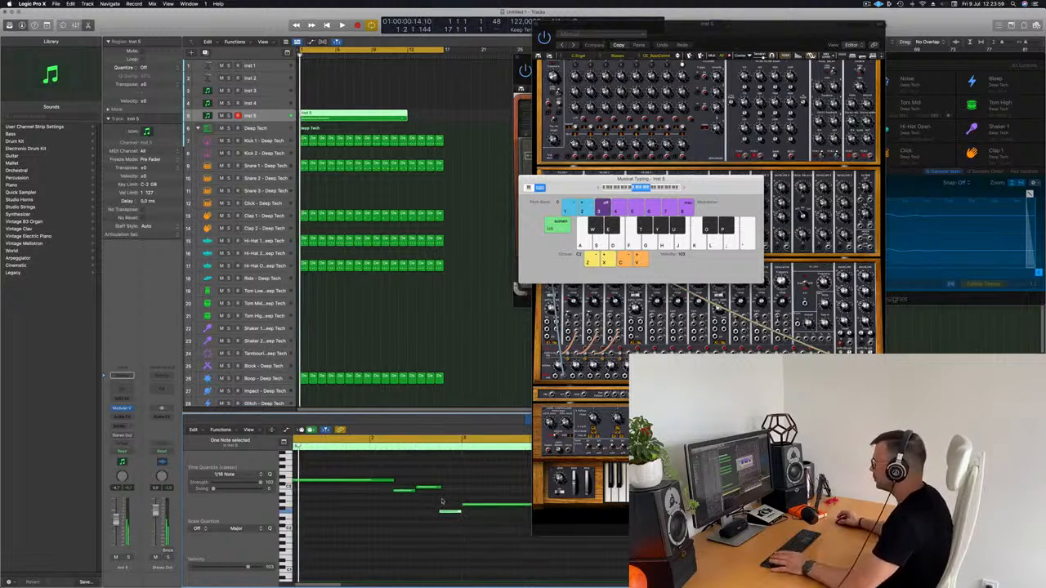
Trim the end of the melody's first note slightly and extend the long last note to two bars, ending at bar 5.
{"action": "left_click_drag", "start_coordinate": [698, 185], "coordinate": [962, 87]}
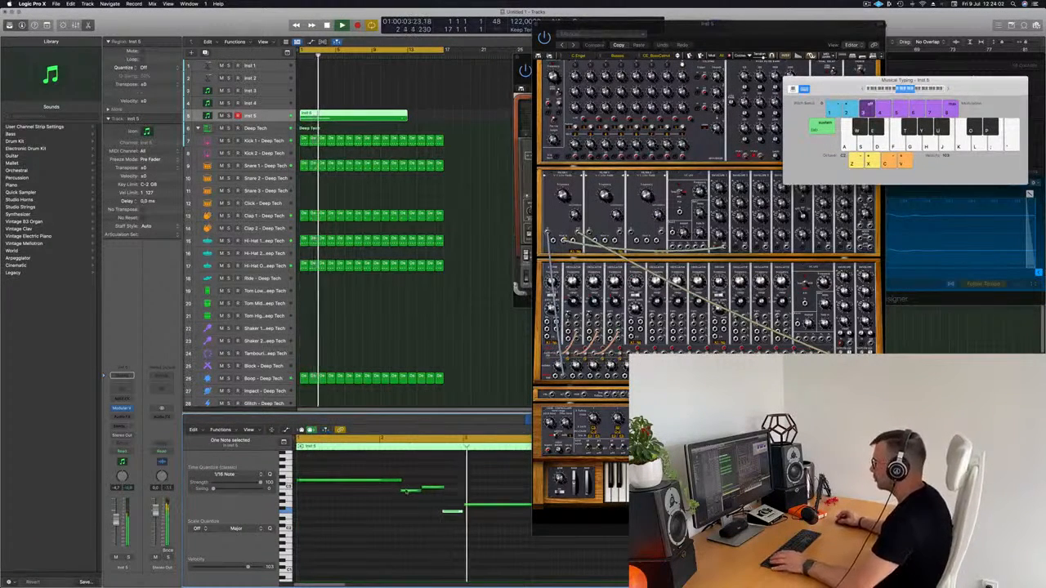
{"action": "left_click_drag", "start_coordinate": [400, 480], "coordinate": [396, 483]}
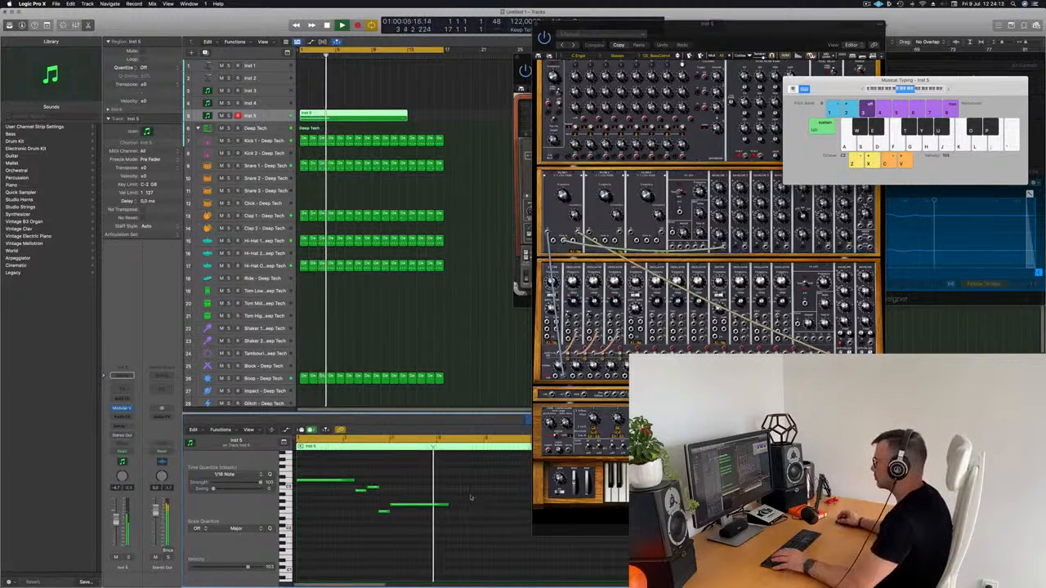
{"action": "left_click_drag", "start_coordinate": [447, 504], "coordinate": [471, 508]}
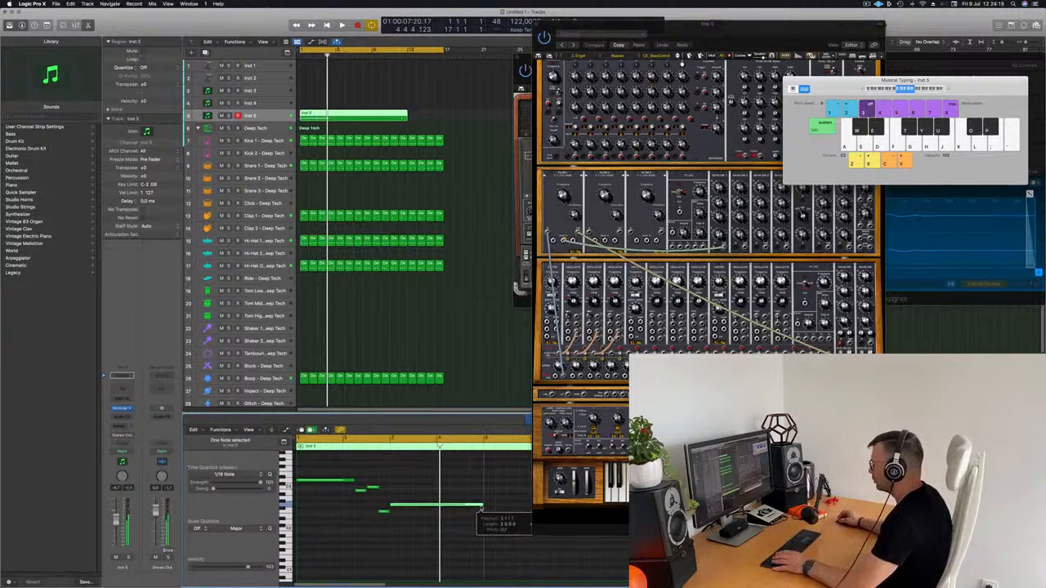
{"action": "key", "text": "space"}
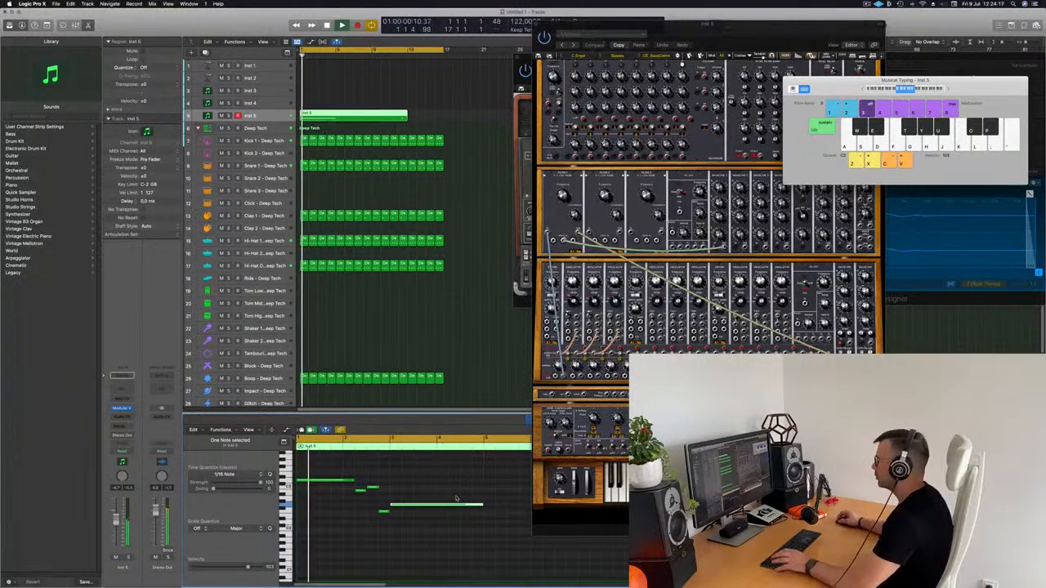
{"action": "left_click", "coordinate": [435, 476]}
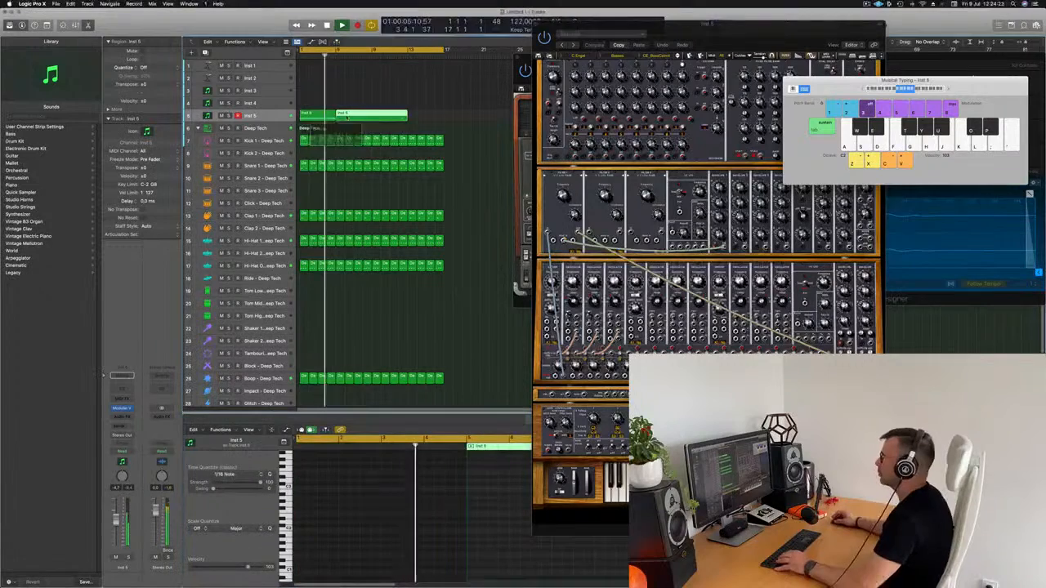
Delete the leftover Inst 5 region after bar 5 and select all notes in the remaining four-bar region.
{"action": "key", "text": "Delete"}
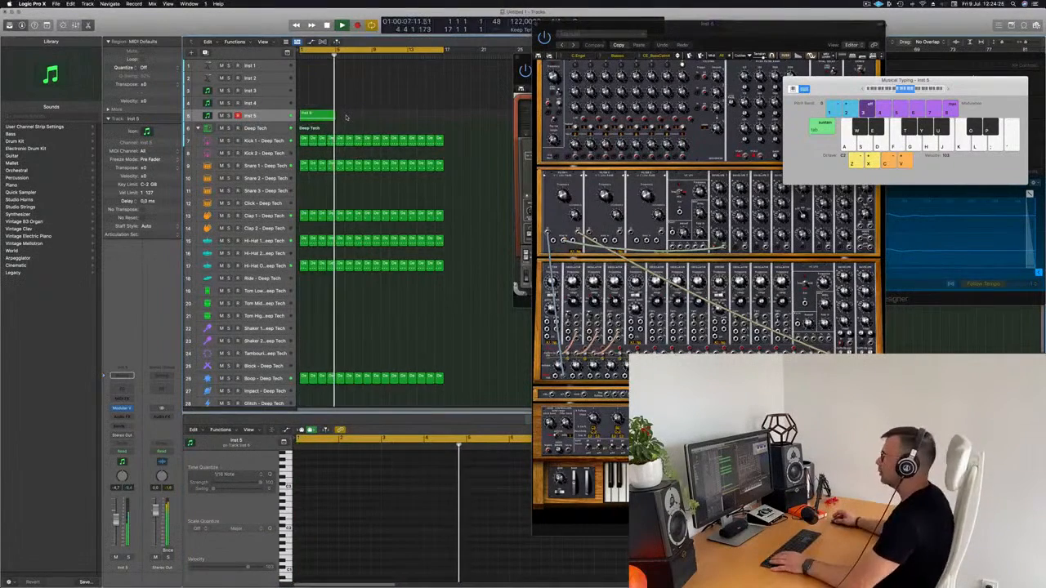
{"action": "left_click", "coordinate": [308, 115]}
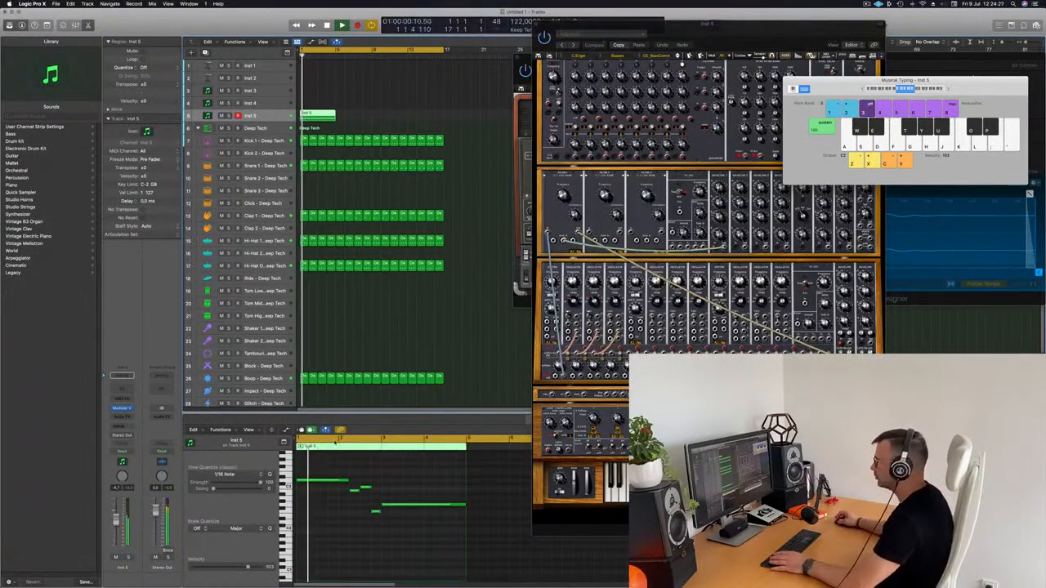
{"action": "key", "text": "super+a"}
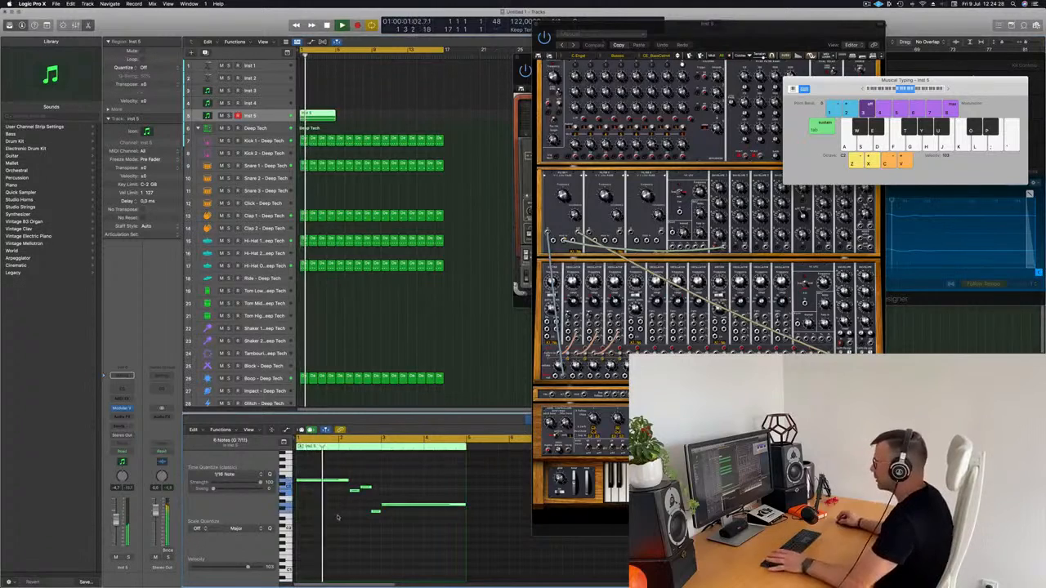
Repeat the four-bar Inst 5 region three times so the melody fills the 16-bar loop.
{"action": "left_click", "coordinate": [391, 110]}
{"action": "left_click", "coordinate": [324, 116]}
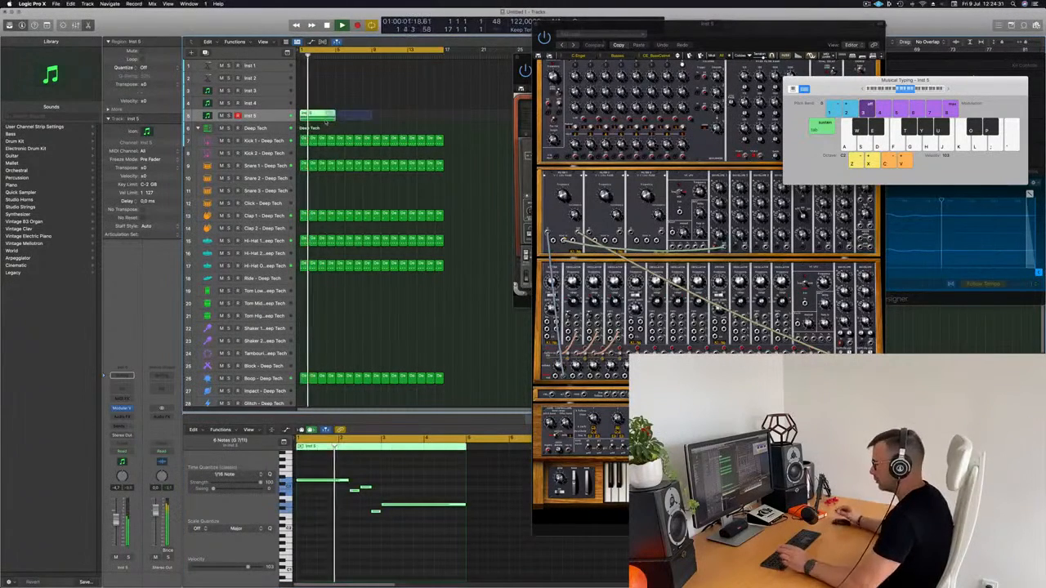
{"action": "key", "text": "super+r"}
{"action": "key", "text": "super+r"}
{"action": "key", "text": "super+r"}
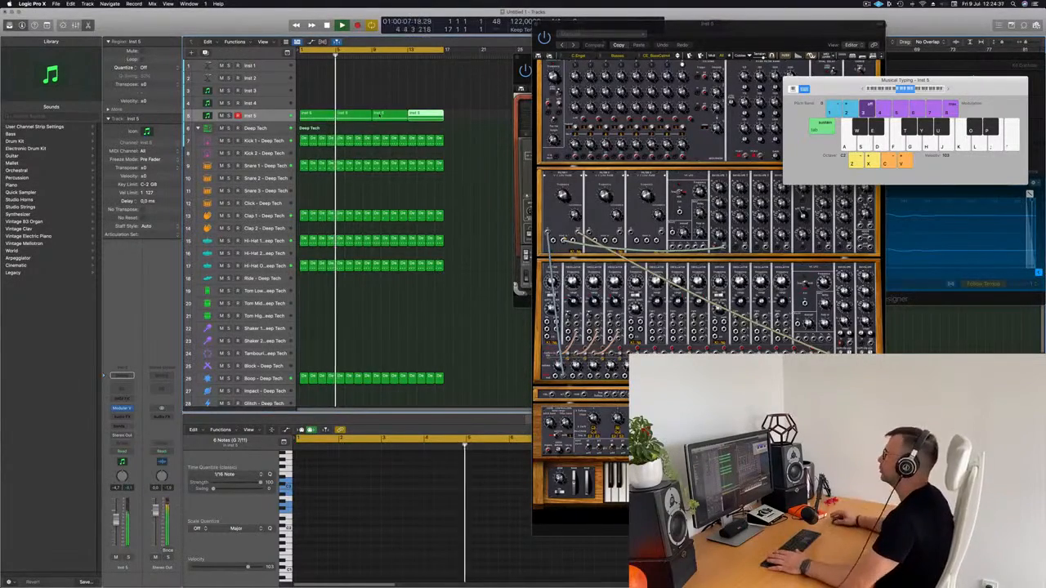
Play the arrangement from the start to check the repeated melody against the drums, repositioning the synth window.
{"action": "left_click_drag", "start_coordinate": [639, 27], "coordinate": [634, 30]}
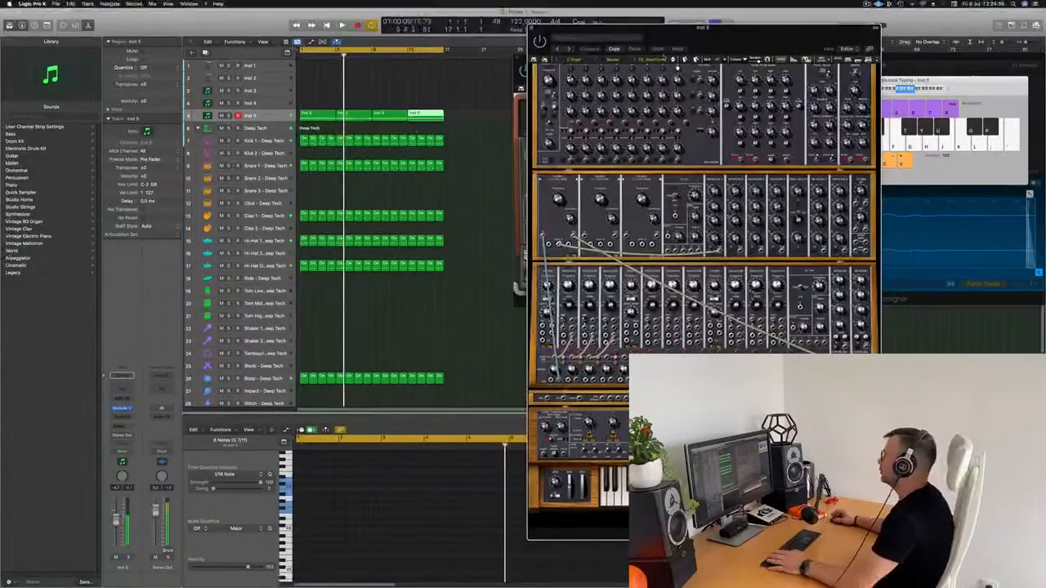
{"action": "key", "text": "Return"}
{"action": "left_click_drag", "start_coordinate": [722, 31], "coordinate": [716, 33]}
{"action": "key", "text": "space"}
{"action": "key", "text": "space"}
{"action": "left_click", "coordinate": [341, 107]}
{"action": "key", "text": "space"}
{"action": "key", "text": "space"}
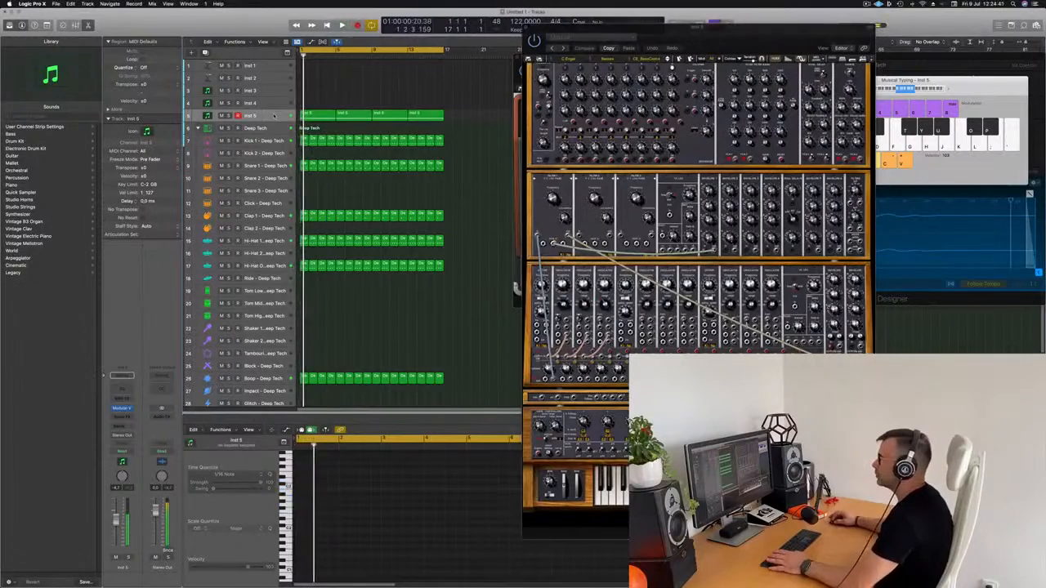
{"action": "left_click", "coordinate": [272, 120]}
{"action": "left_click", "coordinate": [344, 96]}
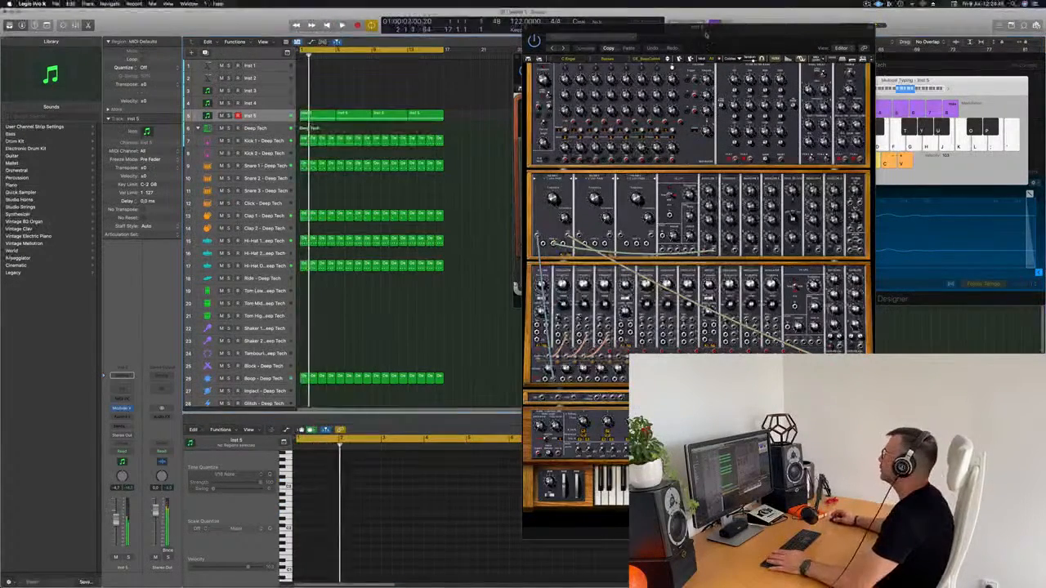
{"action": "left_click_drag", "start_coordinate": [710, 33], "coordinate": [794, 30]}
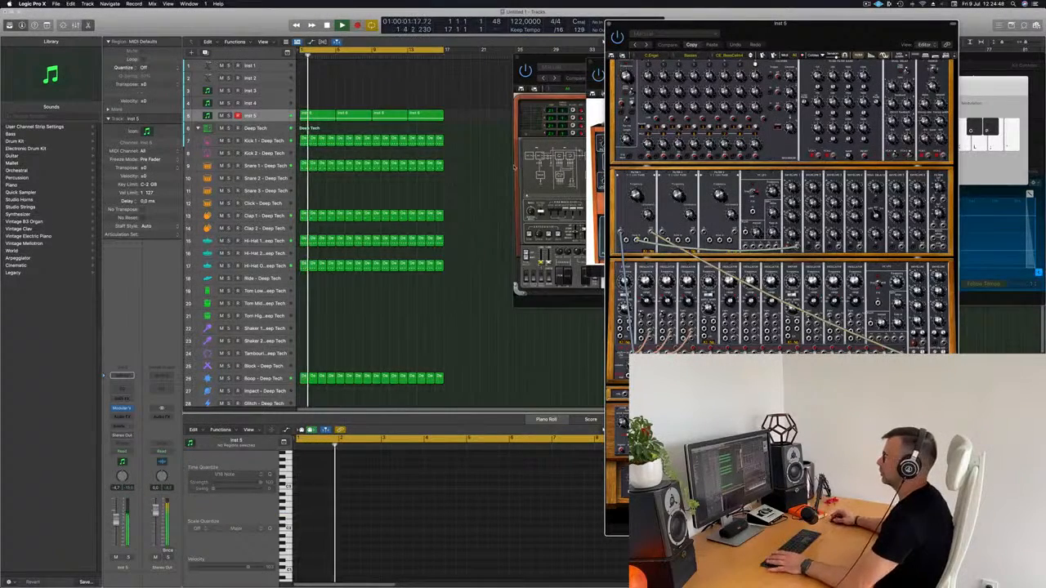
{"action": "left_click_drag", "start_coordinate": [786, 31], "coordinate": [716, 37]}
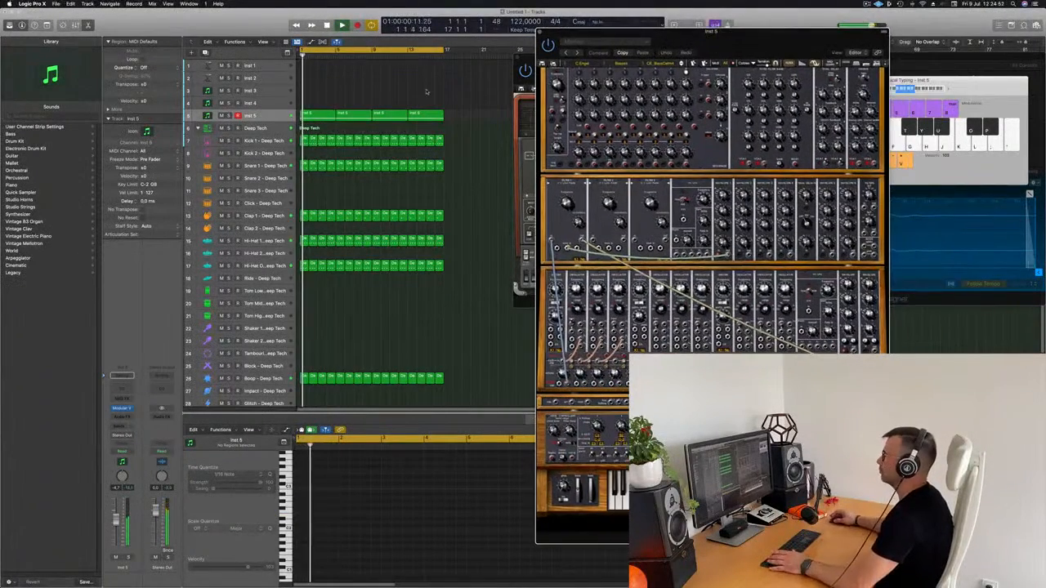
Select the Inst 5 track and enlarge its height to show the notes inside its regions.
{"action": "left_click", "coordinate": [274, 118]}
{"action": "left_click_drag", "start_coordinate": [274, 122], "coordinate": [277, 179]}
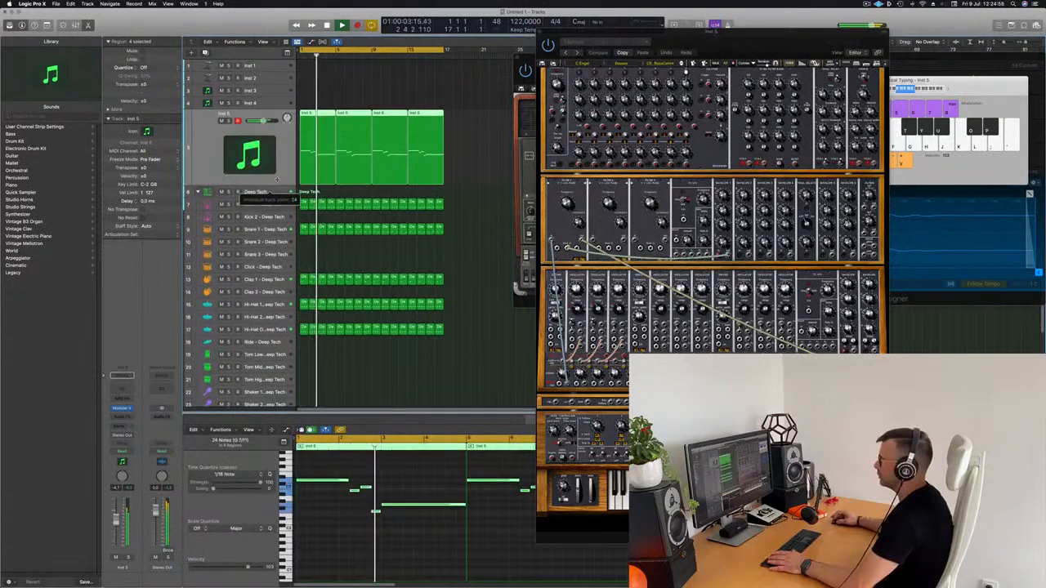
{"action": "left_click", "coordinate": [322, 532]}
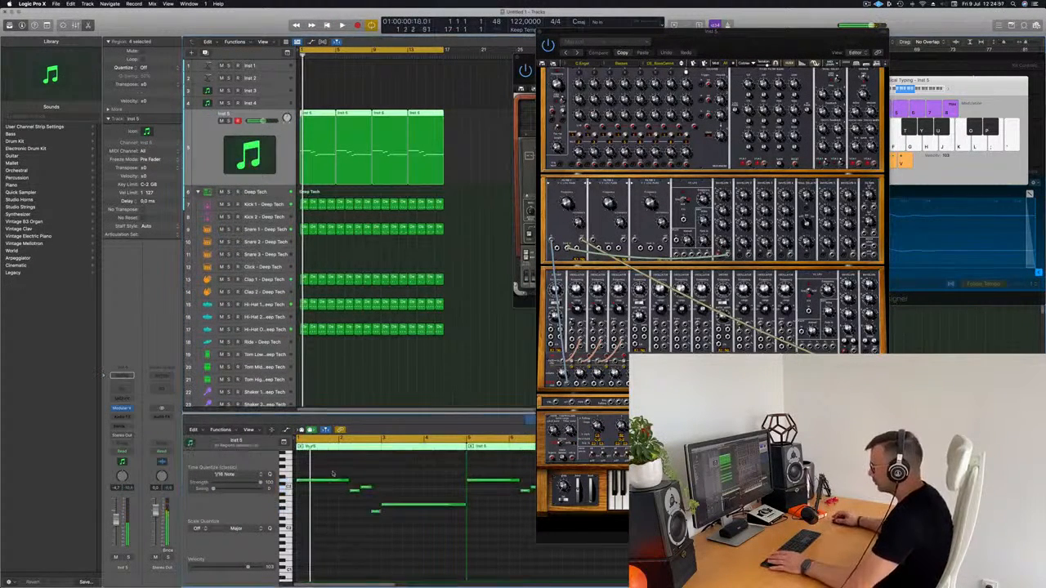
Shift the start of the melody's first note slightly after the beginning of bar 1.
{"action": "scroll", "coordinate": [329, 490], "scroll_direction": "up", "scroll_amount": 3}
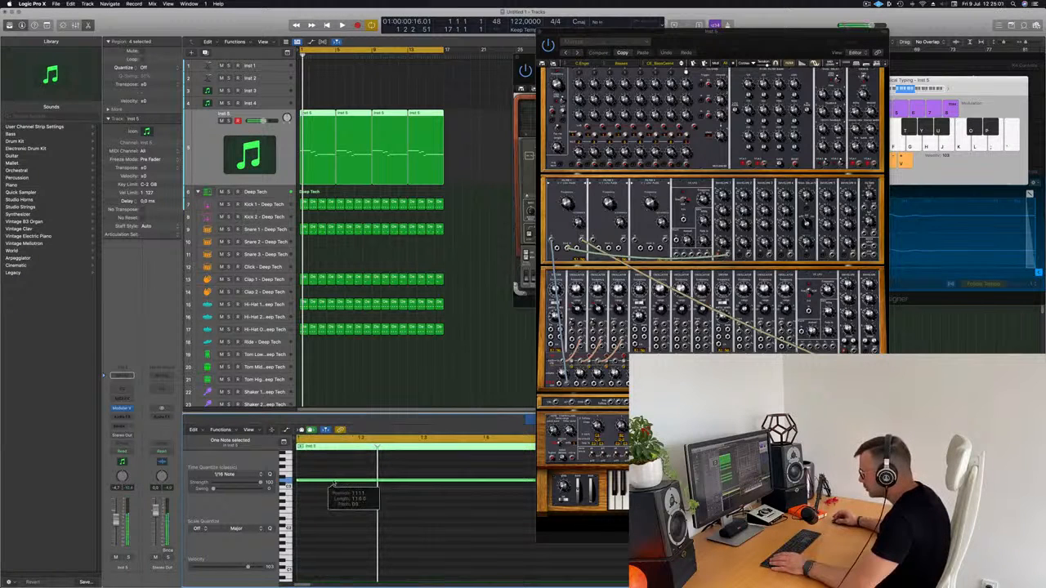
{"action": "left_click_drag", "start_coordinate": [333, 484], "coordinate": [298, 478]}
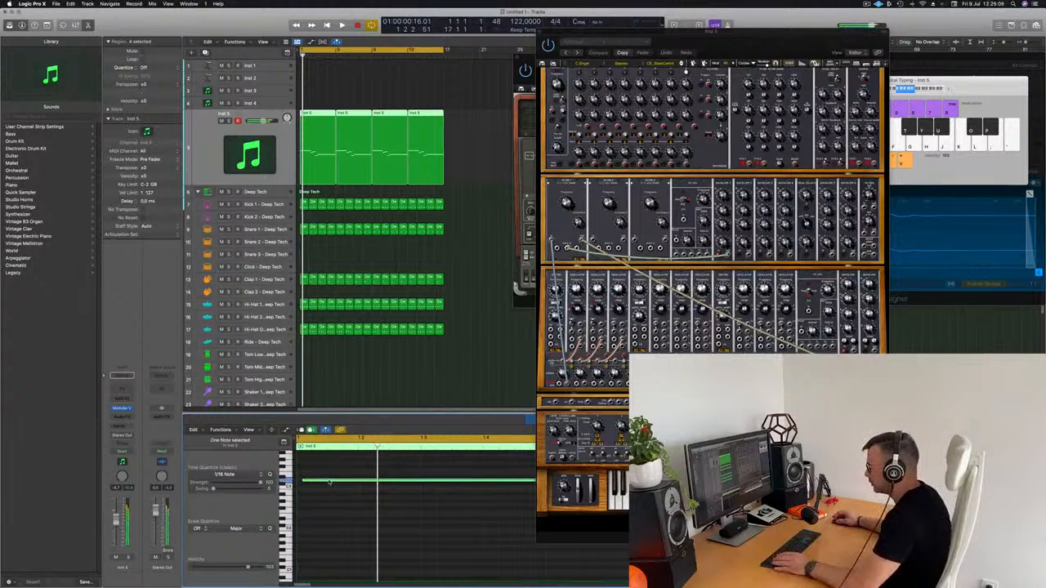
{"action": "scroll", "coordinate": [325, 478], "scroll_direction": "left", "scroll_amount": 5}
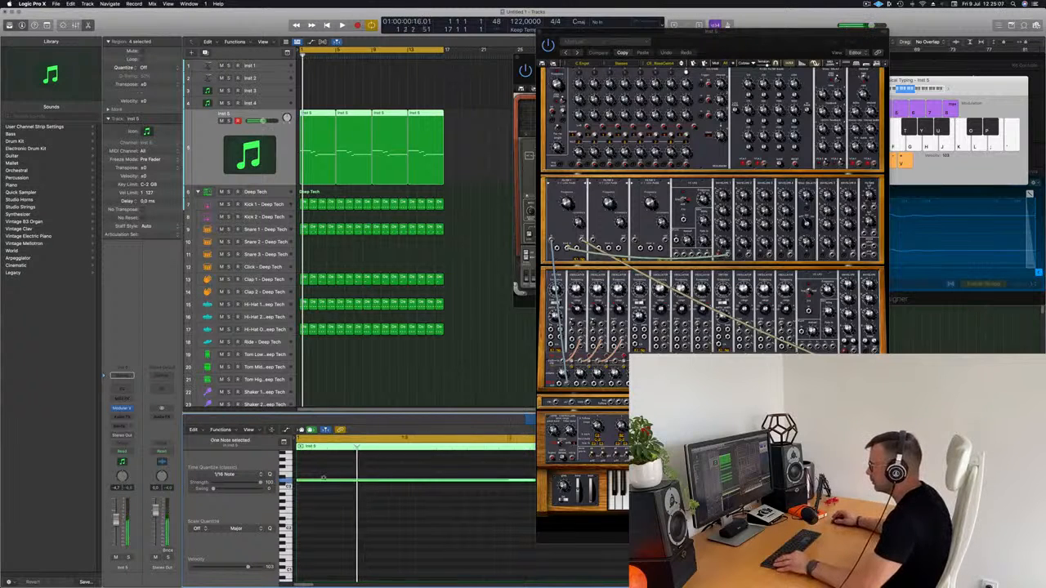
{"action": "scroll", "coordinate": [327, 478], "scroll_direction": "left", "scroll_amount": 5}
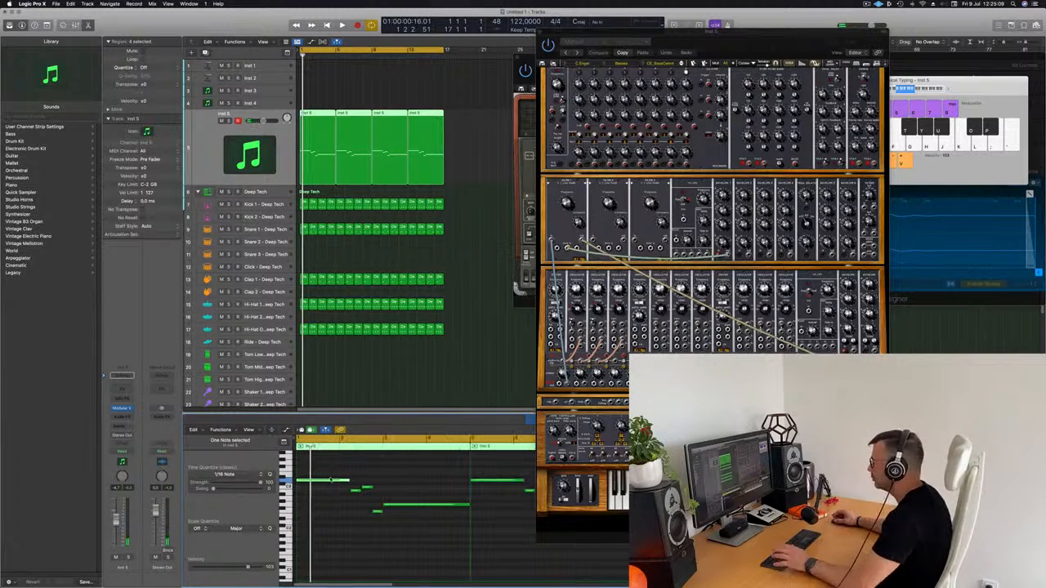
Play the edited melody briefly and delete the three Inst 5 copies after bar 5, keeping the first region.
{"action": "key", "text": "space"}
{"action": "key", "text": "space"}
{"action": "left_click_drag", "start_coordinate": [476, 107], "coordinate": [355, 130]}
{"action": "key", "text": "Delete"}
{"action": "left_click", "coordinate": [318, 130]}
{"action": "key", "text": "super+z"}
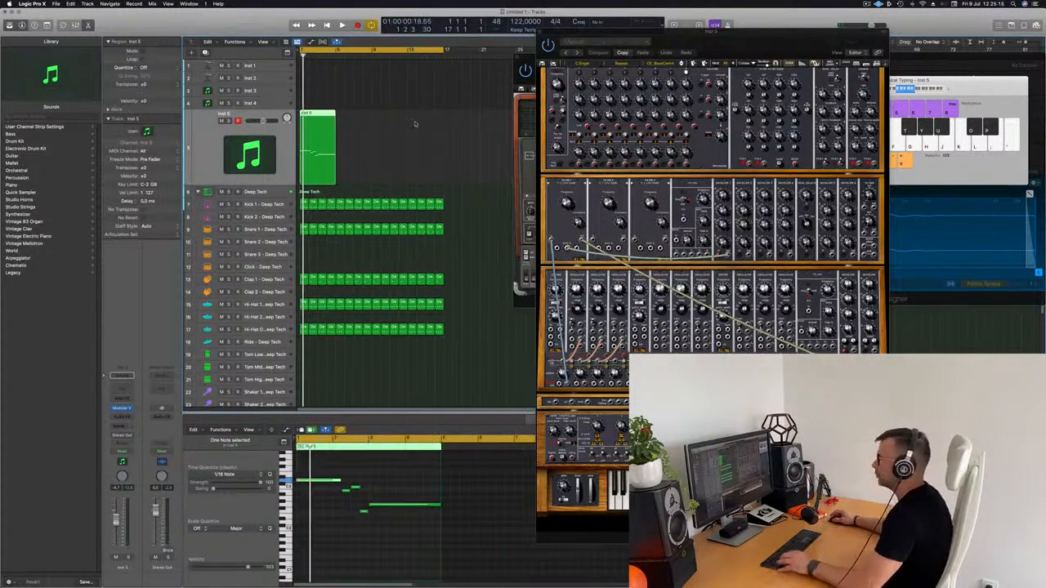
Repeat the edited first Inst 5 region three times to fill the 16 bars again.
{"action": "key", "text": "alt+r"}
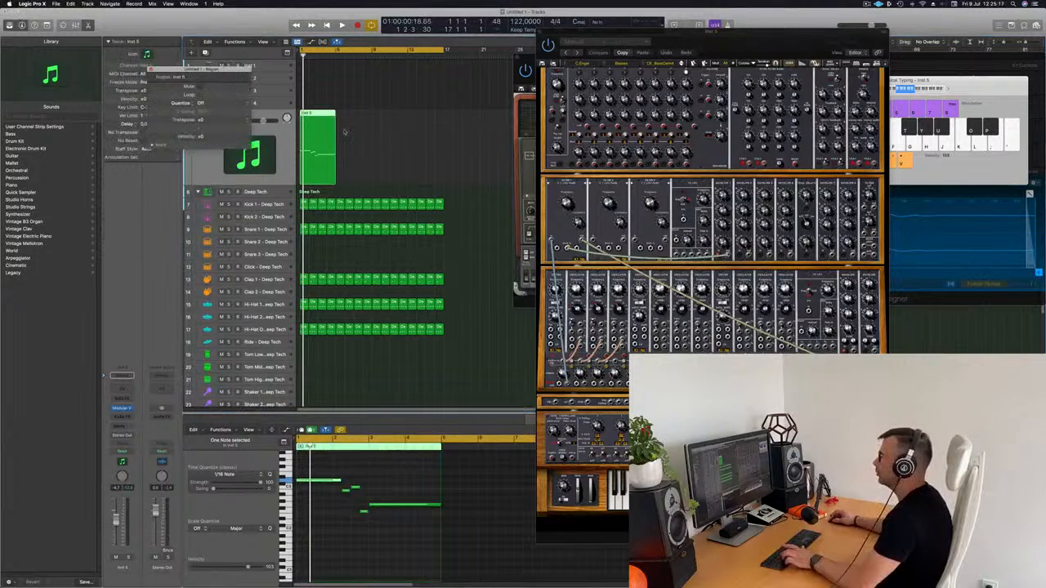
{"action": "key", "text": "alt+r"}
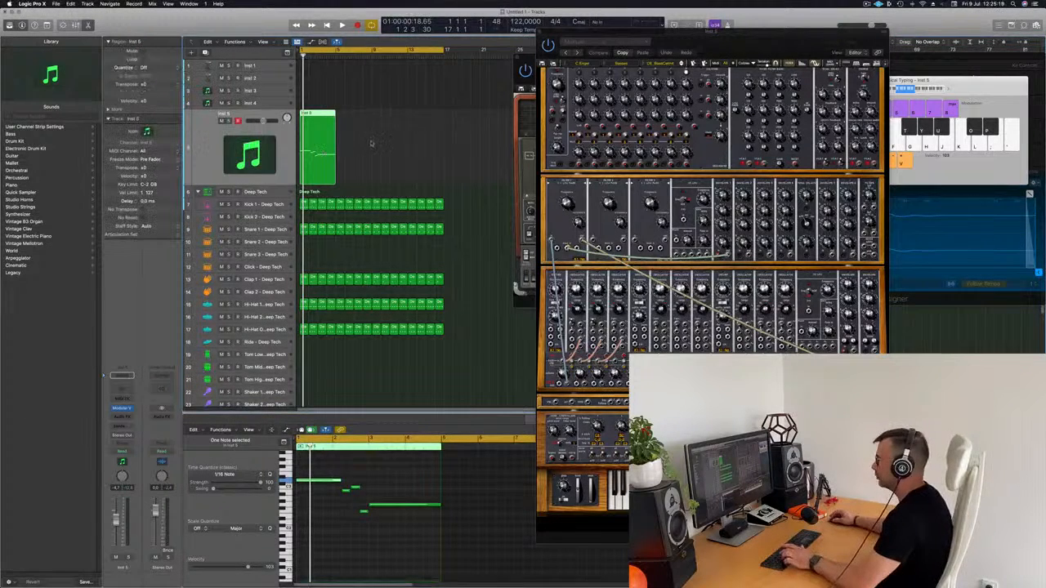
{"action": "key", "text": "super+r"}
{"action": "key", "text": "super+r"}
{"action": "key", "text": "super+r"}
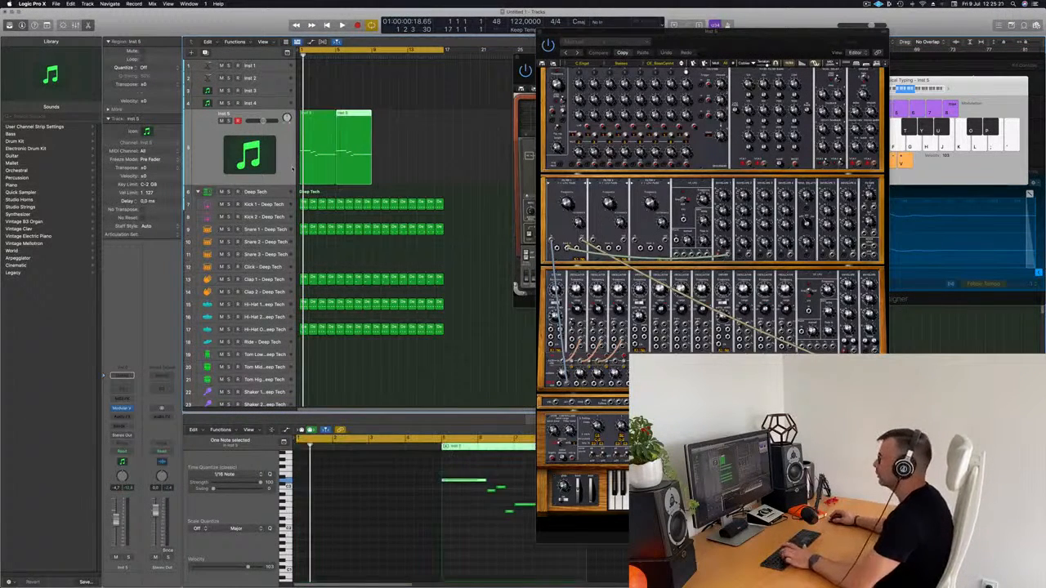
Rename the Inst 5 track as Bass 1.
{"action": "left_click", "coordinate": [228, 113]}
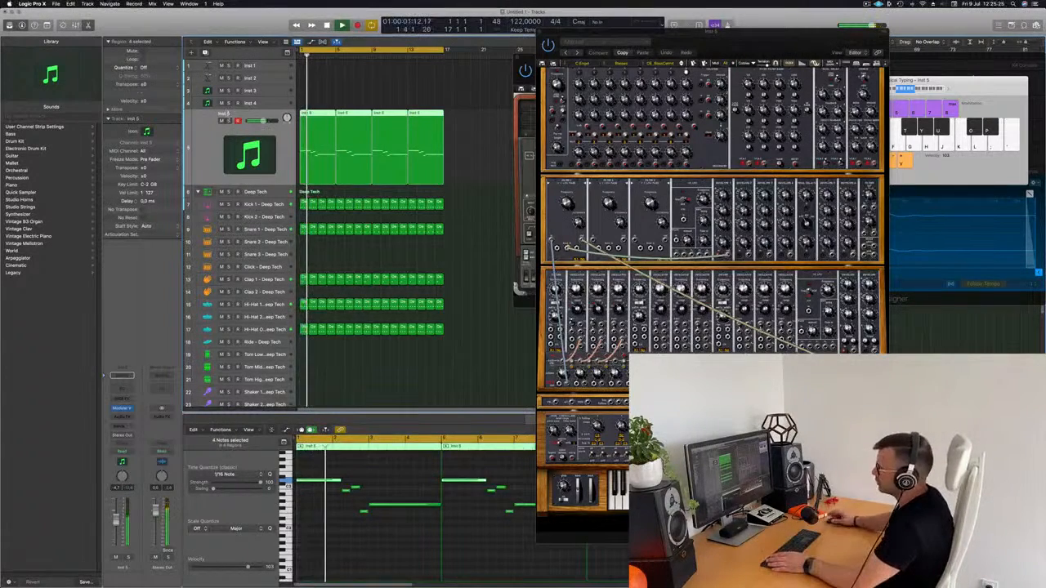
{"action": "type", "text": "1"}
{"action": "key", "text": "Return"}
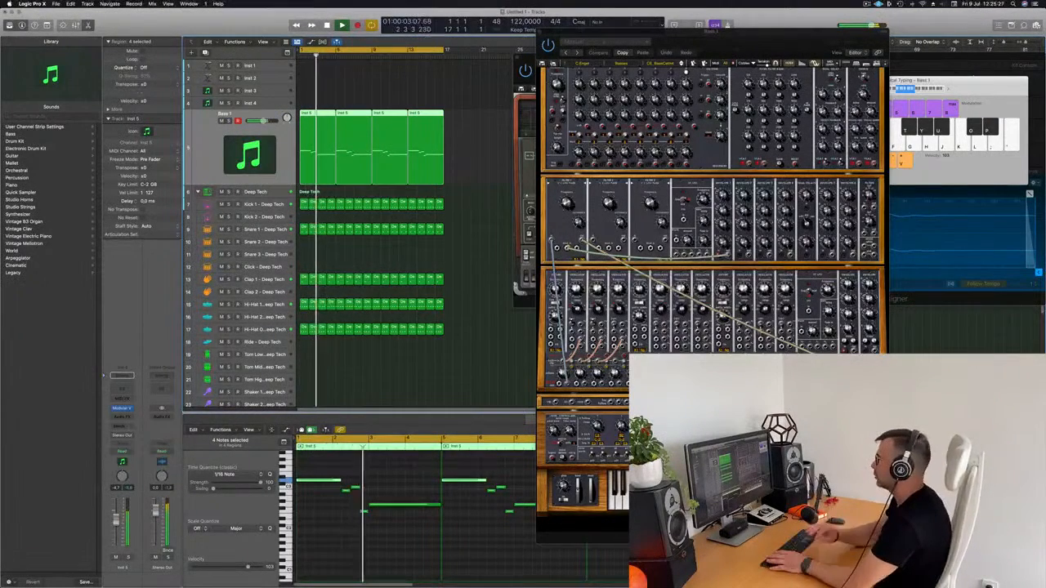
Load the first bass preset from the Basses category of Modular V's All bank while the loop plays.
{"action": "left_click_drag", "start_coordinate": [768, 41], "coordinate": [614, 48]}
{"action": "key", "text": "space"}
{"action": "key", "text": "space"}
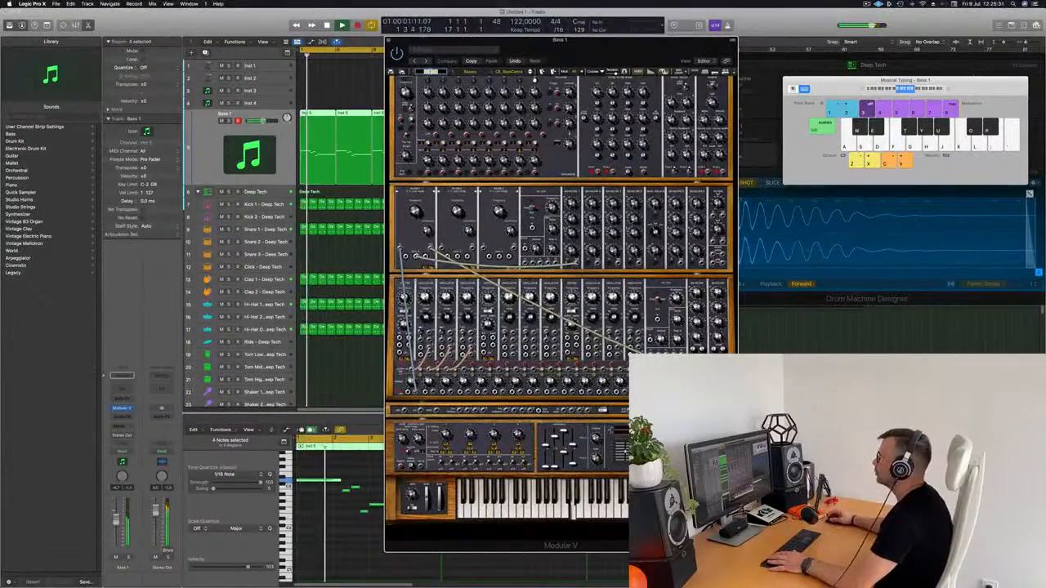
{"action": "left_click", "coordinate": [430, 76]}
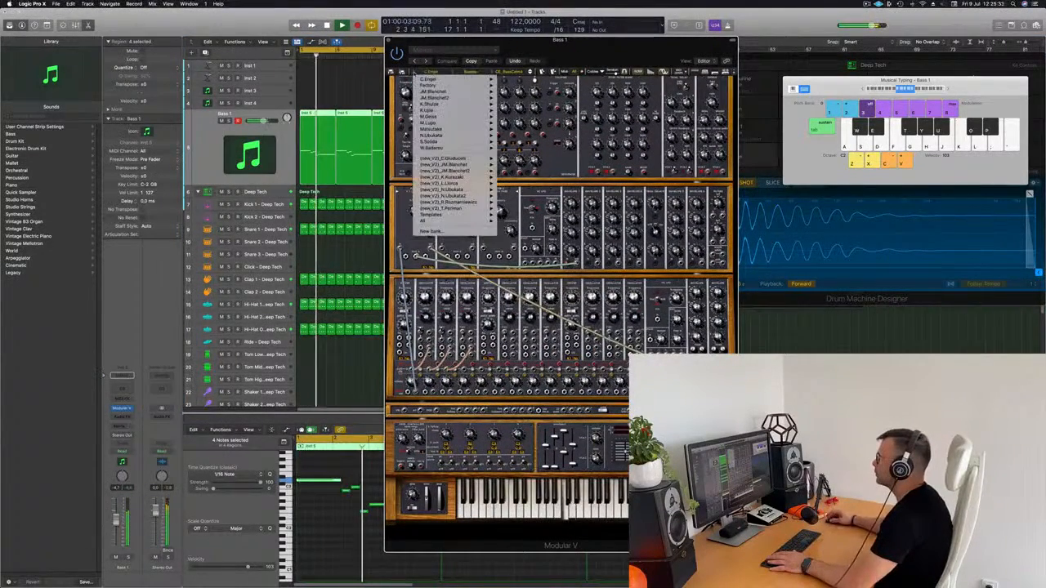
{"action": "mouse_move", "coordinate": [435, 223]}
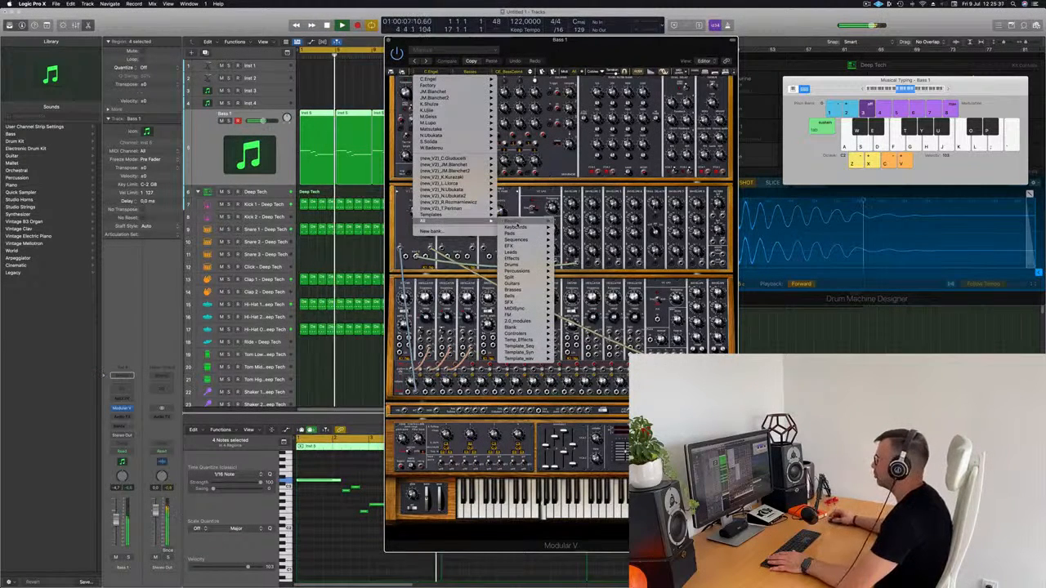
{"action": "mouse_move", "coordinate": [516, 226]}
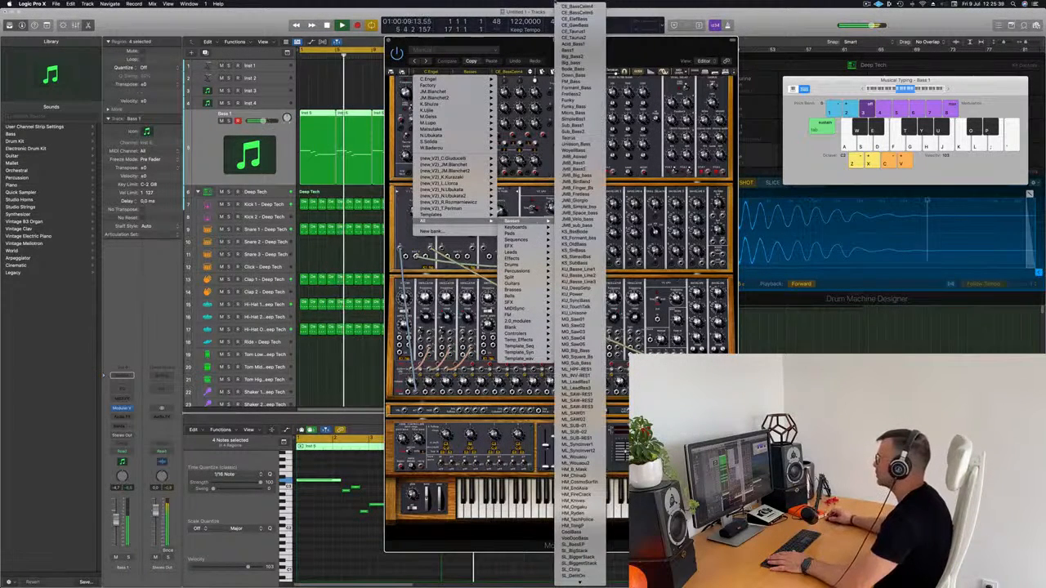
{"action": "left_click", "coordinate": [577, 6]}
Audition the following Modular V bass presets one by one during playback, advancing through Formant_Bass to Fretless2.
{"action": "mouse_move", "coordinate": [568, 38]}
{"action": "left_mouse_down"}
{"action": "mouse_move", "coordinate": [715, 42]}
{"action": "mouse_move", "coordinate": [586, 30]}
{"action": "left_mouse_up"}
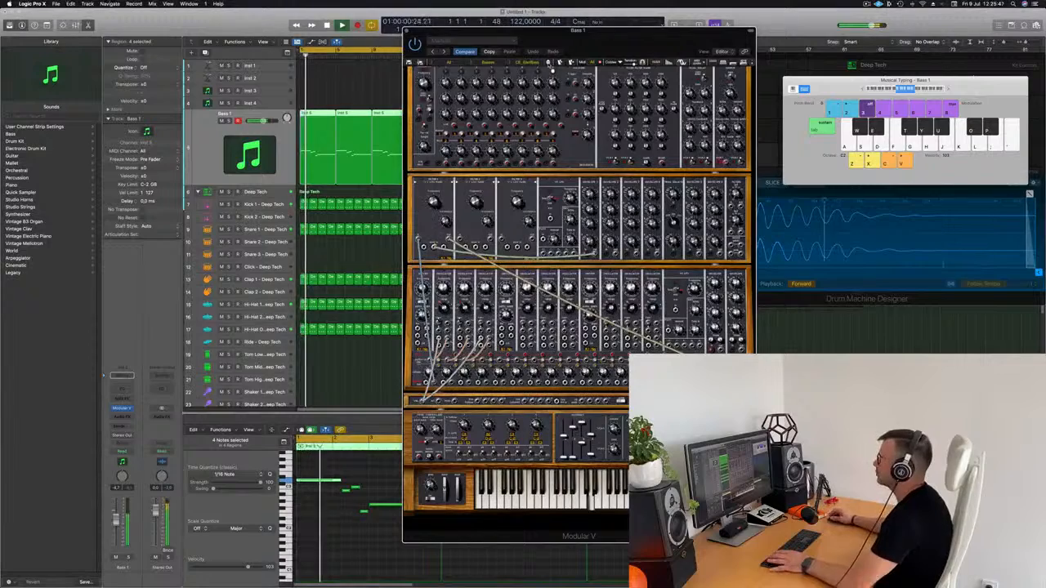
{"action": "left_click_drag", "start_coordinate": [550, 65], "coordinate": [580, 80]}
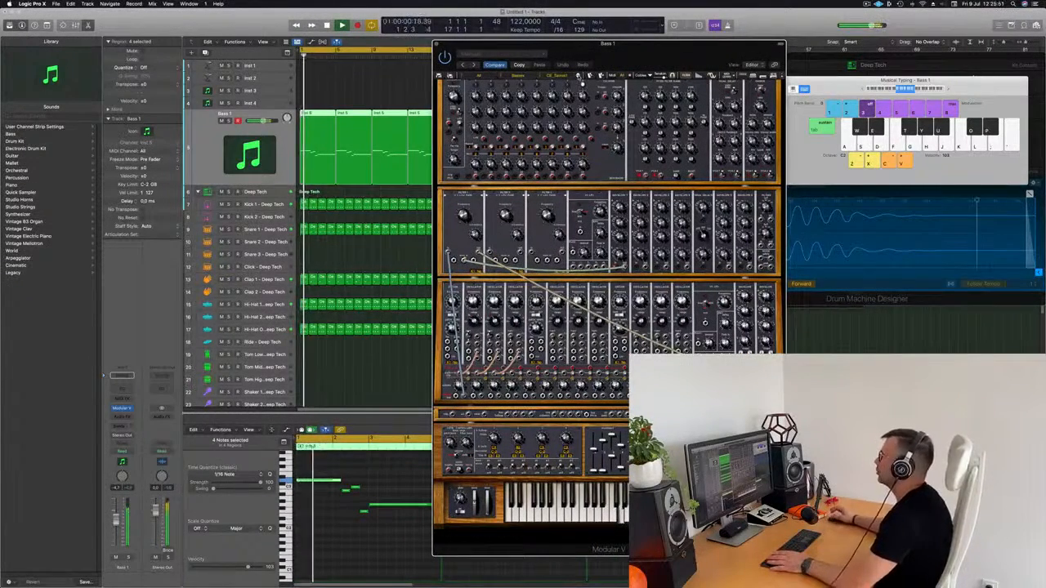
{"action": "left_click_drag", "start_coordinate": [581, 74], "coordinate": [545, 82]}
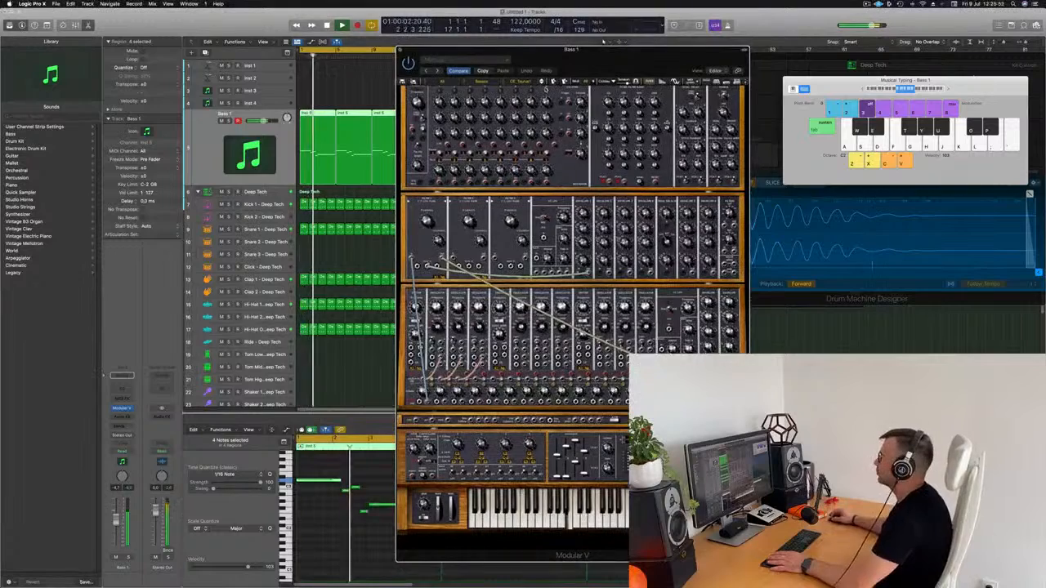
{"action": "left_click_drag", "start_coordinate": [609, 60], "coordinate": [619, 66]}
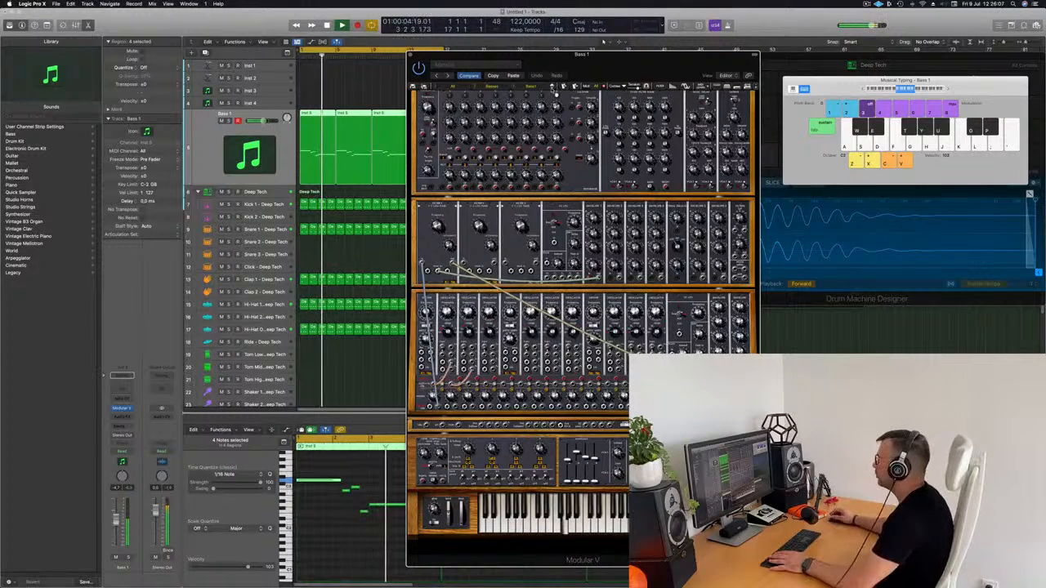
{"action": "left_click", "coordinate": [554, 89]}
{"action": "key", "text": "r"}
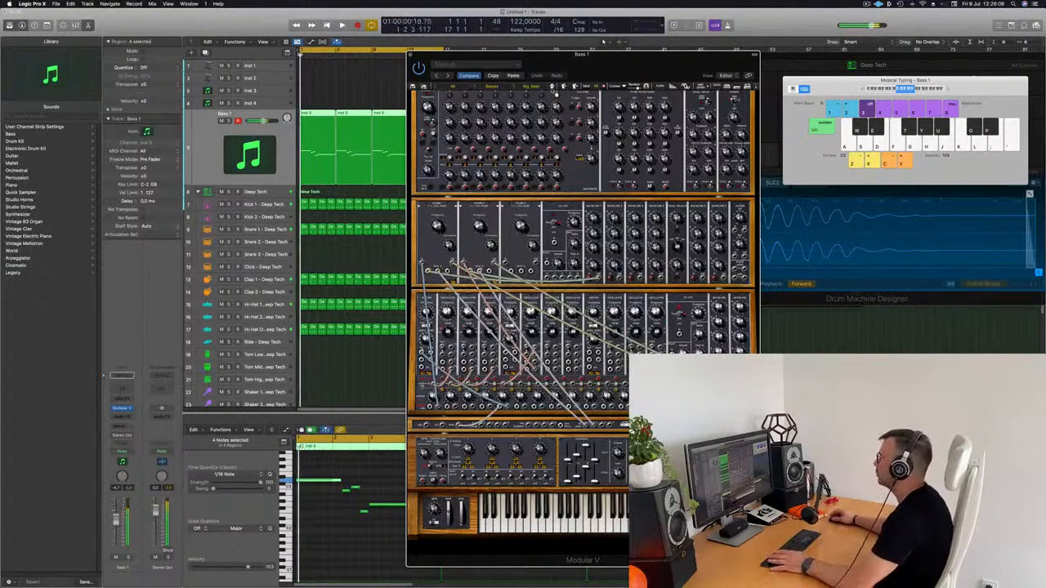
{"action": "left_click", "coordinate": [554, 90]}
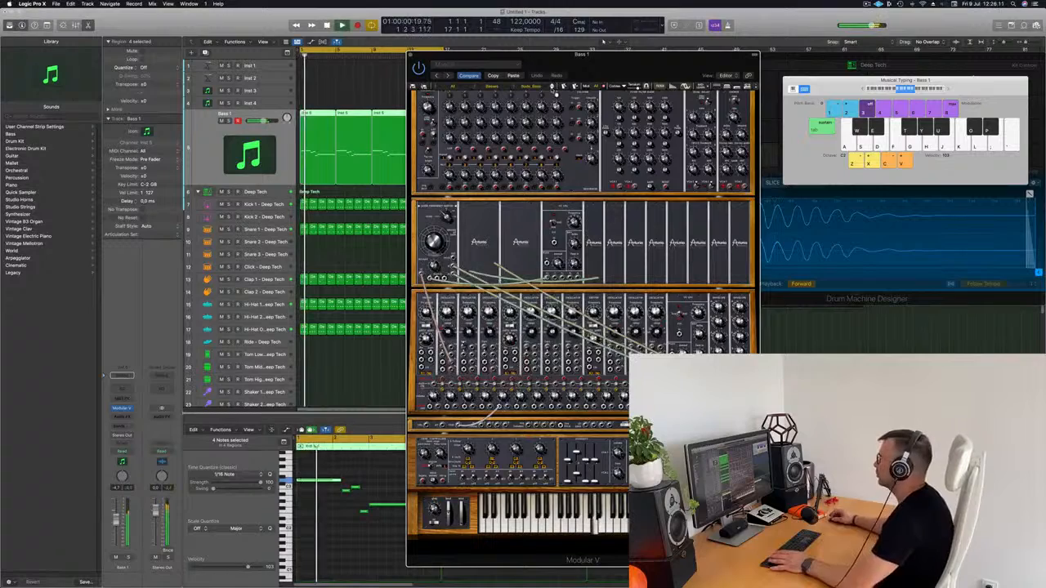
{"action": "left_click", "coordinate": [554, 90]}
{"action": "left_click", "coordinate": [554, 90]}
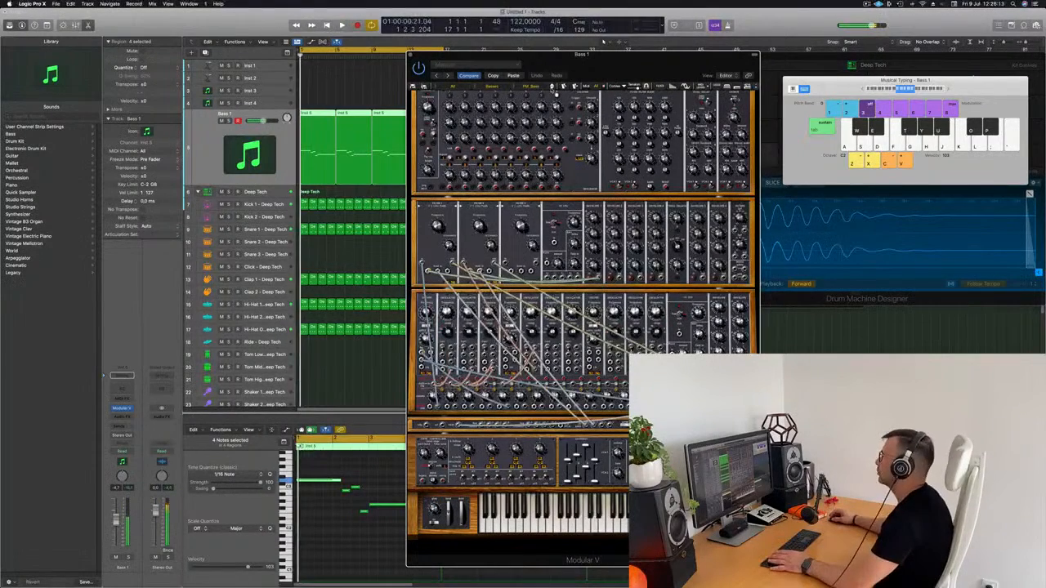
{"action": "left_click", "coordinate": [554, 90]}
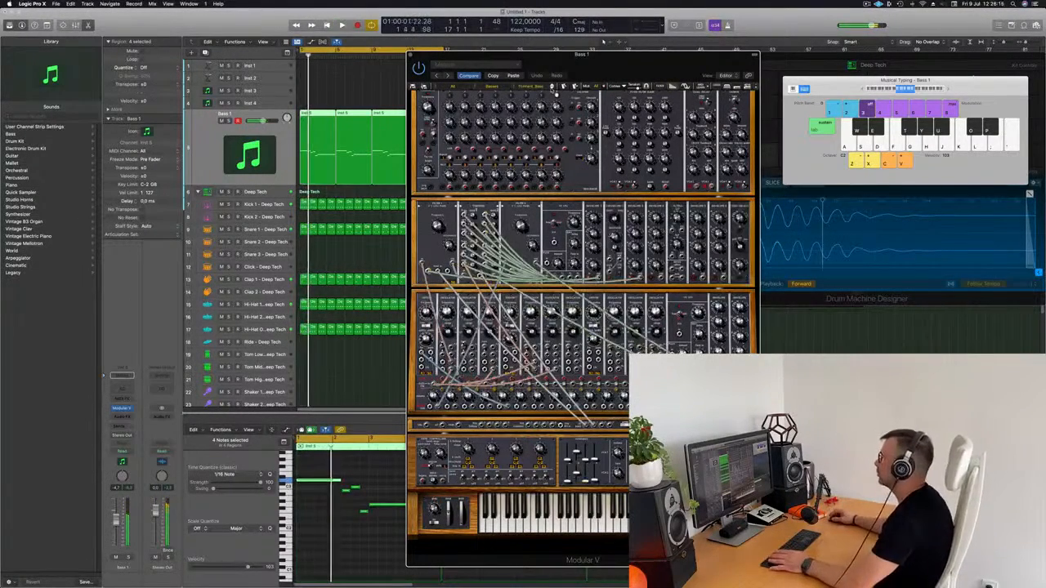
{"action": "left_click", "coordinate": [555, 94]}
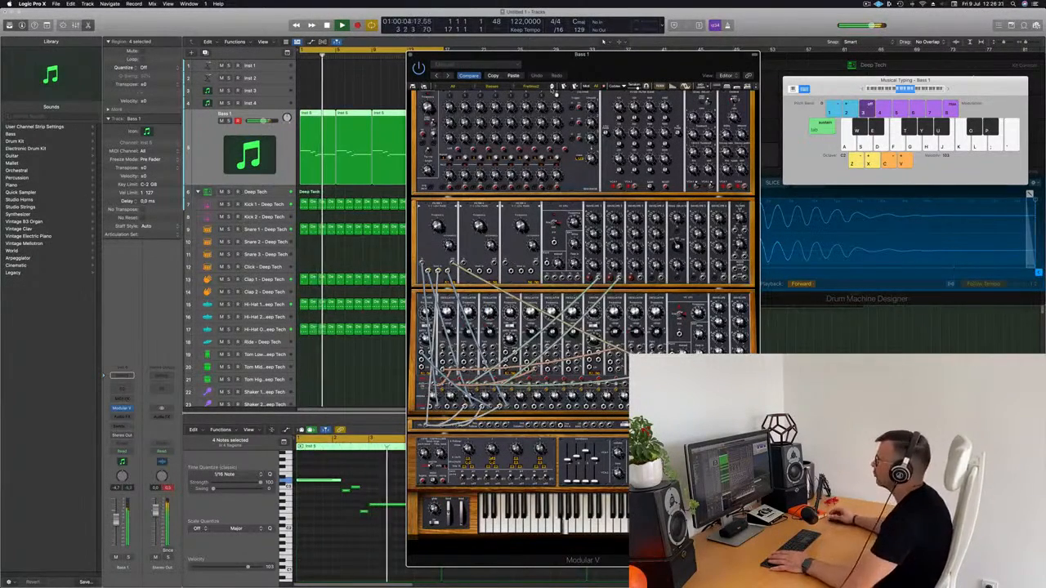
Continue auditioning the Modular V bass presets after Fretless2 against the drum loop, stopping at Mono_Bass for a replay.
{"action": "left_click", "coordinate": [555, 94]}
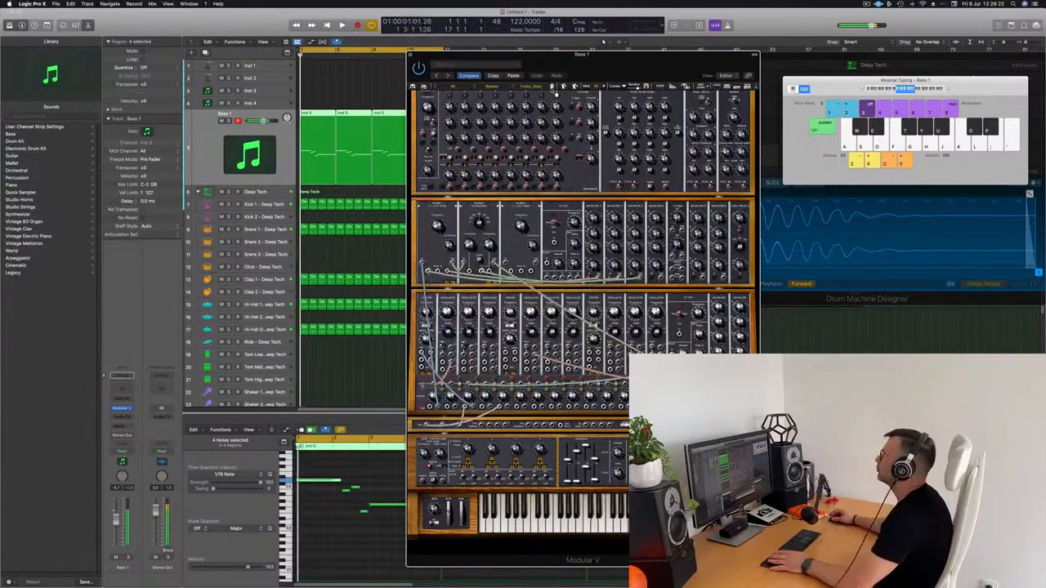
{"action": "left_click", "coordinate": [555, 94]}
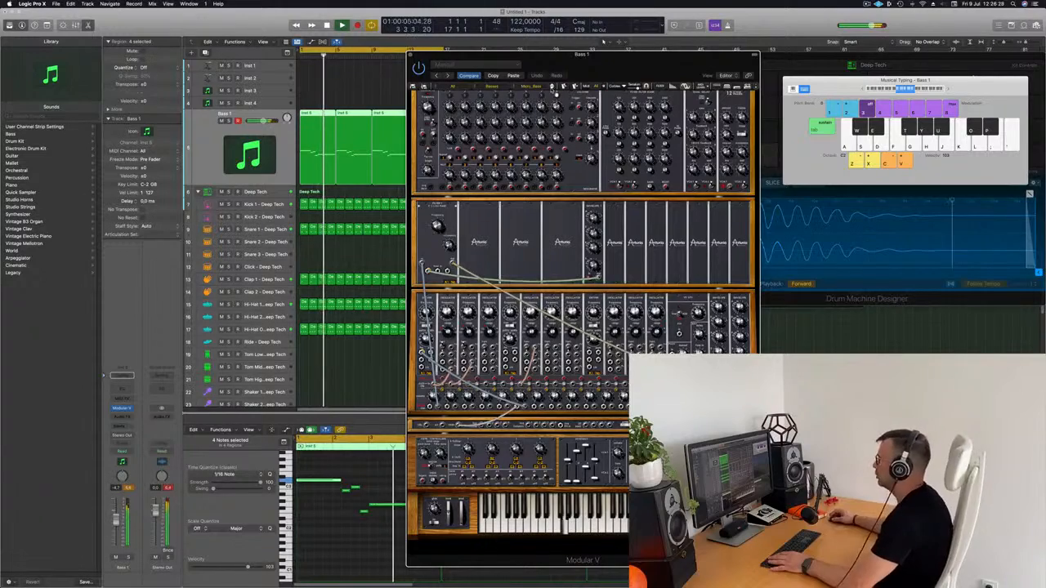
{"action": "mouse_move", "coordinate": [595, 72]}
{"action": "left_mouse_down"}
{"action": "mouse_move", "coordinate": [574, 82]}
{"action": "mouse_move", "coordinate": [601, 77]}
{"action": "left_mouse_up"}
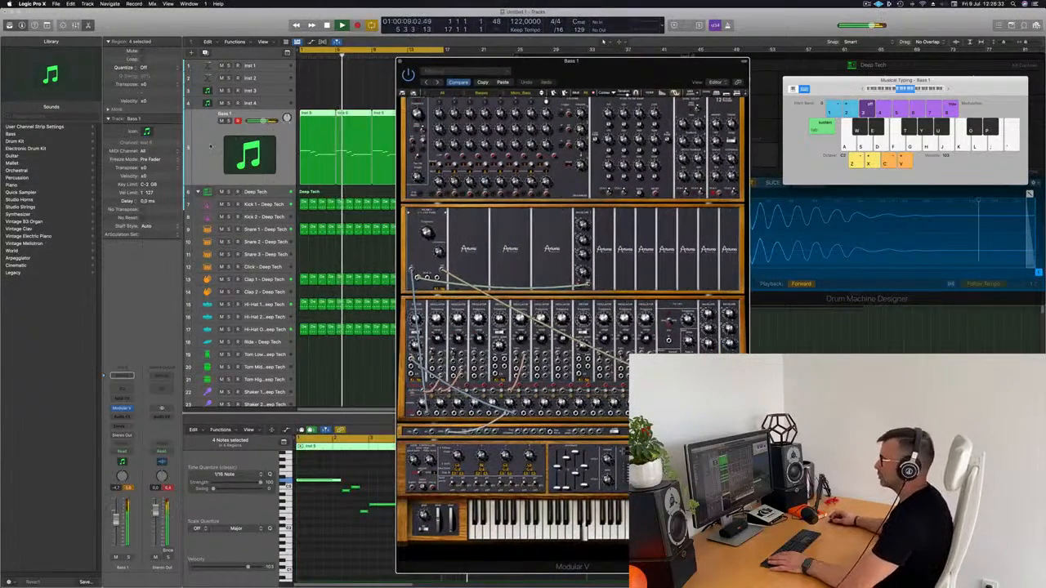
{"action": "left_click", "coordinate": [116, 494]}
{"action": "key", "text": "space"}
{"action": "key", "text": "space"}
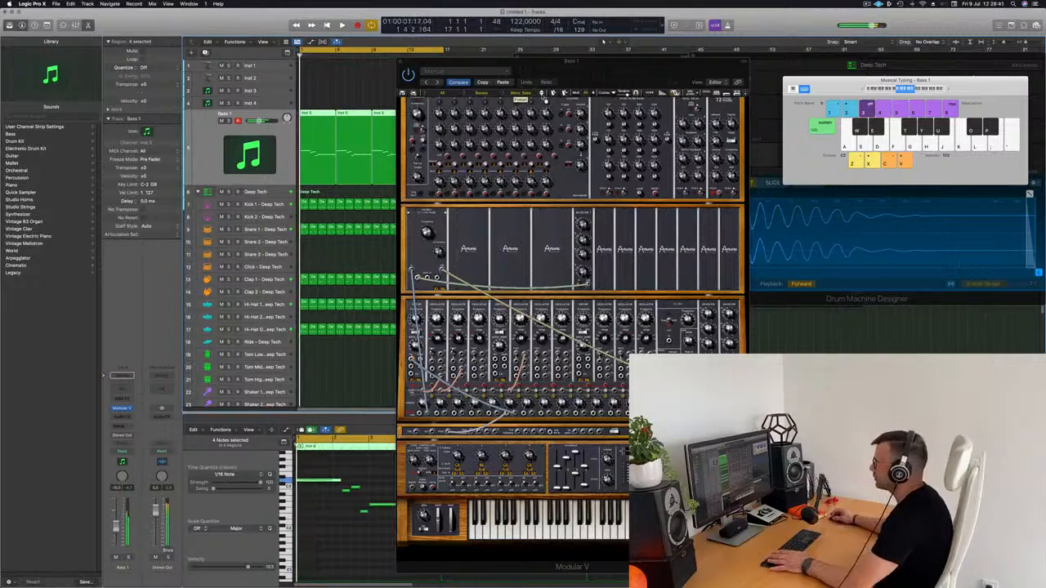
{"action": "key", "text": "space"}
Audition the bass presets that follow Mono_Bass one by one, restarting the loop between them.
{"action": "left_click", "coordinate": [542, 96]}
{"action": "key", "text": "space"}
{"action": "key", "text": "space"}
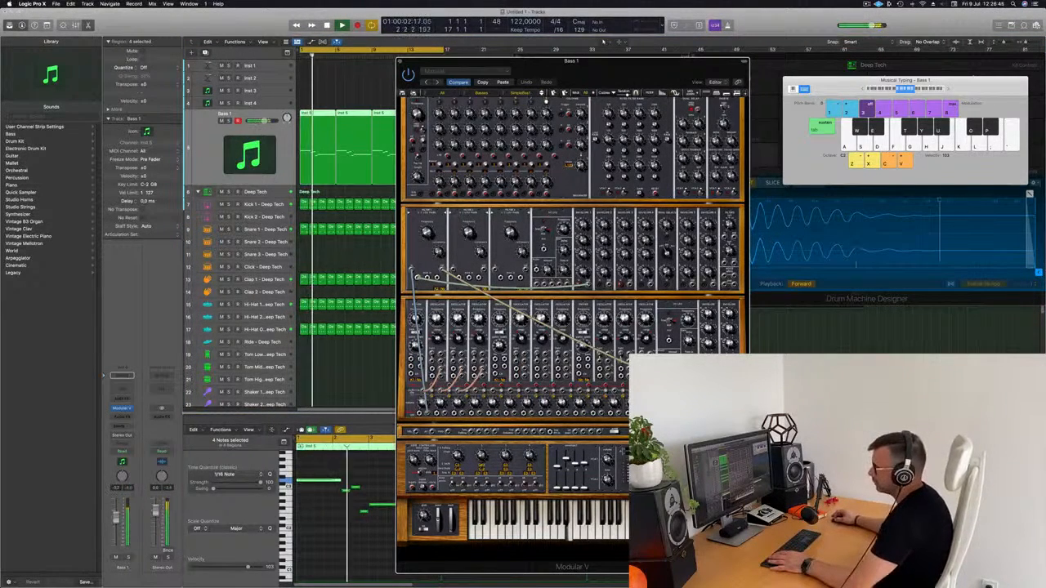
{"action": "left_click", "coordinate": [549, 53]}
{"action": "key", "text": "space"}
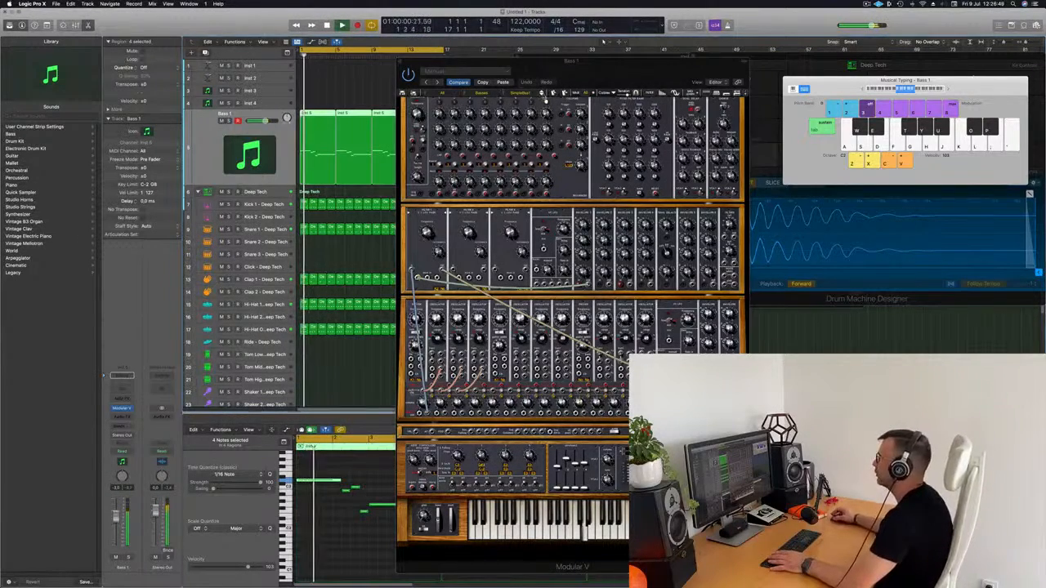
{"action": "left_click", "coordinate": [543, 97]}
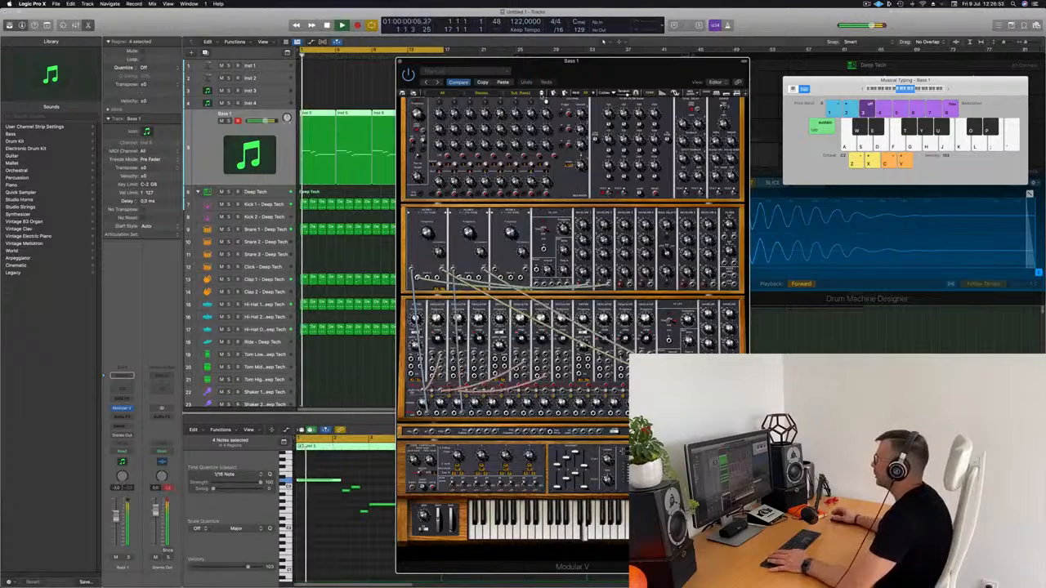
{"action": "key", "text": "space"}
Step through the next Modular V bass presets, including the JMB group, listening to each with the loop.
{"action": "left_click", "coordinate": [544, 97]}
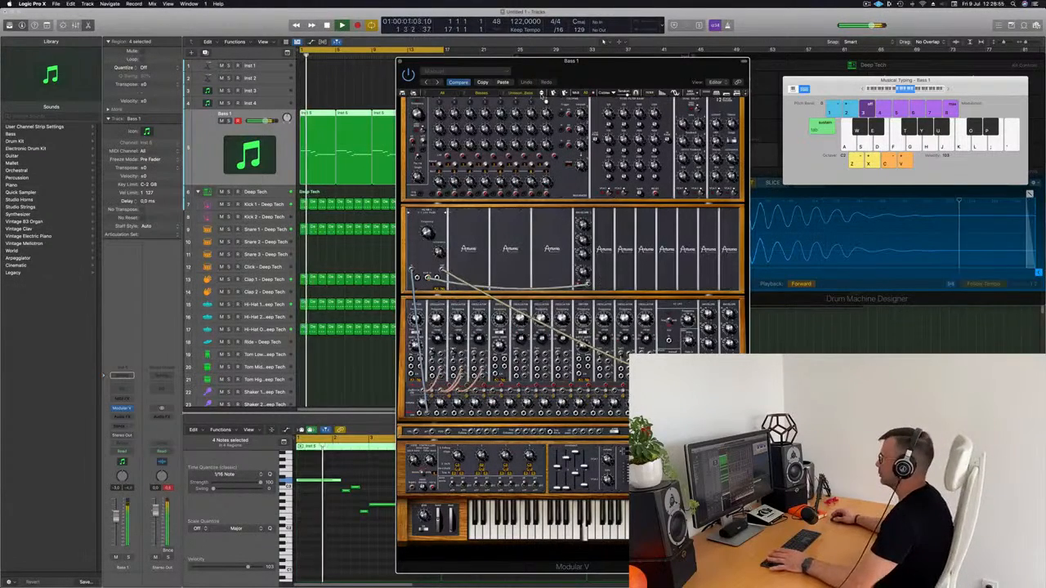
{"action": "left_click", "coordinate": [542, 94]}
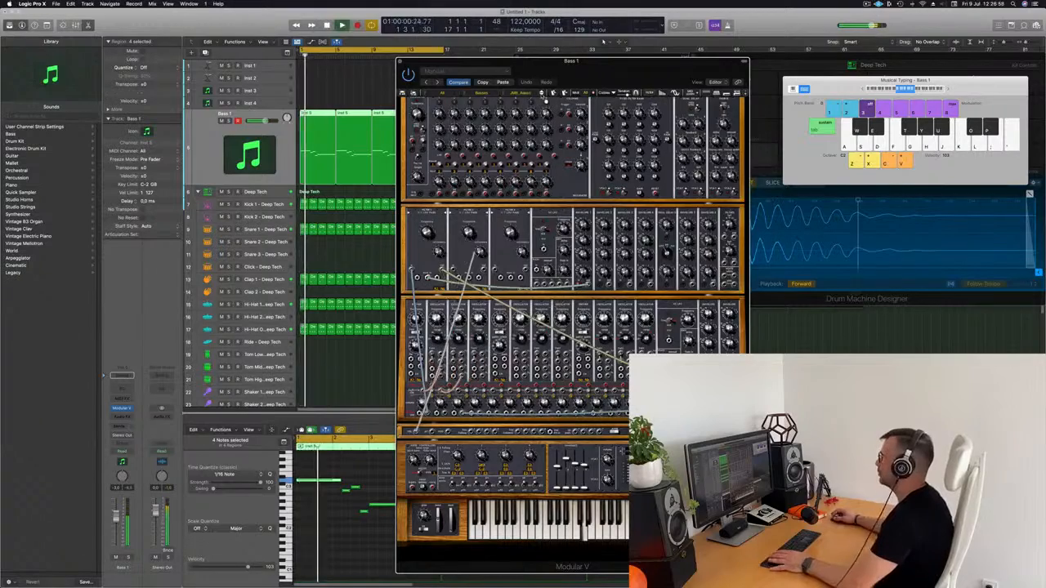
{"action": "left_click", "coordinate": [543, 96]}
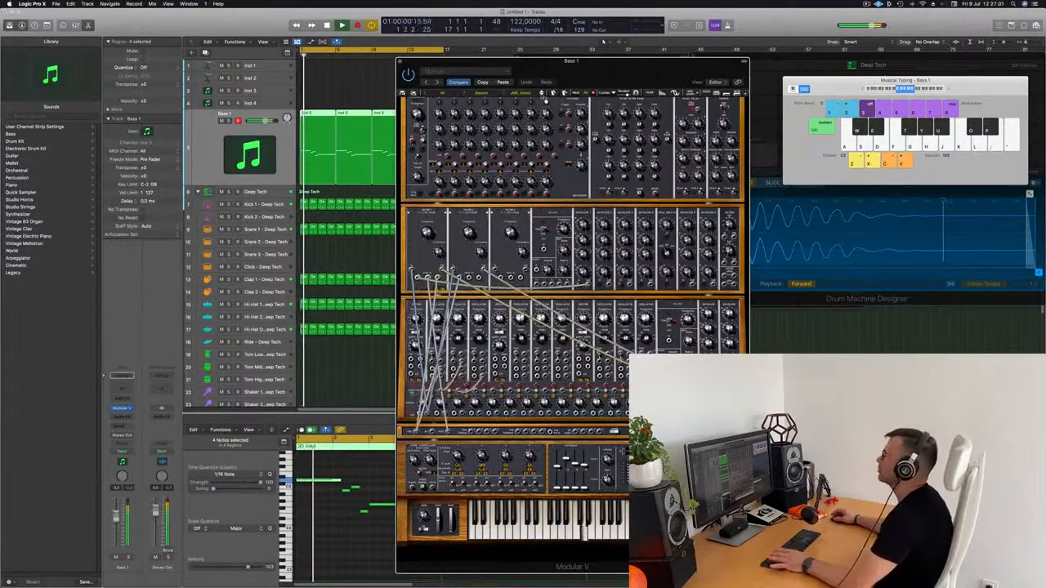
{"action": "left_click", "coordinate": [543, 96]}
{"action": "left_click", "coordinate": [544, 97]}
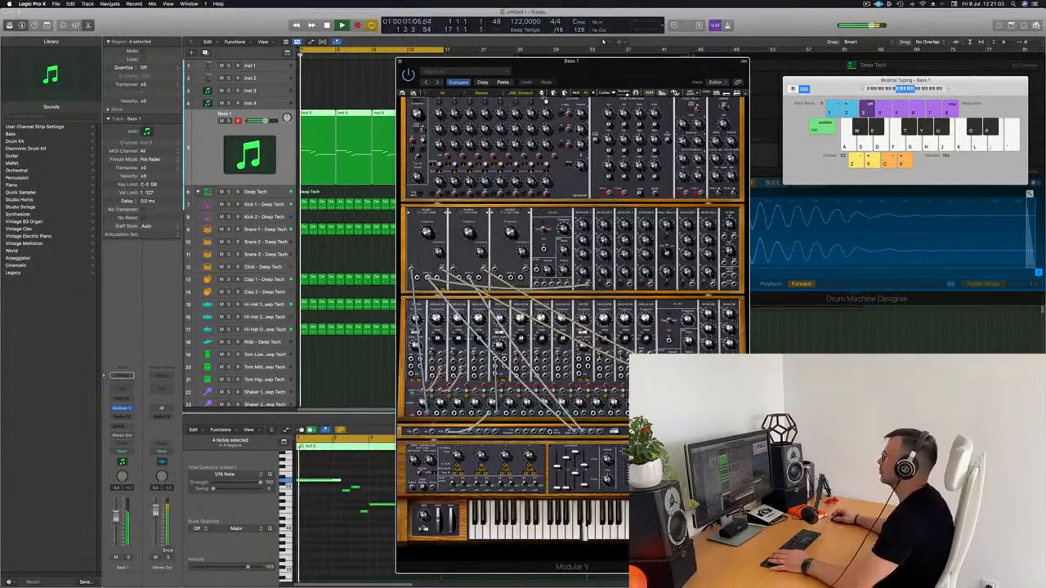
{"action": "left_click", "coordinate": [543, 97]}
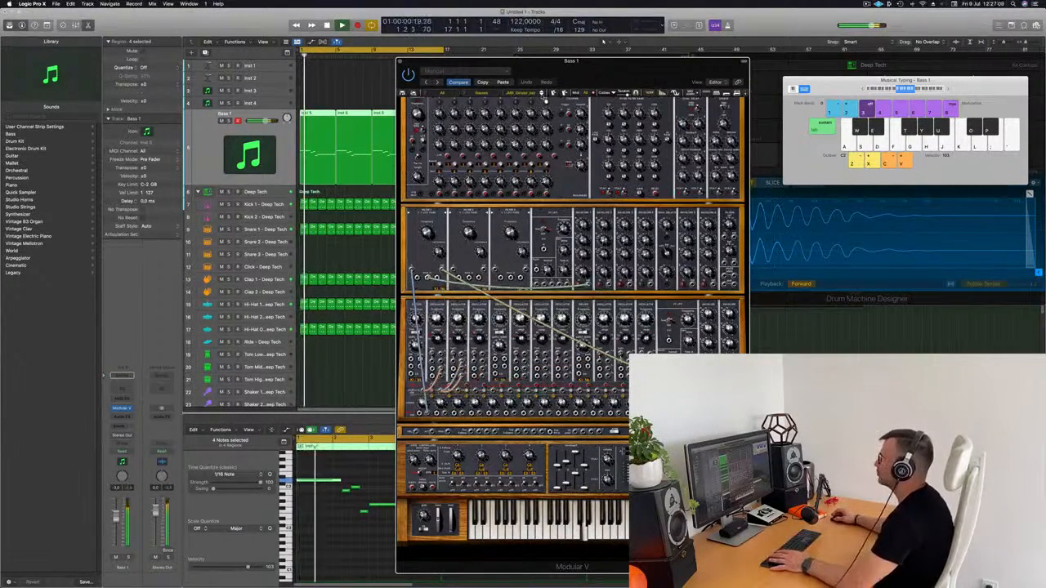
{"action": "left_click", "coordinate": [545, 97]}
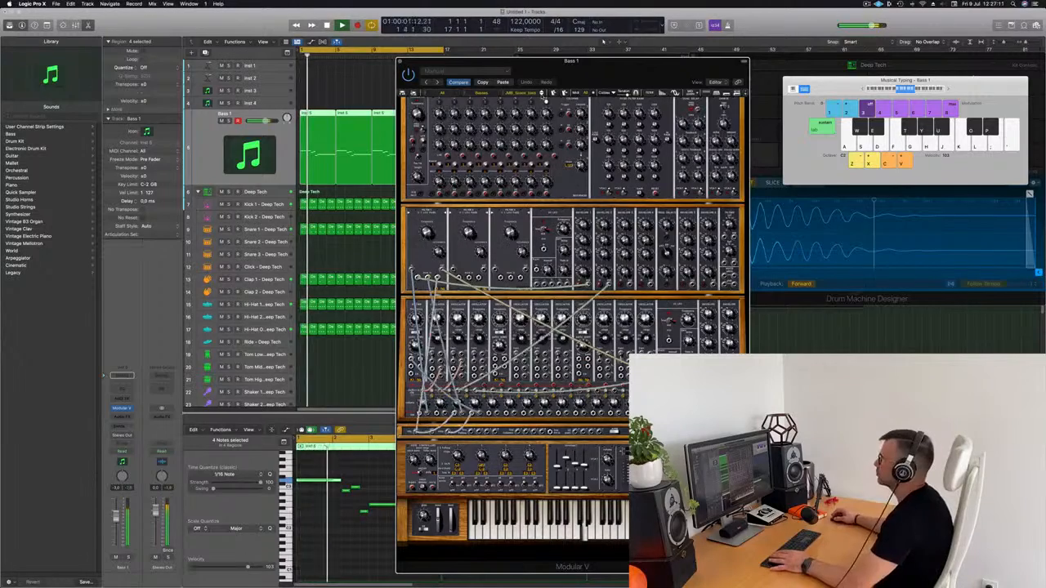
{"action": "key", "text": "space"}
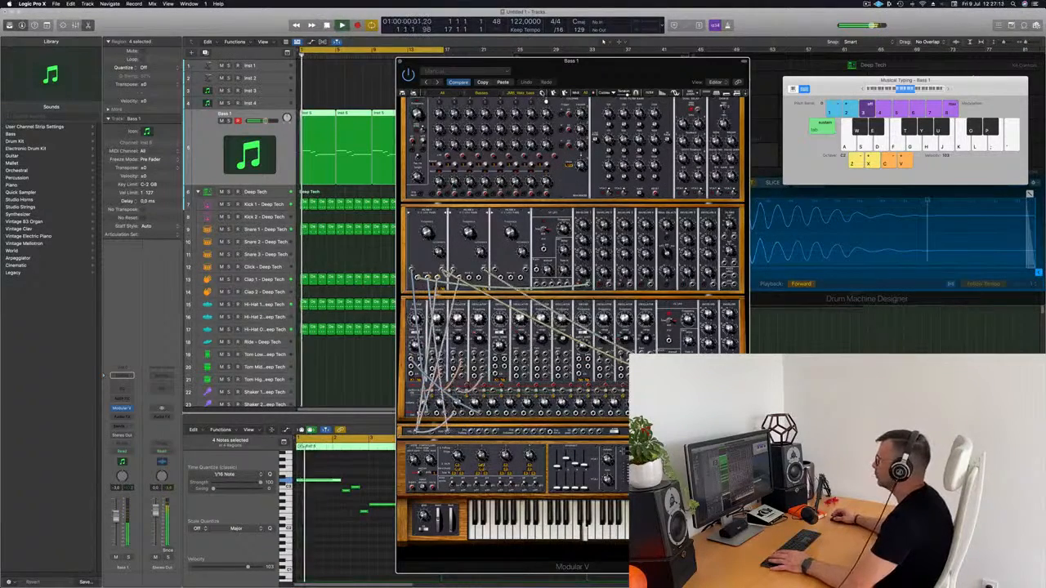
Settle on the Taurus bass preset, replay it from the loop's start, and lower the Bass 1 track's volume.
{"action": "mouse_move", "coordinate": [575, 69]}
{"action": "left_mouse_down"}
{"action": "mouse_move", "coordinate": [630, 64]}
{"action": "mouse_move", "coordinate": [596, 68]}
{"action": "left_mouse_up"}
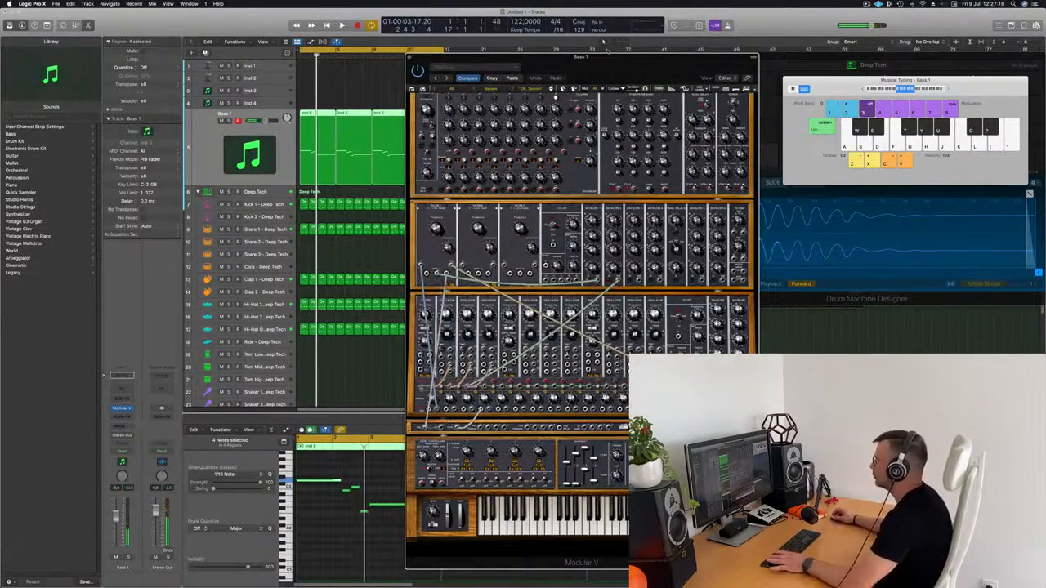
{"action": "left_click_drag", "start_coordinate": [609, 53], "coordinate": [682, 51]}
{"action": "left_click", "coordinate": [203, 180]}
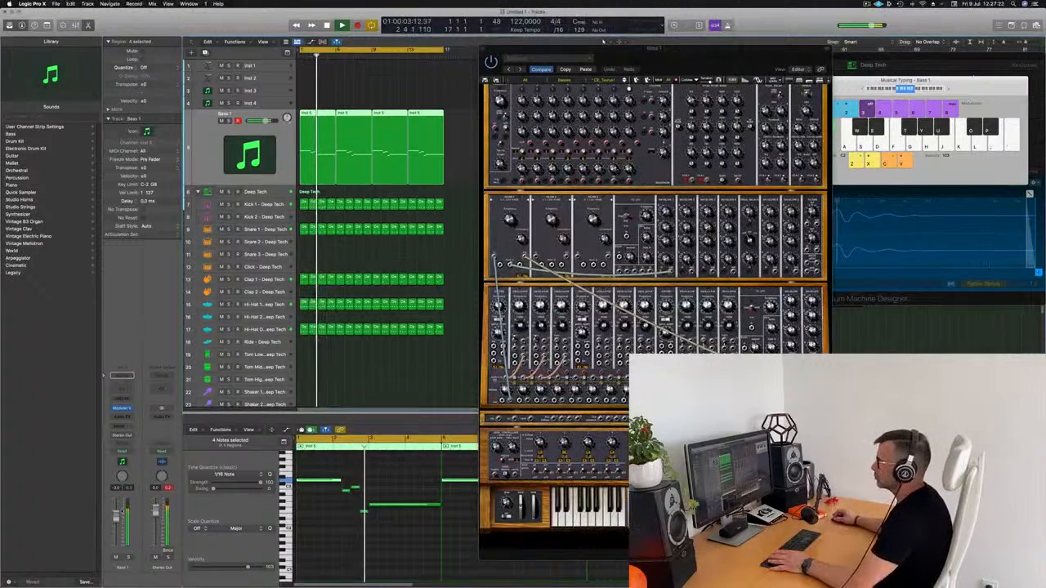
{"action": "key", "text": "Return"}
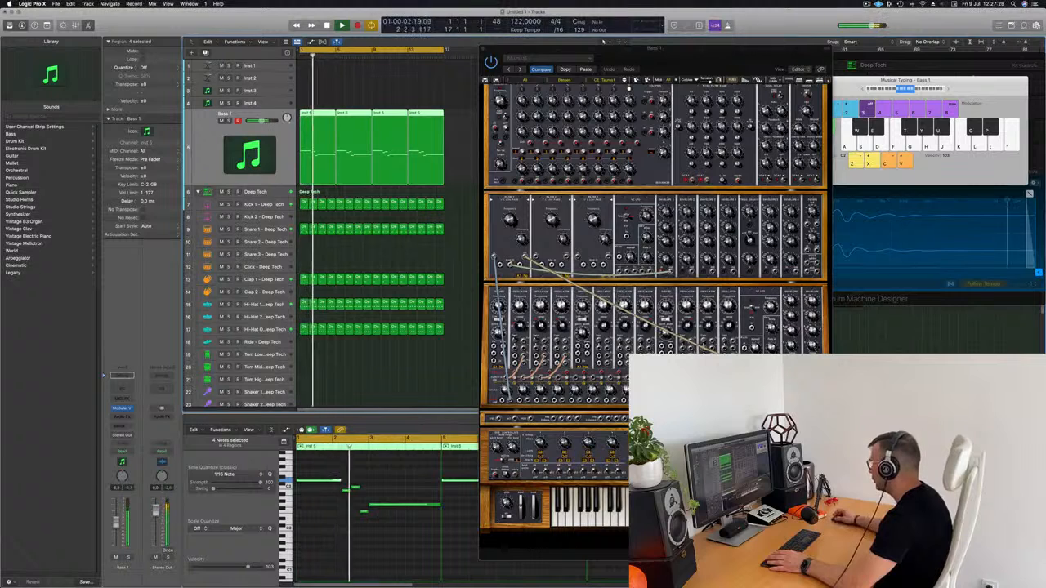
{"action": "left_click", "coordinate": [604, 43]}
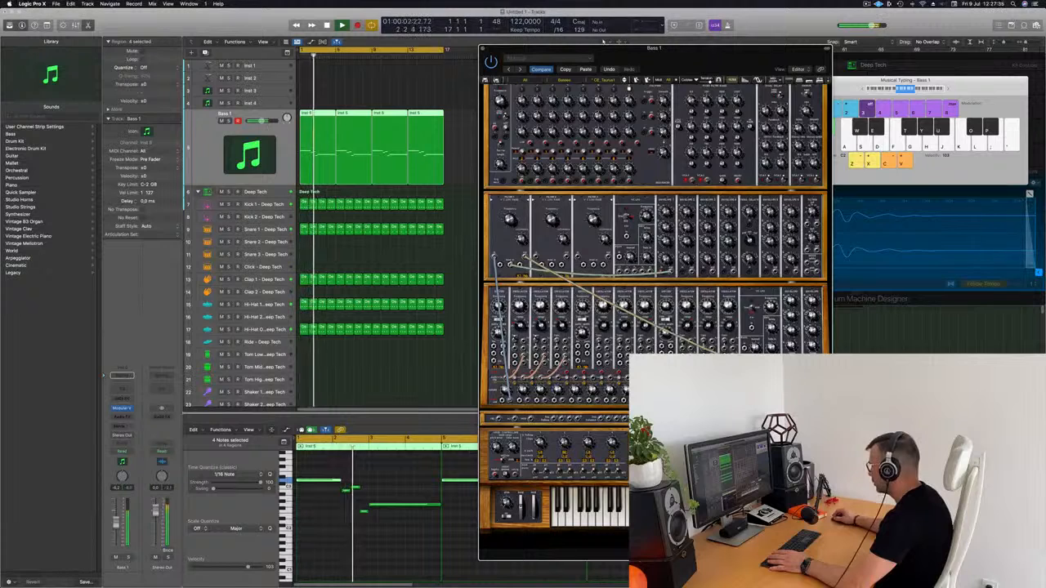
{"action": "key", "text": "Return"}
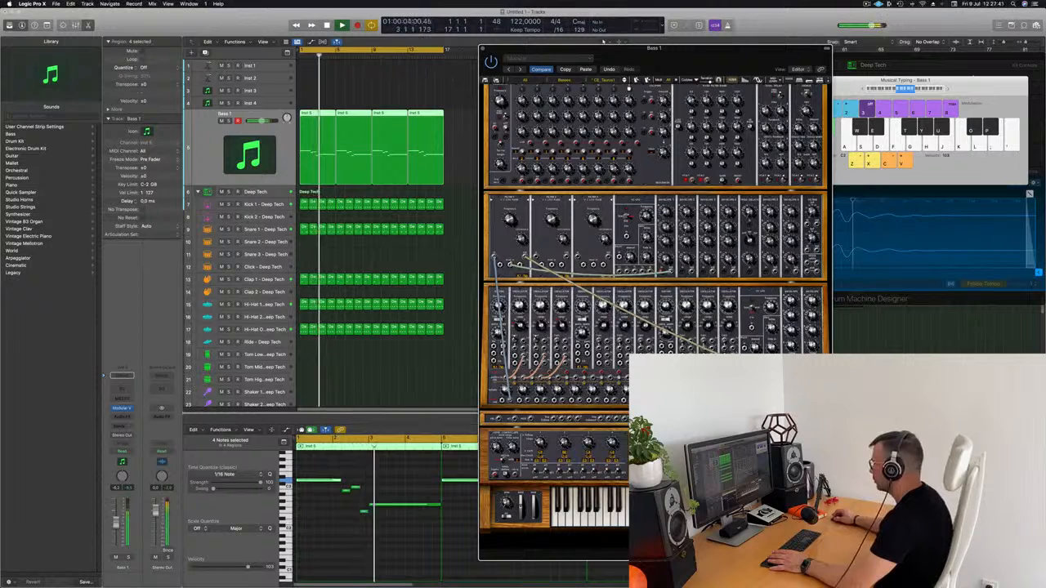
Move the Modular V window off the other plug-in windows and close it.
{"action": "left_click_drag", "start_coordinate": [727, 45], "coordinate": [770, 34]}
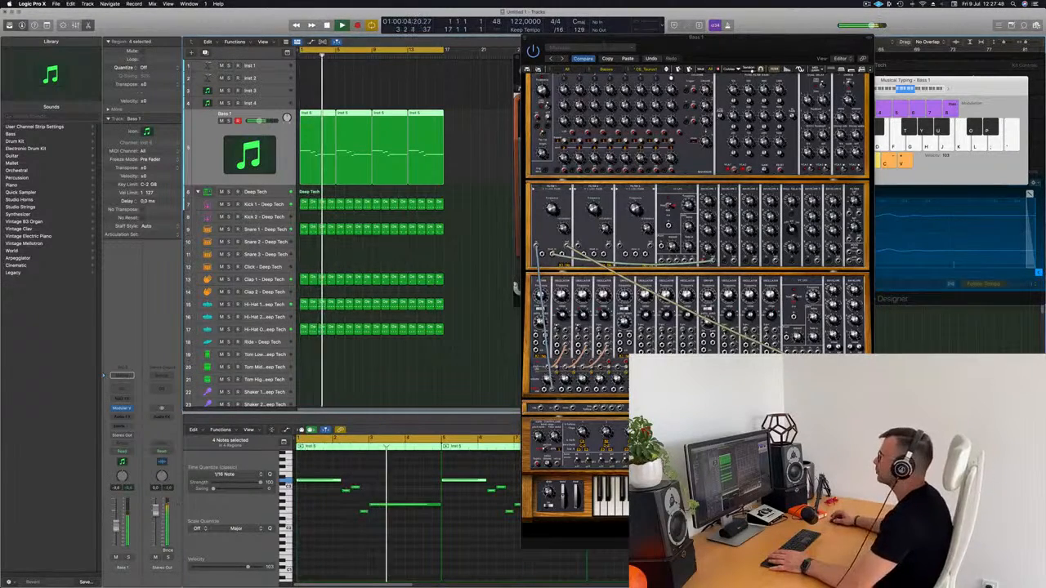
{"action": "left_click_drag", "start_coordinate": [751, 62], "coordinate": [738, 116]}
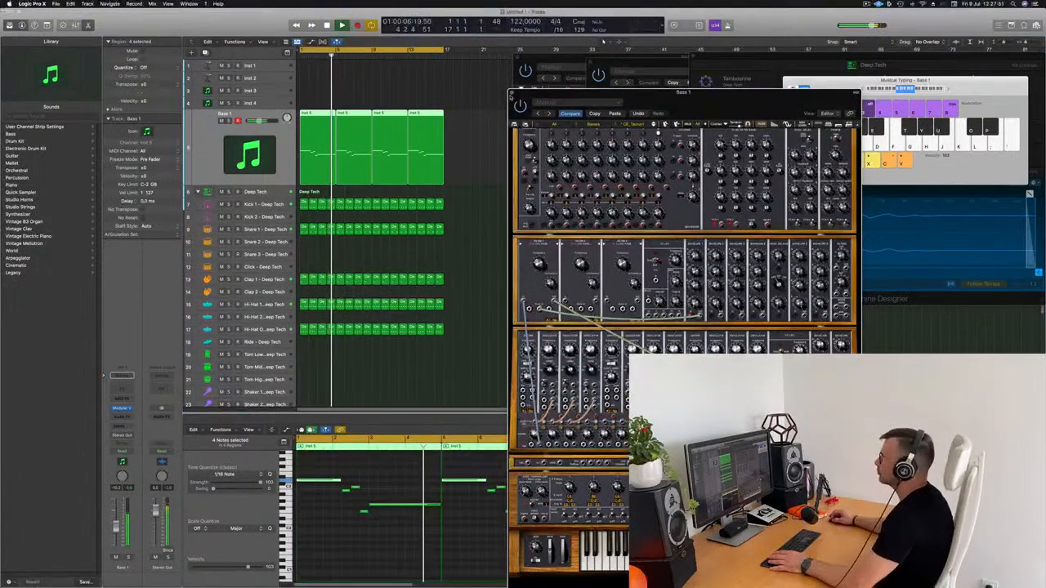
{"action": "key", "text": "super+w"}
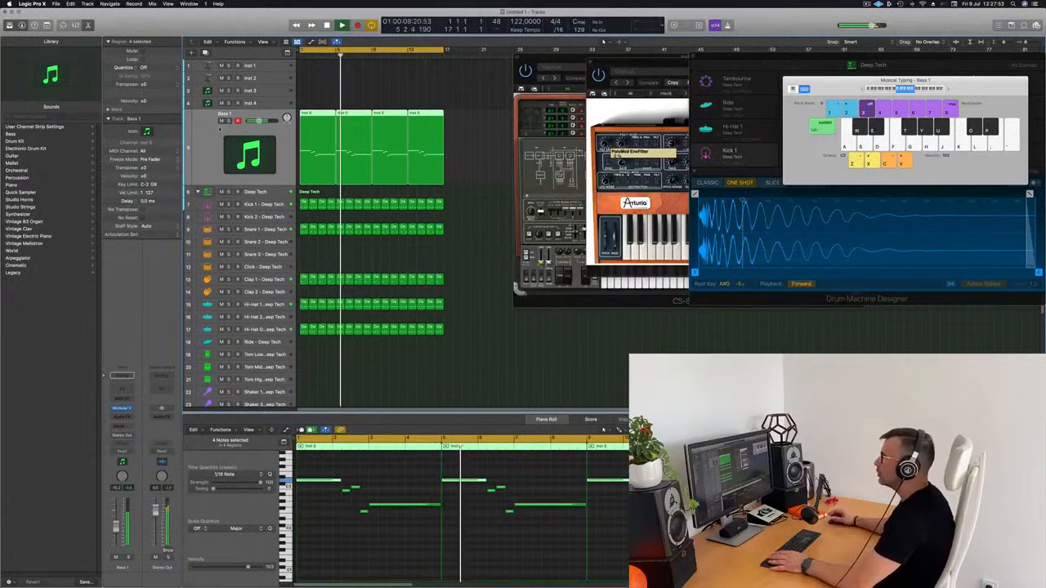
Select the Inst 4 track and bring up its Prophet-V2 instrument window near the middle of the workspace.
{"action": "left_click", "coordinate": [265, 104]}
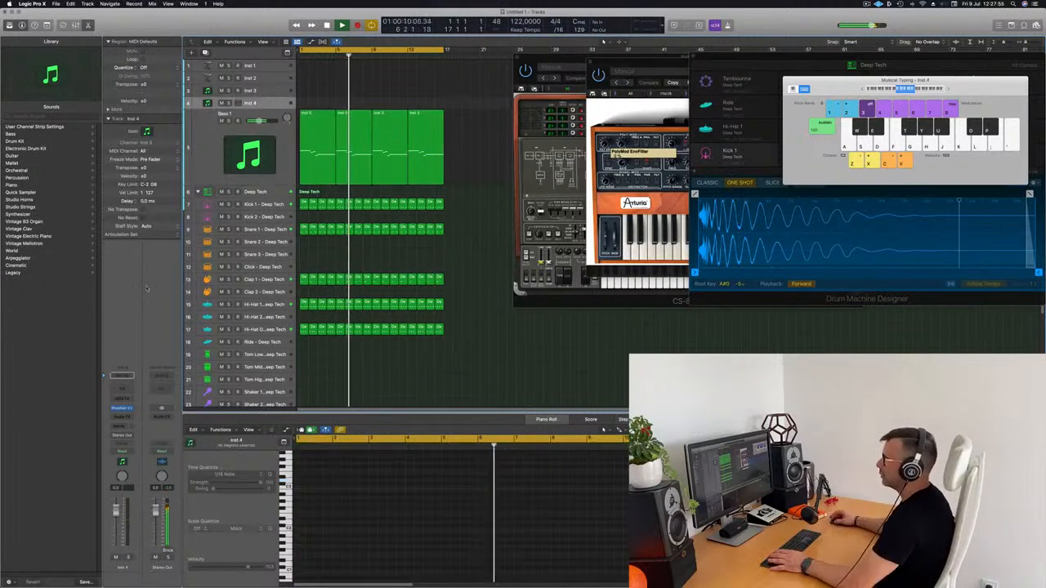
{"action": "key", "text": "Return"}
{"action": "key", "text": "super+w"}
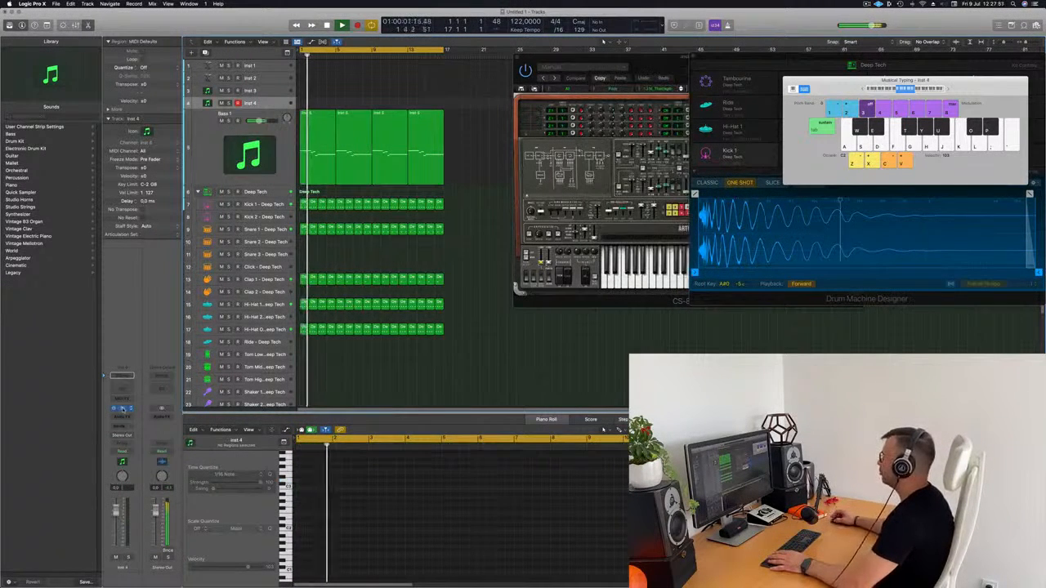
{"action": "left_click", "coordinate": [122, 409]}
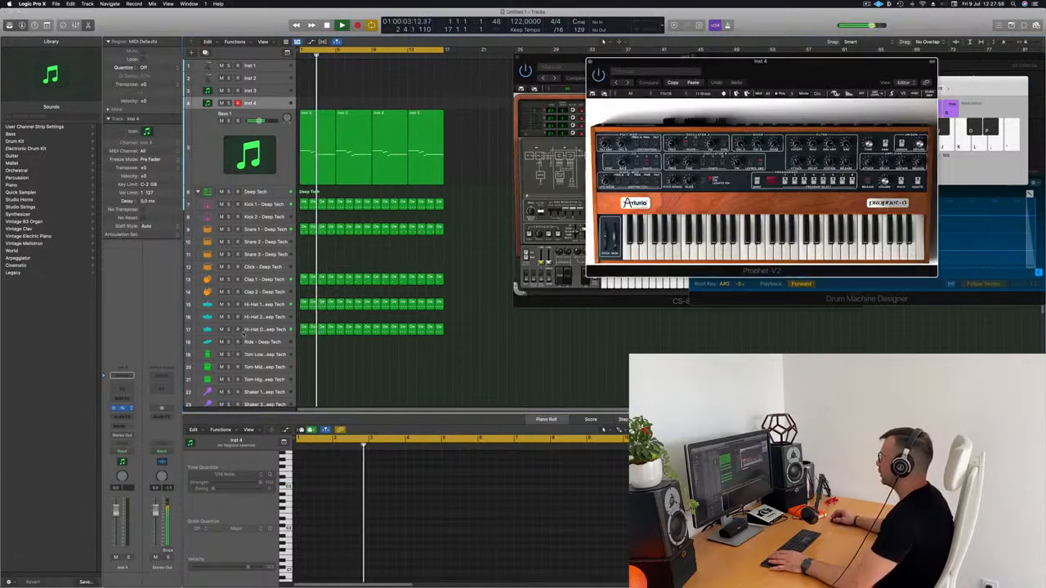
{"action": "left_click_drag", "start_coordinate": [706, 60], "coordinate": [496, 121]}
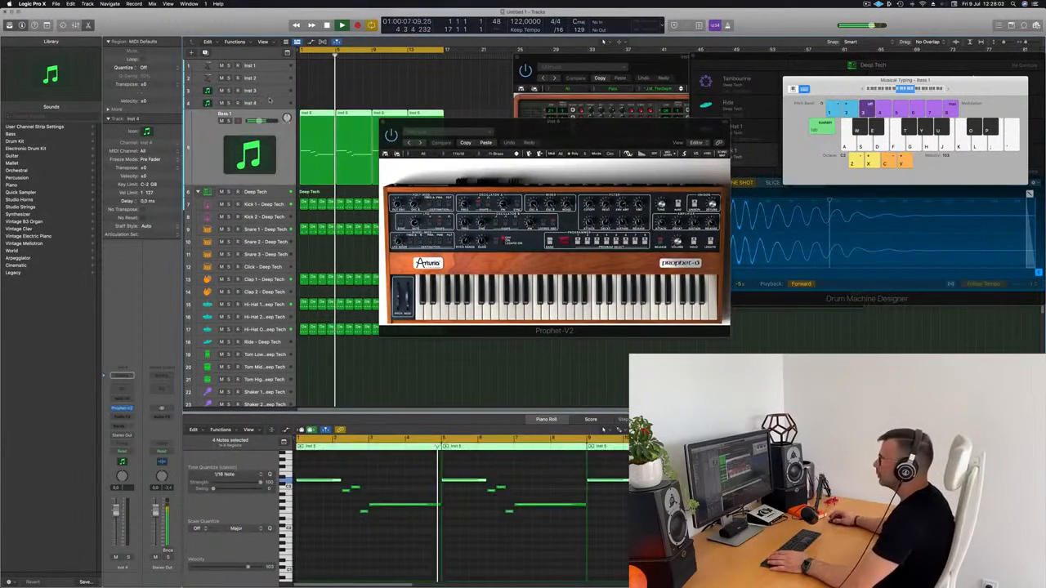
Add a send from the Inst 4 channel to Bus 5.
{"action": "left_click", "coordinate": [122, 417]}
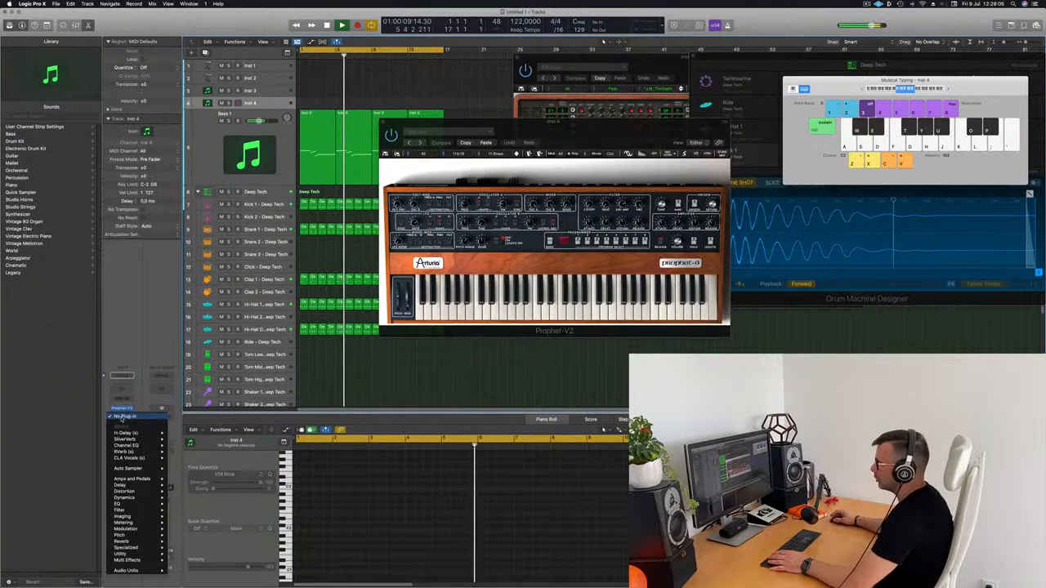
{"action": "key", "text": "Escape"}
{"action": "left_click", "coordinate": [124, 428]}
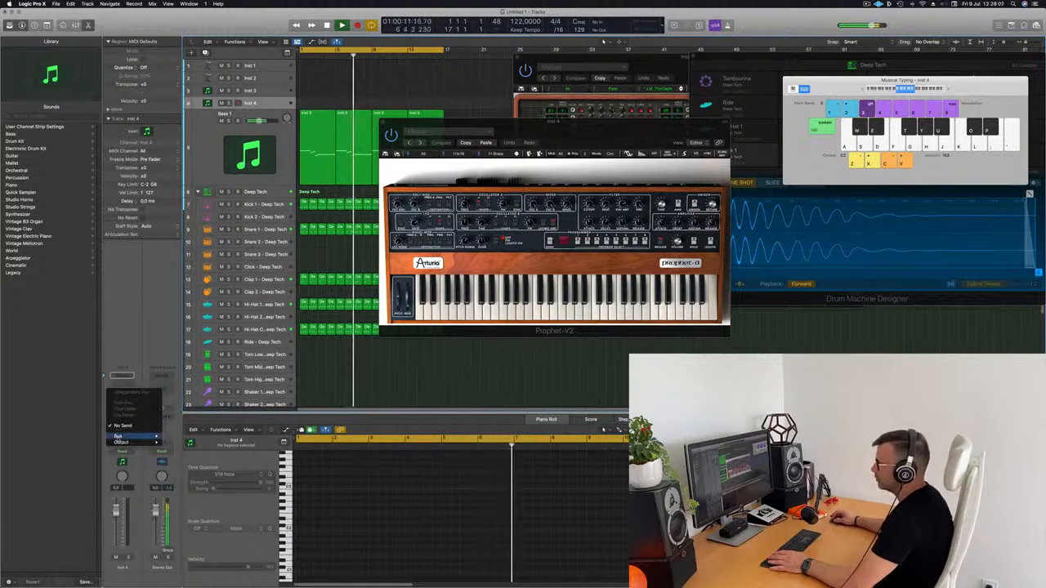
{"action": "mouse_move", "coordinate": [134, 436]}
{"action": "left_click", "coordinate": [197, 367]}
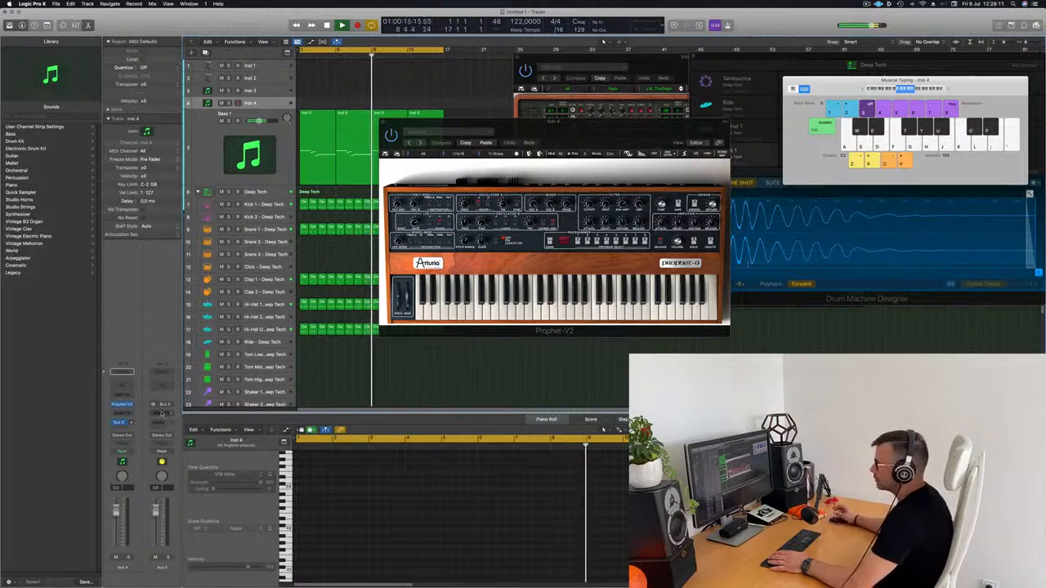
Insert a stereo SilverVerb on the Aux 5 channel fed by Bus 5 and load its grandiose setting.
{"action": "left_click", "coordinate": [161, 413]}
{"action": "mouse_move", "coordinate": [167, 434]}
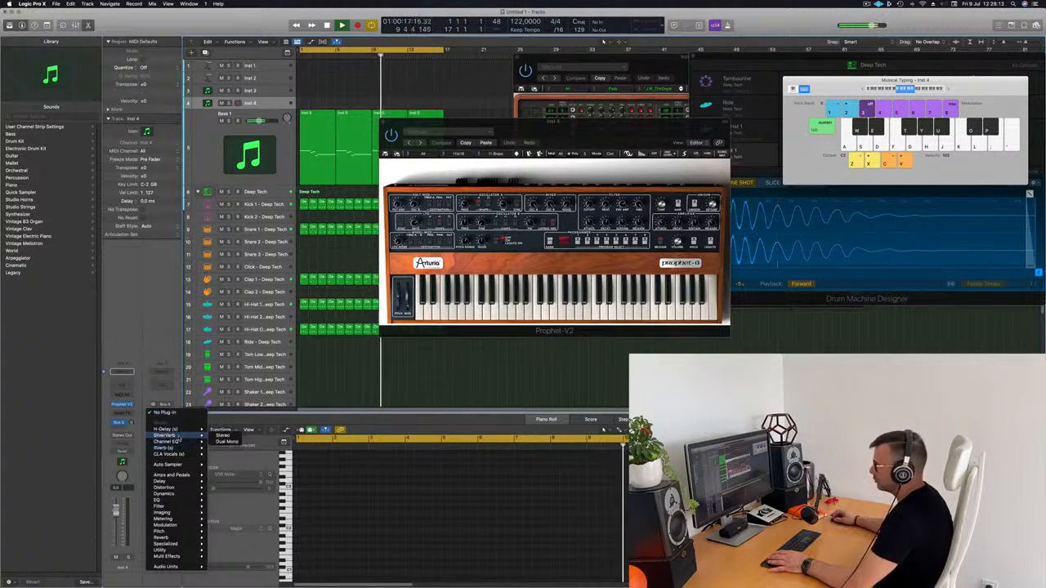
{"action": "left_click", "coordinate": [222, 436]}
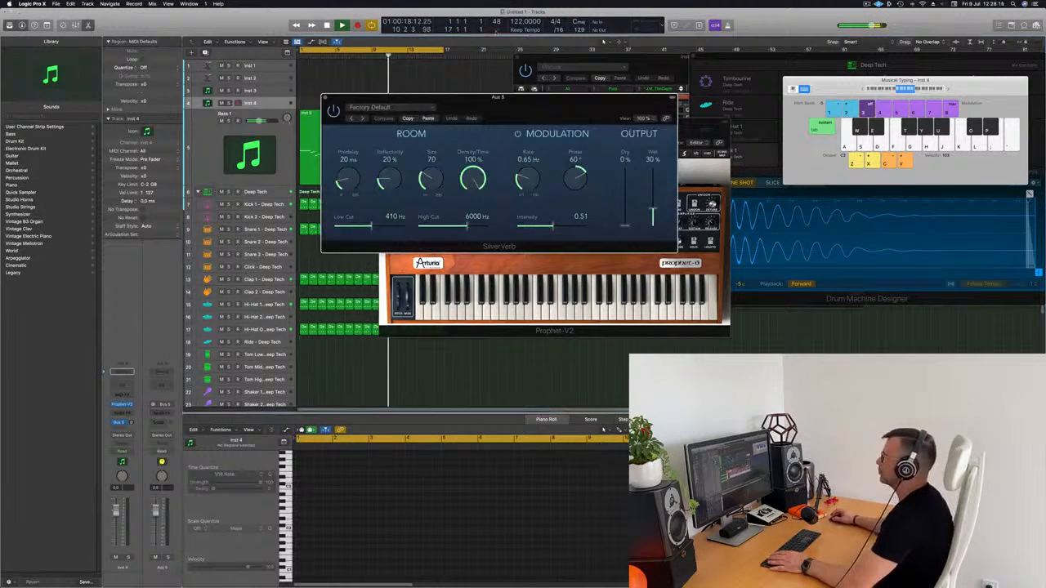
{"action": "left_click", "coordinate": [395, 107]}
{"action": "left_click", "coordinate": [366, 242]}
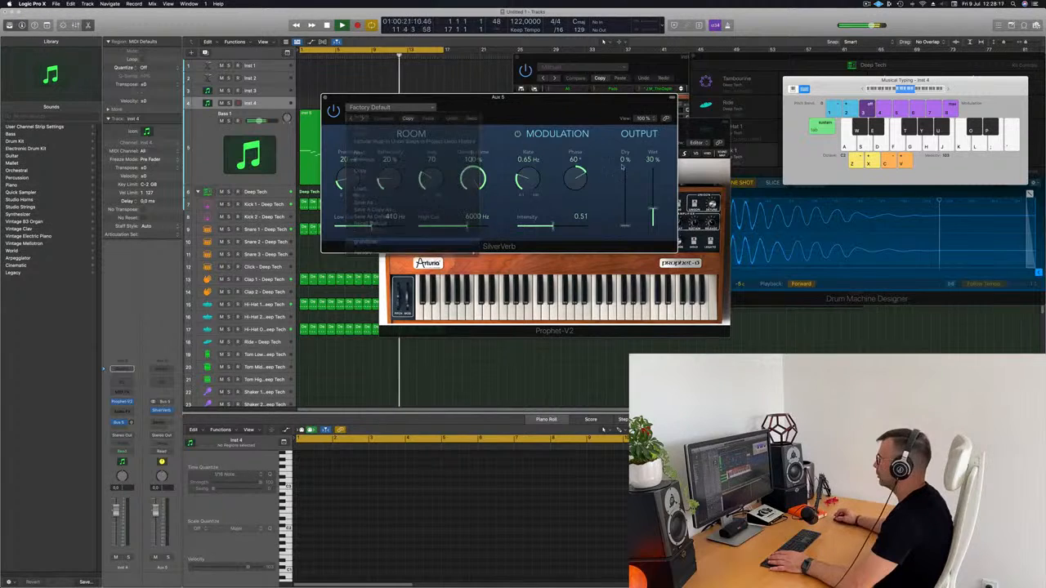
Arrange the SilverVerb and Prophet-V2 windows clear of the track regions, with the Prophet-V2 in front.
{"action": "left_click_drag", "start_coordinate": [664, 129], "coordinate": [1010, 111]}
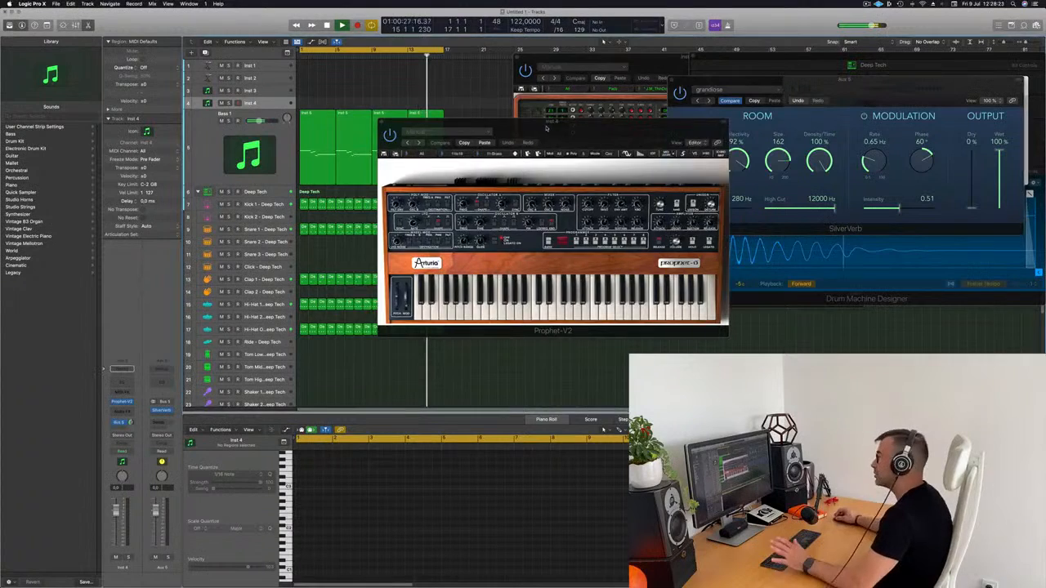
{"action": "left_click_drag", "start_coordinate": [584, 125], "coordinate": [663, 102]}
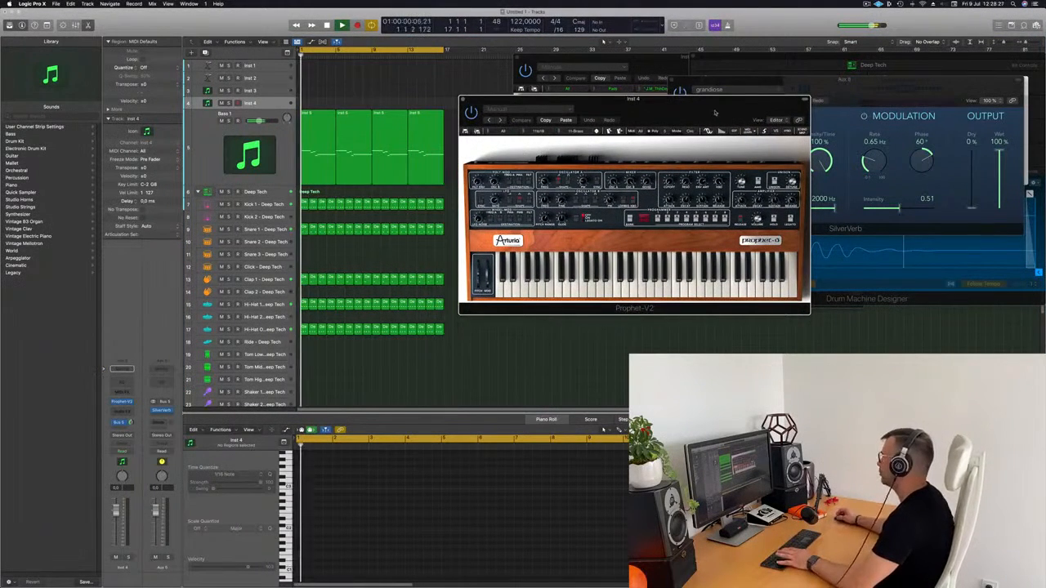
{"action": "left_click_drag", "start_coordinate": [692, 107], "coordinate": [661, 105]}
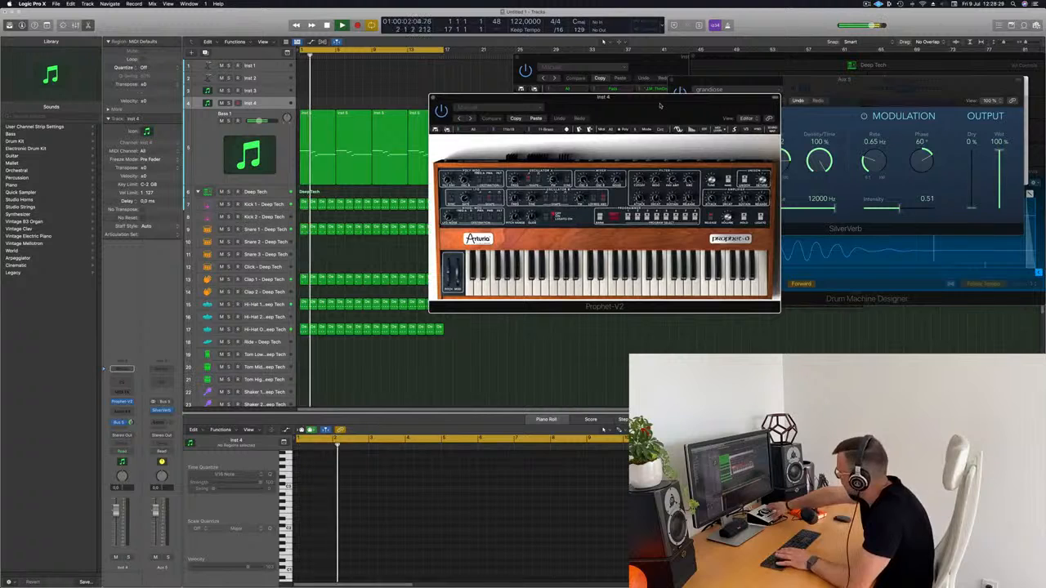
Arm the Inst 4 track for recording and show the Musical Typing keyboard above the Prophet-V2 window.
{"action": "left_click", "coordinate": [271, 104]}
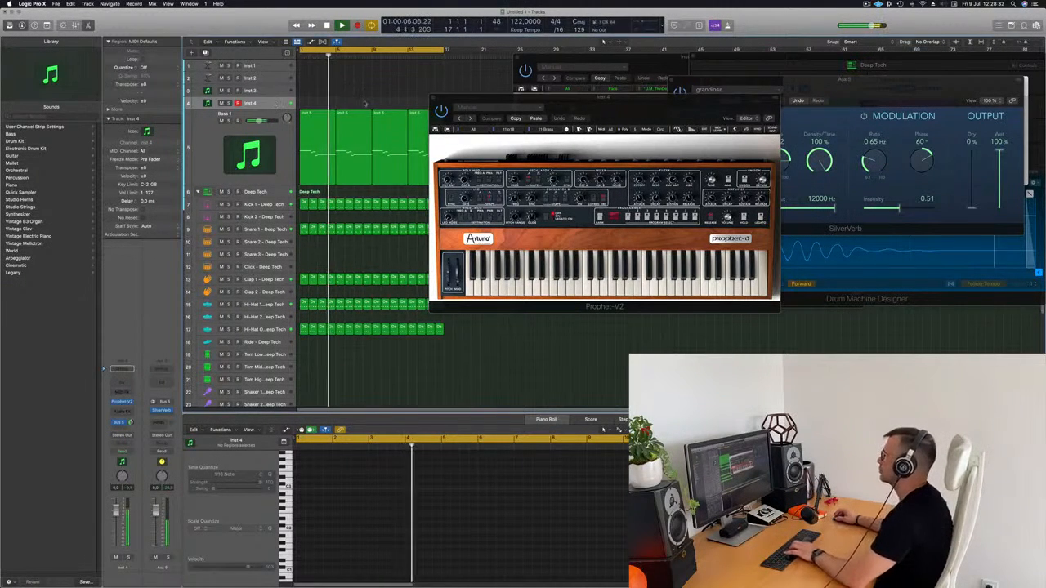
{"action": "left_click_drag", "start_coordinate": [670, 110], "coordinate": [552, 174]}
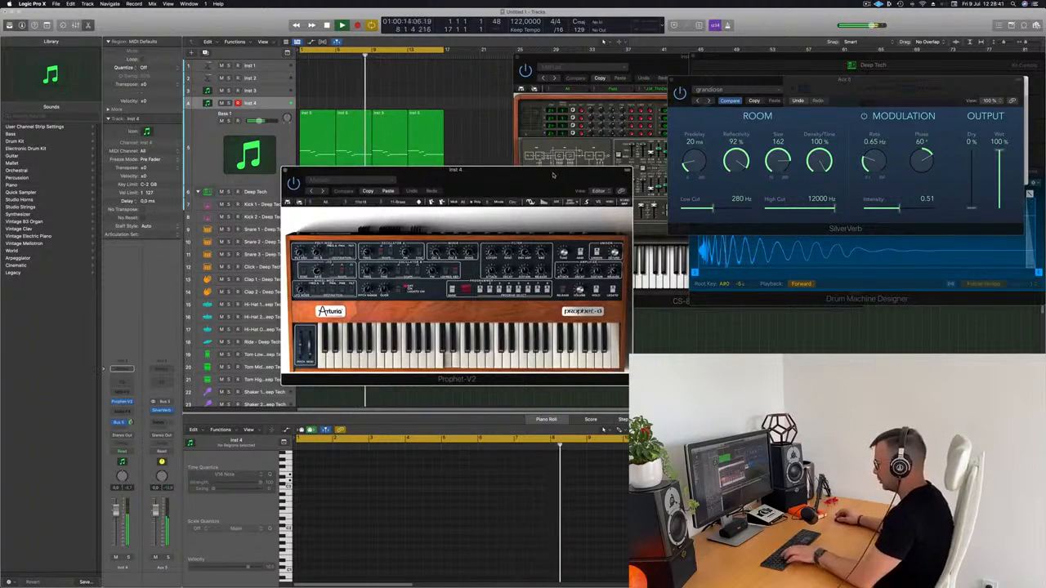
{"action": "key", "text": "super+k"}
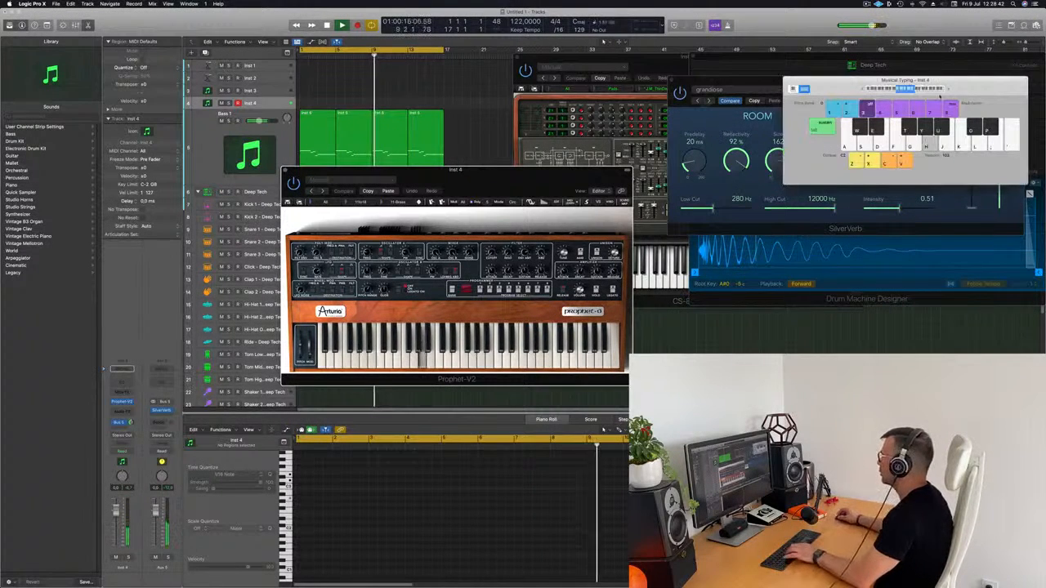
{"action": "left_click_drag", "start_coordinate": [949, 88], "coordinate": [677, 90]}
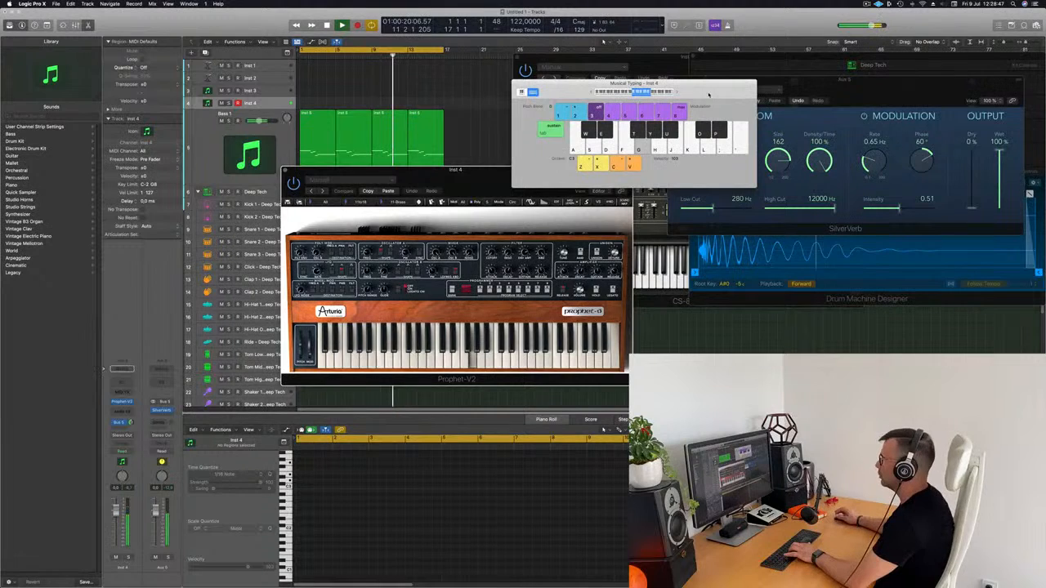
Load a brass preset from the Brasses category of all banks in the Prophet-V2, keeping its window clear of the regions.
{"action": "left_click_drag", "start_coordinate": [490, 179], "coordinate": [624, 161]}
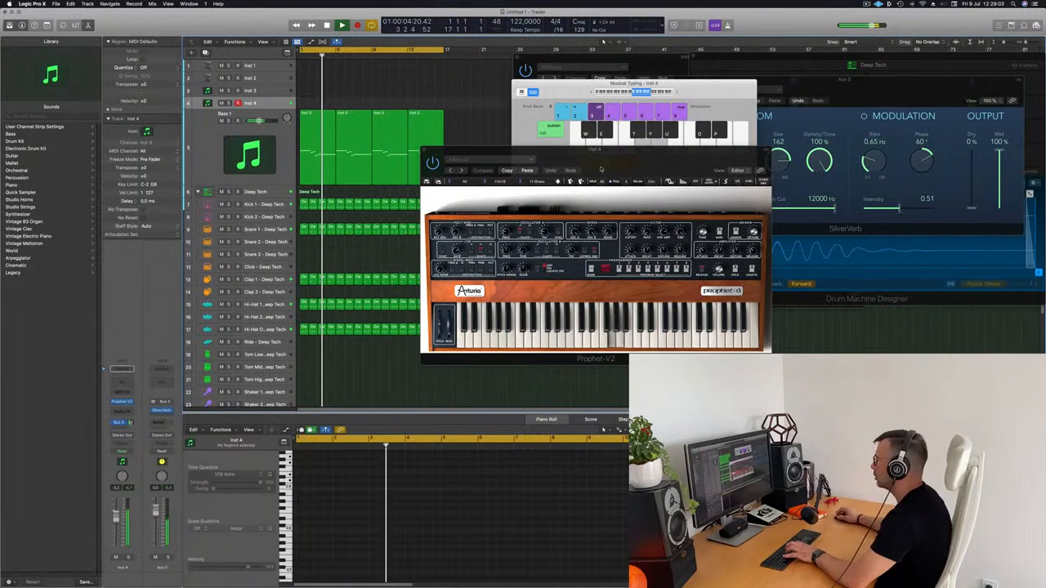
{"action": "left_click", "coordinate": [558, 182]}
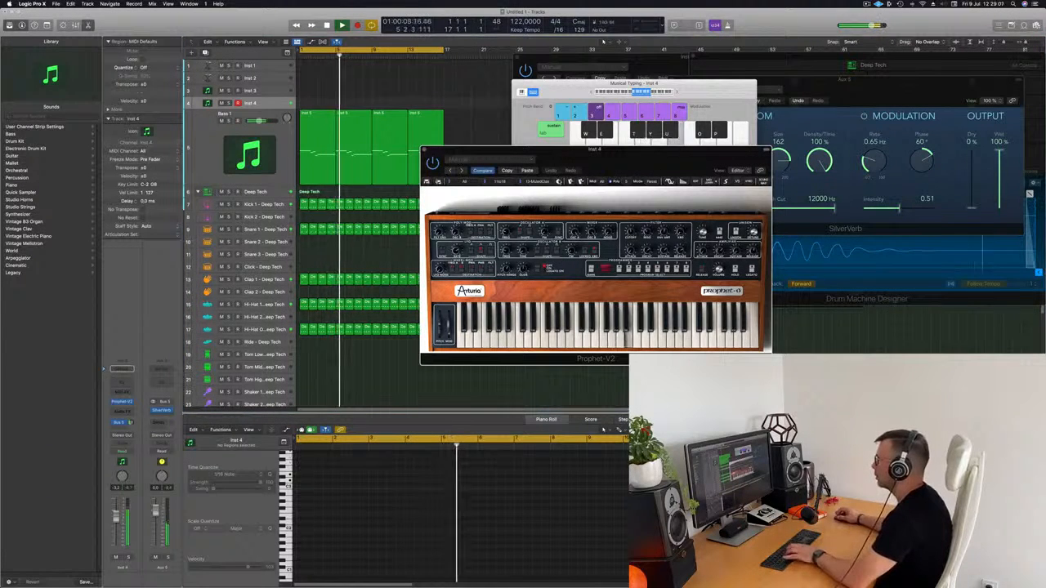
{"action": "left_click", "coordinate": [449, 182]}
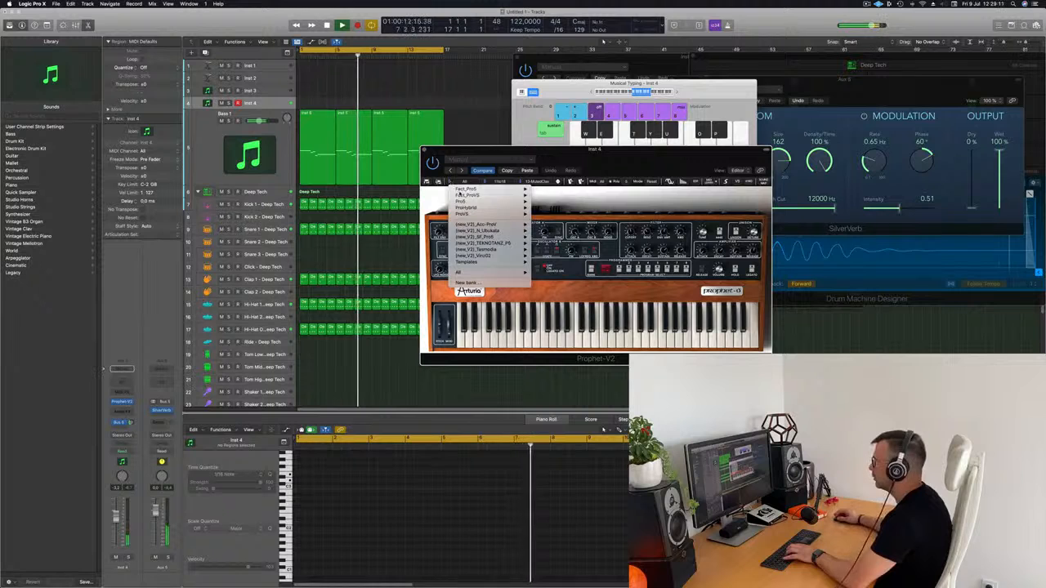
{"action": "mouse_move", "coordinate": [463, 191]}
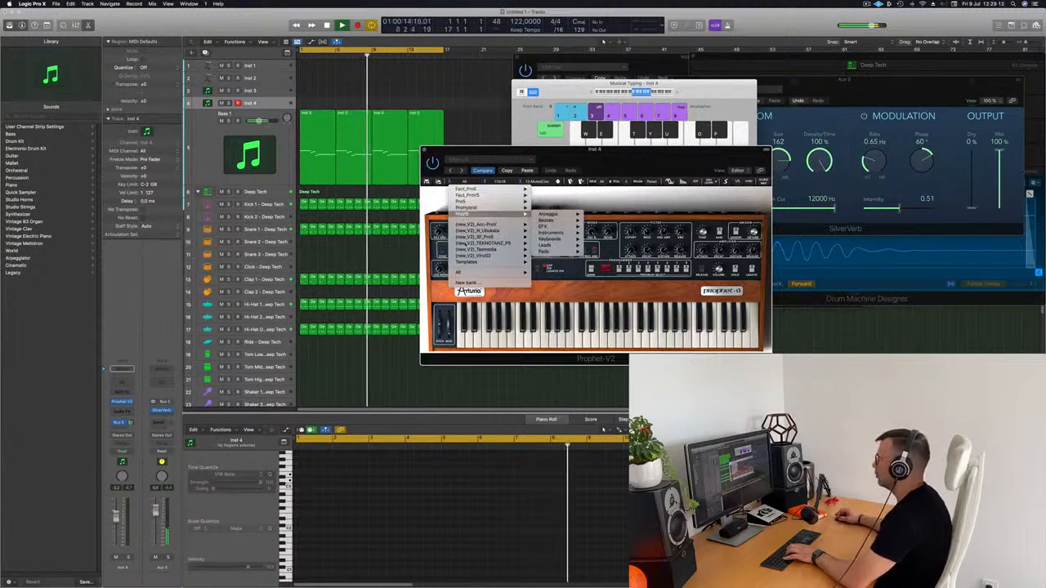
{"action": "mouse_move", "coordinate": [471, 272]}
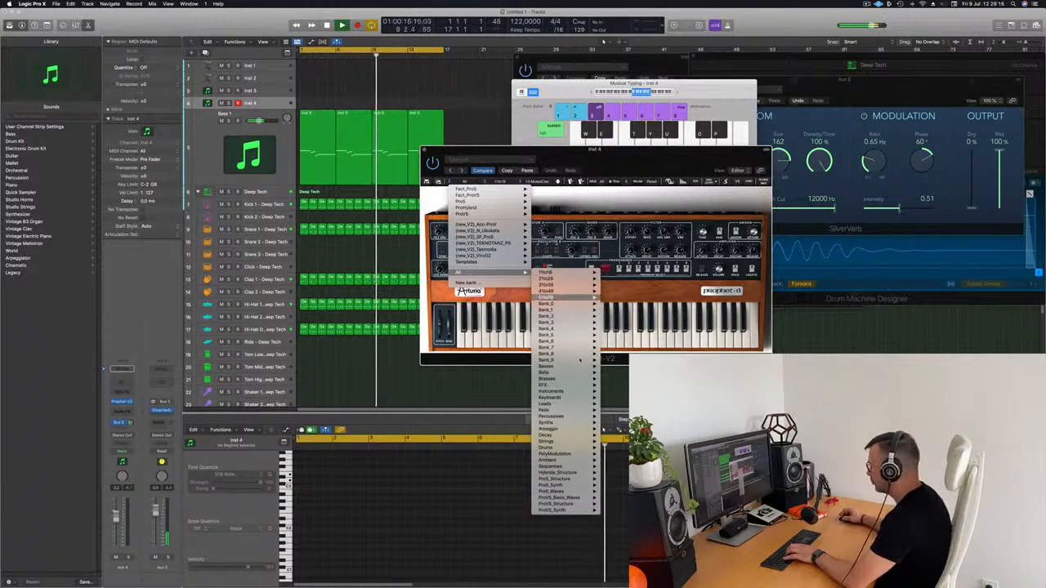
{"action": "mouse_move", "coordinate": [572, 379]}
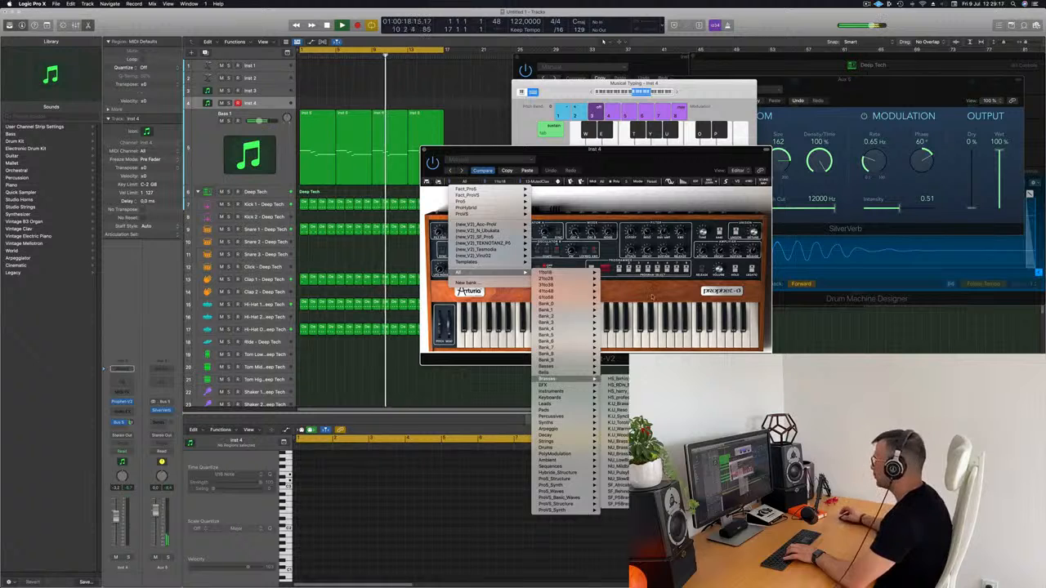
{"action": "left_click", "coordinate": [618, 379]}
{"action": "left_click_drag", "start_coordinate": [600, 161], "coordinate": [634, 152]}
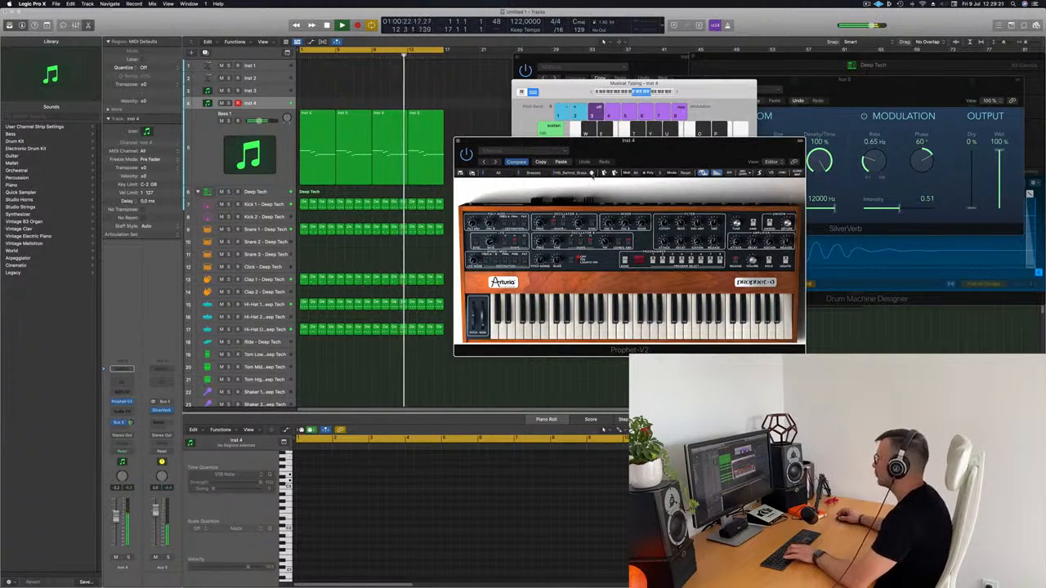
Advance through the Prophet-V2 Brasses presets to a K.U_ sound and lower the Inst 4 channel volume slightly.
{"action": "left_click", "coordinate": [592, 174]}
{"action": "left_click", "coordinate": [593, 174]}
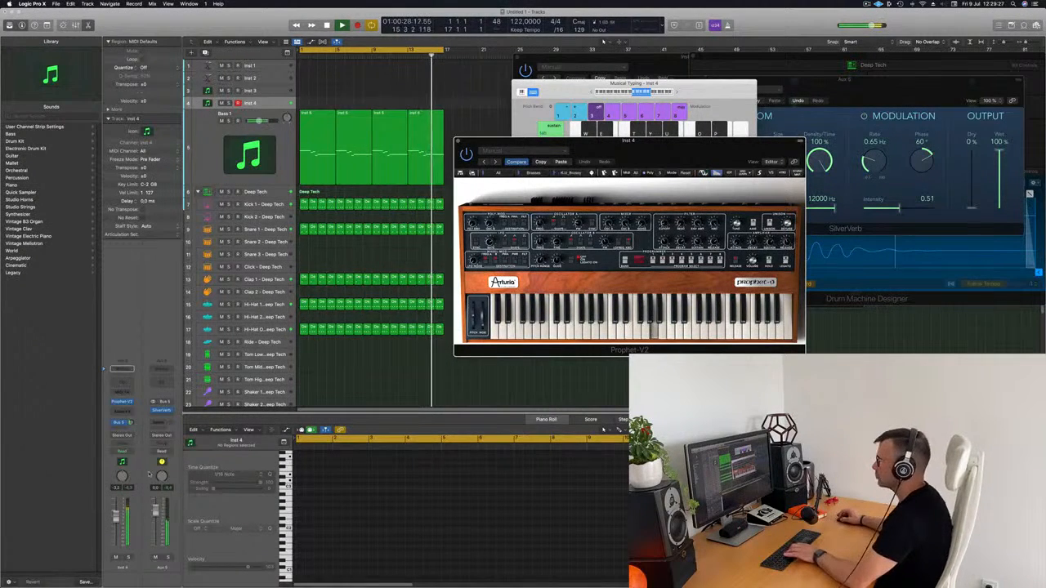
{"action": "left_click_drag", "start_coordinate": [117, 517], "coordinate": [116, 525]}
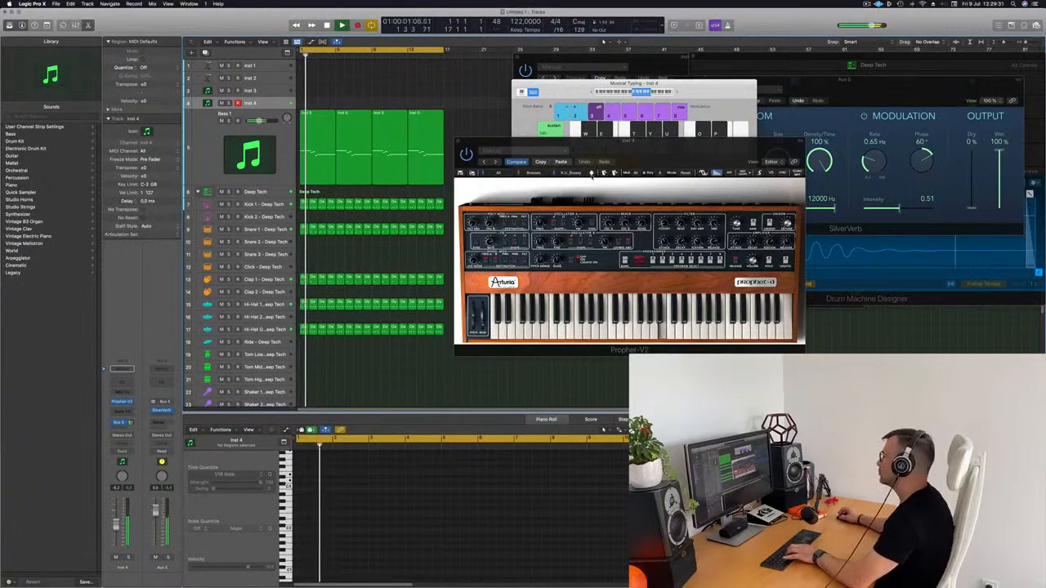
{"action": "left_click", "coordinate": [591, 174]}
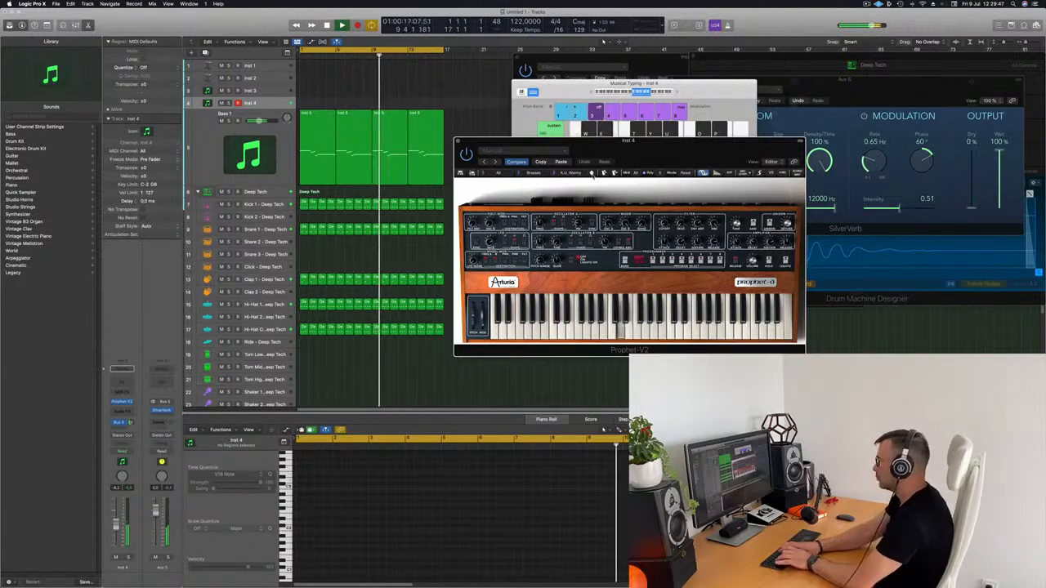
Record a short melodic phrase on Inst 4 around bar 13 and move the recorded region to bar 1.
{"action": "key", "text": "r"}
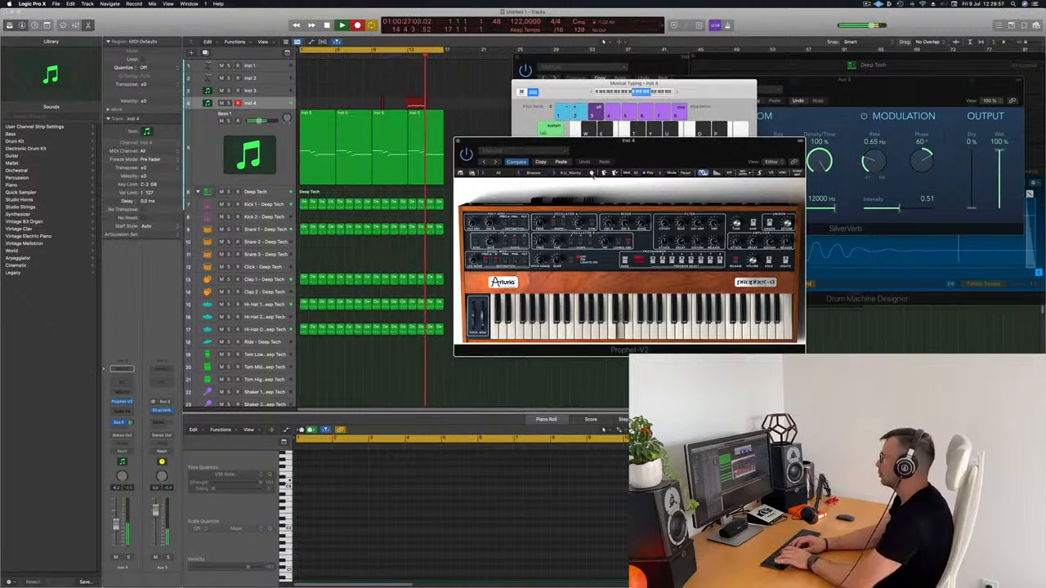
{"action": "key", "text": "space"}
{"action": "key", "text": "Return"}
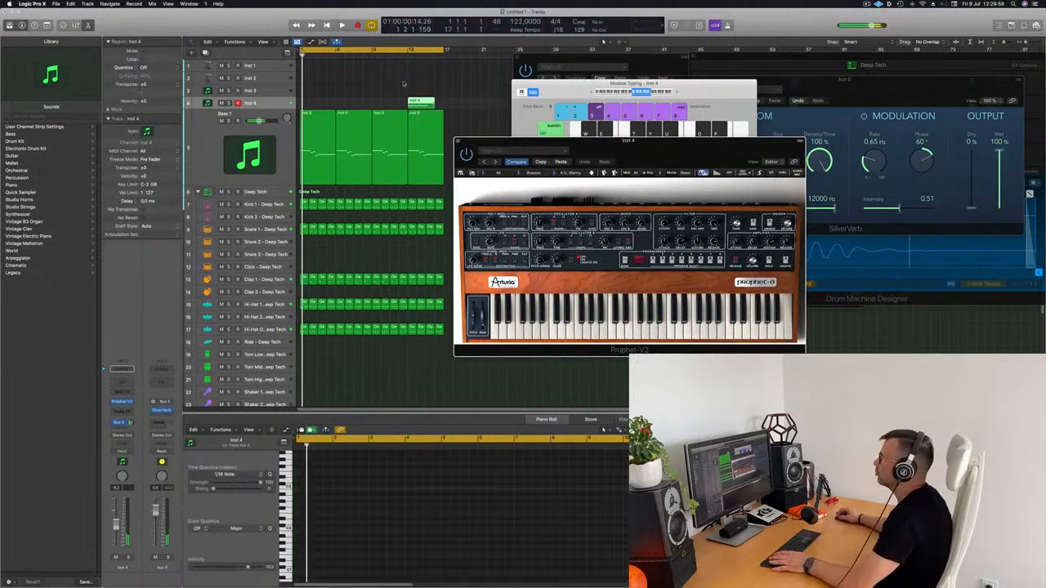
{"action": "left_click_drag", "start_coordinate": [423, 101], "coordinate": [316, 101]}
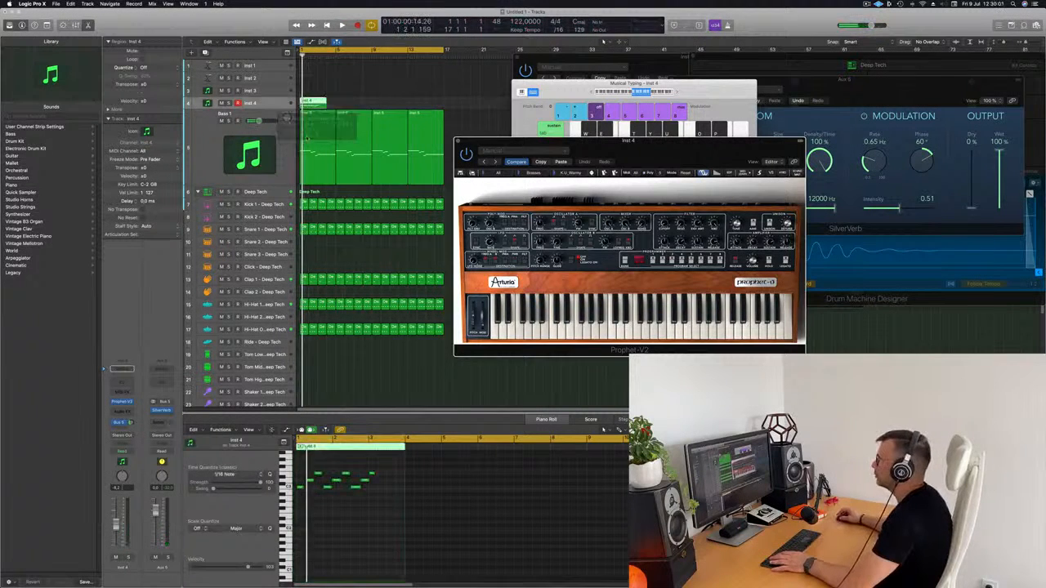
Reduce the Inst 4 phrase to its first six notes, copy them a bar and a half later, and play it back.
{"action": "left_click", "coordinate": [340, 536]}
{"action": "key", "text": "space"}
{"action": "key", "text": "super+Right"}
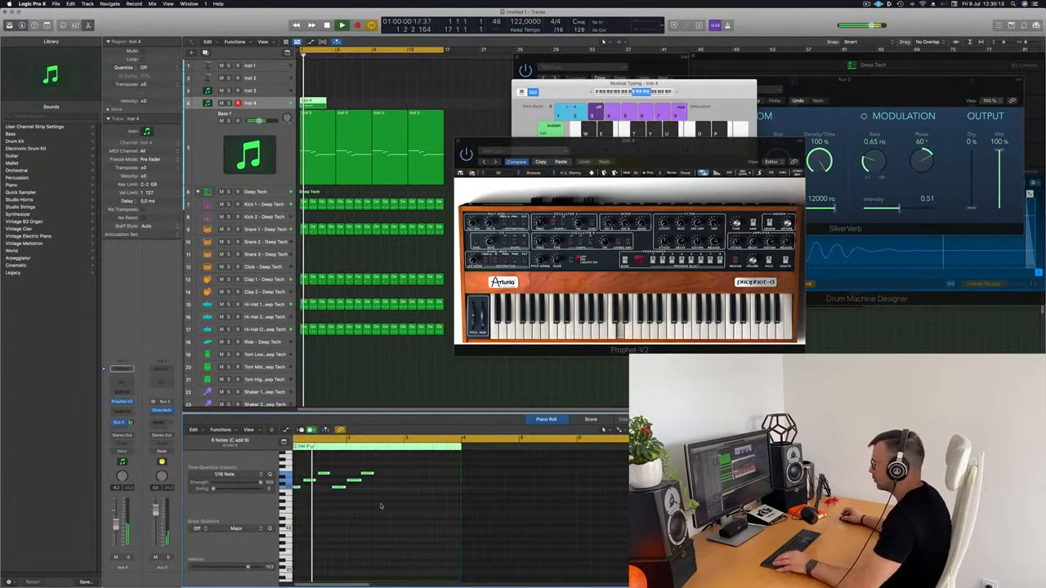
{"action": "scroll", "coordinate": [375, 505], "scroll_direction": "down", "scroll_amount": 2}
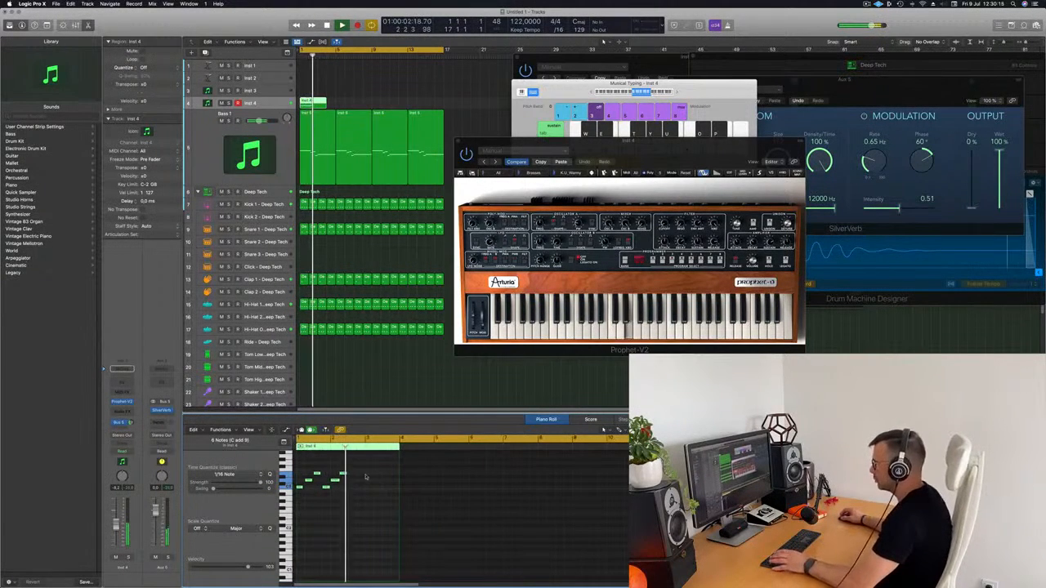
{"action": "key", "text": "space"}
{"action": "left_click_drag", "start_coordinate": [363, 465], "coordinate": [352, 508]}
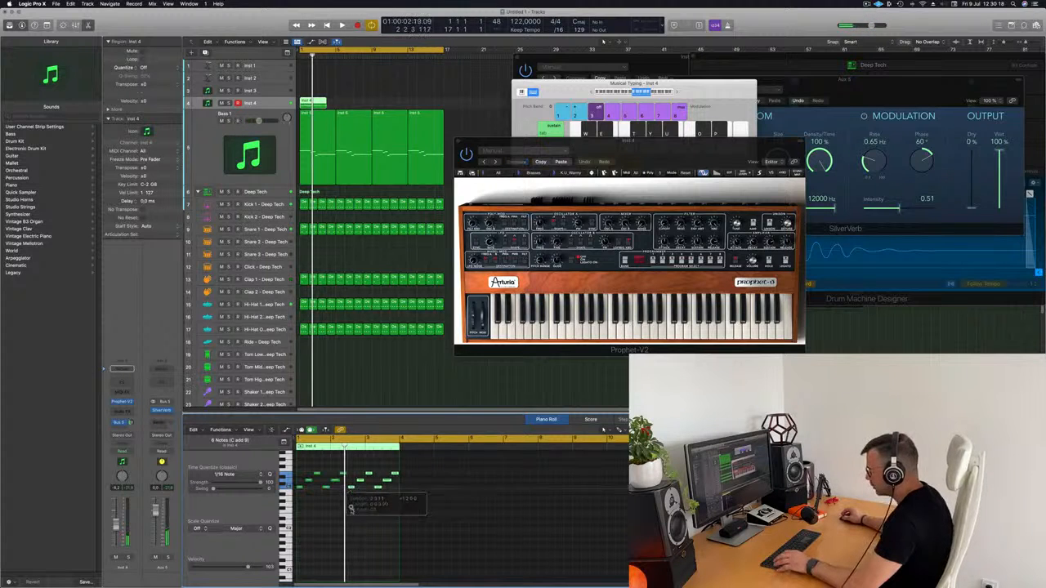
{"action": "key", "text": "space"}
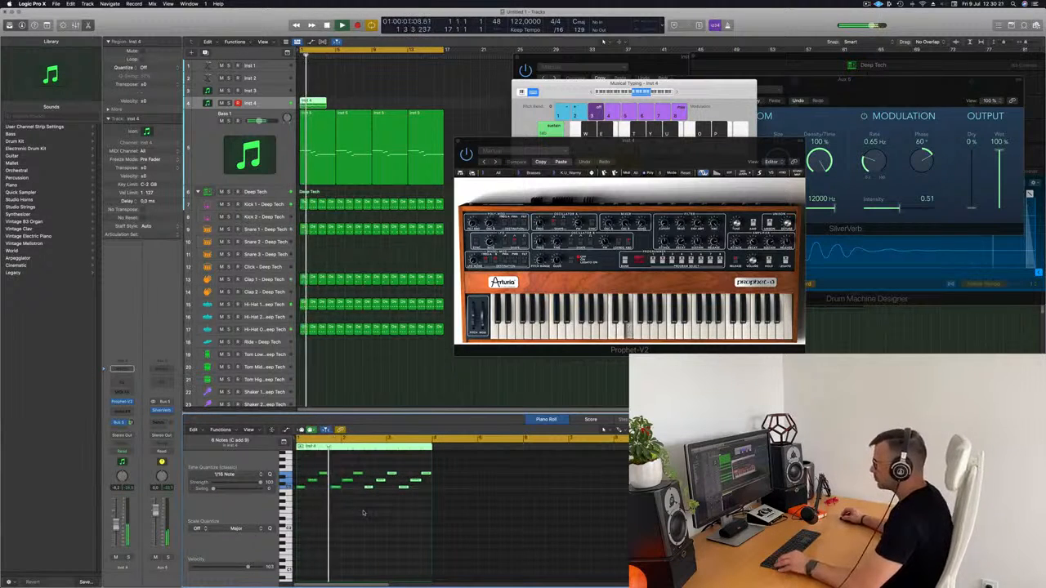
{"action": "scroll", "coordinate": [363, 513], "scroll_direction": "down", "scroll_amount": 2}
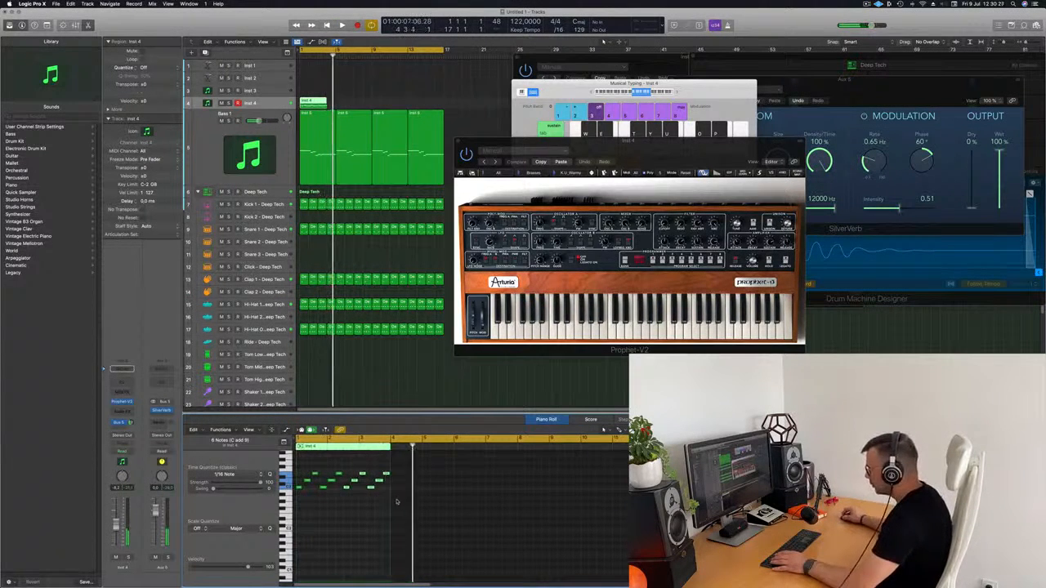
Extend the Inst 4 region to bar 5 and copy the phrase's last four notes one bar later.
{"action": "left_click_drag", "start_coordinate": [390, 510], "coordinate": [416, 510]}
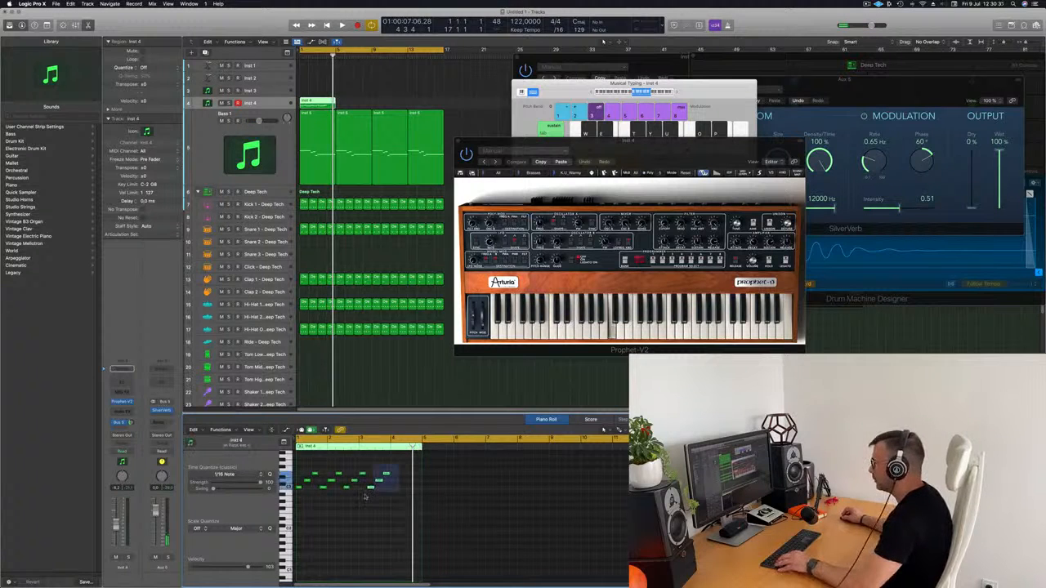
{"action": "left_click_drag", "start_coordinate": [370, 488], "coordinate": [388, 491]}
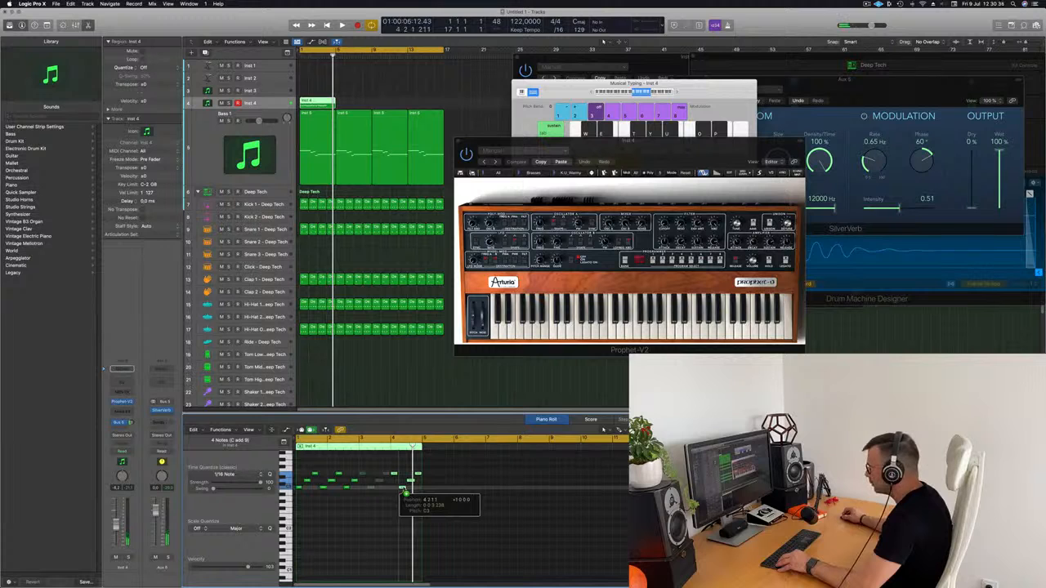
{"action": "key", "text": "space"}
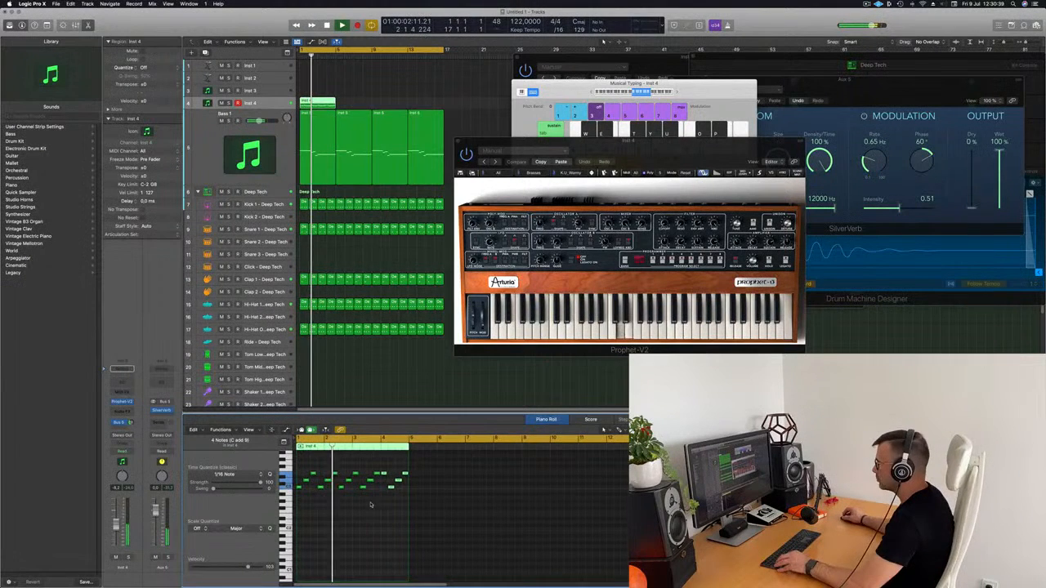
{"action": "scroll", "coordinate": [374, 506], "scroll_direction": "up", "scroll_amount": 1}
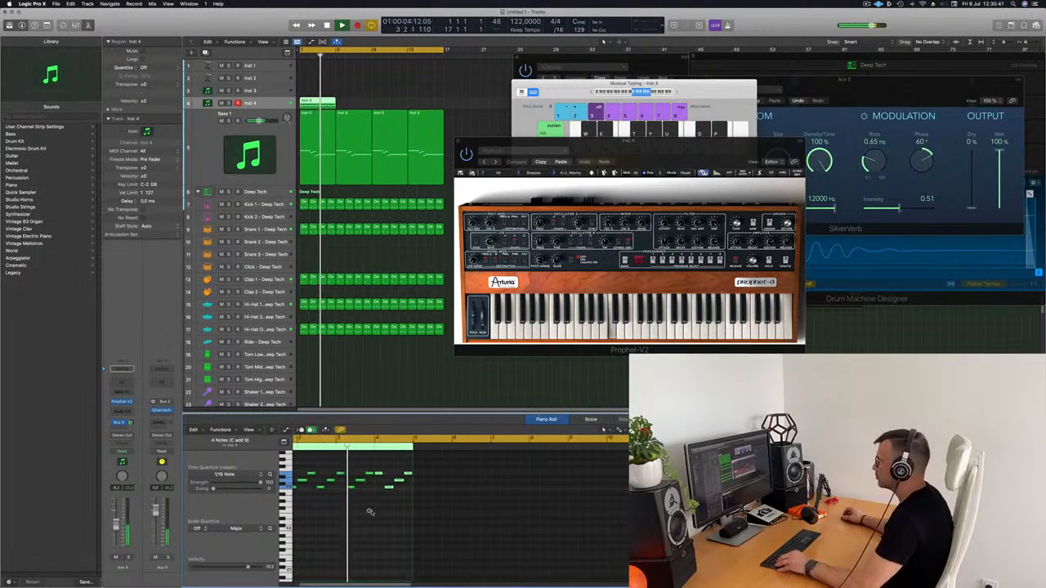
{"action": "scroll", "coordinate": [368, 515], "scroll_direction": "down", "scroll_amount": 1}
{"action": "scroll", "coordinate": [365, 517], "scroll_direction": "up", "scroll_amount": 3}
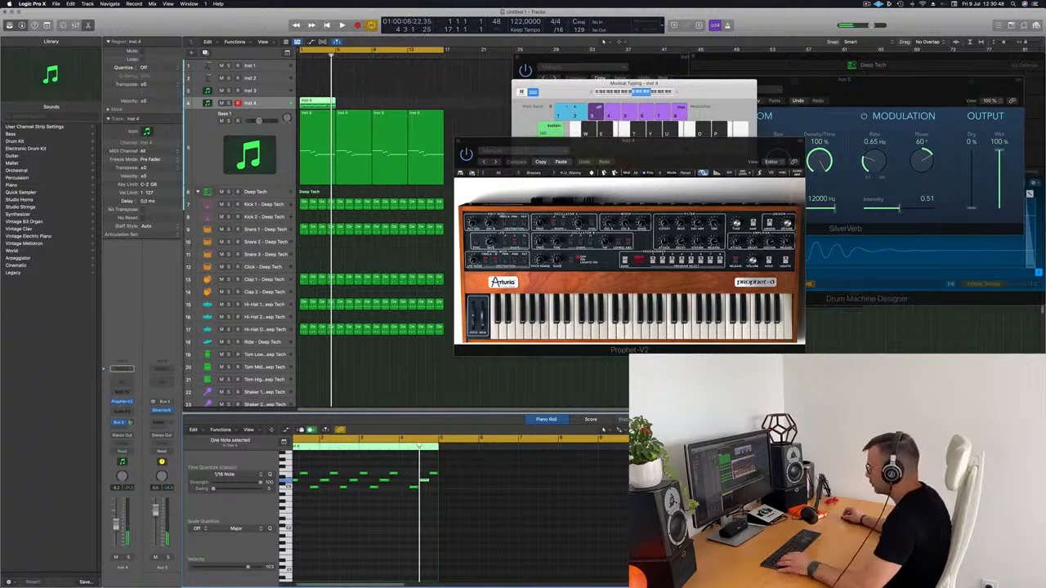
Move the last middle-pitch note in bar 4 two beats earlier and place a copy of it two beats later.
{"action": "left_click_drag", "start_coordinate": [423, 484], "coordinate": [413, 483]}
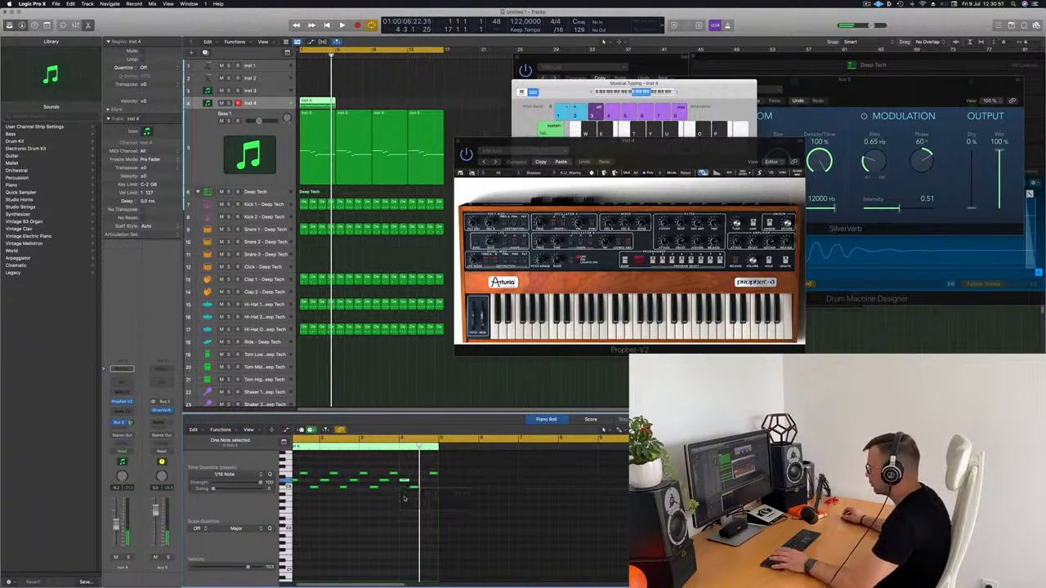
{"action": "key", "text": "space"}
{"action": "scroll", "coordinate": [405, 508], "scroll_direction": "down", "scroll_amount": 1}
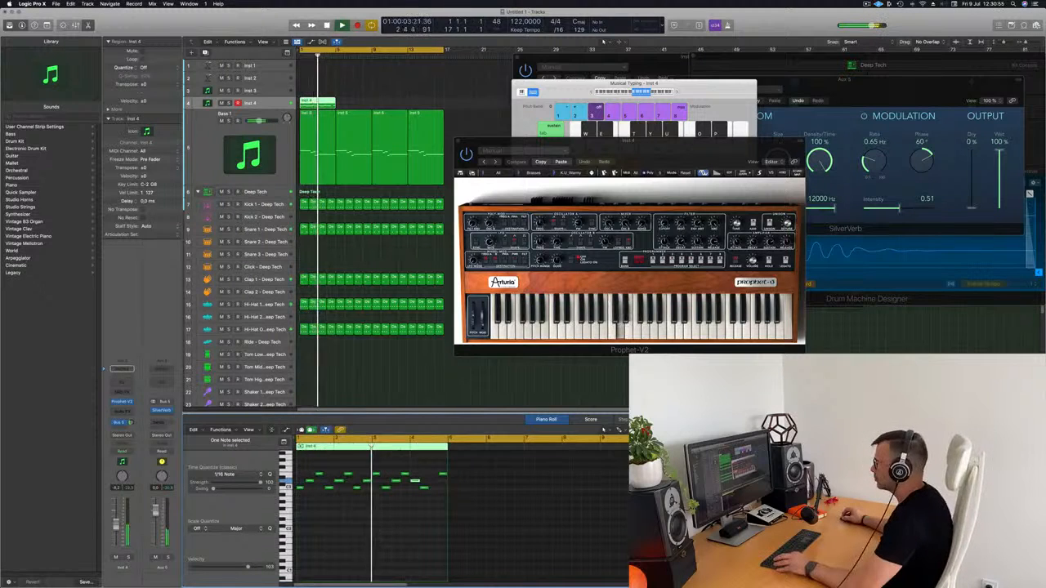
{"action": "scroll", "coordinate": [370, 537], "scroll_direction": "up", "scroll_amount": 1}
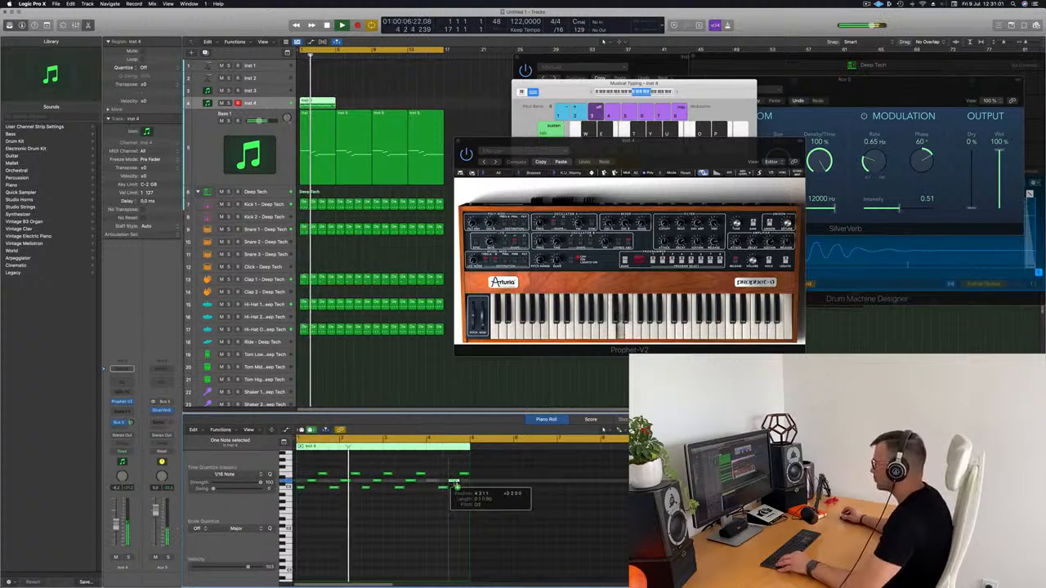
{"action": "scroll", "coordinate": [436, 457], "scroll_direction": "down", "scroll_amount": 1}
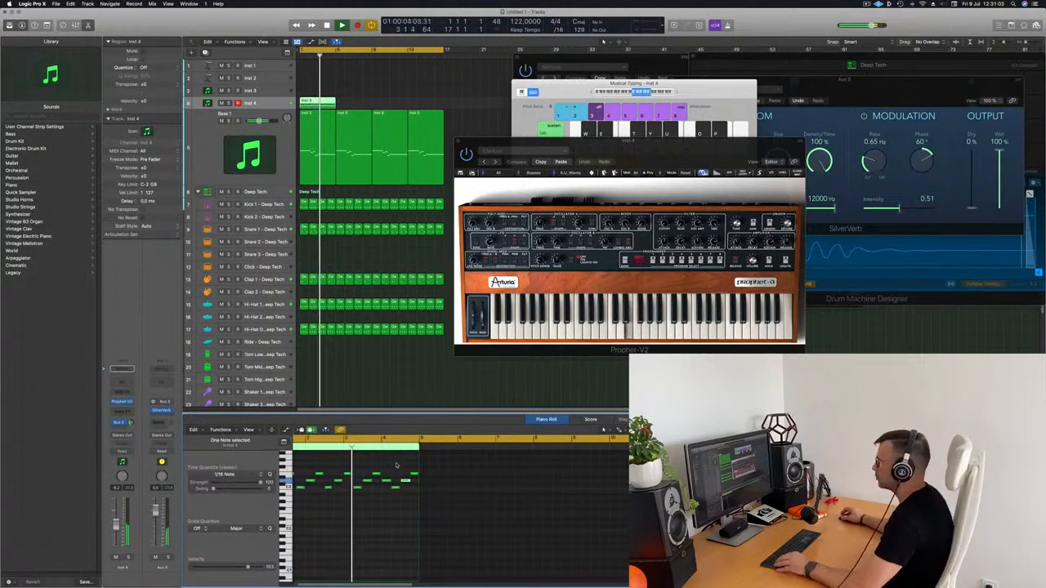
Repeat the four-bar Inst 4 region until it fills all 16 bars, and select the first region again.
{"action": "left_click_drag", "start_coordinate": [653, 149], "coordinate": [665, 173]}
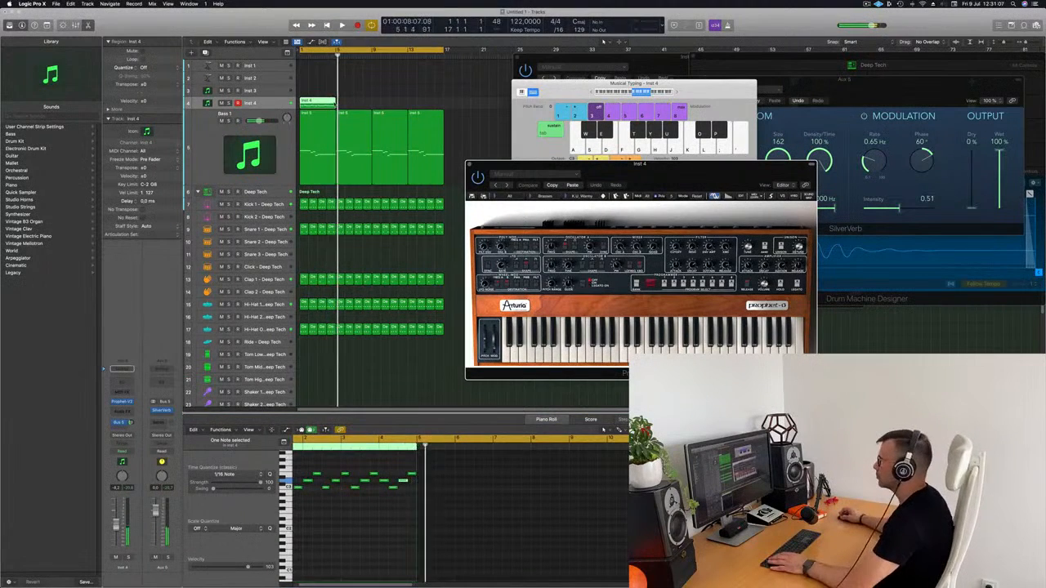
{"action": "key", "text": "space"}
{"action": "left_click", "coordinate": [316, 103]}
{"action": "key", "text": "super+r"}
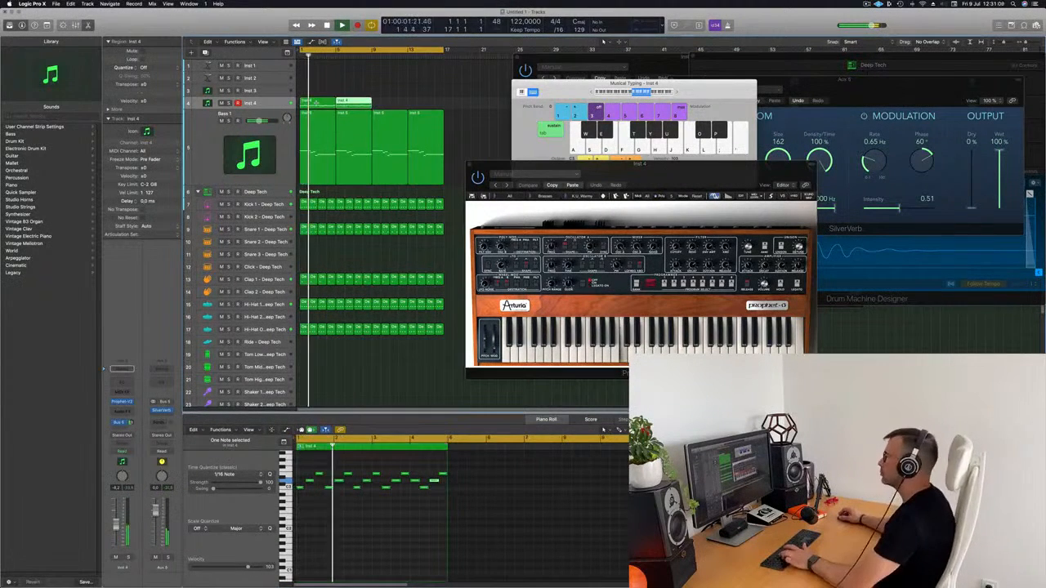
{"action": "left_click_drag", "start_coordinate": [658, 173], "coordinate": [635, 162]}
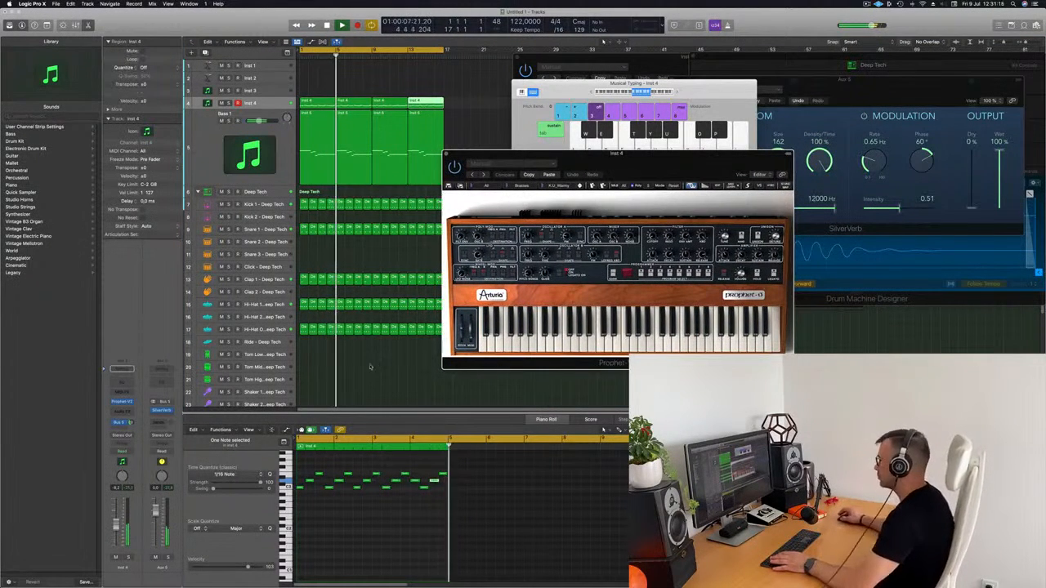
{"action": "left_click", "coordinate": [310, 104]}
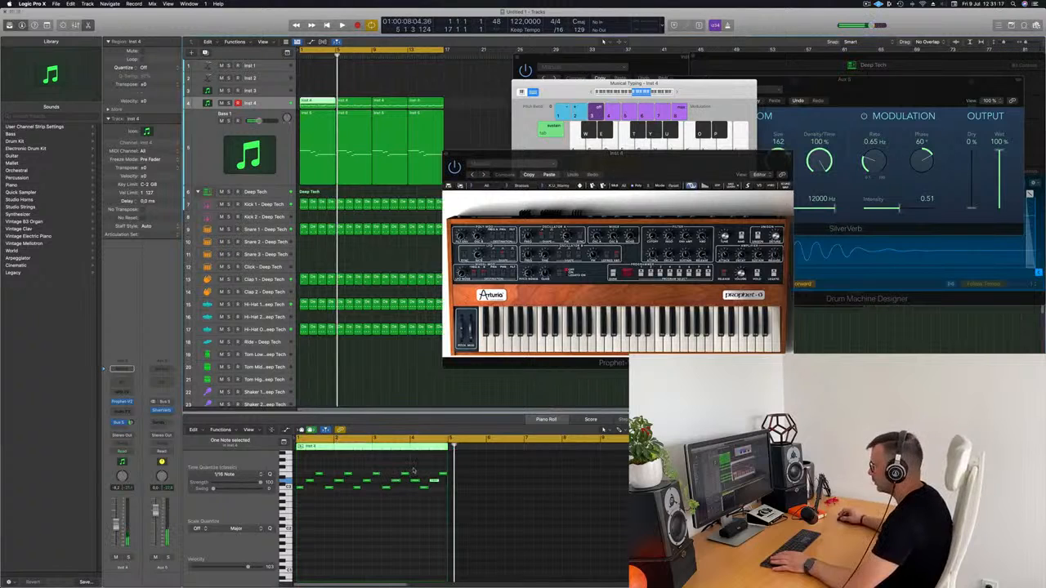
Replace the last four notes in bar 4 of Inst 4 with a copied three-note rising run and lengthen its final note.
{"action": "left_click_drag", "start_coordinate": [413, 470], "coordinate": [440, 492]}
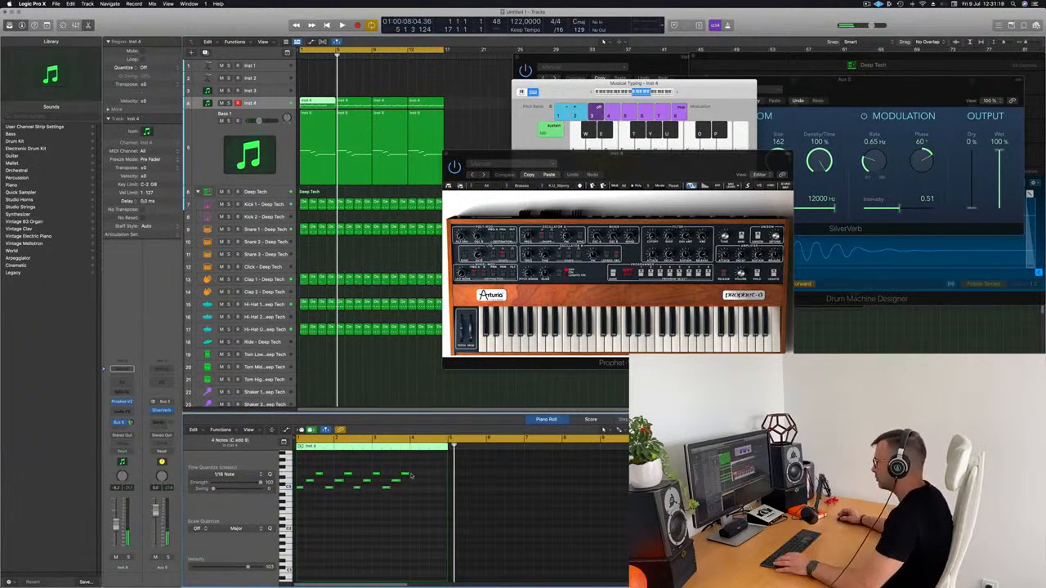
{"action": "left_click_drag", "start_coordinate": [397, 488], "coordinate": [442, 476]}
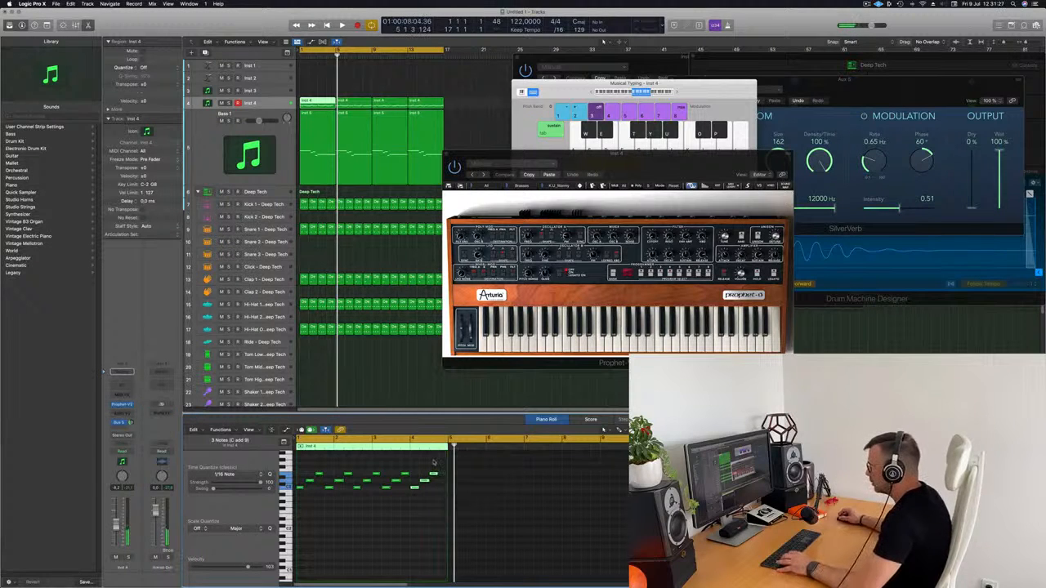
{"action": "left_click_drag", "start_coordinate": [437, 474], "coordinate": [444, 477]}
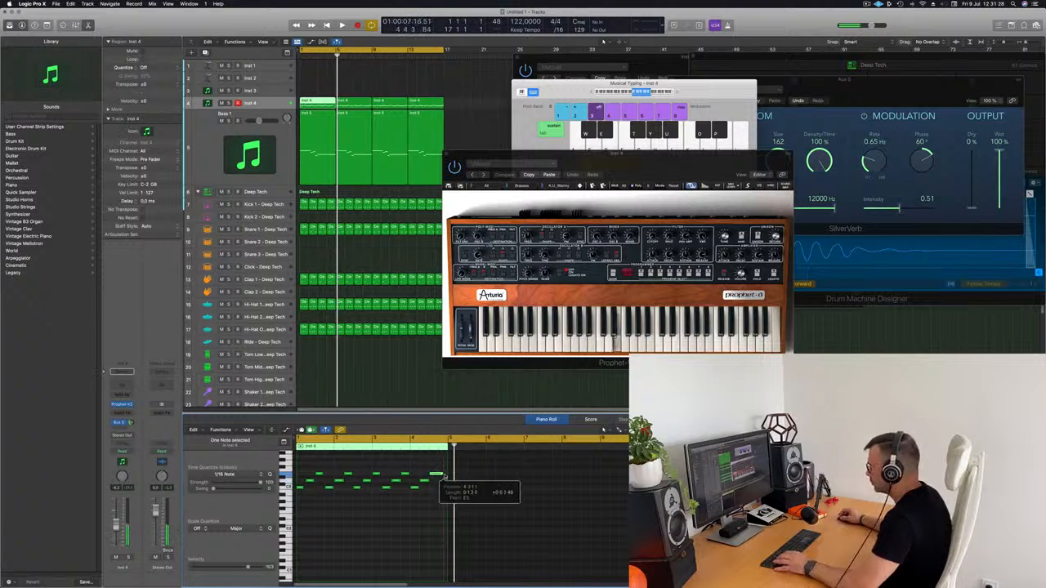
Delete the three later Inst 4 regions and repeat the edited four-bar region three times to fill 16 bars.
{"action": "left_click_drag", "start_coordinate": [473, 95], "coordinate": [357, 103]}
{"action": "key", "text": "BackSpace"}
{"action": "key", "text": "space"}
{"action": "left_click", "coordinate": [321, 103]}
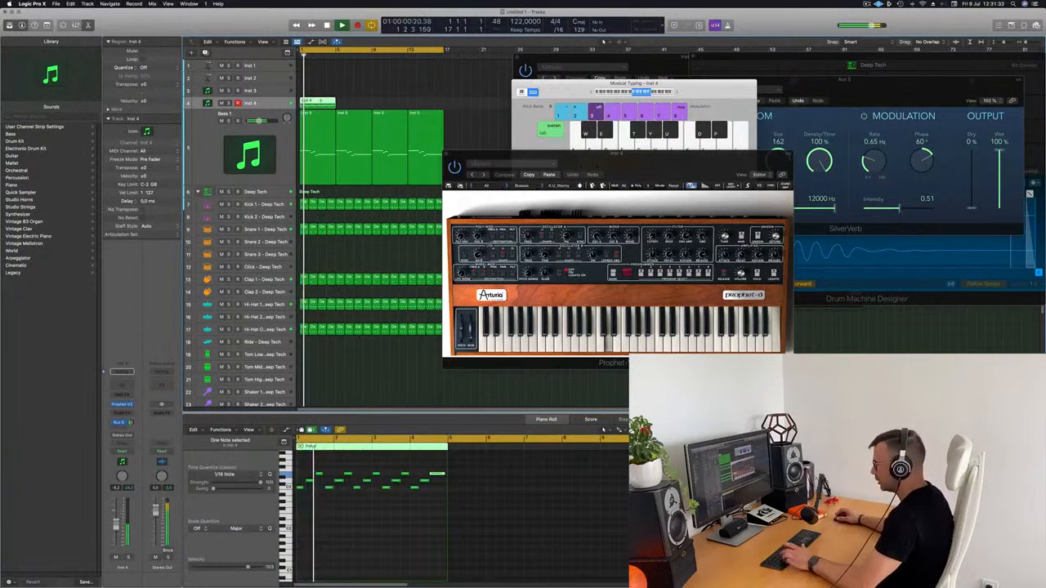
{"action": "key", "text": "super+r"}
{"action": "key", "text": "super+r"}
{"action": "key", "text": "super+r"}
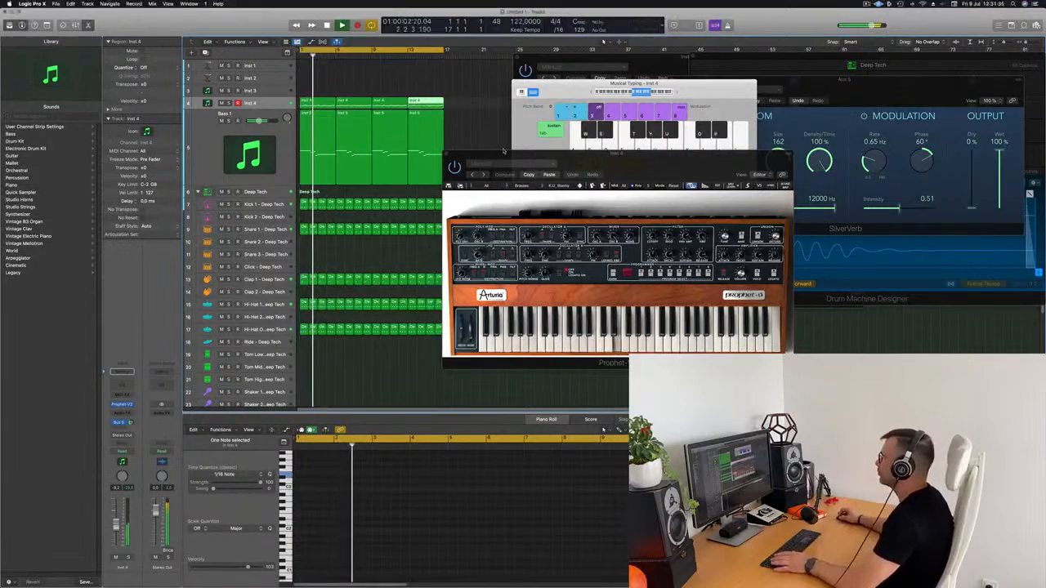
Duplicate the Inst 4 track with its Prophet-V2 setup and place the new track directly above Inst 4.
{"action": "left_click_drag", "start_coordinate": [488, 169], "coordinate": [462, 174]}
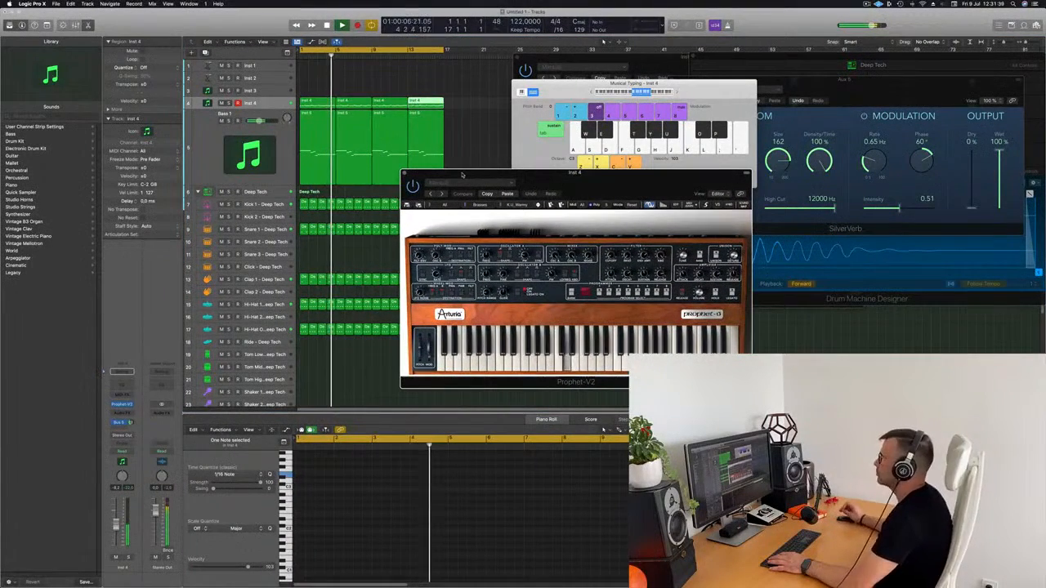
{"action": "left_click_drag", "start_coordinate": [463, 174], "coordinate": [456, 174]}
{"action": "left_click_drag", "start_coordinate": [559, 191], "coordinate": [583, 197]}
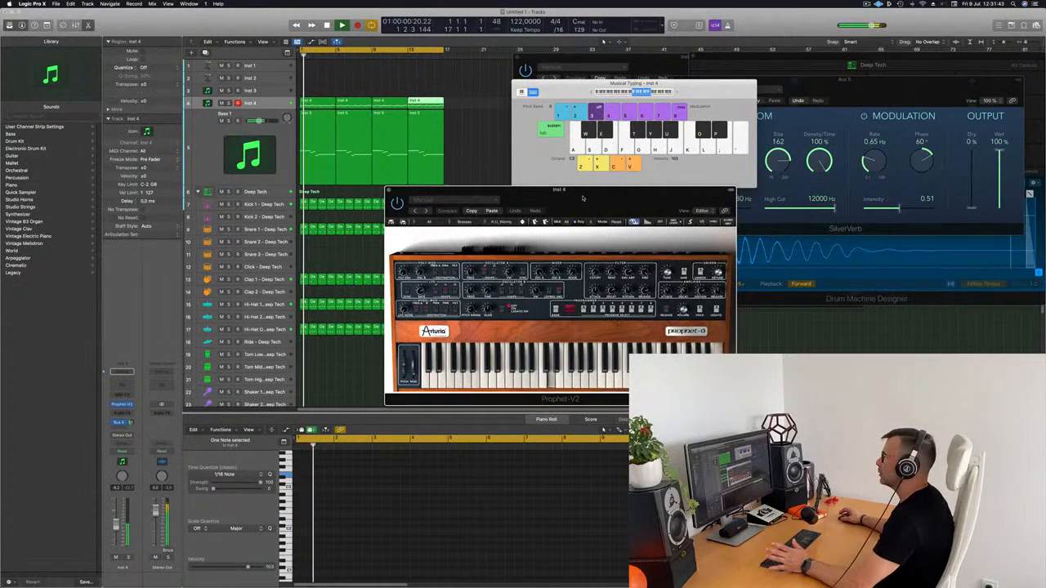
{"action": "left_click", "coordinate": [266, 104]}
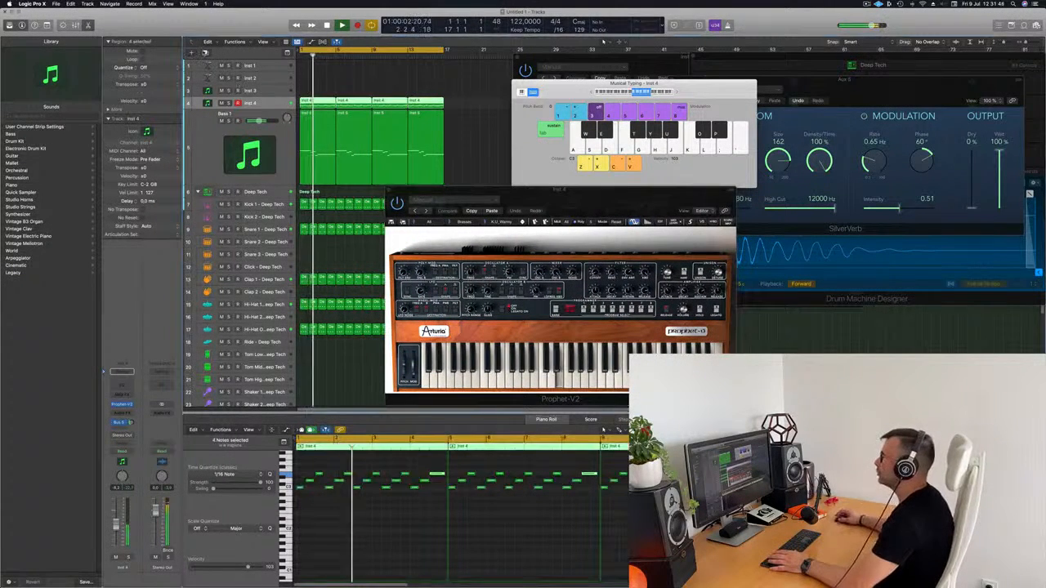
{"action": "key", "text": "super+d"}
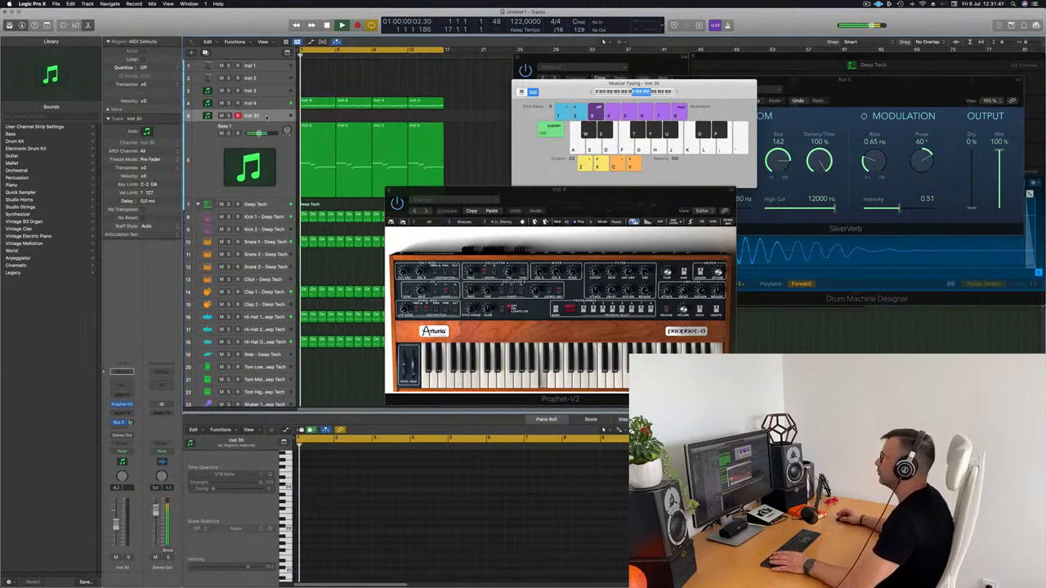
{"action": "left_click_drag", "start_coordinate": [266, 117], "coordinate": [274, 97]}
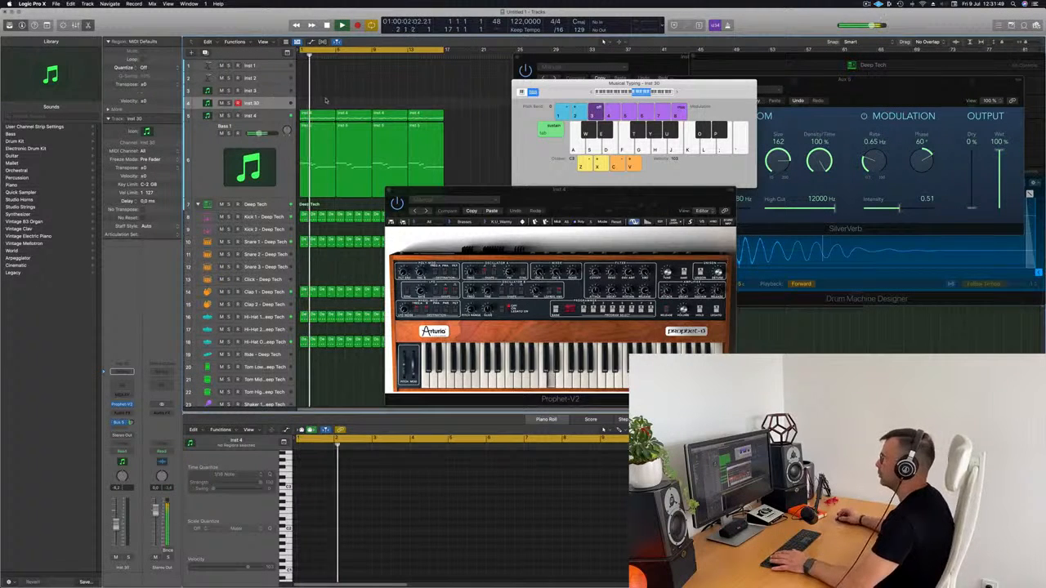
Adjust the Bus 5 send level on the Inst 4 channel and replay the loop from the start.
{"action": "left_click", "coordinate": [266, 115]}
{"action": "left_click", "coordinate": [129, 423]}
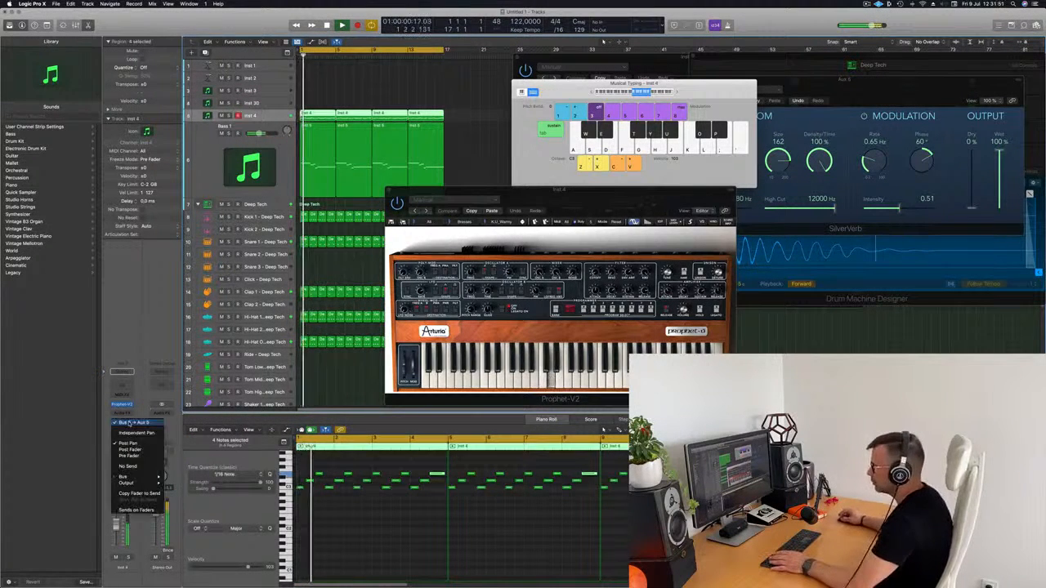
{"action": "left_click", "coordinate": [129, 424]}
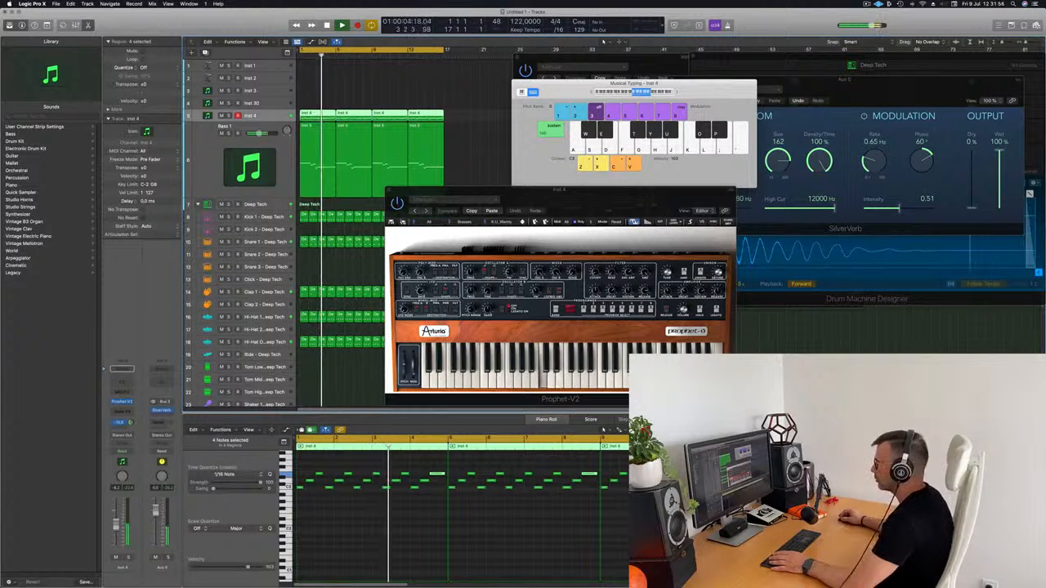
{"action": "key", "text": "Return"}
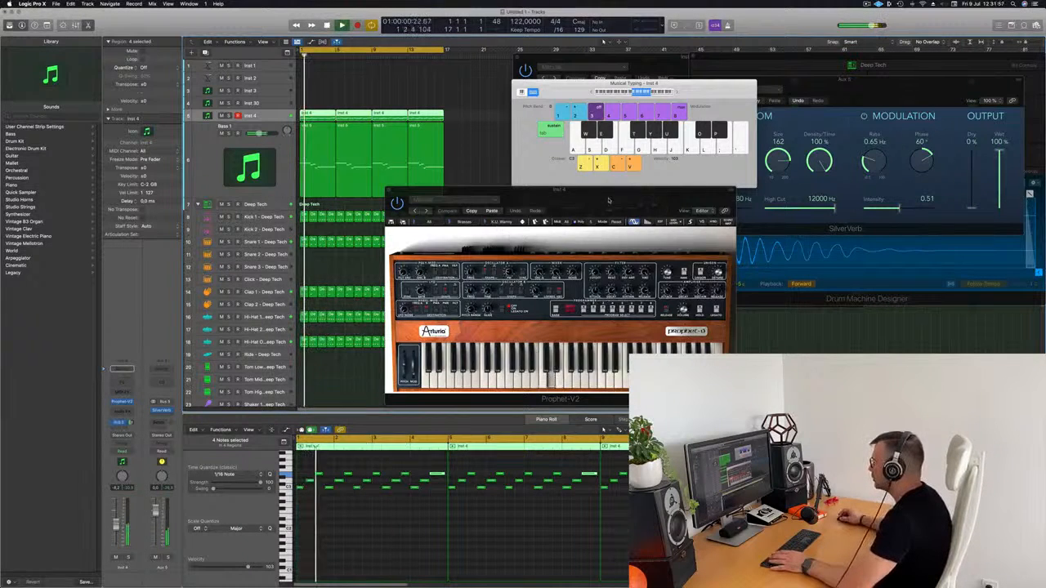
Fine-tune the filter cutoff of the Inst 4 Prophet-V2 while the loop plays.
{"action": "left_click_drag", "start_coordinate": [608, 200], "coordinate": [530, 125]}
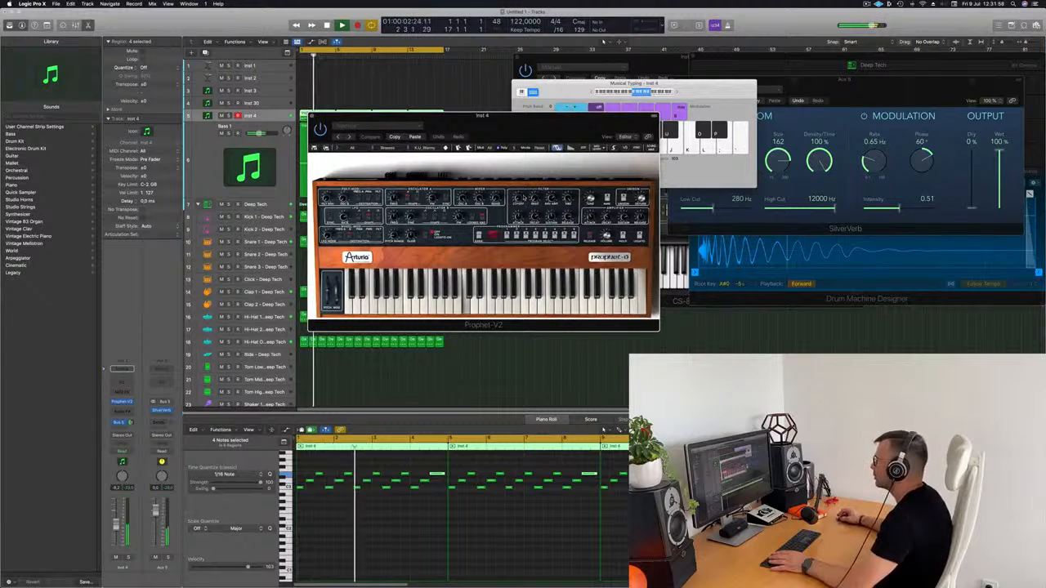
{"action": "left_click_drag", "start_coordinate": [518, 199], "coordinate": [518, 197]}
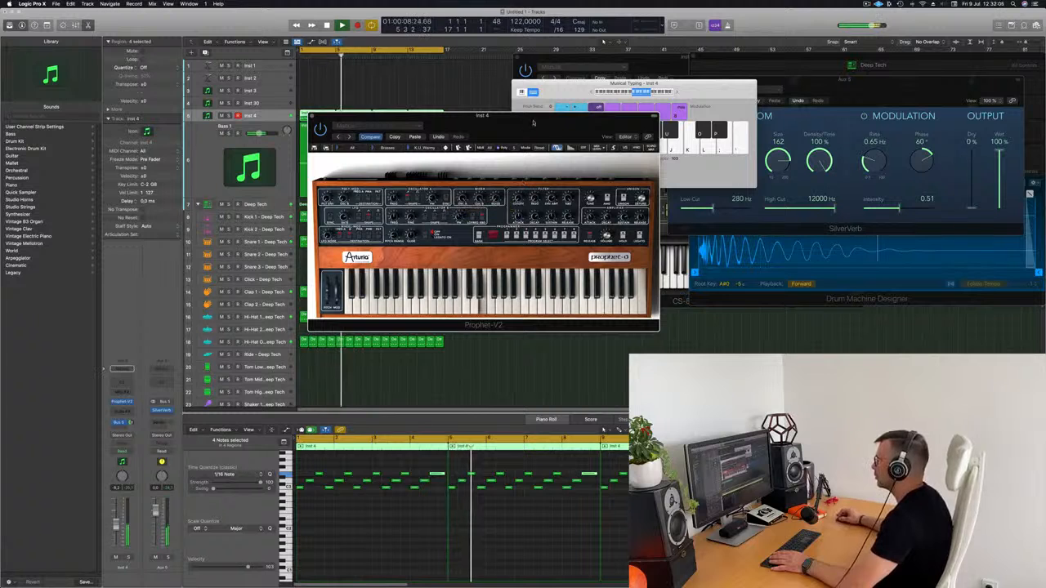
{"action": "left_click_drag", "start_coordinate": [524, 121], "coordinate": [545, 123]}
{"action": "key", "text": "Return"}
{"action": "left_click_drag", "start_coordinate": [540, 200], "coordinate": [539, 198]}
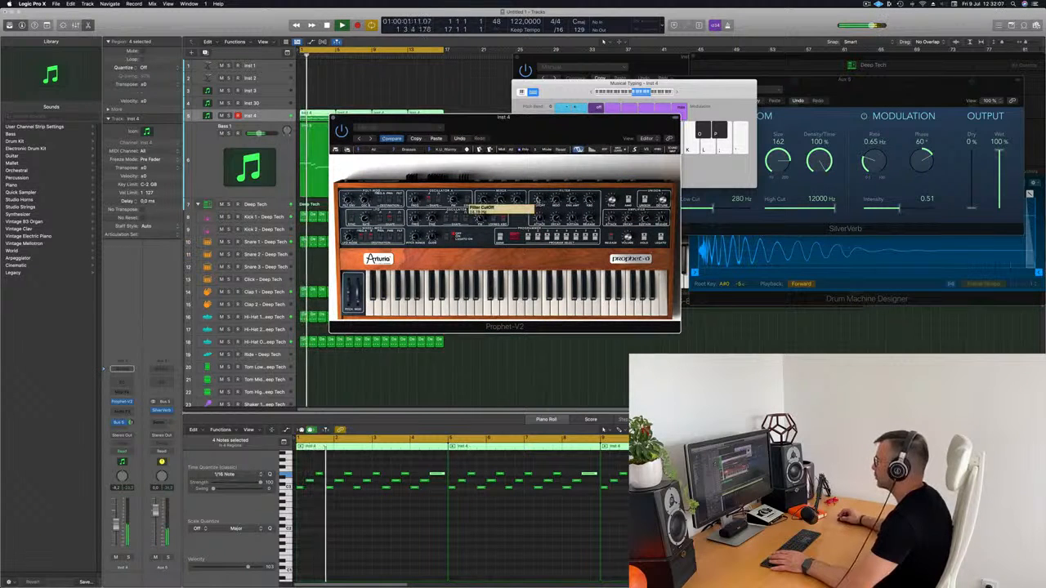
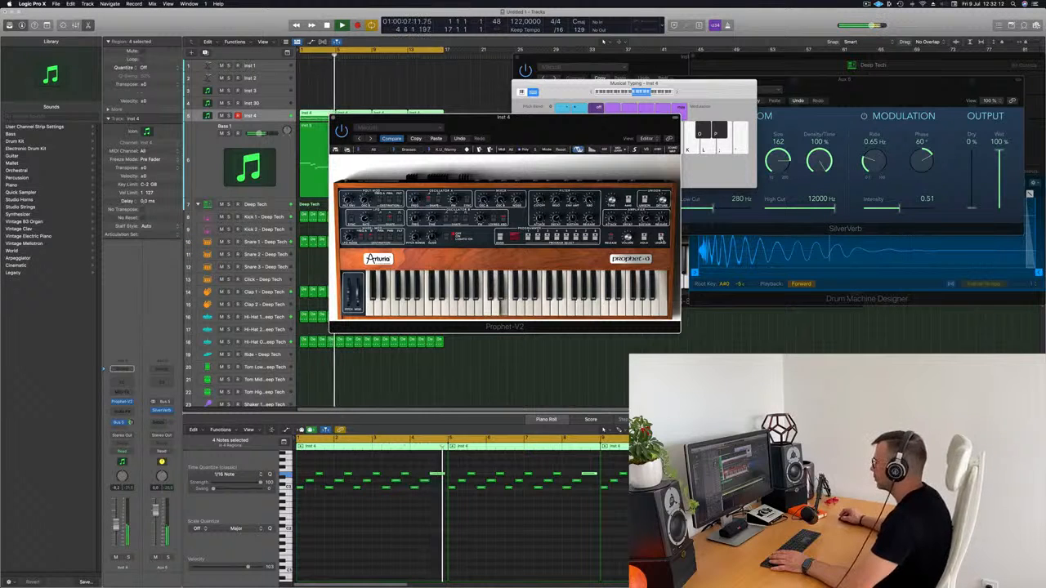
Insert a Compressor from the Dynamics effects on the Inst 4 channel.
{"action": "left_click_drag", "start_coordinate": [520, 122], "coordinate": [677, 97]}
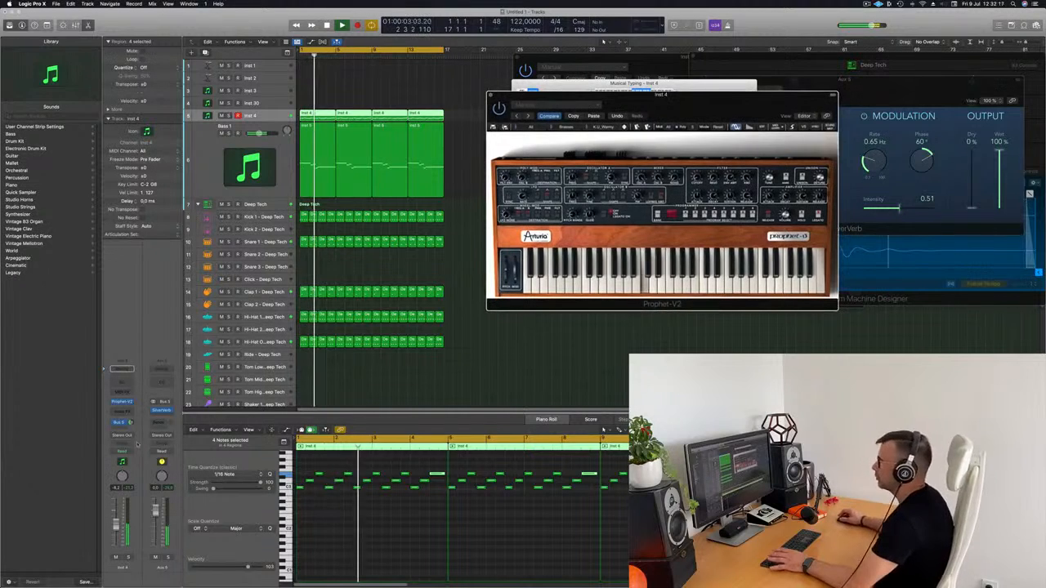
{"action": "left_click", "coordinate": [170, 387]}
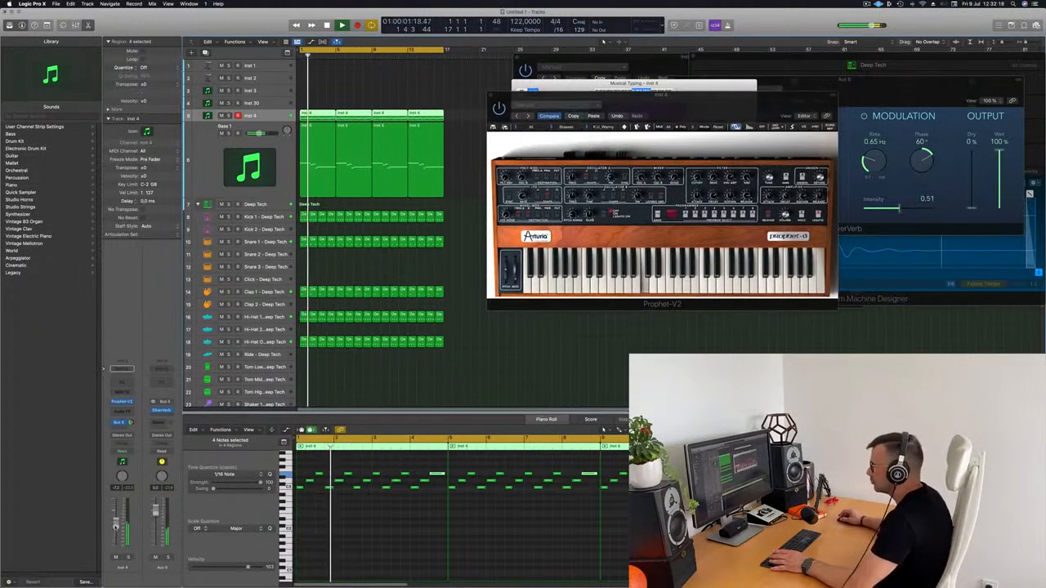
{"action": "key", "text": "Return"}
{"action": "left_click", "coordinate": [122, 411]}
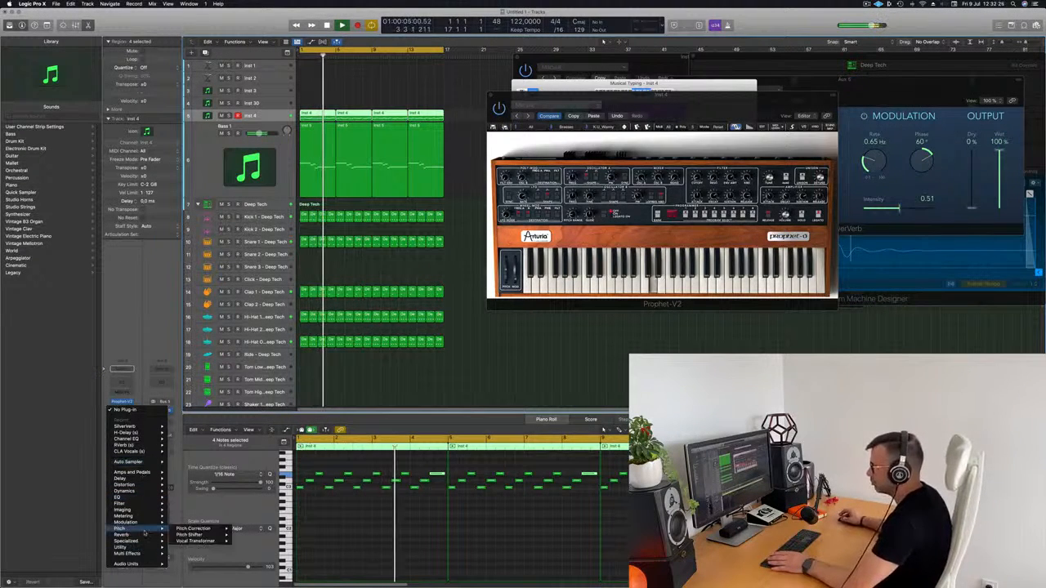
{"action": "mouse_move", "coordinate": [149, 443]}
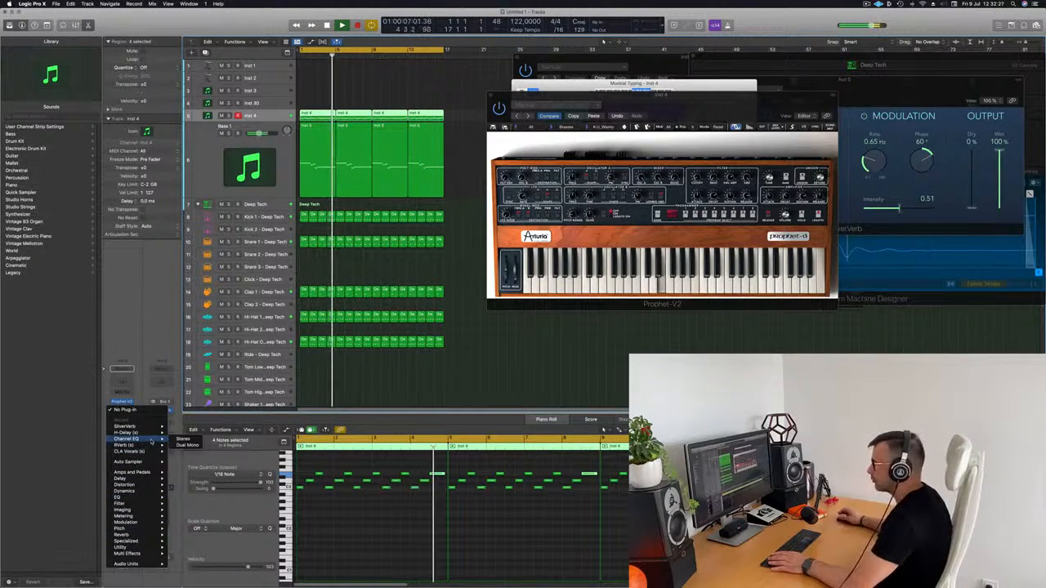
{"action": "mouse_move", "coordinate": [127, 491]}
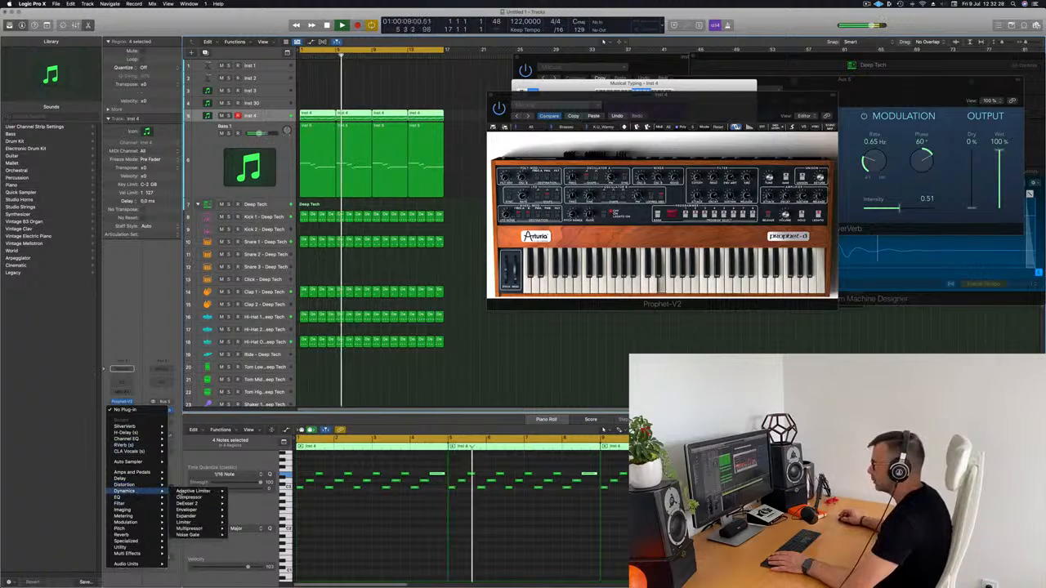
{"action": "mouse_move", "coordinate": [192, 497]}
{"action": "left_click", "coordinate": [243, 497]}
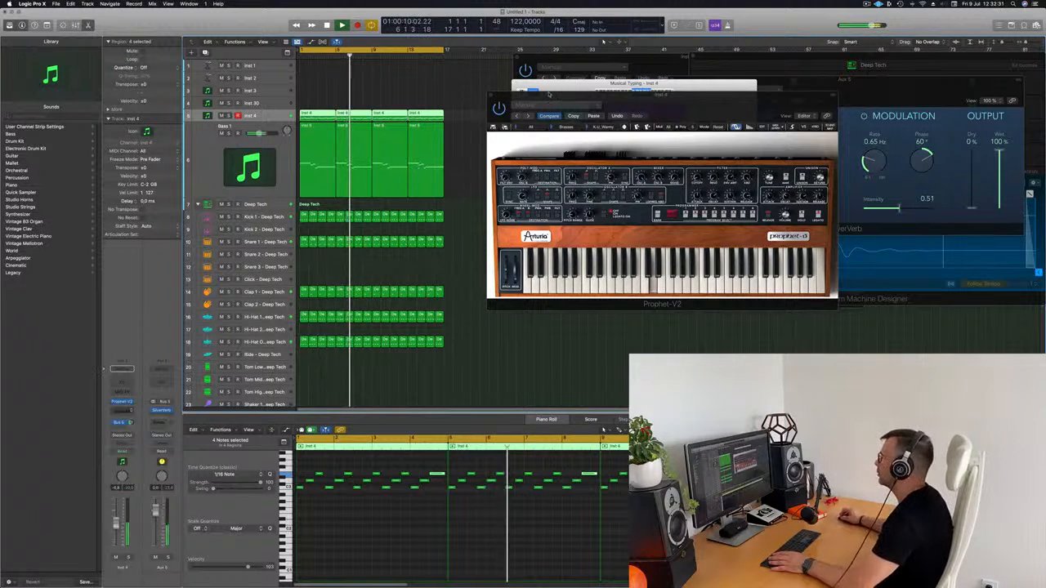
Side-chain the Inst 4 Compressor to Kick 1 - Deep Tech (Inst 6) and set its ratio to 3.0:1.
{"action": "left_click", "coordinate": [708, 107]}
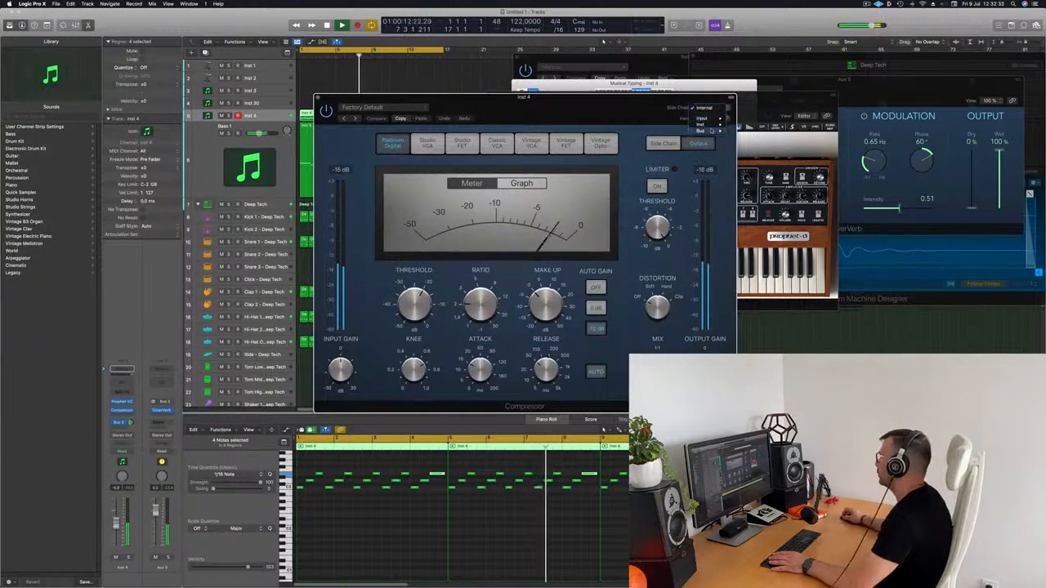
{"action": "mouse_move", "coordinate": [711, 126]}
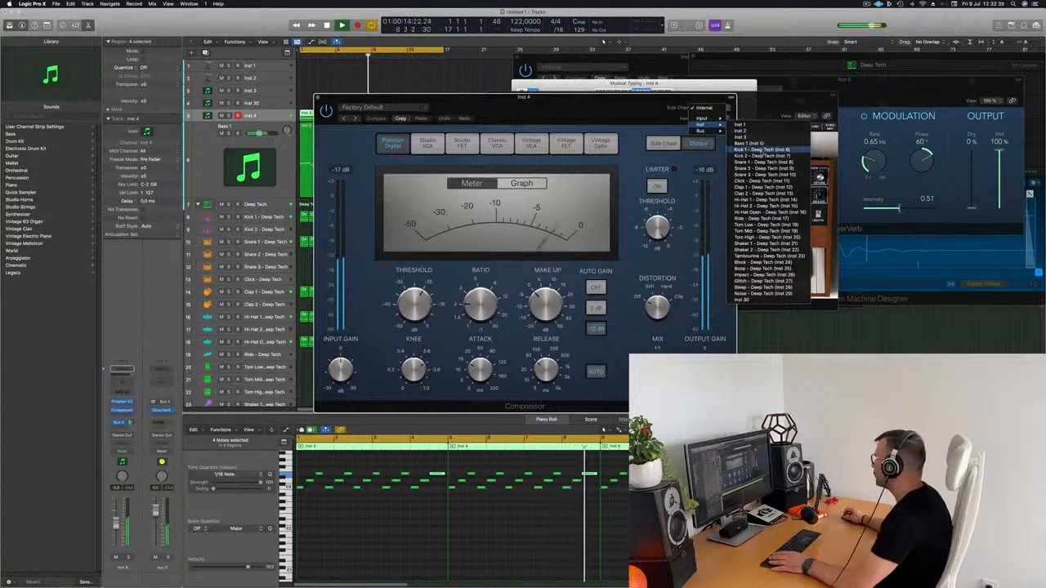
{"action": "left_click_drag", "start_coordinate": [625, 119], "coordinate": [715, 121]}
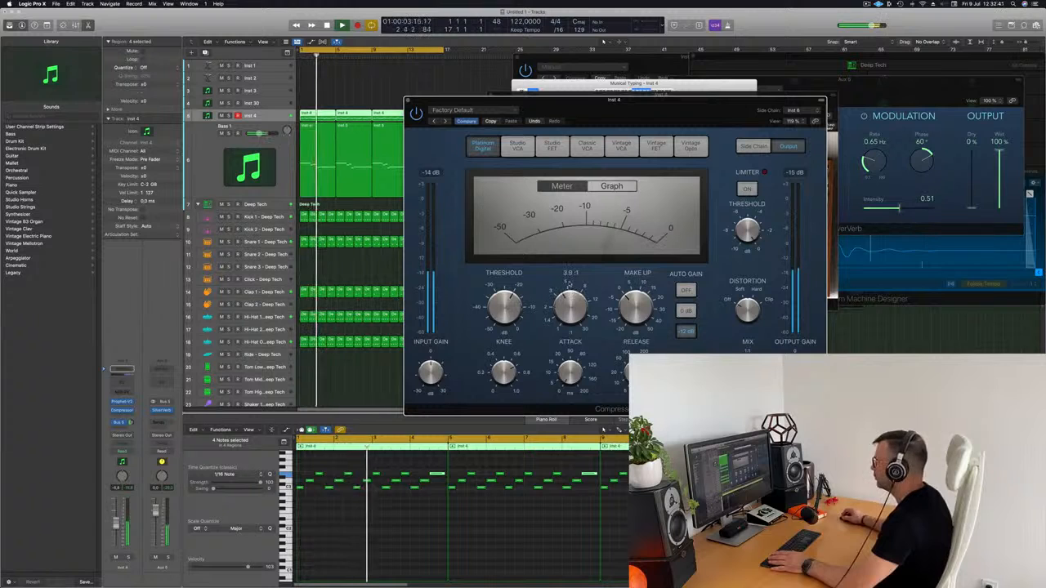
{"action": "key", "text": "space"}
{"action": "key", "text": "space"}
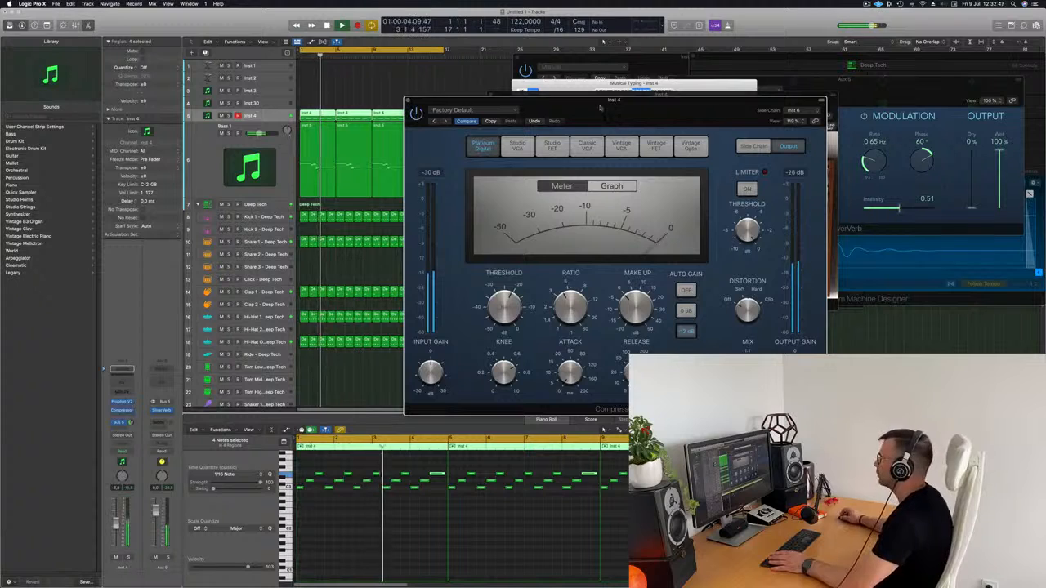
Close the Compressor and fine-tune the Inst 4 channel volume, keeping the Prophet-V2 window clear of the tracks.
{"action": "mouse_move", "coordinate": [600, 108]}
{"action": "left_mouse_down"}
{"action": "mouse_move", "coordinate": [588, 121]}
{"action": "mouse_move", "coordinate": [539, 121]}
{"action": "mouse_move", "coordinate": [615, 112]}
{"action": "left_mouse_up"}
{"action": "left_click", "coordinate": [395, 113]}
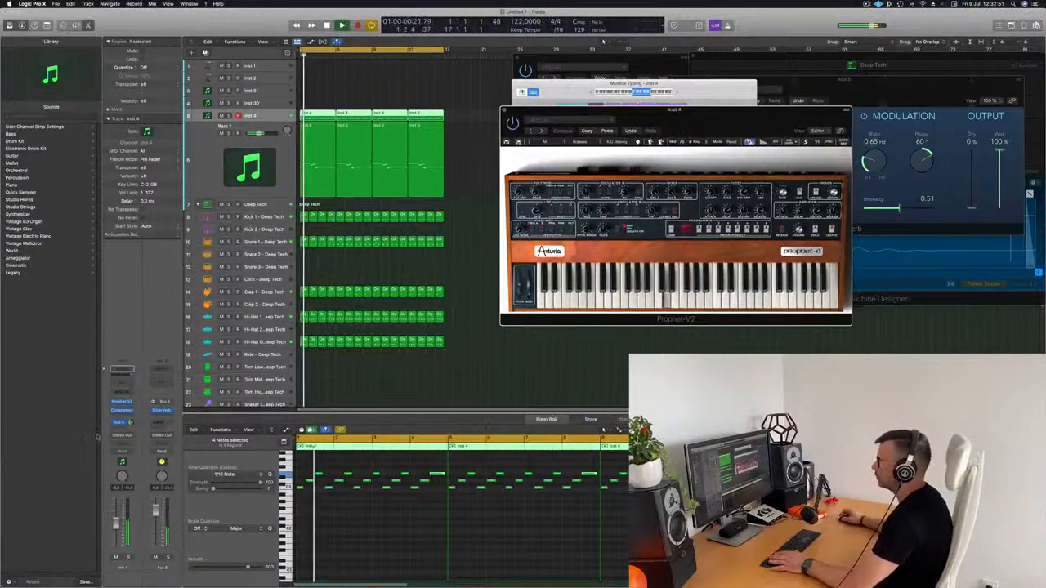
{"action": "left_click", "coordinate": [116, 526]}
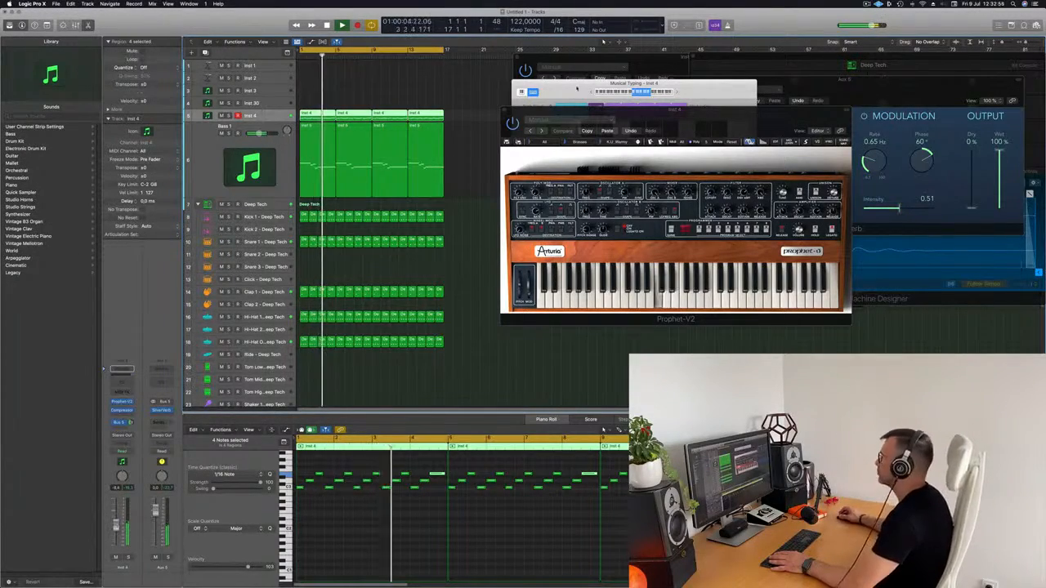
{"action": "left_click_drag", "start_coordinate": [761, 109], "coordinate": [819, 161]}
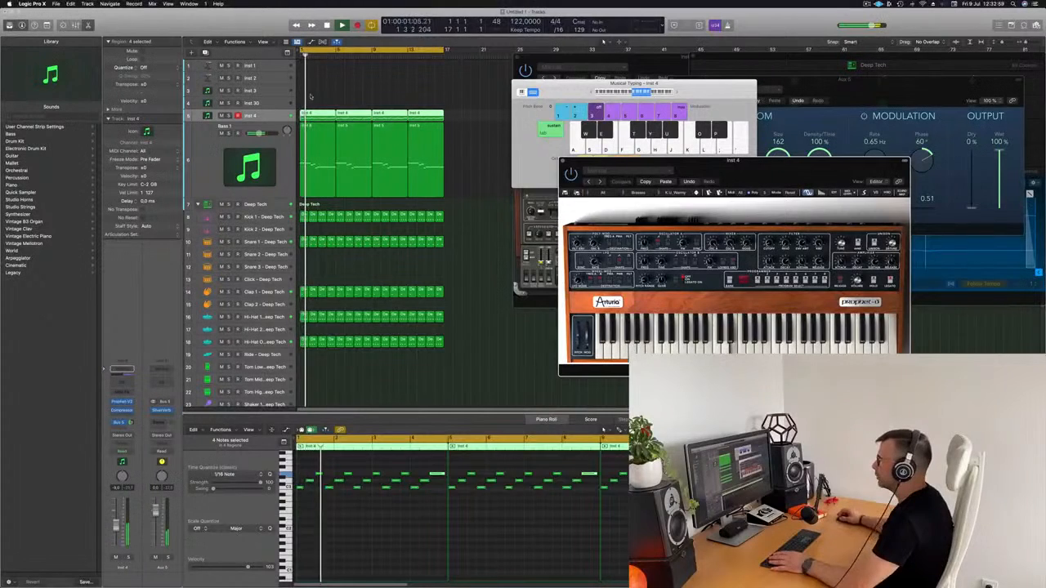
Place the first Inst 4 region on the Inst 30 track and delete all its notes except the long last one.
{"action": "left_click", "coordinate": [320, 119]}
{"action": "left_click_drag", "start_coordinate": [320, 118], "coordinate": [321, 104]}
{"action": "left_click_drag", "start_coordinate": [300, 471], "coordinate": [425, 512]}
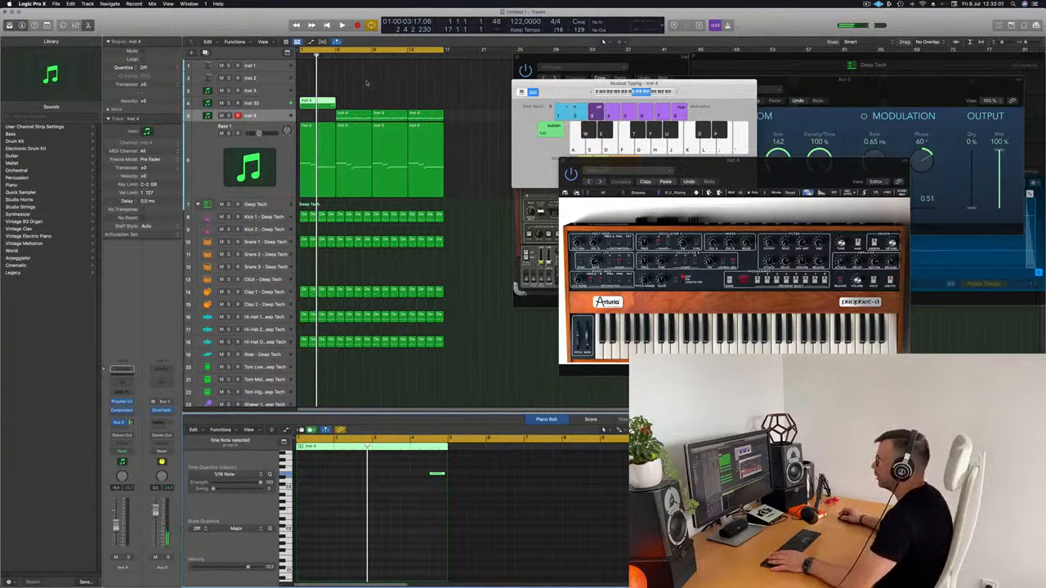
Refill the emptied opening bars of Inst 4 with its four-bar region so the track covers all 16 bars.
{"action": "left_click_drag", "start_coordinate": [360, 113], "coordinate": [324, 115]}
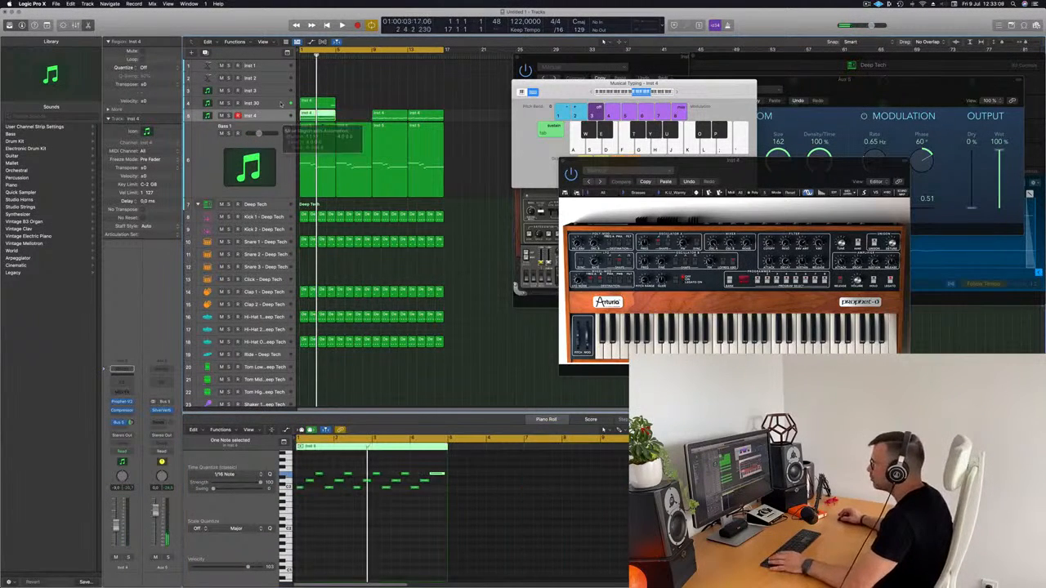
{"action": "left_click", "coordinate": [278, 104]}
{"action": "left_click_drag", "start_coordinate": [389, 114], "coordinate": [361, 116]}
{"action": "key", "text": "space"}
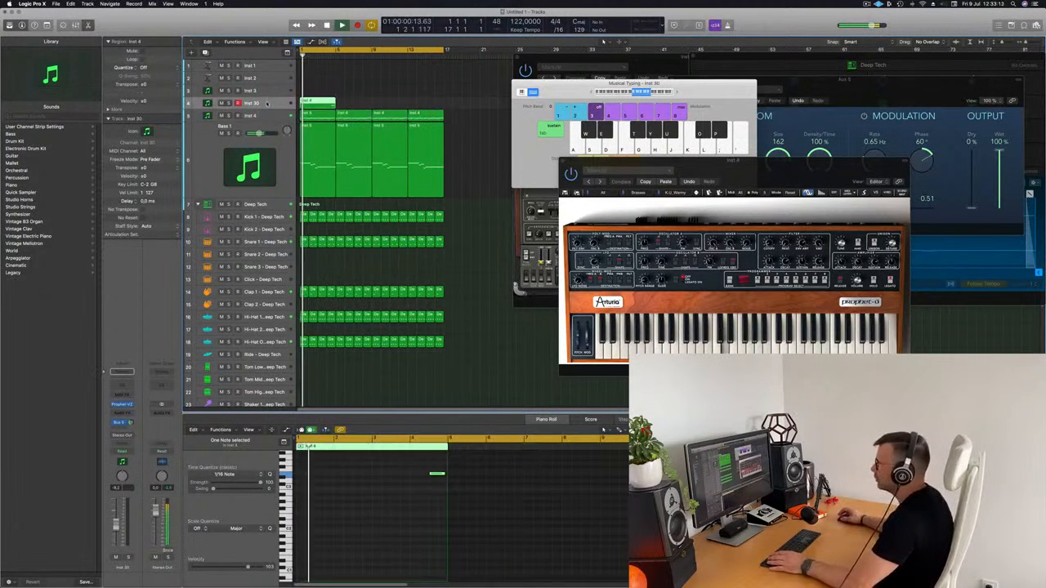
Open the Prophet-V2 on the Inst 30 track and choose a different preset while the loop plays.
{"action": "key", "text": "space"}
{"action": "key", "text": "space"}
{"action": "left_click", "coordinate": [122, 405]}
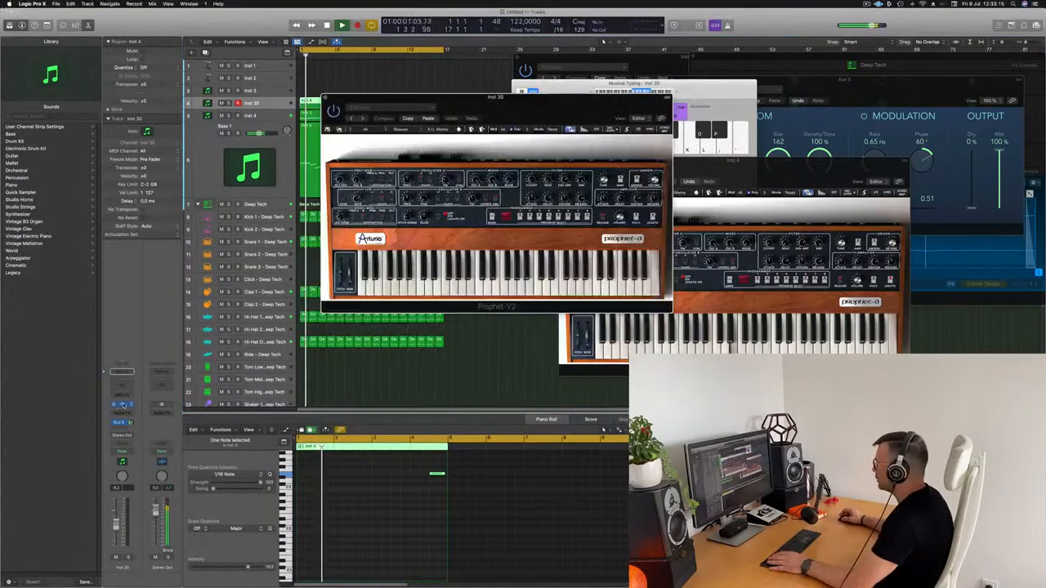
{"action": "left_click_drag", "start_coordinate": [464, 100], "coordinate": [541, 195]}
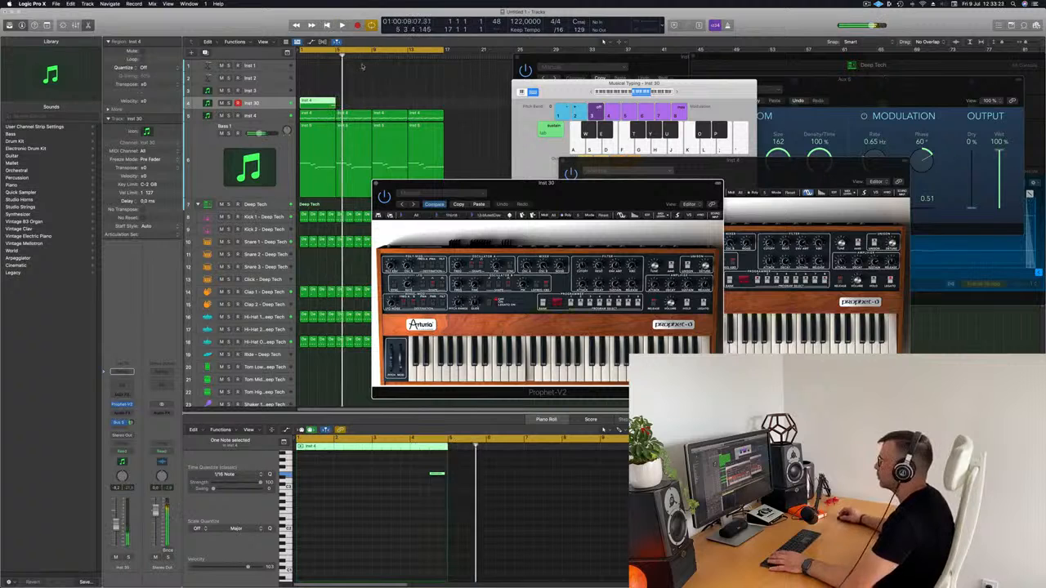
Audition Prophet-V2 presets on Inst 30 around its long note during playback and settle on PercussiveOrgan.
{"action": "left_click", "coordinate": [329, 55]}
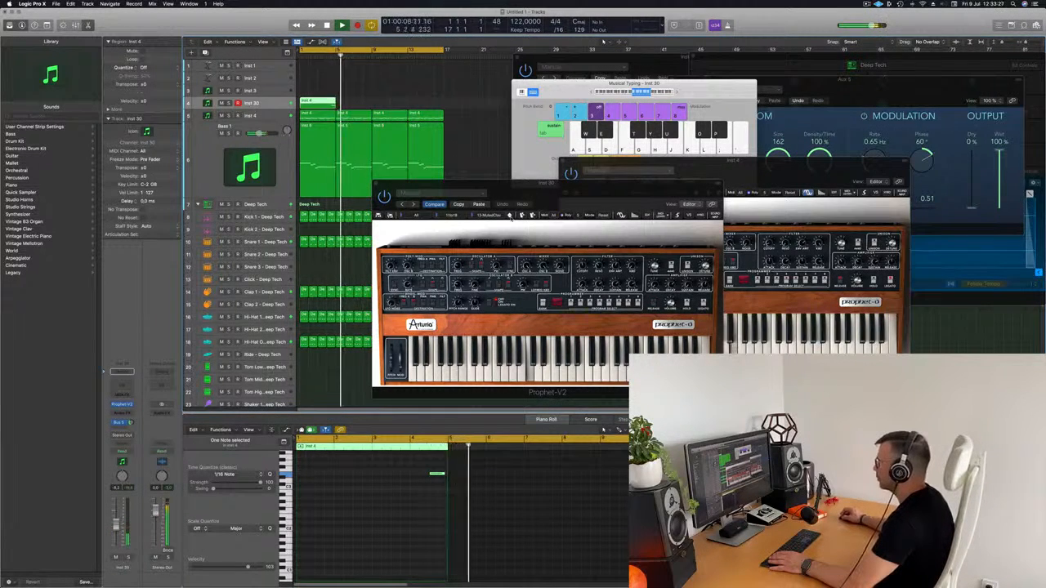
{"action": "left_click", "coordinate": [510, 215]}
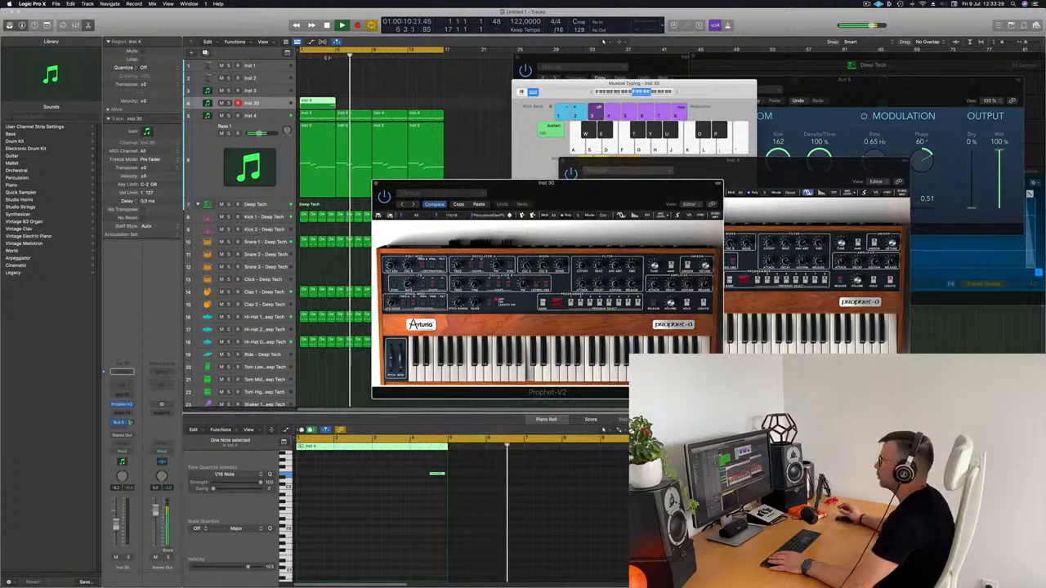
{"action": "left_click", "coordinate": [328, 57]}
{"action": "left_click_drag", "start_coordinate": [562, 186], "coordinate": [543, 155]}
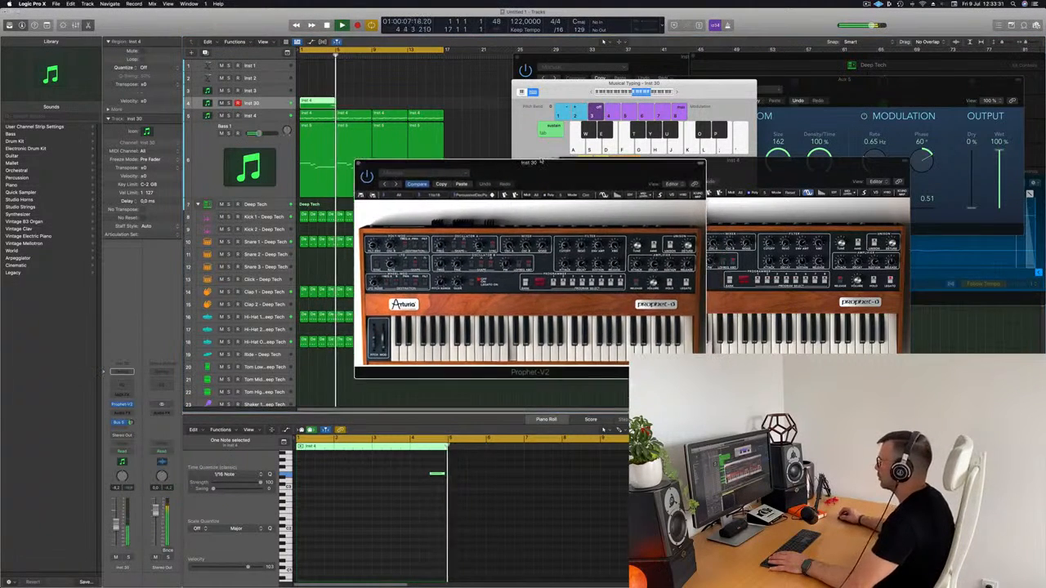
{"action": "left_click", "coordinate": [329, 55]}
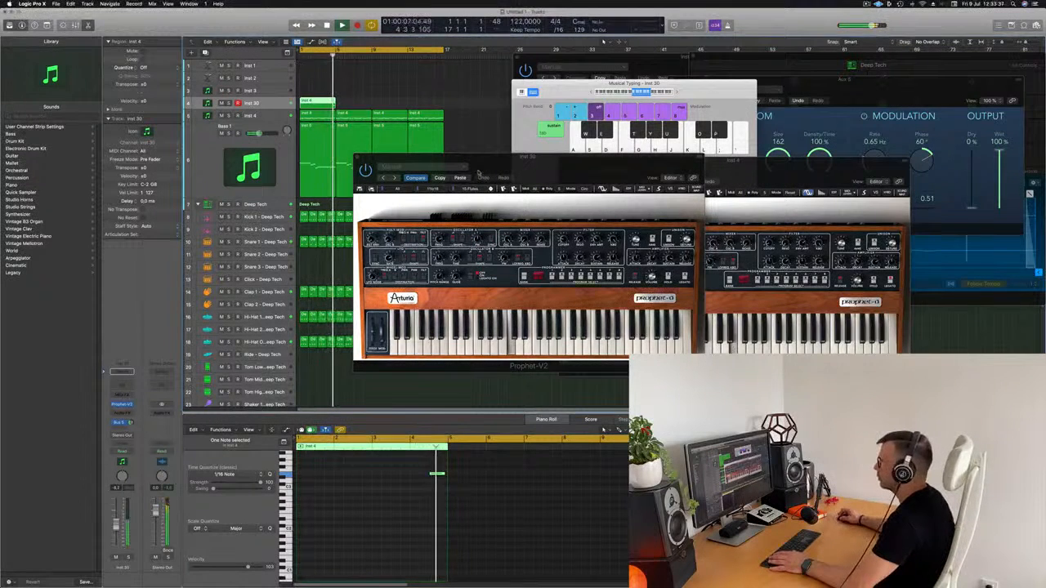
{"action": "left_click_drag", "start_coordinate": [480, 173], "coordinate": [395, 152]}
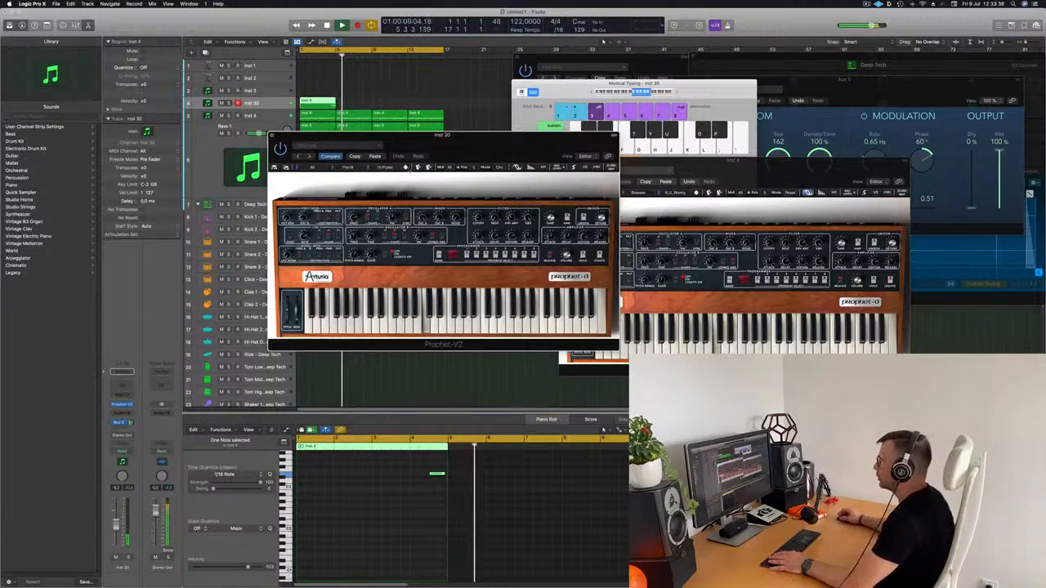
{"action": "left_click_drag", "start_coordinate": [452, 146], "coordinate": [581, 141]}
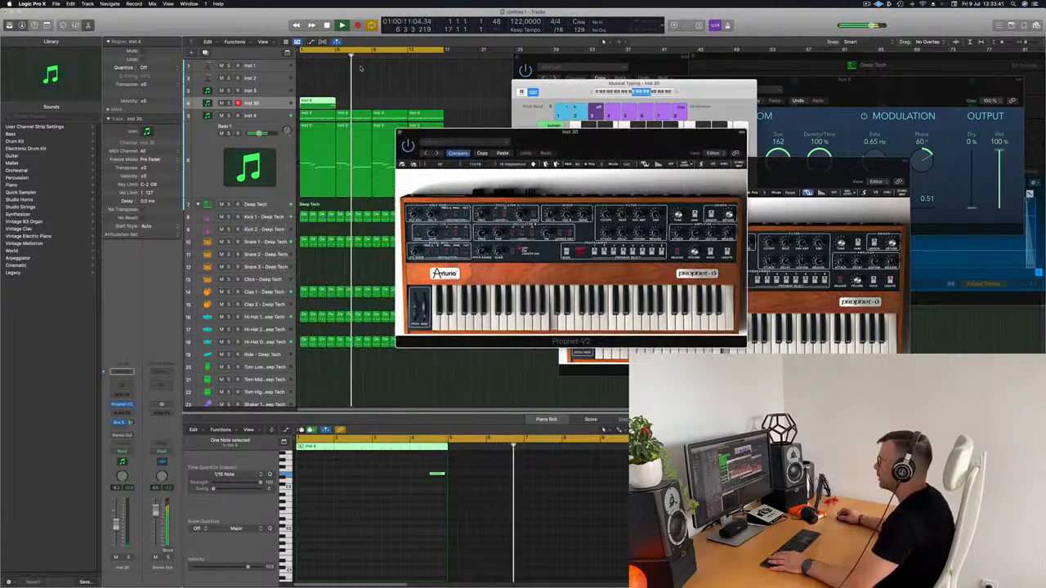
{"action": "left_click", "coordinate": [329, 56]}
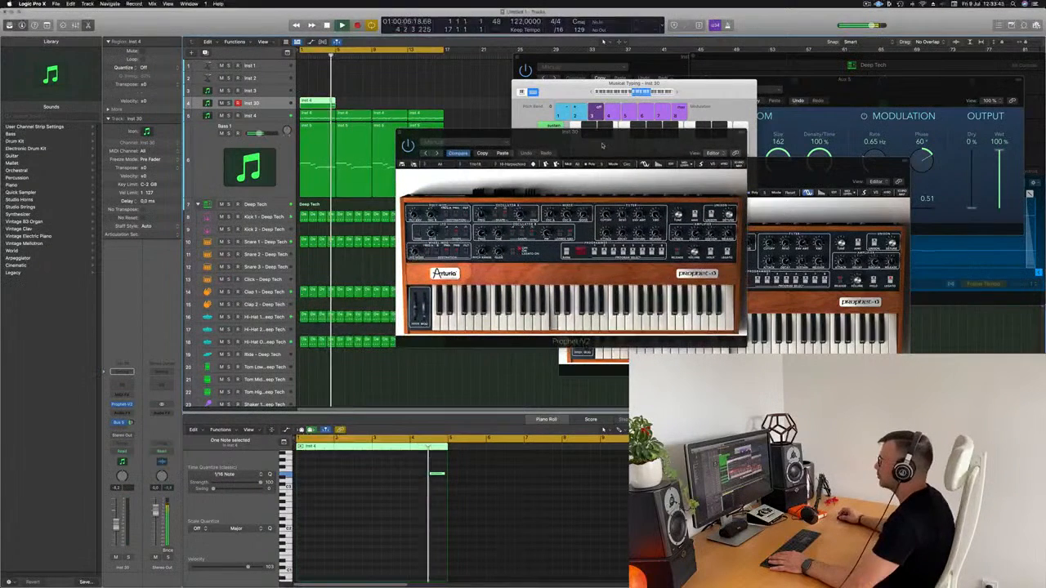
{"action": "left_click_drag", "start_coordinate": [582, 153], "coordinate": [510, 210]}
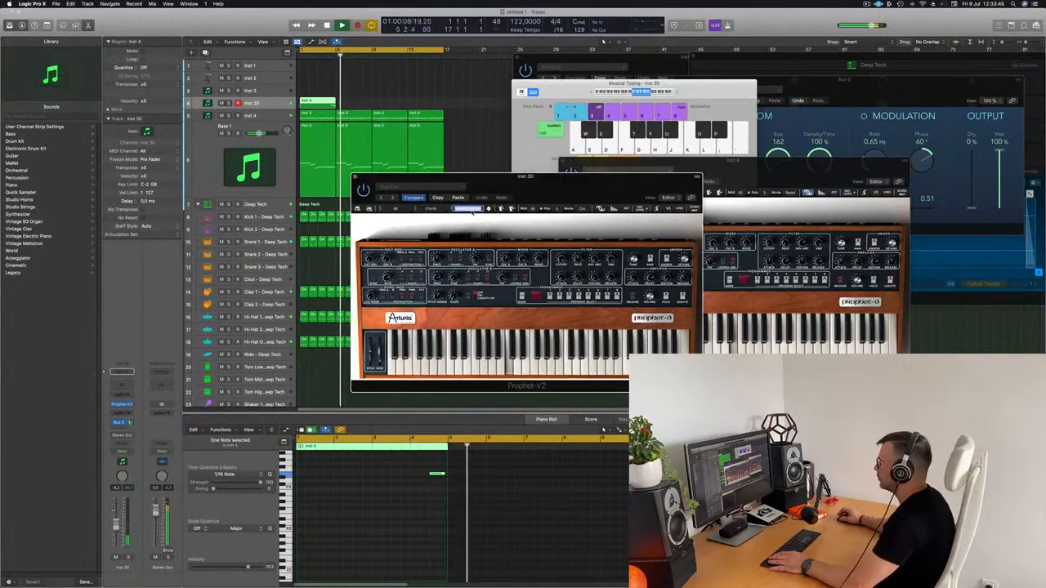
{"action": "left_click", "coordinate": [457, 209]}
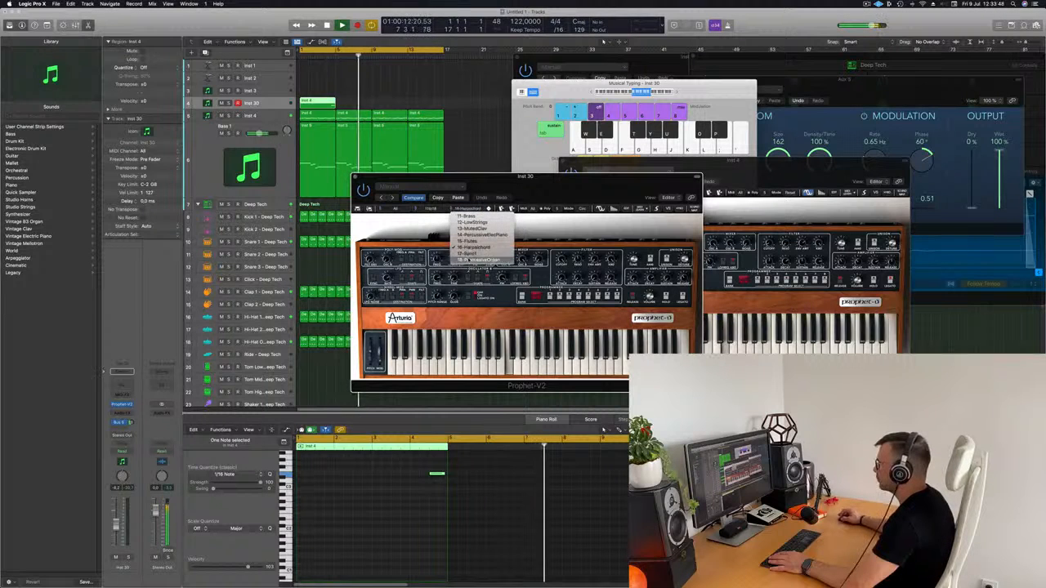
{"action": "left_click", "coordinate": [480, 260]}
Repeat the four-bar region on the Inst 30 track three times so it fills all 16 bars.
{"action": "key", "text": "space"}
{"action": "key", "text": "space"}
{"action": "left_click", "coordinate": [316, 104]}
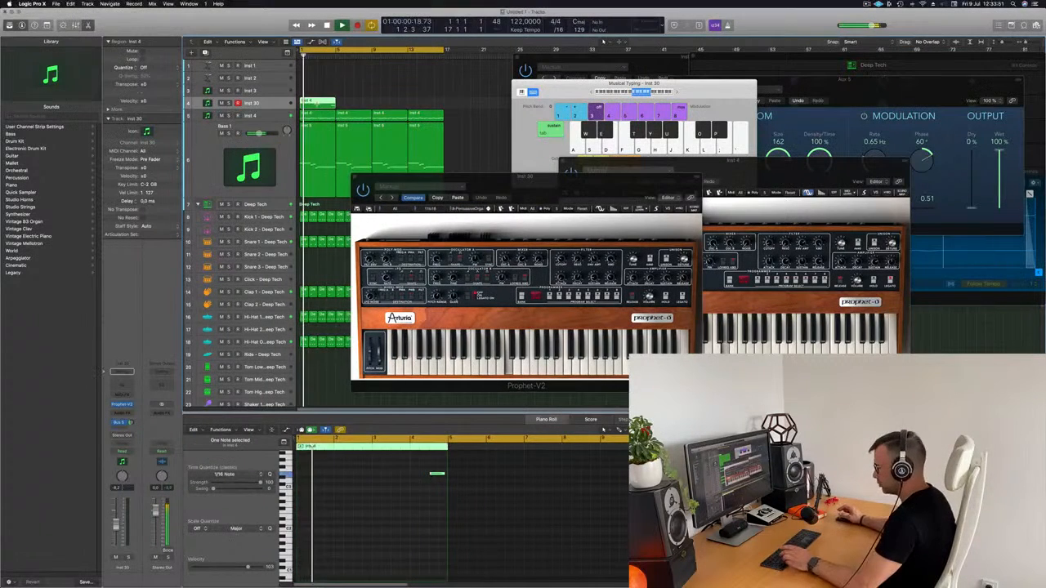
{"action": "key", "text": "super+r"}
{"action": "key", "text": "super+r"}
{"action": "key", "text": "super+r"}
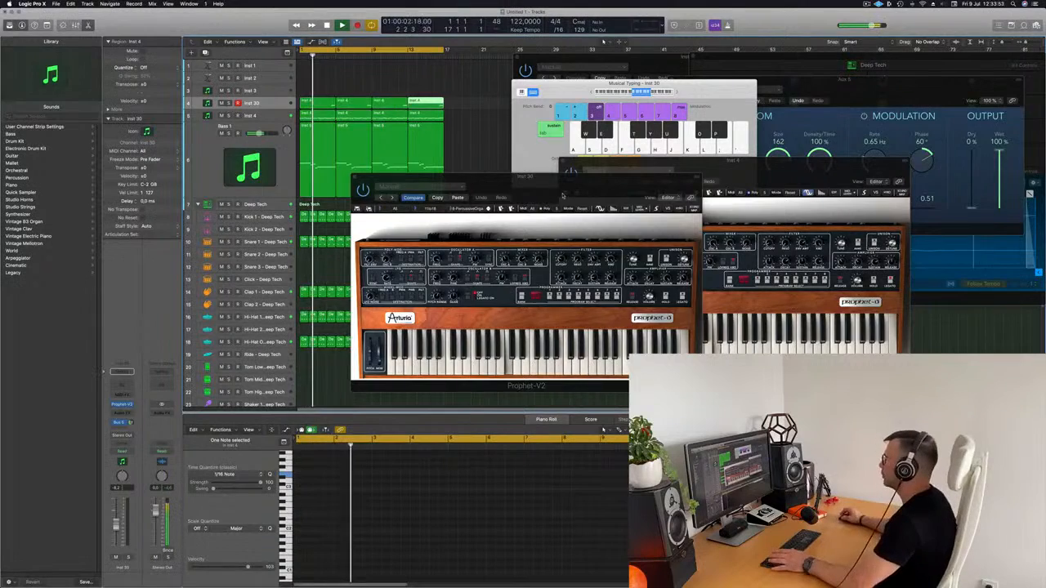
{"action": "left_click_drag", "start_coordinate": [563, 194], "coordinate": [642, 229]}
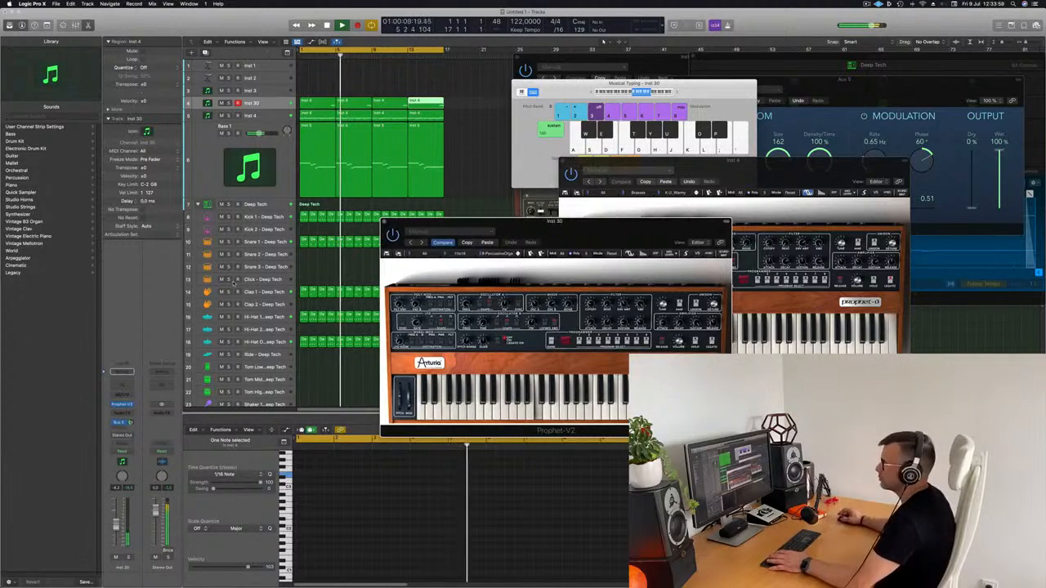
{"action": "left_click", "coordinate": [131, 405]}
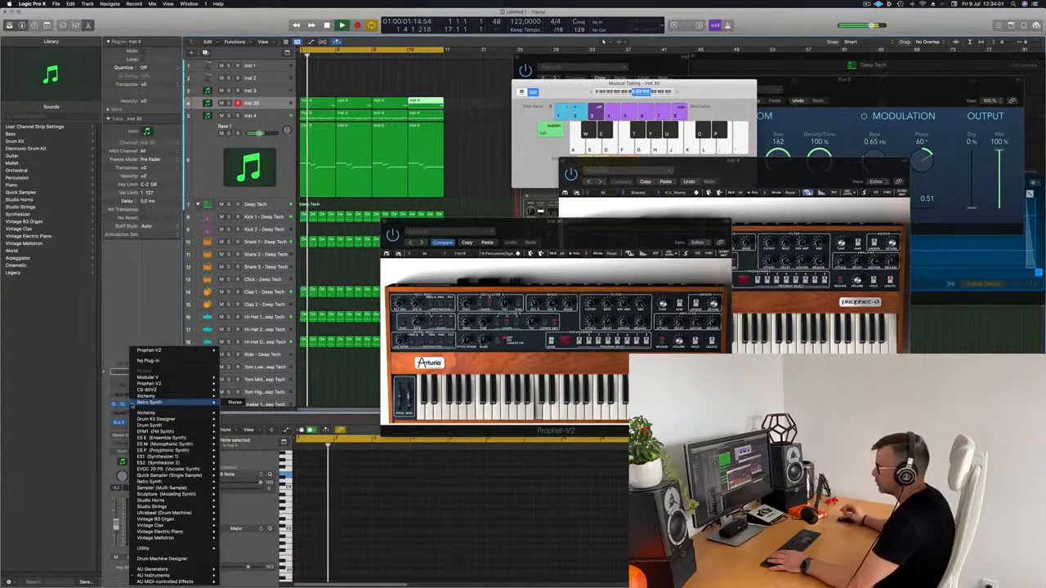
{"action": "mouse_move", "coordinate": [144, 451]}
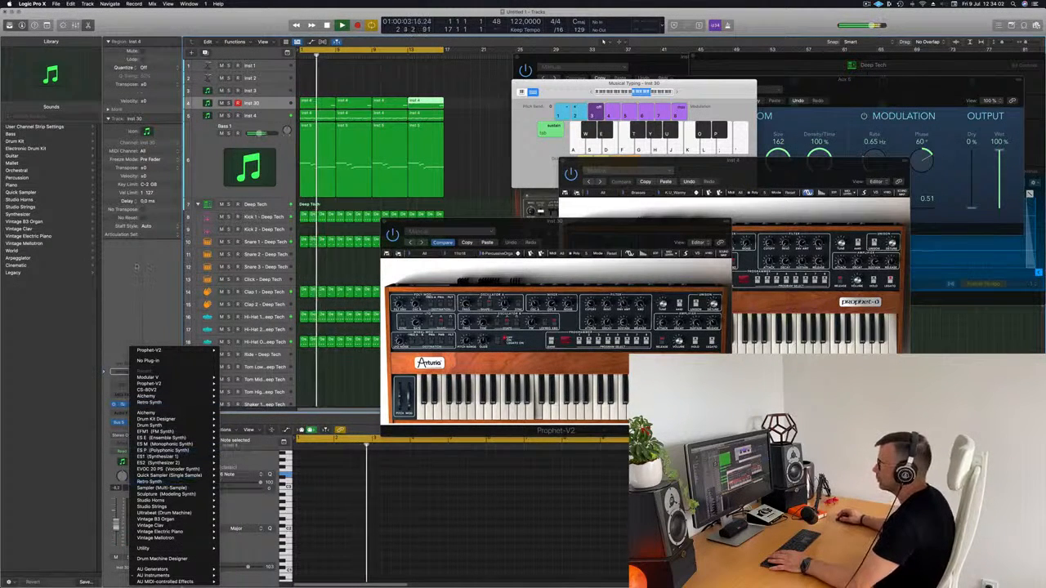
{"action": "left_click", "coordinate": [259, 91]}
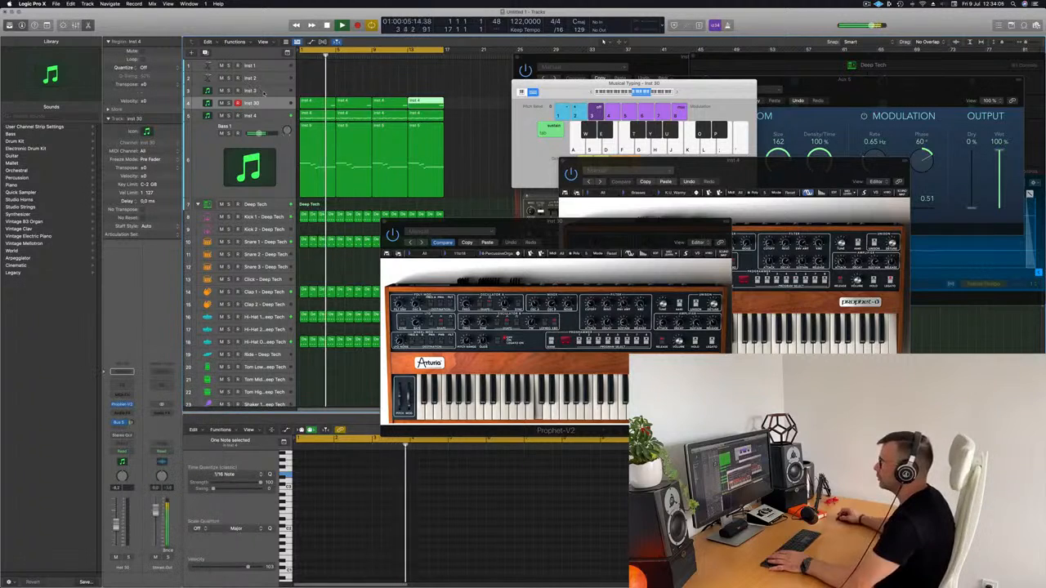
Move all four regions from the Inst 30 track up to the Inst 3 track.
{"action": "left_click", "coordinate": [264, 92]}
{"action": "key", "text": "space"}
{"action": "left_click_drag", "start_coordinate": [323, 84], "coordinate": [439, 102]}
{"action": "left_click_drag", "start_coordinate": [328, 98], "coordinate": [328, 87]}
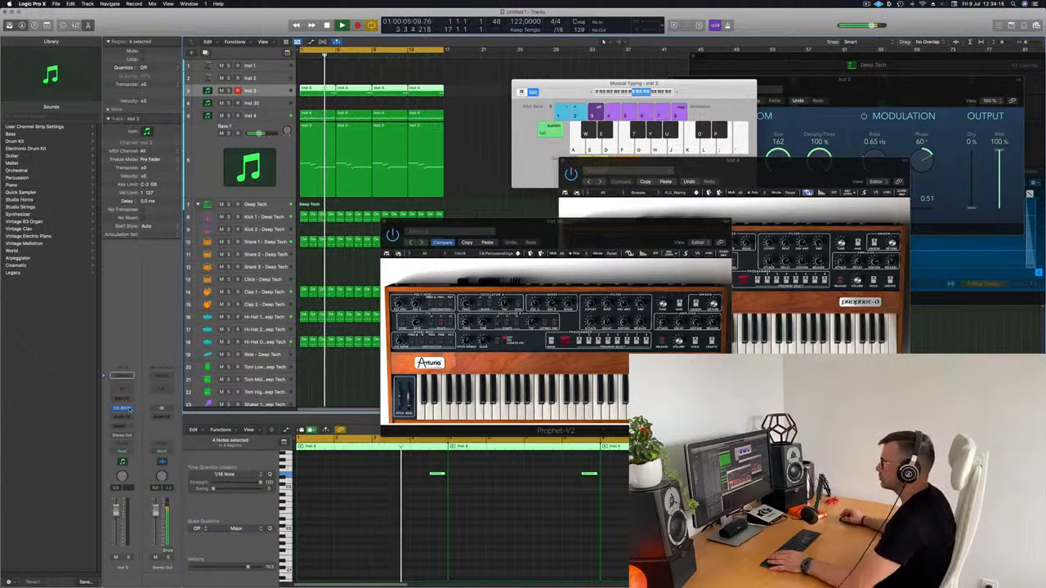
Open the CS-80V2 on the Inst 3 track and step through its pad presets while the loop plays.
{"action": "left_click", "coordinate": [128, 409]}
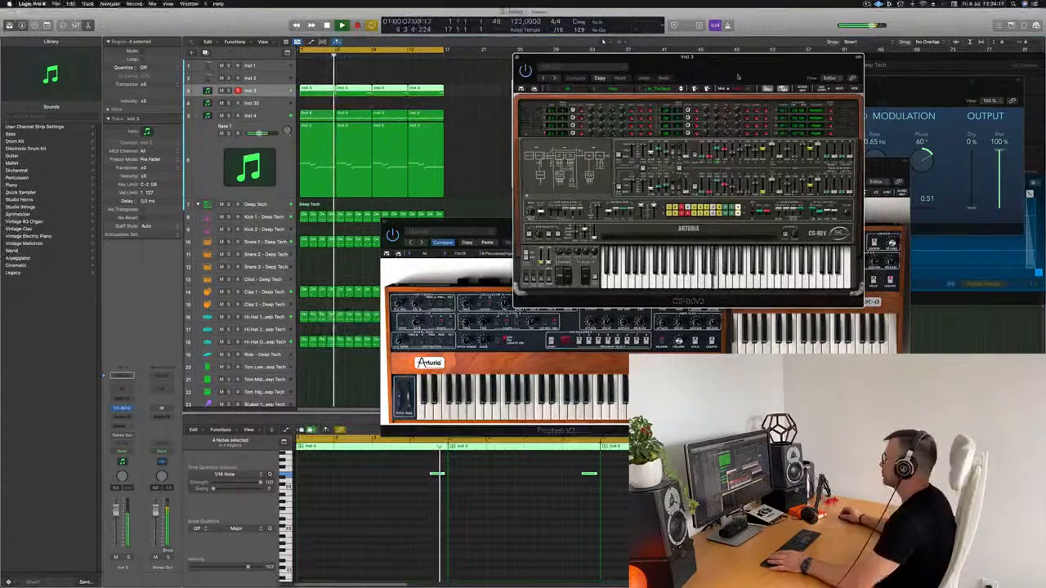
{"action": "left_click_drag", "start_coordinate": [734, 75], "coordinate": [669, 184]}
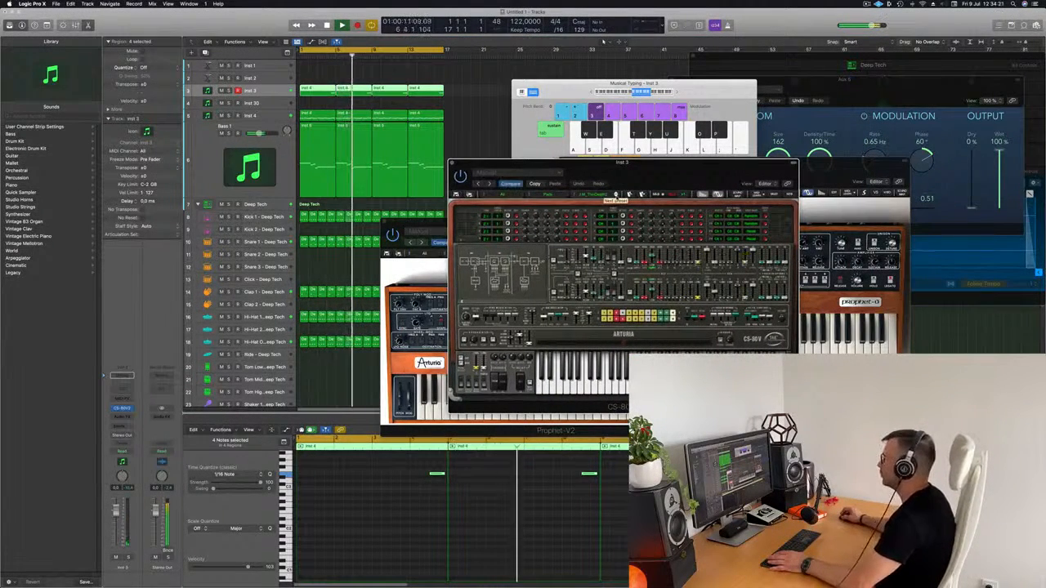
{"action": "left_click", "coordinate": [616, 194]}
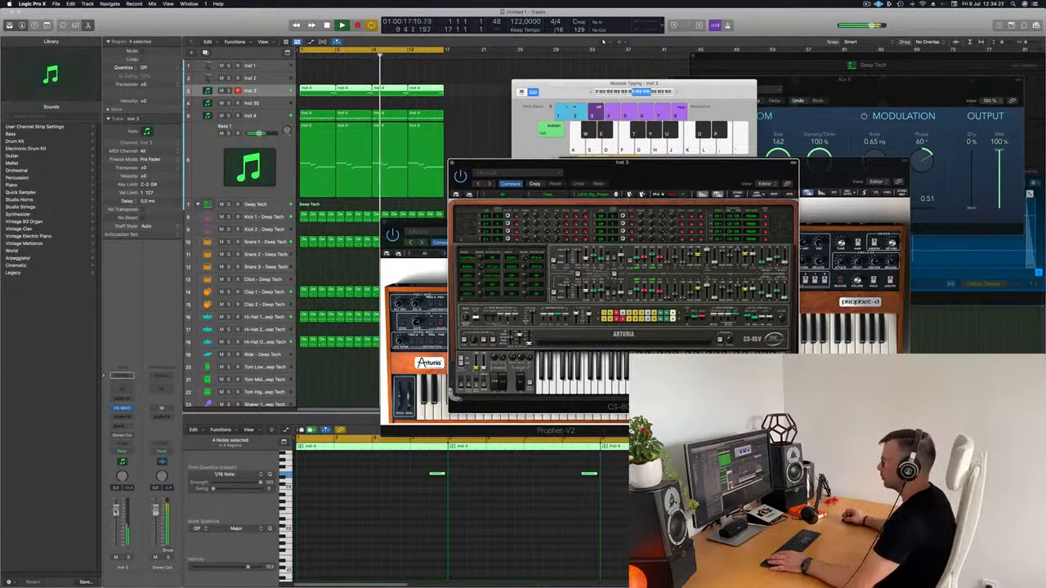
{"action": "left_click", "coordinate": [382, 531]}
{"action": "key", "text": "Return"}
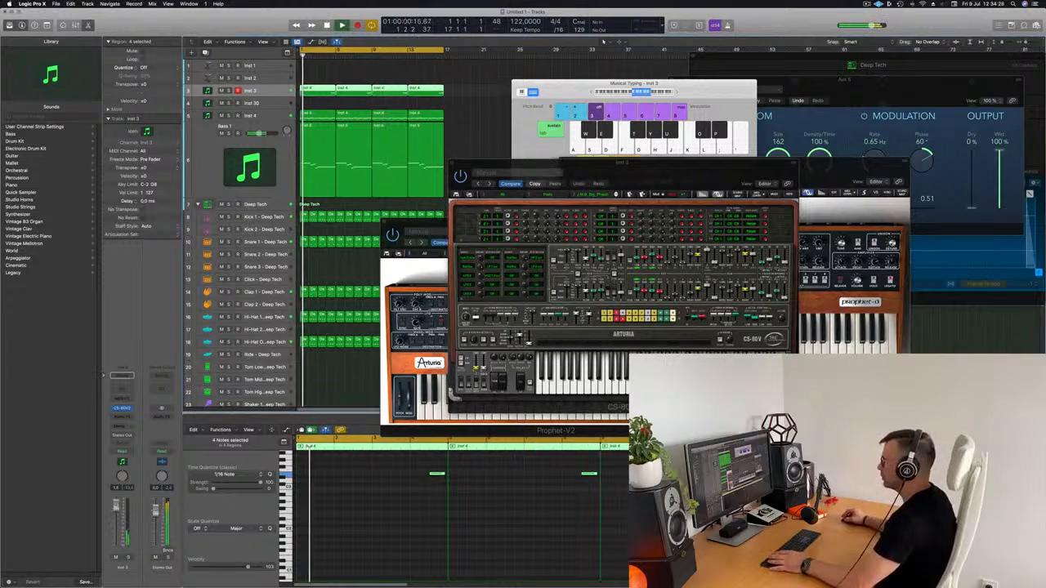
{"action": "left_click", "coordinate": [383, 531]}
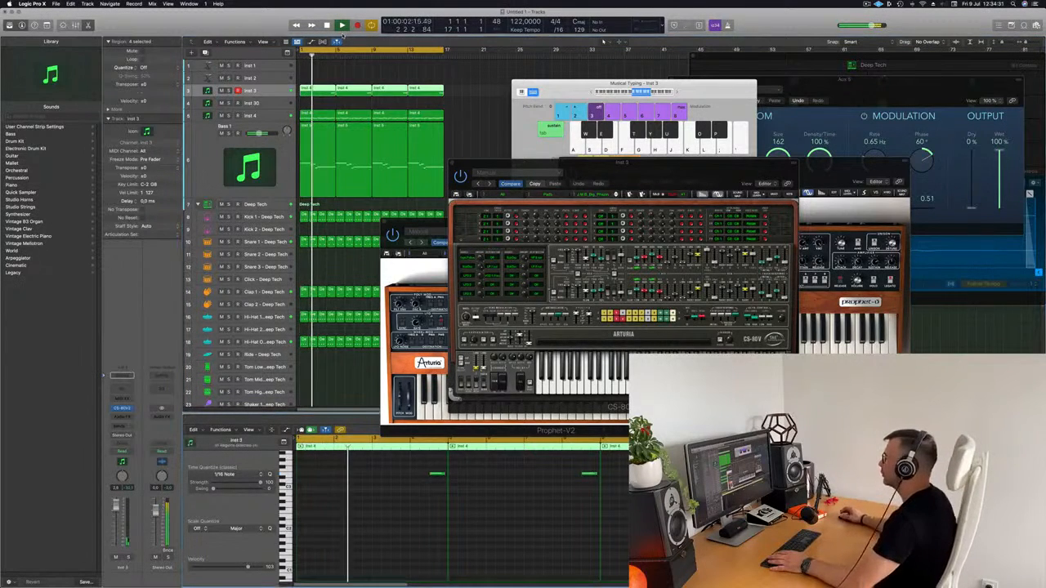
{"action": "left_click_drag", "start_coordinate": [731, 166], "coordinate": [695, 232]}
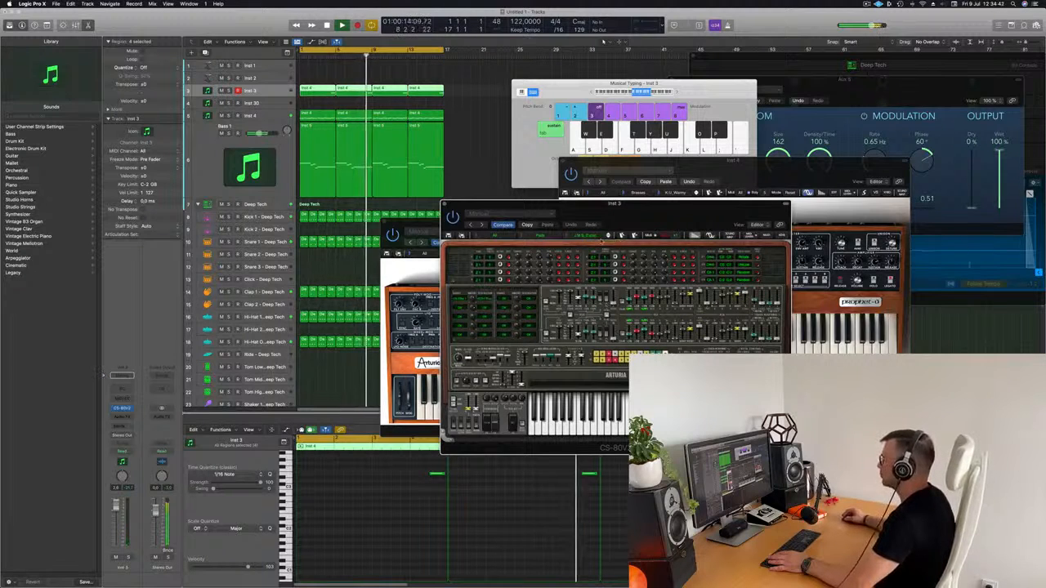
{"action": "left_click", "coordinate": [610, 236]}
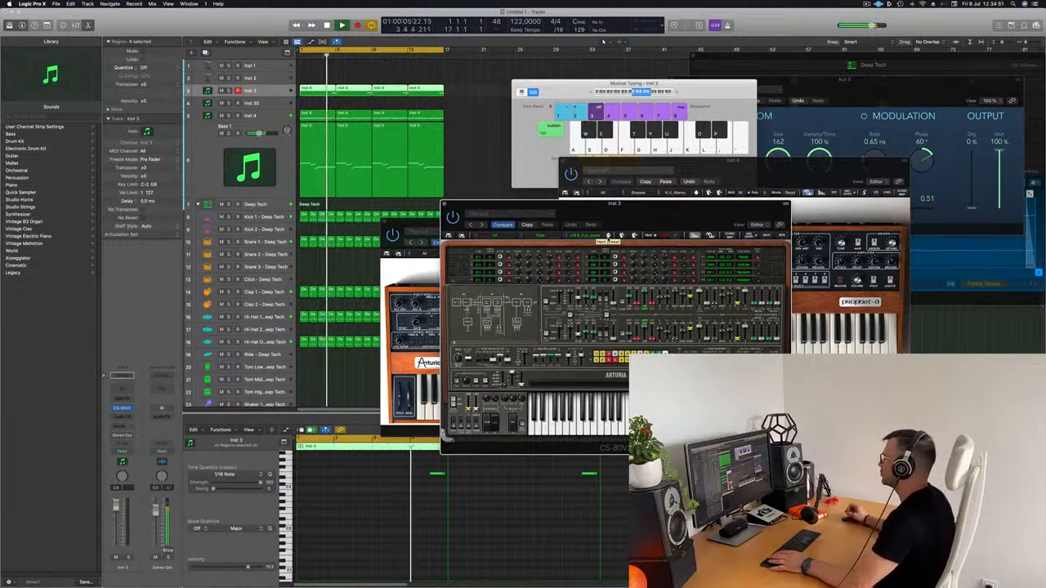
{"action": "left_click", "coordinate": [609, 236]}
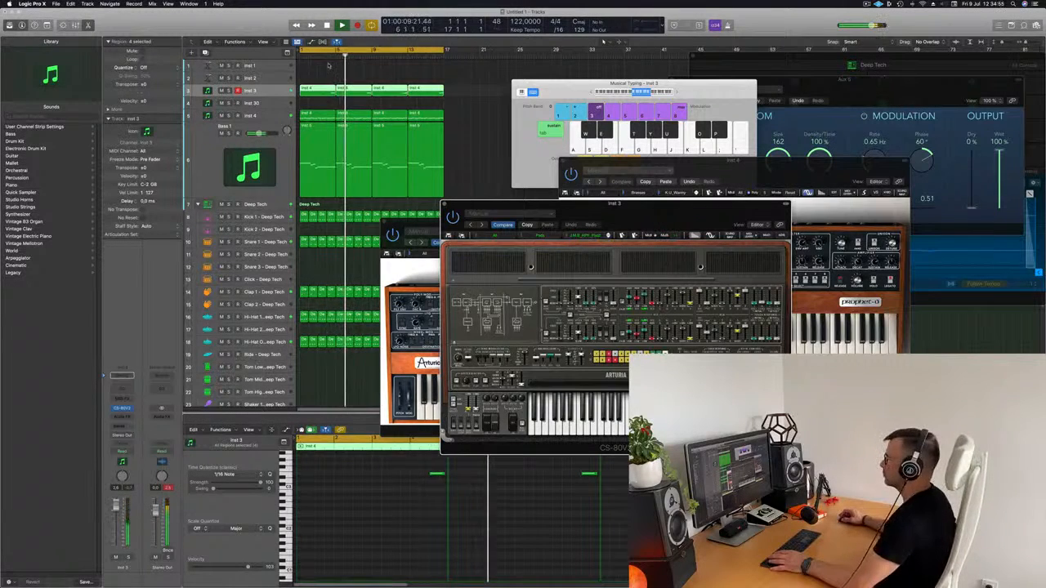
Lower the Inst 3 channel volume to about -14.8 dB and restart playback from the beginning.
{"action": "key", "text": "Return"}
{"action": "left_click_drag", "start_coordinate": [641, 211], "coordinate": [663, 133]}
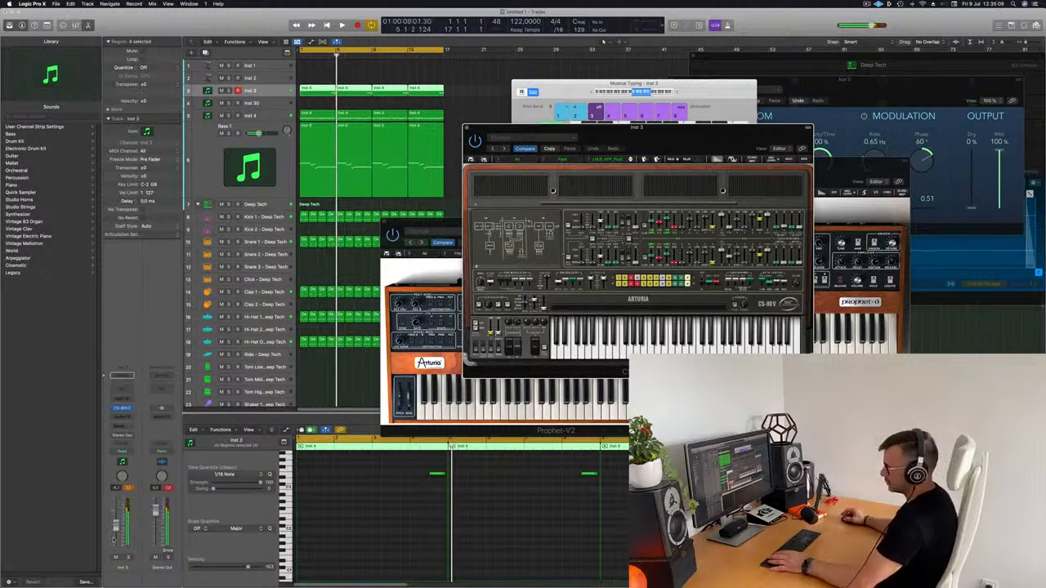
{"action": "left_click_drag", "start_coordinate": [116, 525], "coordinate": [116, 527]}
{"action": "key", "text": "space"}
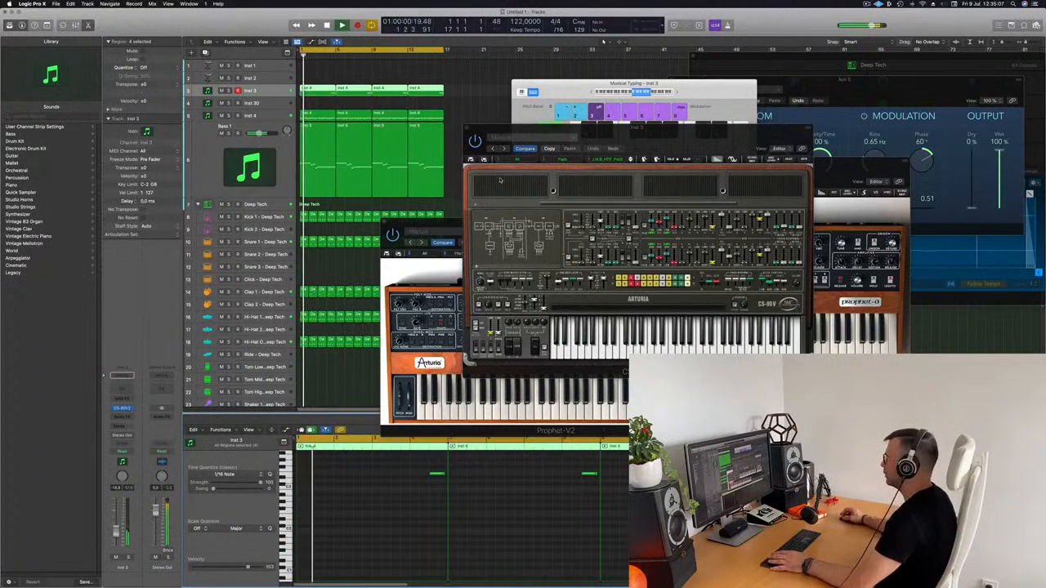
Audition further CS-80V2 pad presets on Inst 3, then switch to a preset from the Keyboard category.
{"action": "left_click", "coordinate": [630, 159]}
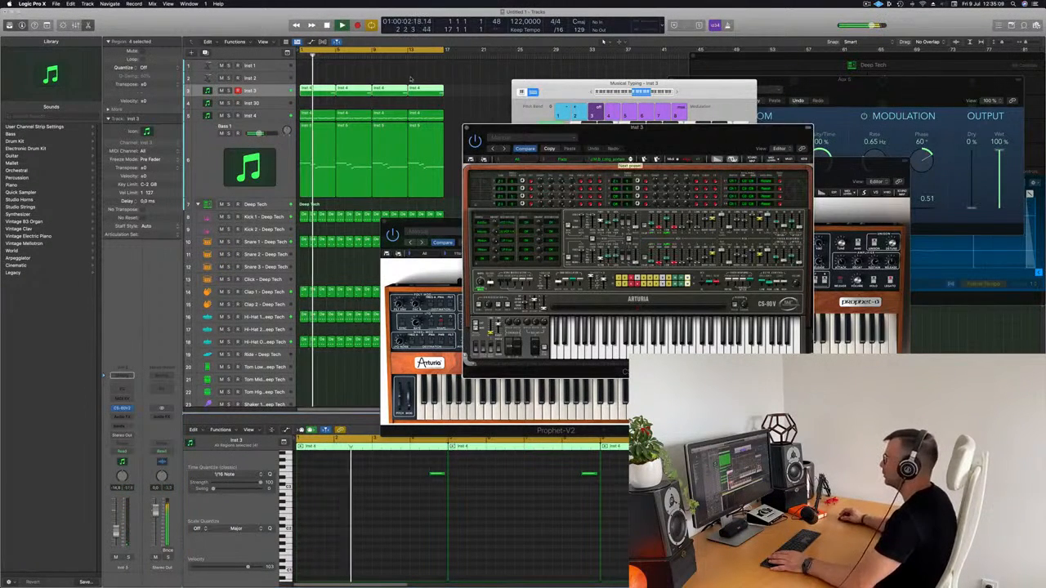
{"action": "left_click_drag", "start_coordinate": [607, 134], "coordinate": [586, 118]}
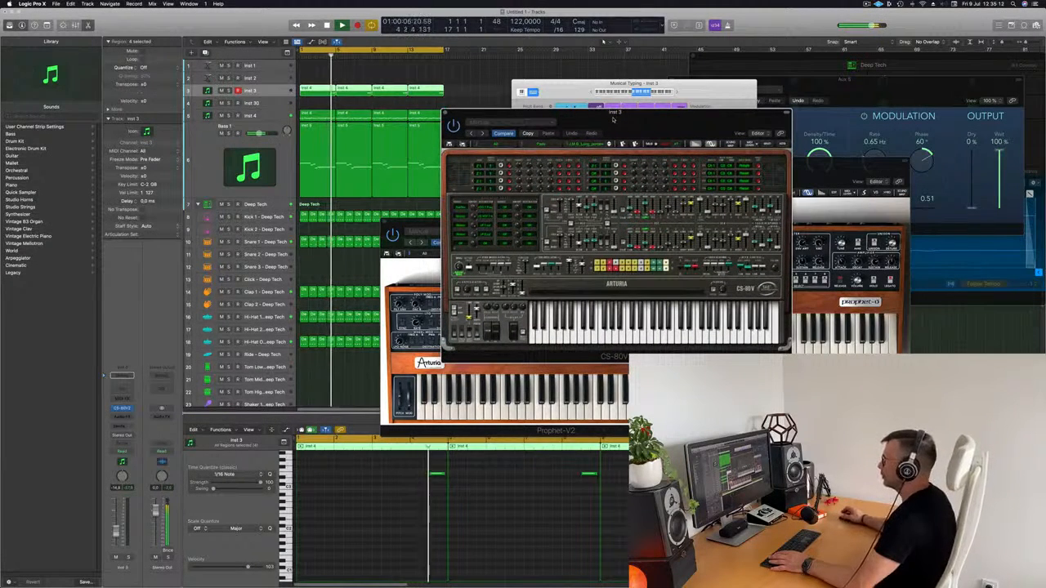
{"action": "left_click_drag", "start_coordinate": [613, 119], "coordinate": [596, 135]}
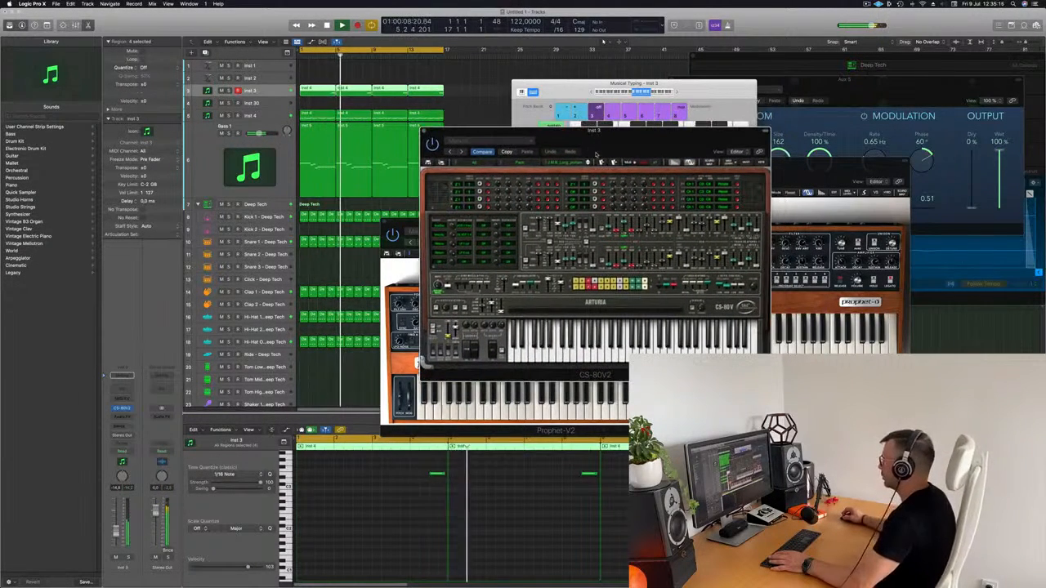
{"action": "left_click", "coordinate": [588, 163]}
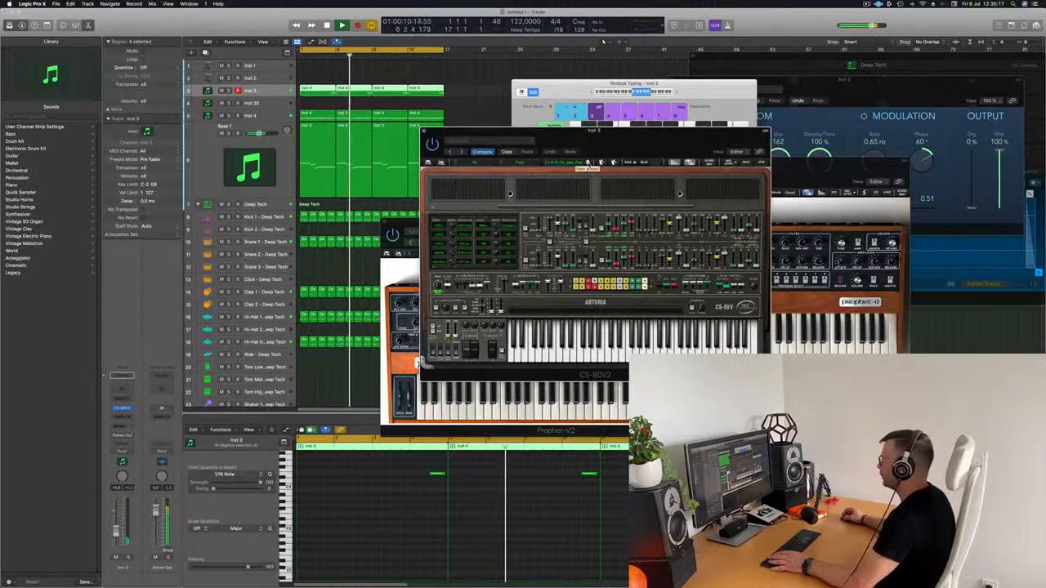
{"action": "left_click", "coordinate": [587, 162]}
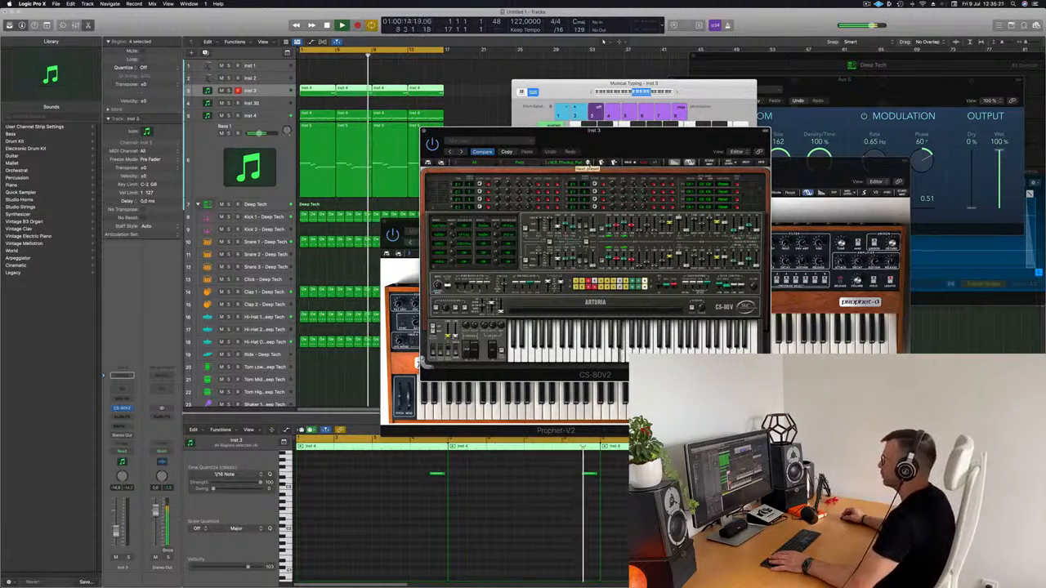
{"action": "left_click", "coordinate": [587, 162]}
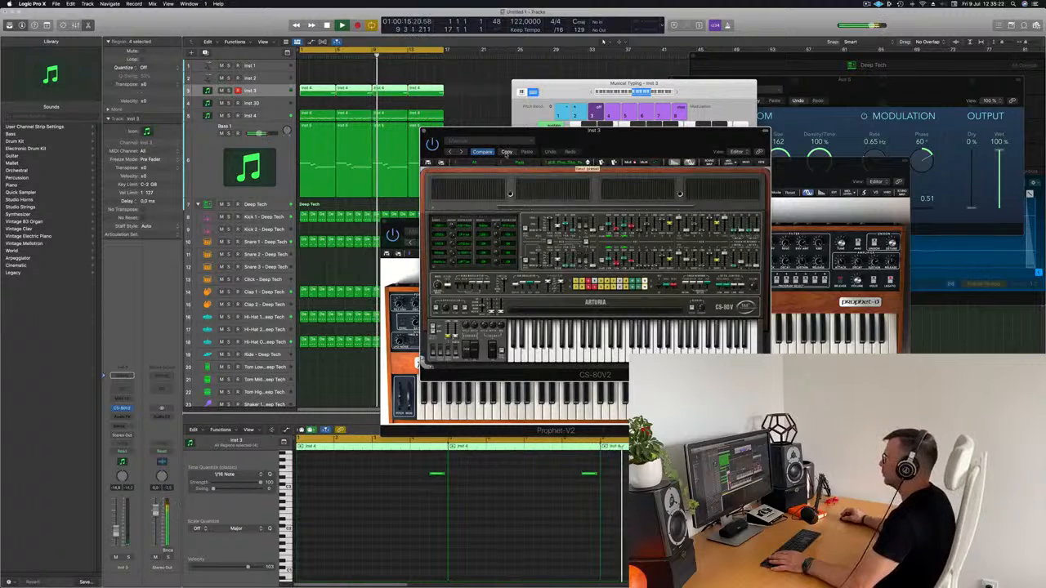
{"action": "left_click", "coordinate": [501, 162]}
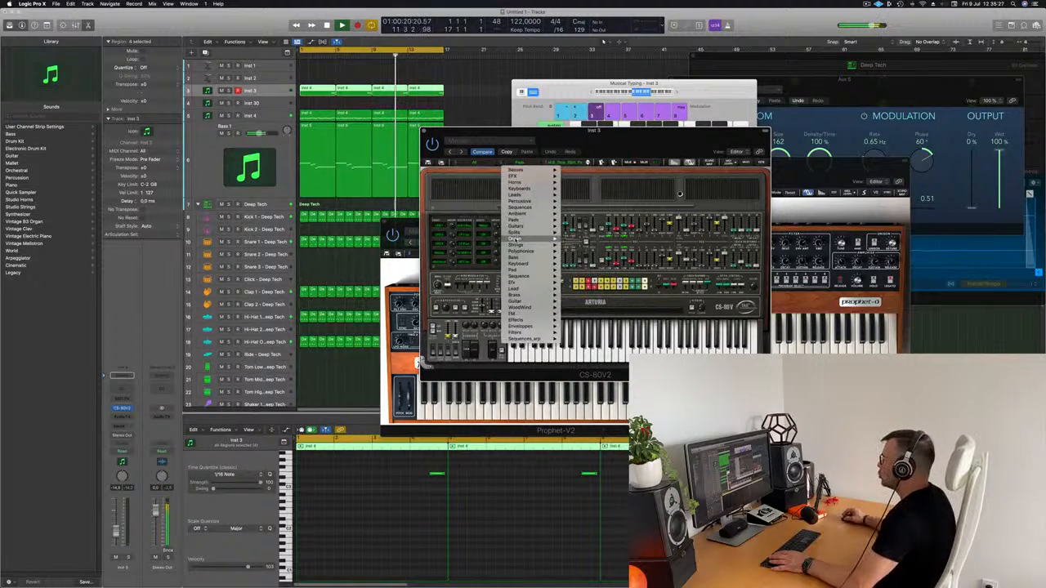
{"action": "mouse_move", "coordinate": [514, 257]}
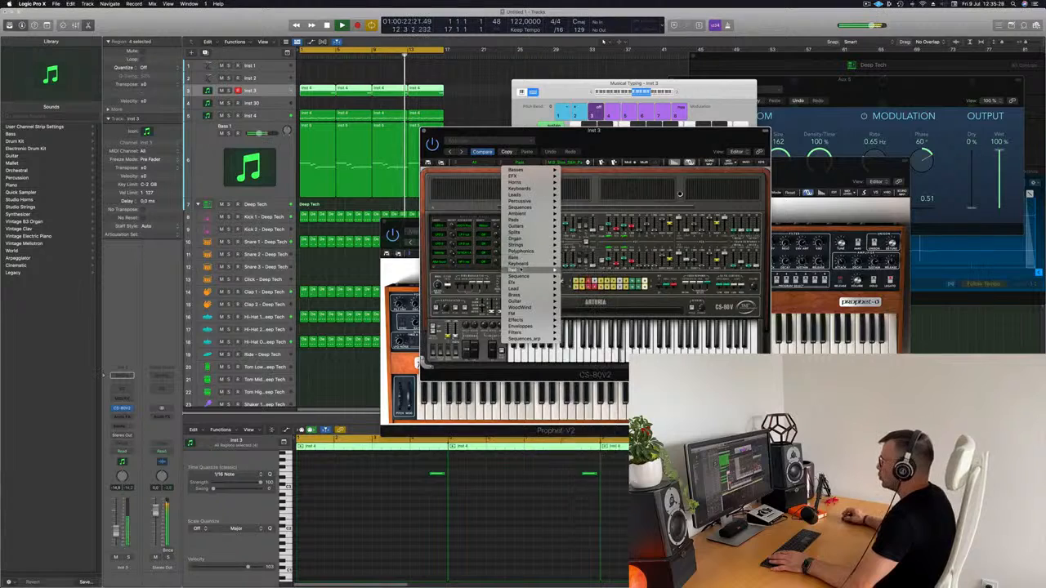
{"action": "left_click", "coordinate": [583, 263]}
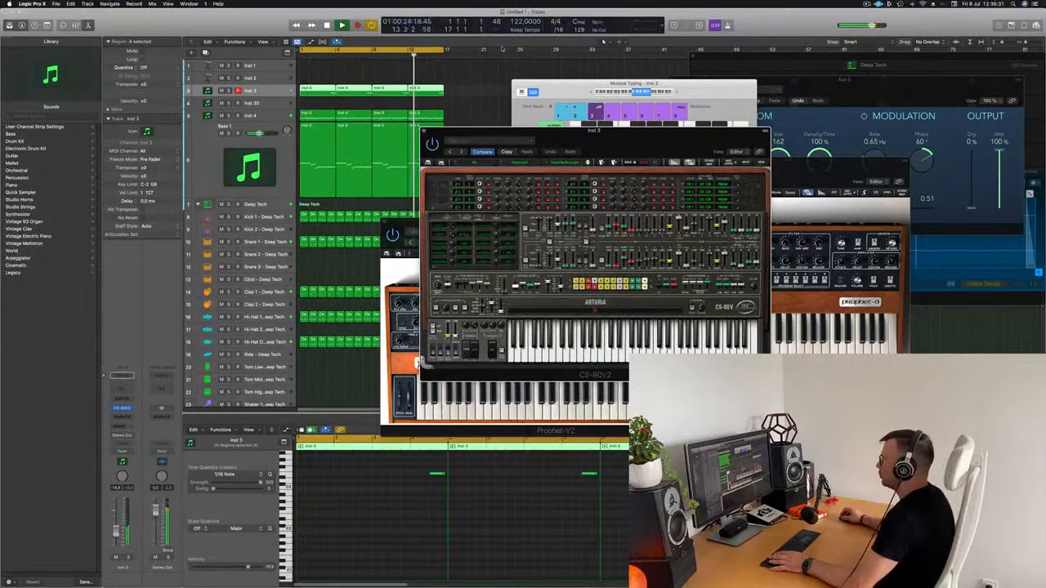
Step through further Keyboard presets of the CS-80V2 while the loop plays, keep the last one, and close the instrument window.
{"action": "key", "text": "space"}
{"action": "left_click", "coordinate": [328, 56]}
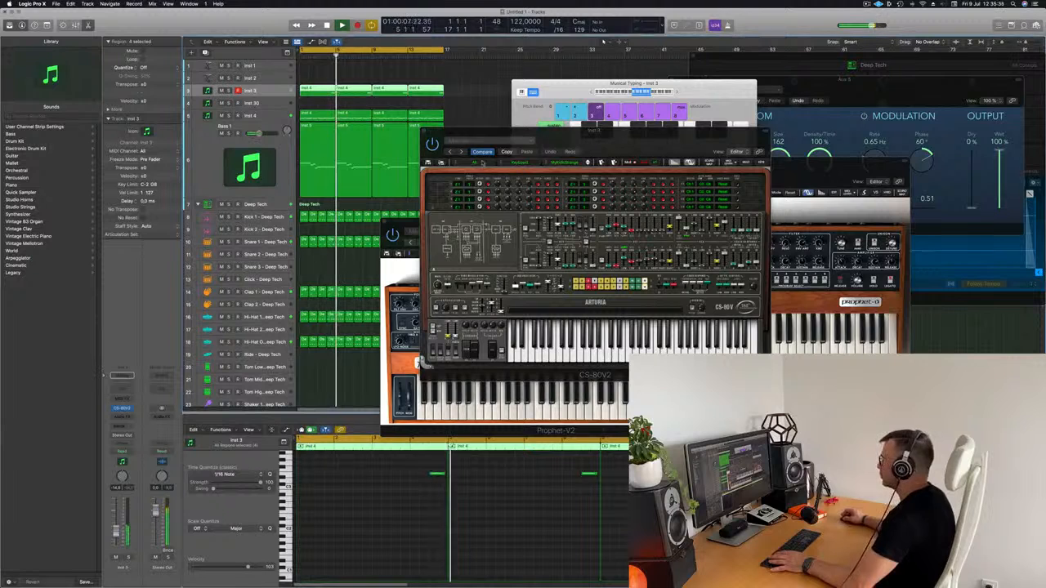
{"action": "left_click", "coordinate": [587, 163]}
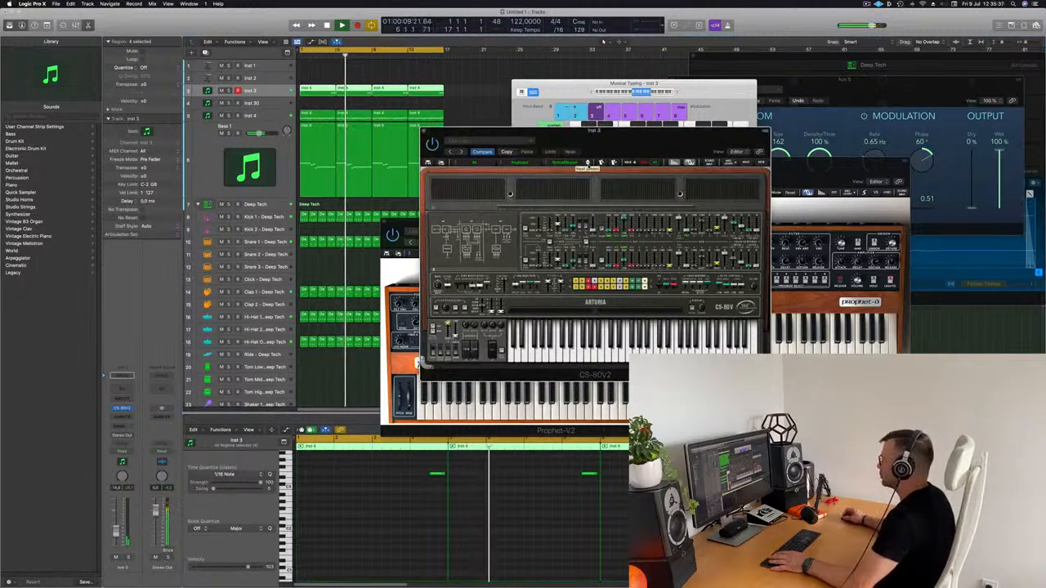
{"action": "left_click", "coordinate": [587, 163]}
{"action": "key", "text": "space"}
{"action": "key", "text": "space"}
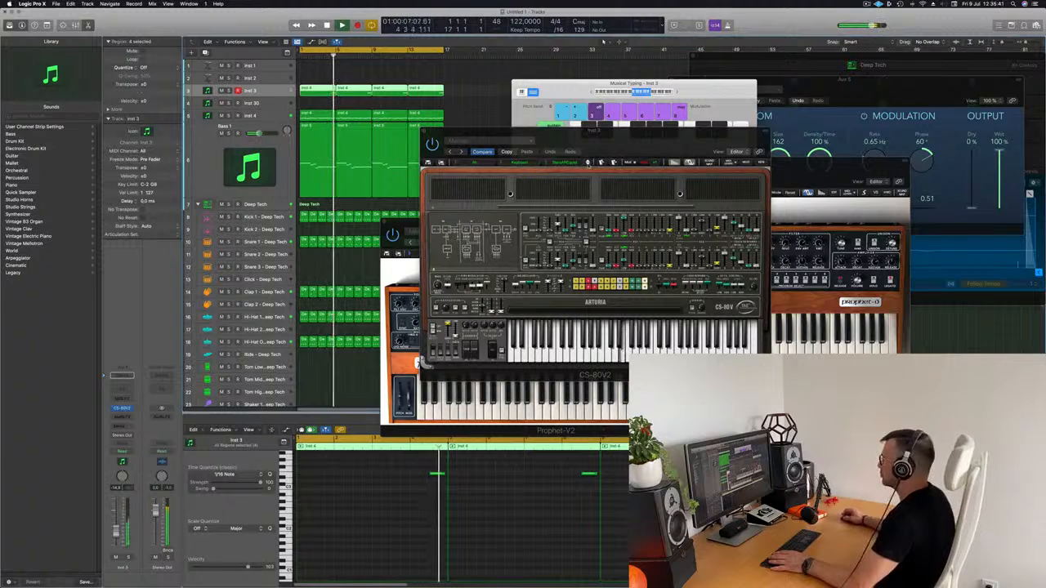
{"action": "left_click", "coordinate": [588, 163]}
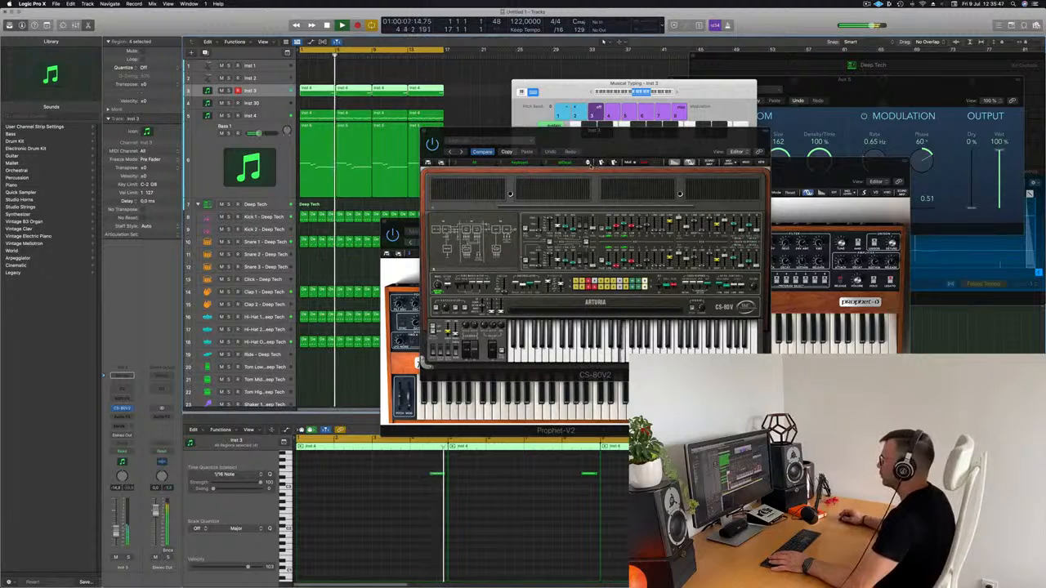
{"action": "mouse_move", "coordinate": [619, 142]}
{"action": "left_mouse_down"}
{"action": "mouse_move", "coordinate": [660, 136]}
{"action": "mouse_move", "coordinate": [623, 146]}
{"action": "left_mouse_up"}
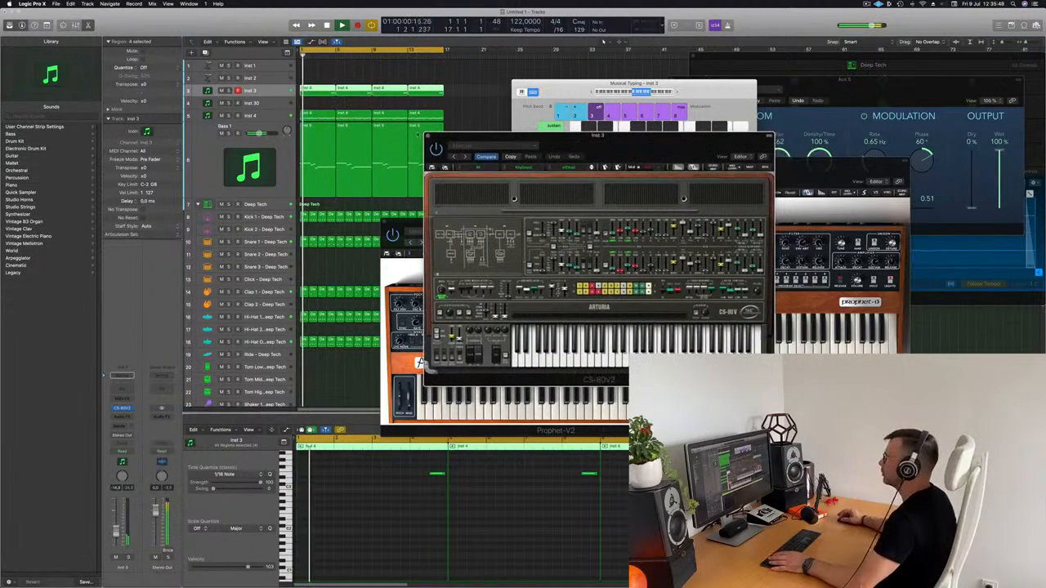
{"action": "left_click", "coordinate": [426, 137]}
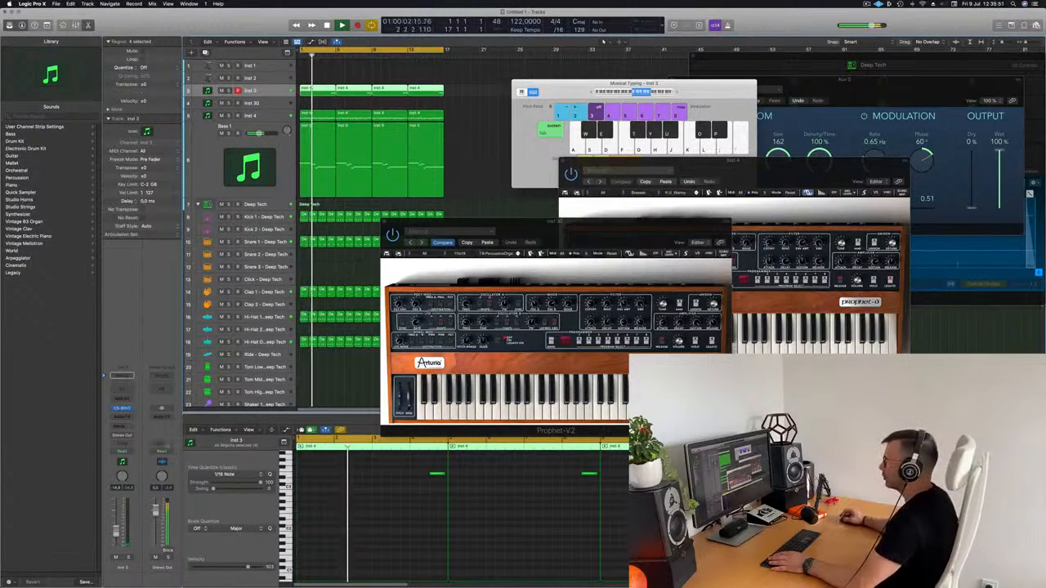
Transpose all notes in the four Inst 3 regions down one octave.
{"action": "left_click", "coordinate": [422, 534]}
{"action": "key", "text": "super+a"}
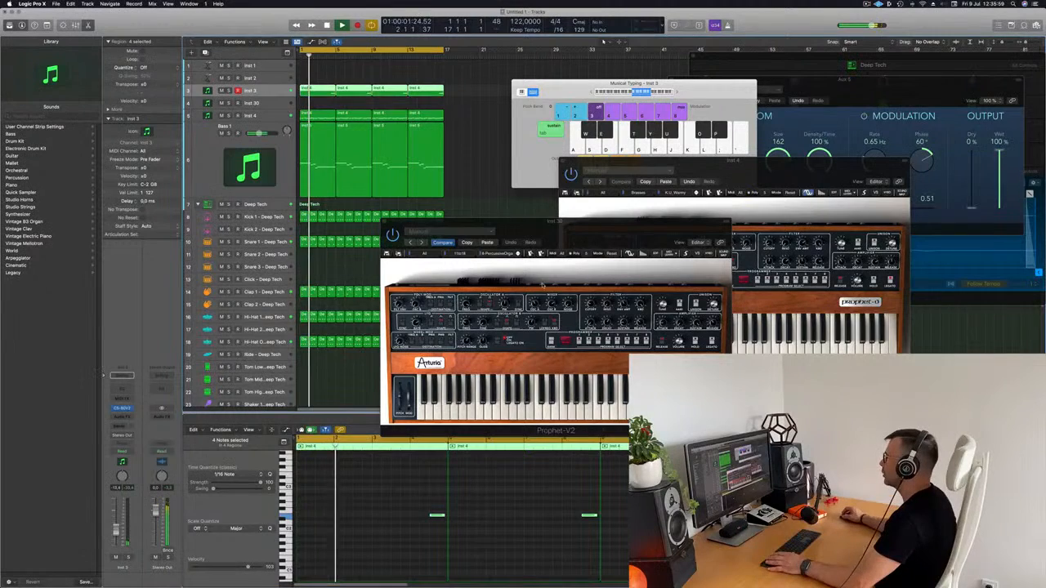
Close the Inst 30 Prophet-V2 window and move the Inst 4 Prophet-V2 window clear of the musical typing keyboard.
{"action": "left_click_drag", "start_coordinate": [384, 227], "coordinate": [363, 226]}
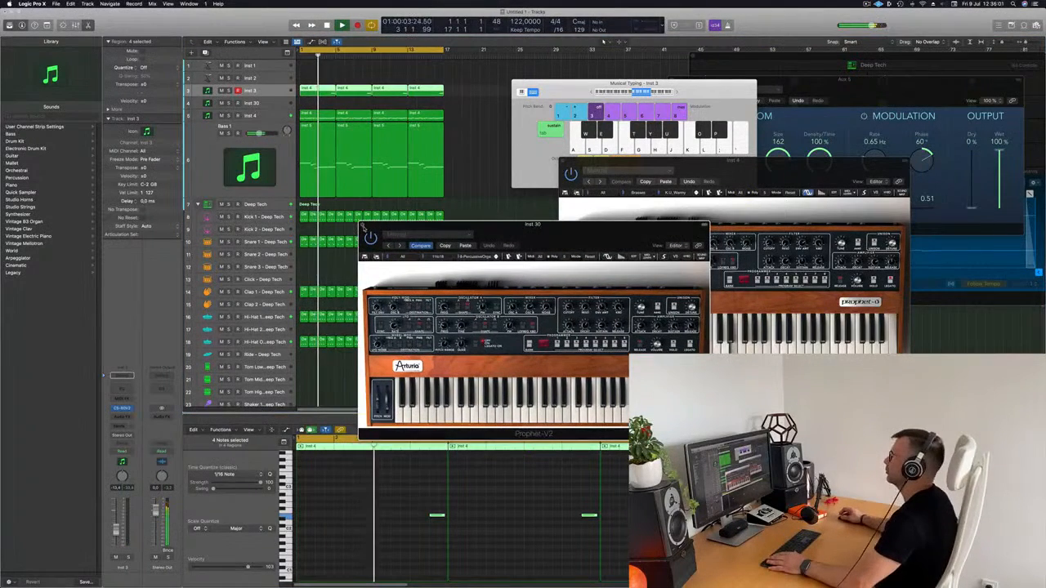
{"action": "left_click", "coordinate": [365, 224]}
{"action": "left_click_drag", "start_coordinate": [733, 164], "coordinate": [643, 181]}
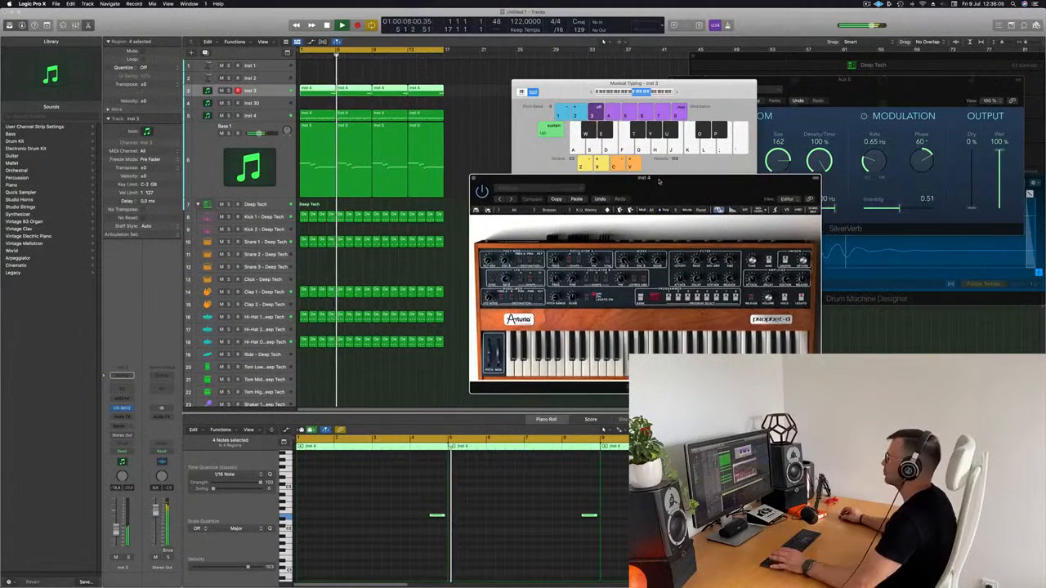
{"action": "left_click", "coordinate": [578, 103]}
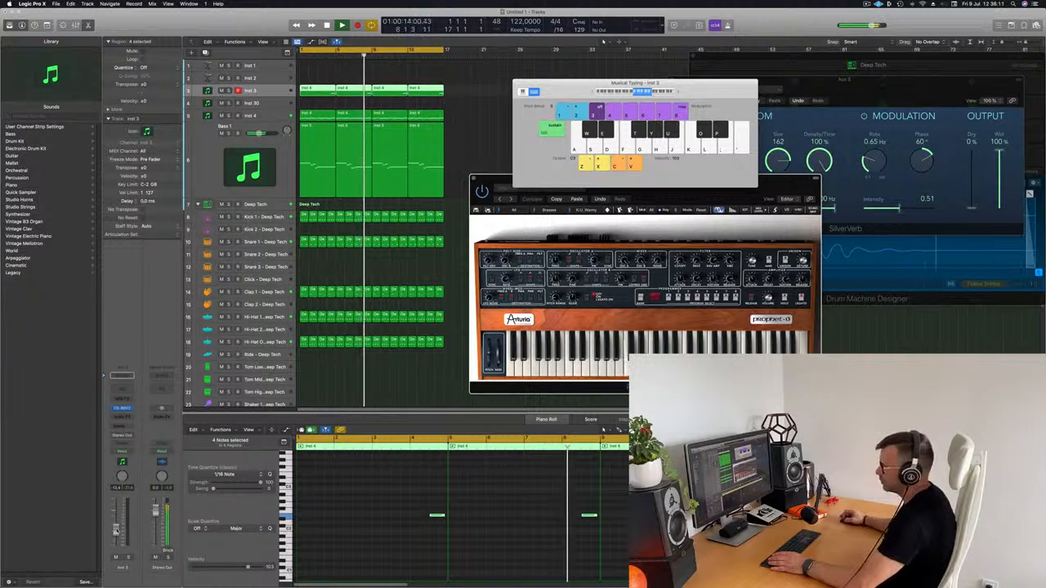
Add a send from the Inst 3 channel to Bus 5, which feeds the SilverVerb reverb on Aux 5.
{"action": "left_click", "coordinate": [122, 426]}
{"action": "mouse_move", "coordinate": [122, 436]}
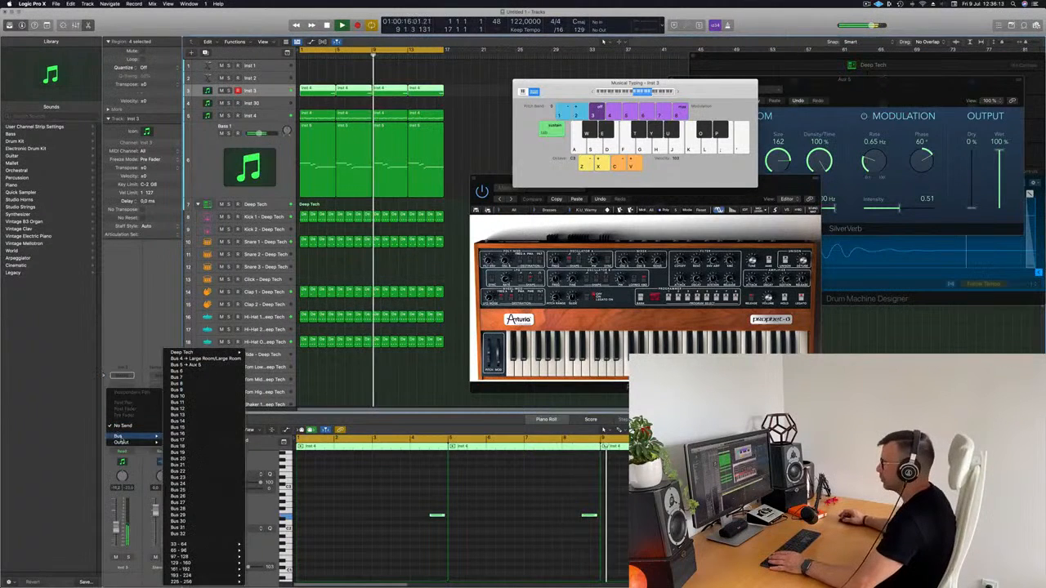
{"action": "left_click", "coordinate": [190, 378]}
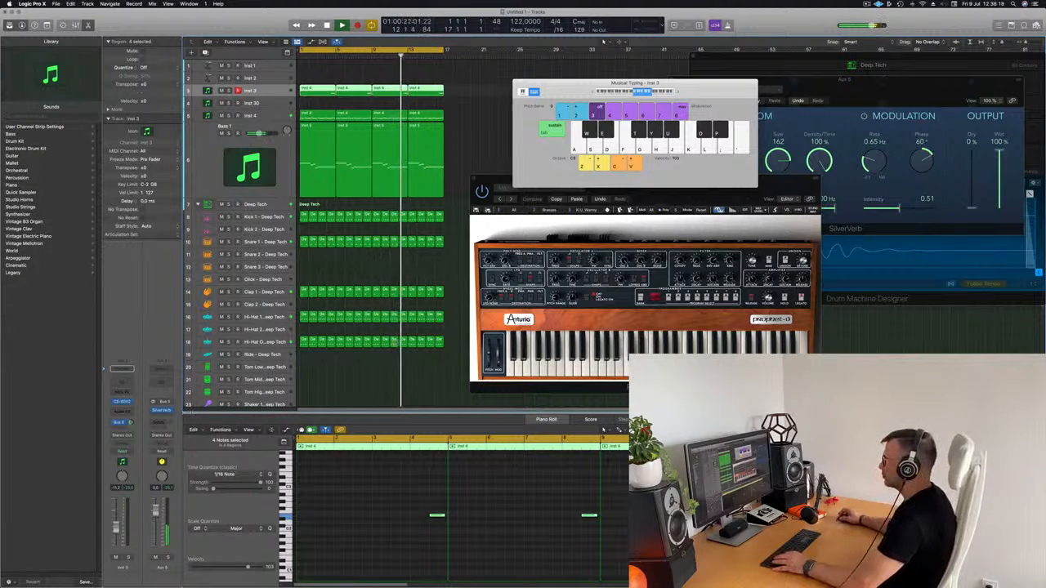
Hide the musical typing keyboard and show the mixer, moving the Inst 4 Prophet-V2 window out of its way.
{"action": "left_click", "coordinate": [364, 373]}
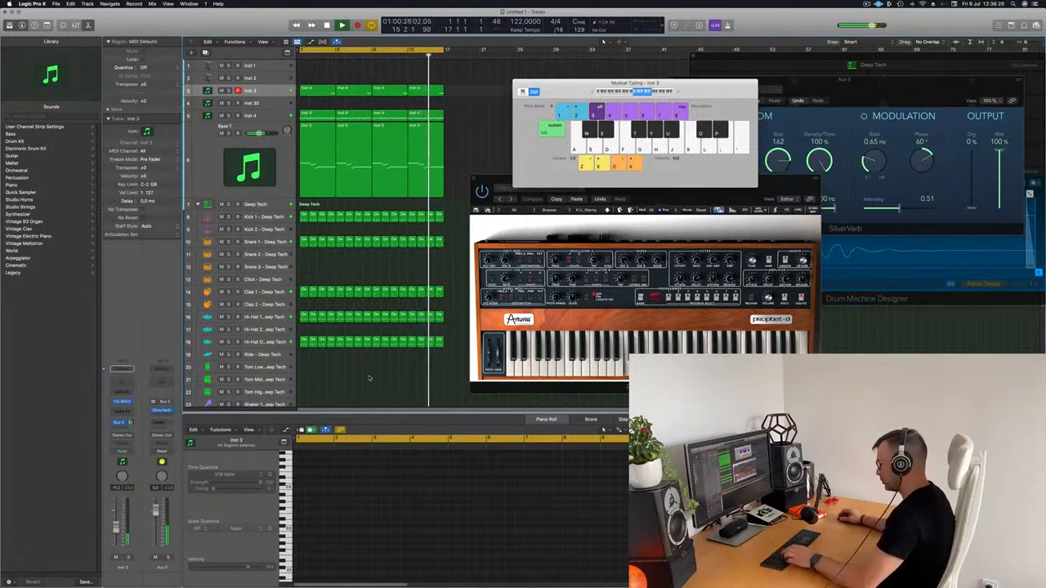
{"action": "key", "text": "super+k"}
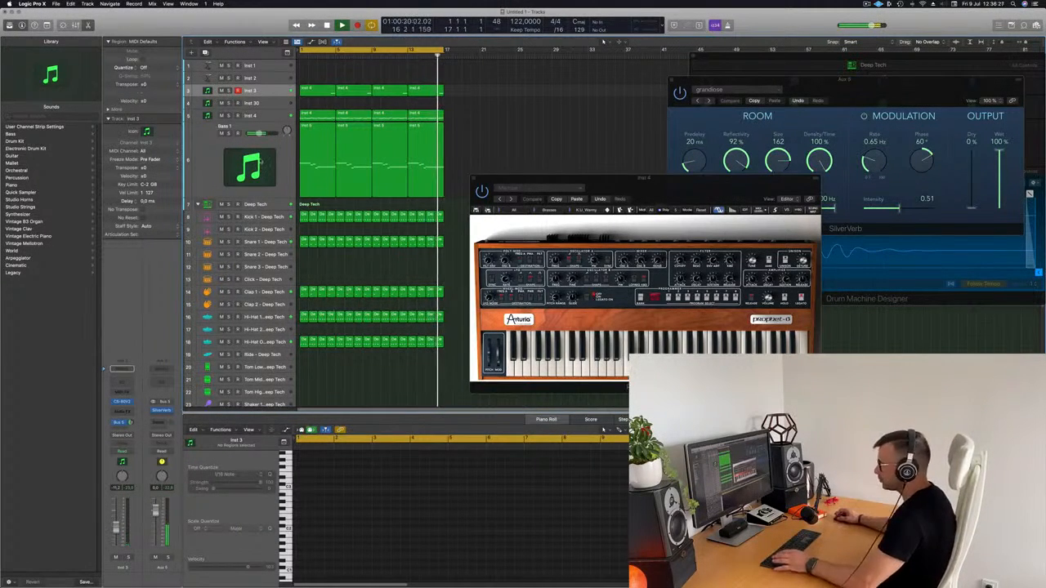
{"action": "key", "text": "x"}
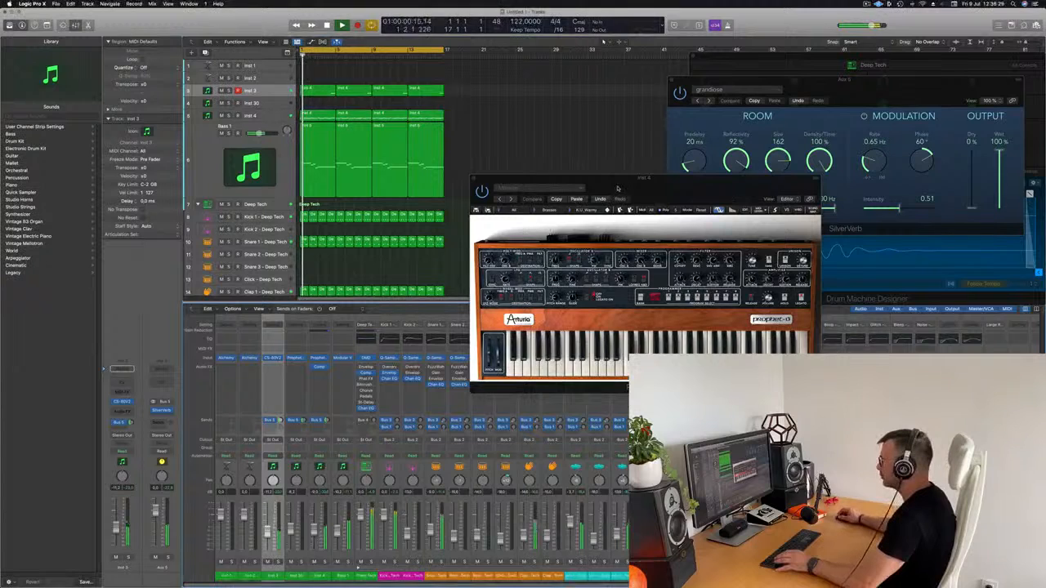
{"action": "left_click_drag", "start_coordinate": [624, 186], "coordinate": [900, 184]}
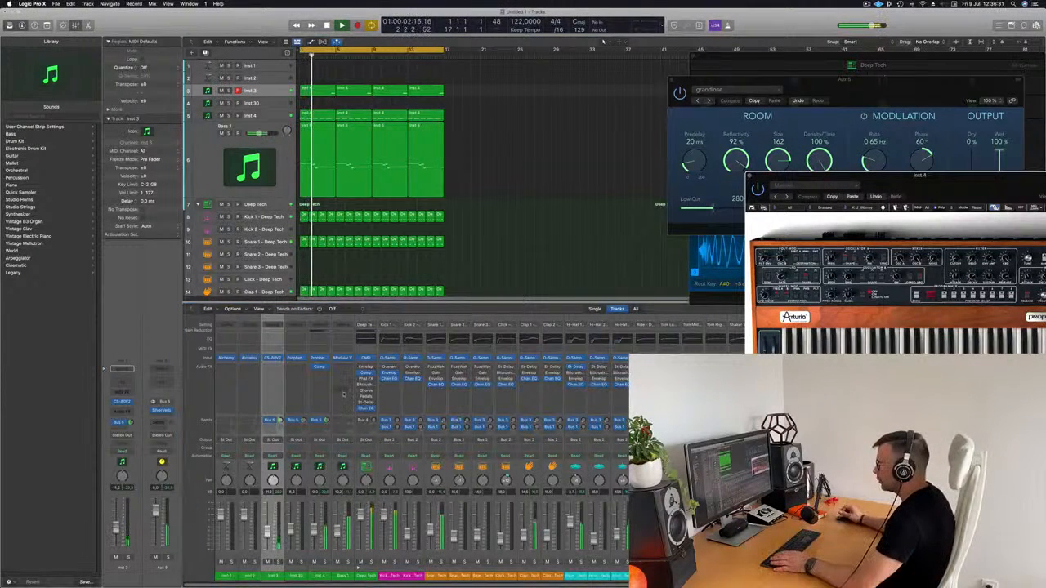
{"action": "key", "text": "Return"}
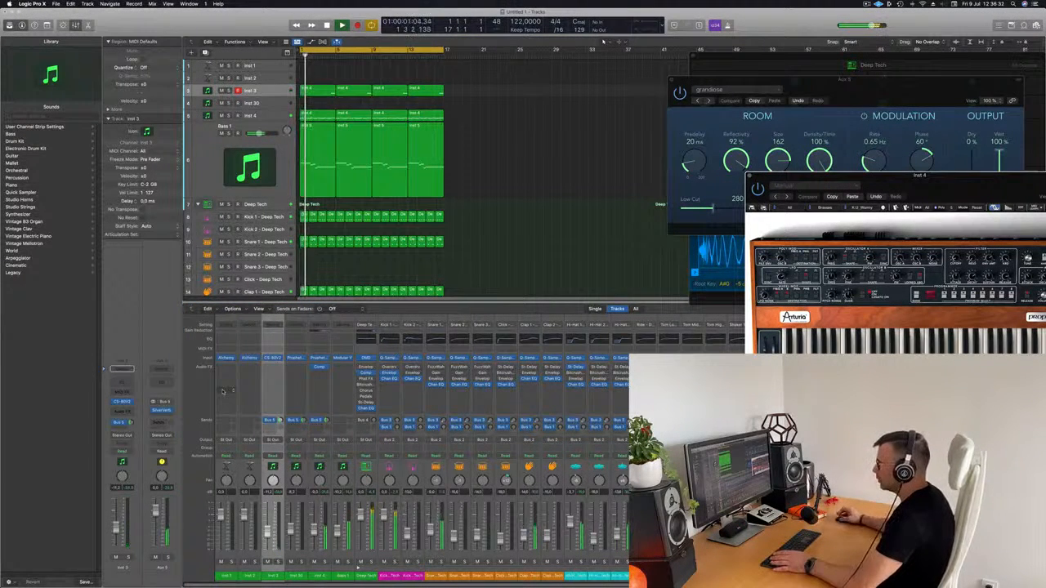
Enlarge the Inst 3 track, open its regions in the piano roll and transpose all four notes down another octave.
{"action": "left_click_drag", "start_coordinate": [269, 94], "coordinate": [267, 128]}
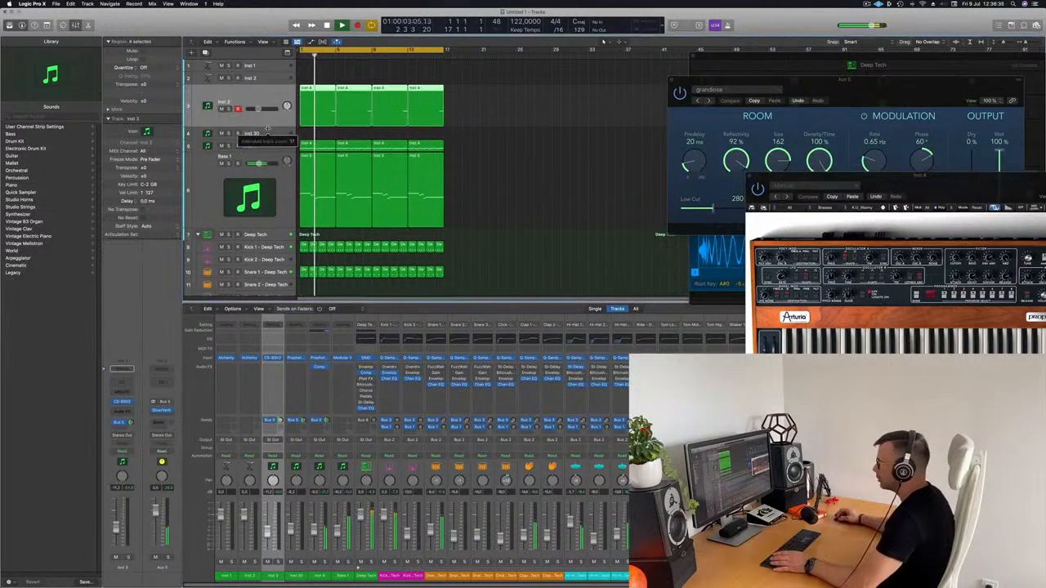
{"action": "double_click", "coordinate": [421, 91]}
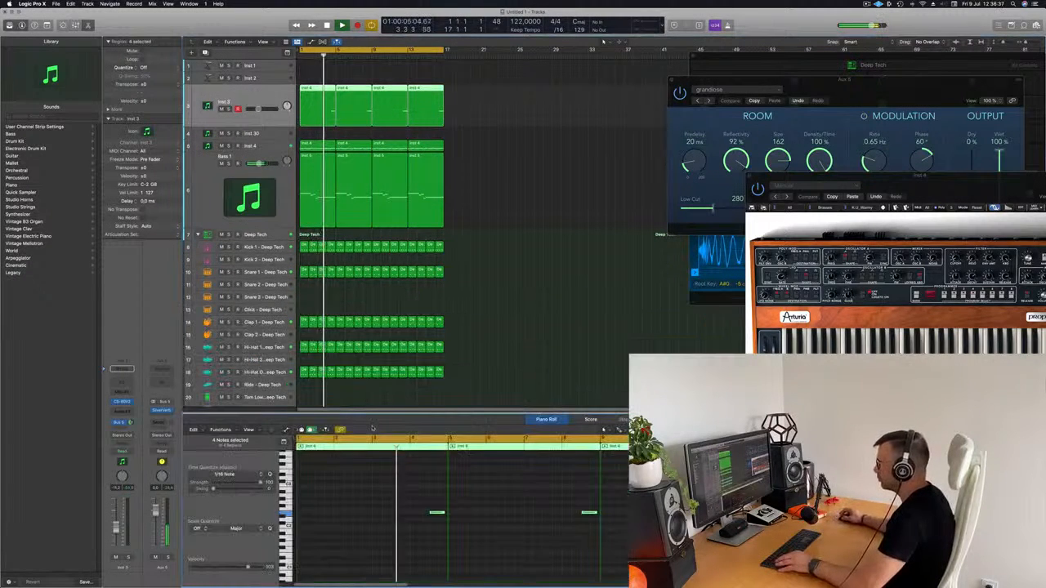
{"action": "left_click", "coordinate": [574, 169]}
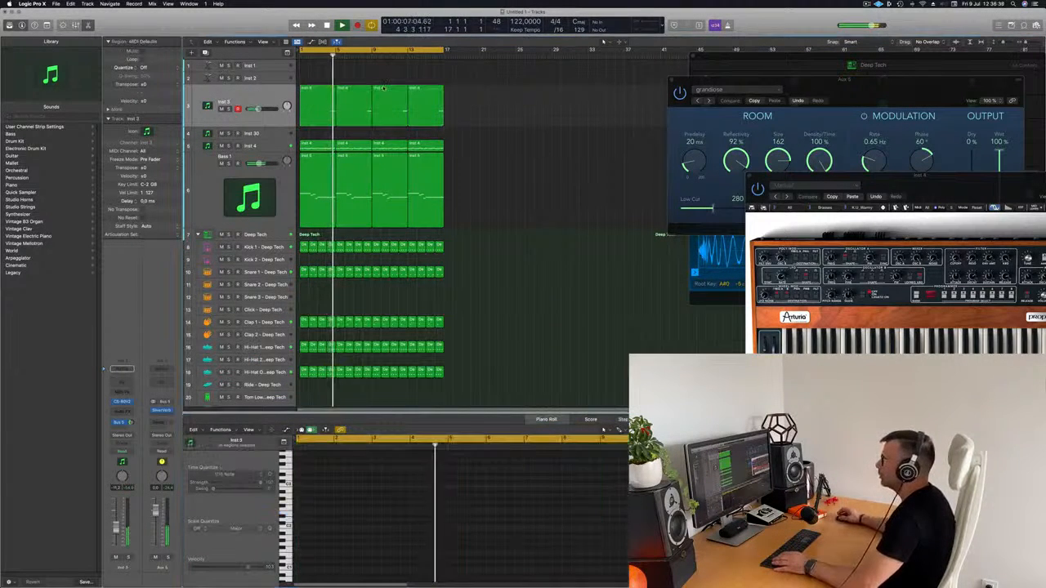
{"action": "left_click", "coordinate": [242, 101]}
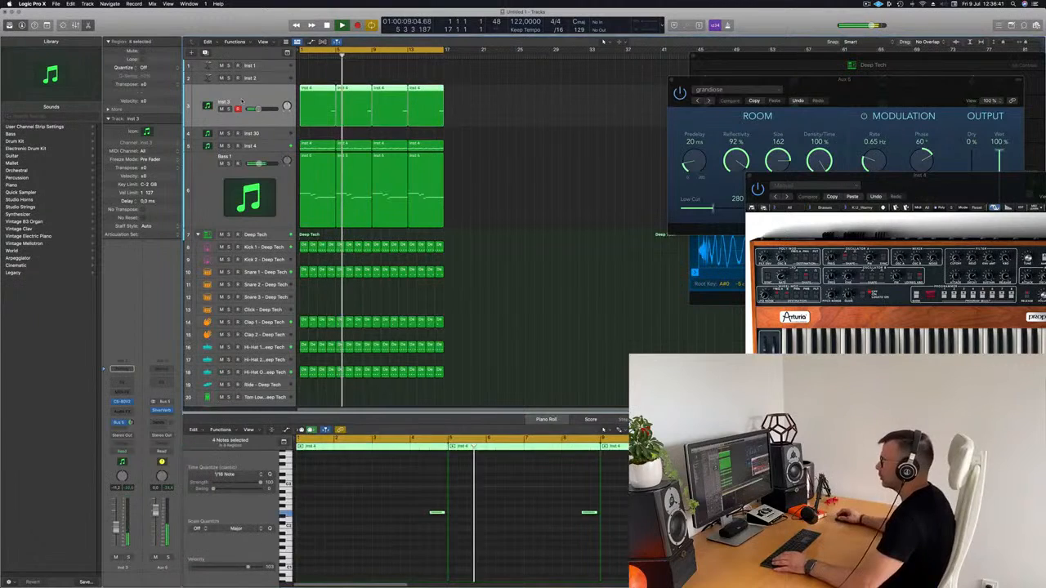
{"action": "key", "text": "super+a"}
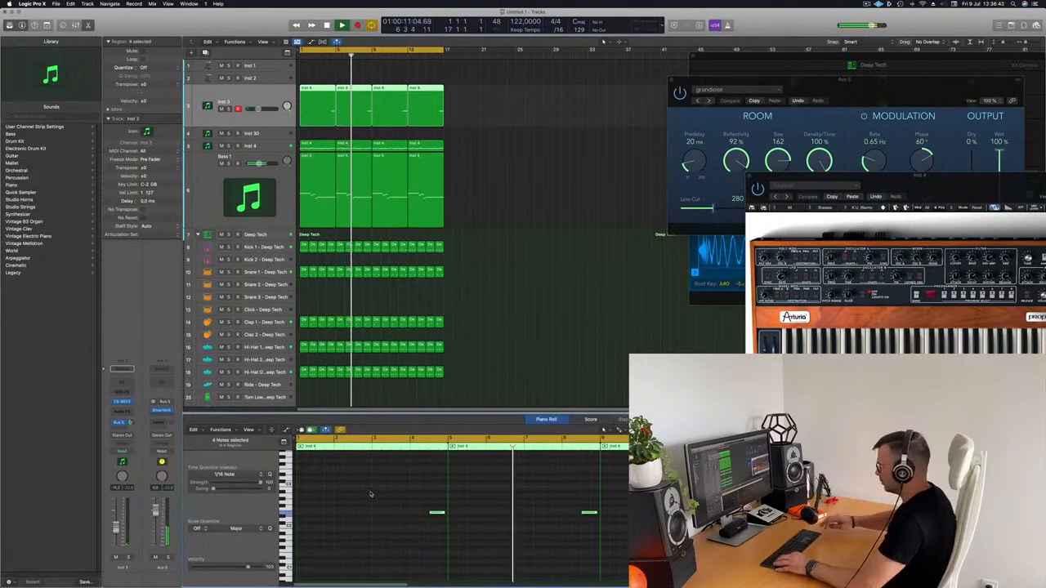
{"action": "key", "text": "alt+shift+Down"}
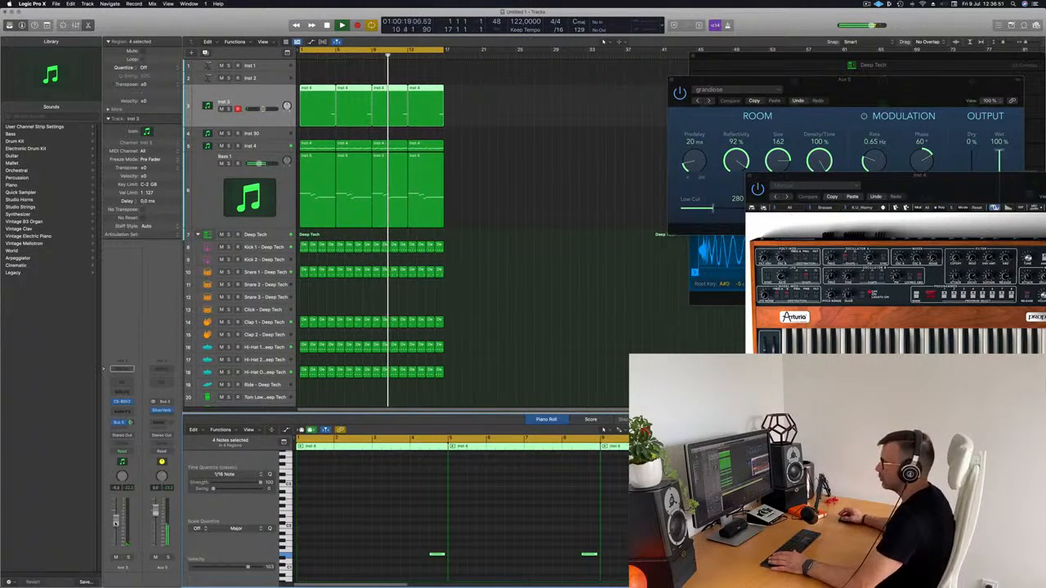
Copy the Compressor insert from the Inst 4 channel onto the Inst 3 channel in the mixer.
{"action": "key", "text": "x"}
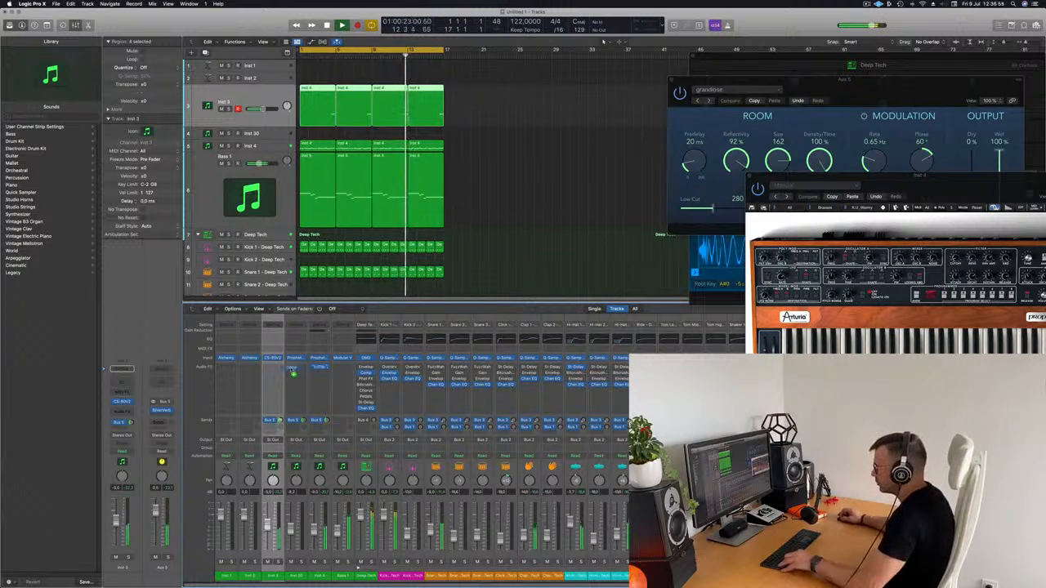
{"action": "left_click_drag", "start_coordinate": [293, 373], "coordinate": [277, 374]}
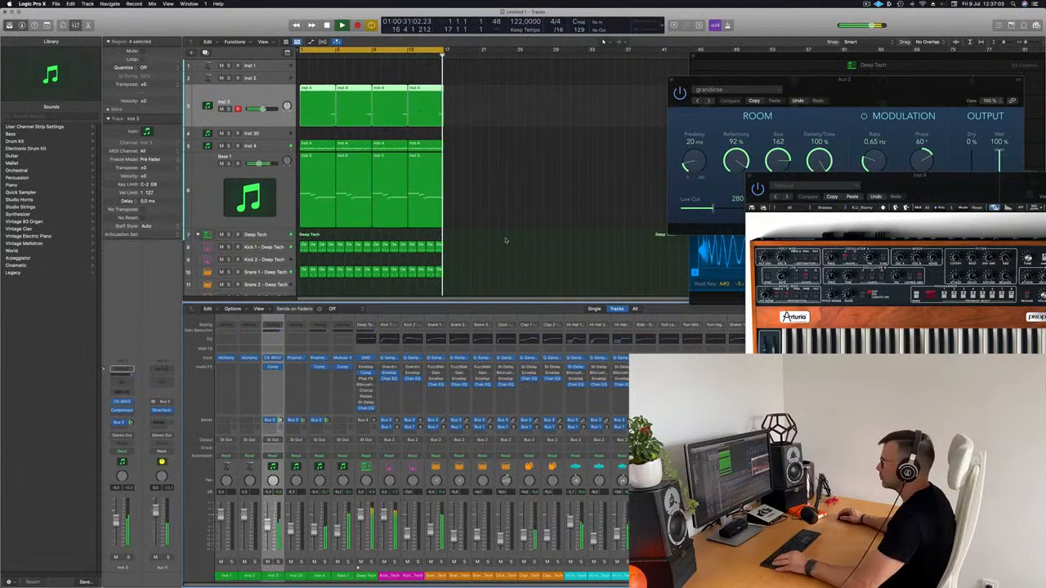
Copy the first Kick 1 region onto the Shaker 1 track, two beats further along, and select that track.
{"action": "scroll", "coordinate": [499, 237], "scroll_direction": "down", "scroll_amount": 4}
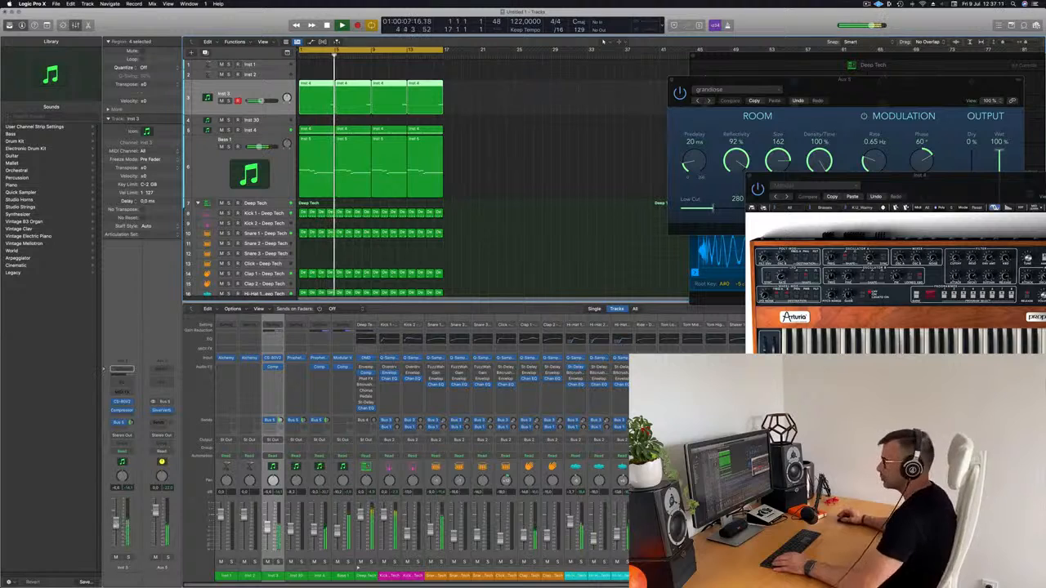
{"action": "scroll", "coordinate": [516, 223], "scroll_direction": "down", "scroll_amount": 3}
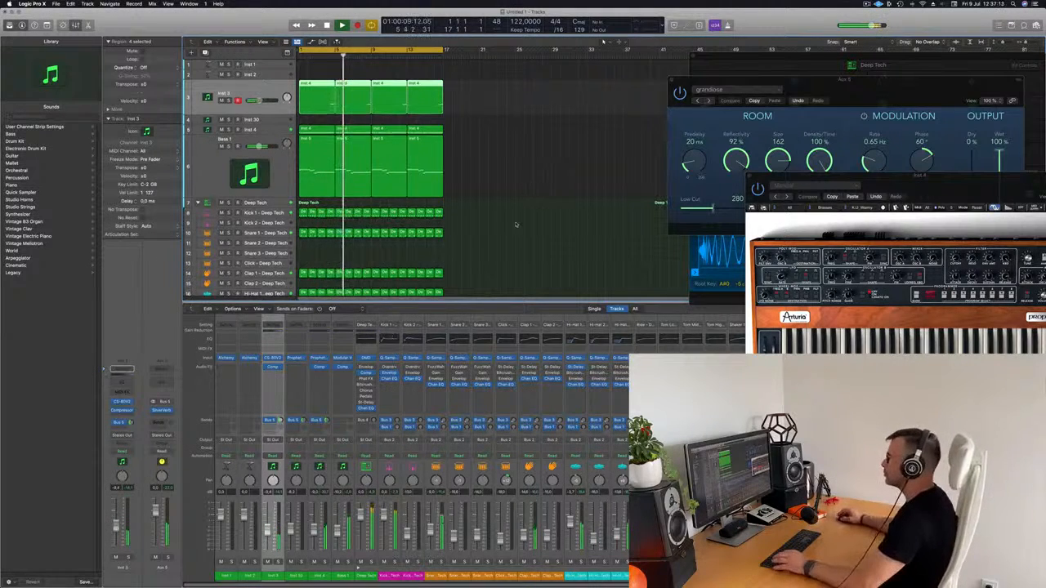
{"action": "scroll", "coordinate": [516, 223], "scroll_direction": "down", "scroll_amount": 2}
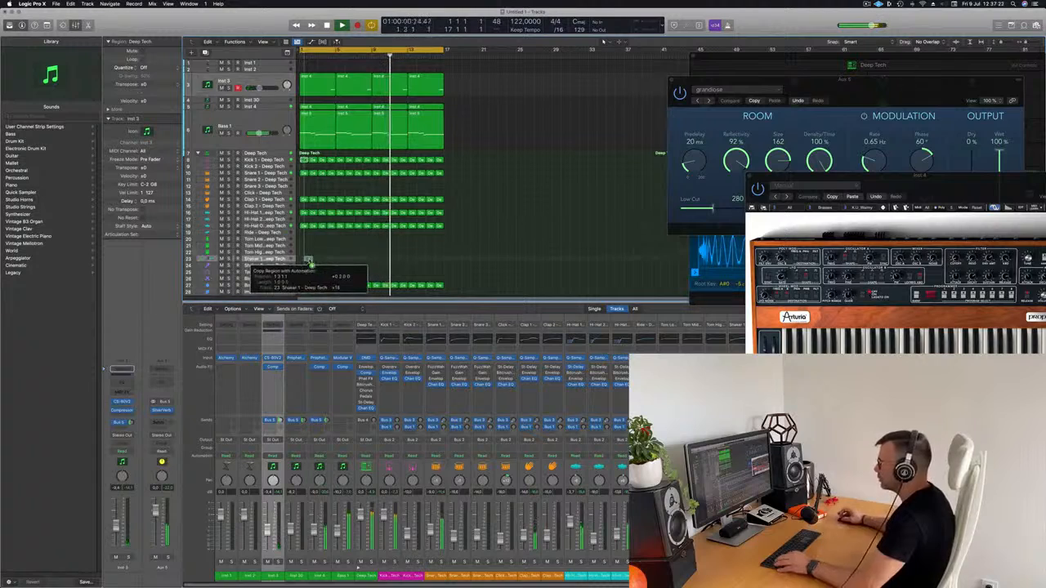
{"action": "left_click", "coordinate": [260, 258]}
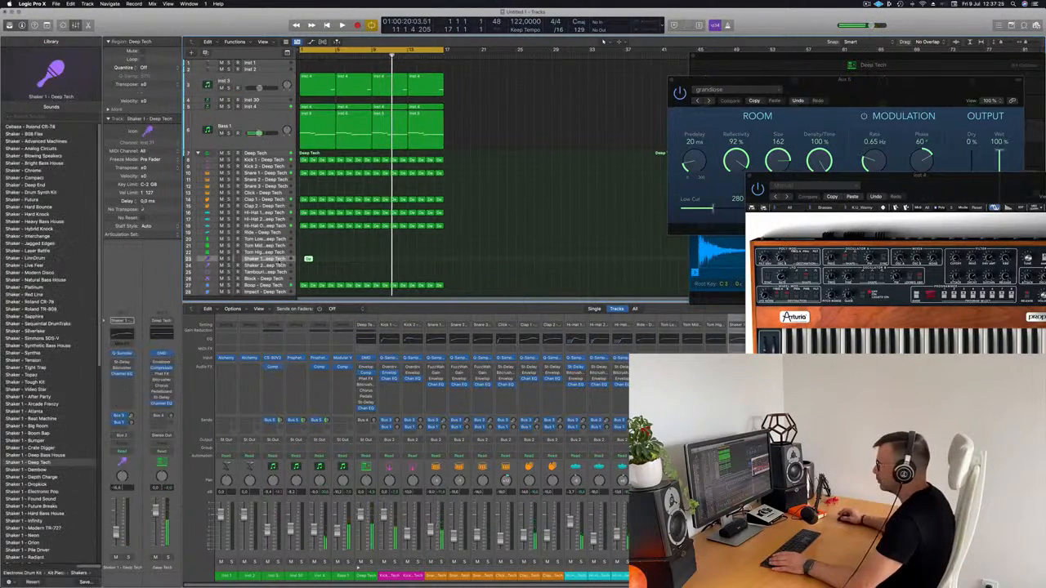
Move the Shaker 1 region down to the Shaker 2 track so it starts at bar 1.
{"action": "key", "text": "Return"}
{"action": "key", "text": "super+Right"}
{"action": "key", "text": "super+Right"}
{"action": "key", "text": "super+Right"}
{"action": "key", "text": "super+Right"}
{"action": "key", "text": "super+Right"}
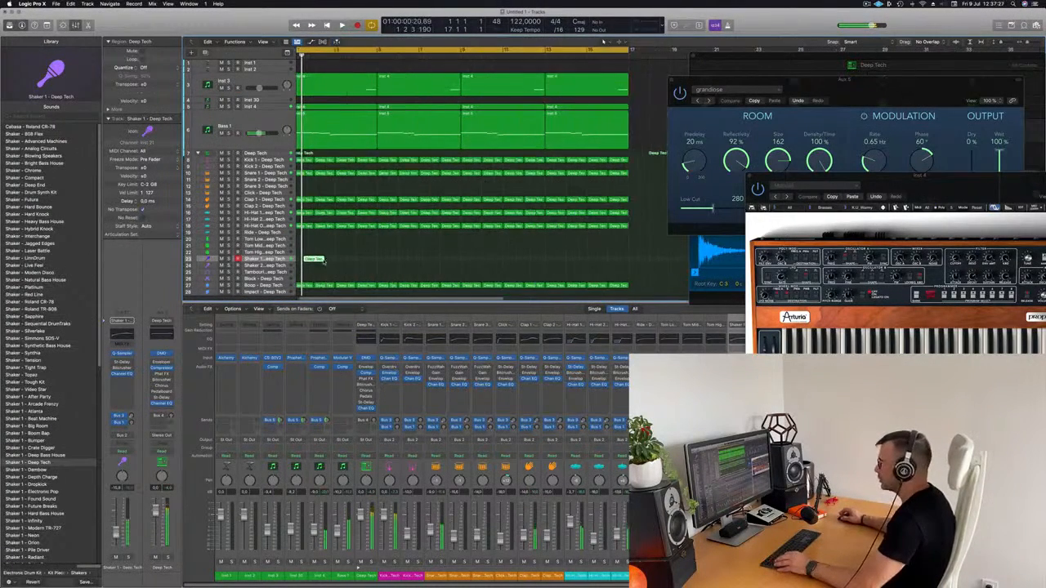
{"action": "left_click_drag", "start_coordinate": [317, 259], "coordinate": [309, 267]}
{"action": "scroll", "coordinate": [406, 249], "scroll_direction": "left", "scroll_amount": 1}
{"action": "key", "text": "space"}
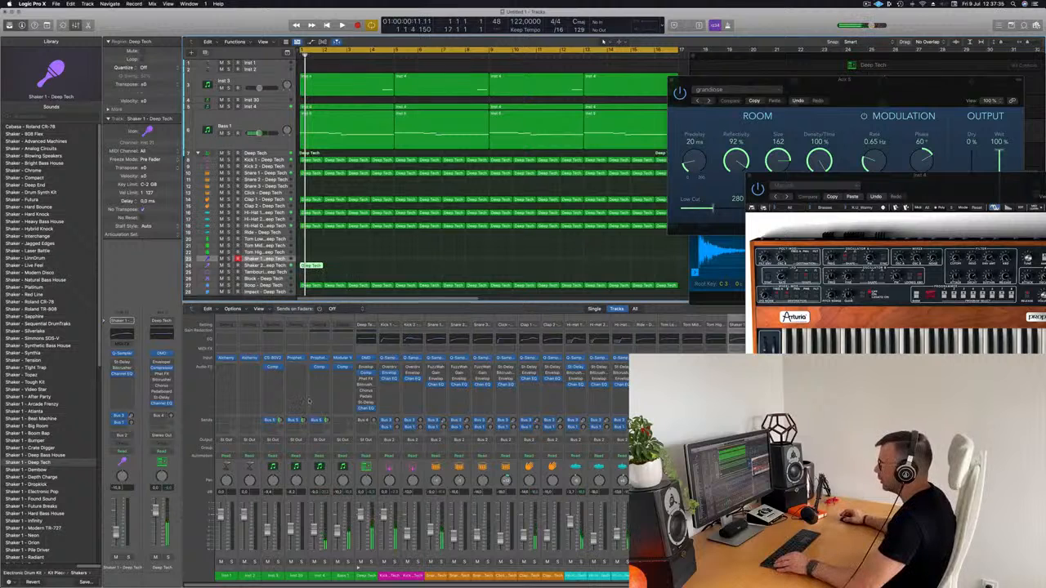
Open the shaker region in the Piano Roll and duplicate its four notes to fill the bar with 16 sixteenth-note hits.
{"action": "double_click", "coordinate": [312, 265]}
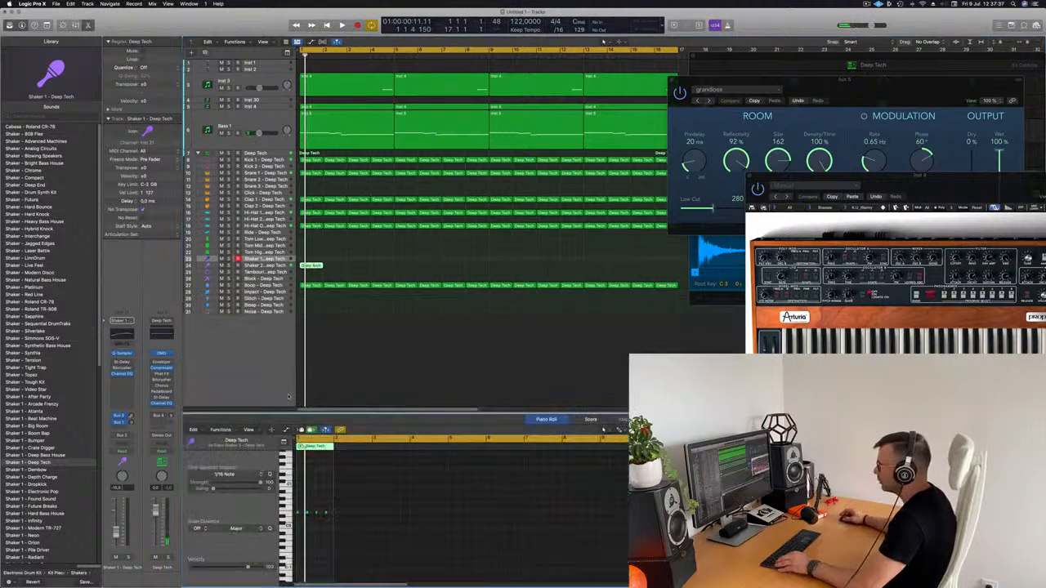
{"action": "scroll", "coordinate": [339, 533], "scroll_direction": "up", "scroll_amount": 5}
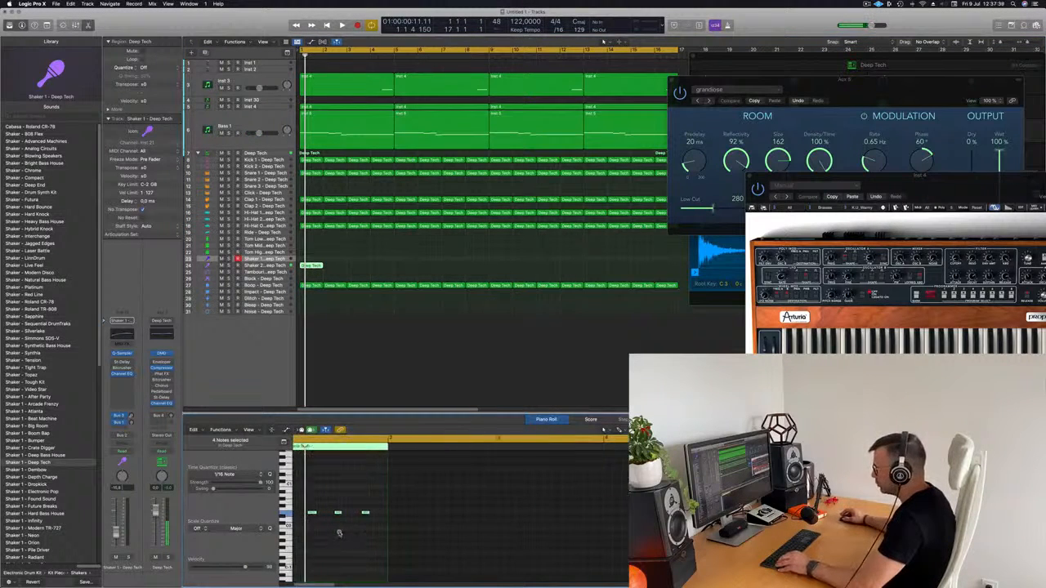
{"action": "scroll", "coordinate": [322, 518], "scroll_direction": "up", "scroll_amount": 5}
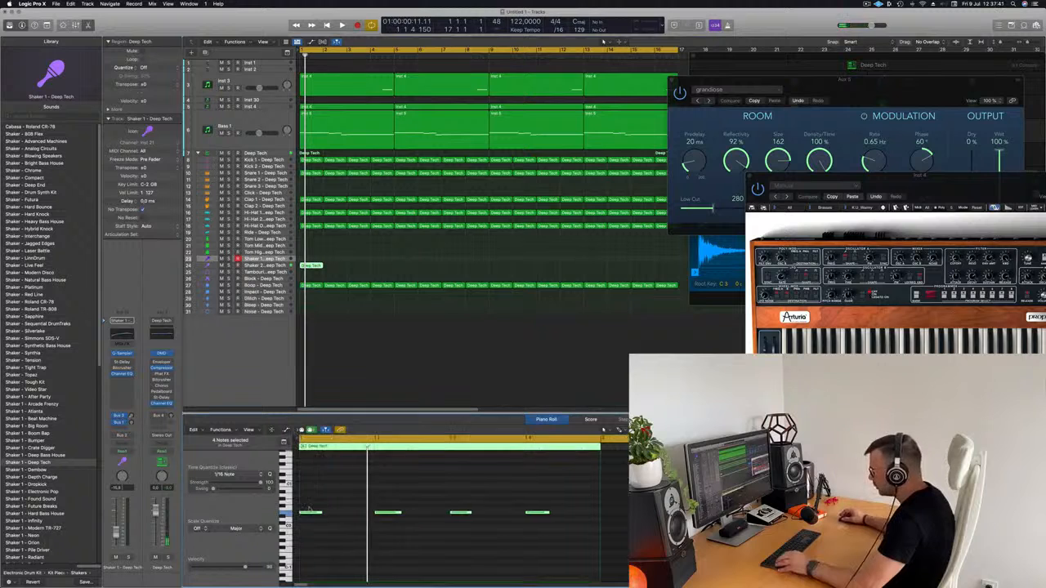
{"action": "mouse_move", "coordinate": [317, 512]}
{"action": "left_mouse_down"}
{"action": "mouse_move", "coordinate": [307, 514]}
{"action": "mouse_move", "coordinate": [325, 513]}
{"action": "left_mouse_up"}
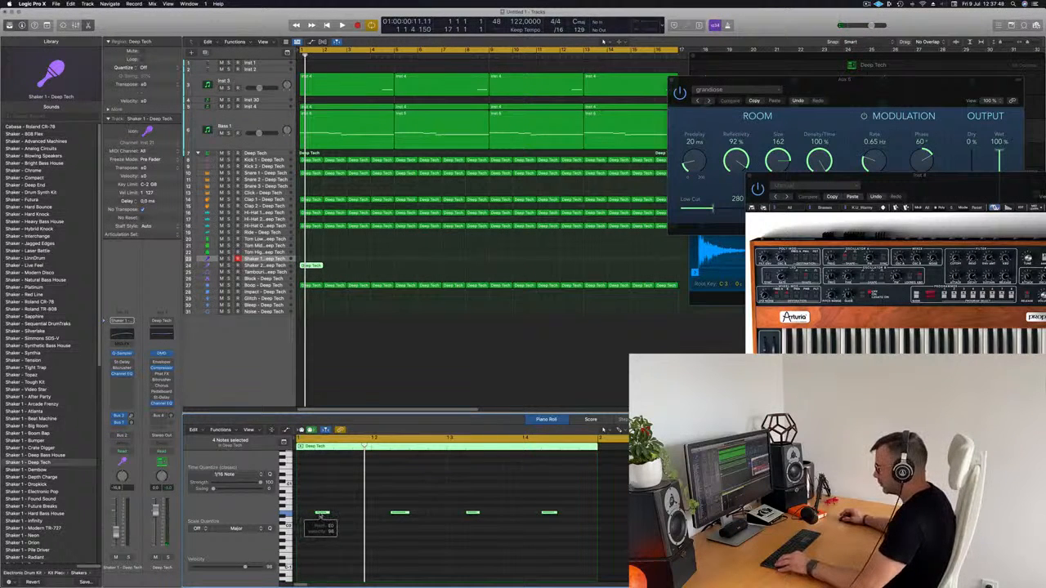
{"action": "left_click_drag", "start_coordinate": [320, 515], "coordinate": [309, 520]}
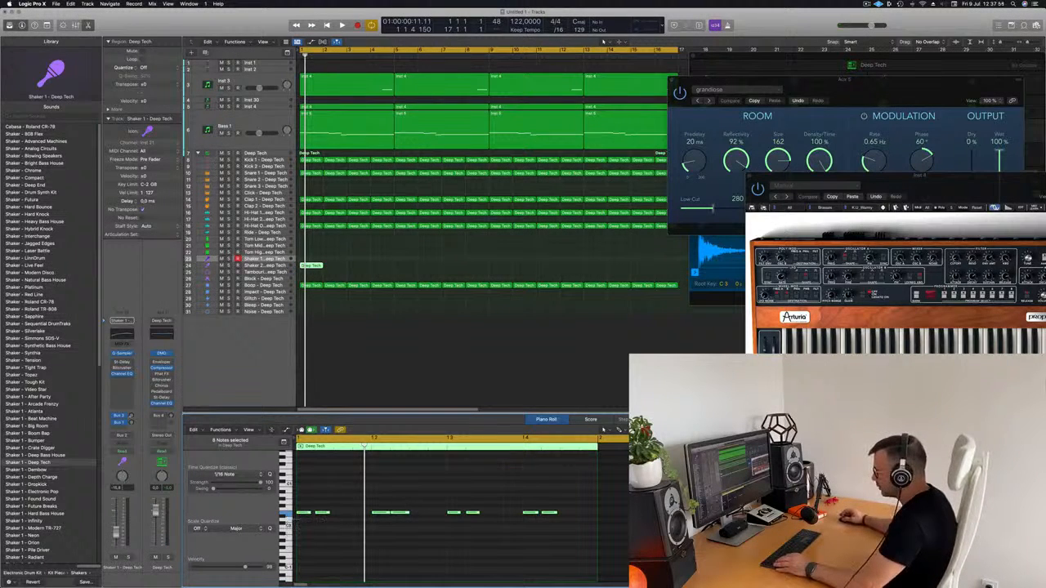
{"action": "left_click_drag", "start_coordinate": [310, 518], "coordinate": [335, 543]}
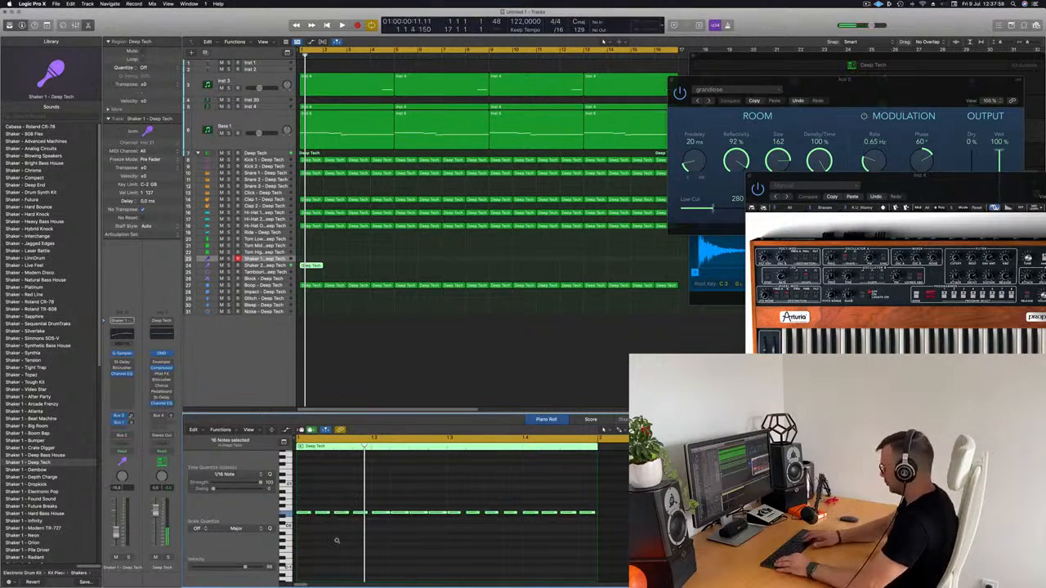
{"action": "key", "text": "alt+shift+Up"}
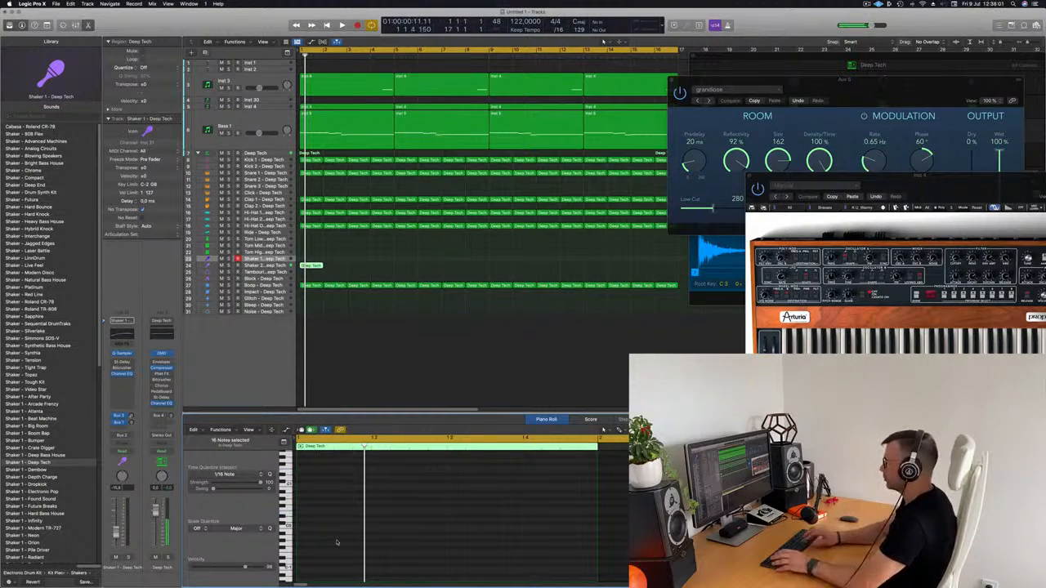
{"action": "key", "text": "space"}
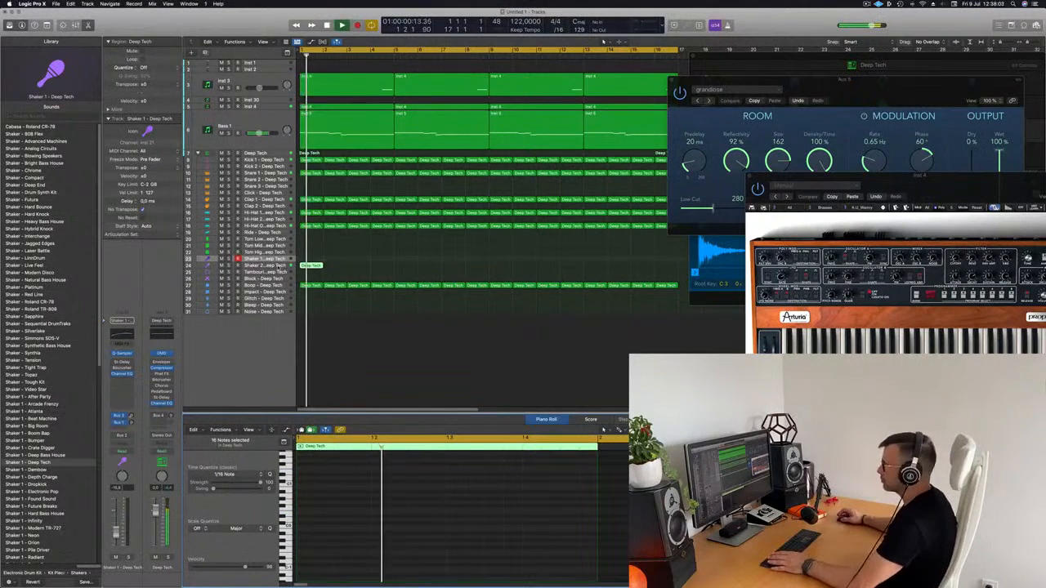
Repeat the one-bar Shaker 2 region up to bar 17 and start playback.
{"action": "left_click", "coordinate": [278, 267]}
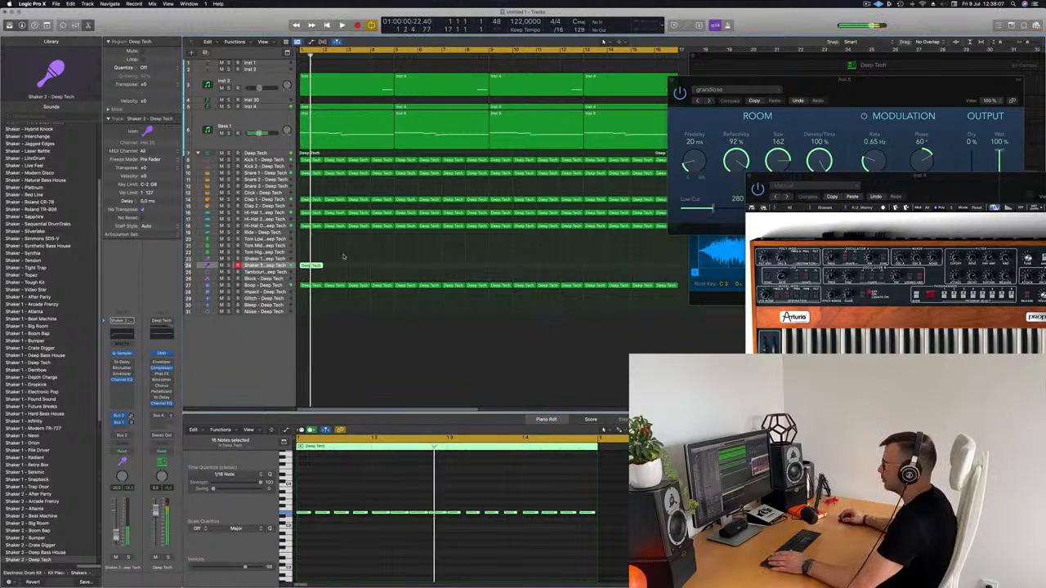
{"action": "left_click_drag", "start_coordinate": [344, 256], "coordinate": [320, 270]}
{"action": "key", "text": "super+r"}
{"action": "key", "text": "super+r"}
{"action": "key", "text": "super+r"}
{"action": "key", "text": "super+r"}
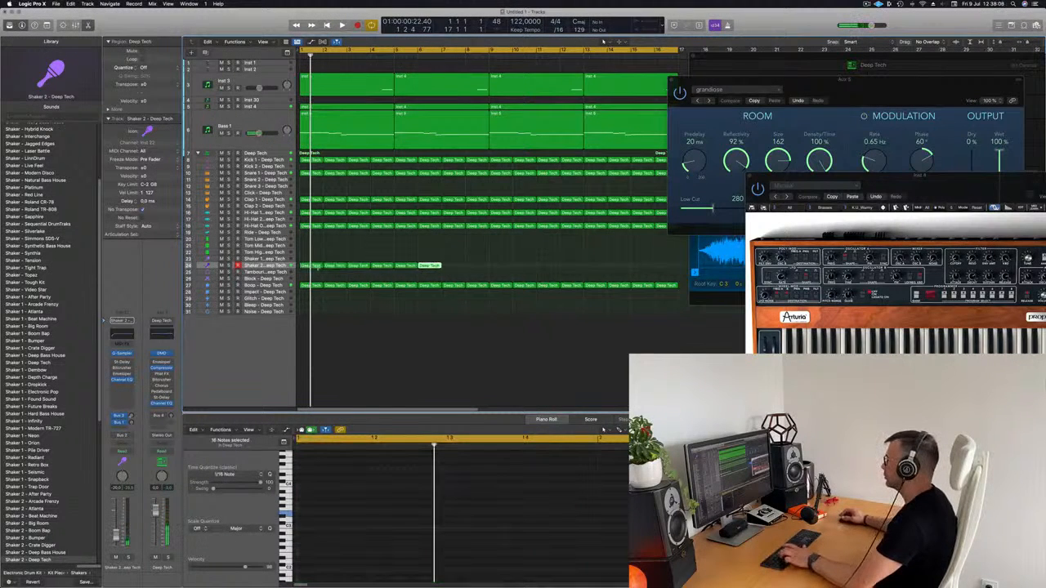
{"action": "key", "text": "space"}
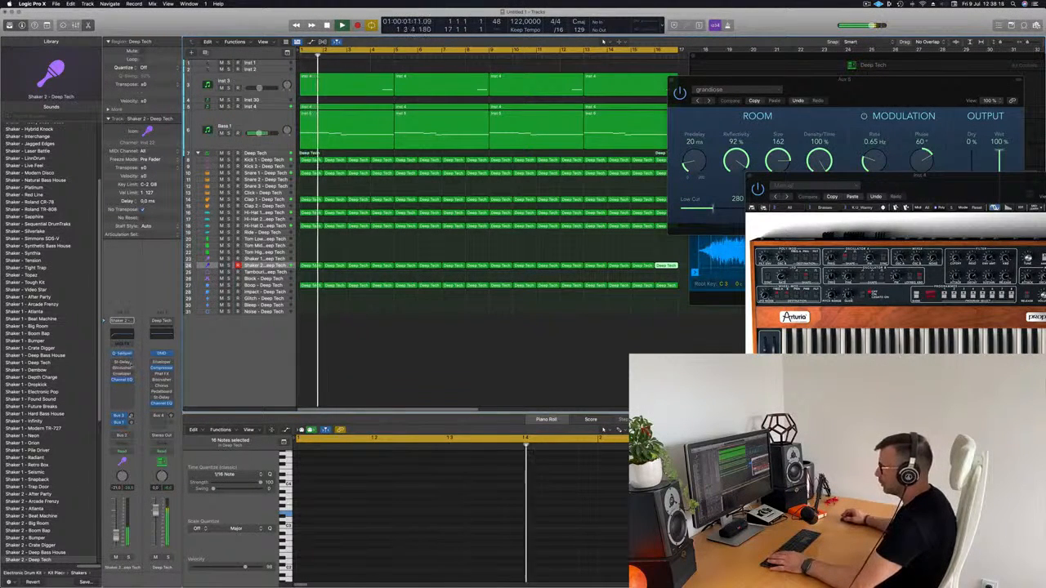
Open the Stereo Delay on the Shaker 2 channel and set its output mix to 36% left and 32% right.
{"action": "left_click", "coordinate": [121, 363]}
{"action": "left_click_drag", "start_coordinate": [496, 96], "coordinate": [483, 99]}
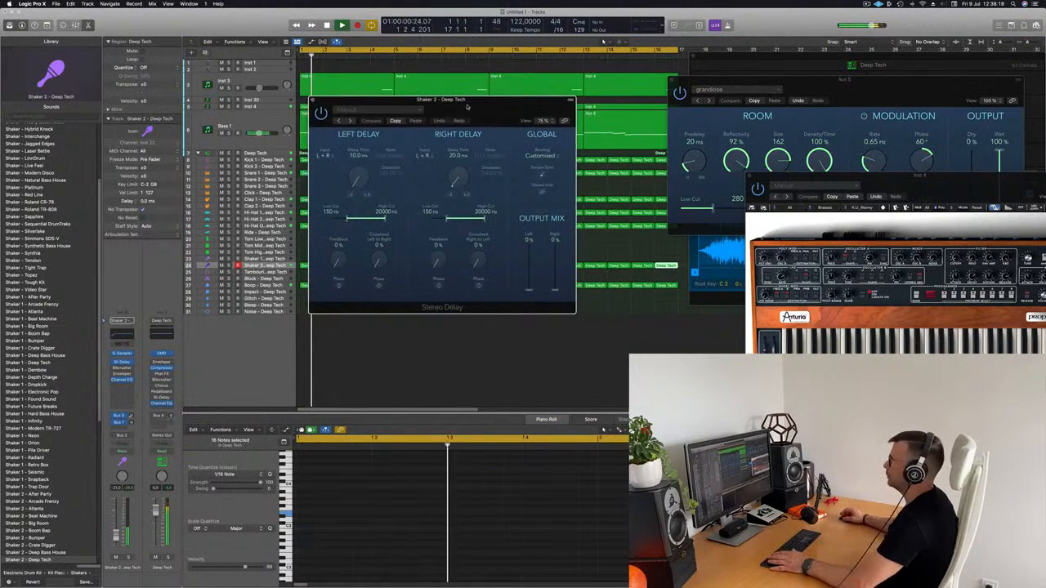
{"action": "left_click_drag", "start_coordinate": [553, 288], "coordinate": [553, 278]}
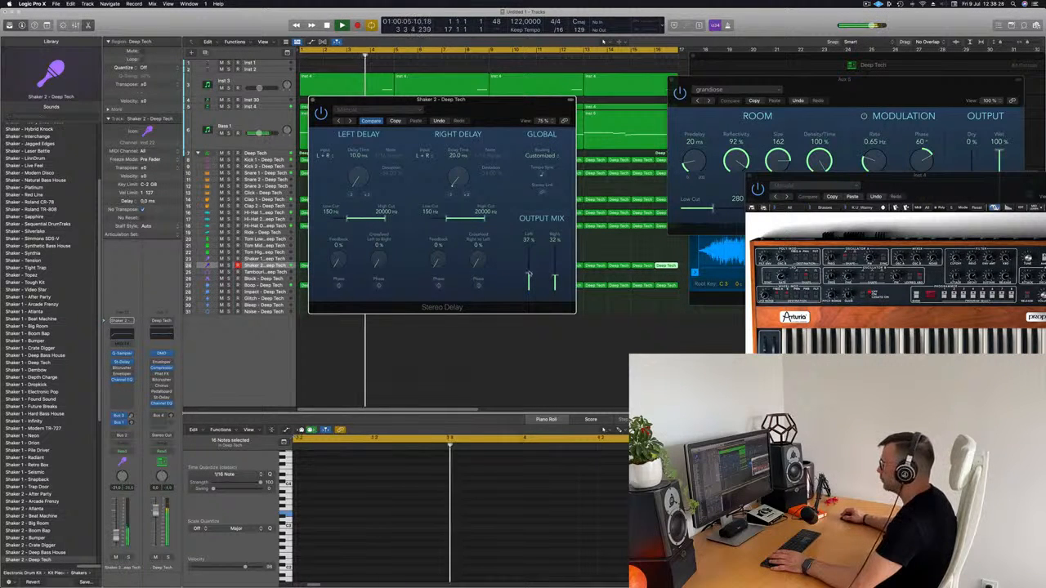
{"action": "left_click_drag", "start_coordinate": [529, 274], "coordinate": [529, 276]}
Replay from the start, lower the Shaker 2 channel volume slightly, and close the Stereo Delay window.
{"action": "key", "text": "Return"}
{"action": "key", "text": "Return"}
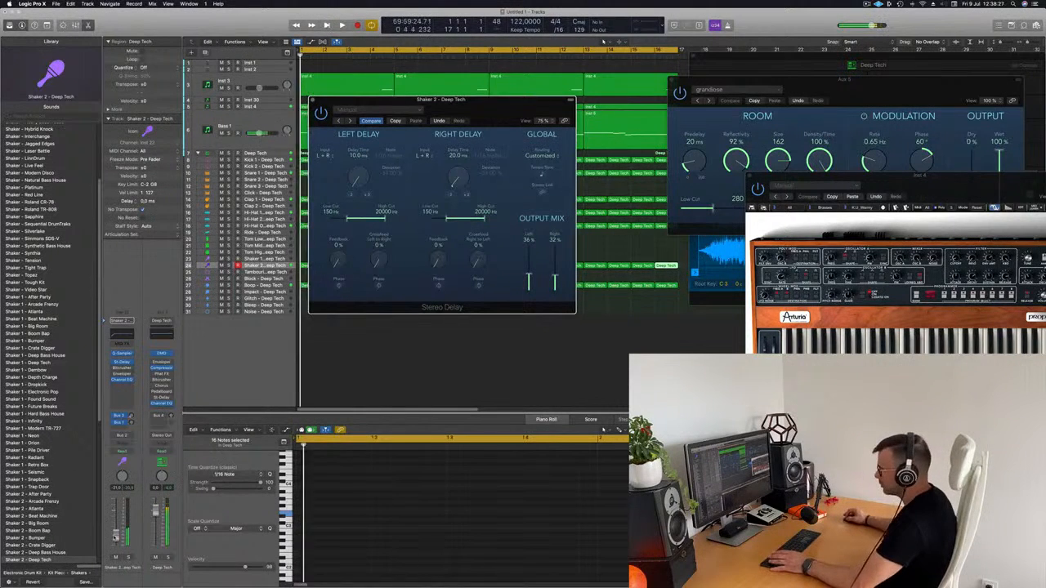
{"action": "left_click_drag", "start_coordinate": [116, 537], "coordinate": [115, 540]}
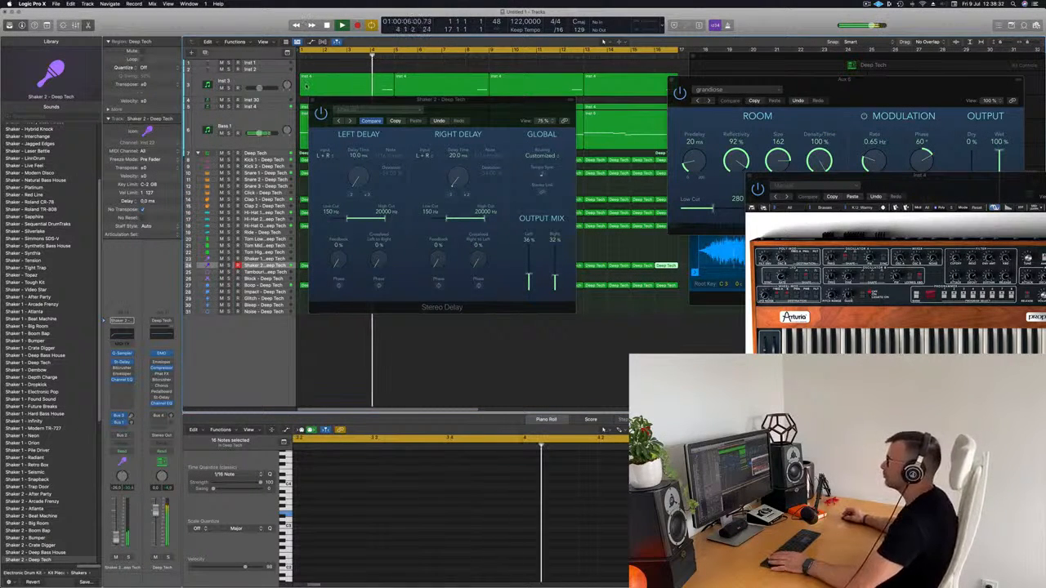
{"action": "left_click", "coordinate": [313, 99]}
{"action": "key", "text": "Return"}
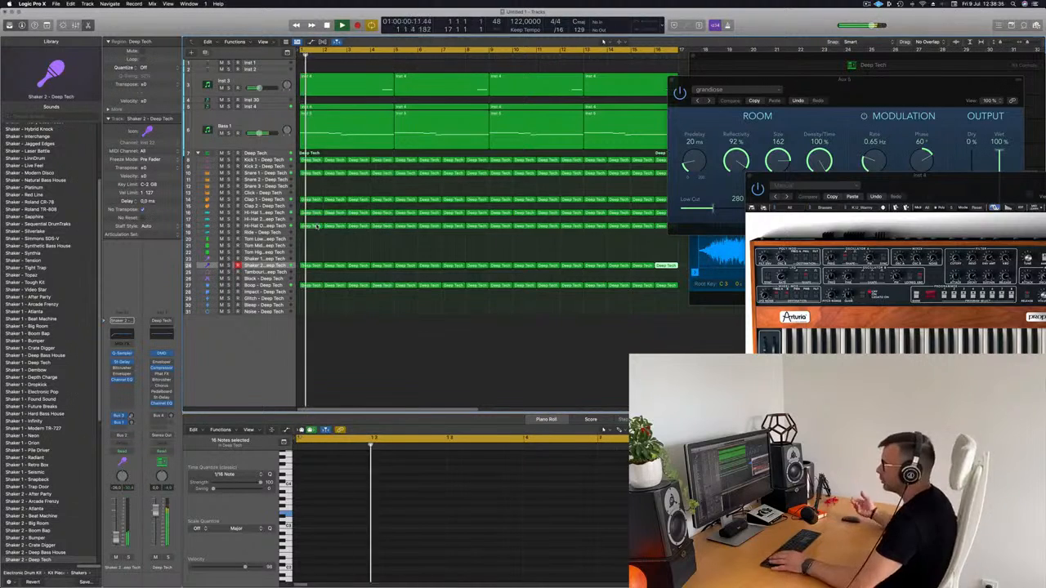
{"action": "key", "text": "space"}
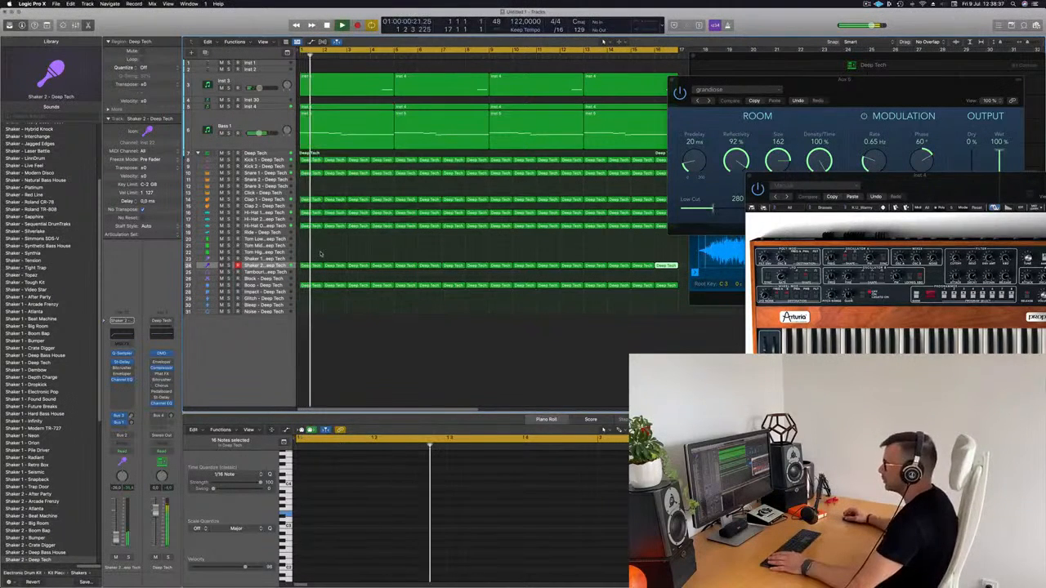
Copy the first Boop region to the Block track at bar 1 and open the copy in the Piano Roll.
{"action": "left_click", "coordinate": [311, 285]}
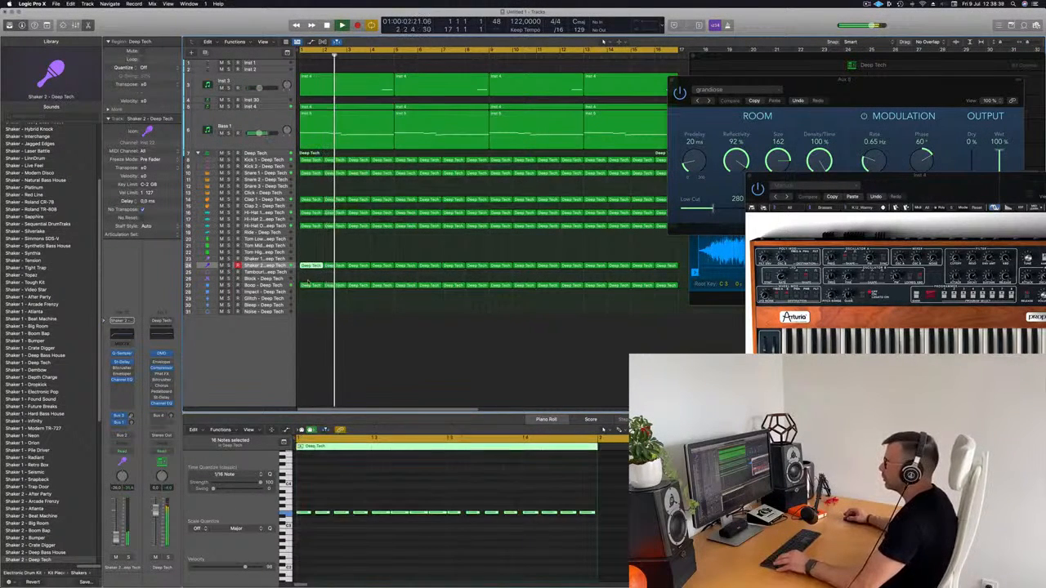
{"action": "left_click_drag", "start_coordinate": [311, 286], "coordinate": [312, 279]}
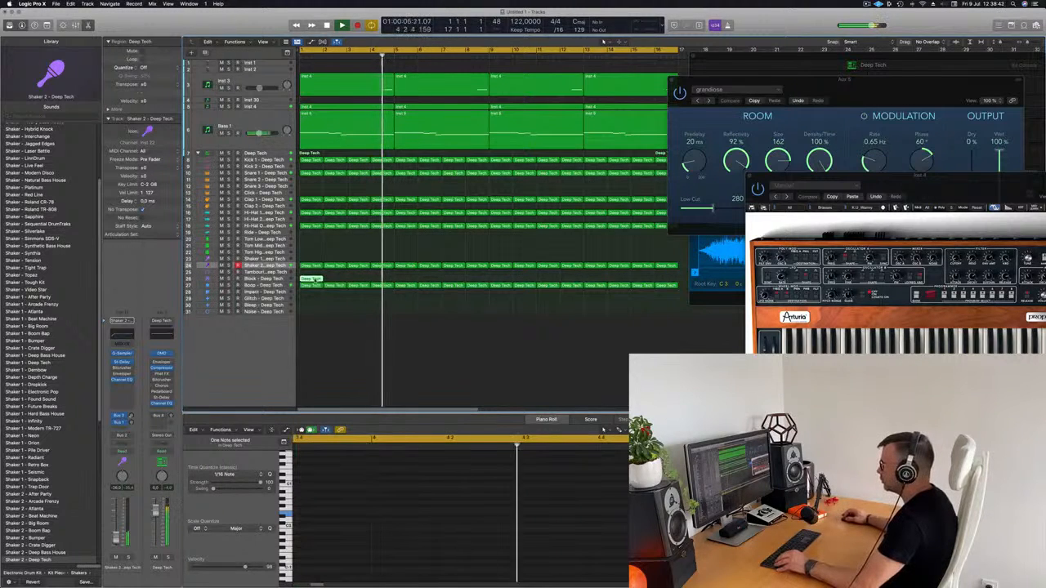
{"action": "double_click", "coordinate": [314, 282]}
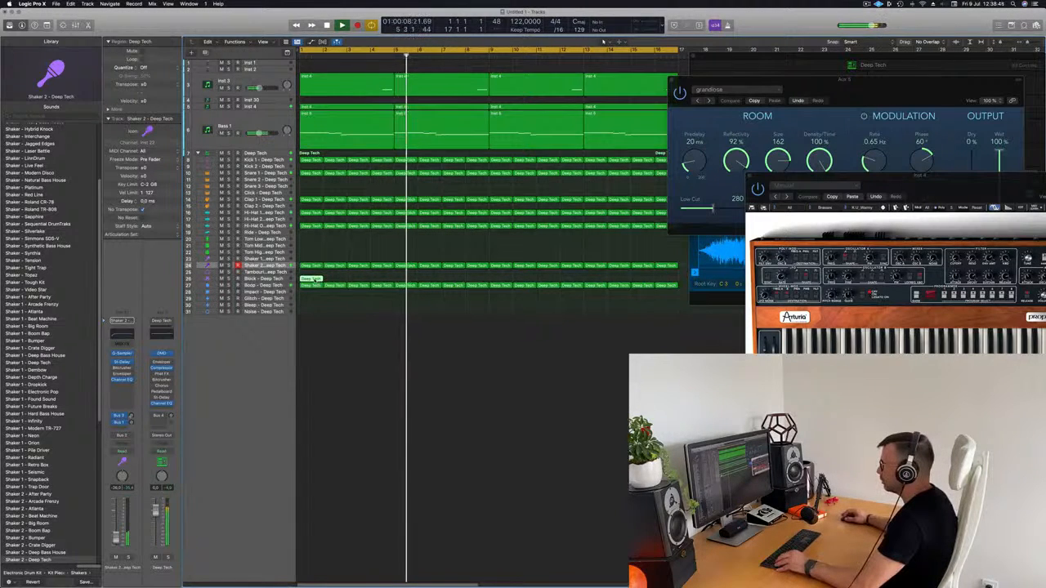
{"action": "key", "text": "e"}
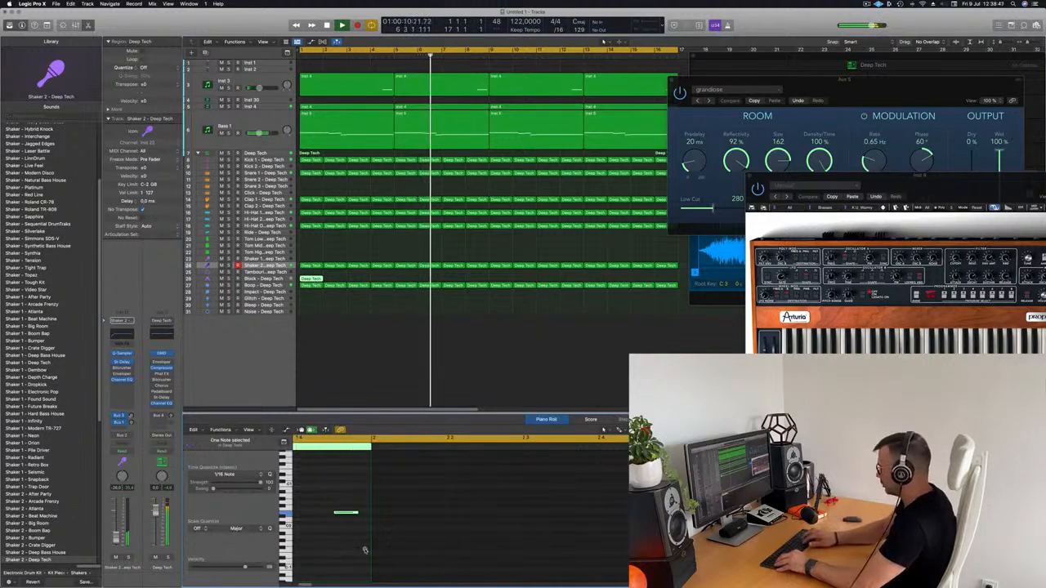
{"action": "key", "text": "Delete"}
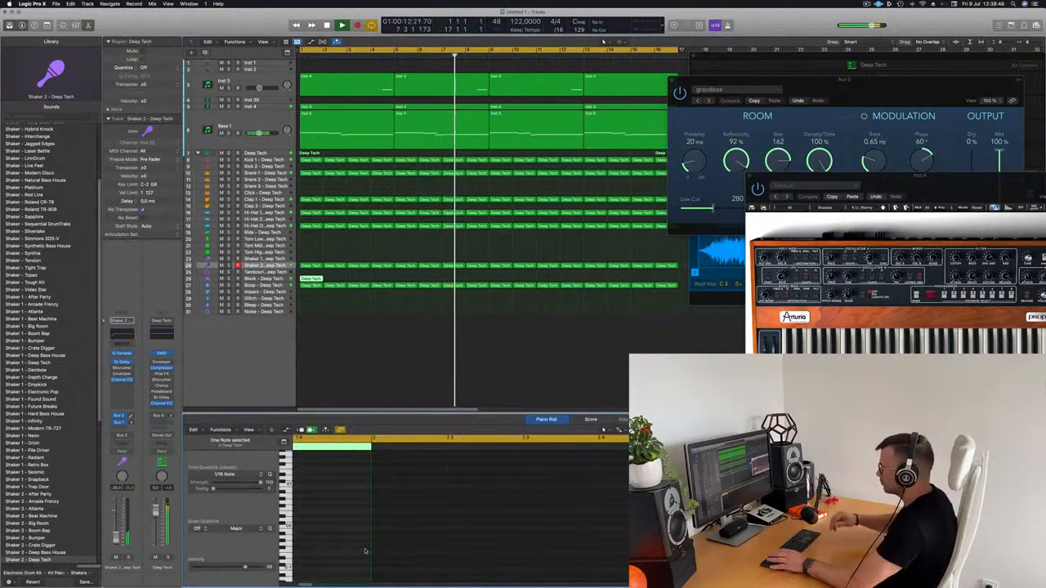
{"action": "key", "text": "space"}
{"action": "key", "text": "space"}
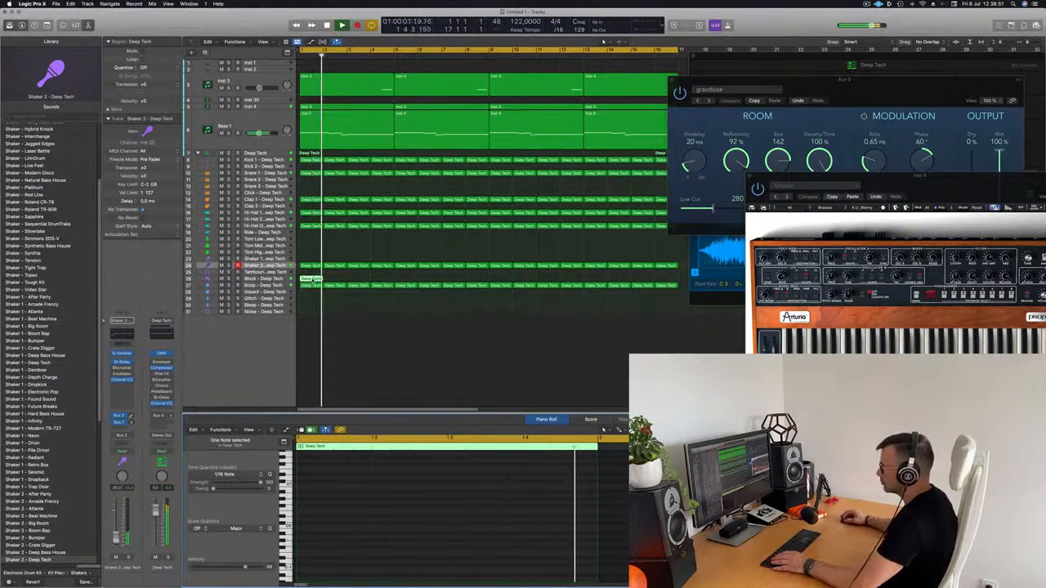
{"action": "key", "text": "p"}
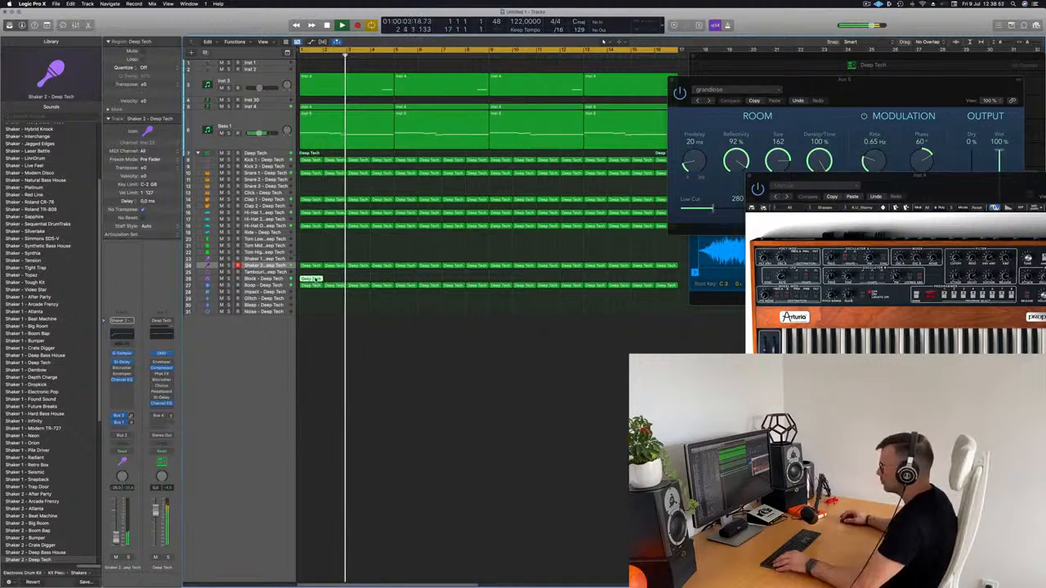
{"action": "key", "text": "p"}
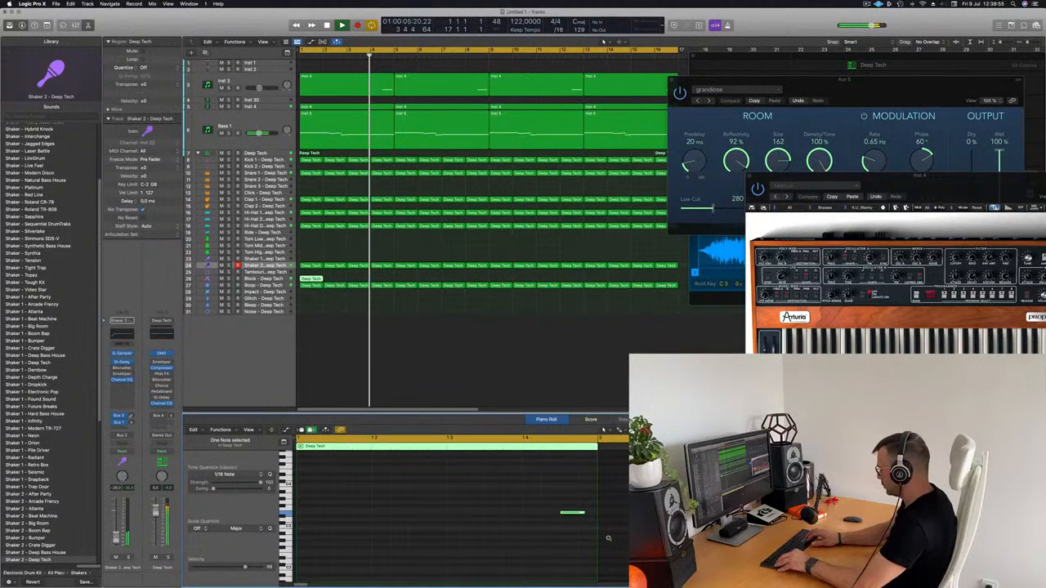
Move the Block region's note to beat 2 and copy it to beat 3 and to the last sixteenth of beat 3.
{"action": "key", "text": "alt+Left"}
{"action": "key", "text": "alt+Left"}
{"action": "key", "text": "alt+Left"}
{"action": "key", "text": "alt+Left"}
{"action": "key", "text": "alt+Left"}
{"action": "key", "text": "alt+Left"}
{"action": "key", "text": "alt+Left"}
{"action": "key", "text": "alt+Left"}
{"action": "key", "text": "alt+Left"}
{"action": "key", "text": "alt+Left"}
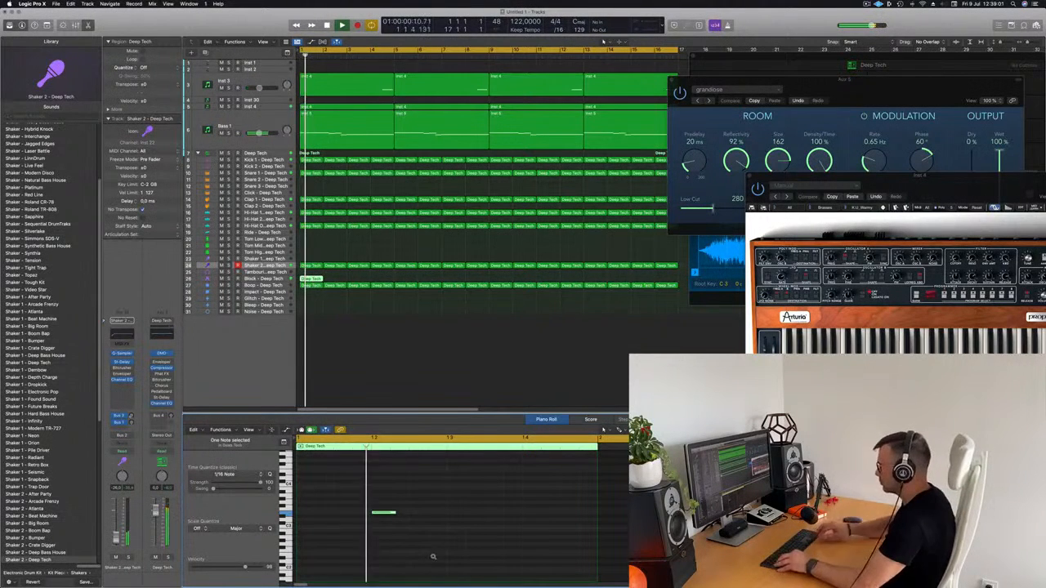
{"action": "left_click_drag", "start_coordinate": [384, 513], "coordinate": [516, 513]}
{"action": "key", "text": "super+Left"}
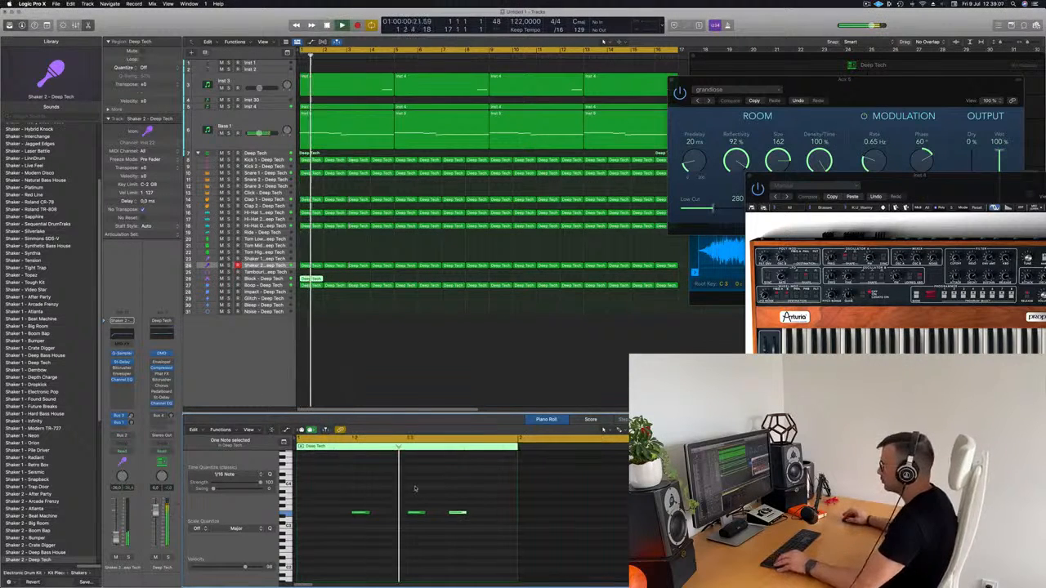
Select the Block track and repeat its one-bar region up to bar 17, restarting playback from the beginning.
{"action": "left_click", "coordinate": [267, 279]}
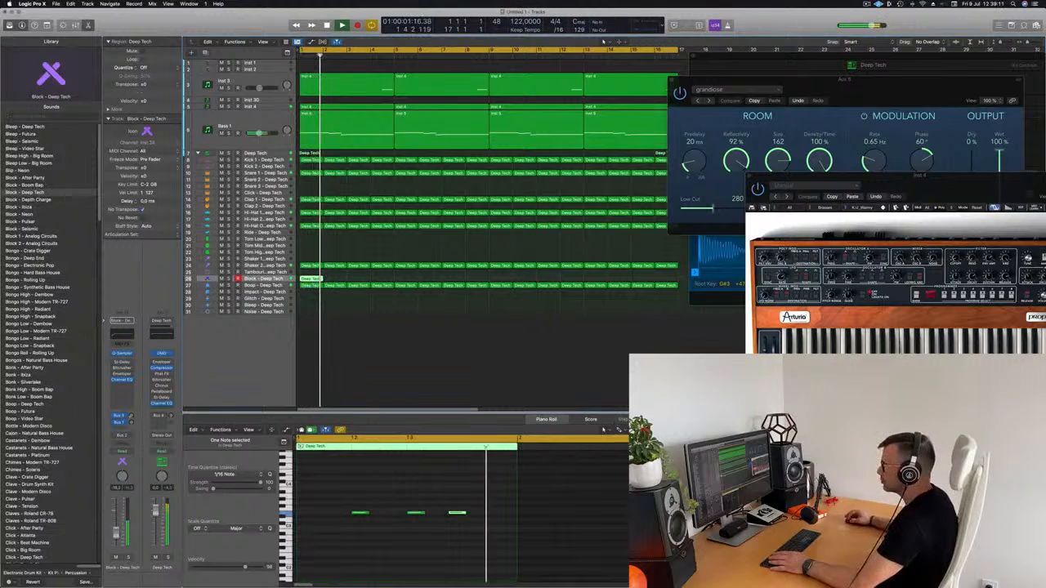
{"action": "key", "text": "super+r"}
{"action": "key", "text": "super+r"}
{"action": "key", "text": "super+r"}
{"action": "key", "text": "super+r"}
{"action": "key", "text": "super+r"}
{"action": "key", "text": "super+r"}
{"action": "key", "text": "super+r"}
{"action": "key", "text": "super+r"}
{"action": "key", "text": "super+r"}
{"action": "key", "text": "super+r"}
{"action": "key", "text": "super+r"}
{"action": "key", "text": "super+r"}
{"action": "key", "text": "super+r"}
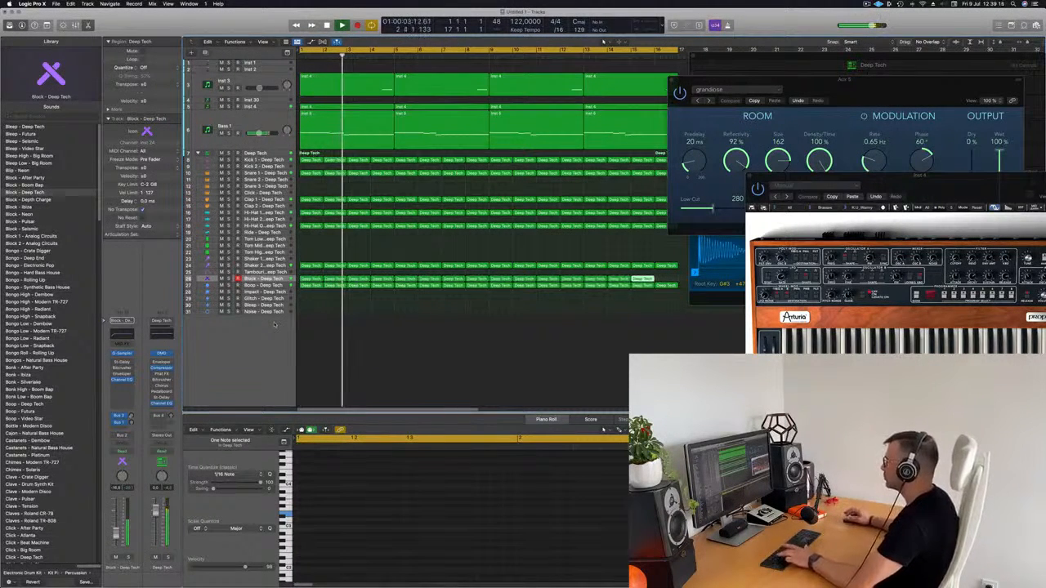
{"action": "key", "text": "super+r"}
{"action": "key", "text": "Return"}
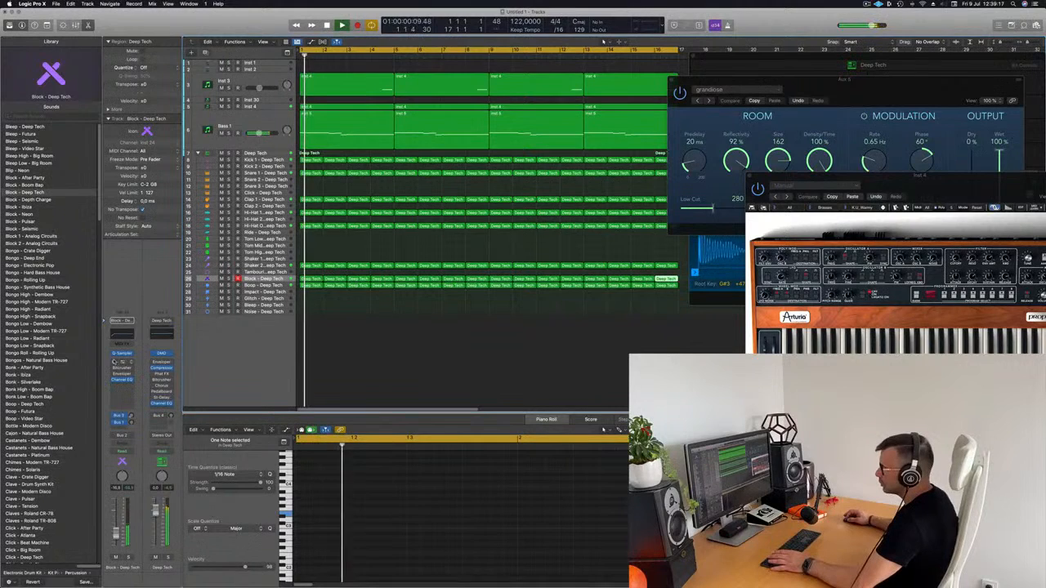
Open the Stereo Delay on the Block channel, raise its left output mix to 33%, and audition its presets from the start.
{"action": "left_click", "coordinate": [120, 362]}
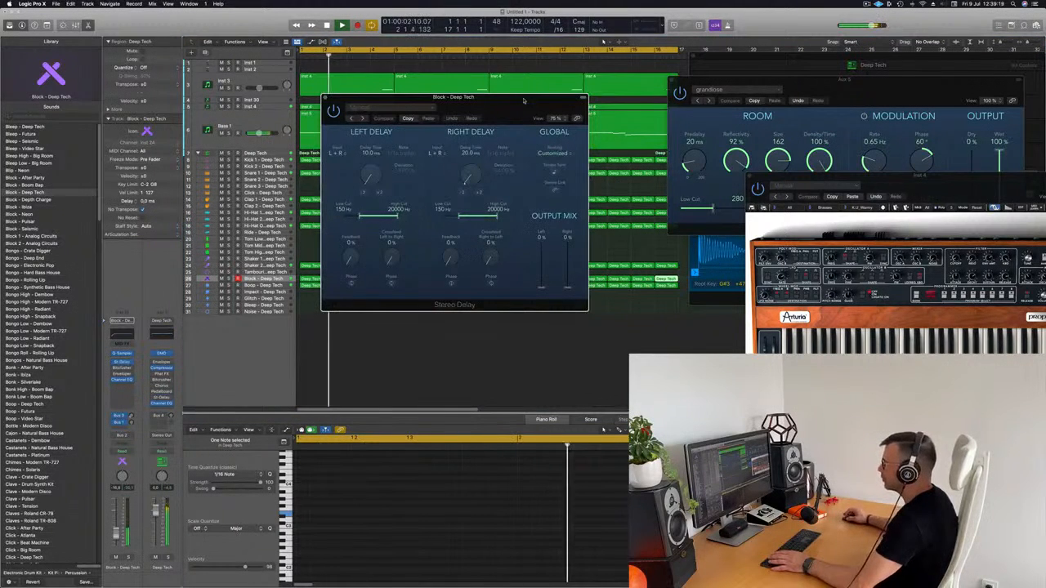
{"action": "left_click_drag", "start_coordinate": [532, 261], "coordinate": [520, 265]}
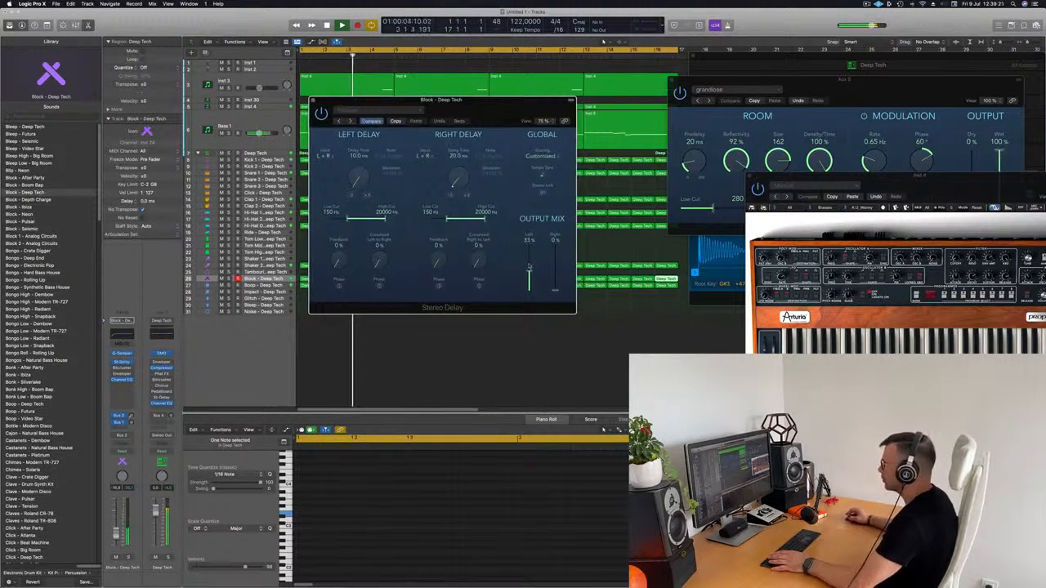
{"action": "key", "text": "Return"}
{"action": "left_click", "coordinate": [350, 121]}
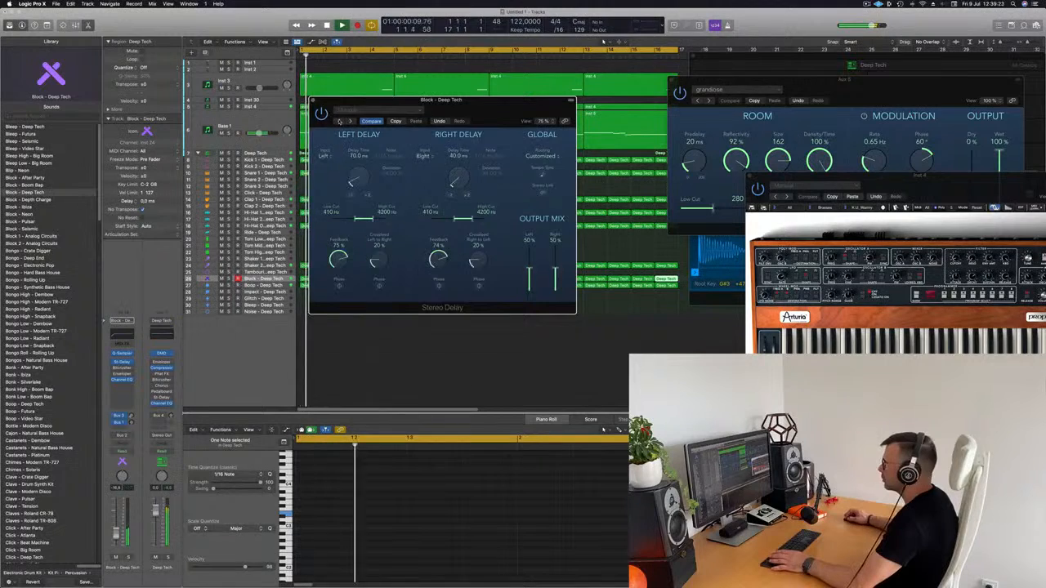
{"action": "left_click", "coordinate": [351, 121]}
Load the 1/8 Note Dotted preset in the Block channel's Stereo Delay, replay from the start, and close the plug-in window.
{"action": "left_click", "coordinate": [358, 111]}
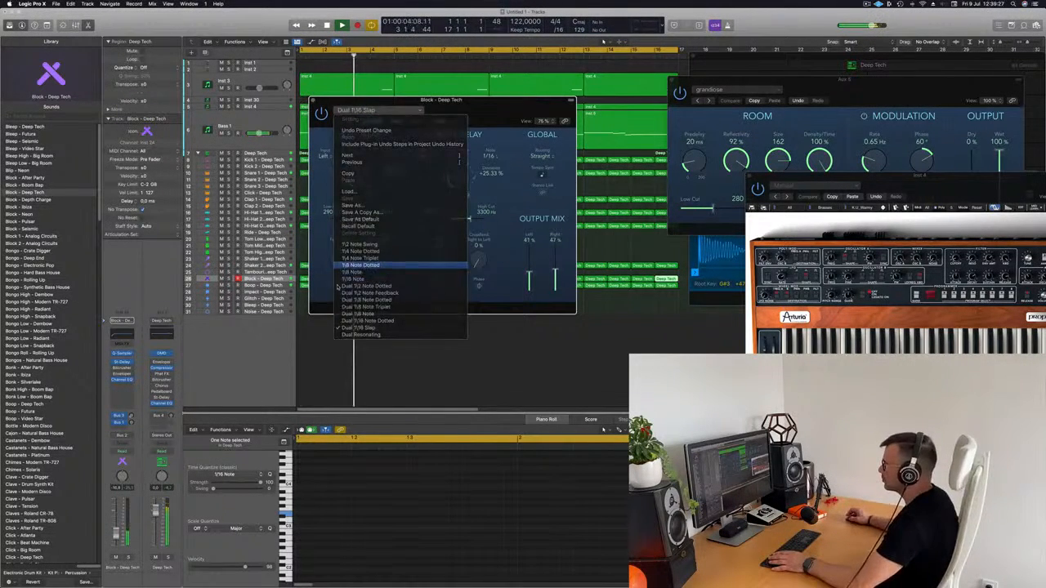
{"action": "left_click", "coordinate": [359, 265]}
{"action": "key", "text": "Return"}
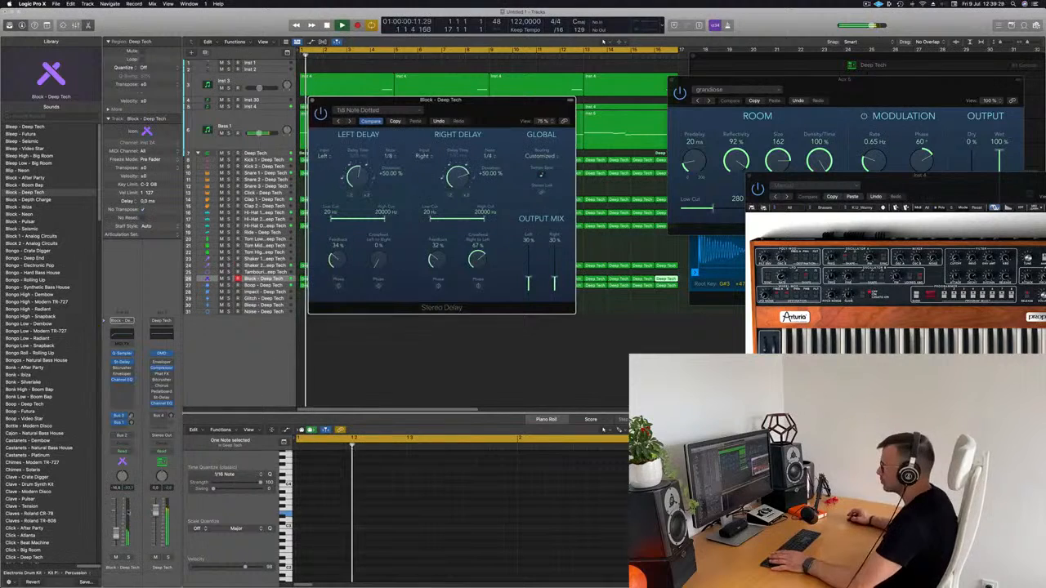
{"action": "left_click", "coordinate": [579, 284]}
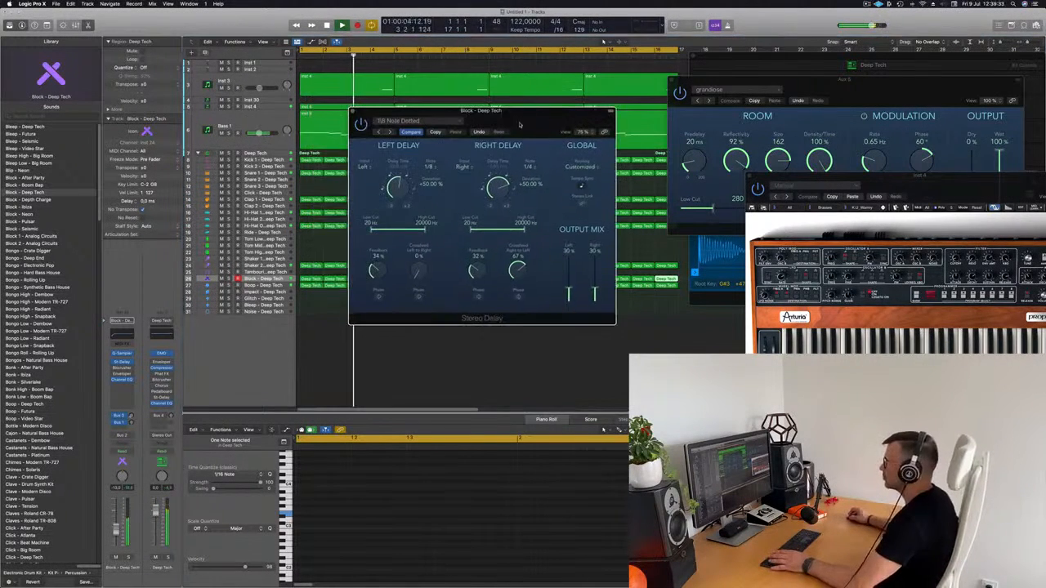
{"action": "left_click_drag", "start_coordinate": [354, 107], "coordinate": [360, 163]}
{"action": "key", "text": "super+w"}
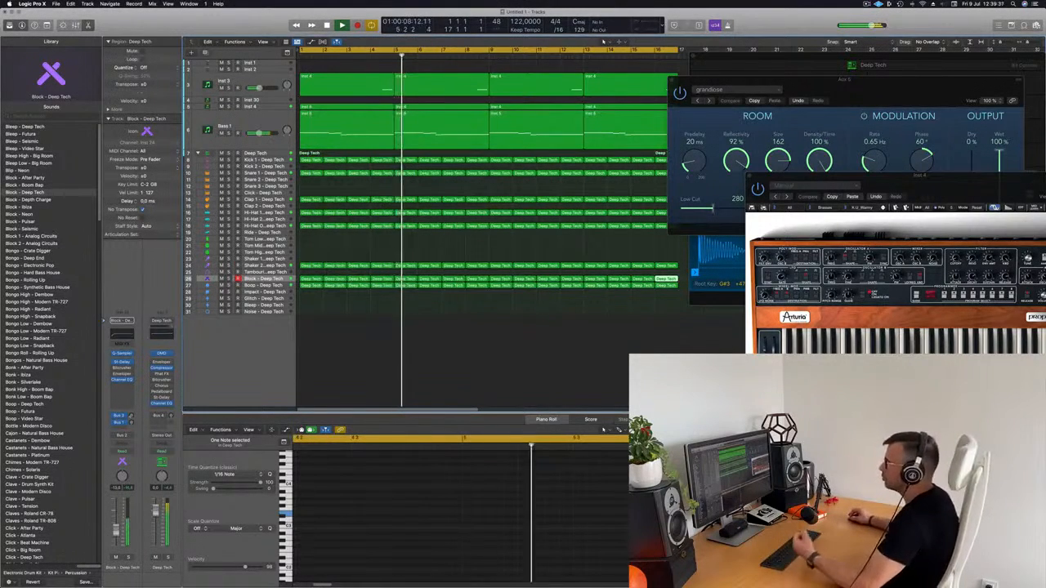
Select the Shaker 2 track, show the mixer, and insert a Compressor in the free slot below its Channel EQ.
{"action": "scroll", "coordinate": [373, 369], "scroll_direction": "left", "scroll_amount": 2}
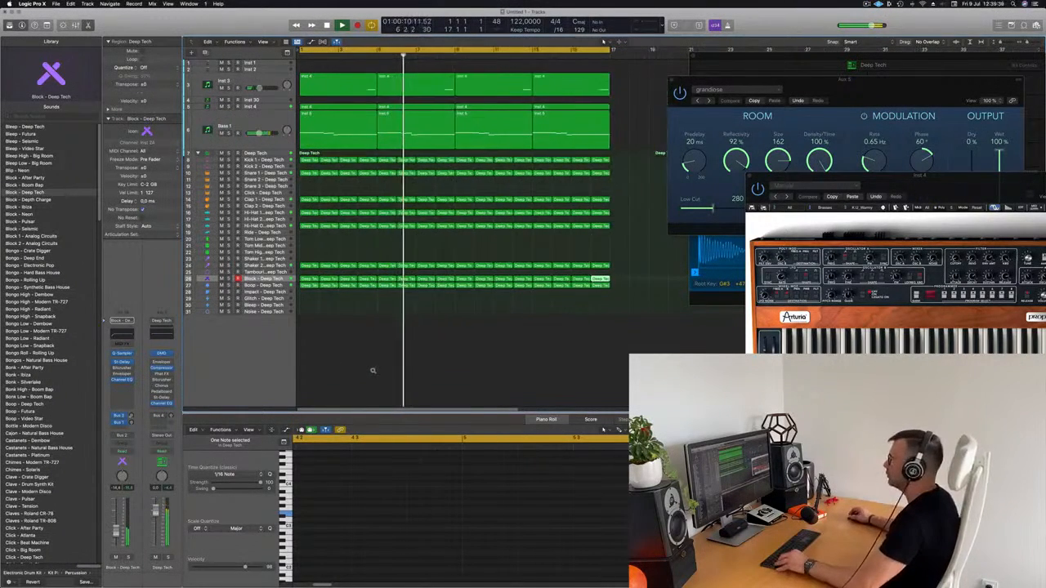
{"action": "scroll", "coordinate": [380, 364], "scroll_direction": "down", "scroll_amount": 3}
{"action": "key", "text": "Return"}
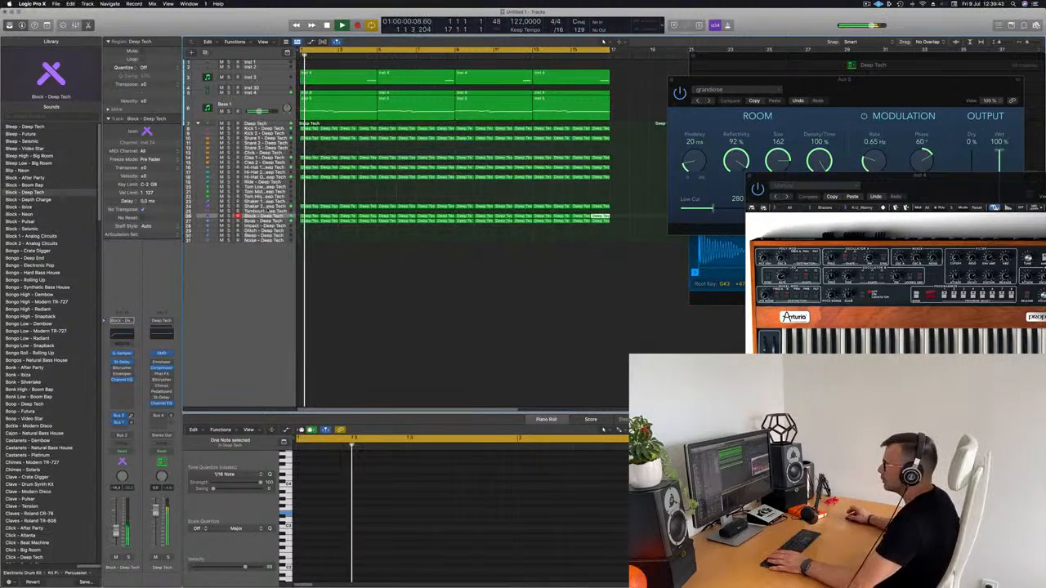
{"action": "left_click", "coordinate": [274, 207]}
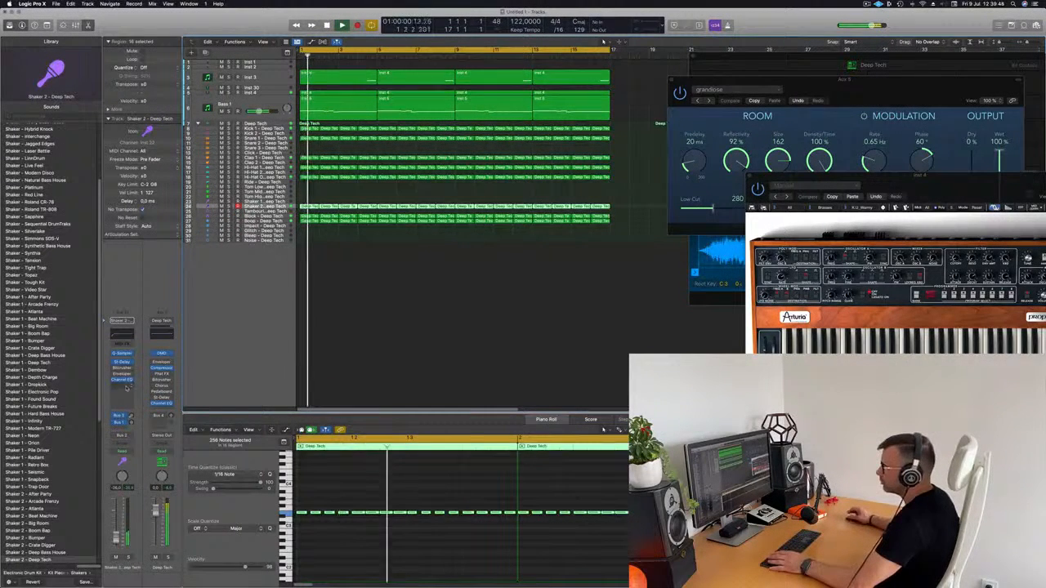
{"action": "left_click", "coordinate": [126, 387]}
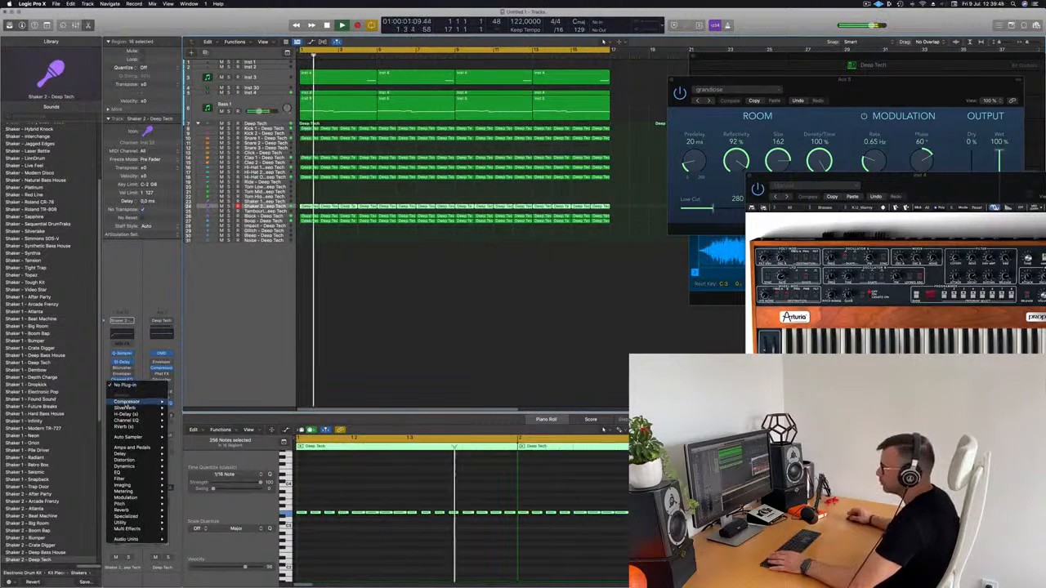
{"action": "left_click", "coordinate": [332, 345]}
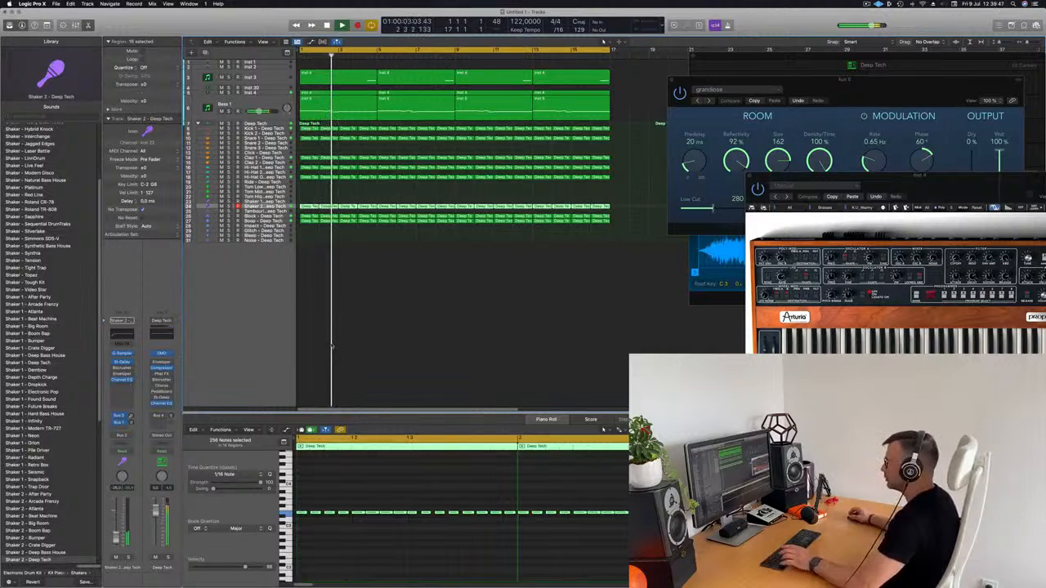
{"action": "key", "text": "x"}
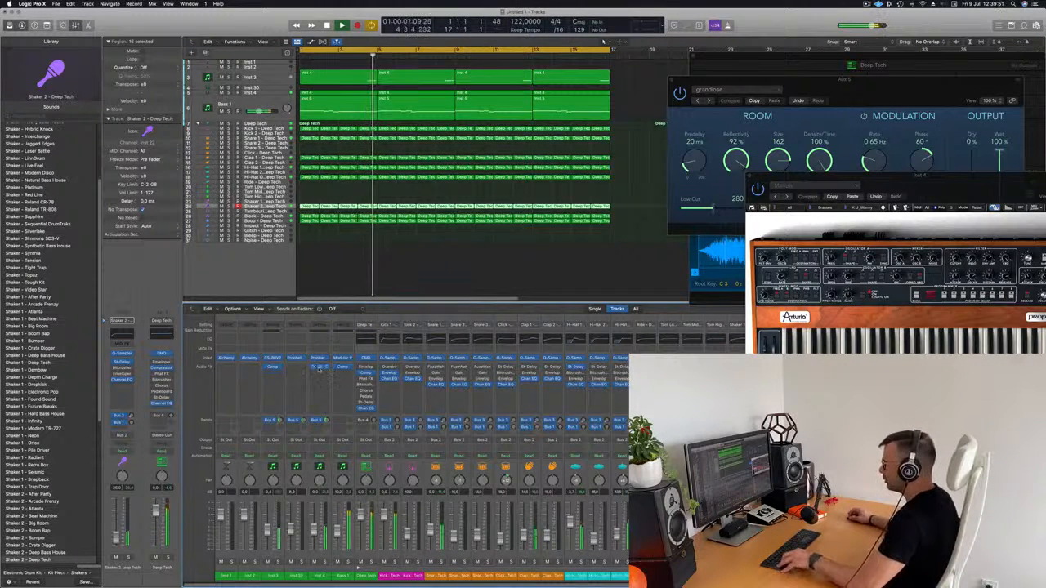
{"action": "left_click_drag", "start_coordinate": [943, 181], "coordinate": [795, 58]}
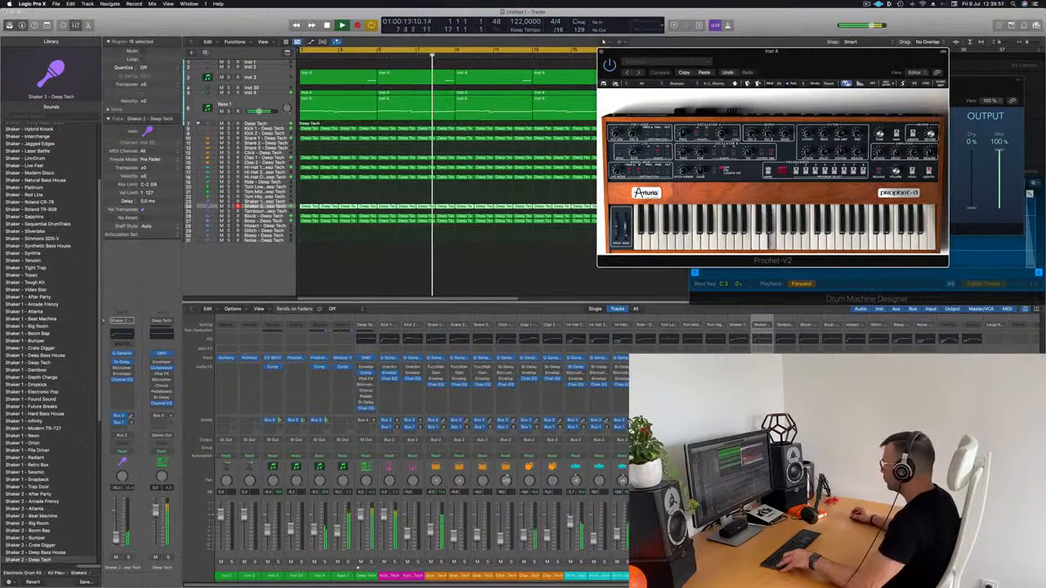
{"action": "left_click", "coordinate": [121, 386]}
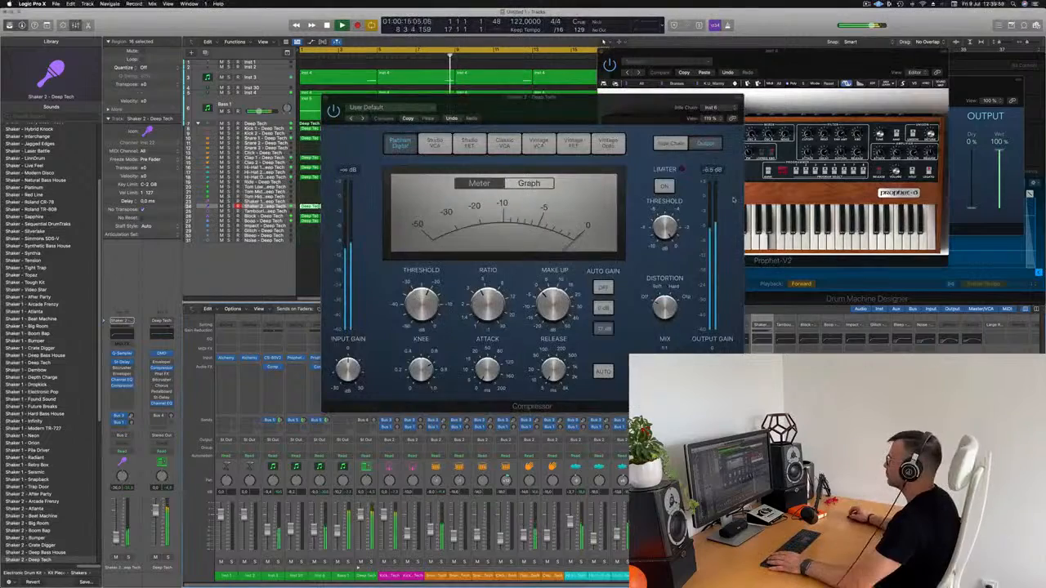
Close the Shaker 2 Compressor window and the Prophet-V2 window.
{"action": "left_click_drag", "start_coordinate": [568, 106], "coordinate": [667, 116]}
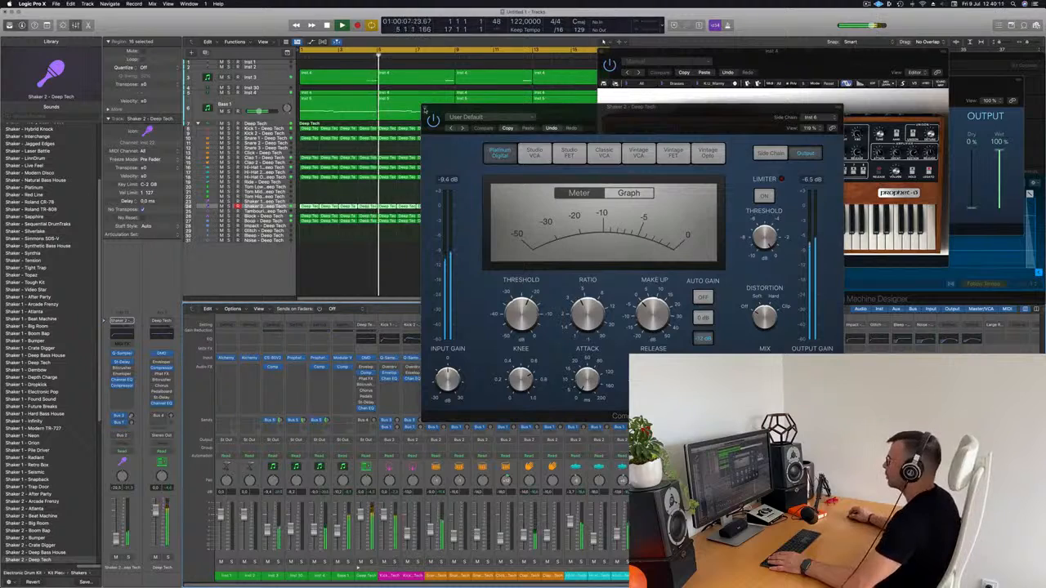
{"action": "key", "text": "super+w"}
{"action": "left_click", "coordinate": [722, 61]}
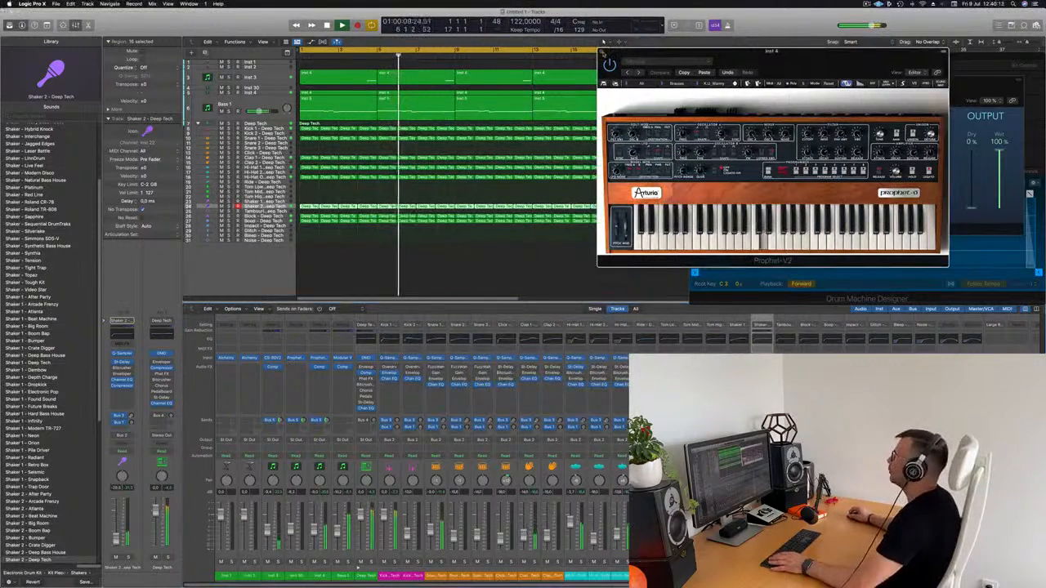
{"action": "key", "text": "super+w"}
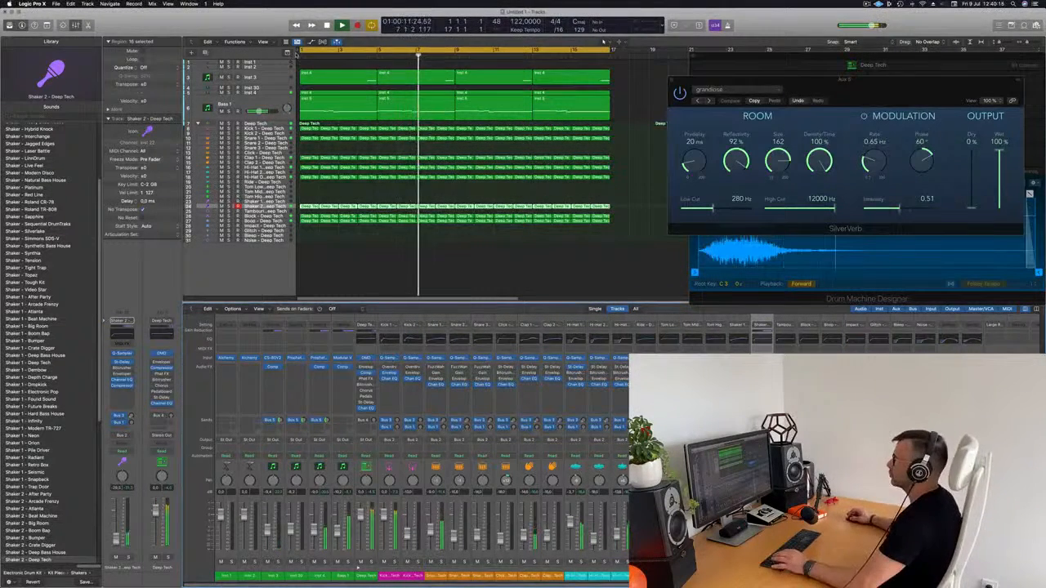
Go through the upper instrument tracks and select the empty Inst 2 track.
{"action": "left_click", "coordinate": [276, 77]}
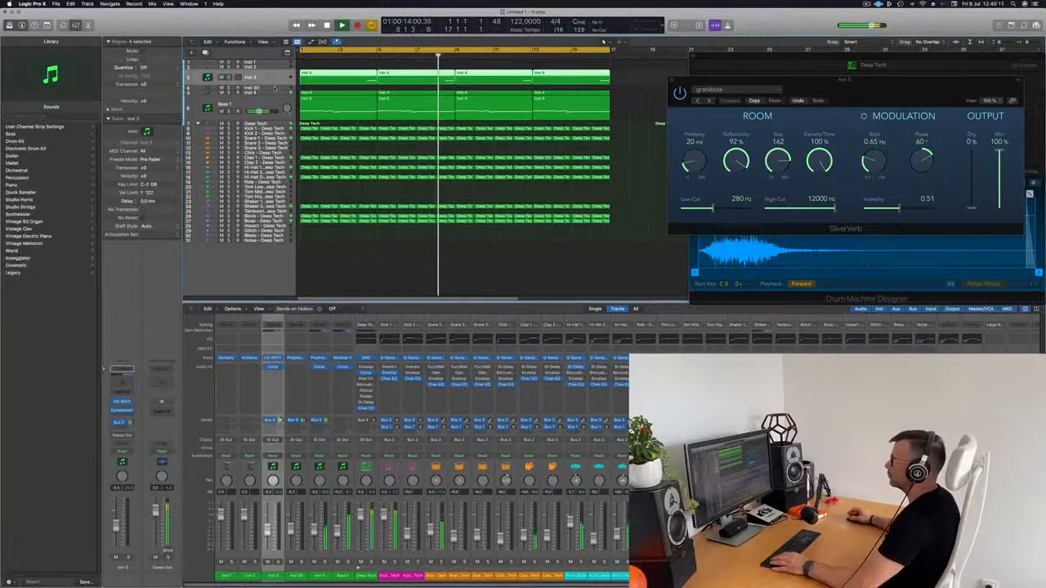
{"action": "left_click", "coordinate": [275, 88]}
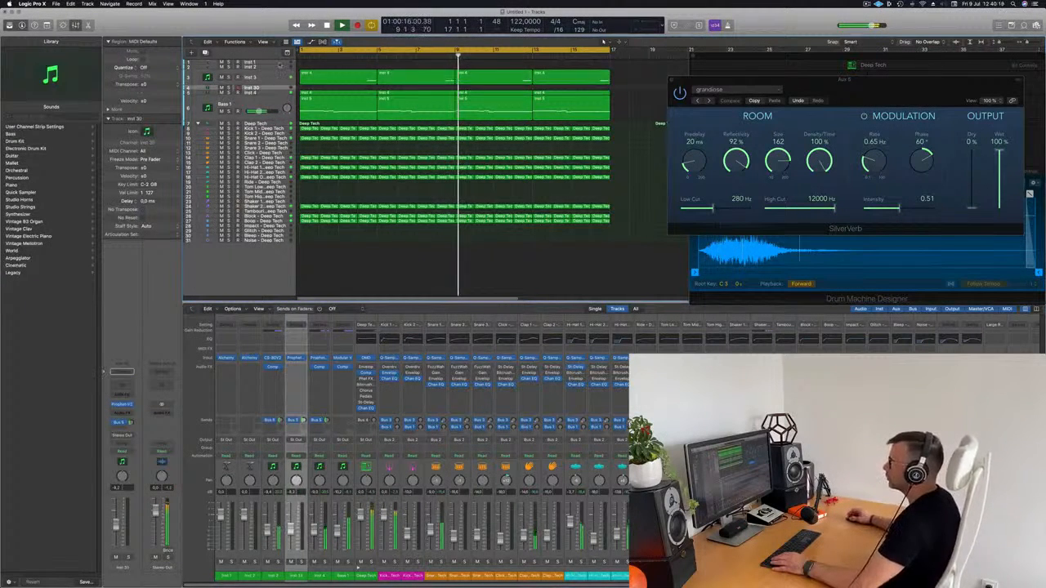
{"action": "left_click", "coordinate": [279, 67]}
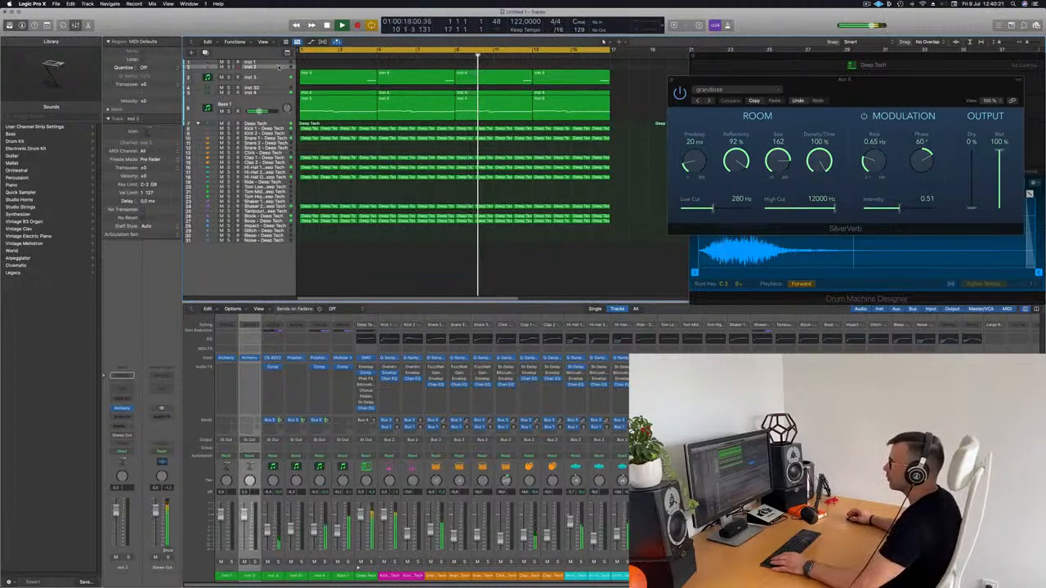
{"action": "left_click", "coordinate": [279, 75]}
{"action": "left_click", "coordinate": [281, 68]}
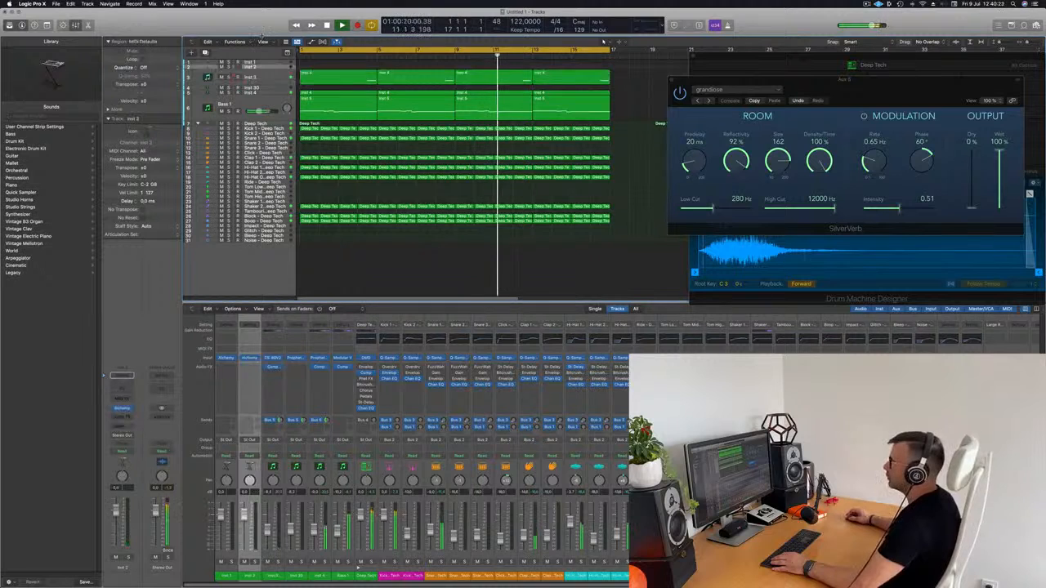
Show the toolbar, turn on Track Zoom, enlarge the Inst 2 track's height, and replay from the start.
{"action": "key", "text": "ctrl+alt+super+t"}
{"action": "left_click", "coordinate": [116, 46]}
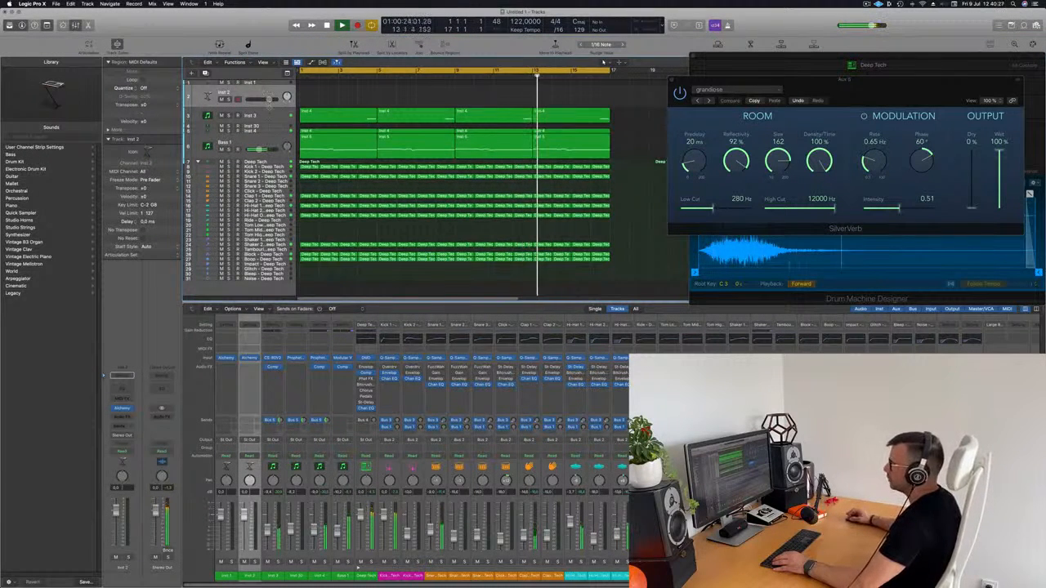
{"action": "left_click_drag", "start_coordinate": [270, 104], "coordinate": [269, 149]}
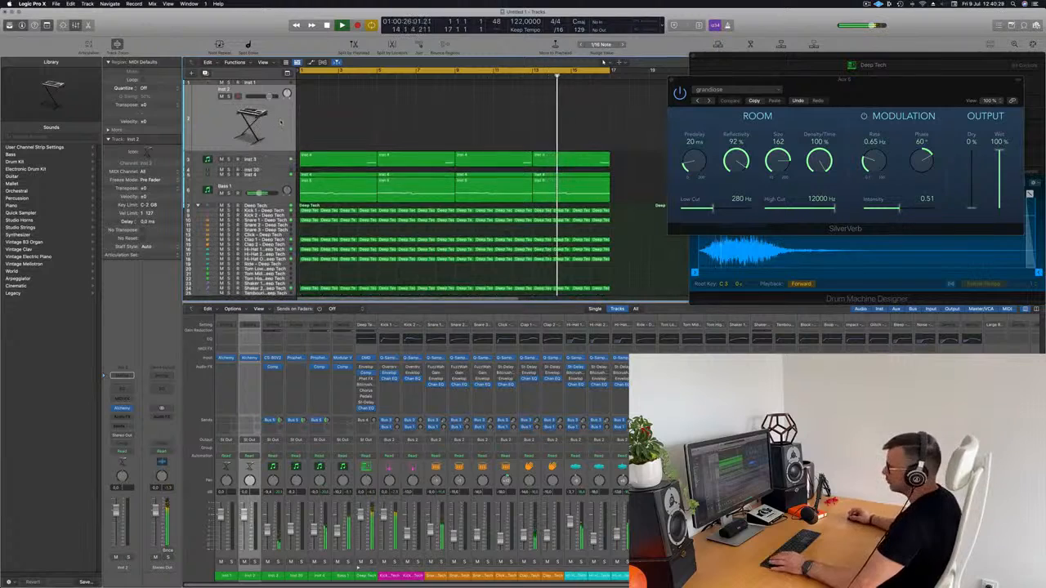
{"action": "key", "text": "Return"}
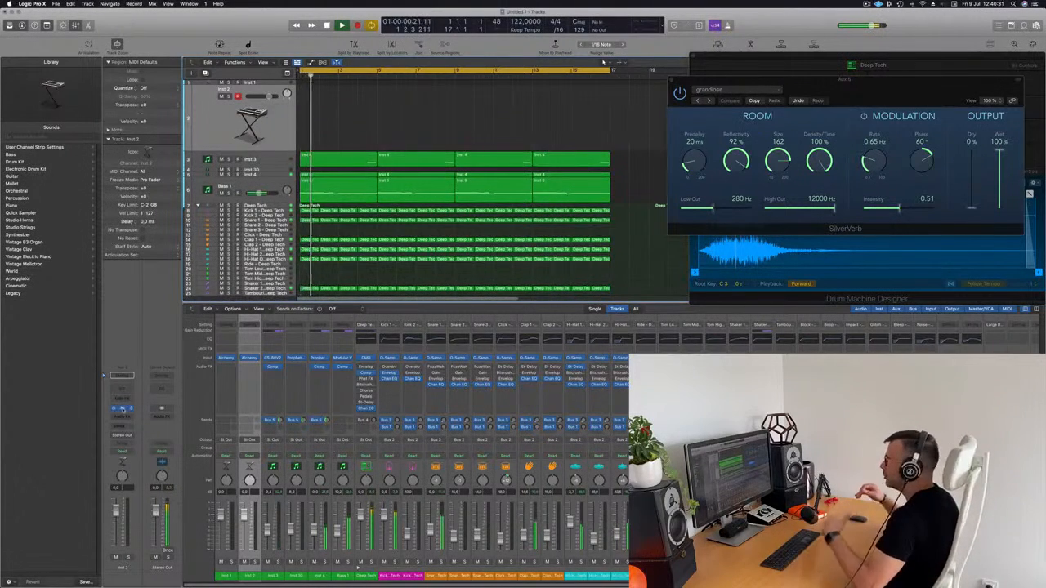
Replace the Alchemy instrument on the Inst 2 track with Arturia's CS-80V2 in stereo.
{"action": "left_click", "coordinate": [121, 408]}
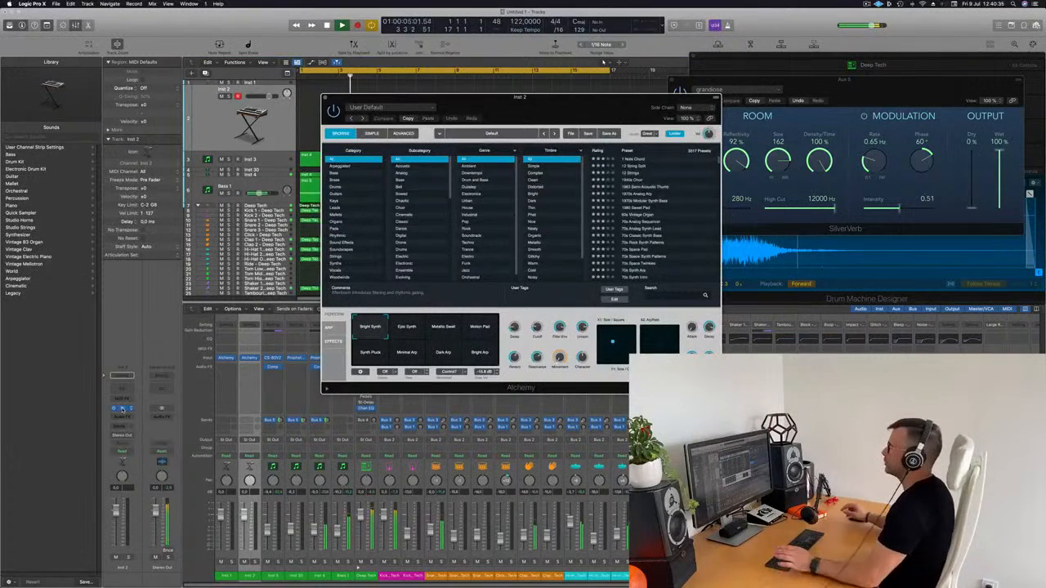
{"action": "key", "text": "Return"}
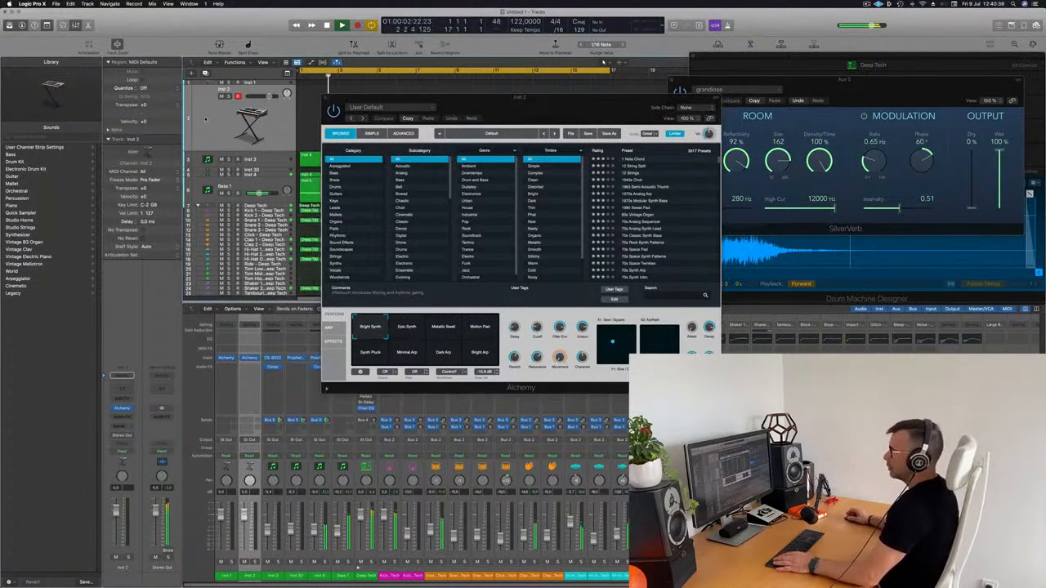
{"action": "left_click", "coordinate": [129, 408]}
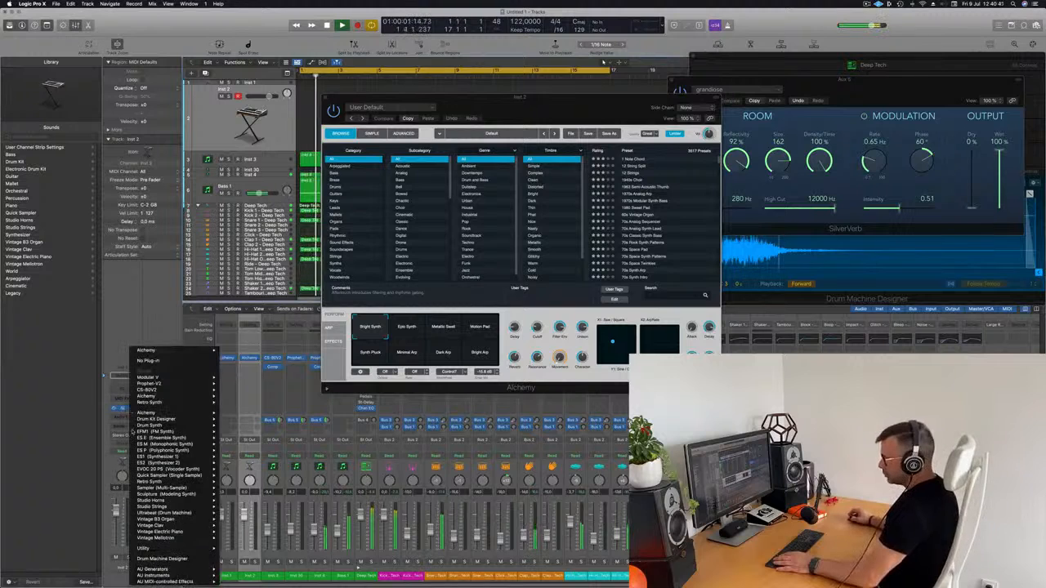
{"action": "mouse_move", "coordinate": [188, 575]}
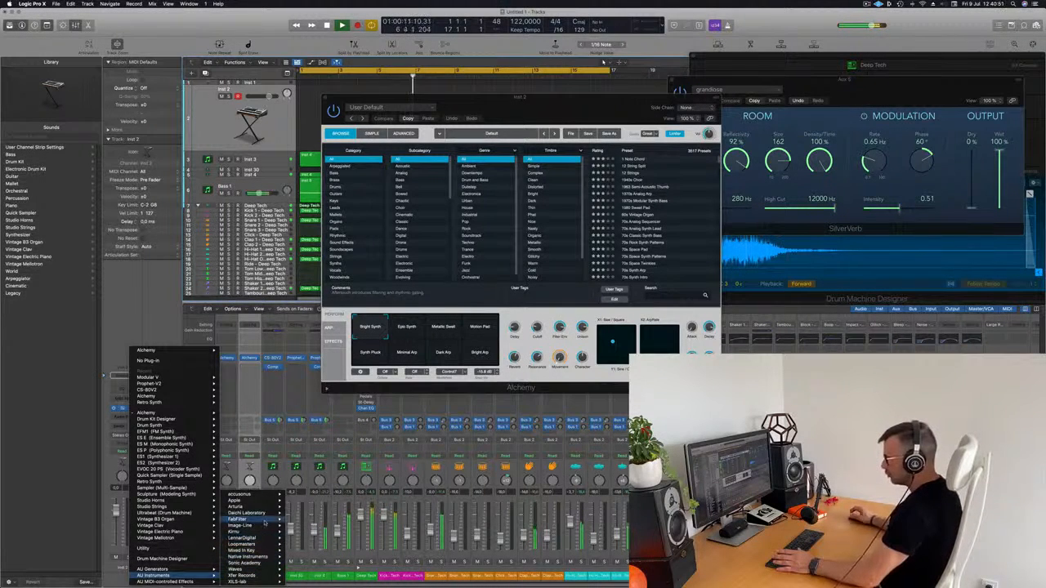
{"action": "mouse_move", "coordinate": [267, 507]}
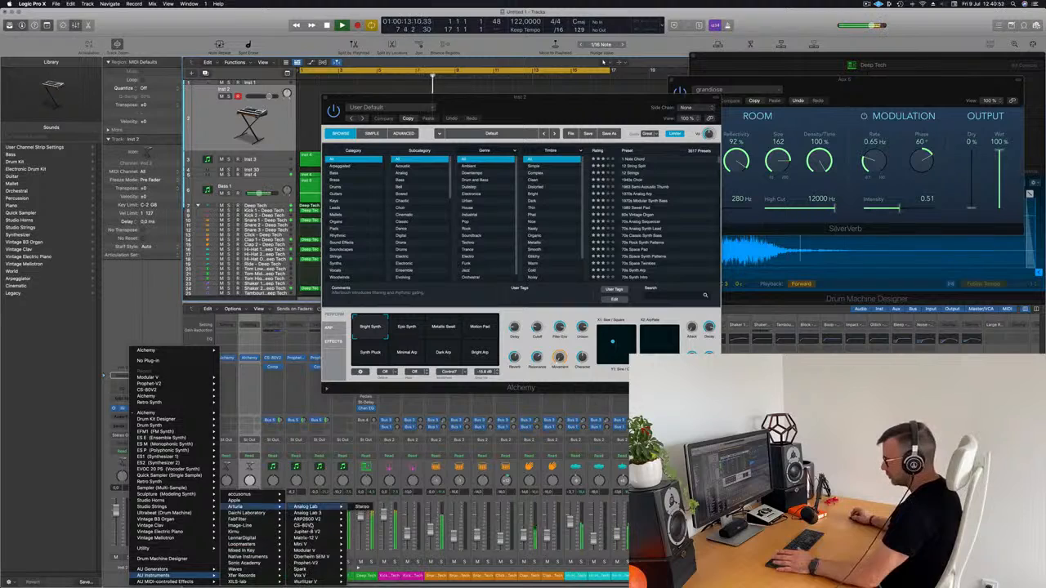
{"action": "left_click", "coordinate": [360, 525]}
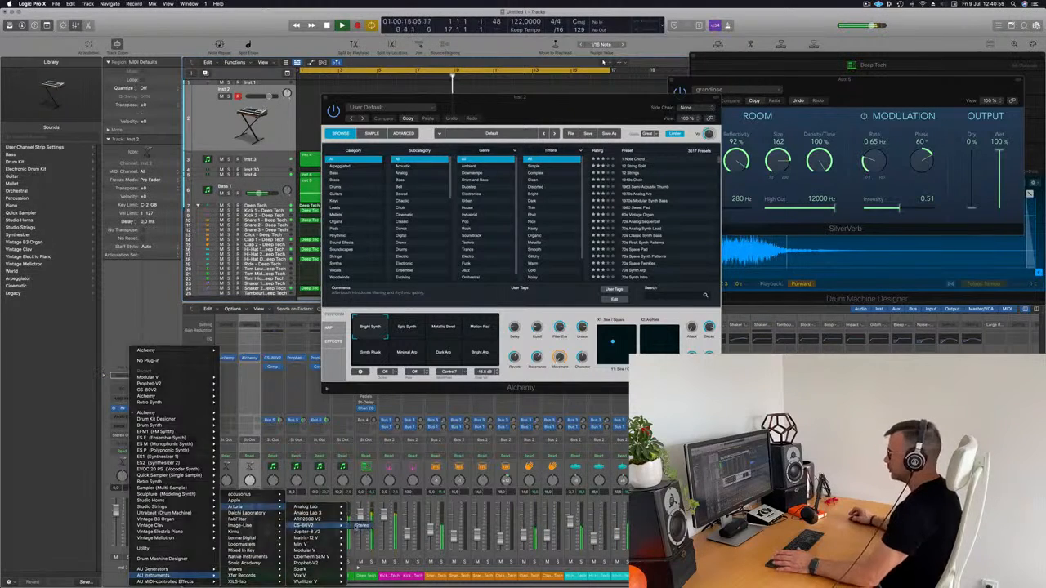
{"action": "left_click_drag", "start_coordinate": [524, 101], "coordinate": [546, 106]}
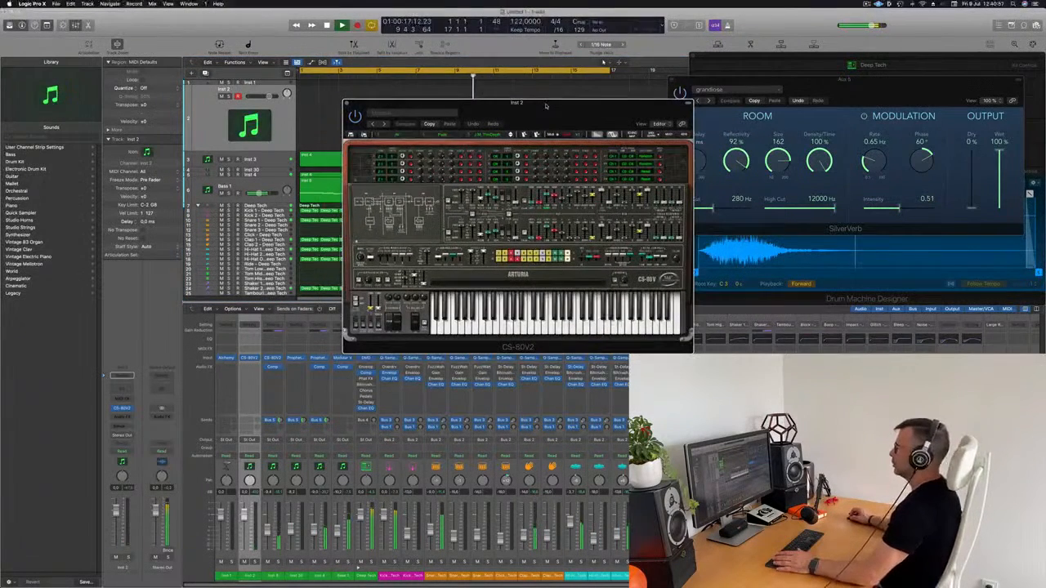
Add a Bus 5 send to the Inst 2 channel and raise its send level.
{"action": "left_click", "coordinate": [219, 140]}
{"action": "left_click", "coordinate": [119, 426]}
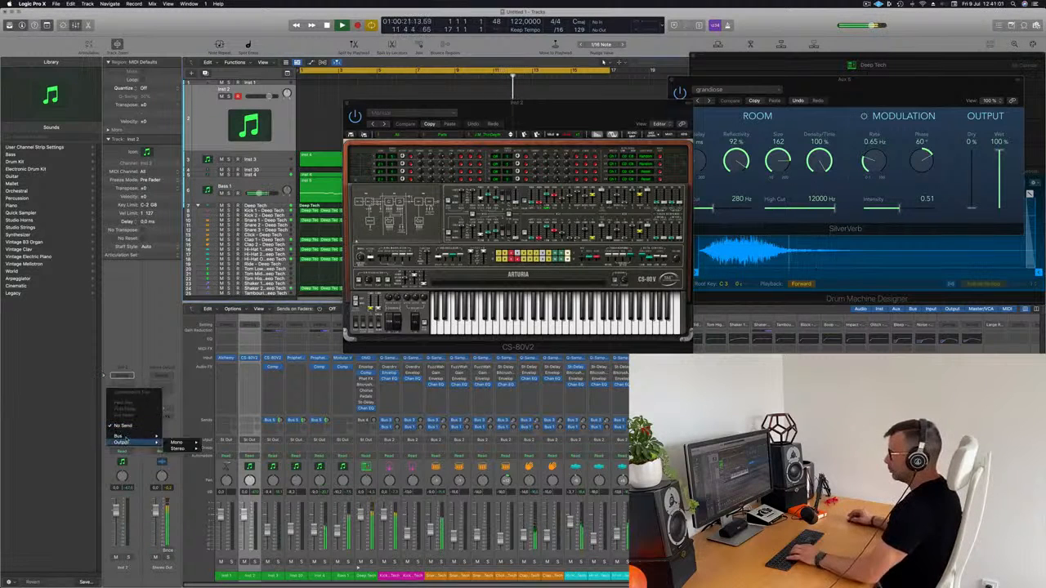
{"action": "mouse_move", "coordinate": [126, 439]}
{"action": "left_click", "coordinate": [188, 365]}
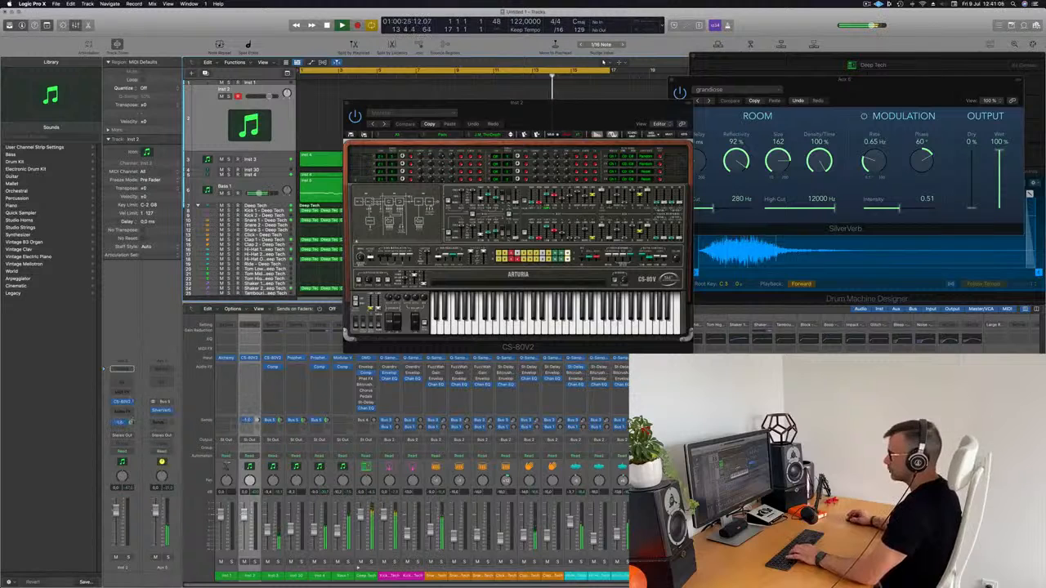
{"action": "key", "text": "h"}
{"action": "key", "text": "h"}
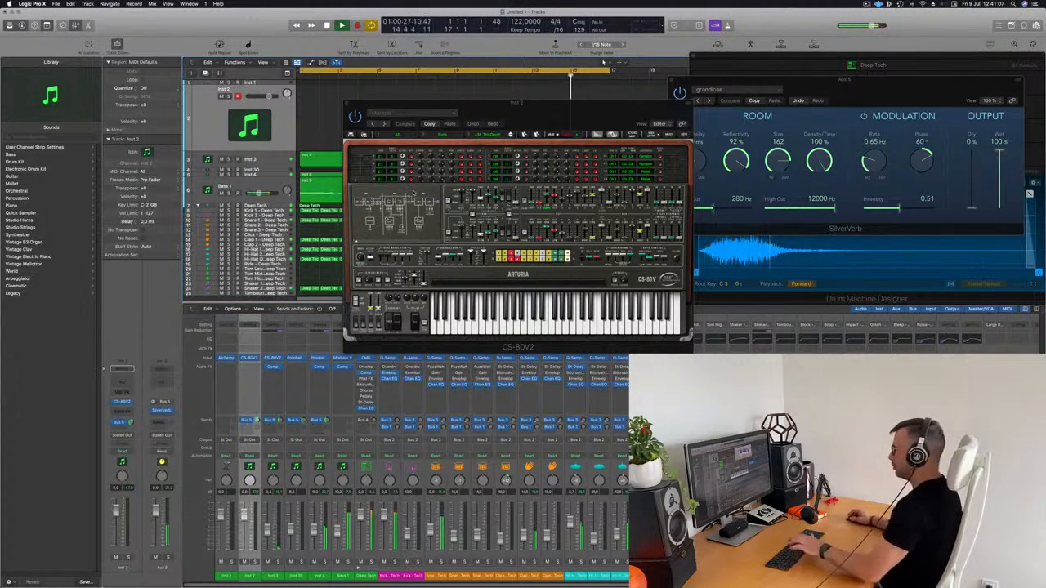
Open the Musical Typing keyboard, arrange it and the CS-80V2 window side by side, and try a note on Inst 2.
{"action": "key", "text": "super+k"}
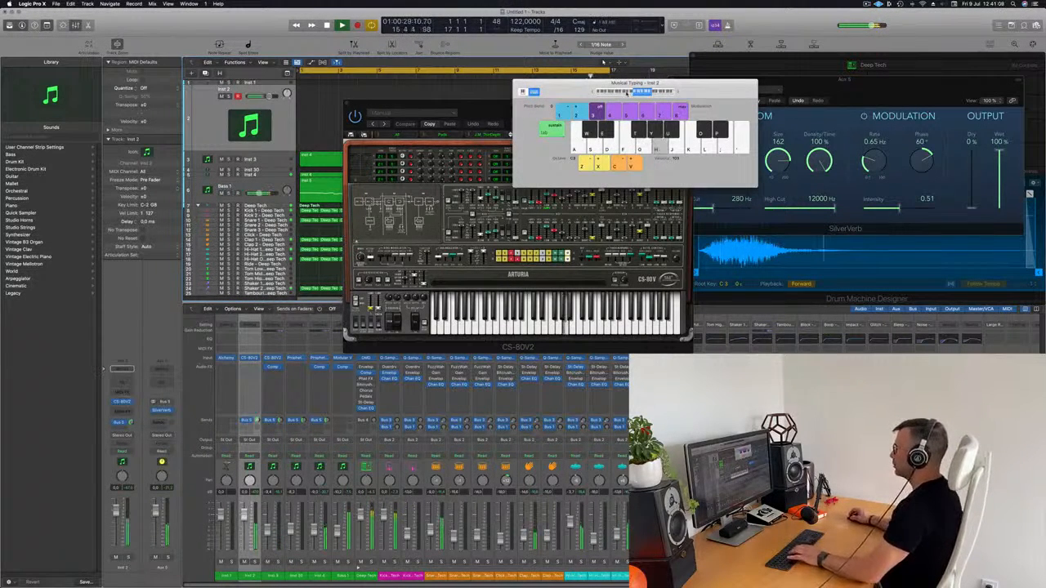
{"action": "left_click_drag", "start_coordinate": [570, 84], "coordinate": [707, 124]}
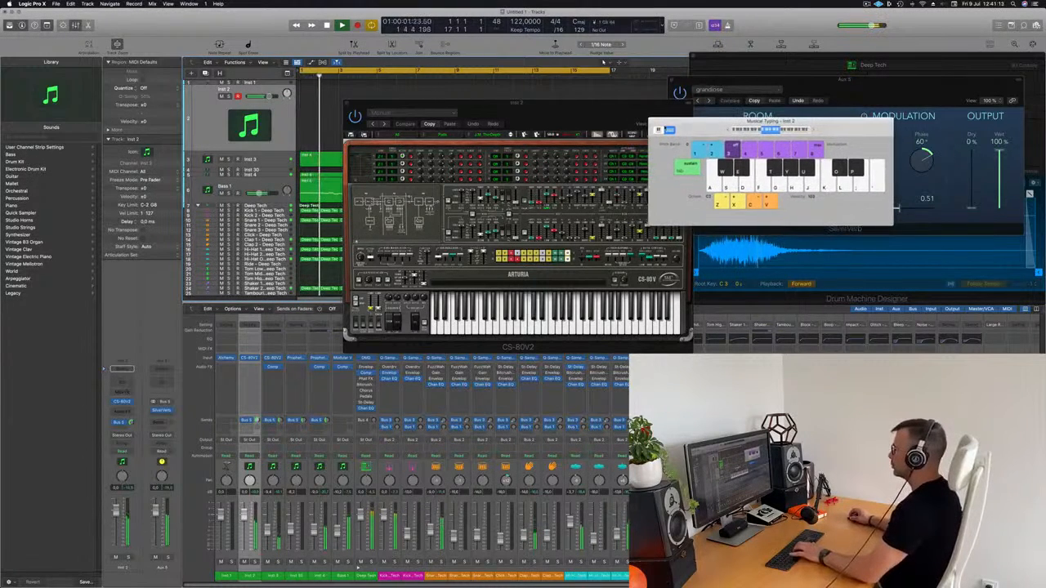
{"action": "key", "text": "j"}
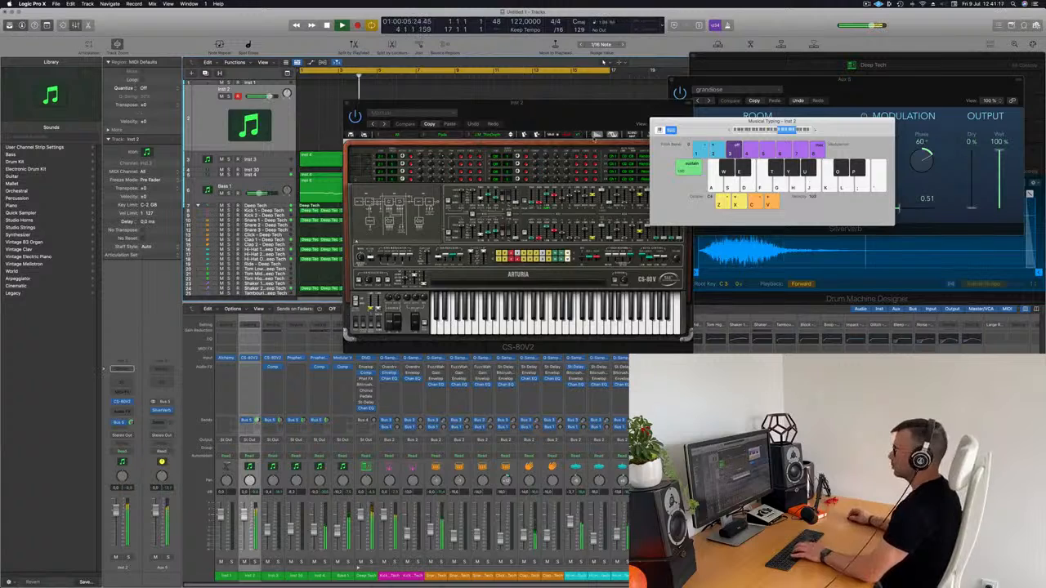
{"action": "left_click_drag", "start_coordinate": [515, 103], "coordinate": [551, 124]}
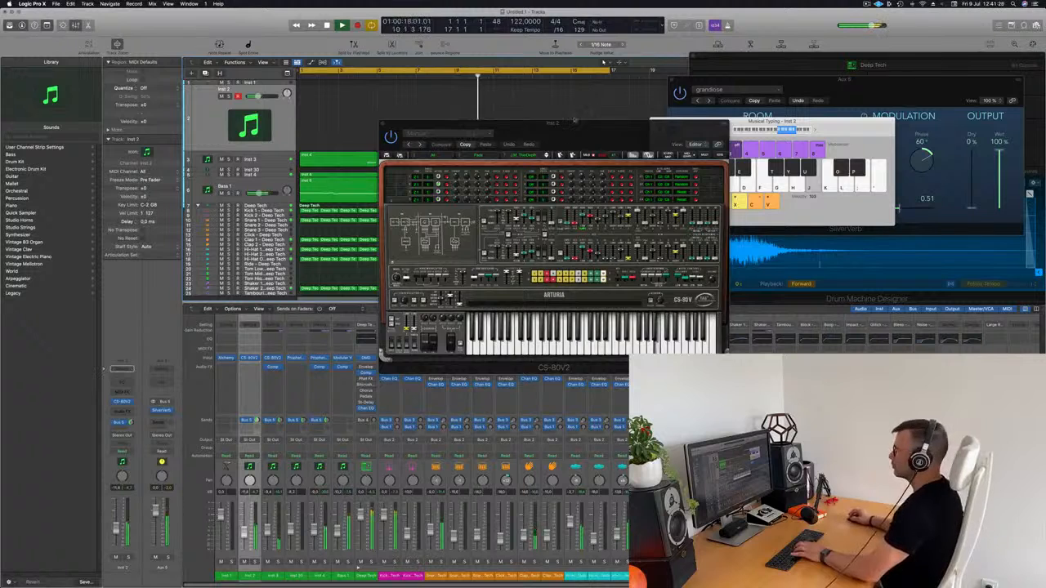
{"action": "left_click_drag", "start_coordinate": [574, 121], "coordinate": [553, 104]}
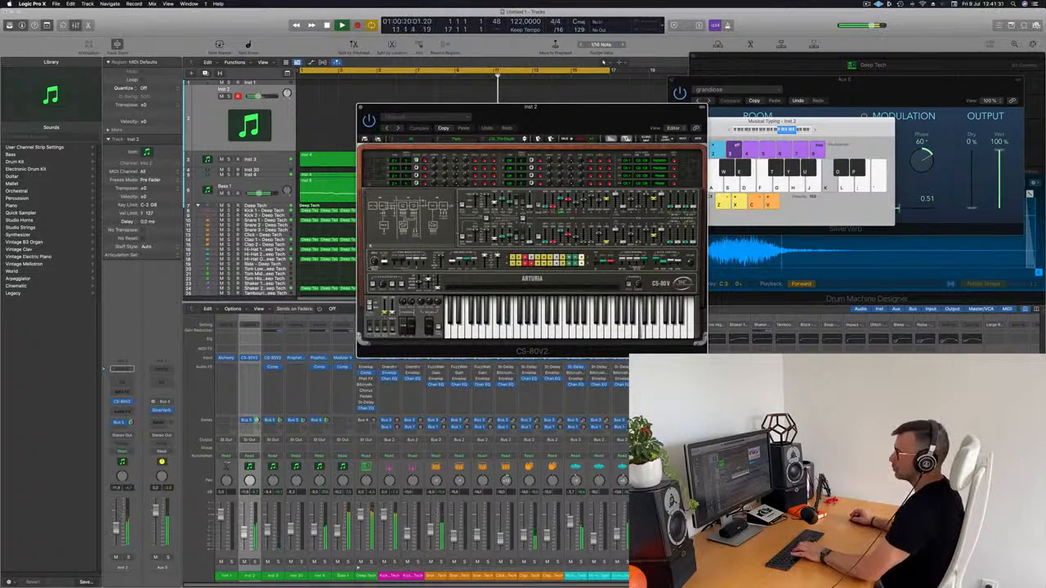
{"action": "left_click", "coordinate": [327, 121]}
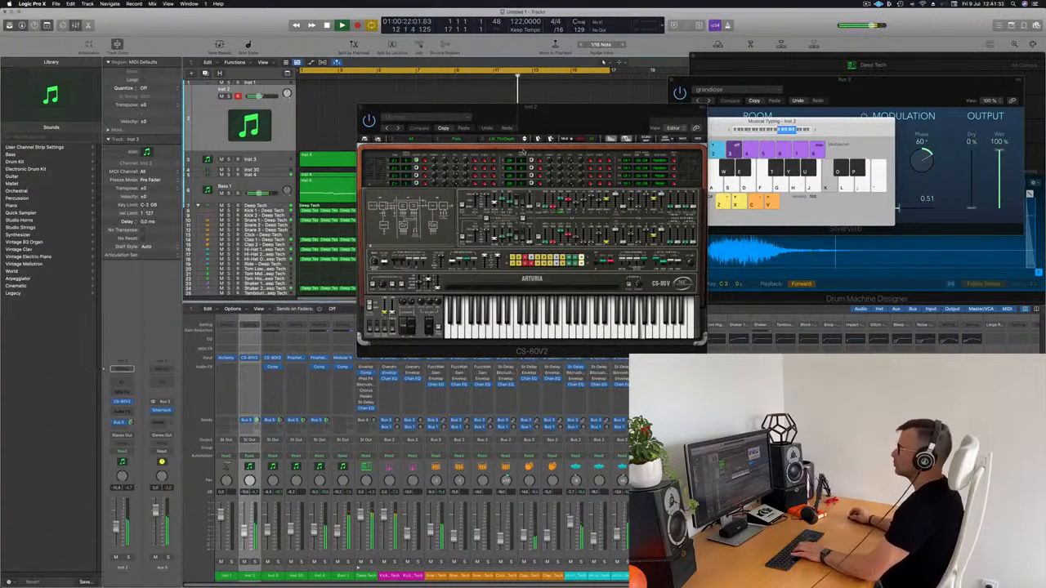
Advance the CS-80V2 to the next preset, lower the Musical Typing octave to C3, reposition the synth window and test a note.
{"action": "left_click", "coordinate": [525, 141]}
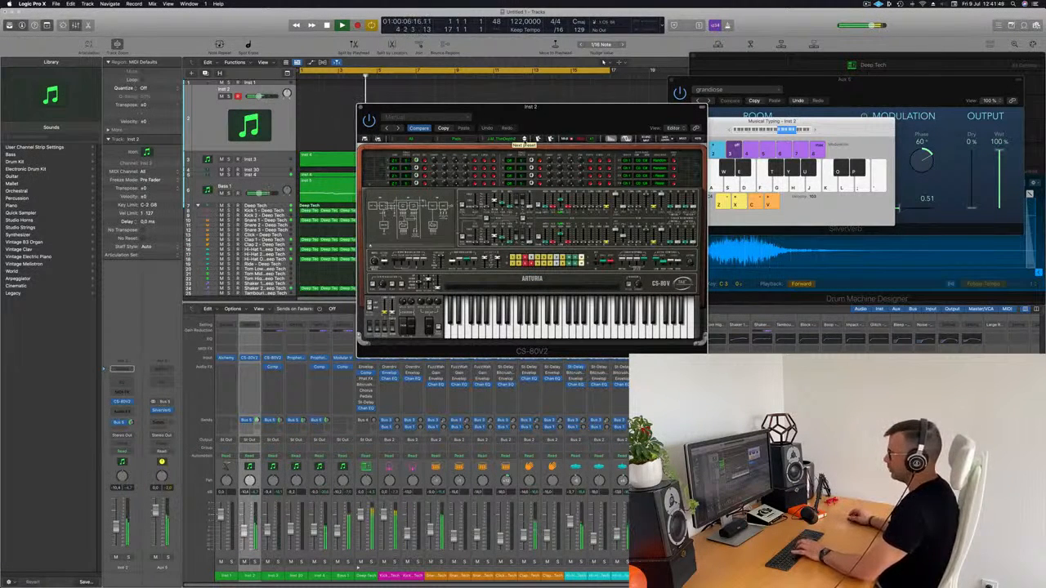
{"action": "left_click", "coordinate": [772, 131]}
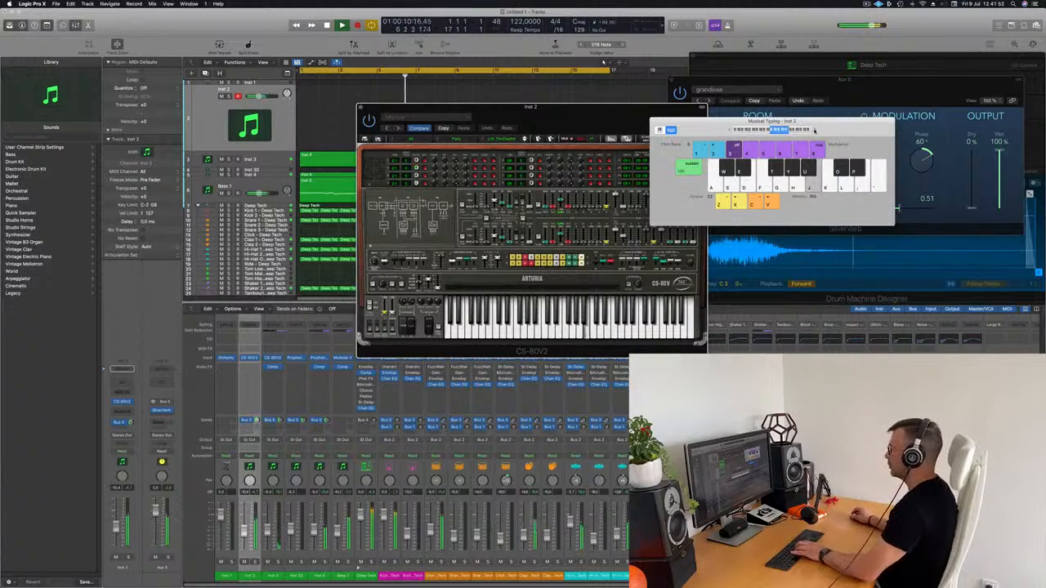
{"action": "left_click_drag", "start_coordinate": [578, 115], "coordinate": [509, 117]}
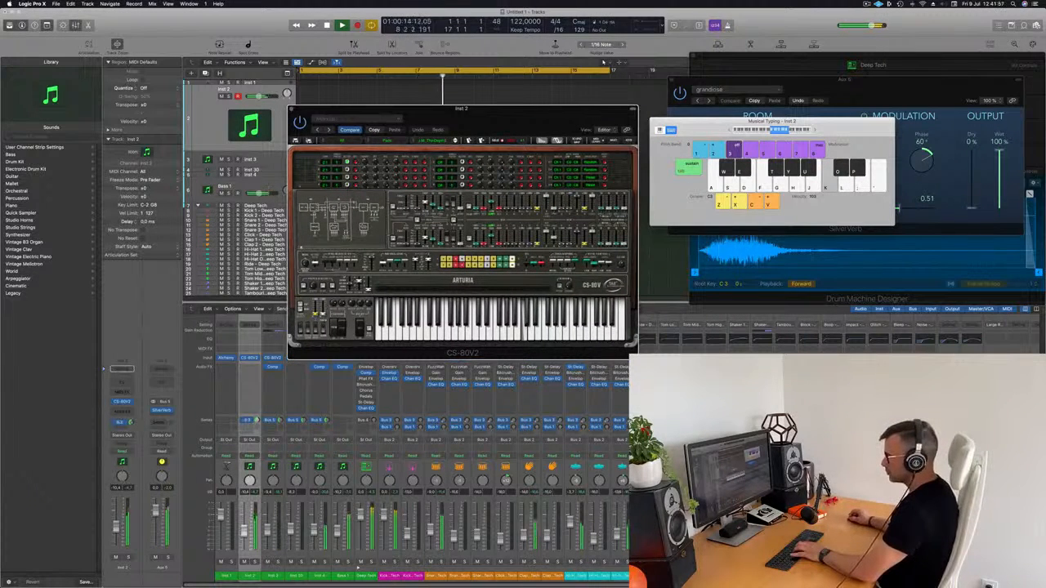
{"action": "left_click", "coordinate": [508, 92]}
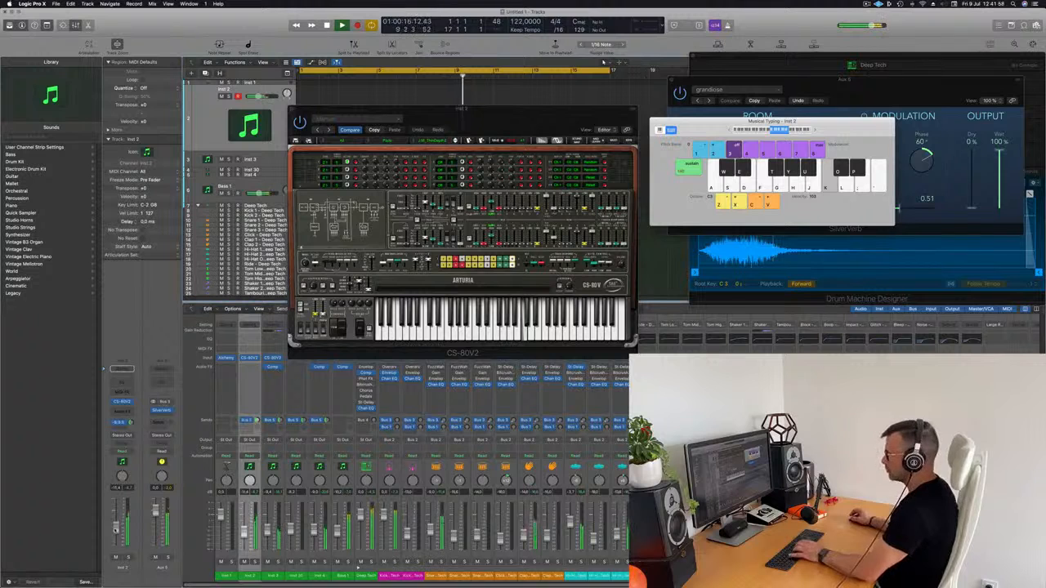
{"action": "key", "text": "l"}
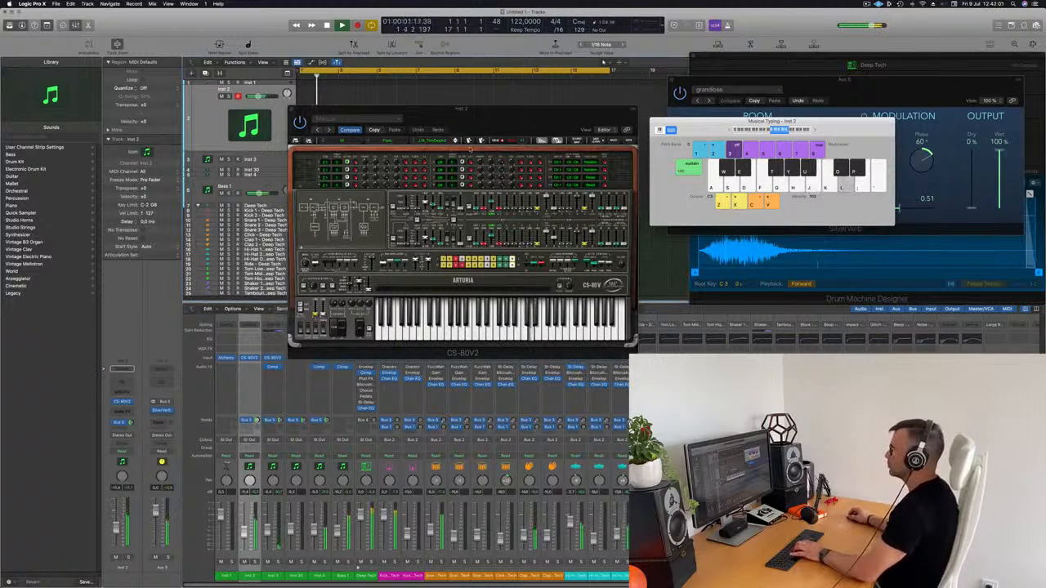
Advance through the next few CS-80V2 presets, shift the synth window back towards the keyboard, and audition the sounds with short phrases.
{"action": "left_click", "coordinate": [456, 142]}
{"action": "key", "text": "k"}
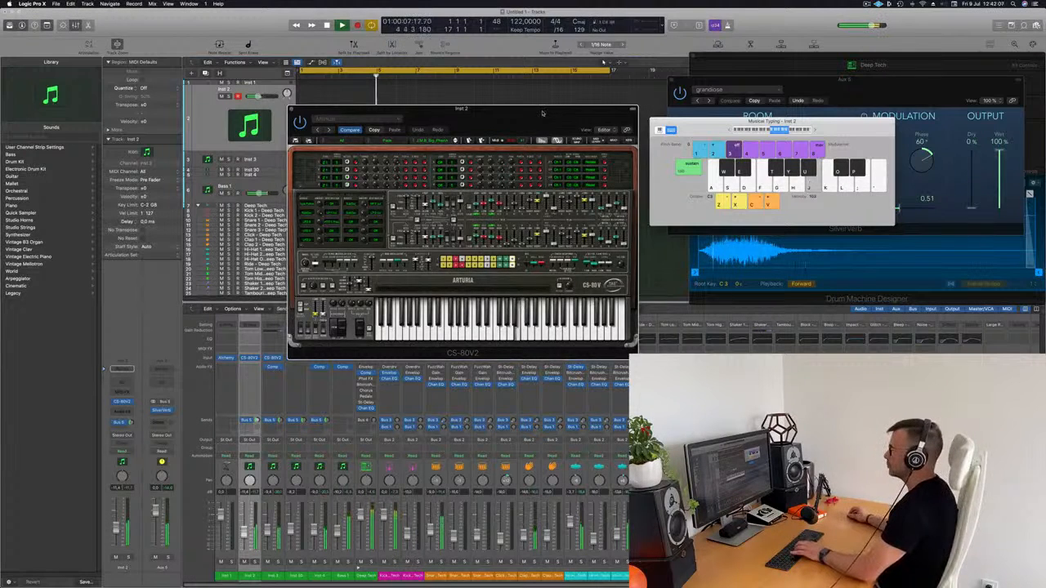
{"action": "left_click_drag", "start_coordinate": [542, 113], "coordinate": [597, 114]}
{"action": "key", "text": "l"}
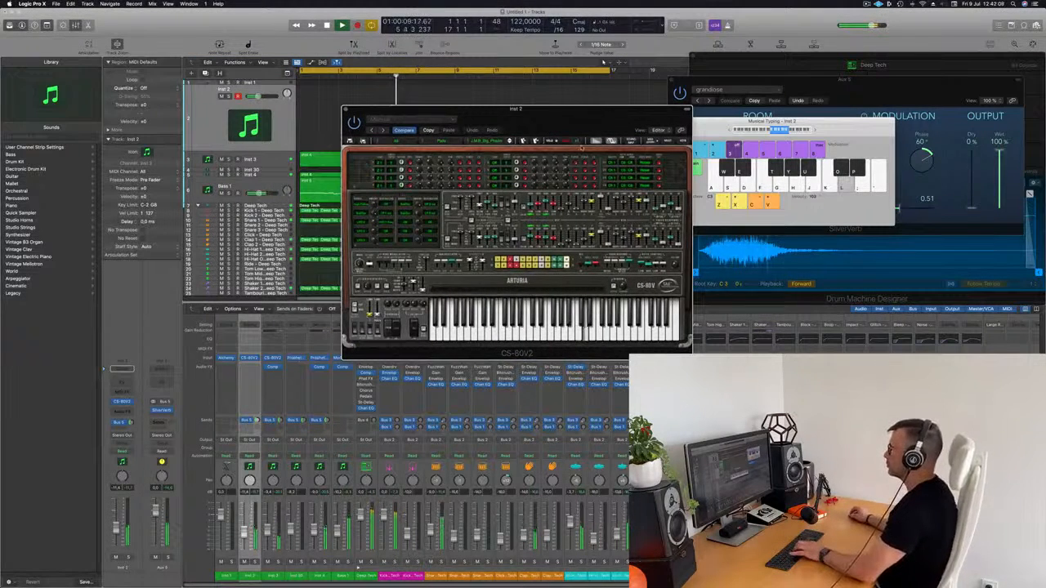
{"action": "key", "text": "k"}
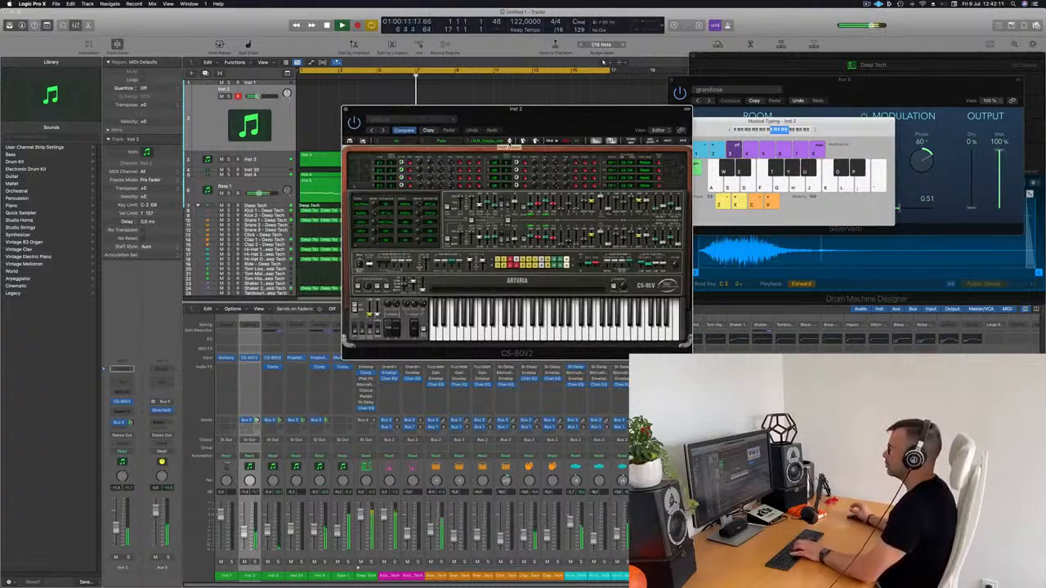
{"action": "key", "text": "k"}
{"action": "key", "text": "j"}
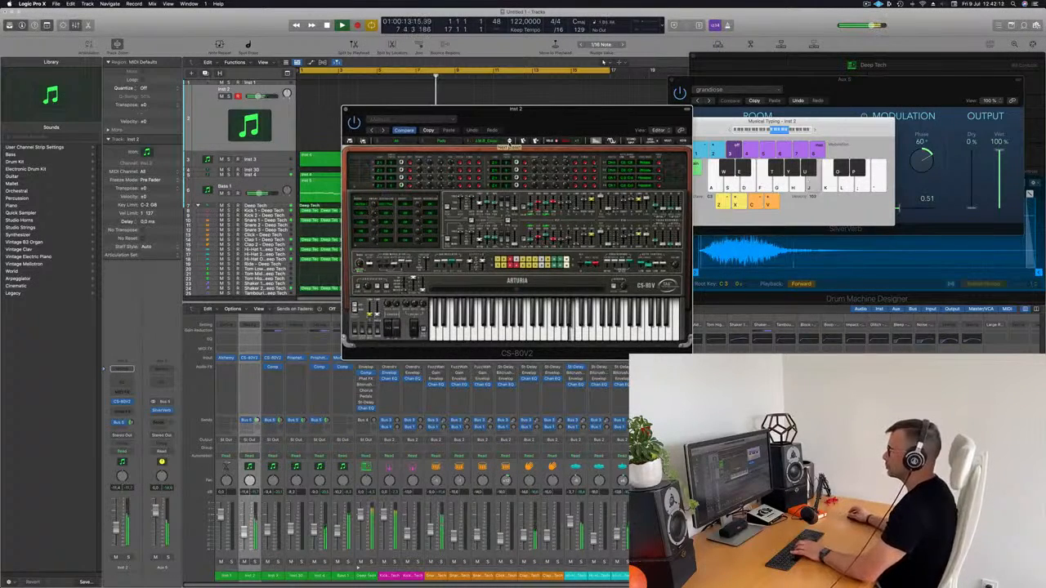
{"action": "key", "text": "k"}
{"action": "key", "text": "l"}
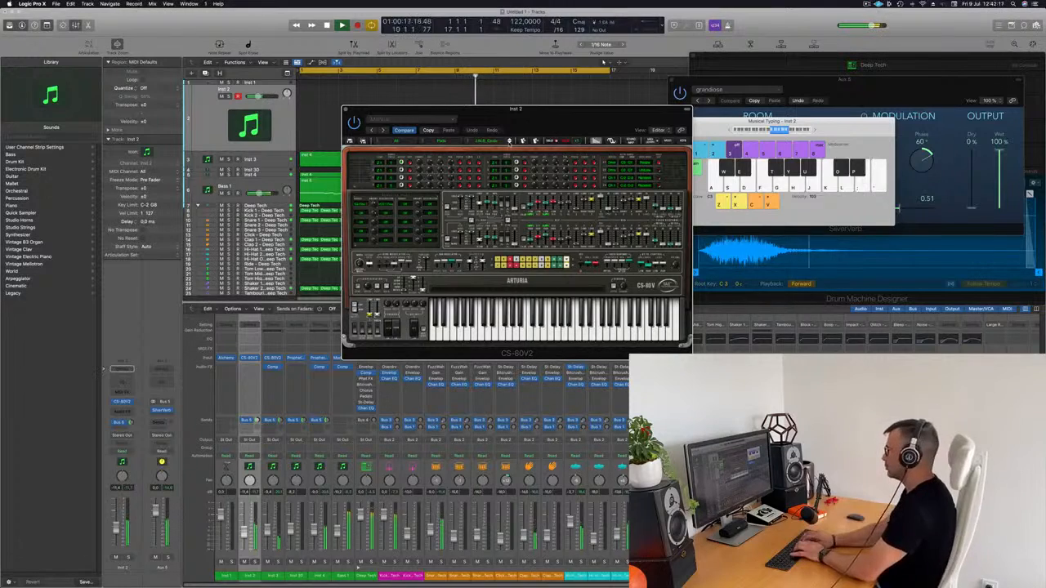
{"action": "key", "text": "j"}
{"action": "key", "text": "apostrophe"}
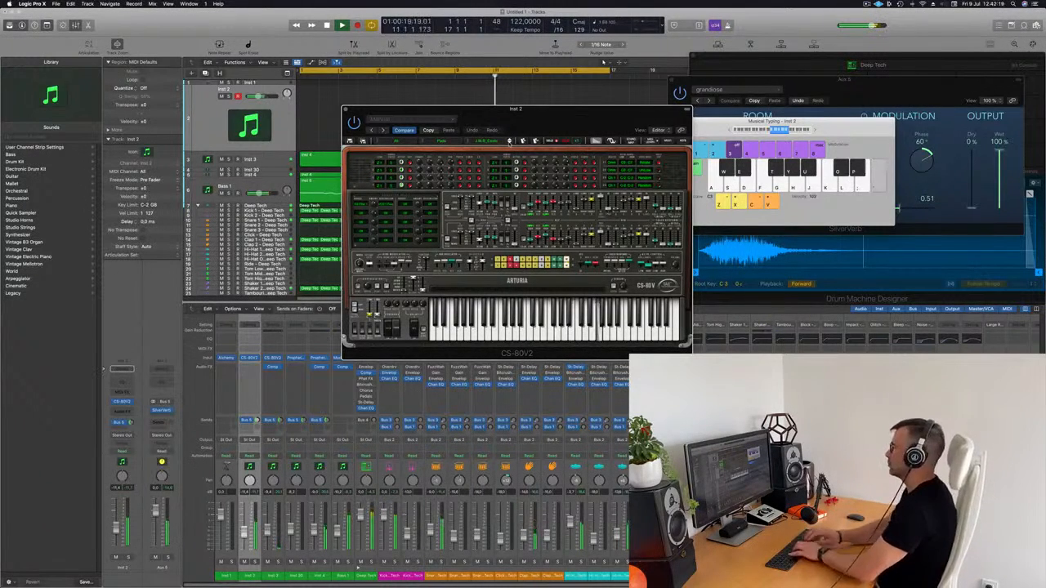
{"action": "key", "text": "l"}
Continue stepping through the CS-80V2 pad presets one by one, testing notes, until a soft pad sound is loaded.
{"action": "left_click", "coordinate": [509, 142]}
{"action": "key", "text": "h"}
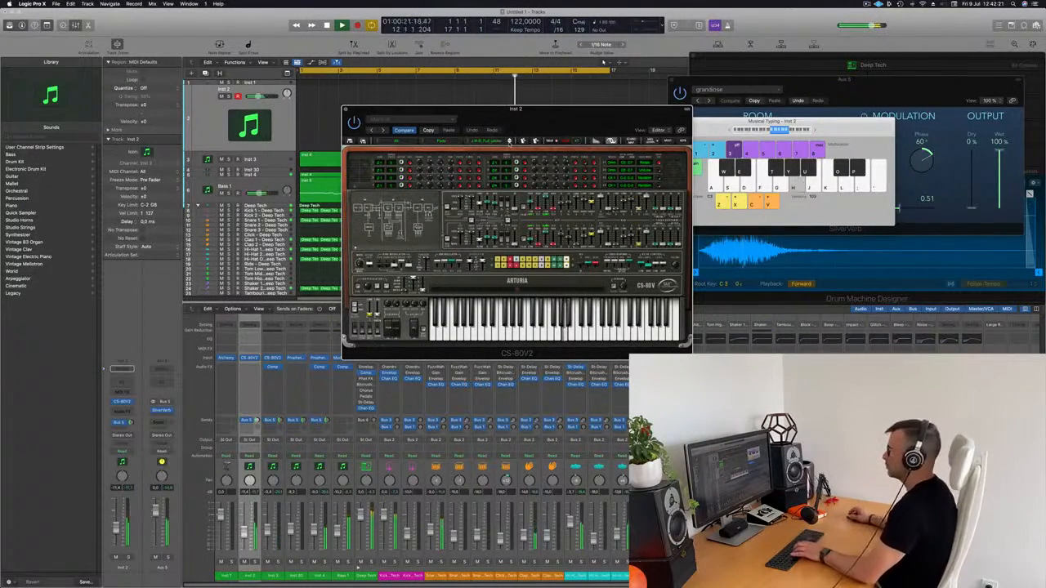
{"action": "left_click", "coordinate": [510, 142]}
{"action": "key", "text": "h"}
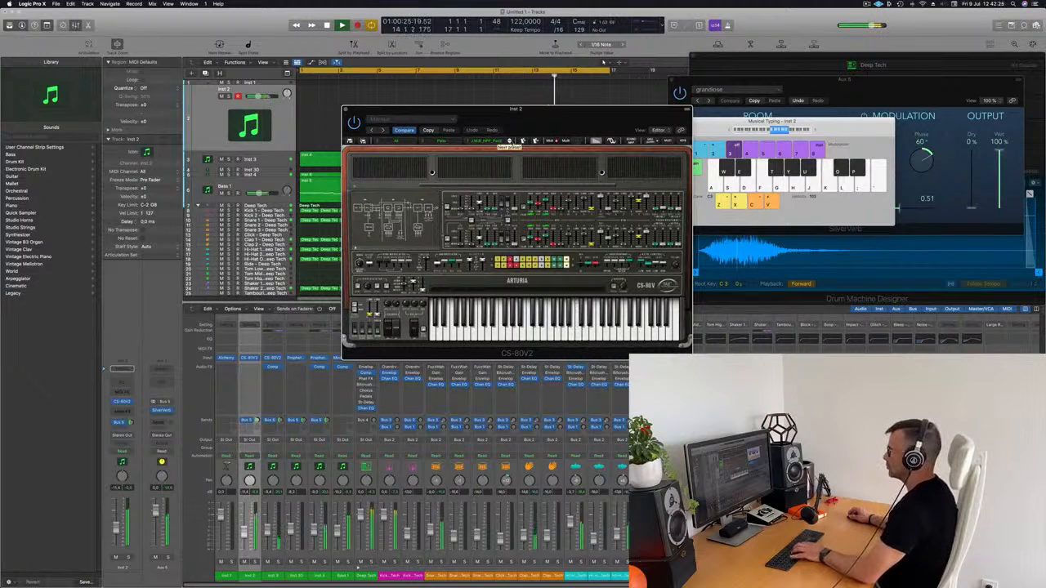
{"action": "left_click", "coordinate": [509, 142]}
{"action": "key", "text": "h"}
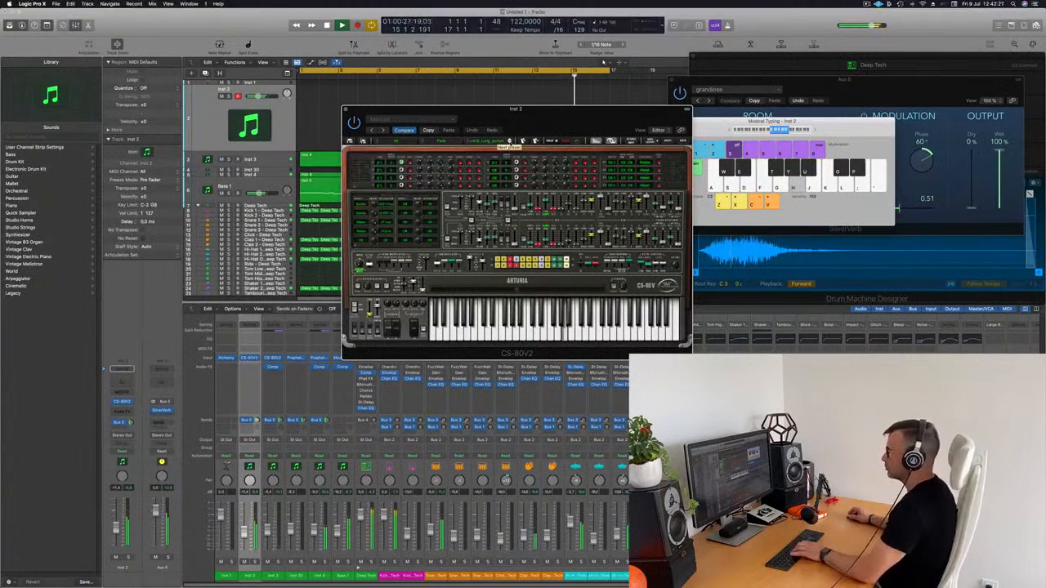
{"action": "left_click", "coordinate": [510, 142]}
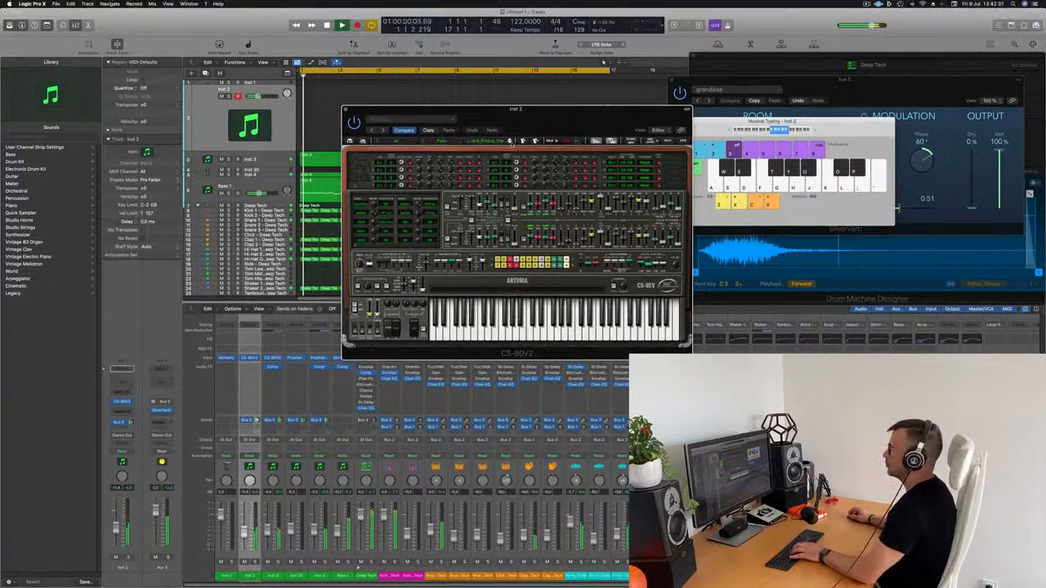
{"action": "left_click", "coordinate": [509, 141]}
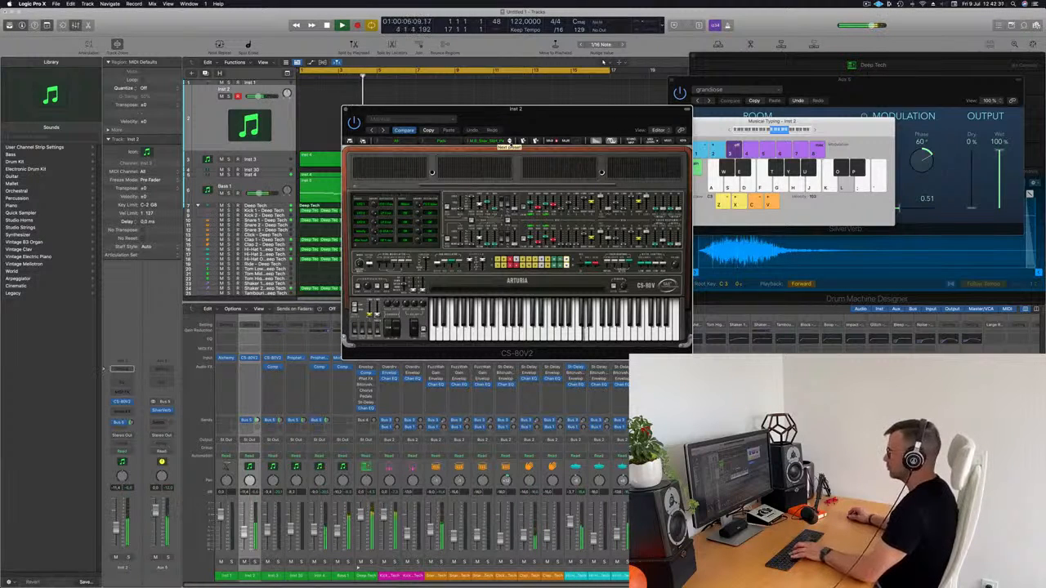
{"action": "left_click", "coordinate": [509, 142]}
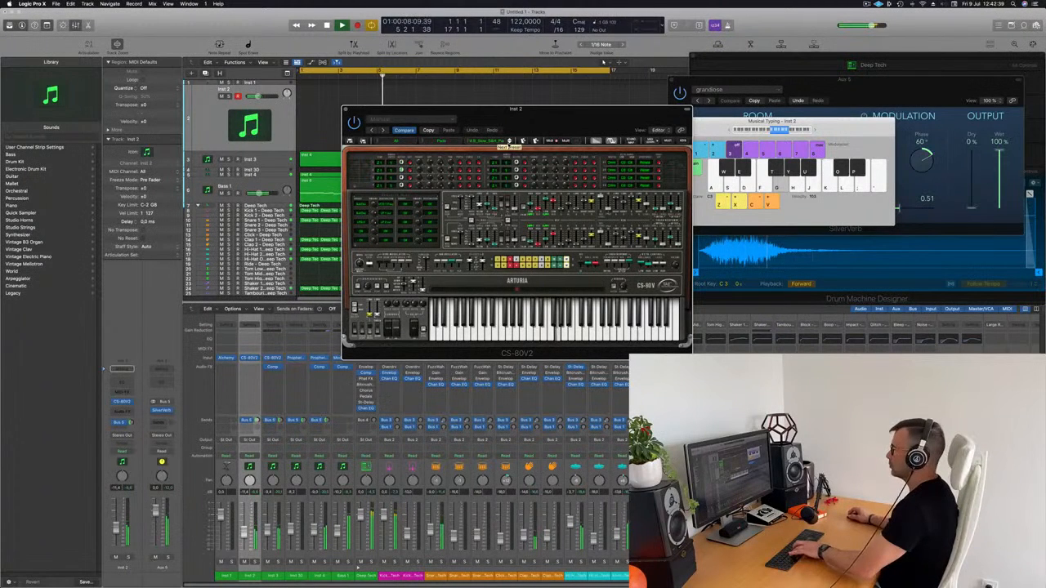
{"action": "left_click", "coordinate": [509, 141]}
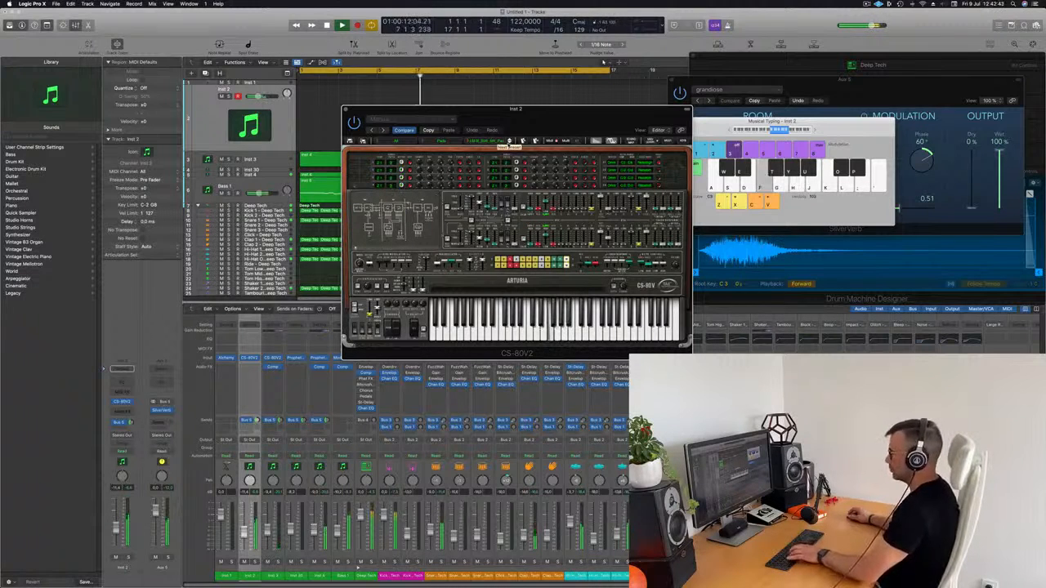
Rehearse a melody with the chosen CS-80V2 pad over the running groove without recording it.
{"action": "key", "text": "l"}
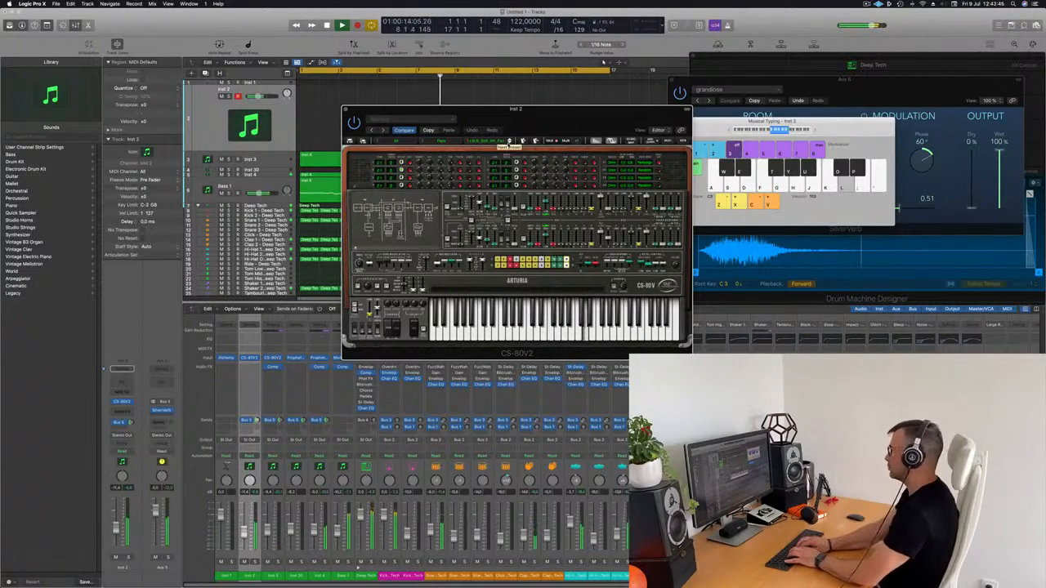
{"action": "key", "text": "k"}
{"action": "key", "text": "j"}
{"action": "key", "text": "h"}
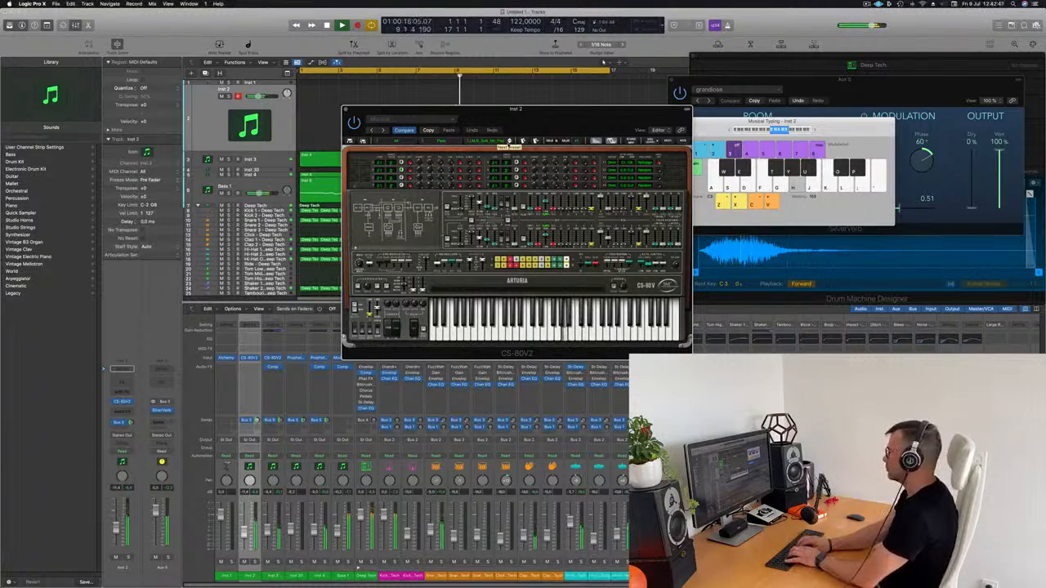
{"action": "key", "text": "apostrophe"}
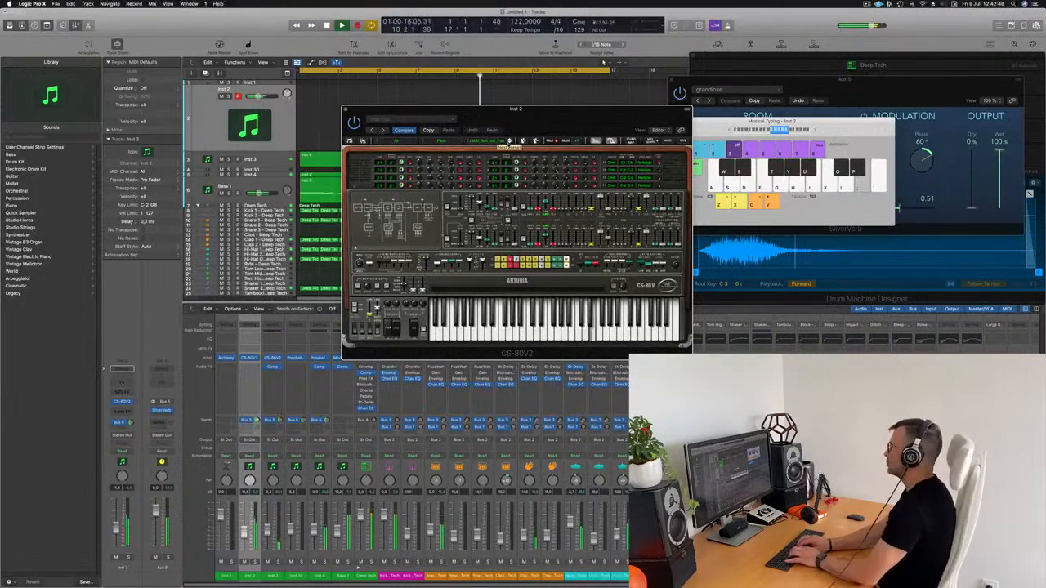
Record a played pad melody on the Inst 2 track from about bar 11 to the end of the 16-bar cycle.
{"action": "key", "text": "l"}
{"action": "key", "text": "k"}
{"action": "key", "text": "h"}
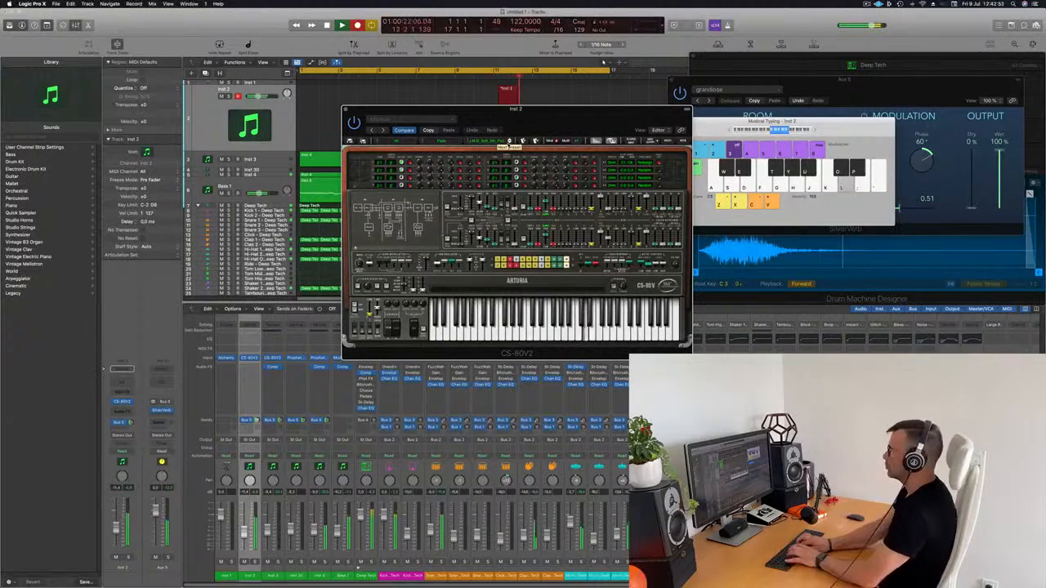
{"action": "key", "text": "k"}
{"action": "key", "text": "h"}
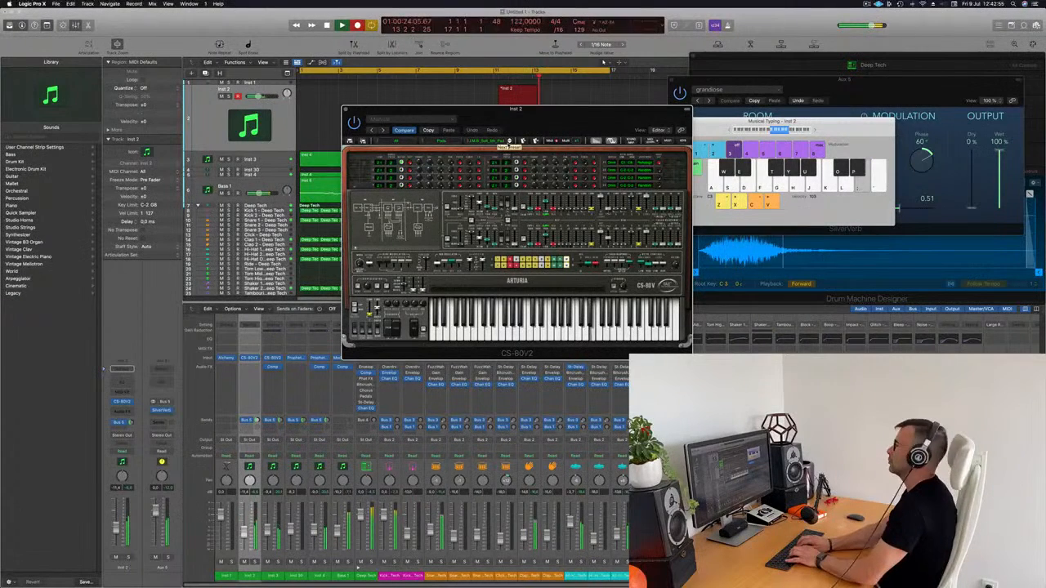
{"action": "key", "text": "l"}
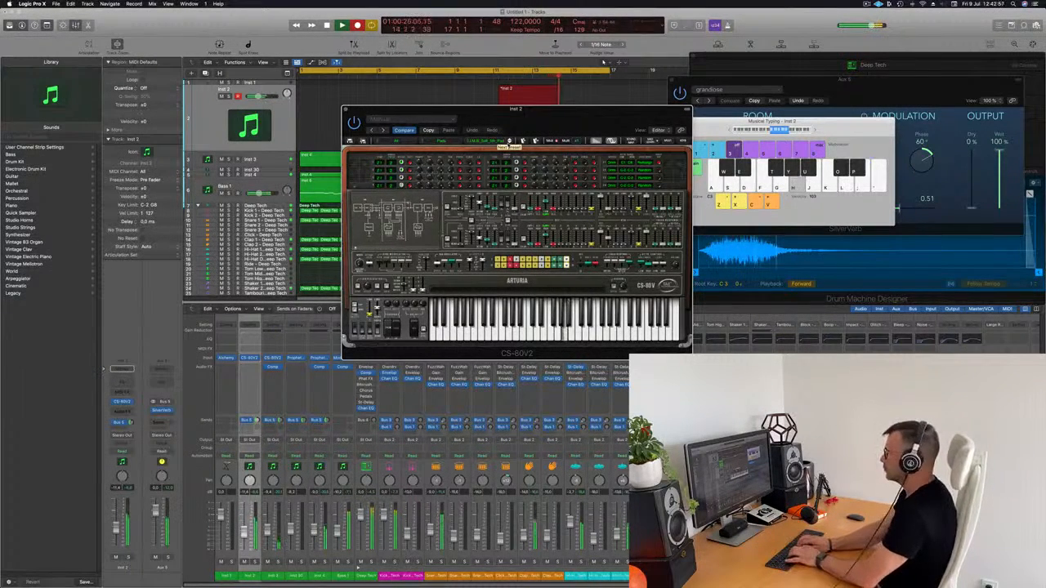
{"action": "key", "text": "k"}
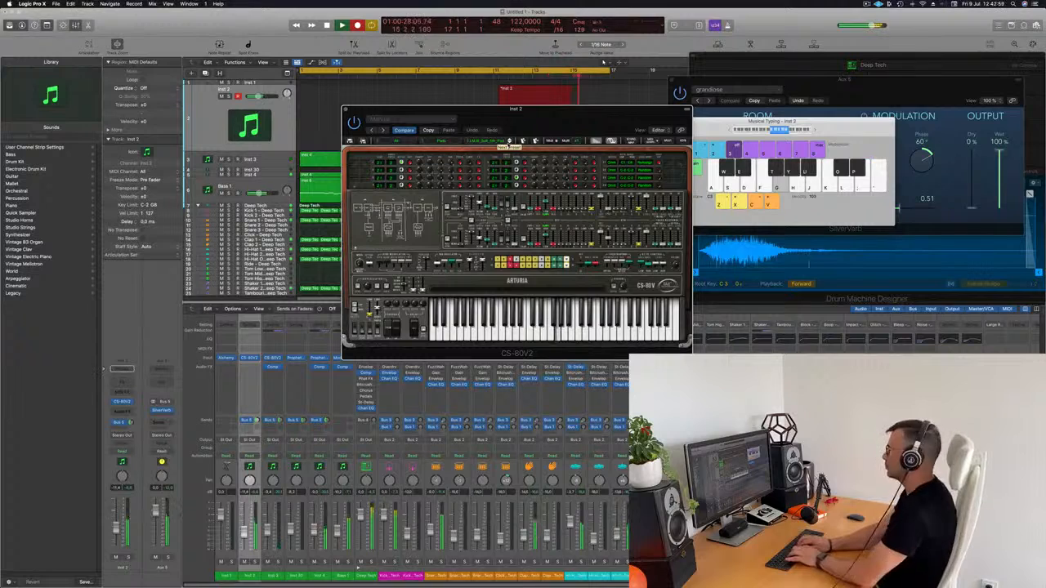
{"action": "key", "text": "k"}
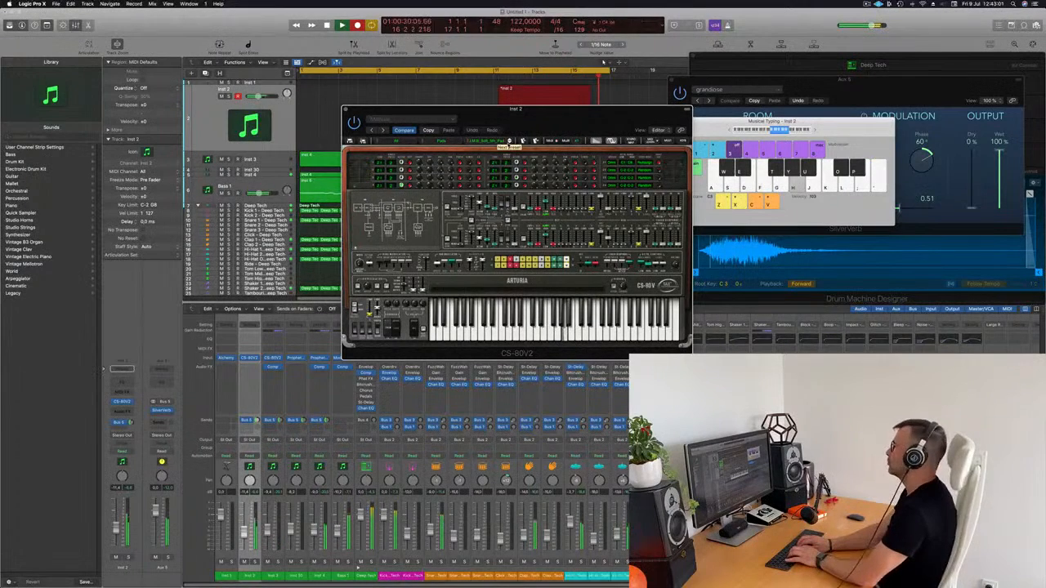
{"action": "key", "text": "space"}
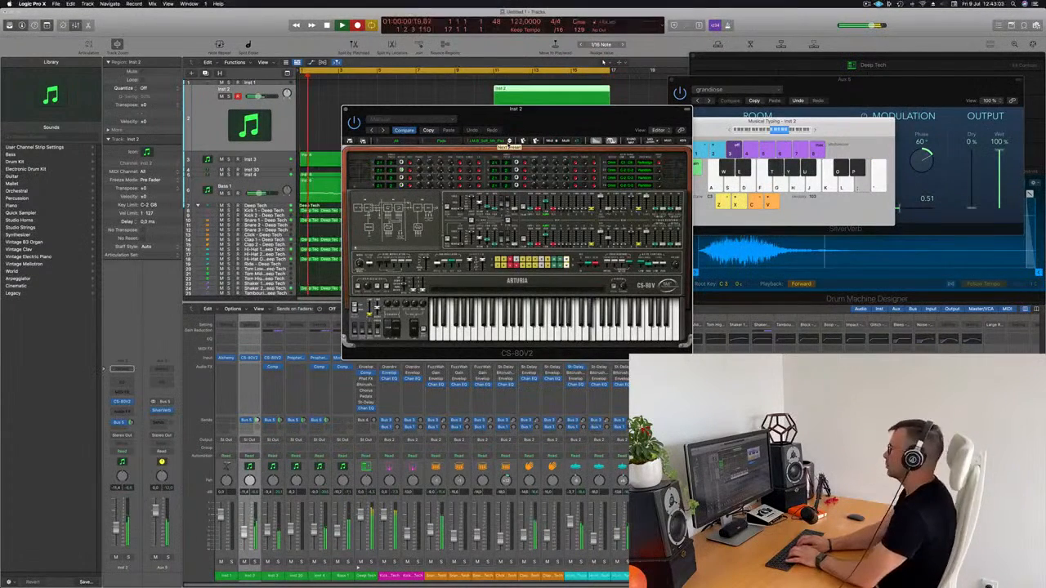
Record another played pad melody on the Inst 2 track from bar 1 to about bar 10.
{"action": "key", "text": "l"}
{"action": "key", "text": "k"}
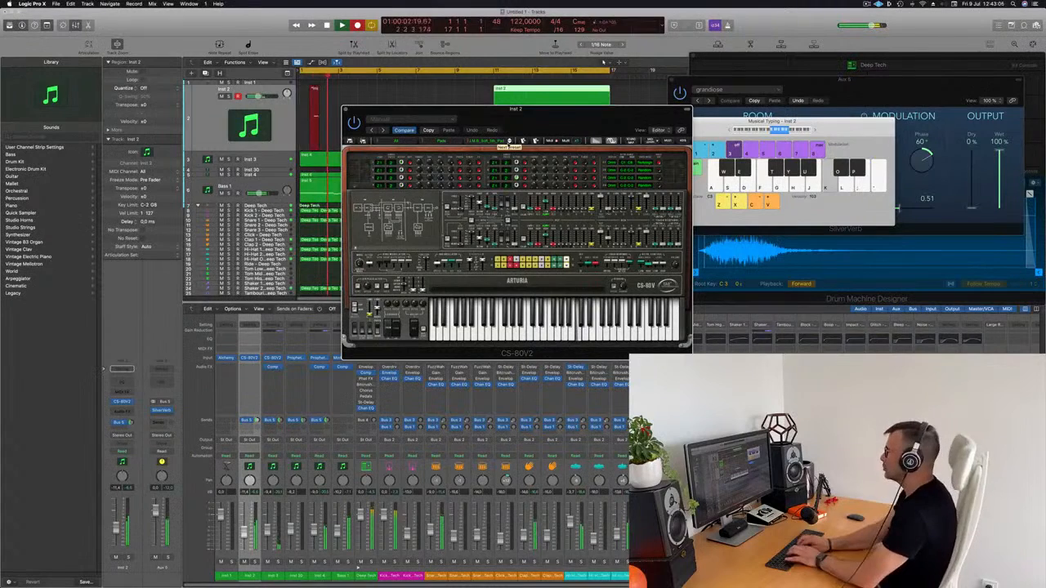
{"action": "key", "text": "f"}
{"action": "key", "text": "g"}
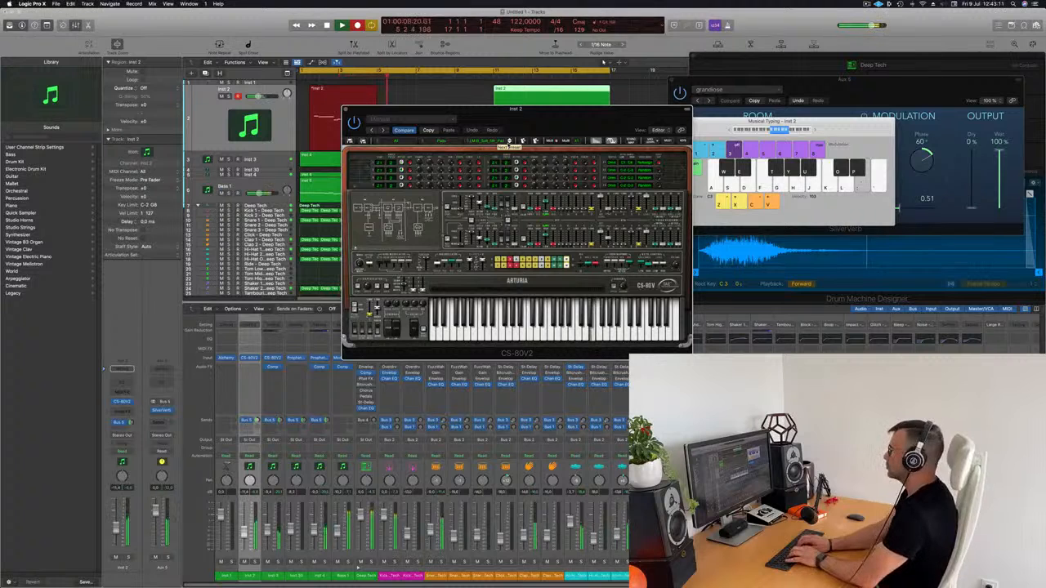
{"action": "key", "text": "l"}
{"action": "key", "text": "k"}
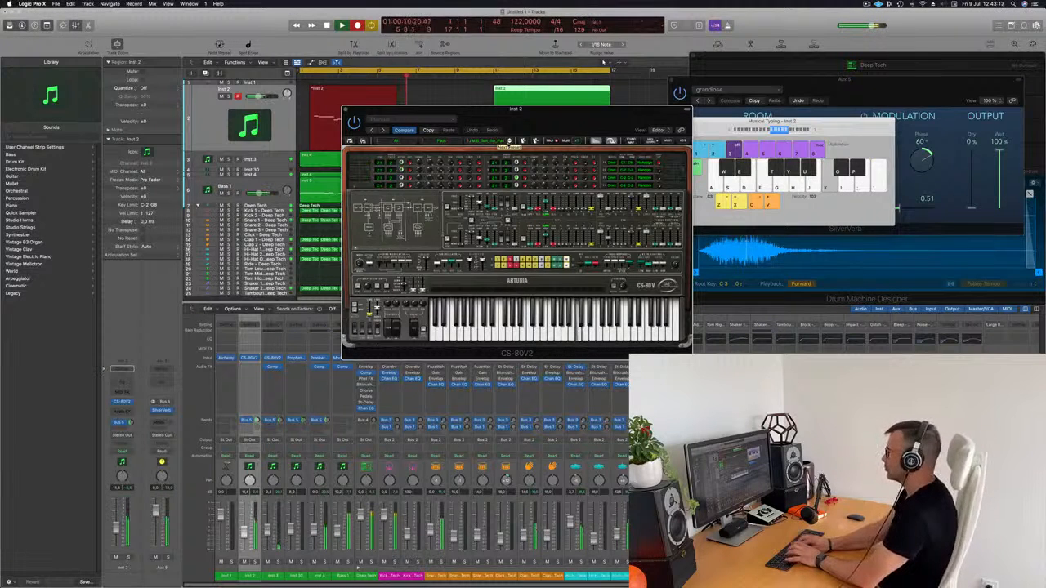
{"action": "key", "text": "h"}
{"action": "key", "text": "f"}
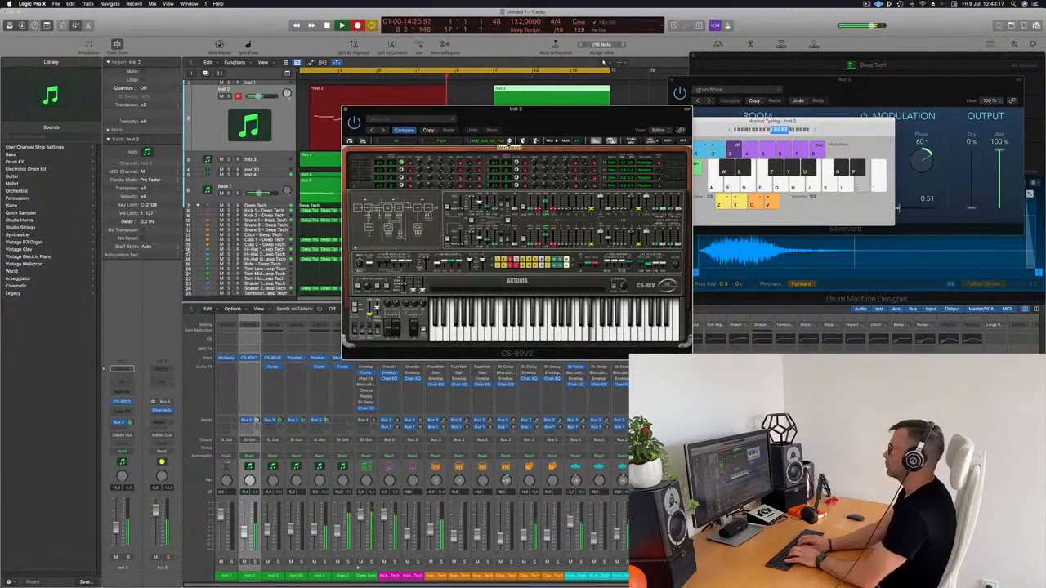
{"action": "key", "text": "o"}
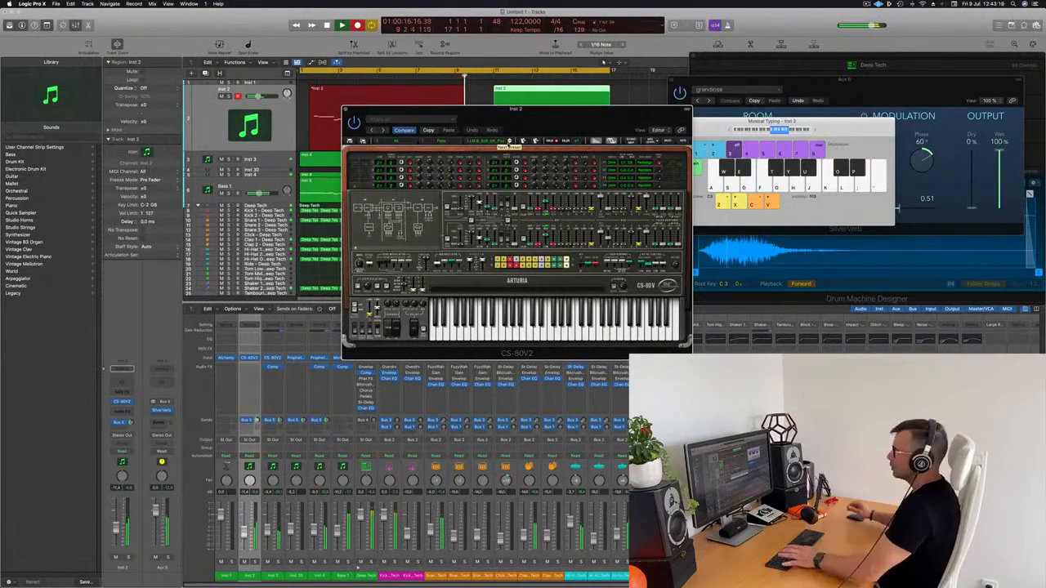
{"action": "key", "text": "space"}
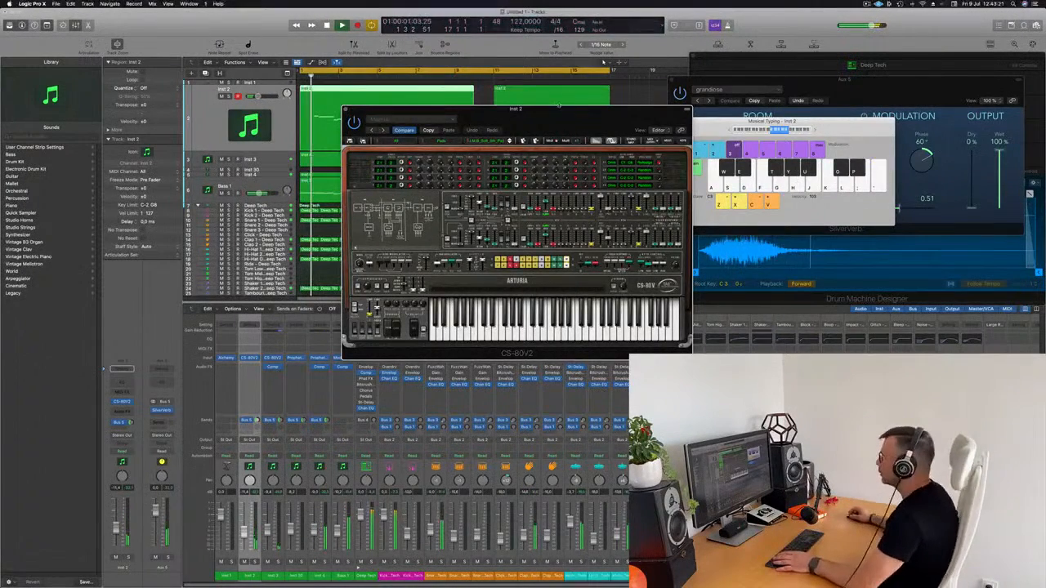
Split the Inst 2 region that starts at bar 1 at bar 5, splitting crossing notes, and delete its first four bars.
{"action": "left_click_drag", "start_coordinate": [558, 105], "coordinate": [754, 105]}
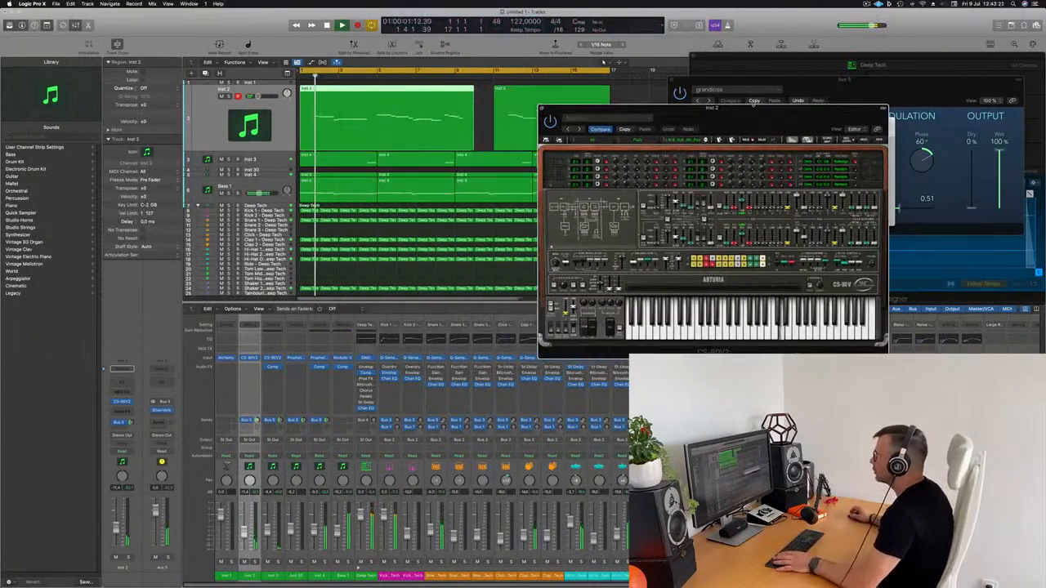
{"action": "double_click", "coordinate": [393, 88]}
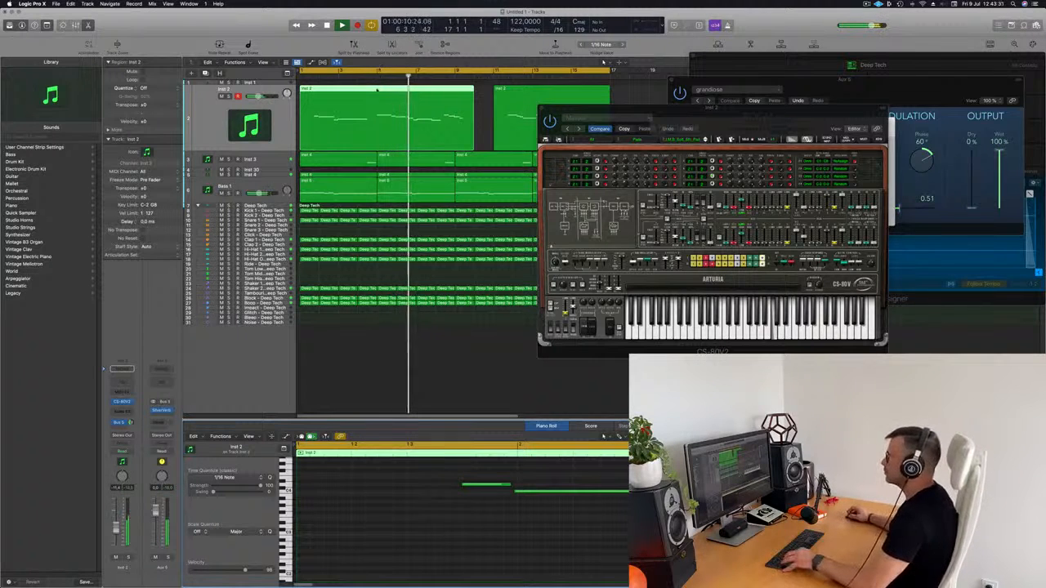
{"action": "key", "text": "super+t"}
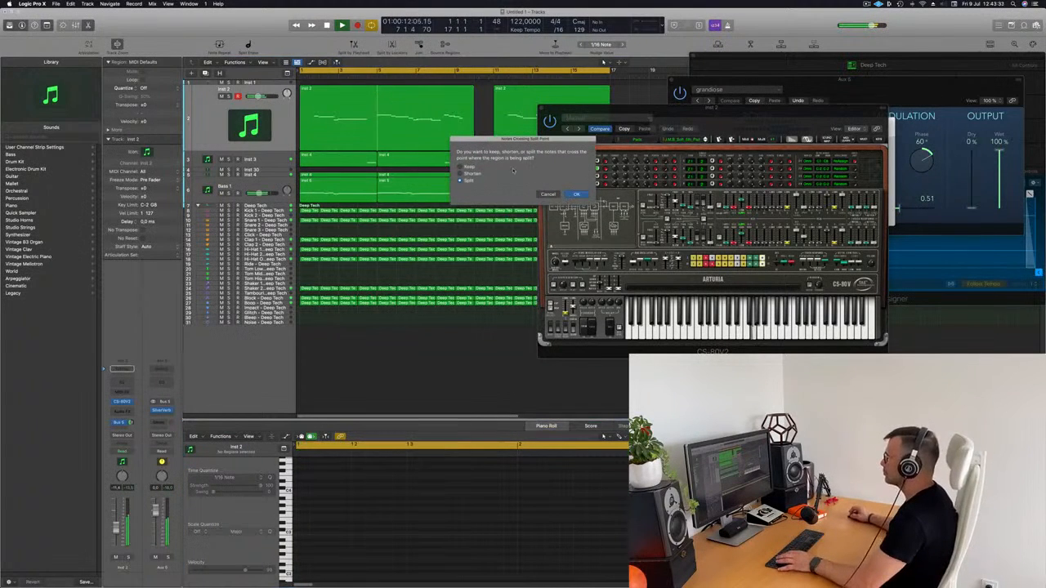
{"action": "left_click", "coordinate": [576, 194]}
{"action": "key", "text": "Return"}
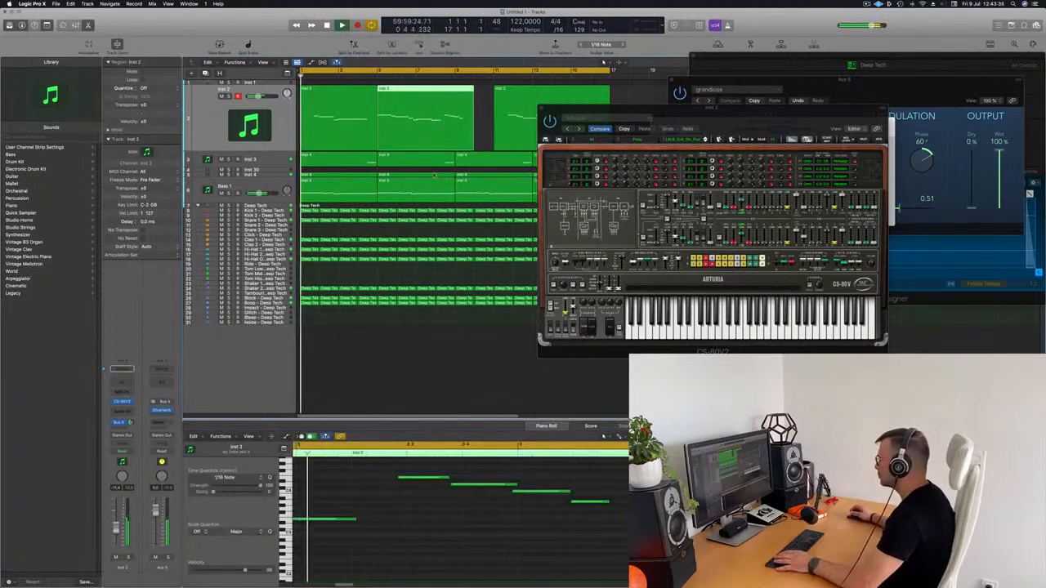
{"action": "left_click", "coordinate": [355, 119]}
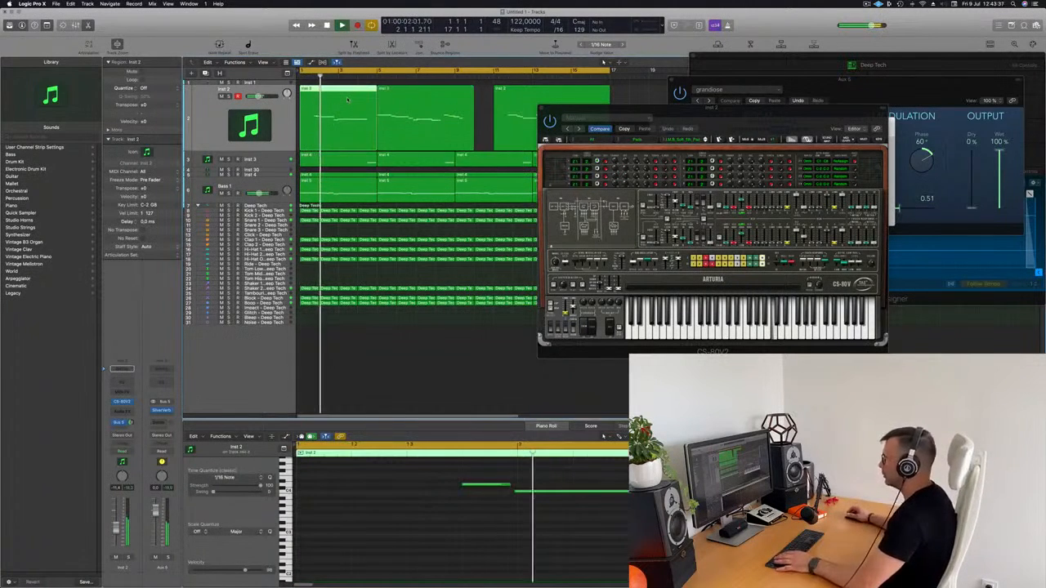
{"action": "key", "text": "Delete"}
Shift the CS-80V2 window clear of the tracks and play the Inst 2 region from bar 11.
{"action": "left_click_drag", "start_coordinate": [621, 110], "coordinate": [842, 108]}
{"action": "key", "text": "Return"}
{"action": "left_click", "coordinate": [503, 78]}
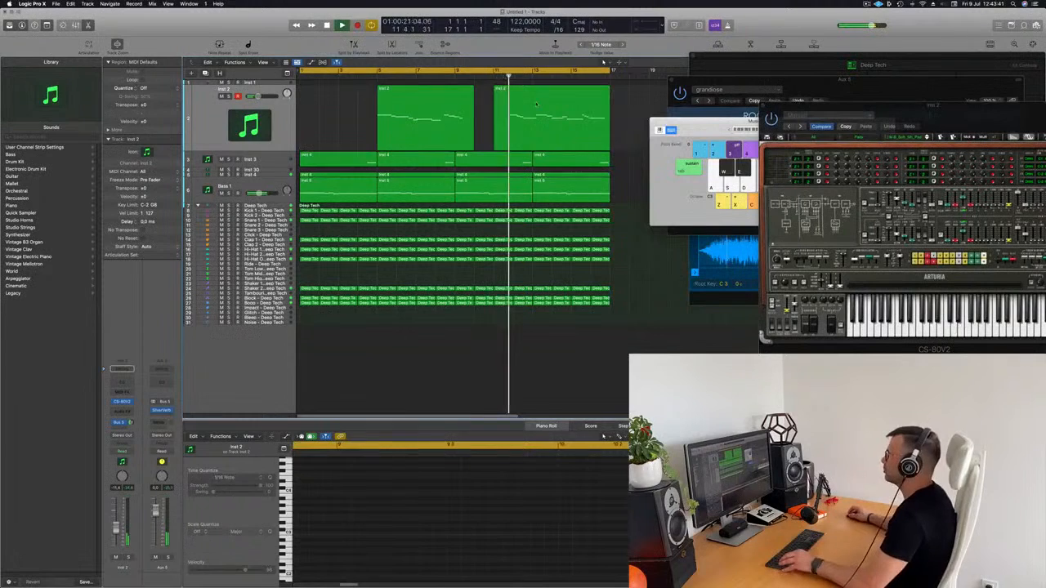
{"action": "left_click", "coordinate": [515, 106]}
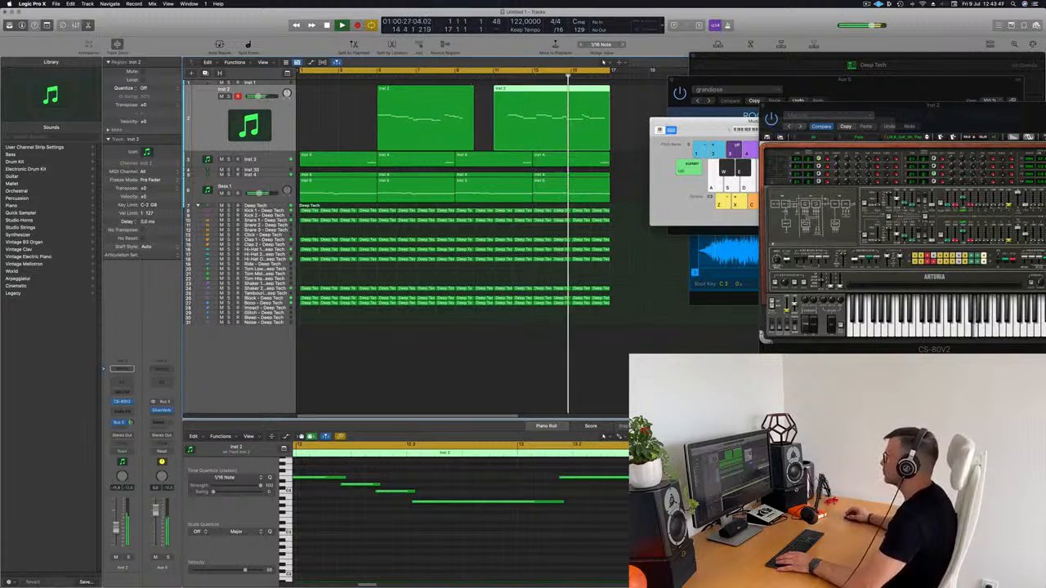
Split the last Inst 2 region at bar 13, splitting crossing notes, and delete the piece covering bars 11 and 12.
{"action": "key", "text": "Return"}
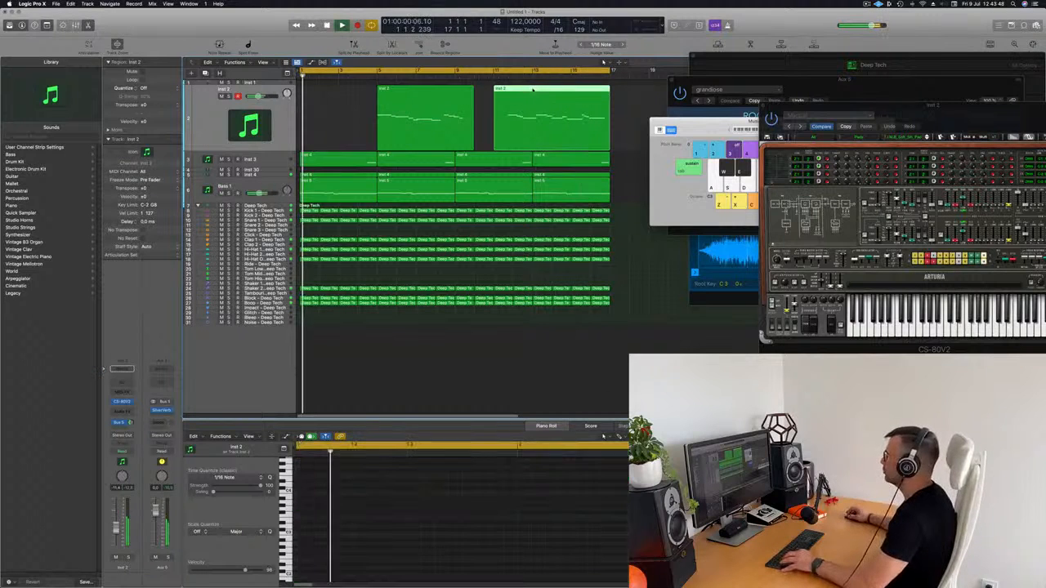
{"action": "left_click", "coordinate": [528, 95]}
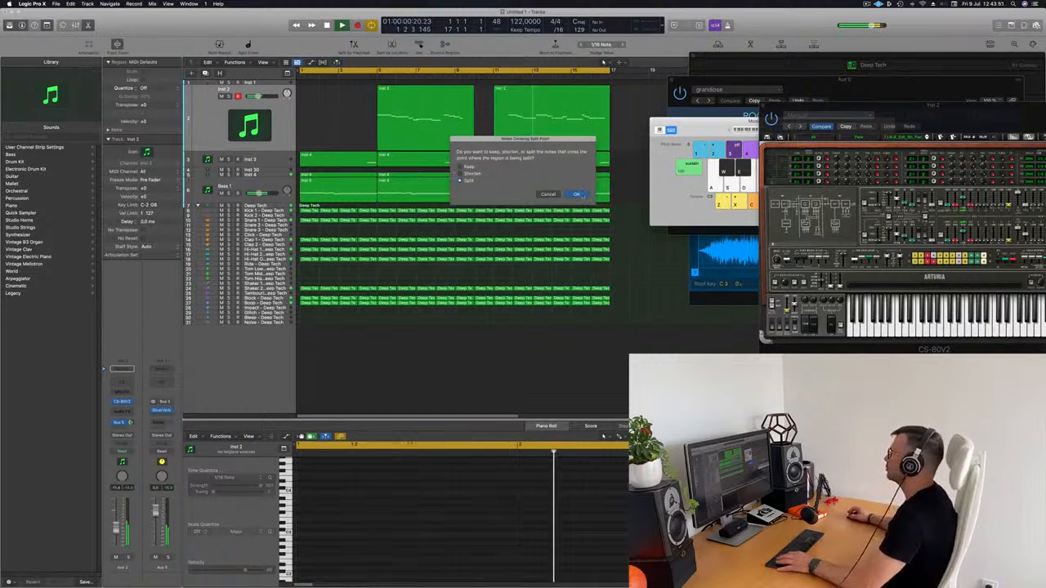
{"action": "left_click", "coordinate": [581, 195]}
{"action": "left_click", "coordinate": [518, 110]}
{"action": "key", "text": "Delete"}
{"action": "left_click", "coordinate": [554, 103]}
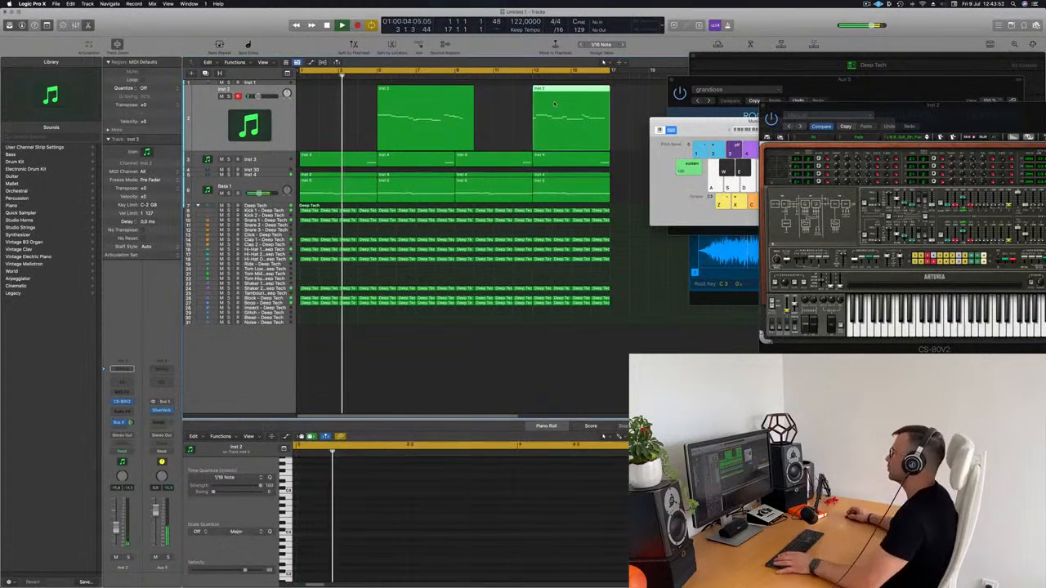
Delete the short opening note of the bar 13 region and shift its remaining notes back to start on bar 13.
{"action": "key", "text": "e"}
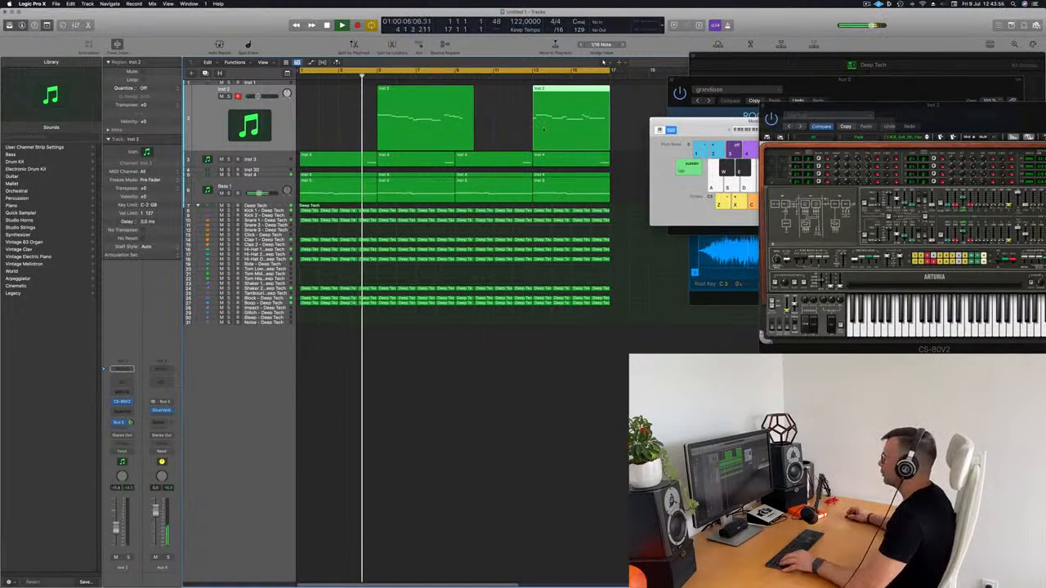
{"action": "key", "text": "e"}
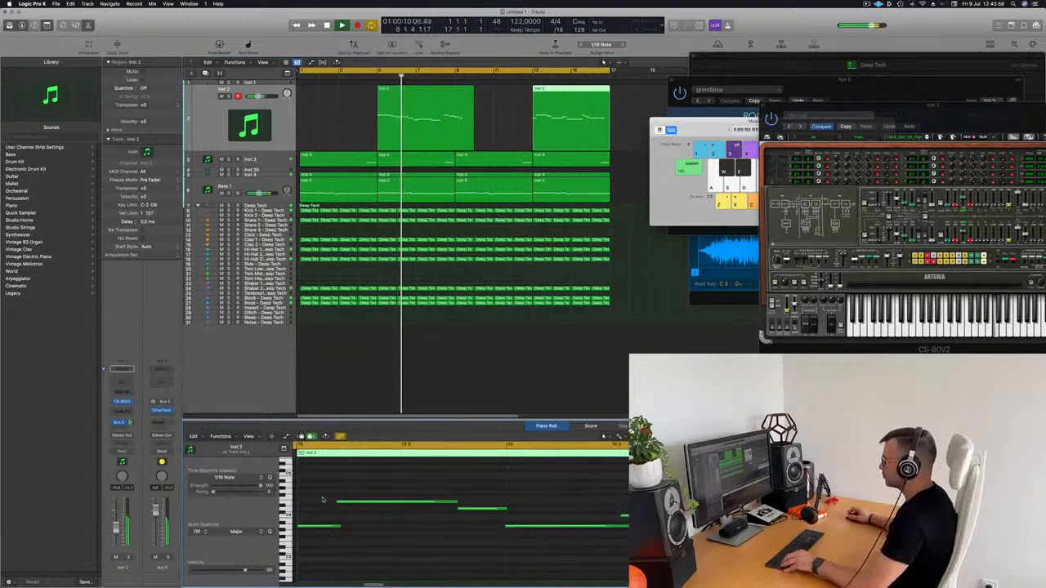
{"action": "left_click", "coordinate": [319, 527]}
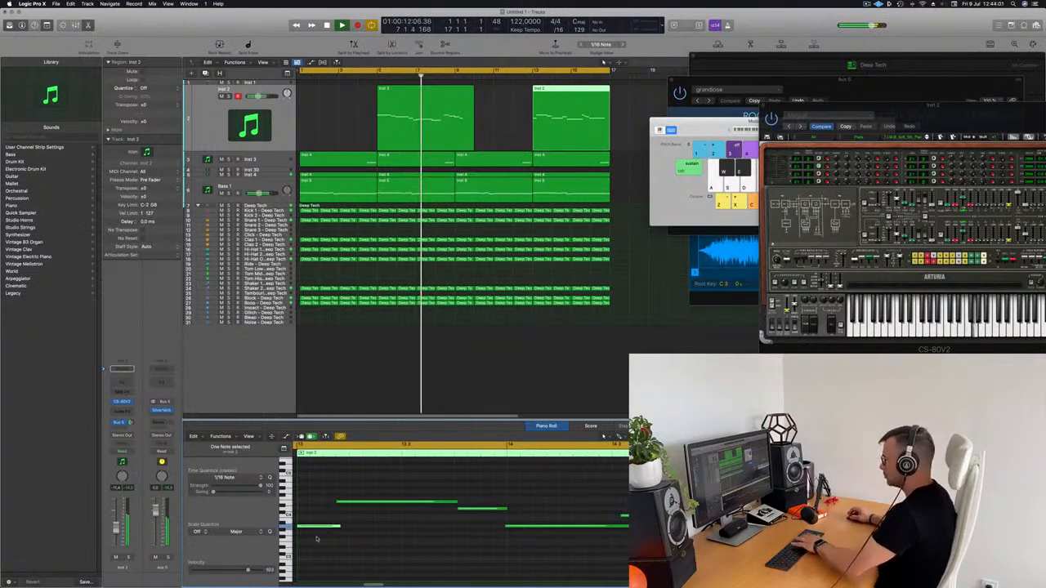
{"action": "left_click", "coordinate": [346, 504]}
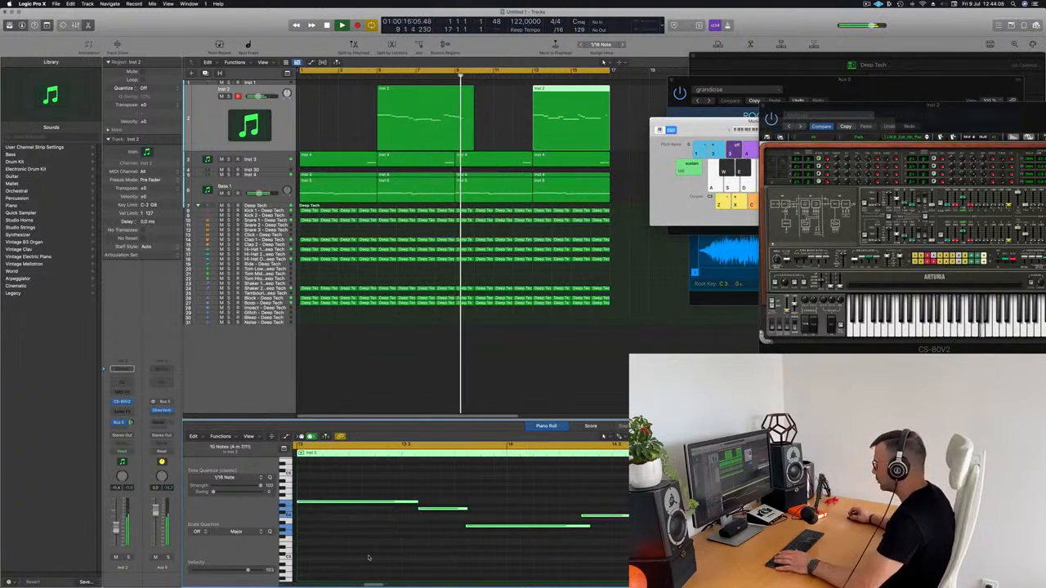
Delete the Inst 2 region at bar 5 and move the bar 13 region to bar 1.
{"action": "left_click", "coordinate": [452, 90]}
{"action": "key", "text": "Delete"}
{"action": "left_click_drag", "start_coordinate": [555, 101], "coordinate": [320, 102]}
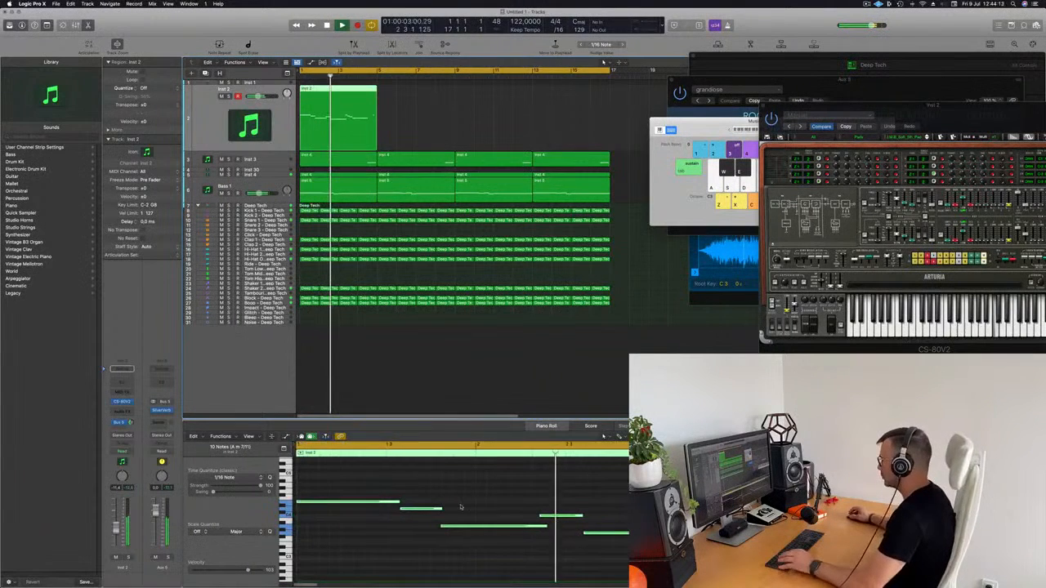
{"action": "scroll", "coordinate": [460, 507], "scroll_direction": "down", "scroll_amount": 1}
{"action": "key", "text": "space"}
{"action": "key", "text": "space"}
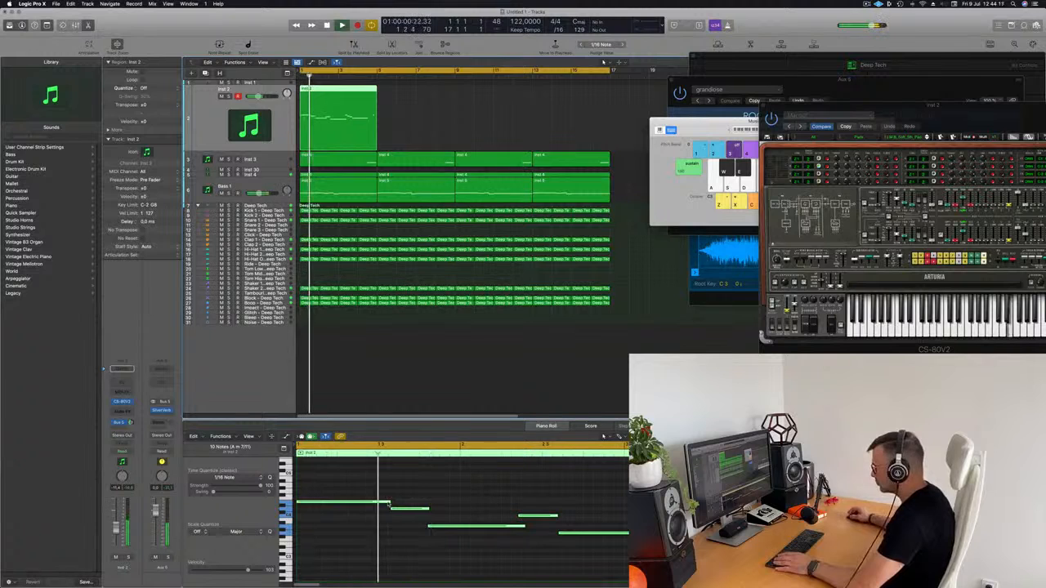
Shorten the melody notes slightly, trim the first one to end at 1.3, and move the second and third notes earlier.
{"action": "left_click_drag", "start_coordinate": [388, 503], "coordinate": [385, 503]}
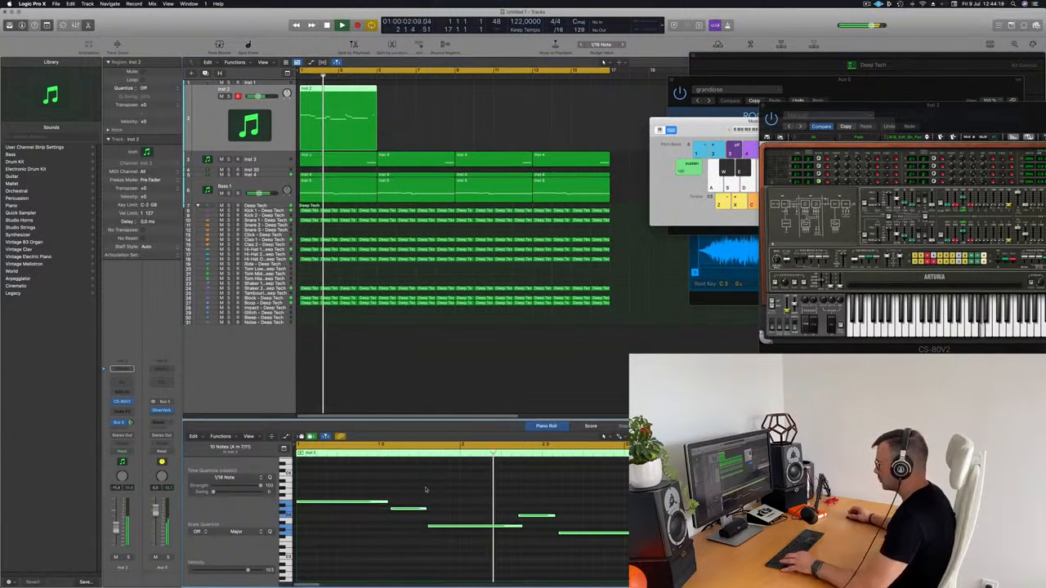
{"action": "left_click", "coordinate": [470, 476]}
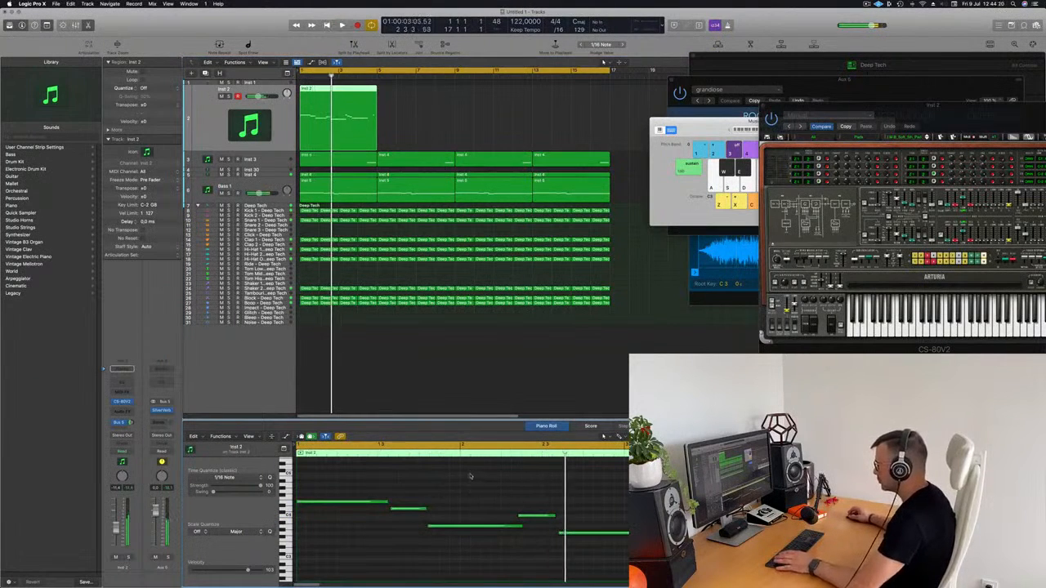
{"action": "left_click", "coordinate": [382, 504]}
{"action": "mouse_move", "coordinate": [386, 502]}
{"action": "left_mouse_down"}
{"action": "mouse_move", "coordinate": [377, 502]}
{"action": "mouse_move", "coordinate": [393, 513]}
{"action": "mouse_move", "coordinate": [388, 499]}
{"action": "left_mouse_up"}
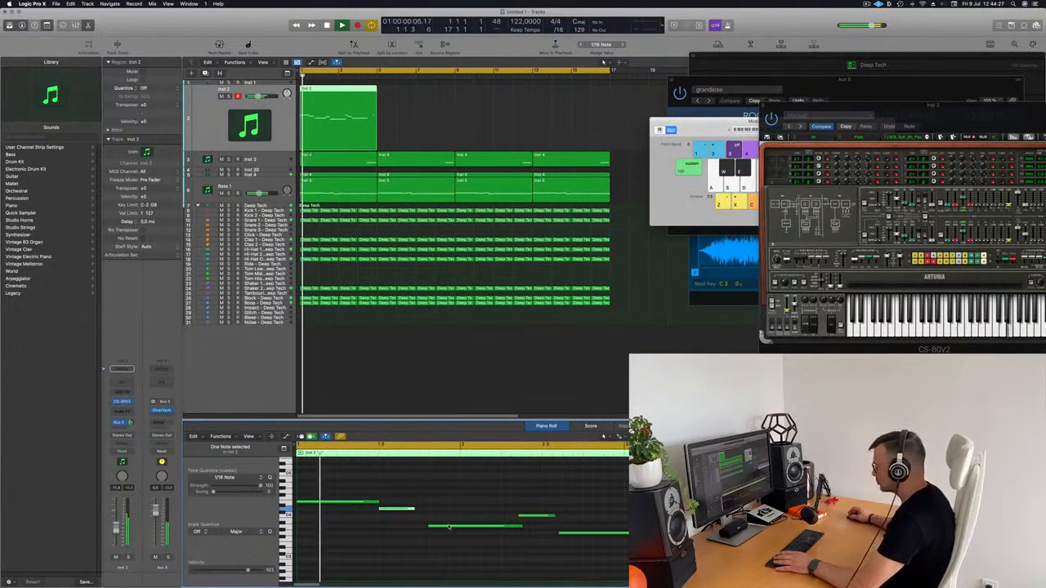
{"action": "left_click_drag", "start_coordinate": [449, 527], "coordinate": [439, 527]}
{"action": "key", "text": "space"}
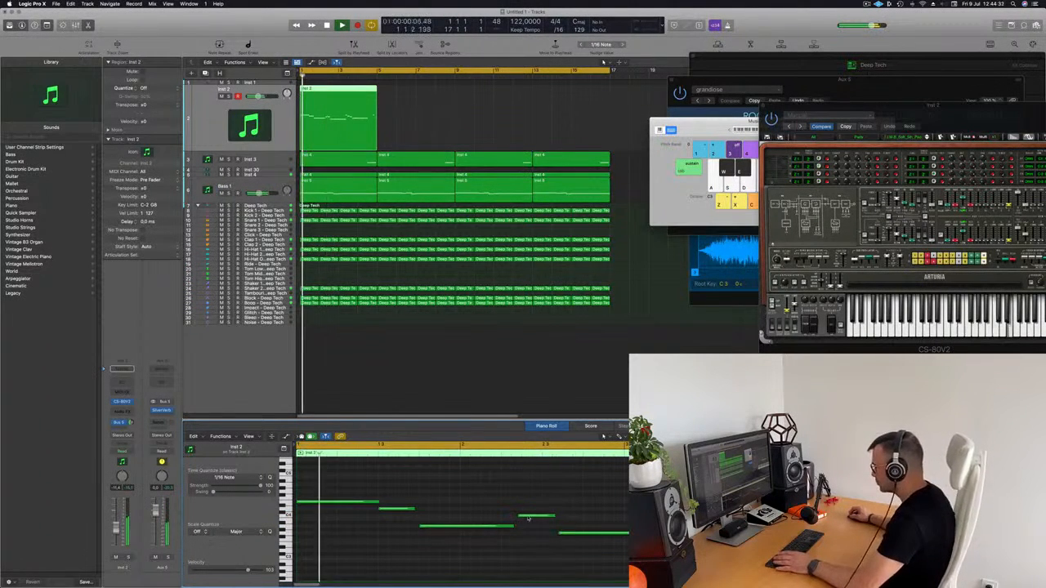
Nudge the fourth and fifth notes slightly later and extend the third note to meet the fourth.
{"action": "left_click_drag", "start_coordinate": [528, 517], "coordinate": [531, 517]}
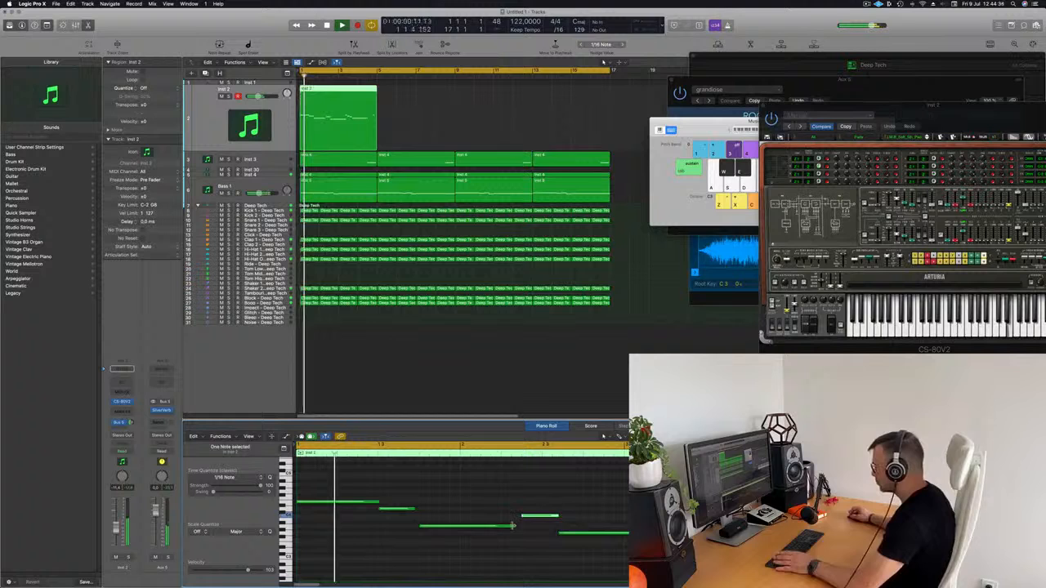
{"action": "left_click_drag", "start_coordinate": [513, 526], "coordinate": [605, 536]}
{"action": "key", "text": "super+Left"}
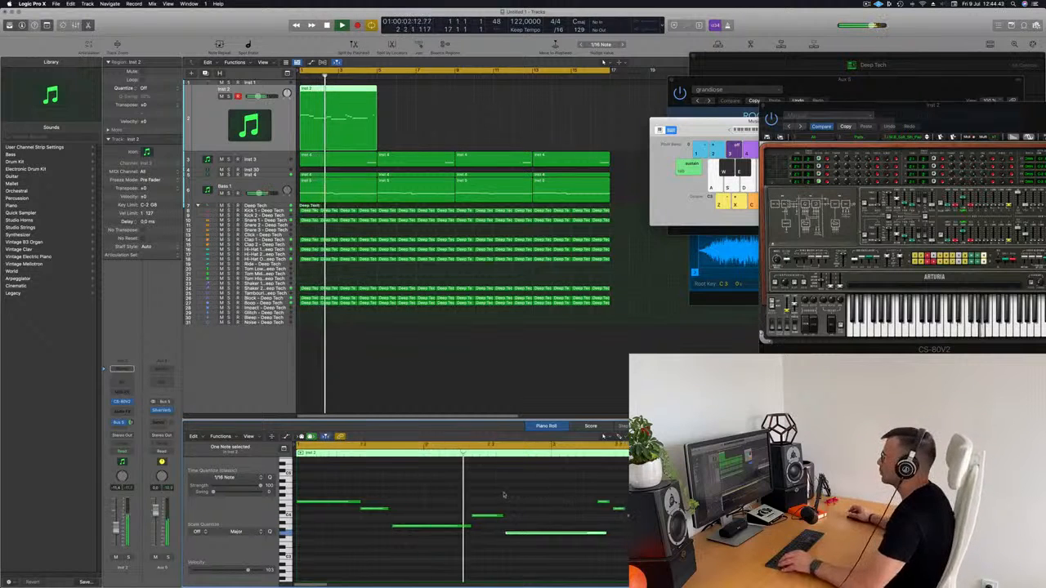
{"action": "key", "text": "super+Left"}
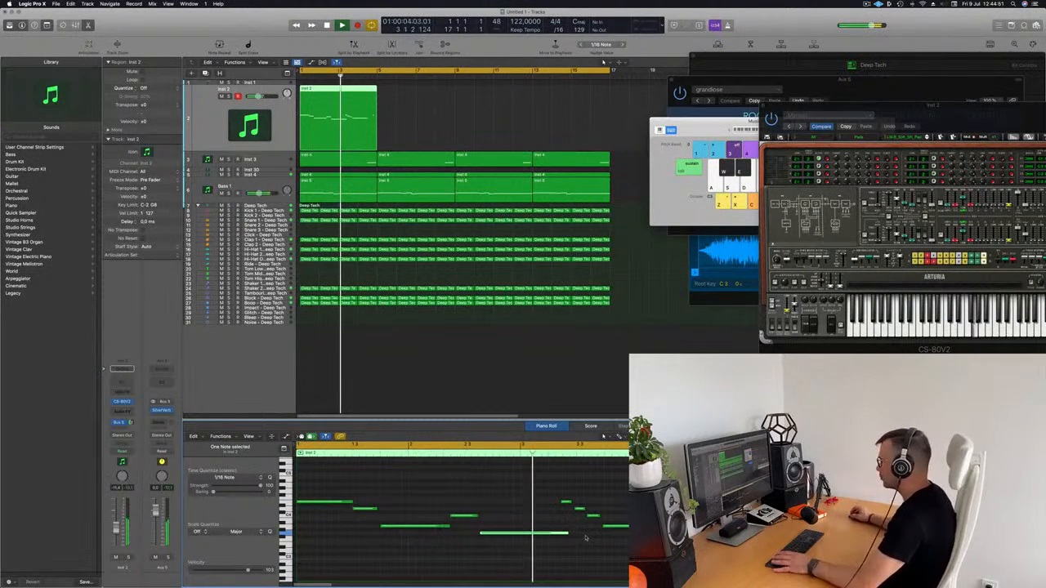
Move the fourth and fifth notes later so the fourth starts around 2.3, lengthen the third note to reach it, and replay the melody.
{"action": "key", "text": "space"}
{"action": "key", "text": "space"}
{"action": "key", "text": "space"}
{"action": "key", "text": "space"}
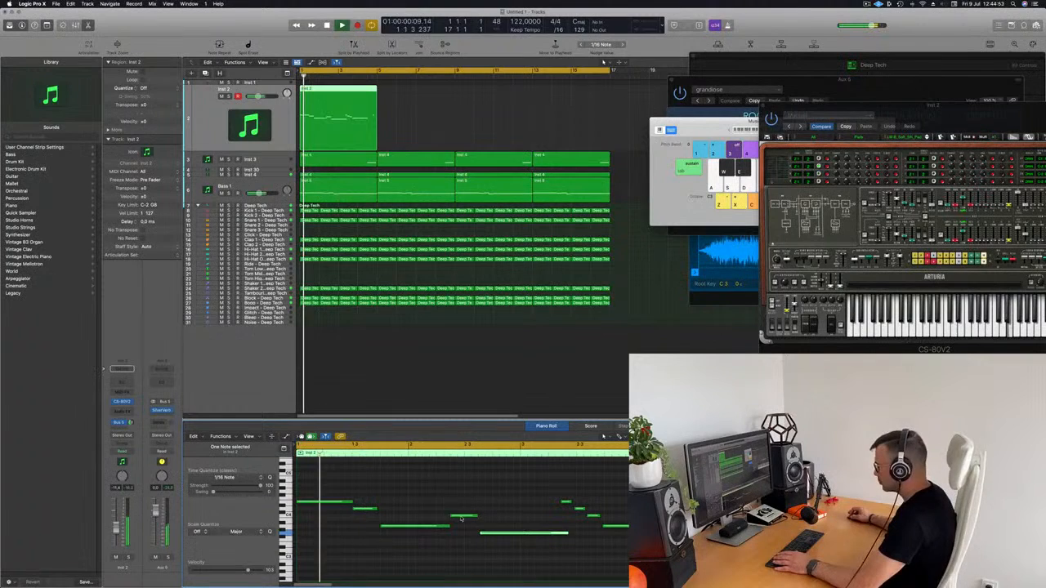
{"action": "left_click_drag", "start_coordinate": [461, 517], "coordinate": [523, 535]}
{"action": "key", "text": "space"}
{"action": "key", "text": "space"}
{"action": "key", "text": "space"}
{"action": "key", "text": "space"}
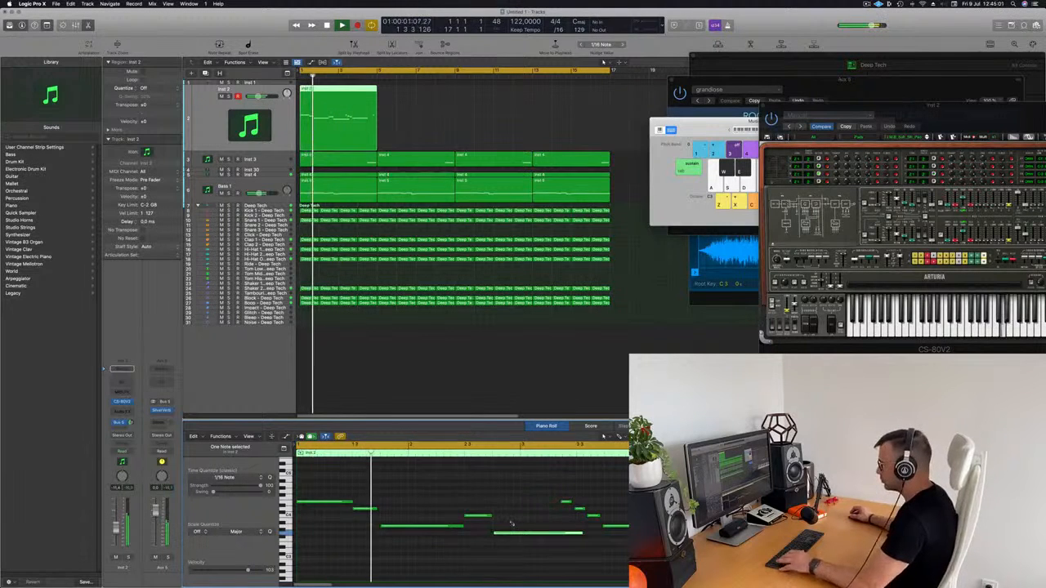
Lengthen the fifth melody note to reach the start of the next long note, and replay the region from bar 1.
{"action": "left_click", "coordinate": [521, 516]}
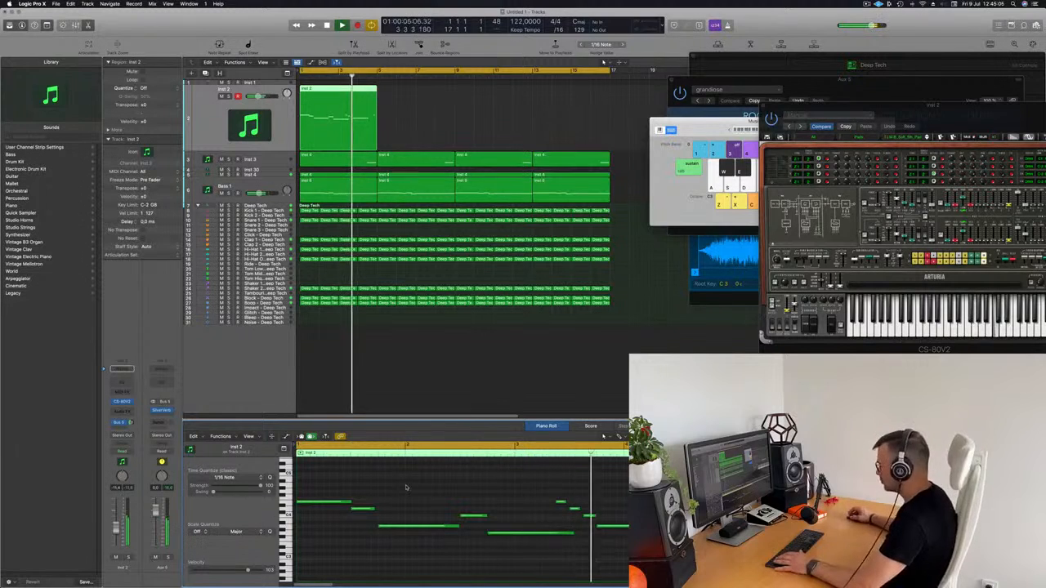
{"action": "key", "text": "space"}
{"action": "key", "text": "space"}
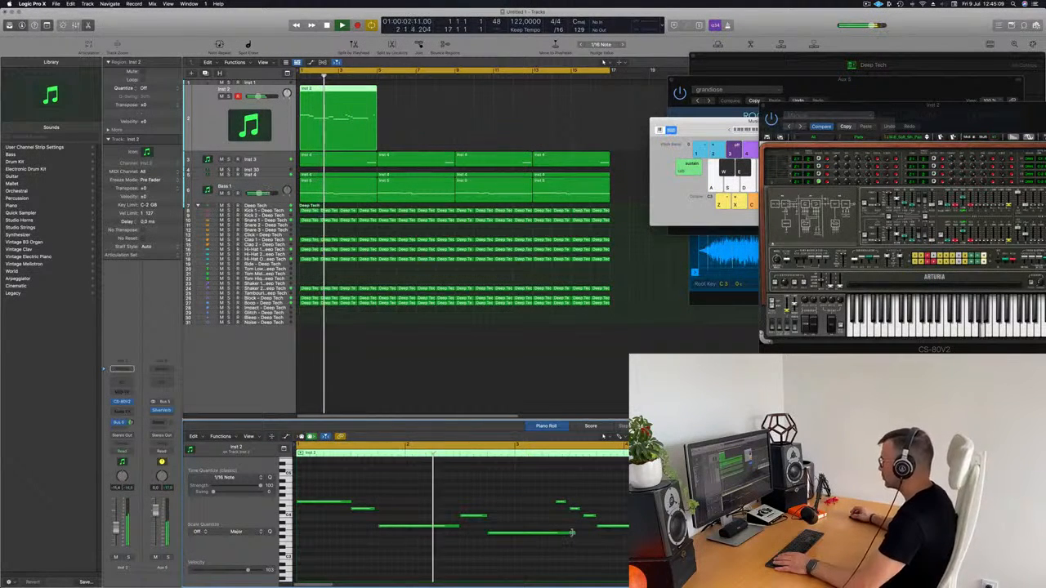
{"action": "left_click_drag", "start_coordinate": [572, 534], "coordinate": [592, 531]}
{"action": "key", "text": "space"}
{"action": "key", "text": "space"}
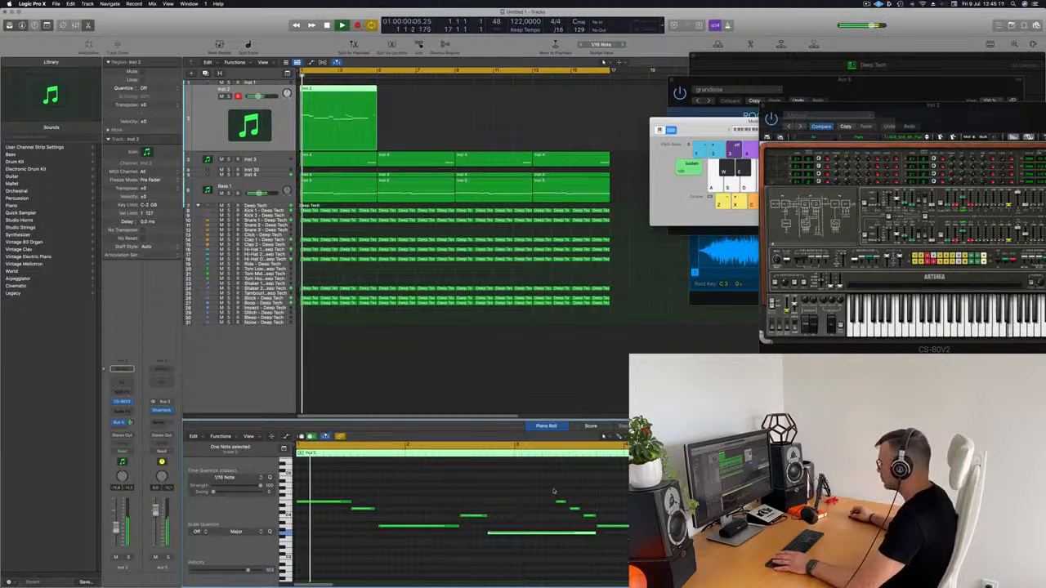
Move the last four melody notes later so the first of the three short notes starts at bar 4, and replay from bar 1.
{"action": "left_click_drag", "start_coordinate": [552, 490], "coordinate": [618, 528]}
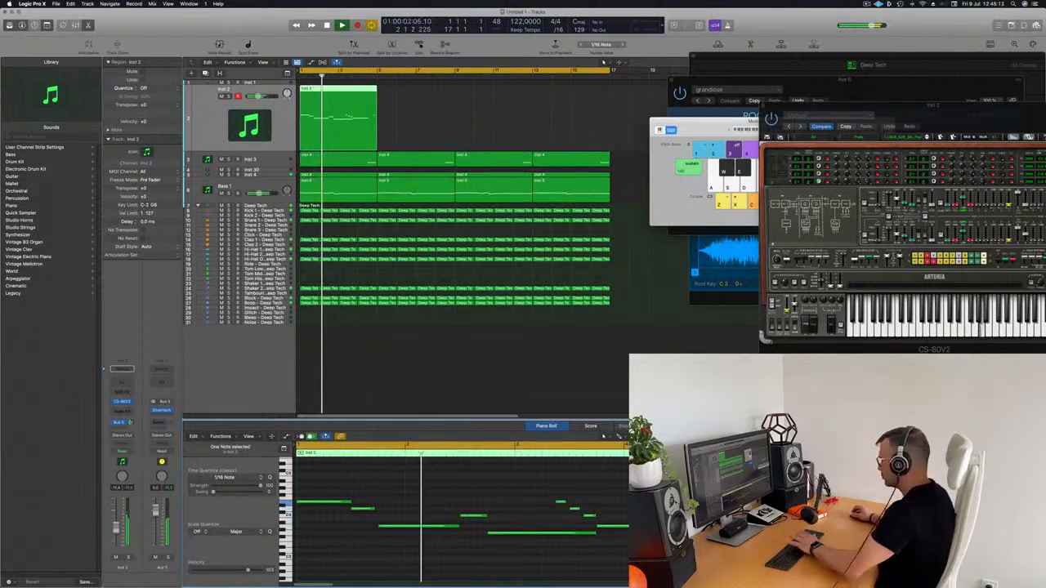
{"action": "key", "text": "space"}
{"action": "key", "text": "space"}
{"action": "left_click_drag", "start_coordinate": [555, 490], "coordinate": [646, 503]}
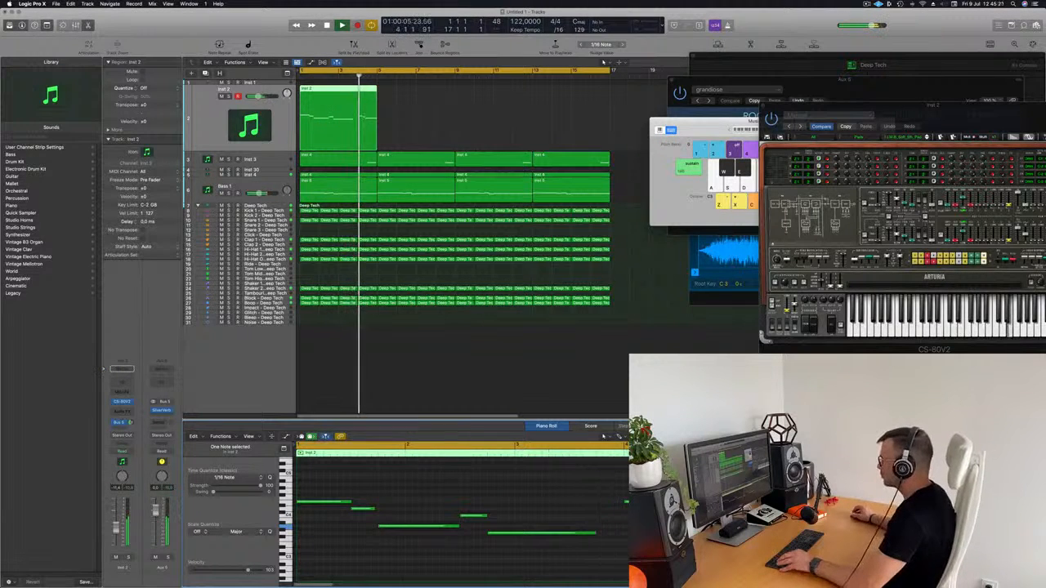
{"action": "scroll", "coordinate": [646, 503], "scroll_direction": "down", "scroll_amount": 5}
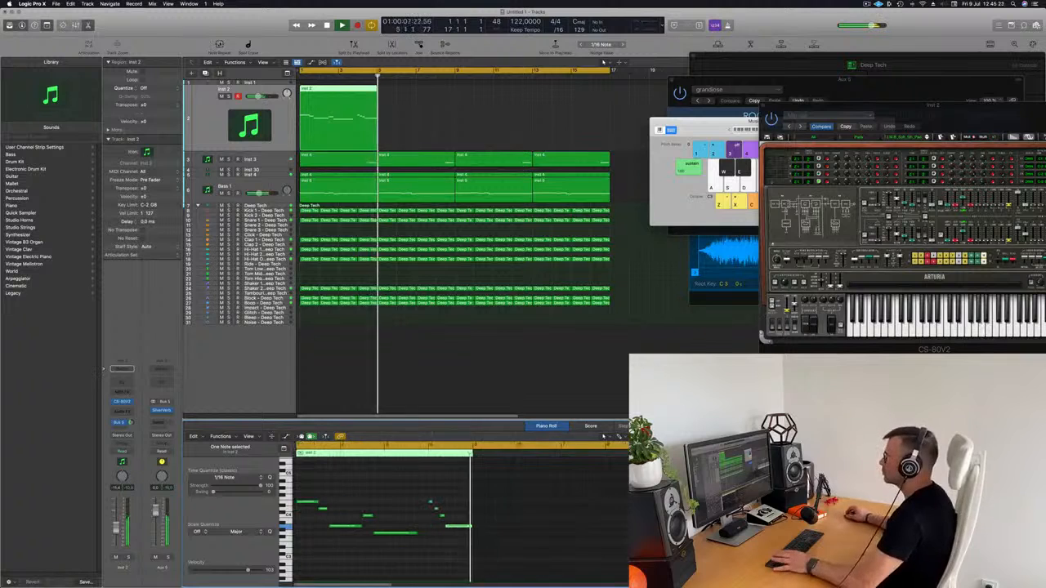
{"action": "key", "text": "Return"}
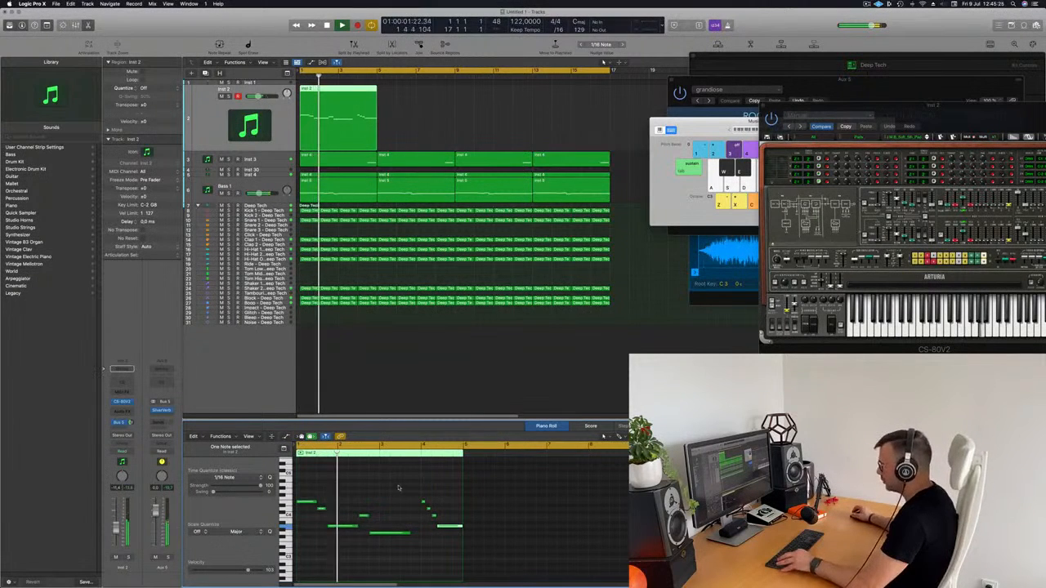
Lengthen the long low melody note towards bar 4, replay from bar 1, and bring the full CS-80V2 window into view.
{"action": "scroll", "coordinate": [398, 495], "scroll_direction": "up", "scroll_amount": 3}
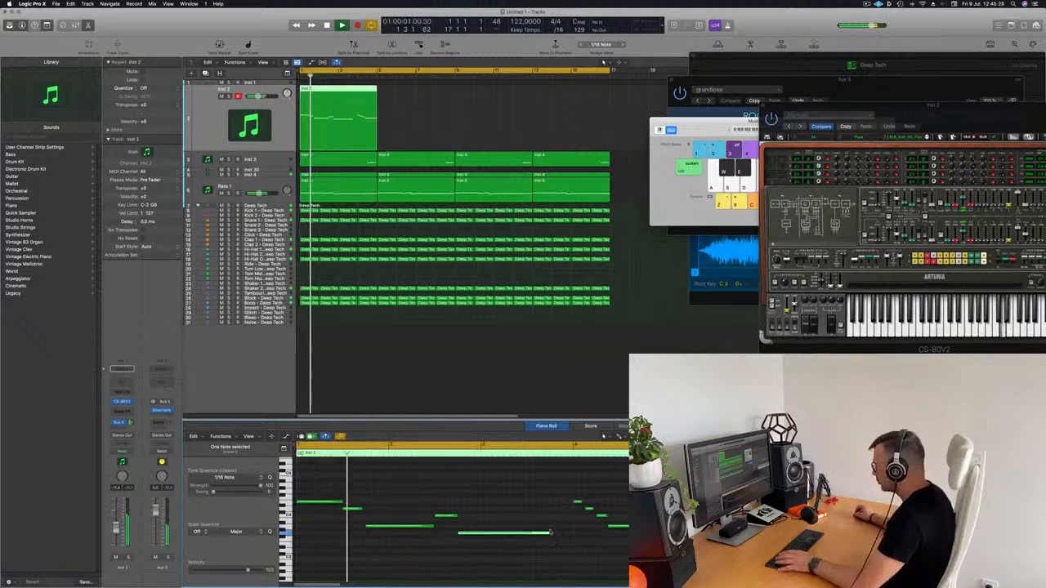
{"action": "left_click_drag", "start_coordinate": [549, 532], "coordinate": [570, 534]}
{"action": "key", "text": "super+Left"}
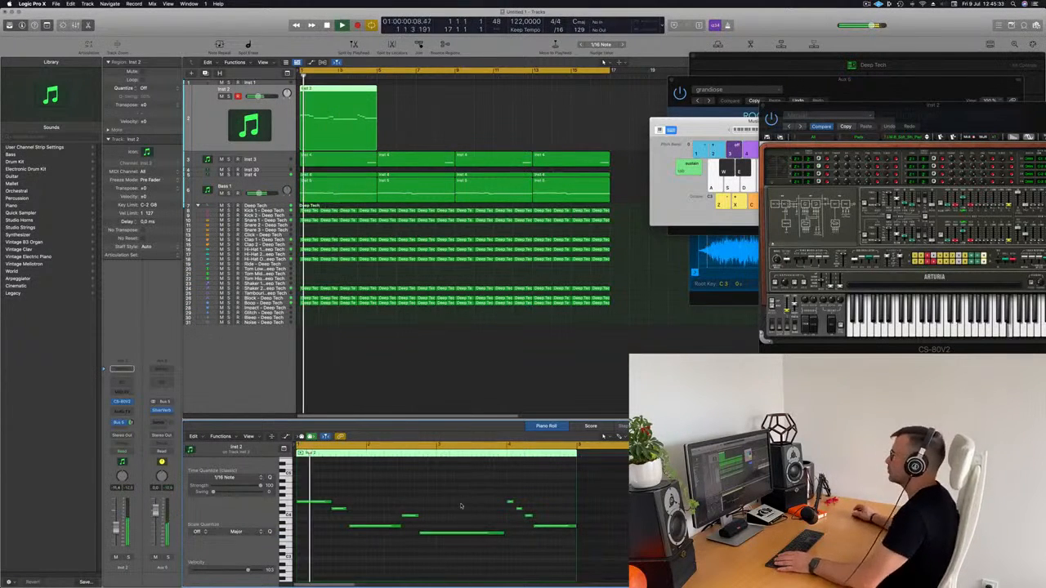
{"action": "scroll", "coordinate": [481, 231], "scroll_direction": "left", "scroll_amount": 1}
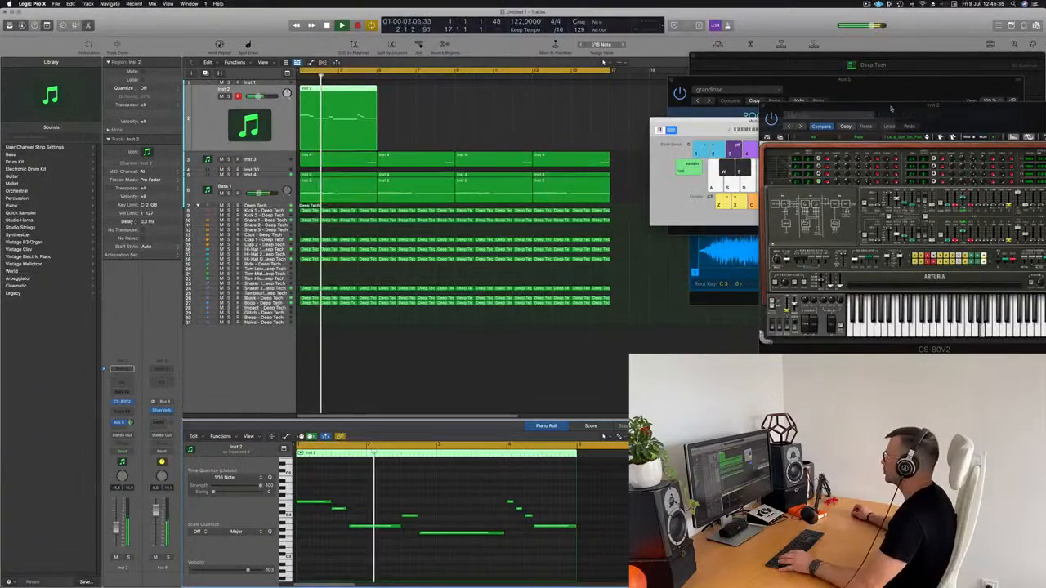
{"action": "left_click_drag", "start_coordinate": [894, 108], "coordinate": [672, 127]}
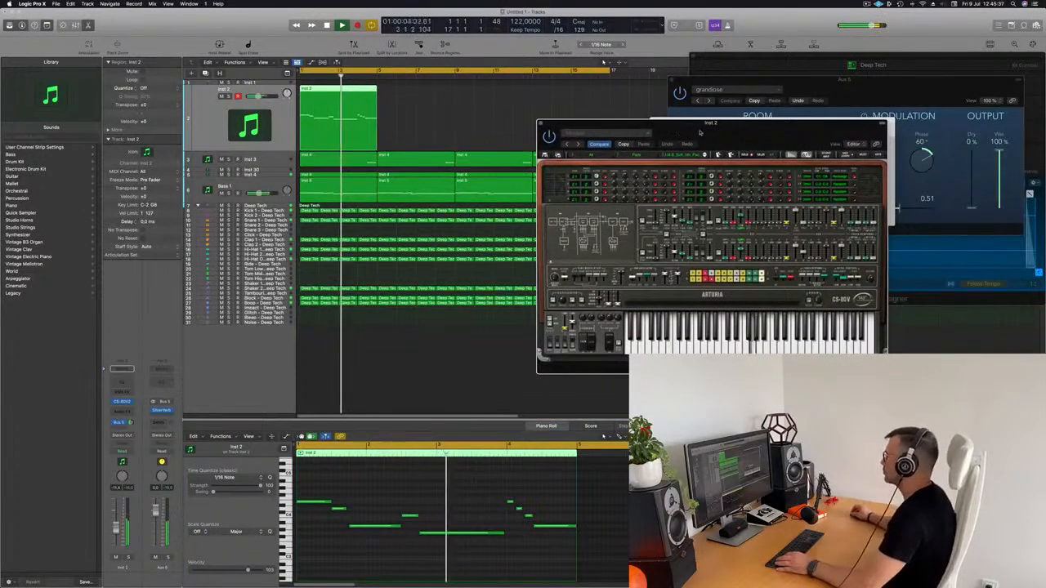
{"action": "left_click_drag", "start_coordinate": [744, 132], "coordinate": [791, 125]}
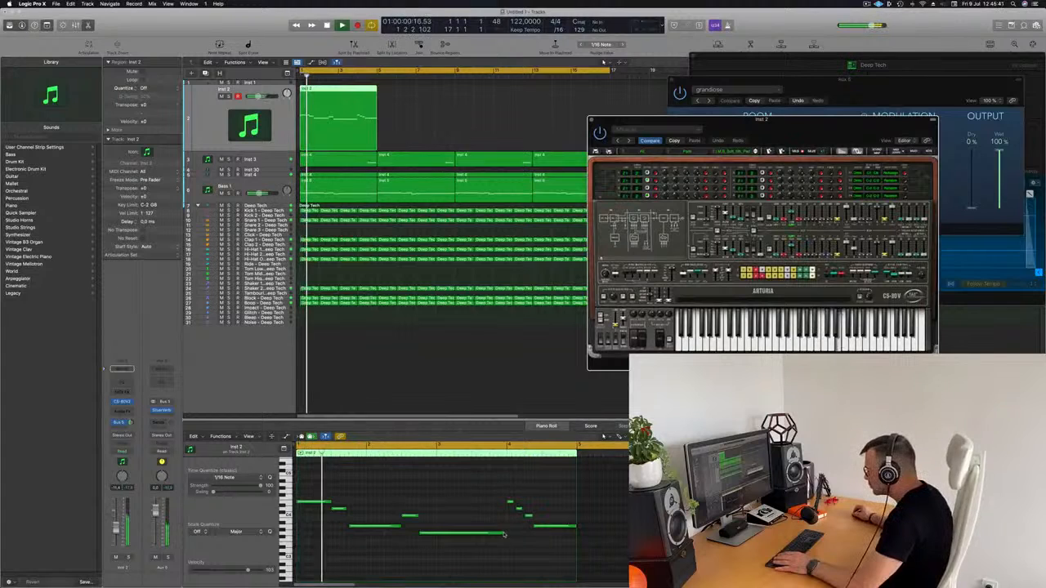
Extend the long low note just past the start of bar 4, replay the phrase, and close the CS-80V2 window.
{"action": "left_click_drag", "start_coordinate": [503, 534], "coordinate": [510, 533]}
{"action": "scroll", "coordinate": [518, 537], "scroll_direction": "right", "scroll_amount": 4}
{"action": "scroll", "coordinate": [518, 537], "scroll_direction": "right", "scroll_amount": 3}
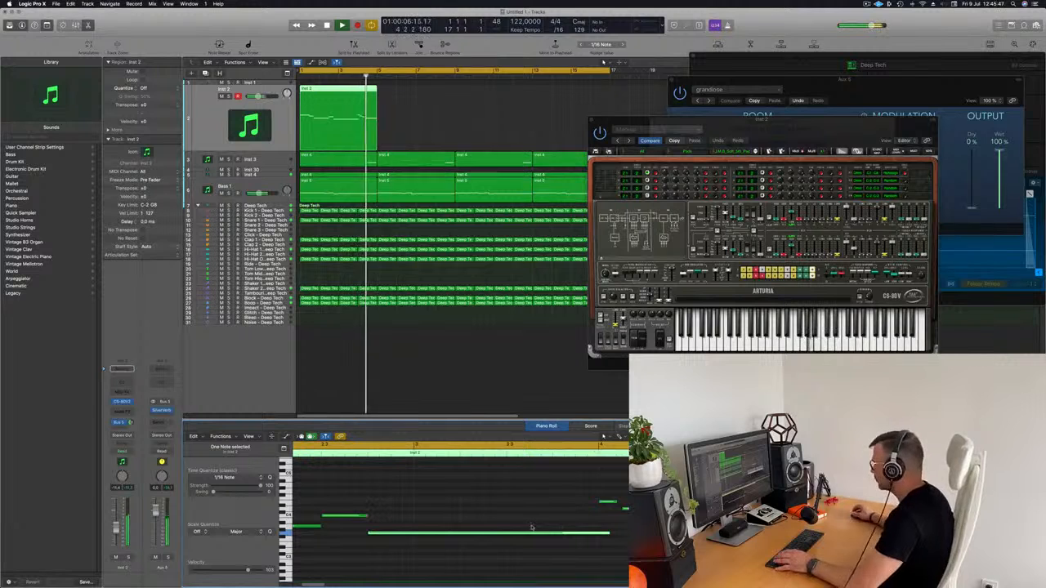
{"action": "left_click_drag", "start_coordinate": [629, 122], "coordinate": [612, 119]}
{"action": "key", "text": "space"}
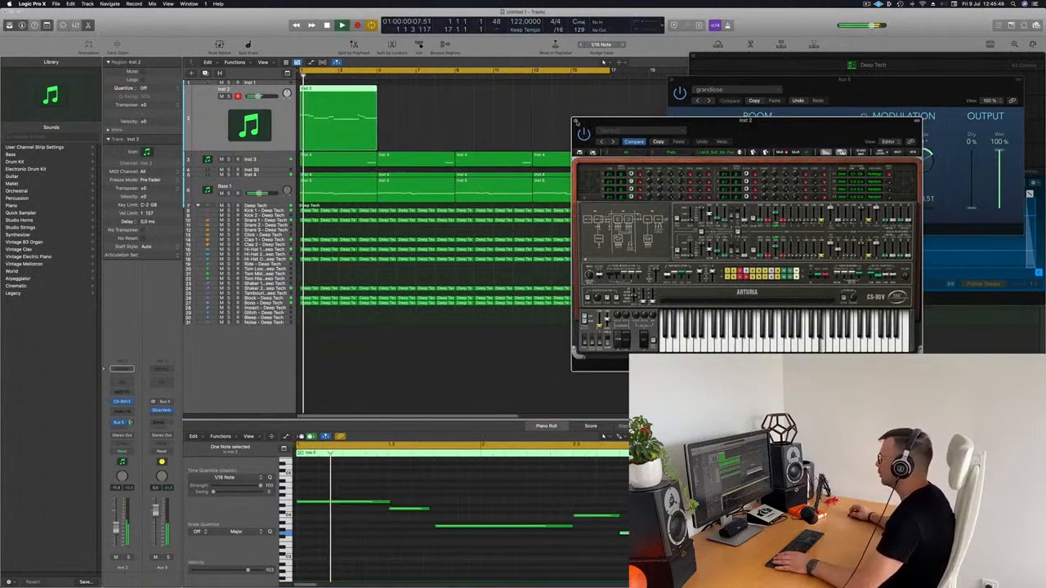
{"action": "left_click", "coordinate": [575, 121]}
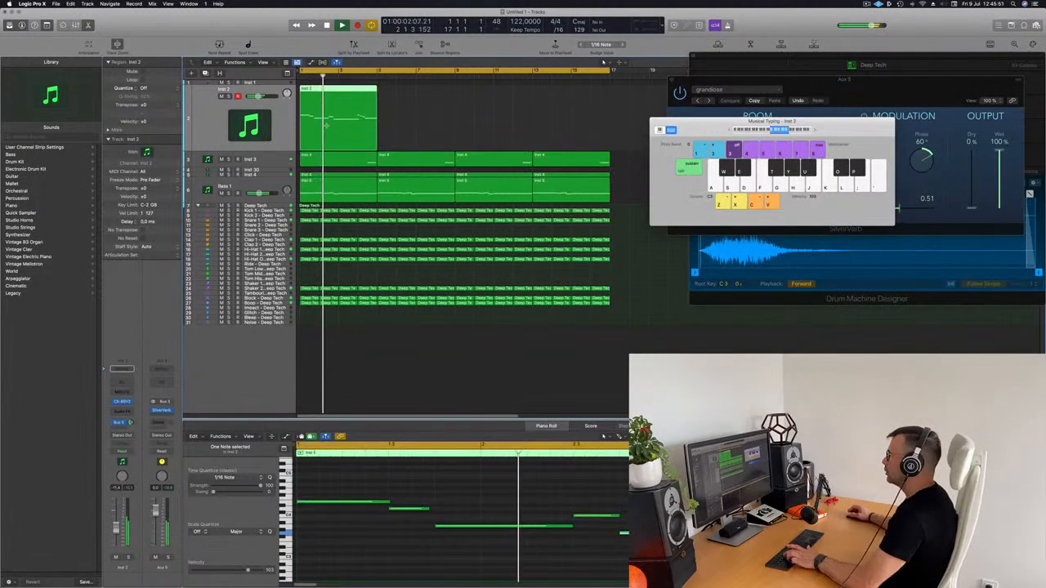
Repeat the four-bar pad region three times to fill 16 bars, select all four regions, and play from the start.
{"action": "key", "text": "super+r"}
{"action": "key", "text": "super+r"}
{"action": "key", "text": "super+r"}
{"action": "key", "text": "super+Left"}
{"action": "key", "text": "super+Left"}
{"action": "key", "text": "super+Left"}
{"action": "key", "text": "super+Left"}
{"action": "key", "text": "space"}
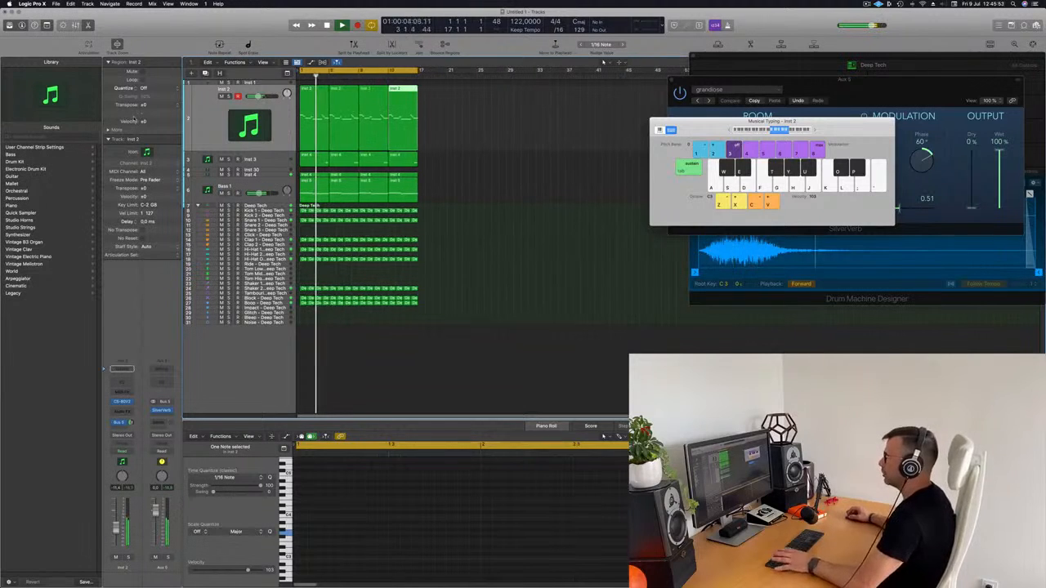
{"action": "key", "text": "space"}
{"action": "left_click", "coordinate": [288, 132]}
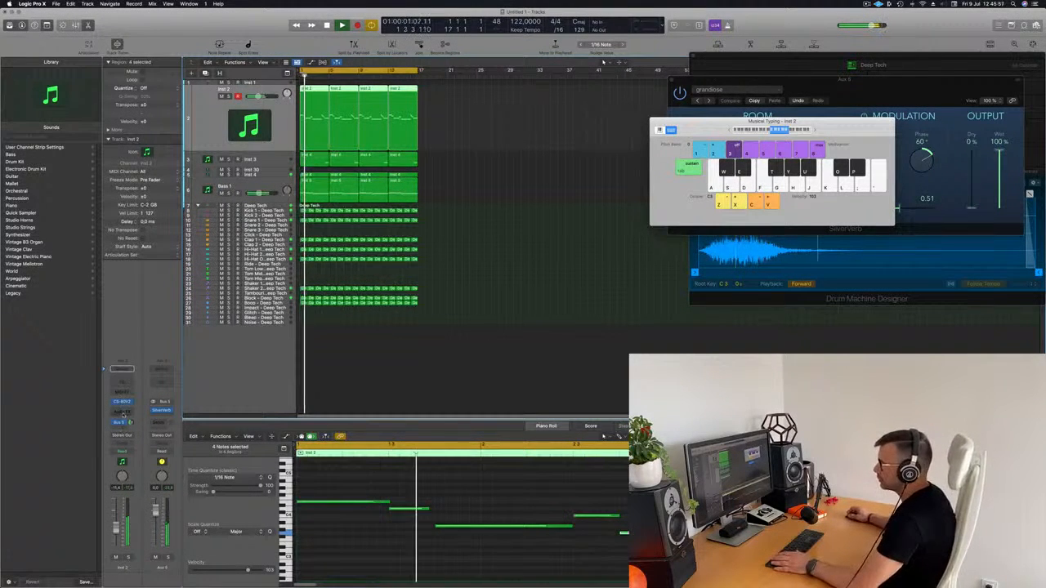
Insert a stereo Step FX multi-effect on the Inst 2 pad channel and move its window clear of the regions.
{"action": "left_click", "coordinate": [121, 412]}
{"action": "mouse_move", "coordinate": [129, 555]}
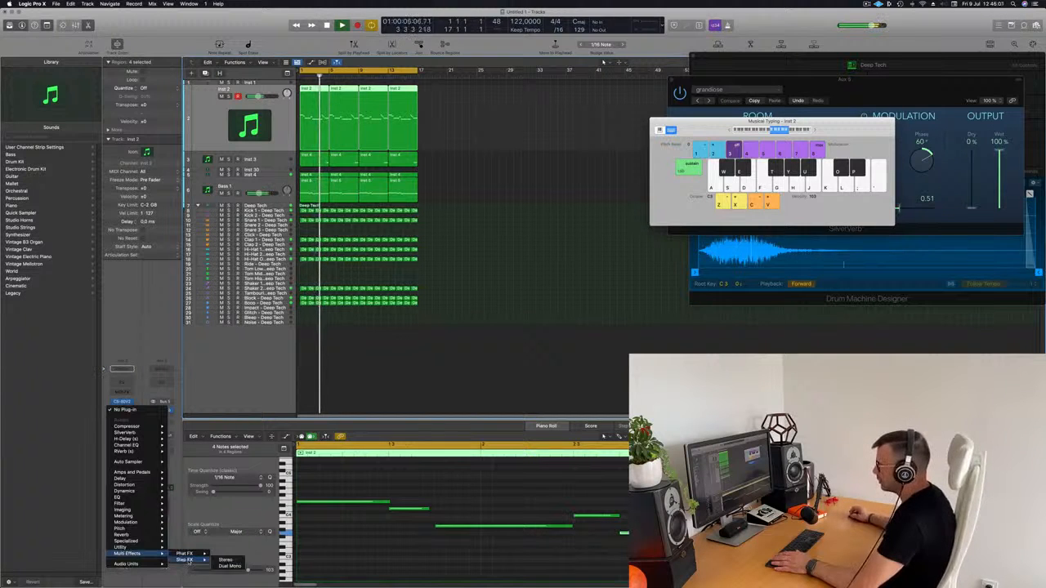
{"action": "left_click", "coordinate": [223, 561]}
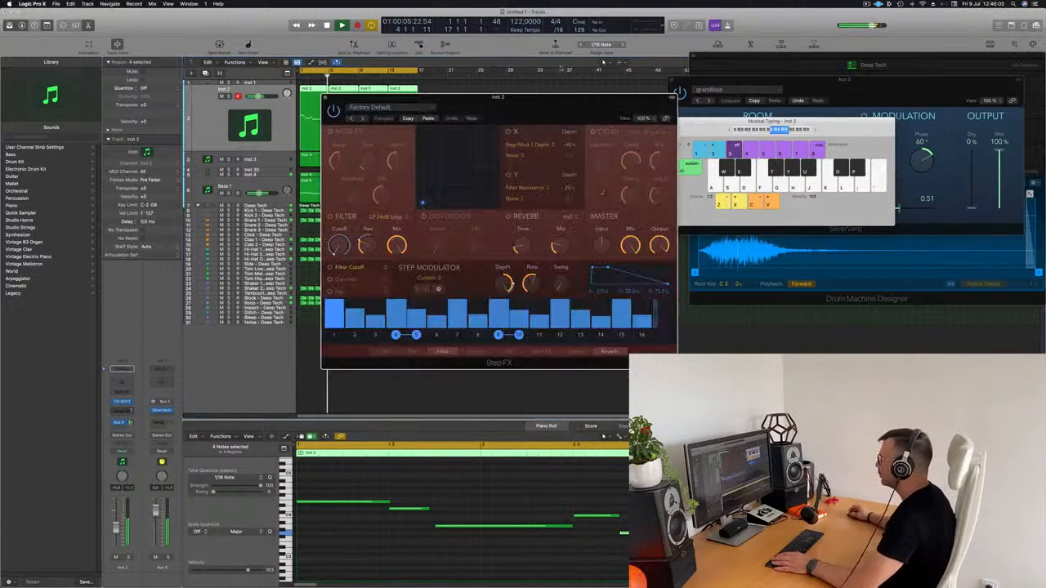
{"action": "left_click_drag", "start_coordinate": [543, 107], "coordinate": [673, 116]}
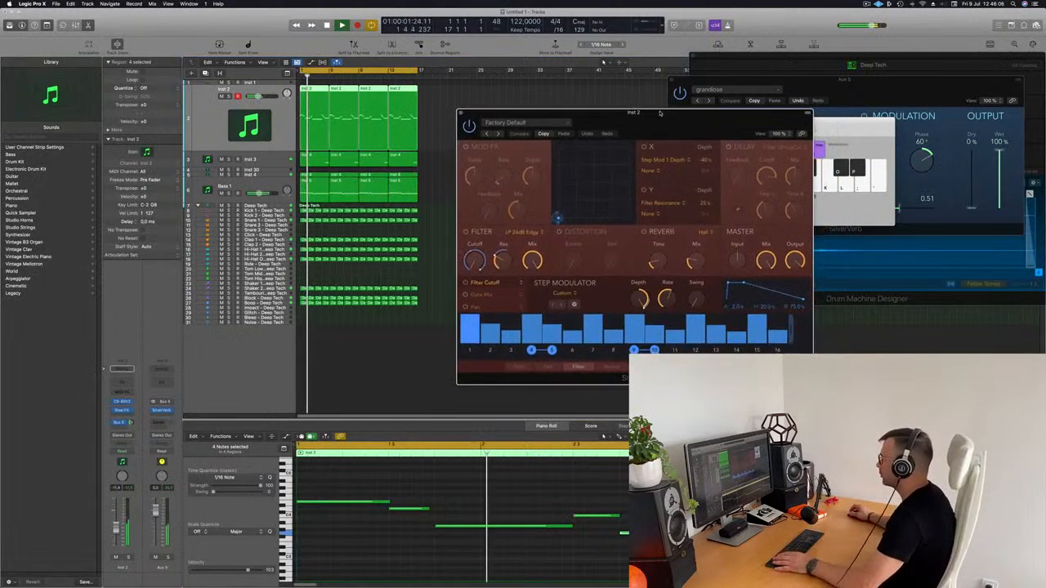
Audition the Step FX presets, including Broken Echoes and Bubbling Shimmer, and load Chaos Spring.
{"action": "left_click", "coordinate": [494, 132]}
{"action": "left_click_drag", "start_coordinate": [620, 107], "coordinate": [627, 133]}
{"action": "left_click_drag", "start_coordinate": [688, 153], "coordinate": [732, 133]}
{"action": "left_click", "coordinate": [506, 165]}
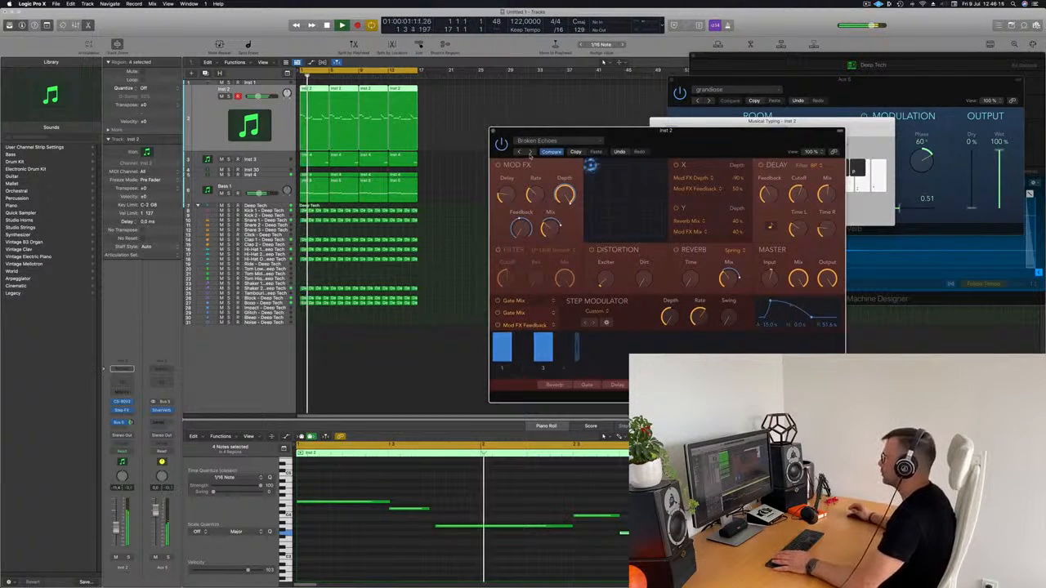
{"action": "left_click", "coordinate": [530, 153]}
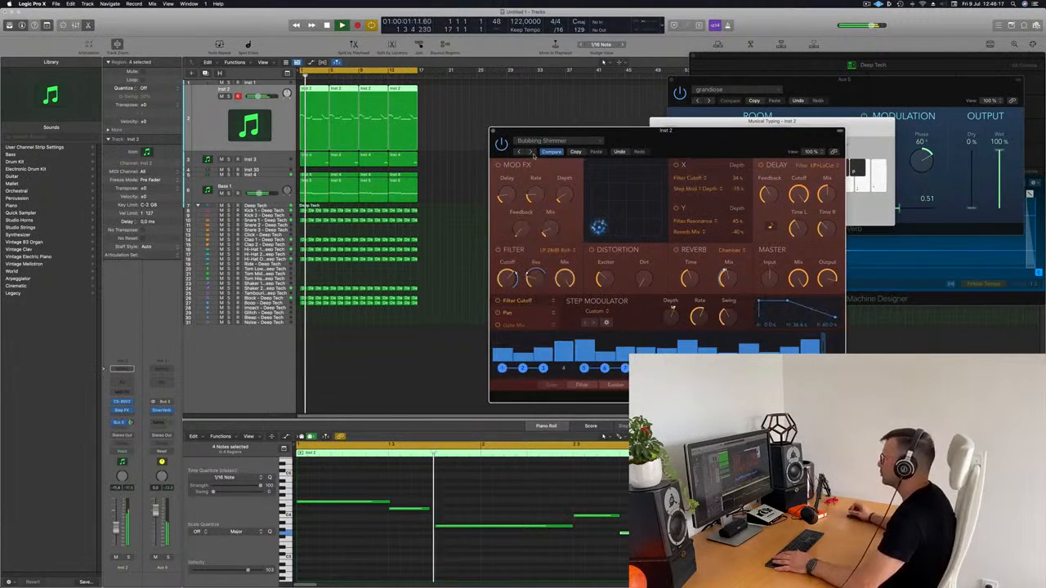
{"action": "left_click_drag", "start_coordinate": [706, 143], "coordinate": [686, 157]}
{"action": "left_click", "coordinate": [501, 149]}
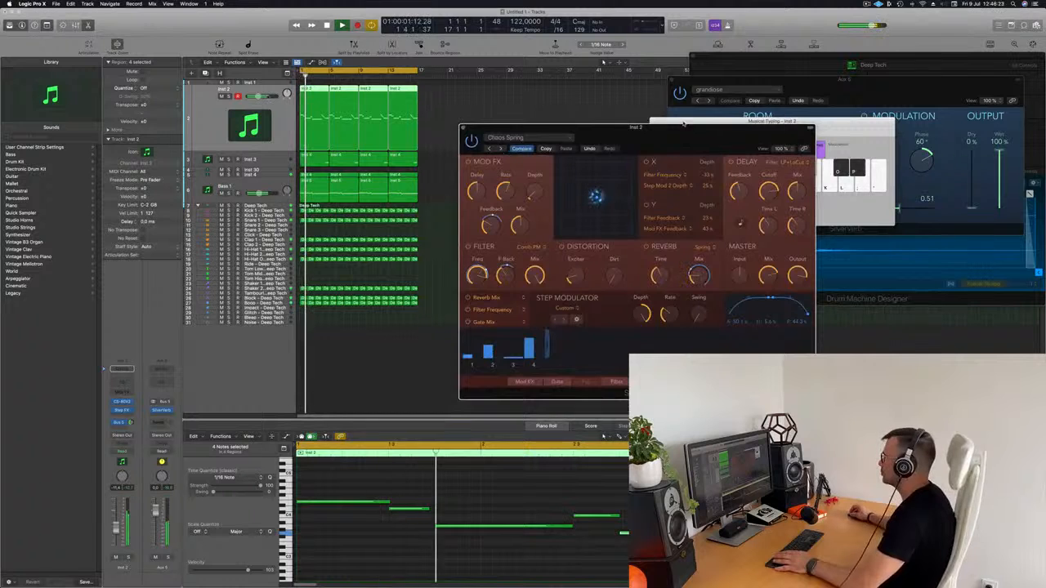
{"action": "left_click_drag", "start_coordinate": [675, 141], "coordinate": [684, 115]}
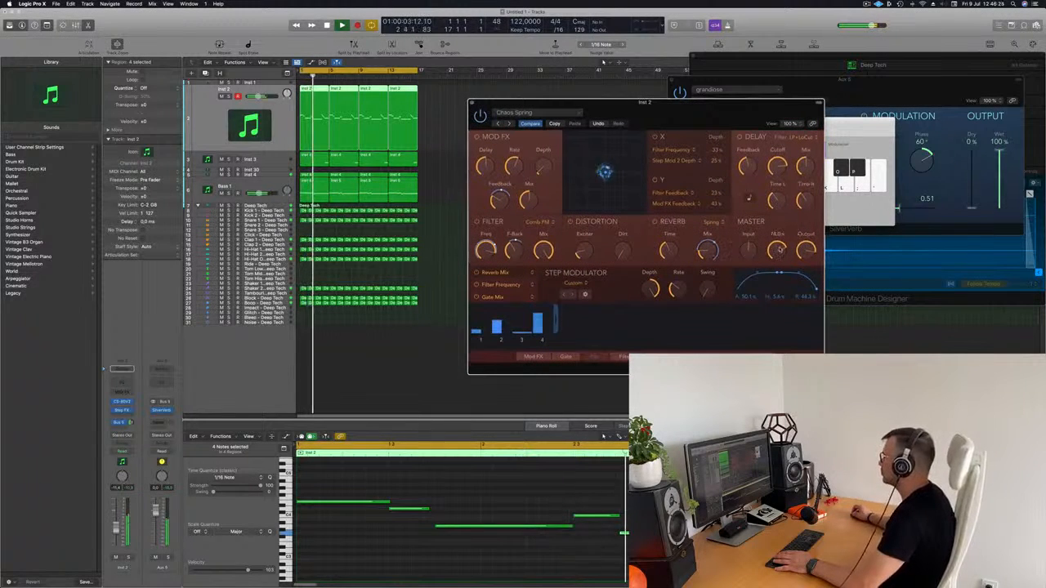
Adjust the Step FX master Mix by ear and replay the groove from the start.
{"action": "left_click_drag", "start_coordinate": [777, 249], "coordinate": [779, 257]}
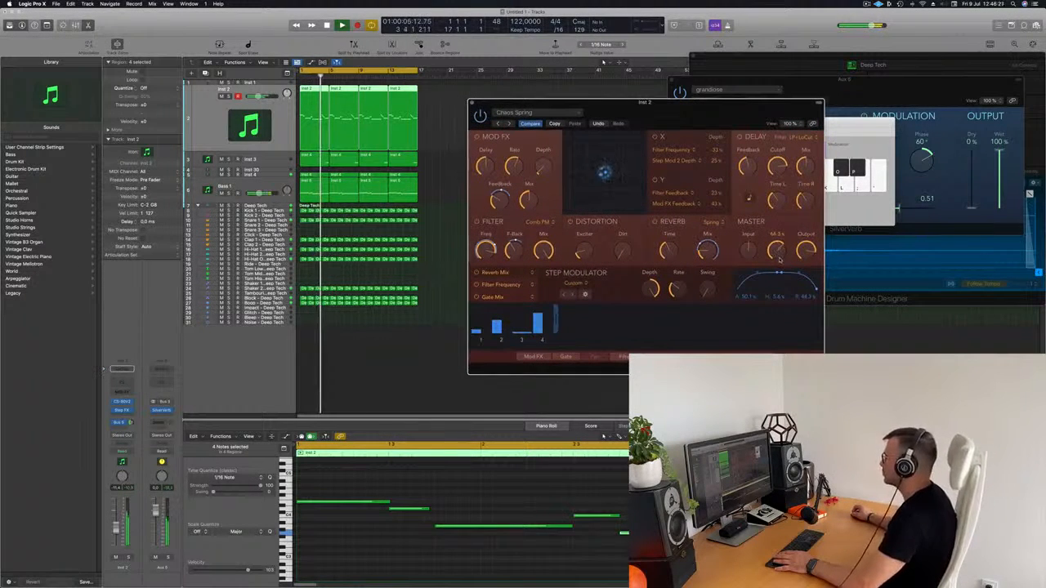
{"action": "left_click_drag", "start_coordinate": [777, 302], "coordinate": [781, 246]}
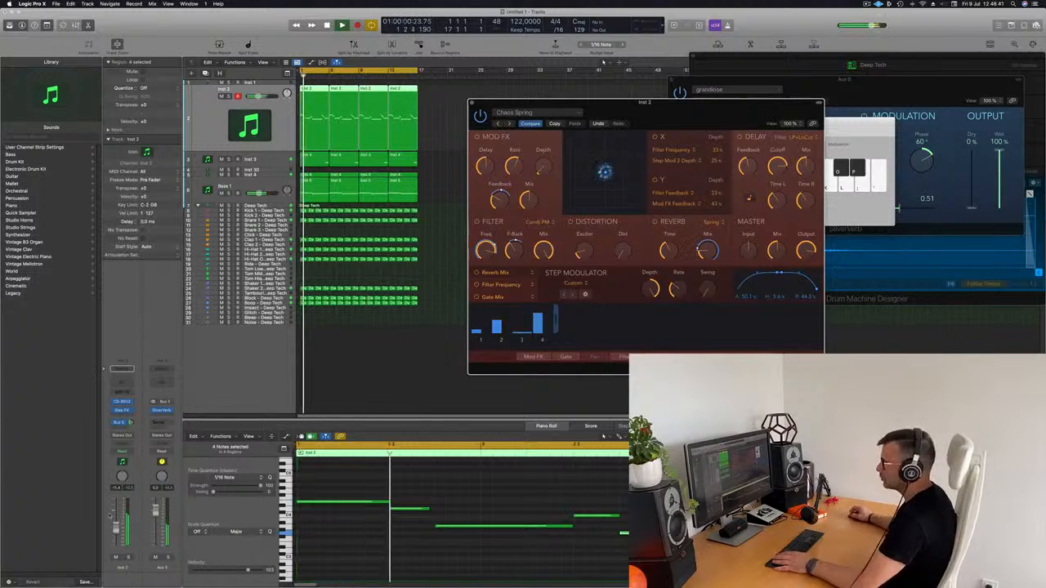
{"action": "left_click", "coordinate": [132, 582]}
{"action": "key", "text": "space"}
{"action": "key", "text": "space"}
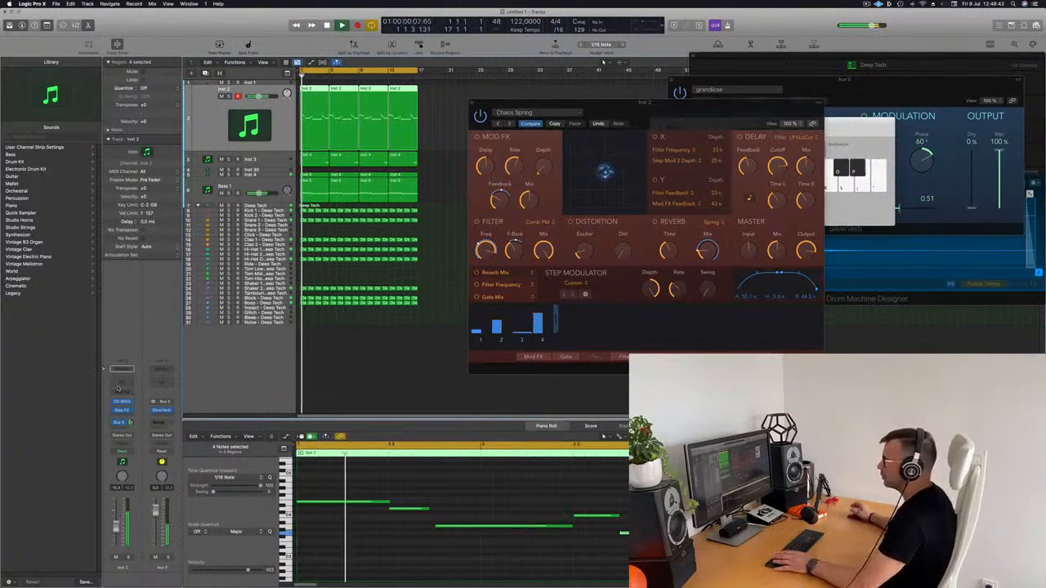
Add a Channel EQ to the pad channel, enable its low cut at about 300 Hz, and close the EQ window.
{"action": "left_click", "coordinate": [121, 383]}
{"action": "left_click", "coordinate": [367, 139]}
{"action": "left_click_drag", "start_coordinate": [370, 176], "coordinate": [579, 140]}
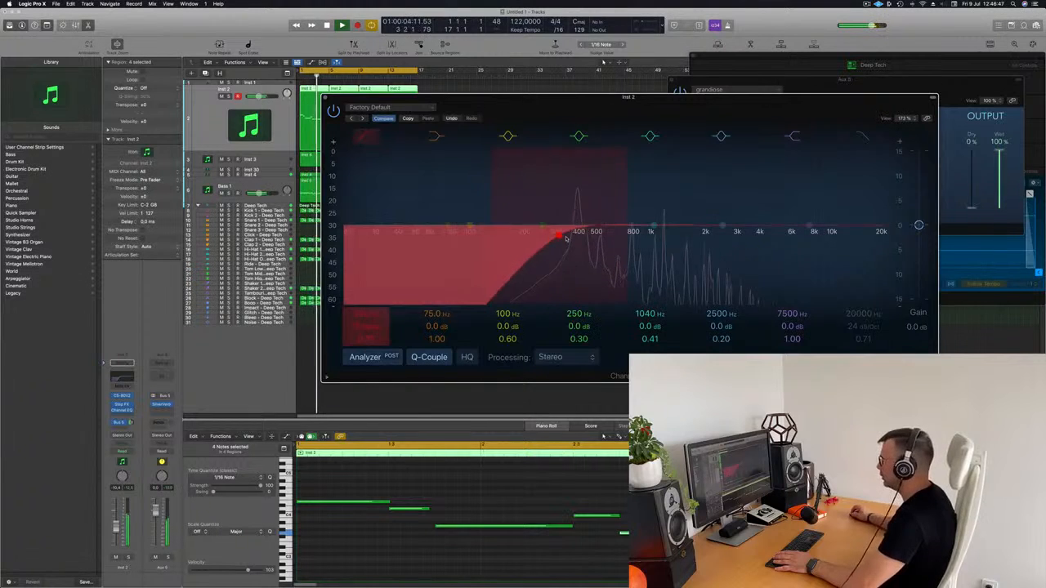
{"action": "left_click", "coordinate": [324, 98]}
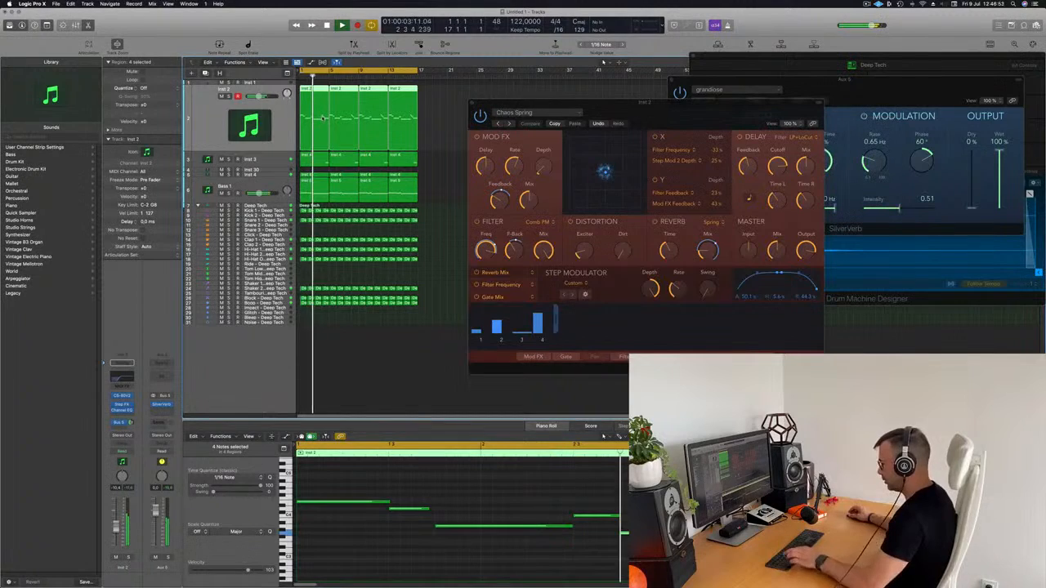
Show the mixer and copy the Compressor from another instrument channel onto the Inst 2 pad channel after its Channel EQ.
{"action": "key", "text": "x"}
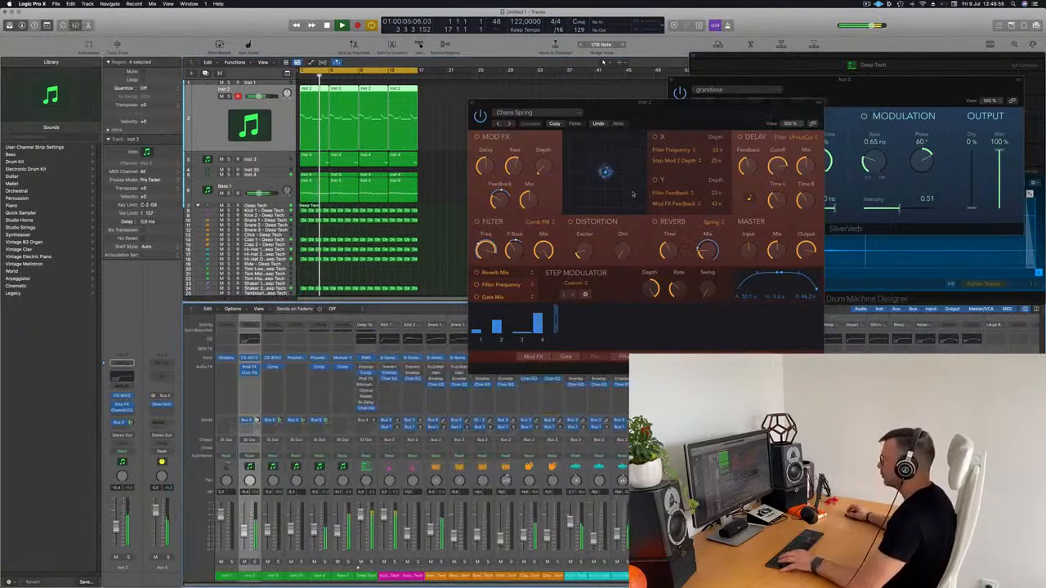
{"action": "left_click_drag", "start_coordinate": [667, 103], "coordinate": [883, 134]}
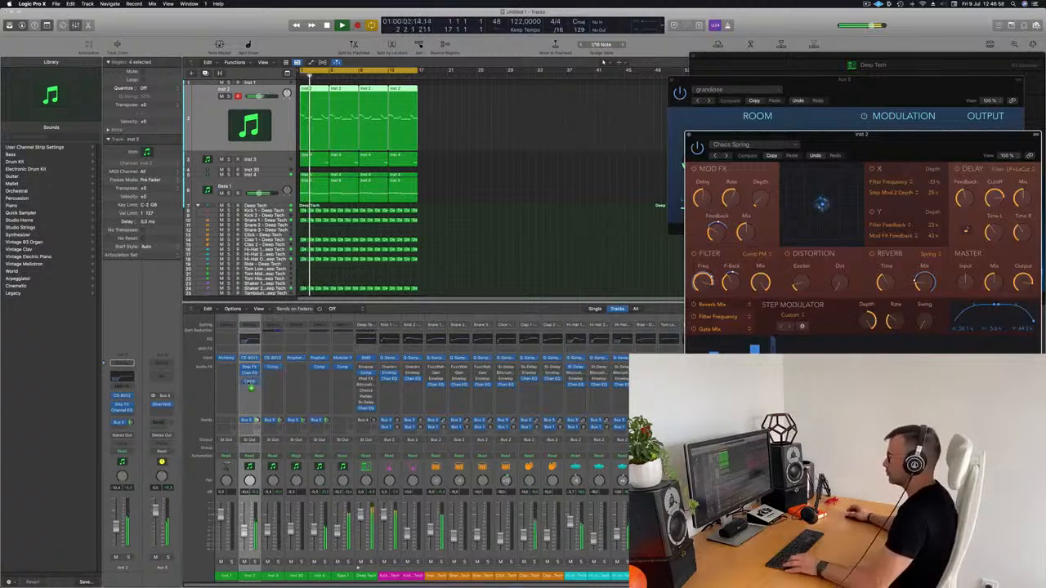
{"action": "left_click_drag", "start_coordinate": [248, 382], "coordinate": [250, 383]}
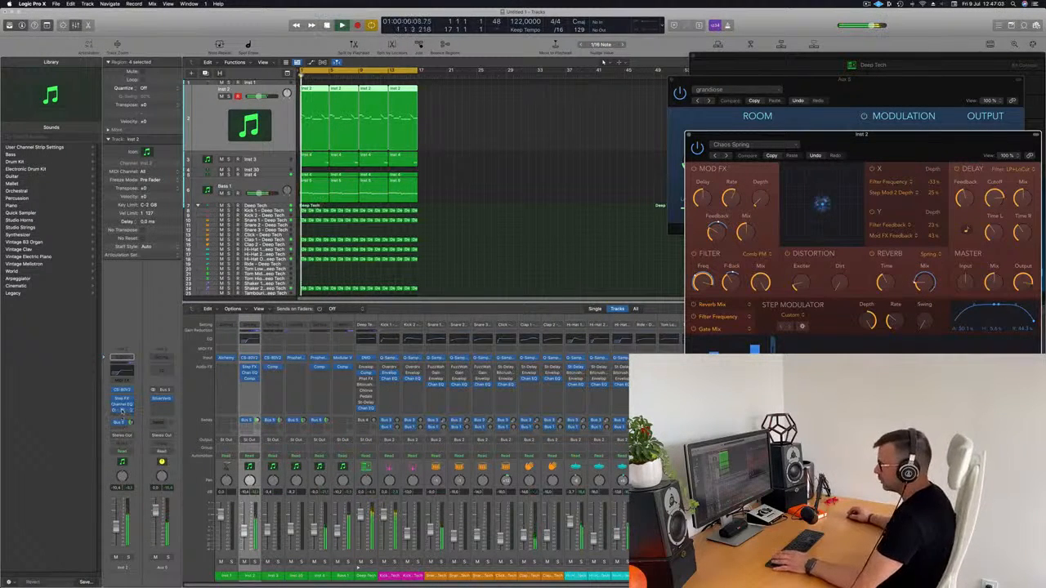
Fine-tune the threshold of the pad channel's side-chained Compressor and close its window.
{"action": "left_click", "coordinate": [250, 384]}
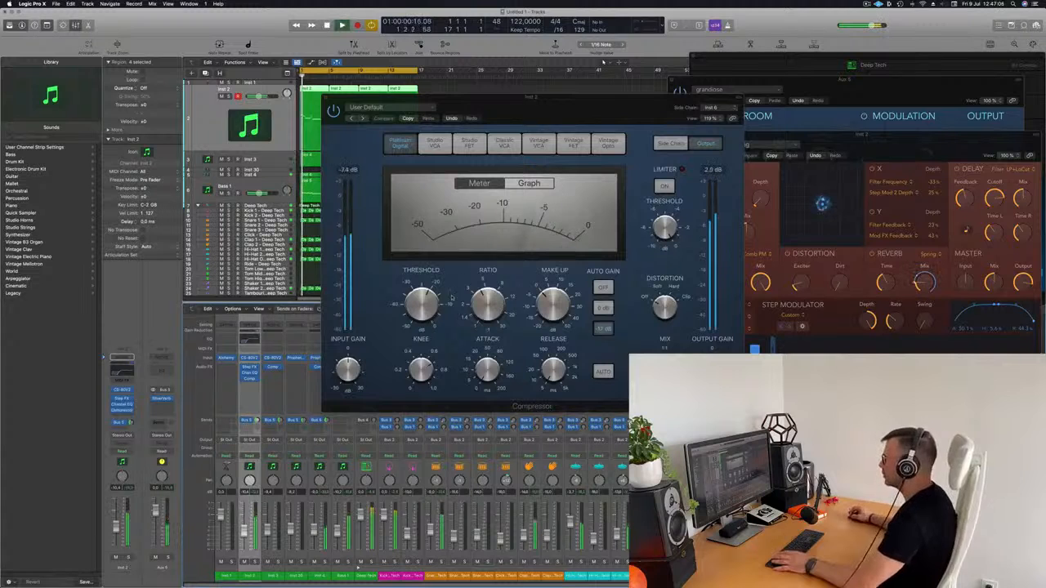
{"action": "left_click_drag", "start_coordinate": [431, 295], "coordinate": [433, 294]}
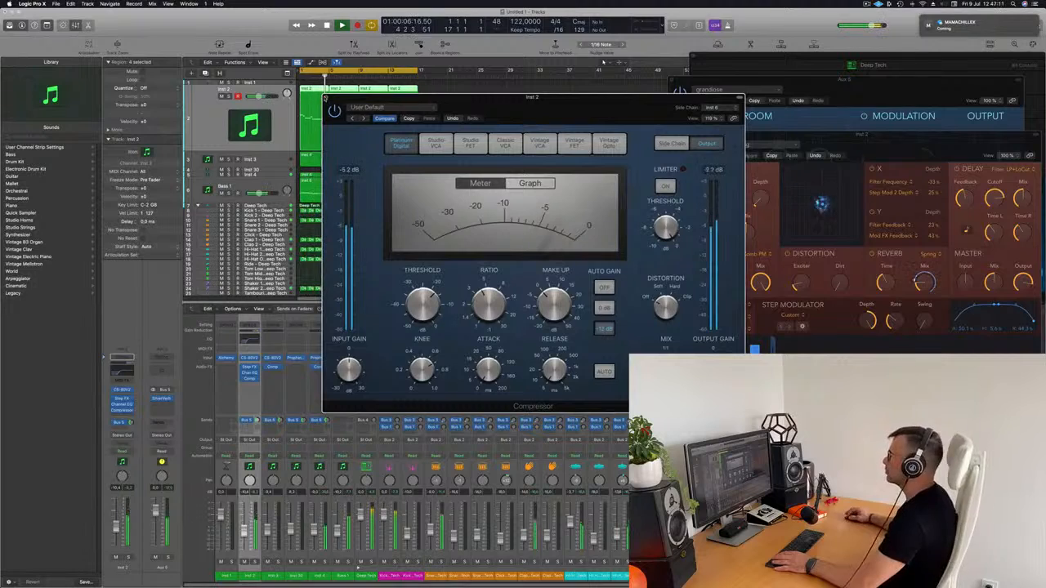
{"action": "left_click", "coordinate": [325, 99]}
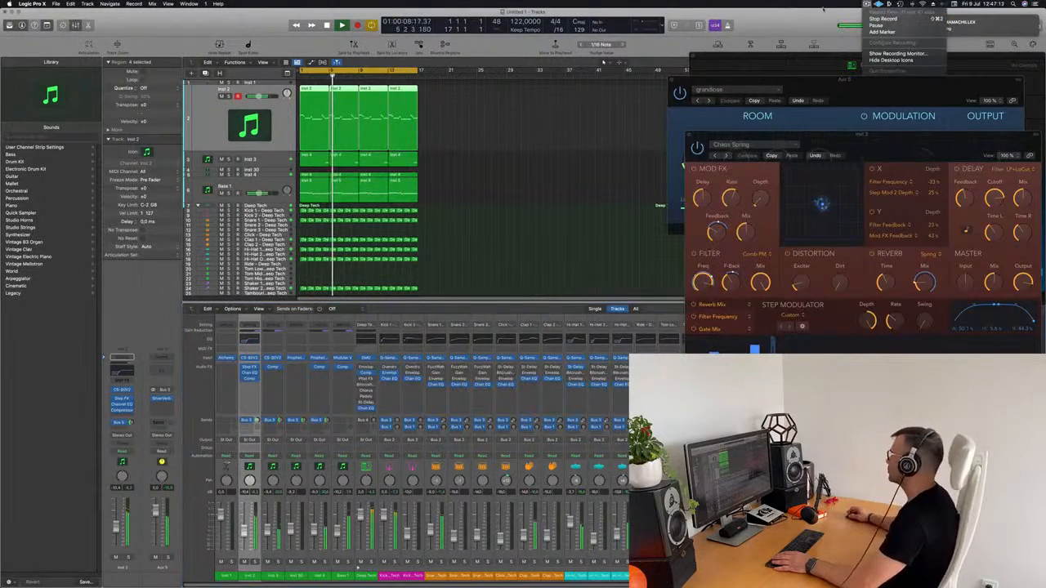
{"action": "scroll", "coordinate": [508, 190], "scroll_direction": "left", "scroll_amount": 2}
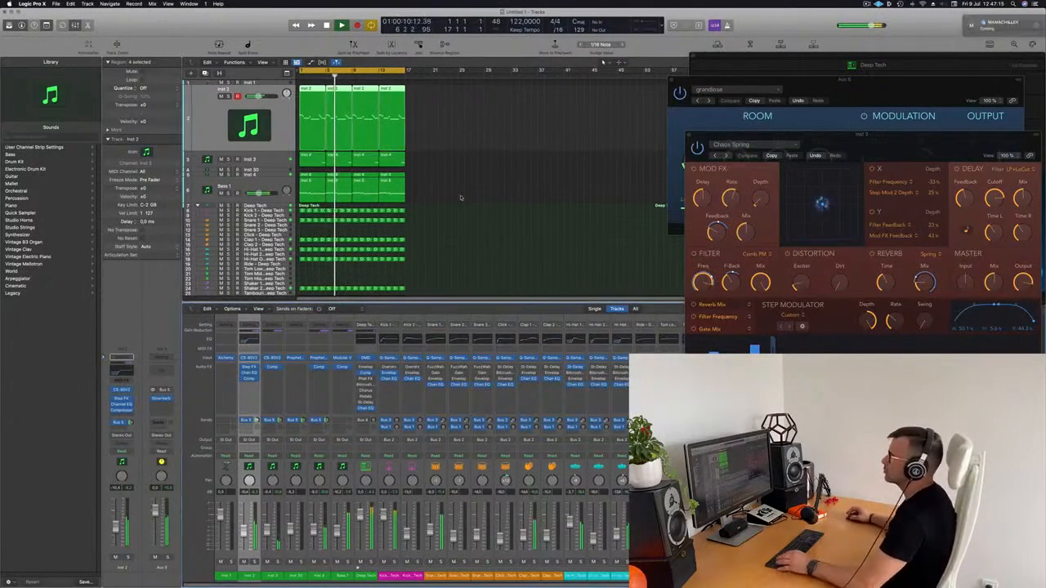
{"action": "left_click", "coordinate": [472, 220]}
{"action": "scroll", "coordinate": [506, 220], "scroll_direction": "right", "scroll_amount": 2}
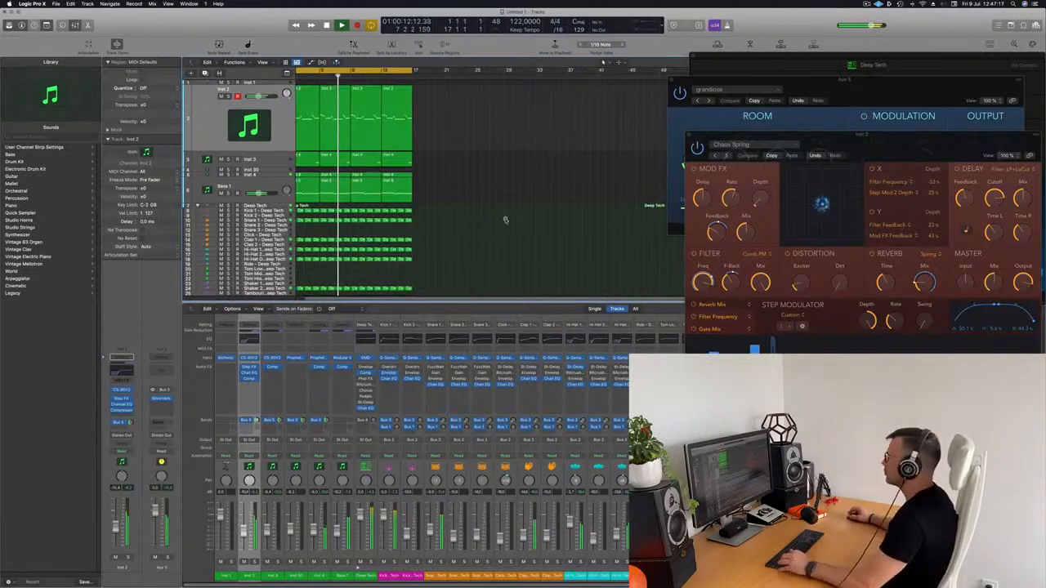
{"action": "scroll", "coordinate": [505, 220], "scroll_direction": "left", "scroll_amount": 2}
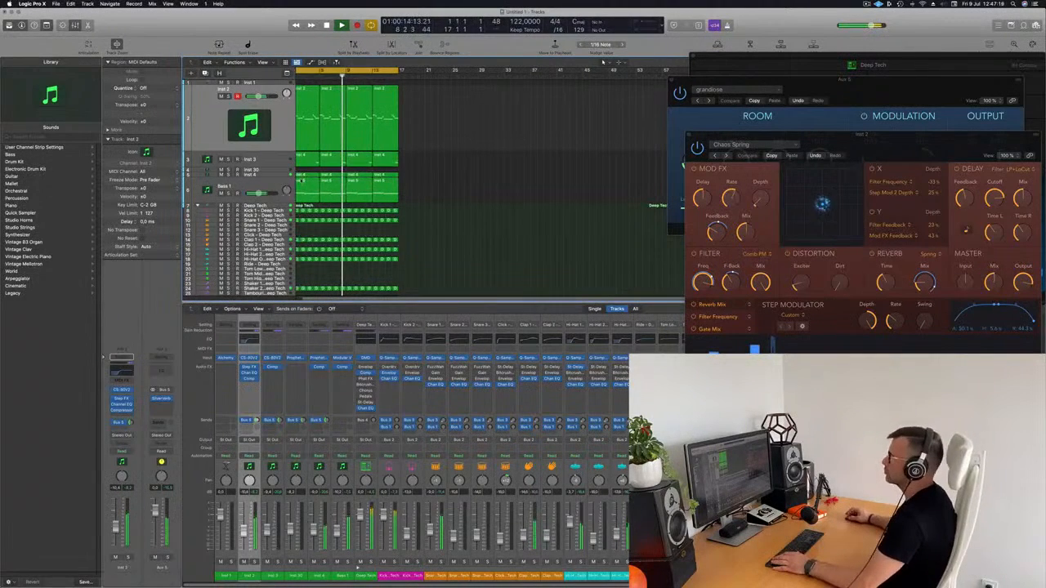
Duplicate the Bass 1 instrument track and copy its first four-bar region onto the new track.
{"action": "left_click", "coordinate": [269, 163]}
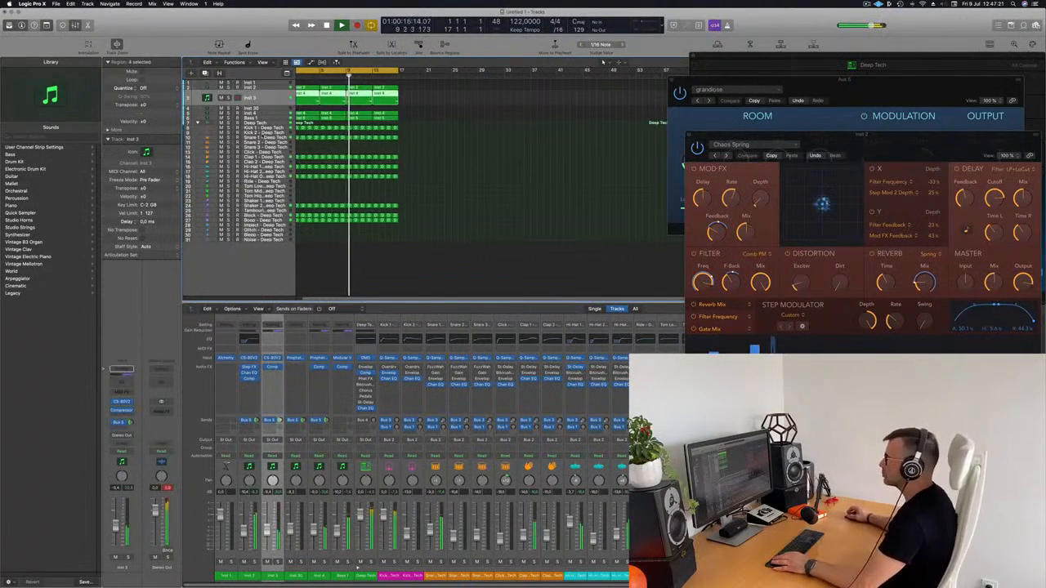
{"action": "scroll", "coordinate": [360, 182], "scroll_direction": "right", "scroll_amount": 2}
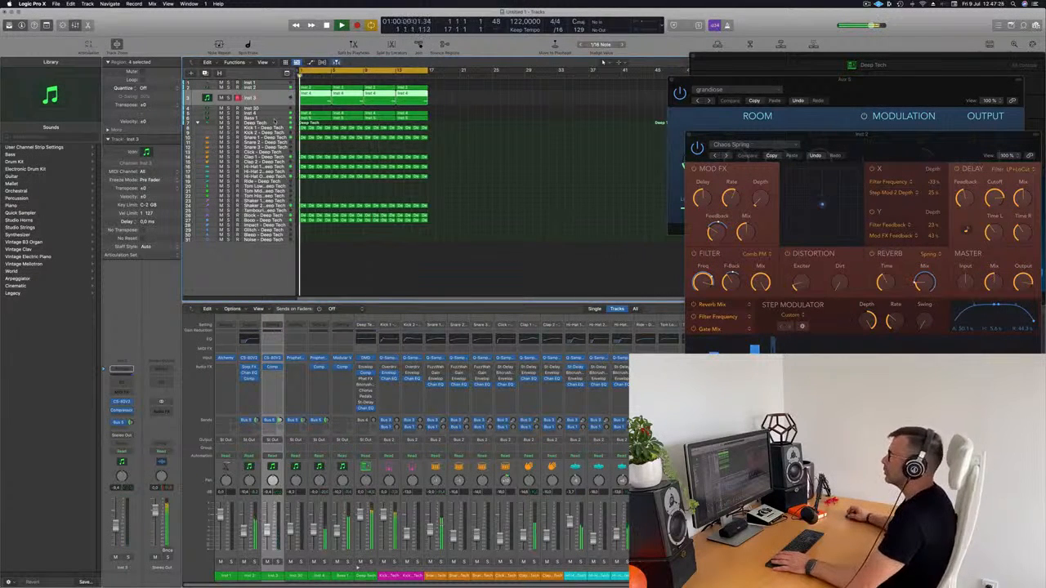
{"action": "left_click", "coordinate": [276, 119]}
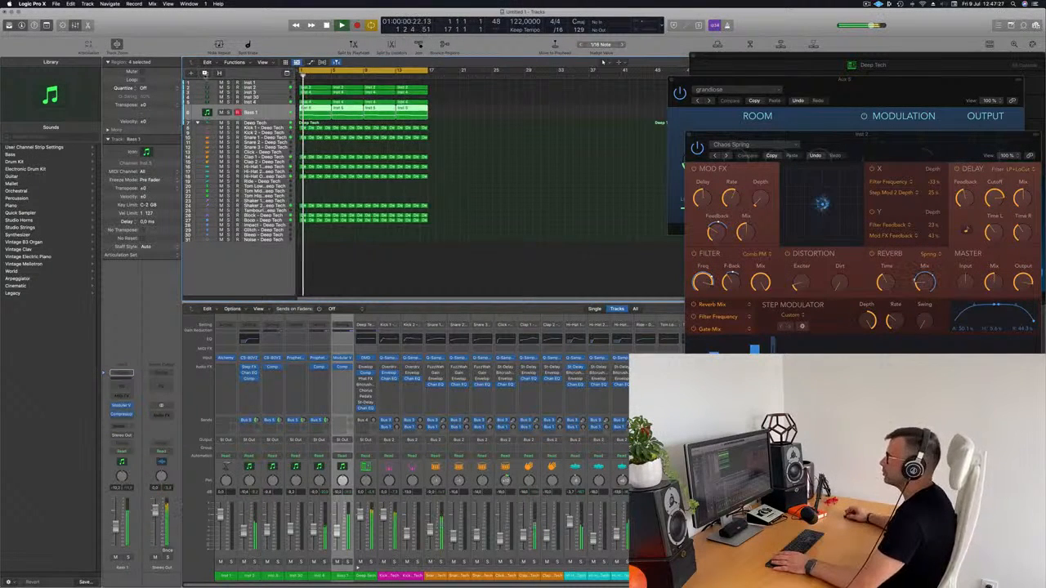
{"action": "key", "text": "super+d"}
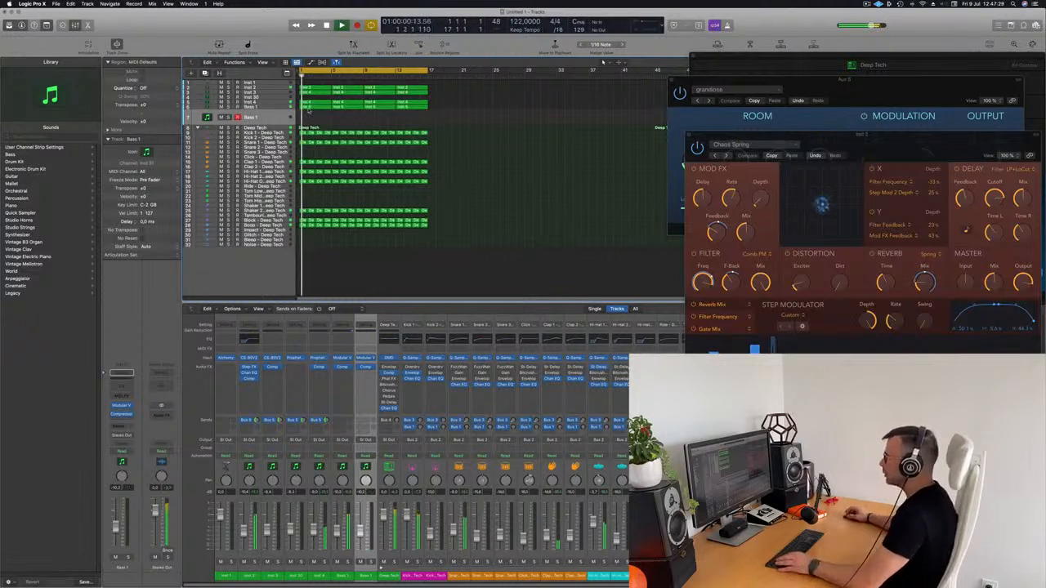
{"action": "left_click_drag", "start_coordinate": [312, 107], "coordinate": [315, 117]}
{"action": "key", "text": "space"}
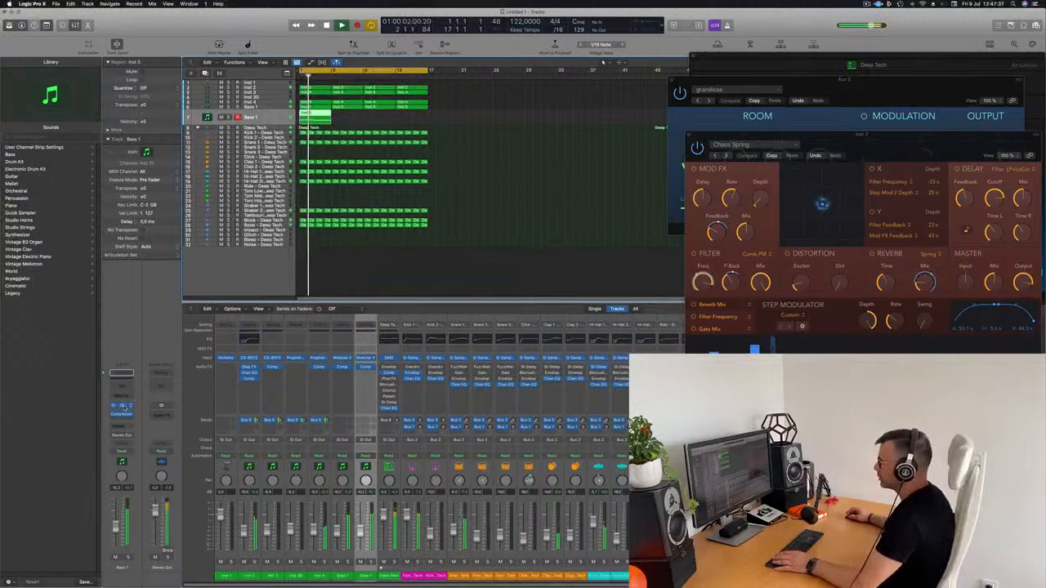
Open Modular V on the duplicated bass track and load the Ted bass preset that follows Ted_bass1.
{"action": "left_click", "coordinate": [121, 406]}
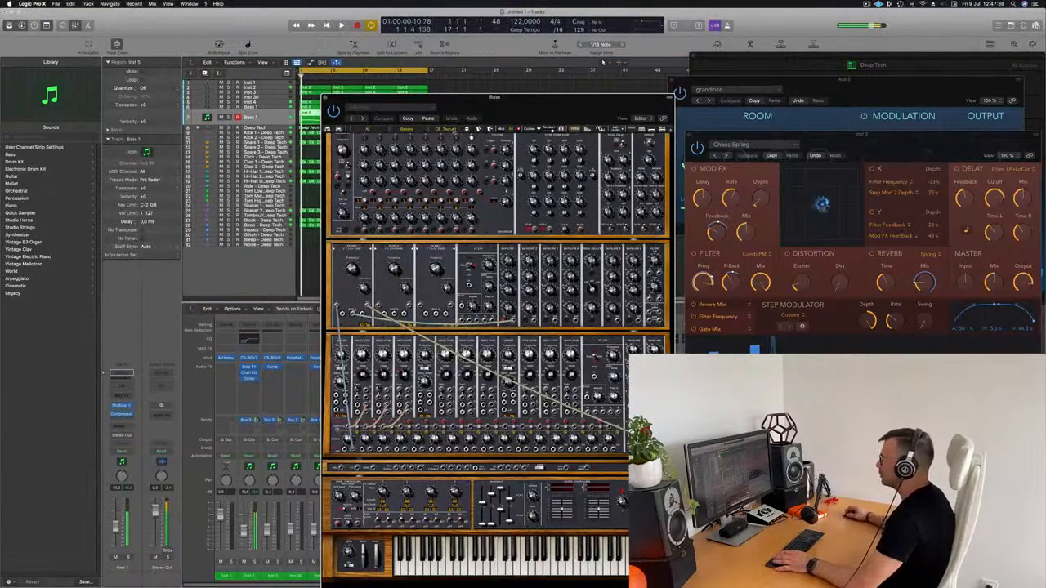
{"action": "left_click", "coordinate": [445, 129]}
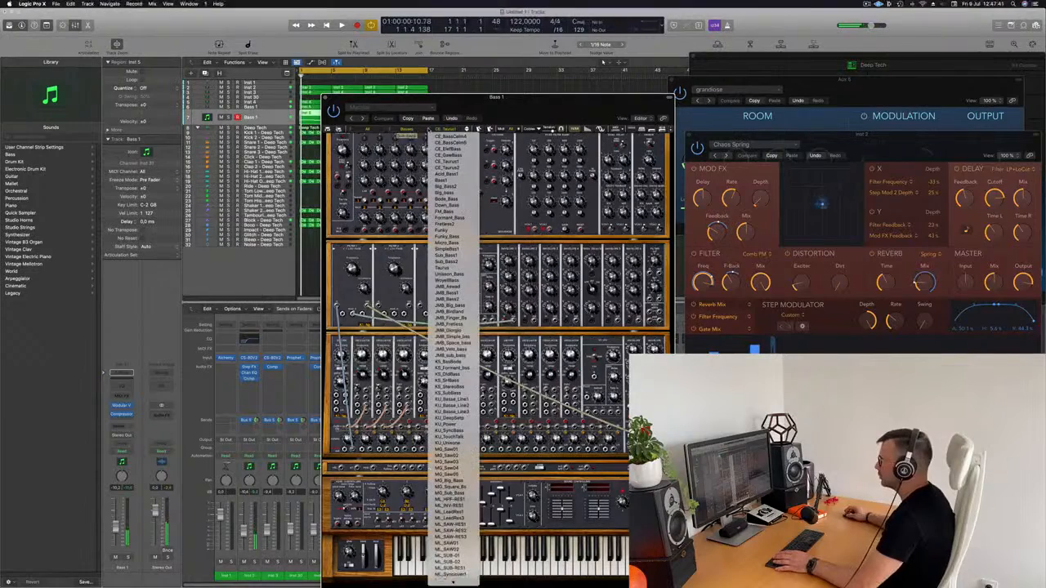
{"action": "scroll", "coordinate": [446, 293], "scroll_direction": "down", "scroll_amount": 15}
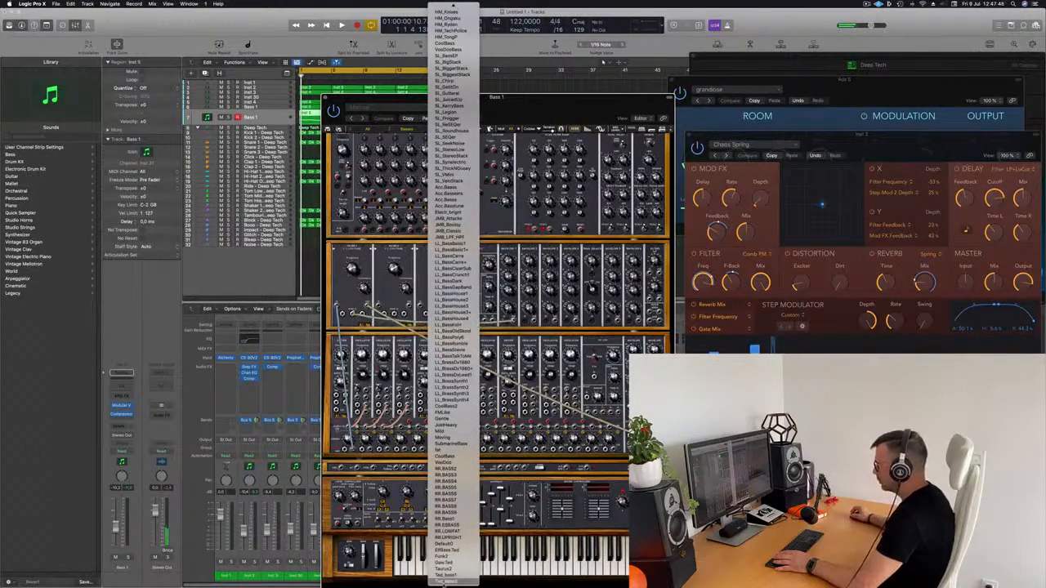
{"action": "left_click", "coordinate": [446, 582]}
{"action": "left_click_drag", "start_coordinate": [537, 112], "coordinate": [685, 58]}
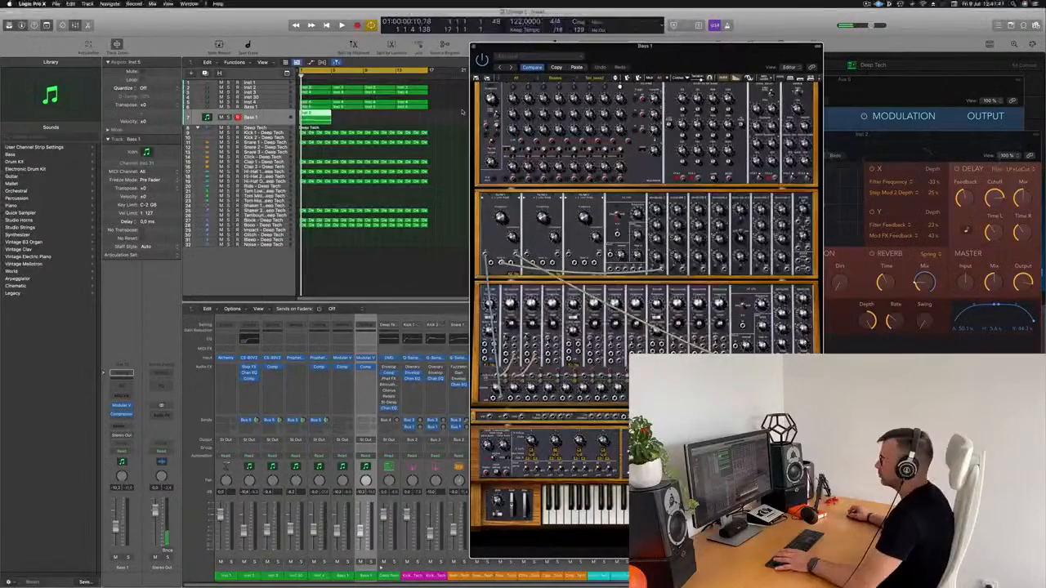
Audition the duplicated bass in solo and in the full mix, and repeat its region to fill all 16 bars.
{"action": "left_click", "coordinate": [230, 116]}
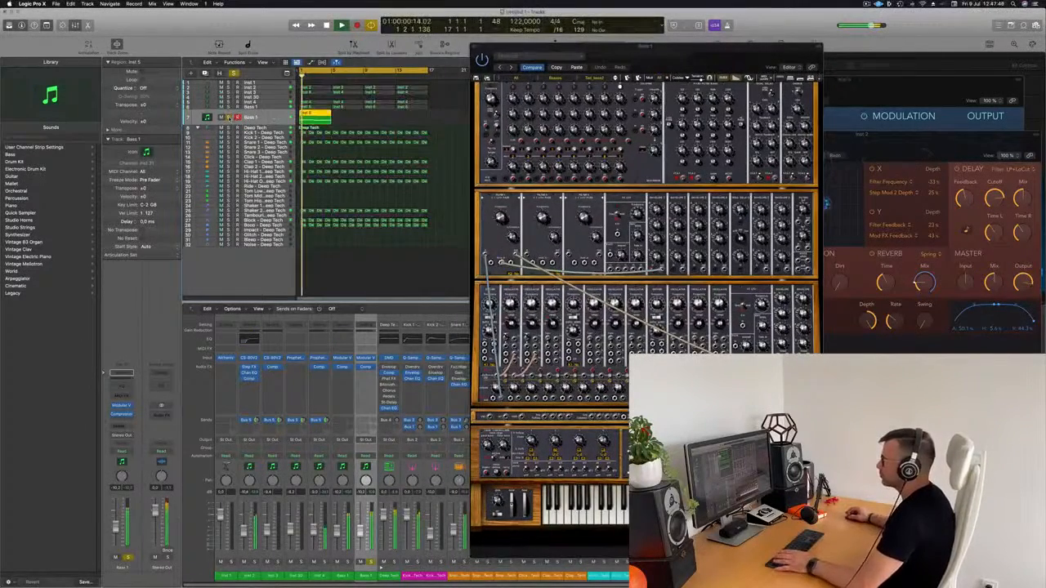
{"action": "left_click", "coordinate": [229, 117]}
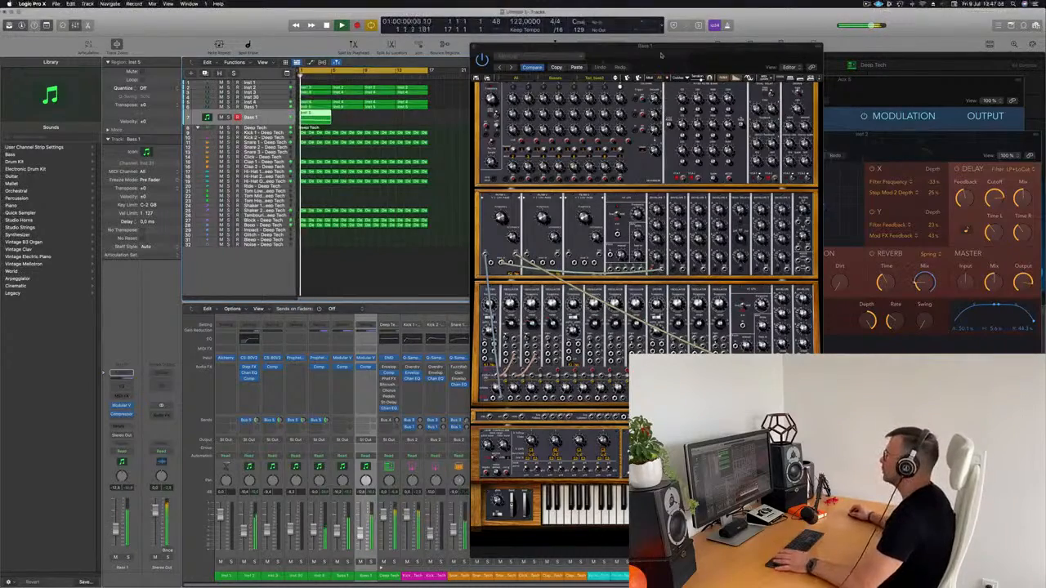
{"action": "left_click_drag", "start_coordinate": [662, 55], "coordinate": [720, 74]}
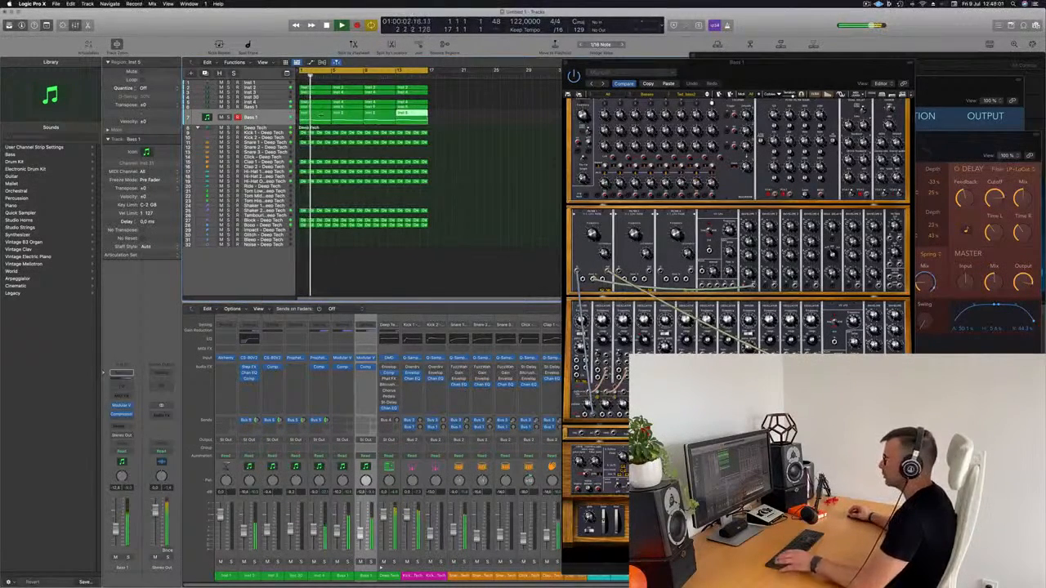
Solo Inst 4 to identify it and rename it Arp brass, and rename the Inst 2 track Top Lead.
{"action": "left_click", "coordinate": [276, 105]}
{"action": "left_click", "coordinate": [228, 107]}
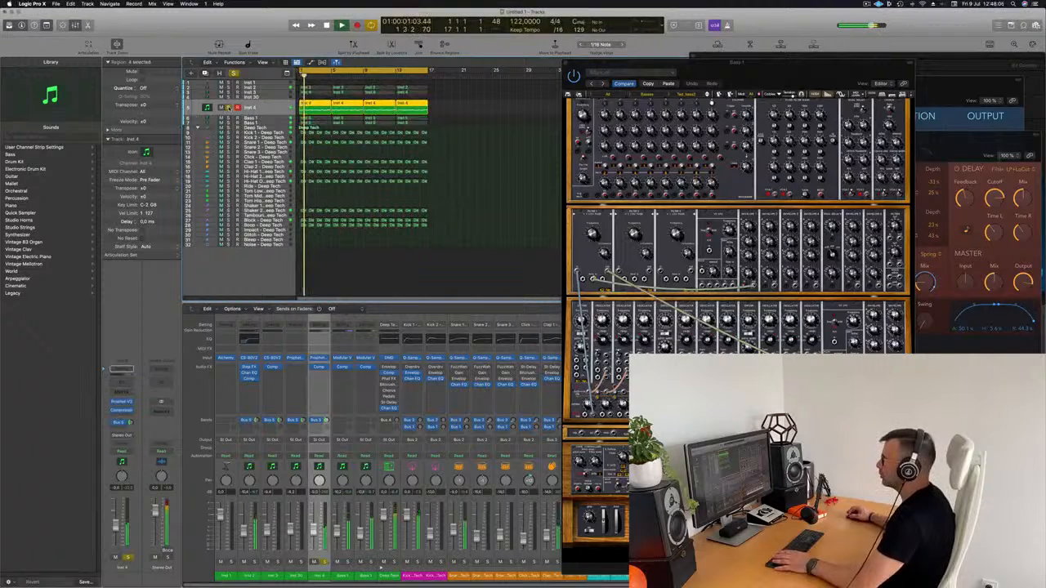
{"action": "left_click", "coordinate": [228, 107]}
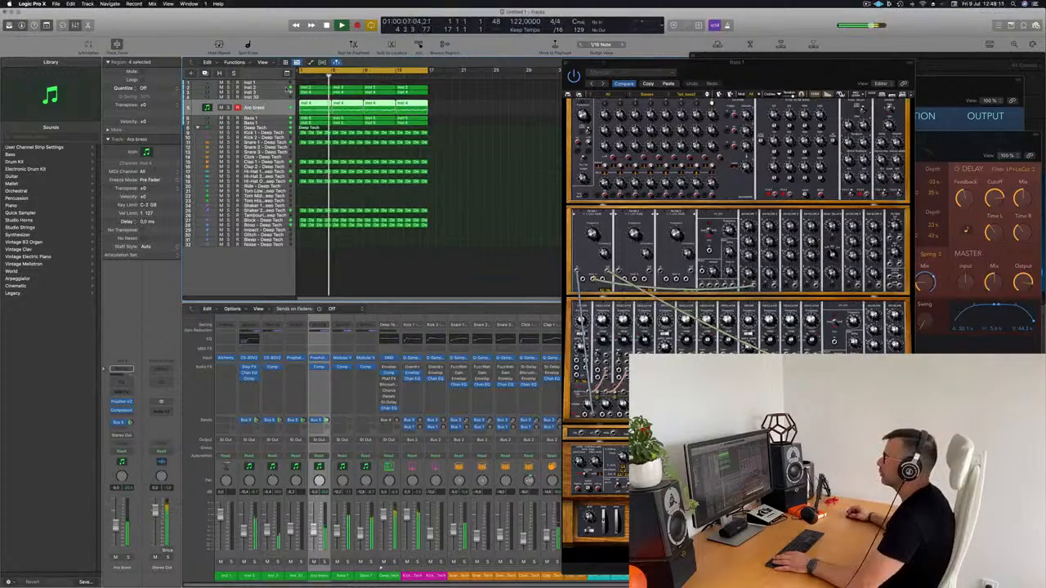
{"action": "left_click", "coordinate": [250, 88]}
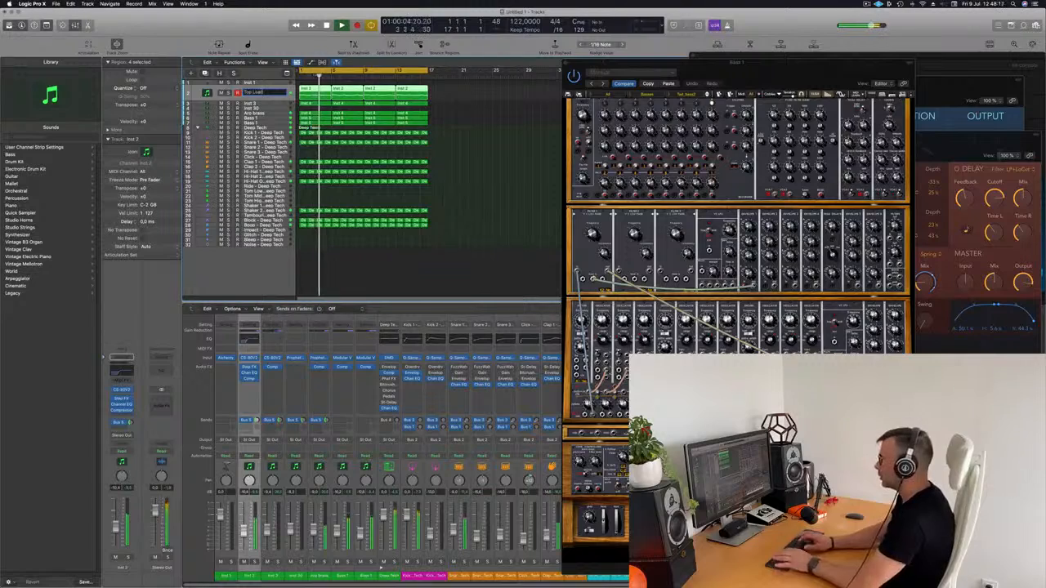
{"action": "key", "text": "Return"}
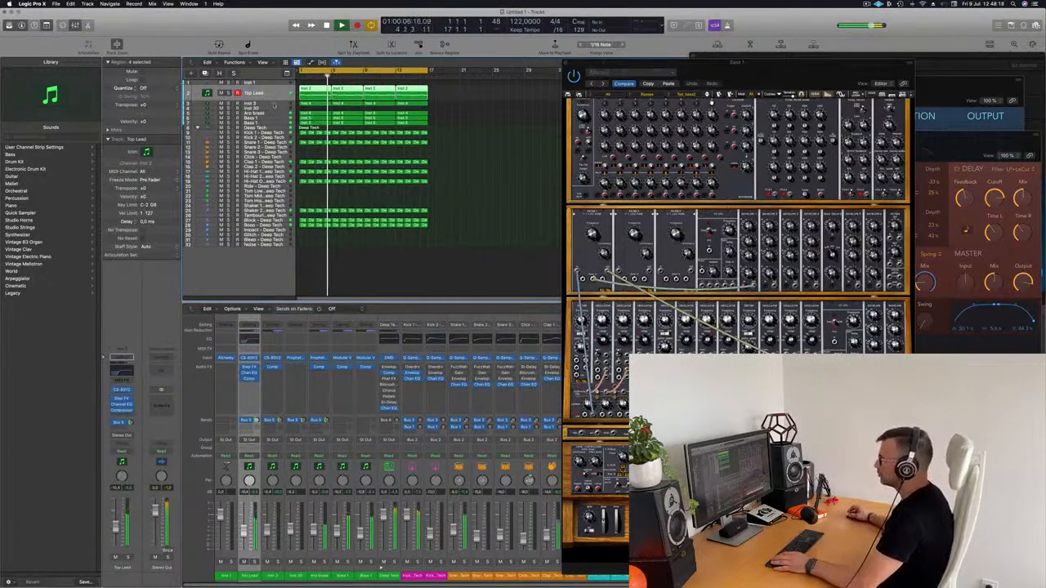
Solo the Inst 3 track to identify its sound and rename it Brass Add.
{"action": "key", "text": "Down"}
{"action": "key", "text": "s"}
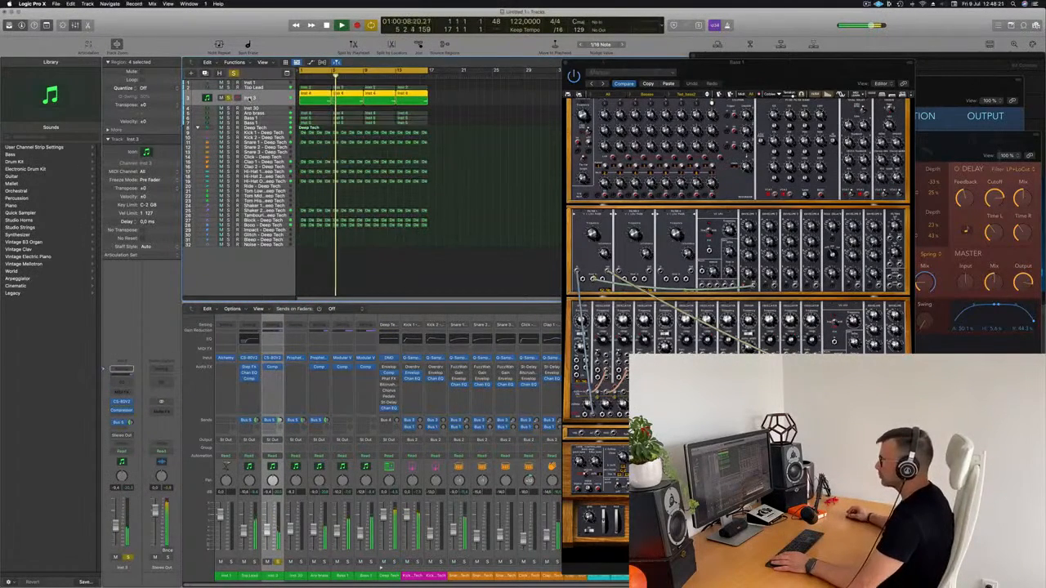
{"action": "key", "text": "shift+Return"}
{"action": "type", "text": "Brass Add"}
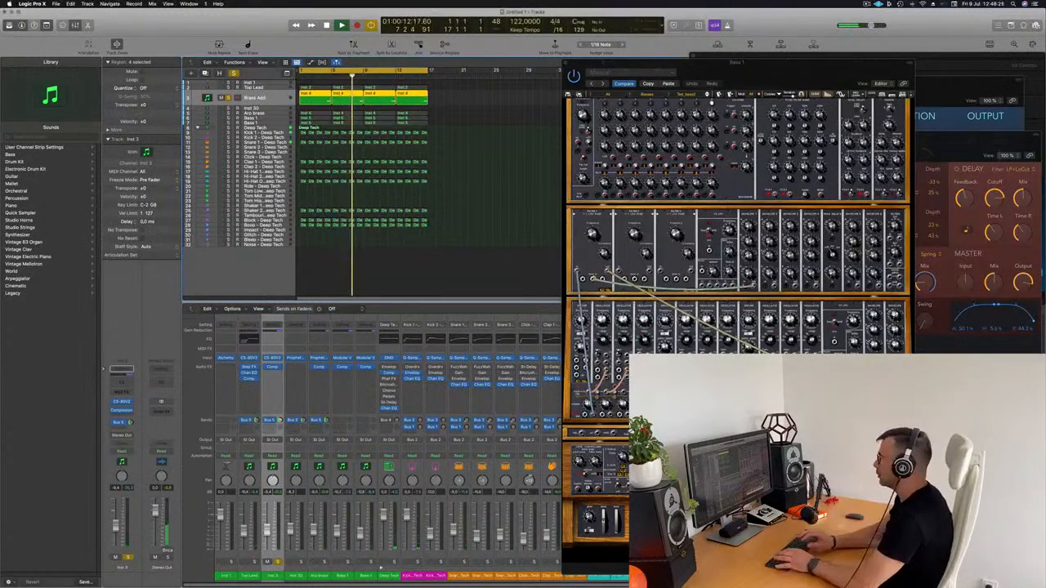
{"action": "key", "text": "Return"}
{"action": "key", "text": "Return"}
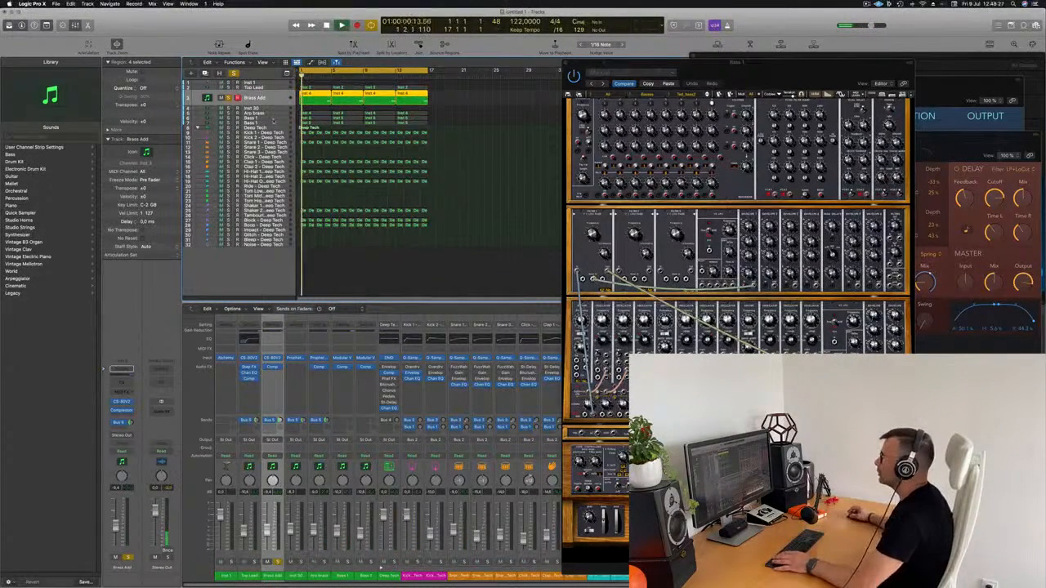
Select all regions, name and color them by their tracks, and unsolo Brass Add.
{"action": "key", "text": "super+a"}
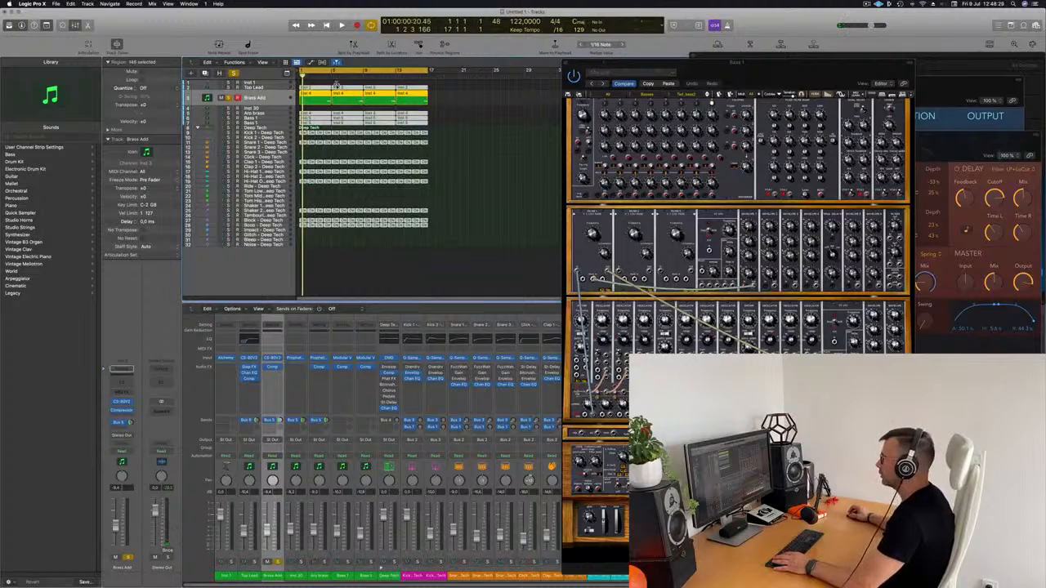
{"action": "right_click", "coordinate": [352, 88]}
{"action": "left_click", "coordinate": [344, 89]}
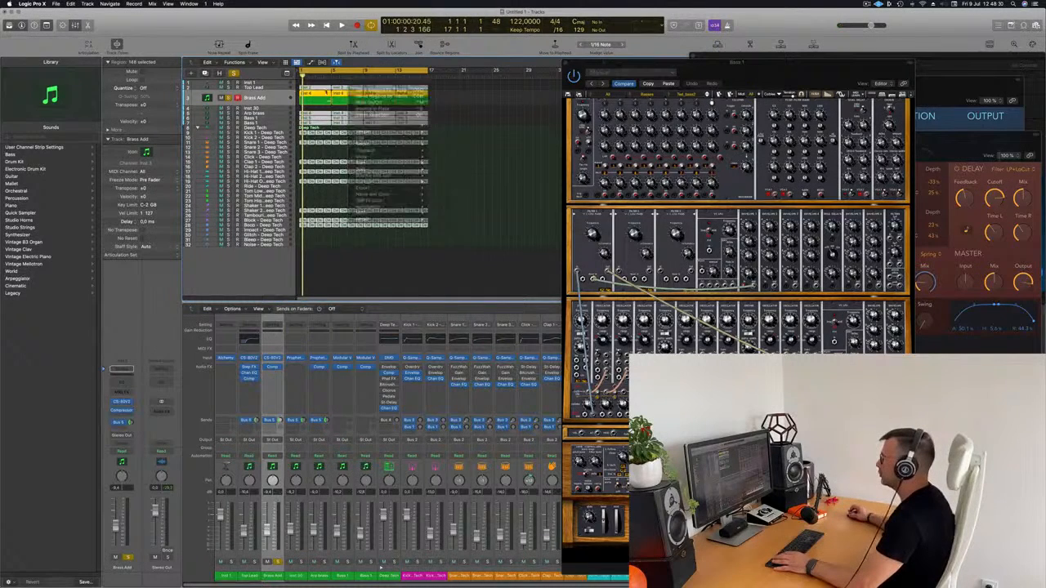
{"action": "right_click", "coordinate": [344, 88]}
{"action": "left_click", "coordinate": [368, 97]}
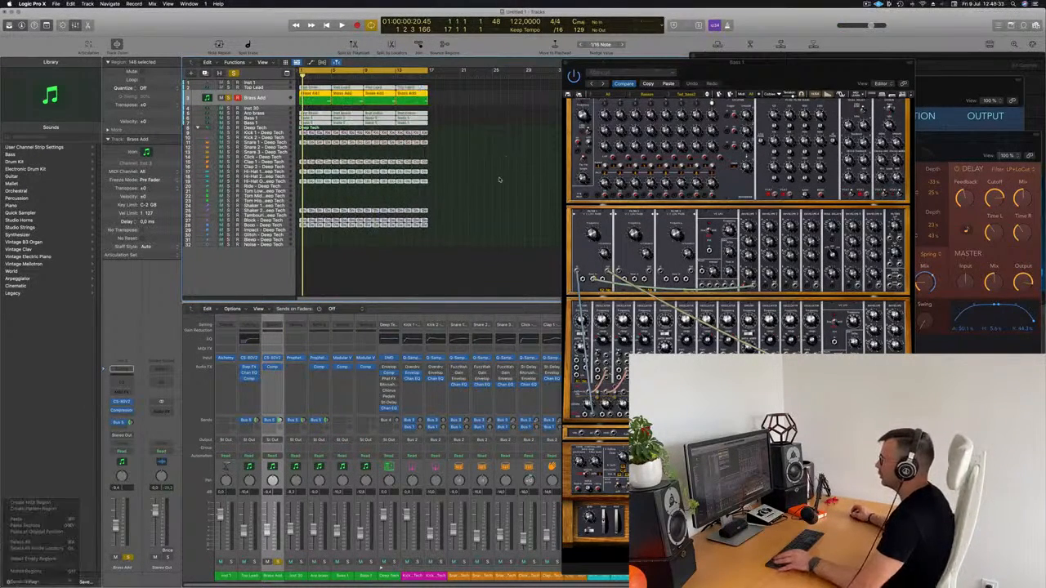
{"action": "left_click", "coordinate": [228, 98]}
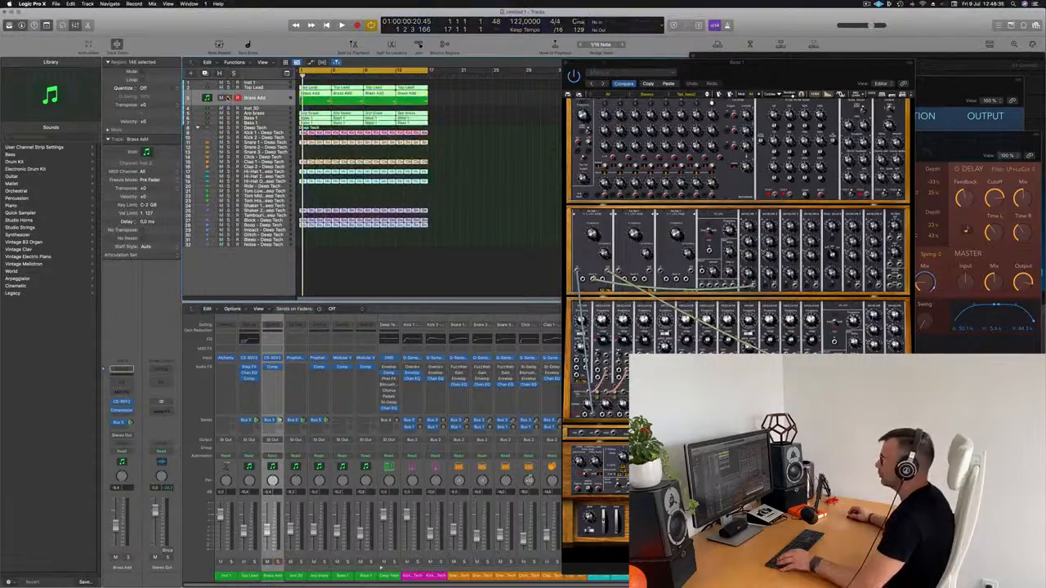
Replay the full groove from the start, close the Modular V window, and deselect all regions.
{"action": "key", "text": "space"}
{"action": "scroll", "coordinate": [325, 198], "scroll_direction": "right", "scroll_amount": 2}
{"action": "scroll", "coordinate": [326, 198], "scroll_direction": "up", "scroll_amount": 4}
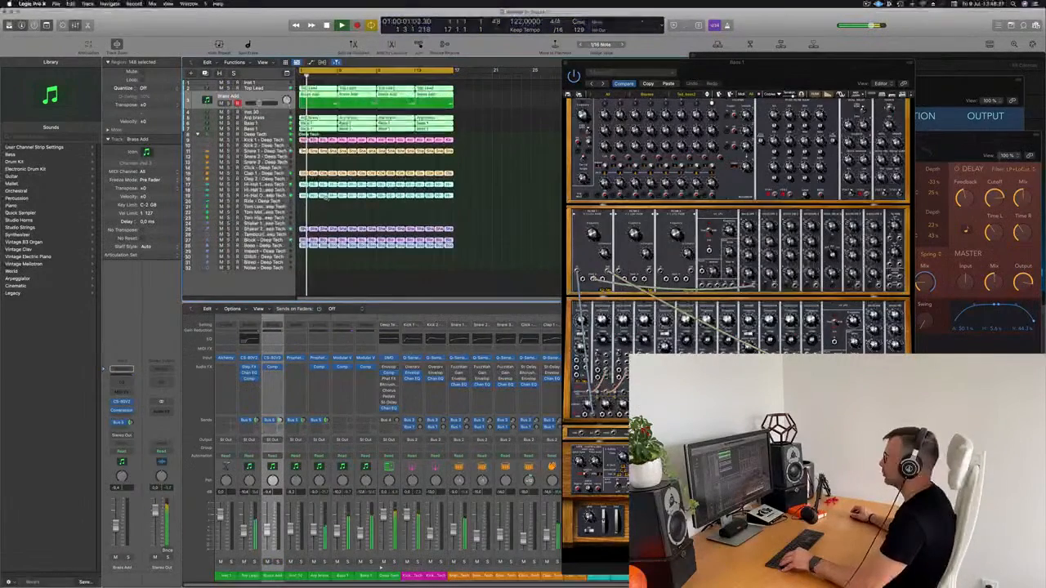
{"action": "scroll", "coordinate": [325, 198], "scroll_direction": "up", "scroll_amount": 2}
{"action": "scroll", "coordinate": [327, 197], "scroll_direction": "right", "scroll_amount": 3}
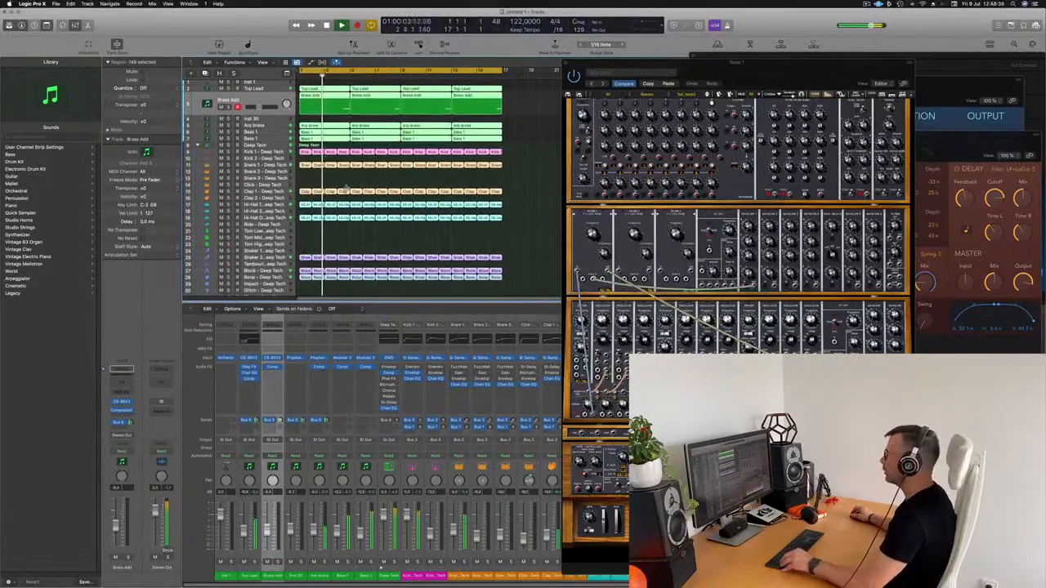
{"action": "key", "text": "Return"}
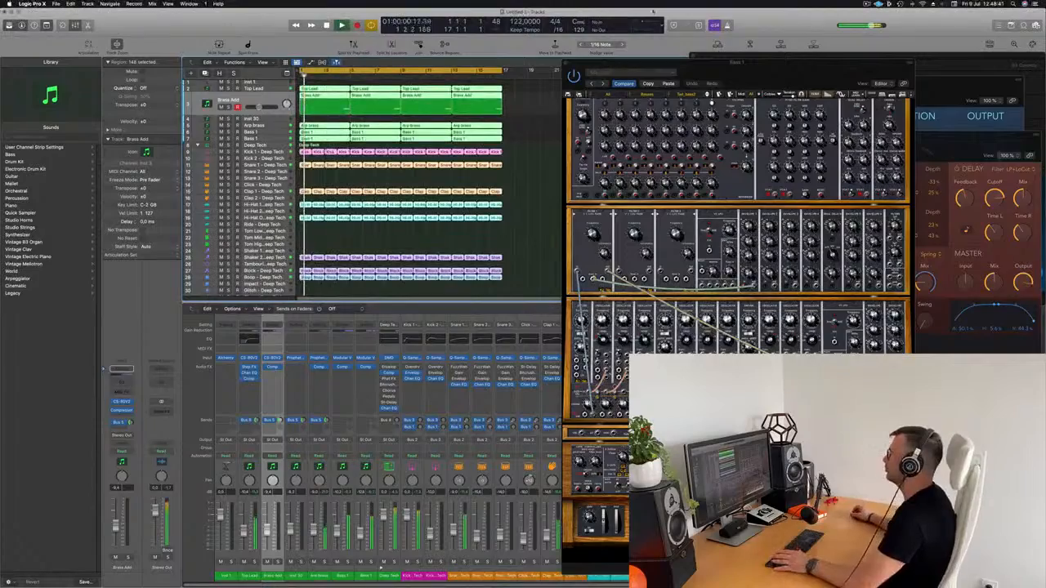
{"action": "left_click_drag", "start_coordinate": [749, 75], "coordinate": [717, 47]}
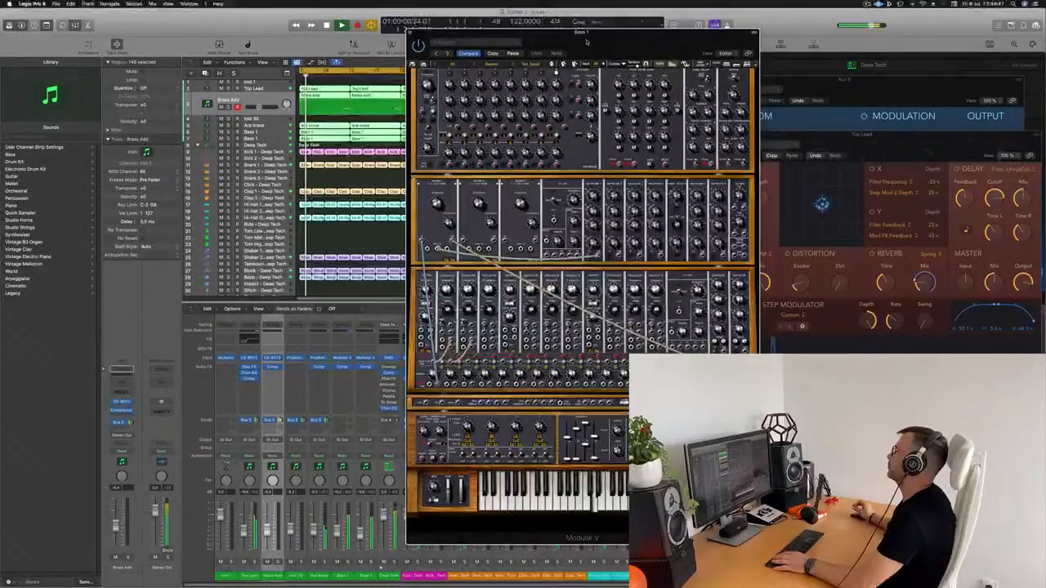
{"action": "left_click", "coordinate": [411, 33]}
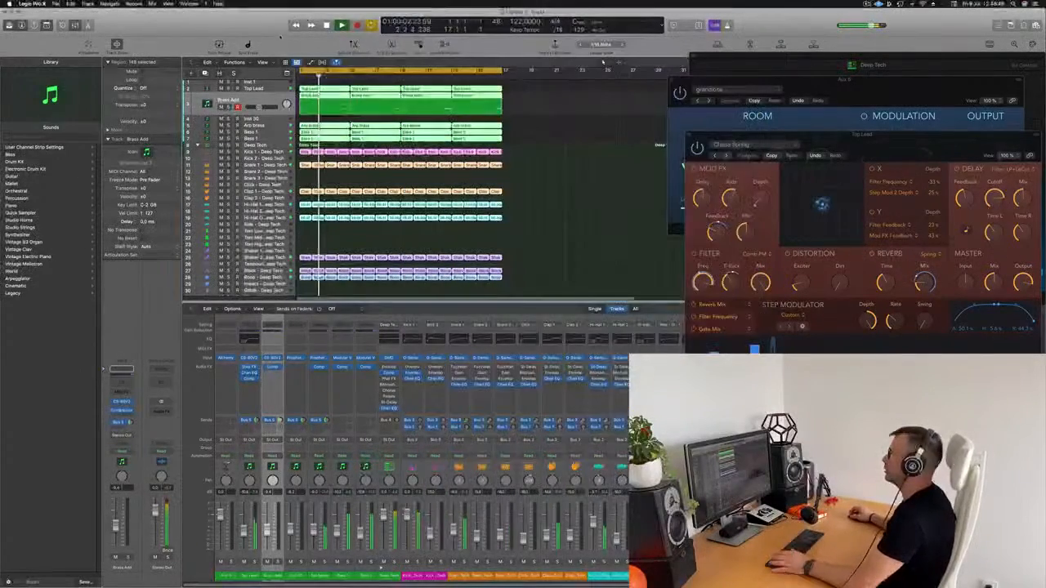
{"action": "left_click", "coordinate": [587, 156]}
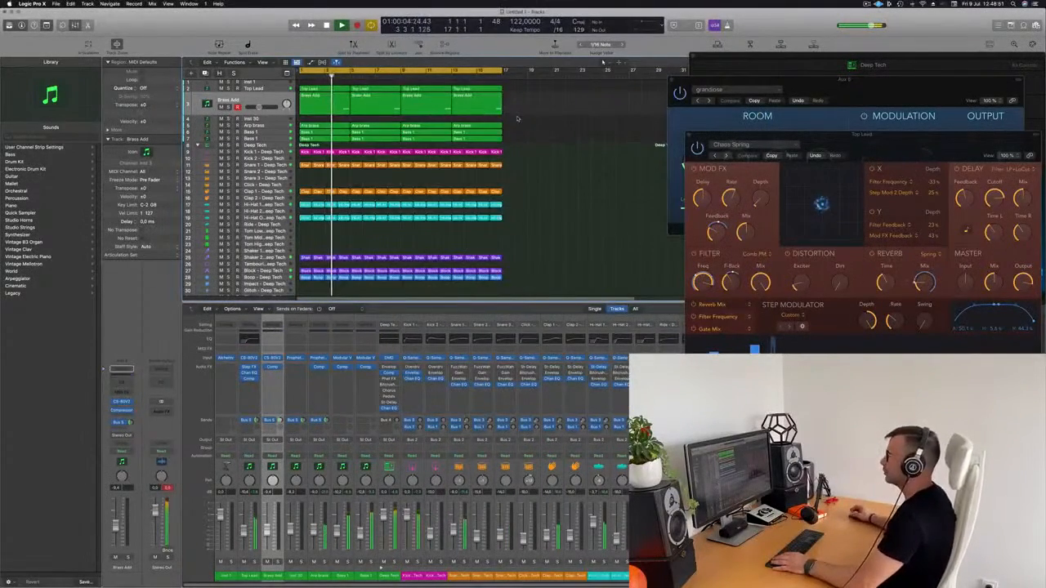
Select the duplicated Bass 1 track just above the Deep Tech drums and reopen its Modular V.
{"action": "key", "text": "super+Down"}
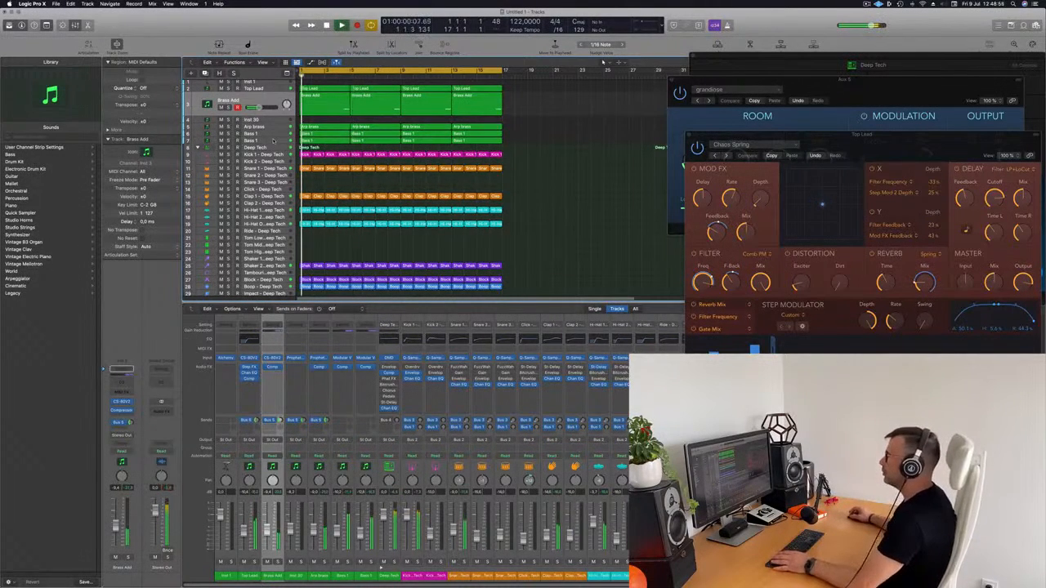
{"action": "left_click", "coordinate": [274, 140]}
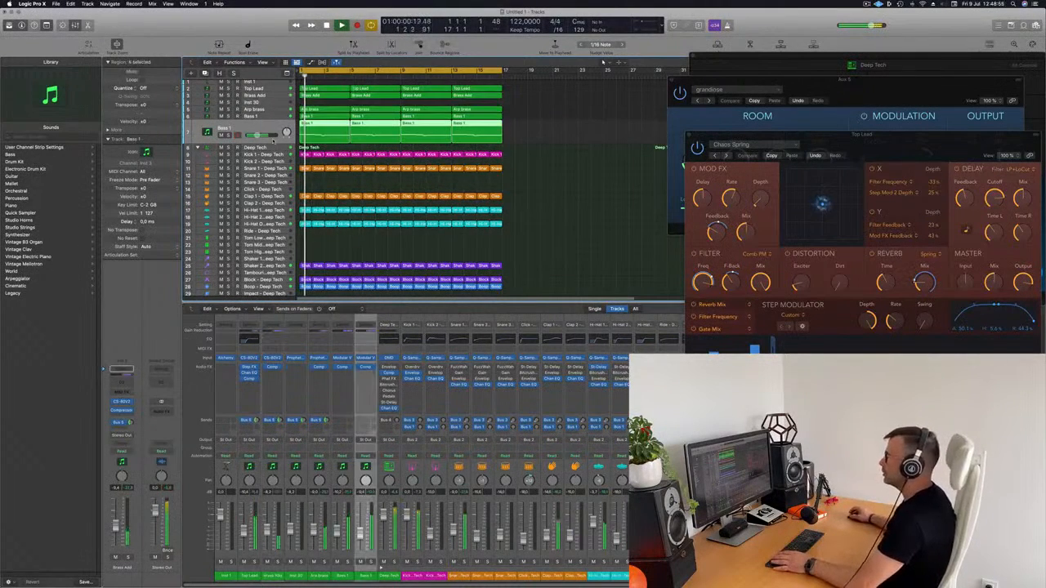
{"action": "left_click", "coordinate": [121, 407]}
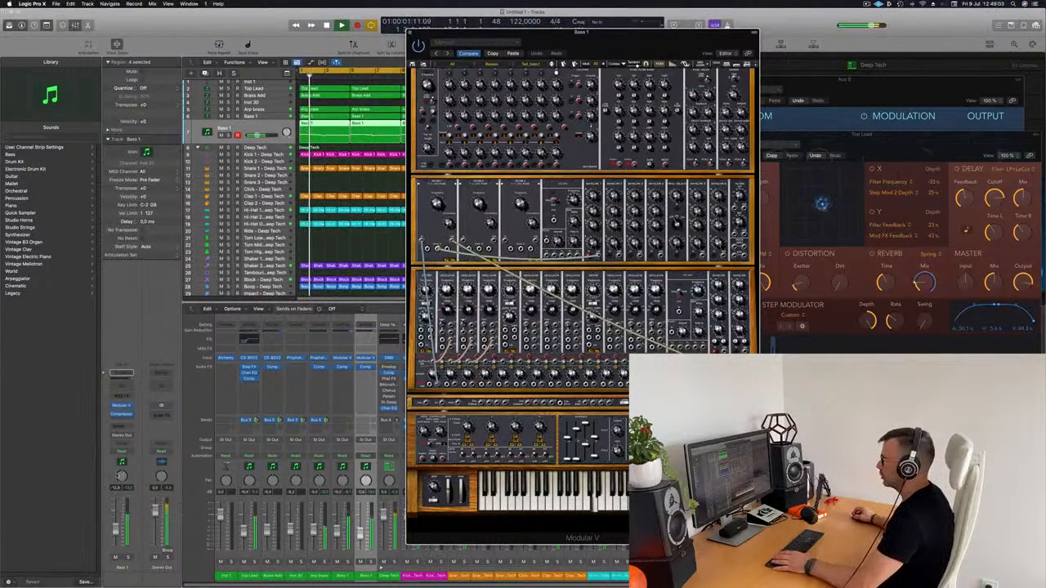
Add a Channel EQ to the duplicated bass, set its high cut at about 200 Hz, and return to Modular V.
{"action": "left_click", "coordinate": [124, 390]}
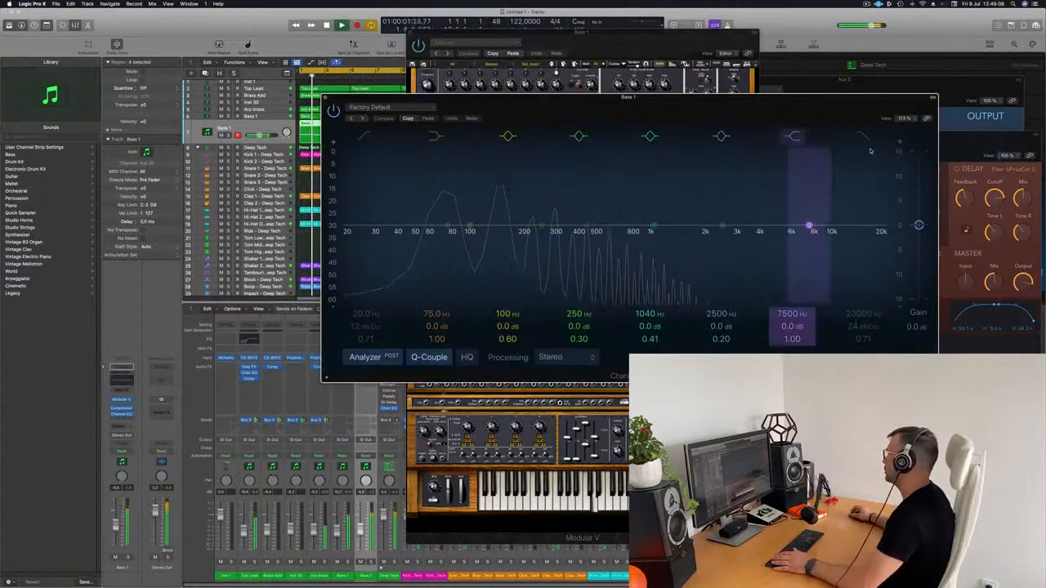
{"action": "left_click_drag", "start_coordinate": [876, 232], "coordinate": [527, 239]}
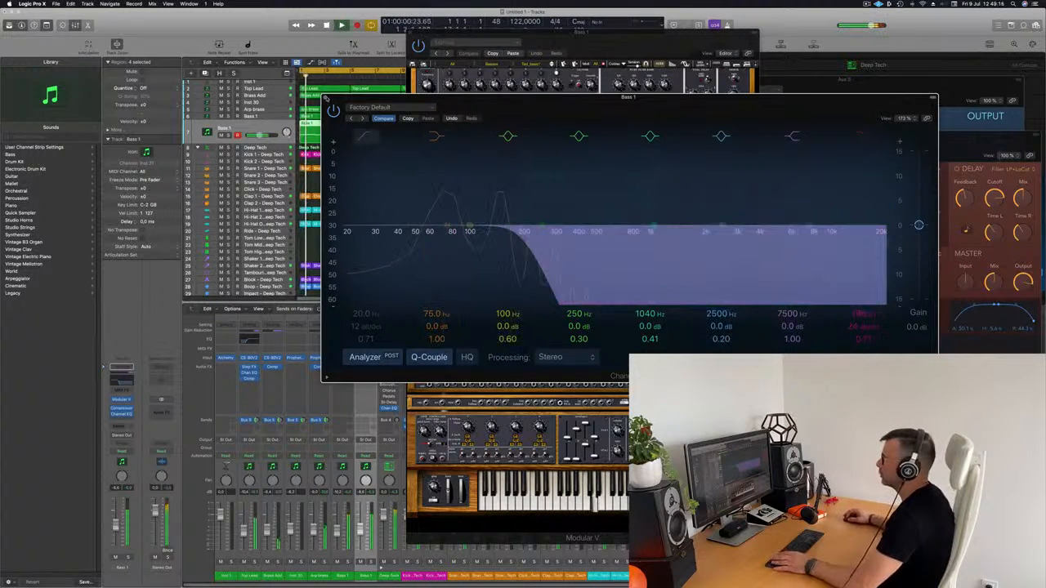
{"action": "left_click", "coordinate": [569, 36]}
{"action": "left_click_drag", "start_coordinate": [570, 36], "coordinate": [609, 32]}
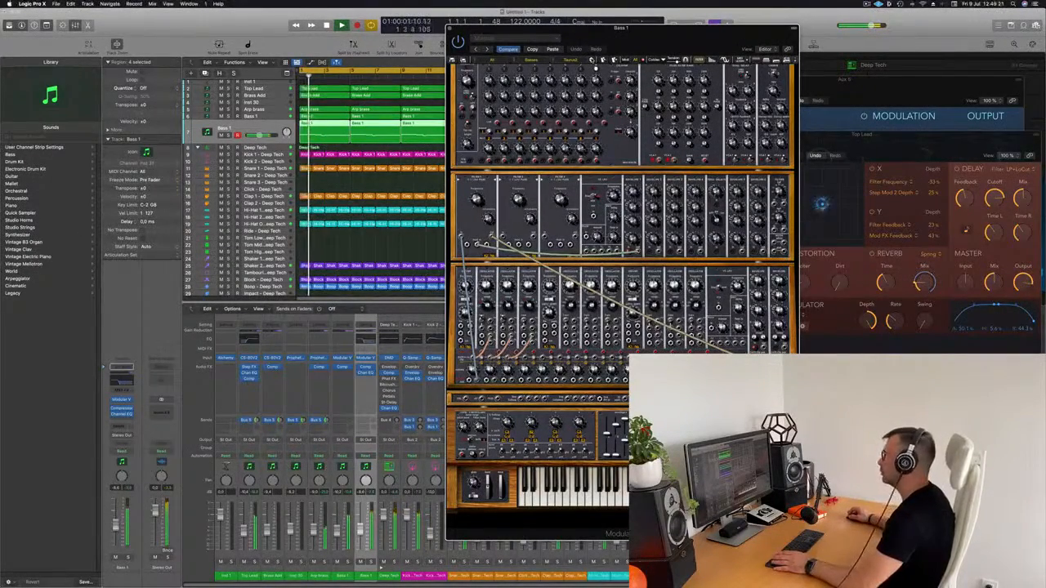
Audition further bass presets in Modular V against the groove and close the synth window.
{"action": "left_click", "coordinate": [594, 64]}
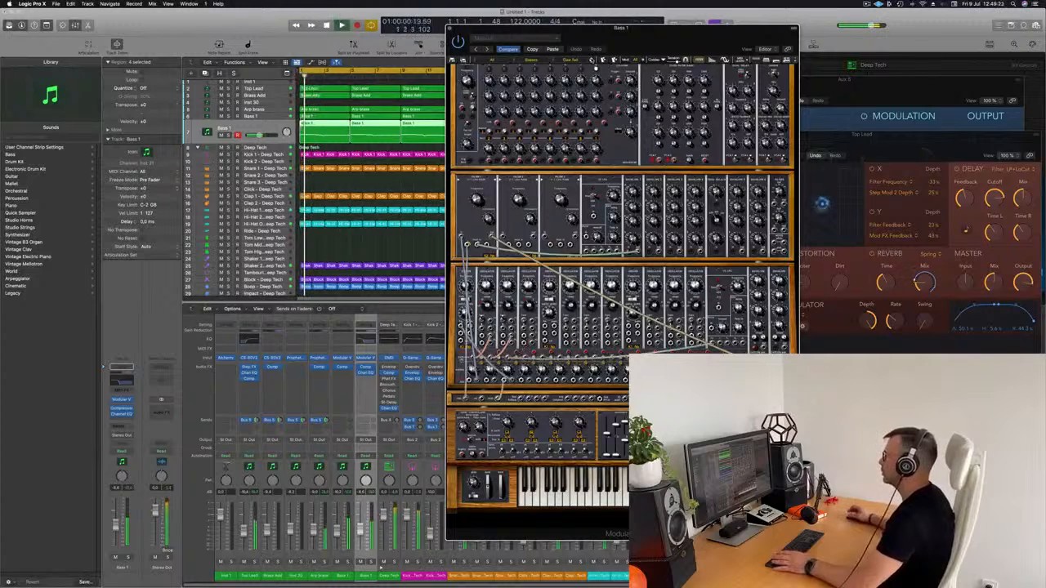
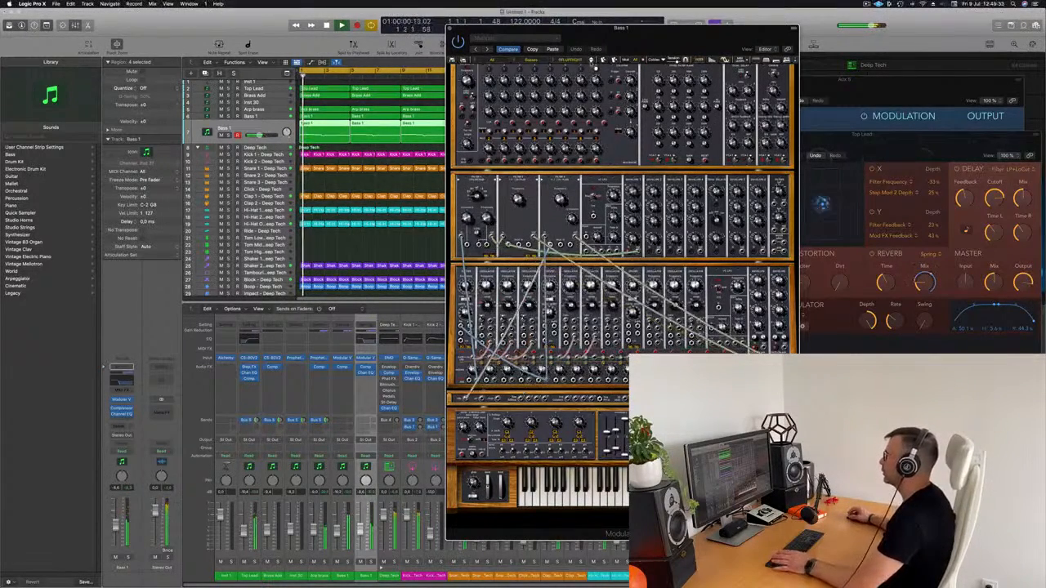
{"action": "left_click_drag", "start_coordinate": [656, 34], "coordinate": [563, 25]}
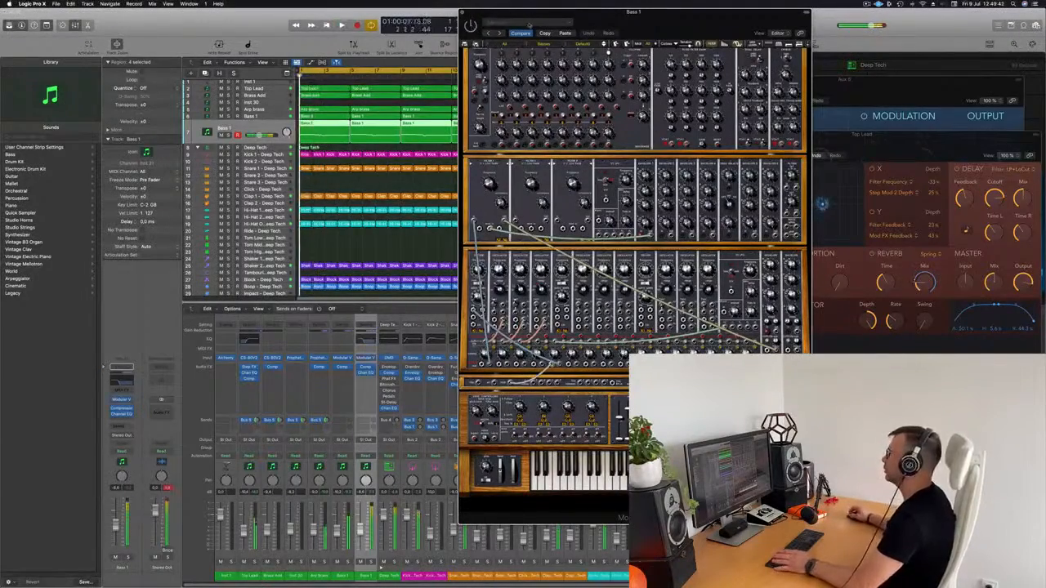
{"action": "key", "text": "space"}
{"action": "left_click_drag", "start_coordinate": [529, 26], "coordinate": [484, 84]}
{"action": "key", "text": "super+w"}
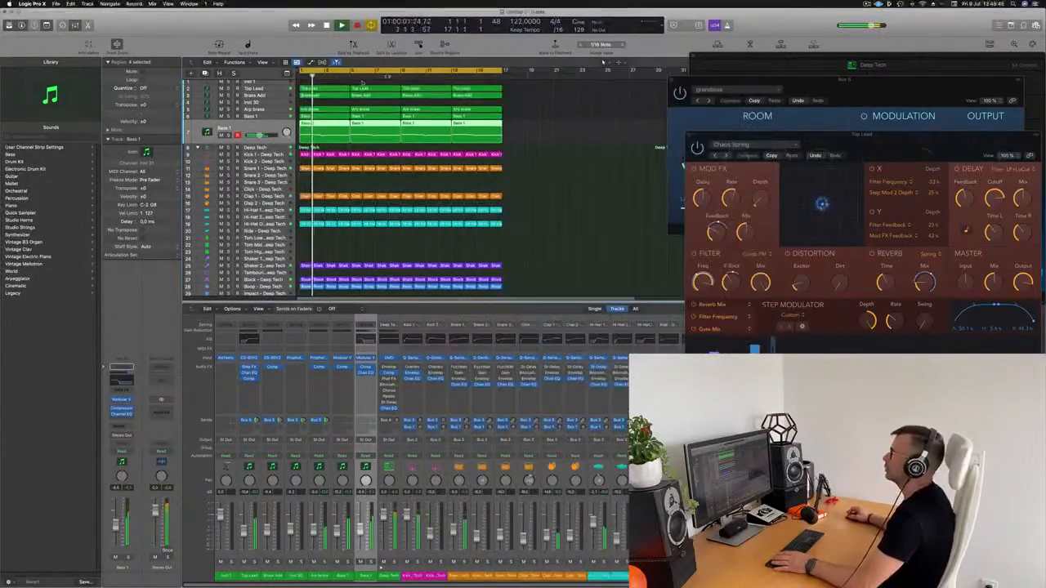
Check the duplicated Bass 1 in solo, unsolo it, mute the Top Lead track, and deselect all regions.
{"action": "left_click", "coordinate": [228, 135]}
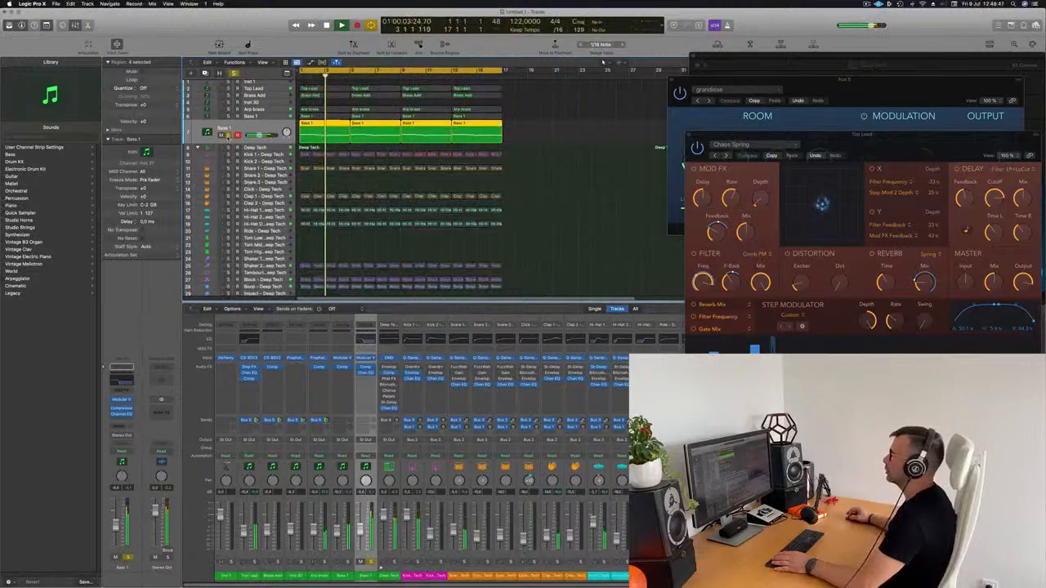
{"action": "left_click", "coordinate": [228, 136]}
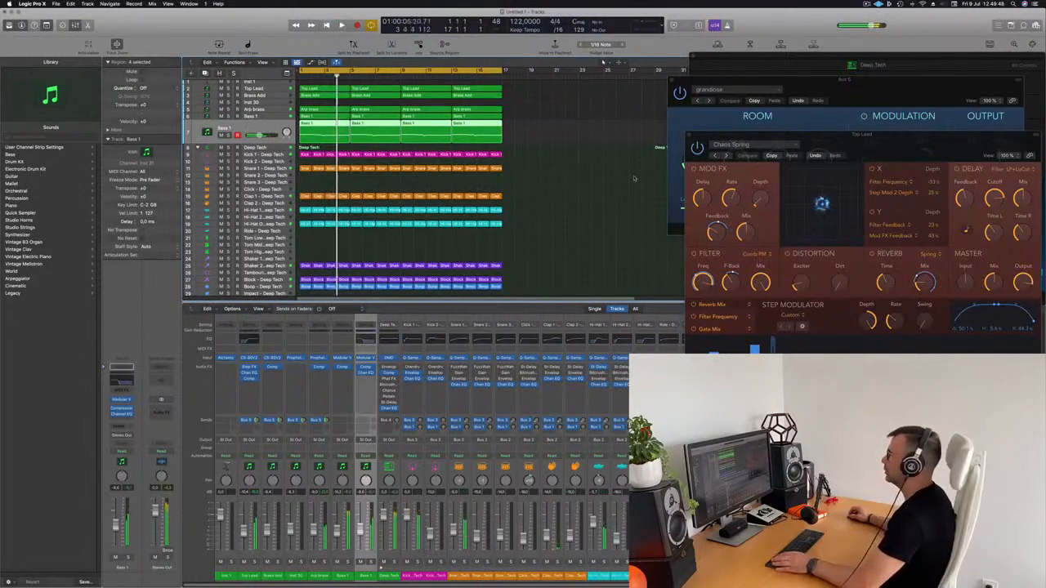
{"action": "scroll", "coordinate": [546, 182], "scroll_direction": "up", "scroll_amount": 4}
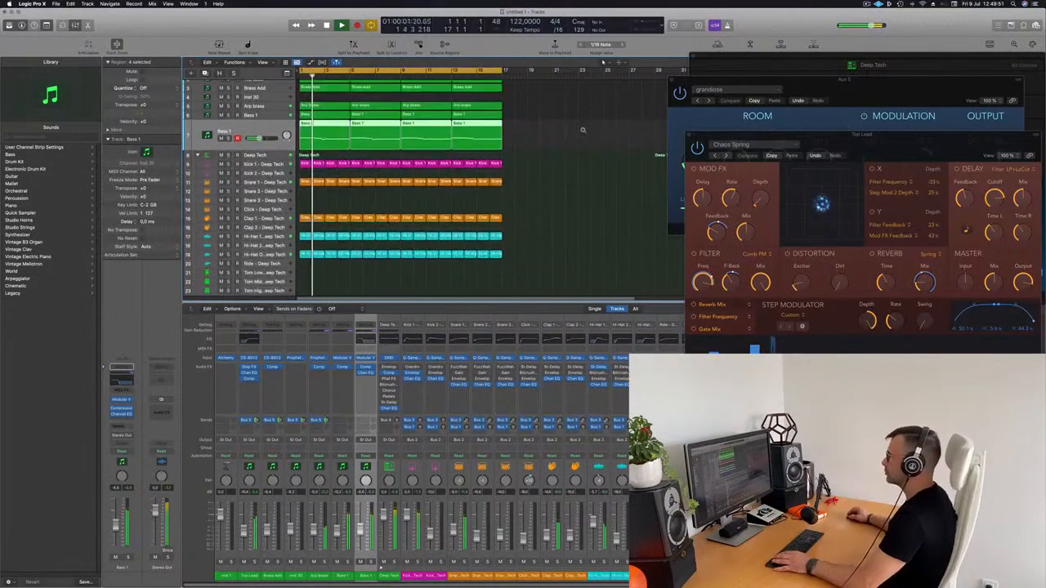
{"action": "scroll", "coordinate": [524, 102], "scroll_direction": "up", "scroll_amount": 4}
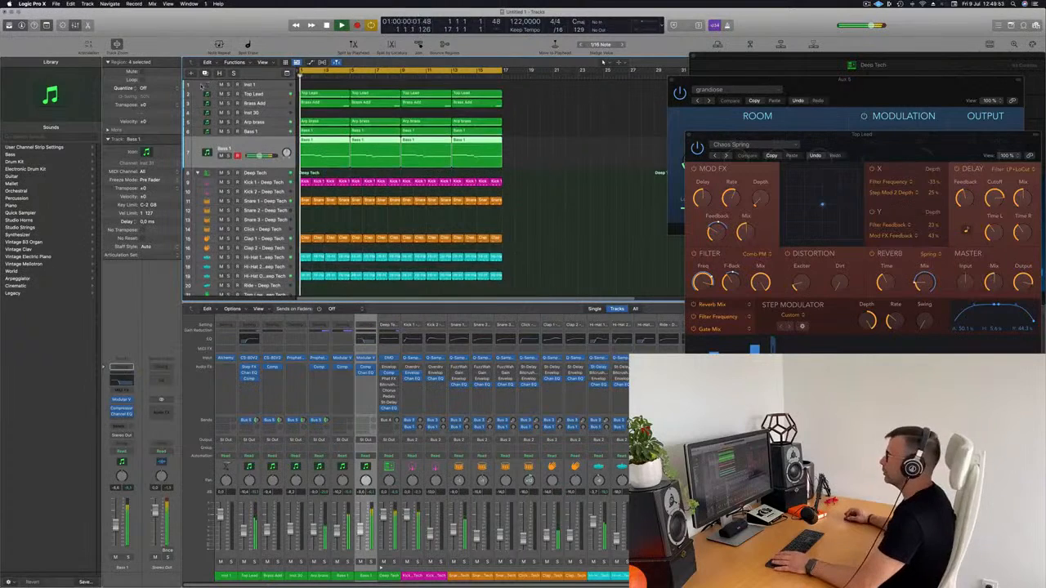
{"action": "left_click", "coordinate": [221, 94]}
{"action": "left_click", "coordinate": [585, 155]}
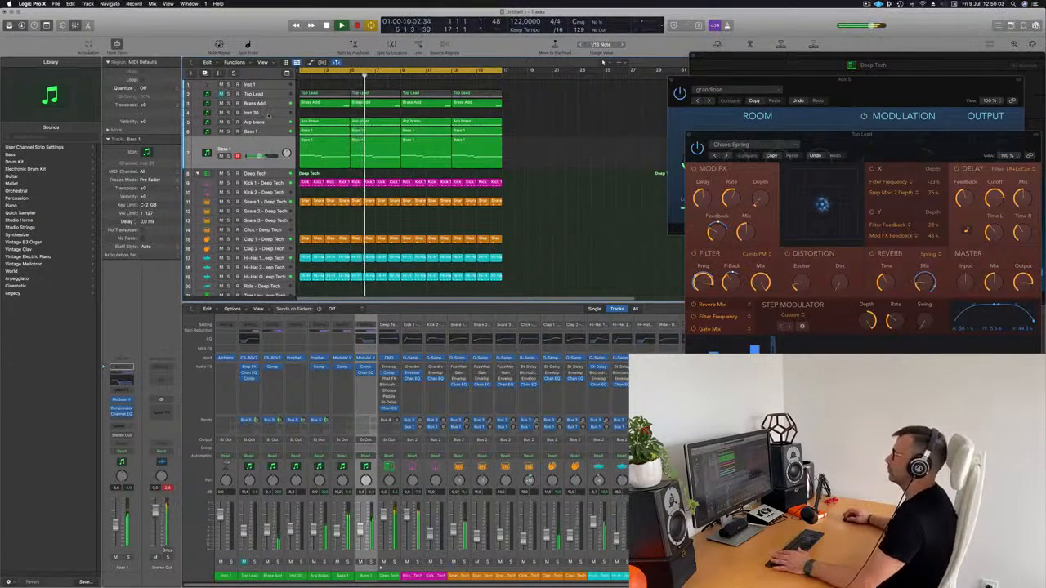
Open Prophet-V2 on the Inst 30 track and load an HS preset from the Leads category of all banks.
{"action": "left_click", "coordinate": [190, 129]}
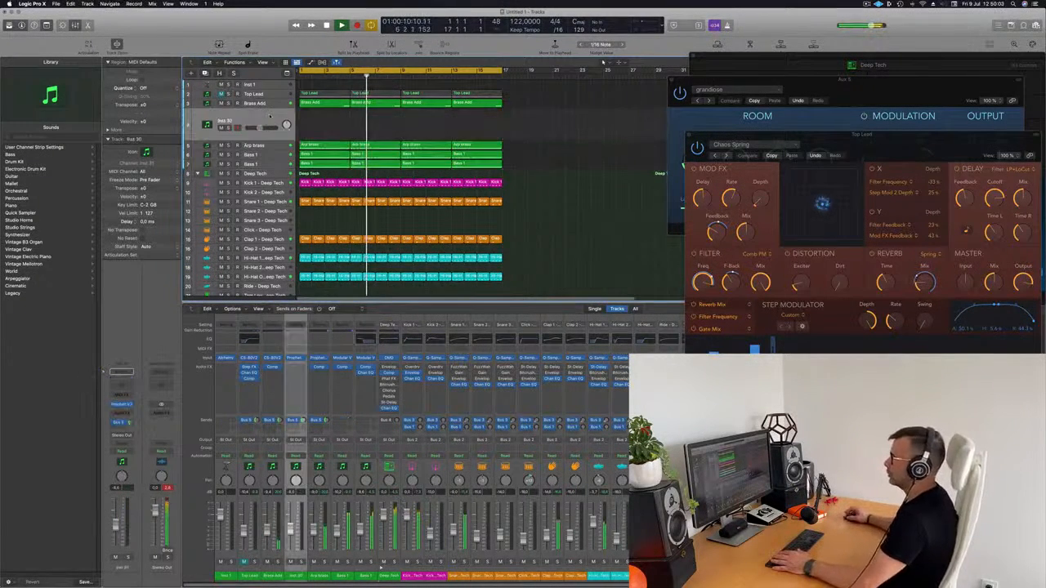
{"action": "left_click", "coordinate": [121, 404]}
{"action": "left_click_drag", "start_coordinate": [558, 226], "coordinate": [434, 156]}
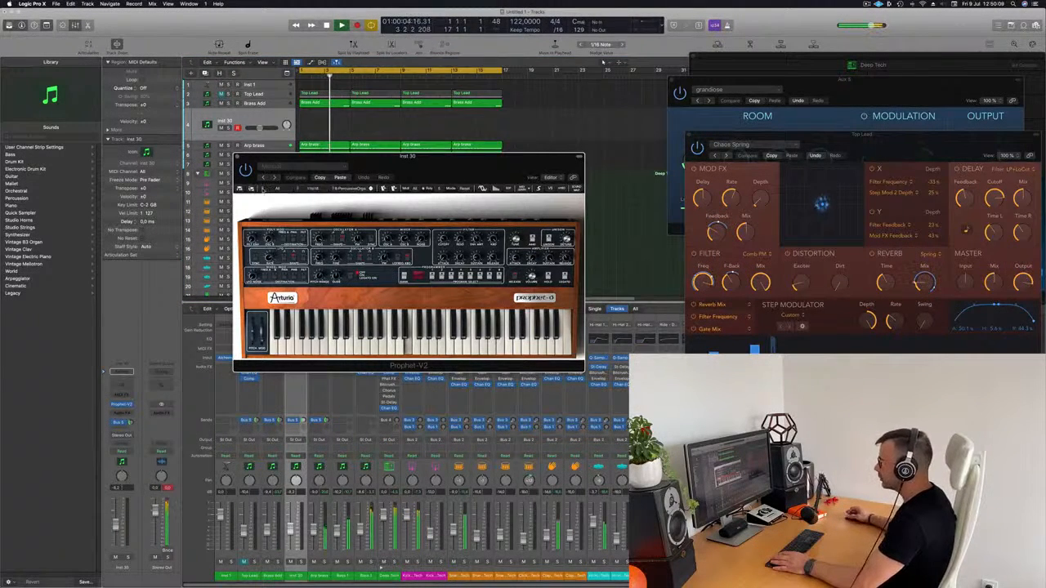
{"action": "left_click", "coordinate": [268, 189]}
{"action": "mouse_move", "coordinate": [287, 281]}
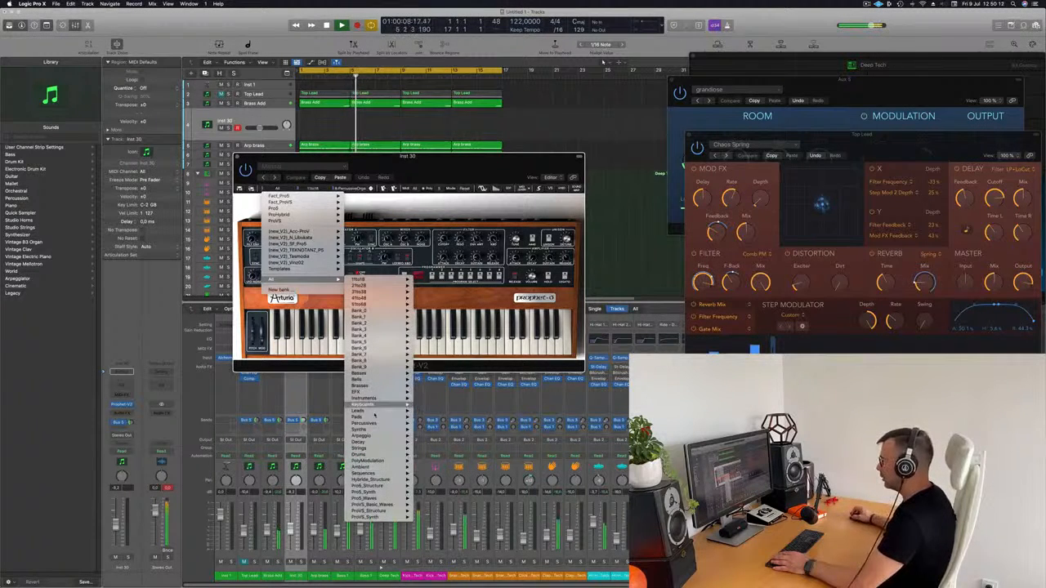
{"action": "mouse_move", "coordinate": [364, 411]}
{"action": "mouse_move", "coordinate": [383, 381]}
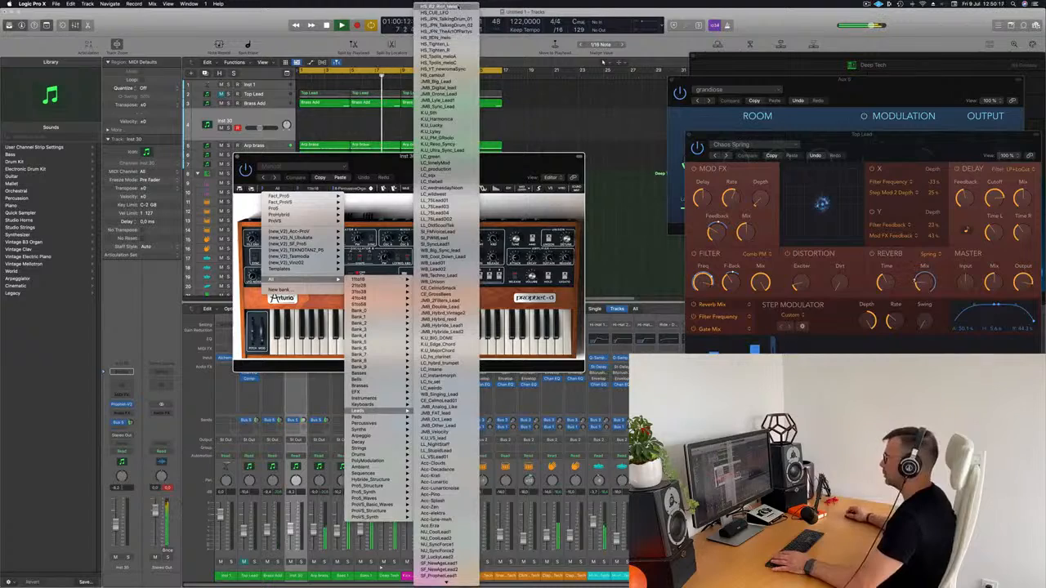
{"action": "left_click", "coordinate": [448, 6]}
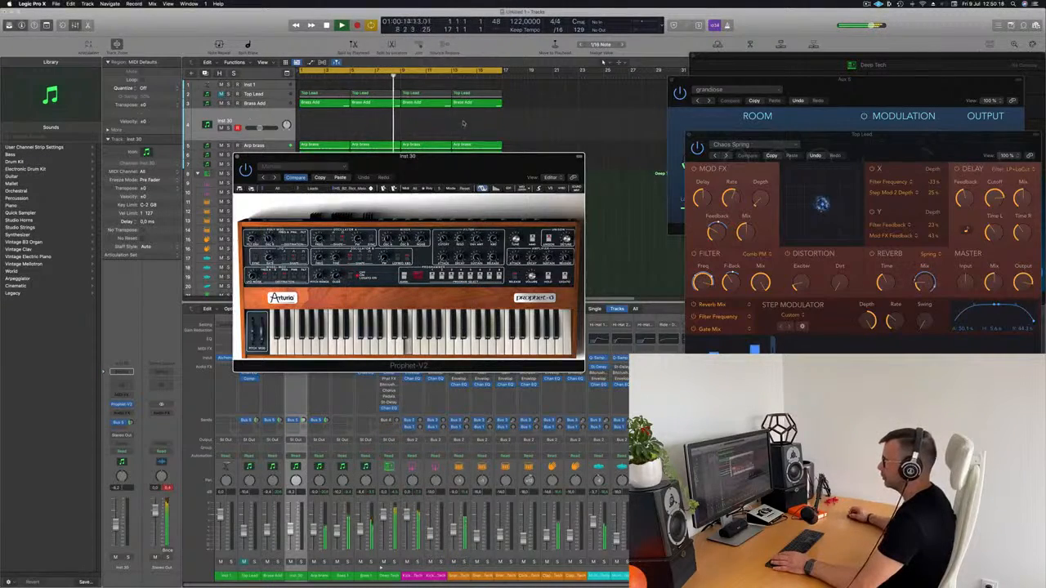
Replay the groove from the start and test the Prophet-V2 lead with Musical Typing notes.
{"action": "left_click_drag", "start_coordinate": [276, 156], "coordinate": [492, 95]}
{"action": "key", "text": "Return"}
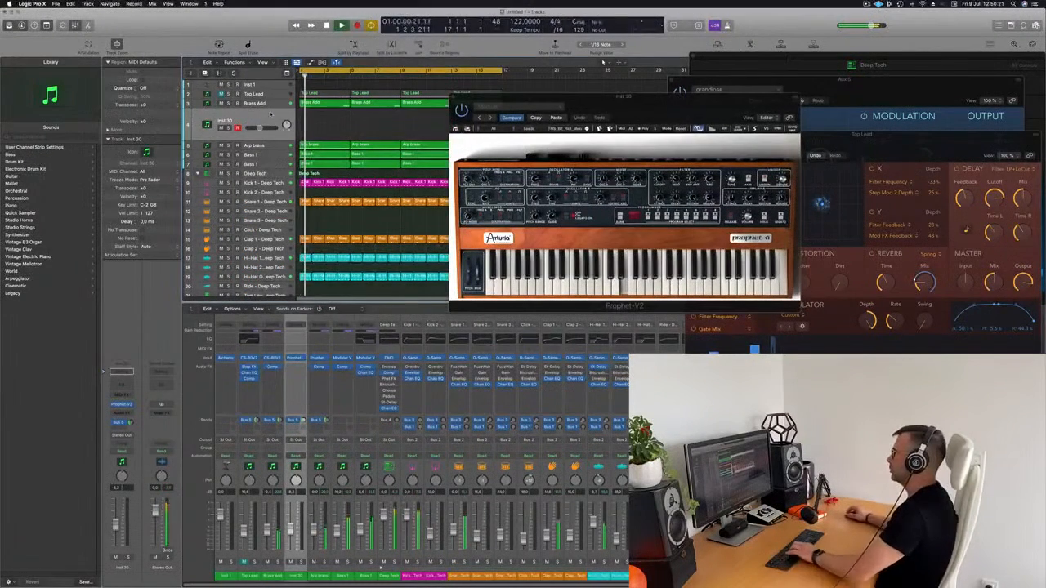
{"action": "left_click_drag", "start_coordinate": [617, 104], "coordinate": [592, 96]}
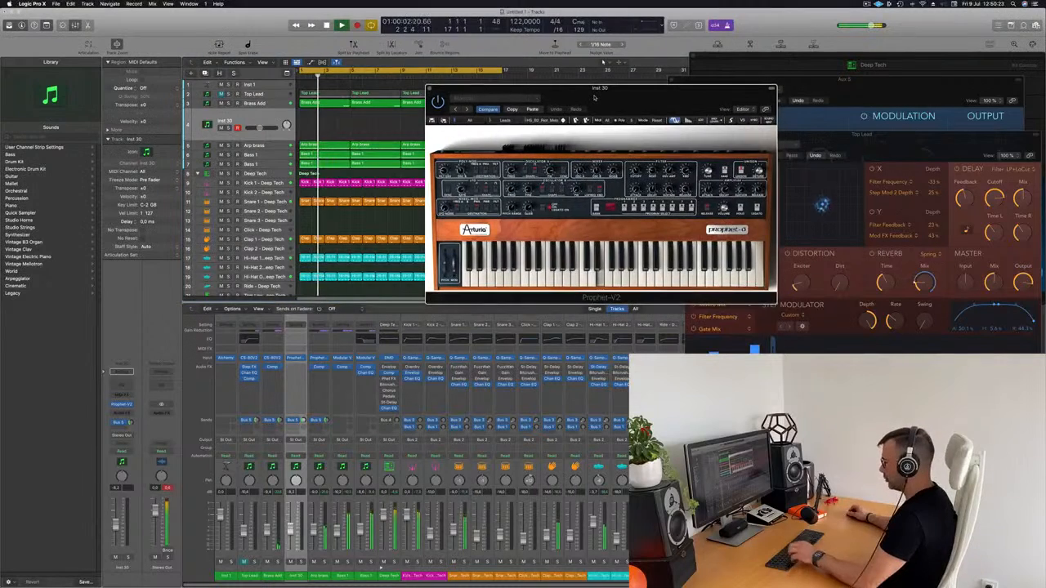
{"action": "key", "text": "super+k"}
{"action": "key", "text": "f"}
{"action": "key", "text": "f"}
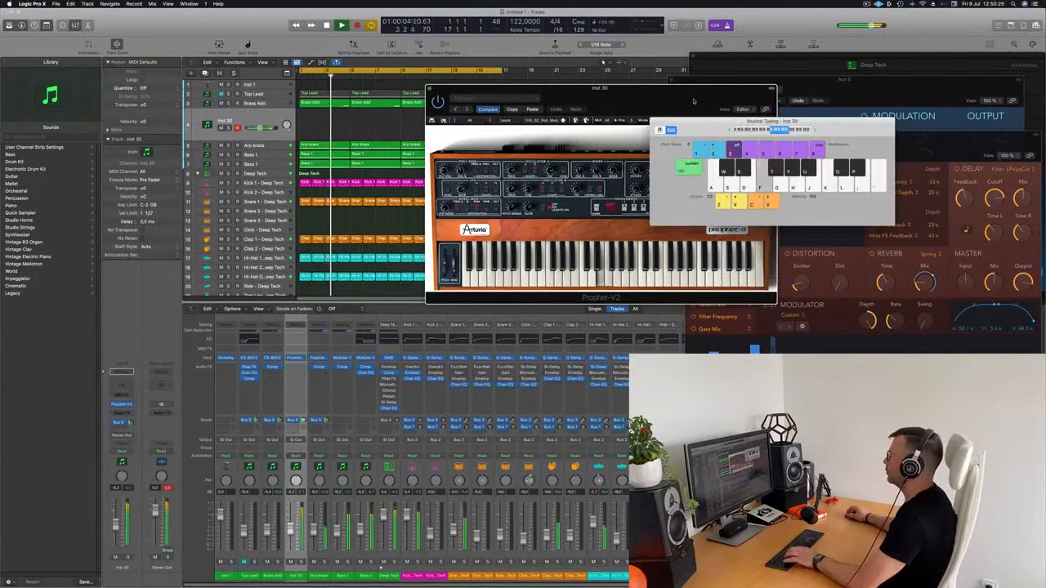
Lower the Inst 30 volume to about -14.5 dB and adjust its Bus 5 send while playing test notes.
{"action": "left_click_drag", "start_coordinate": [629, 88], "coordinate": [569, 161]}
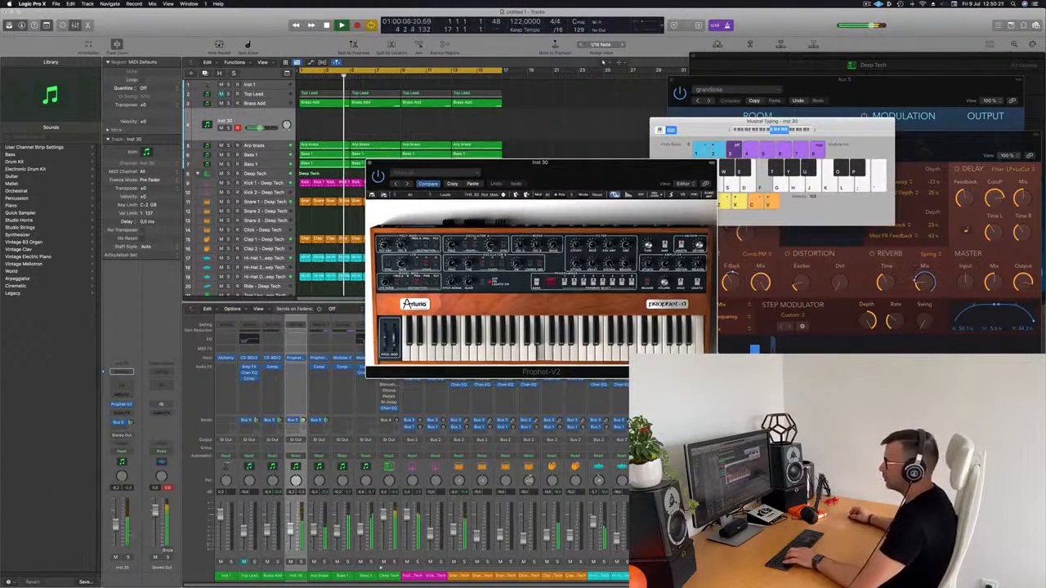
{"action": "left_click_drag", "start_coordinate": [116, 525], "coordinate": [118, 534]}
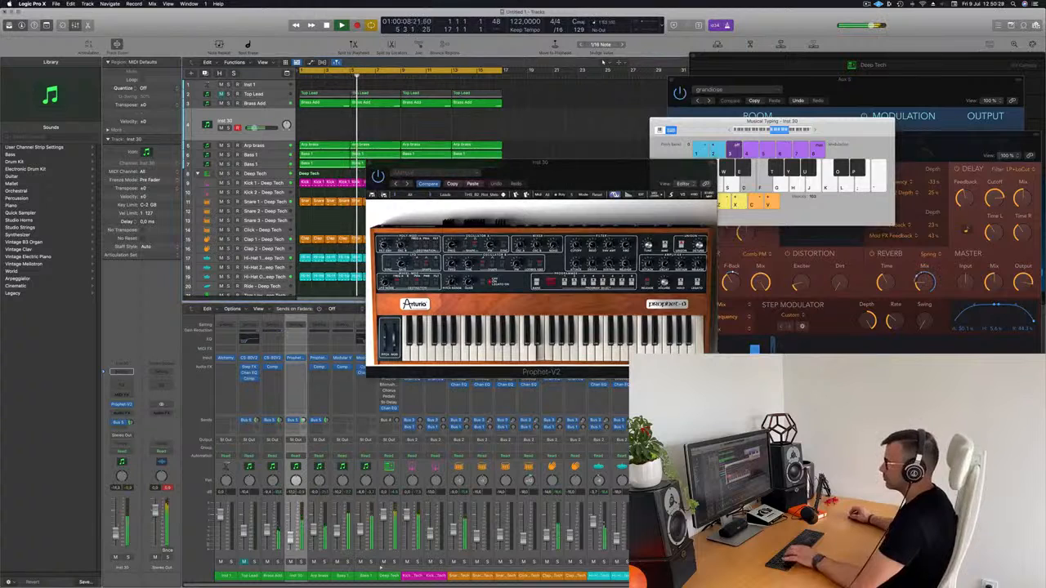
{"action": "left_click_drag", "start_coordinate": [131, 423], "coordinate": [129, 449]}
{"action": "key", "text": "d"}
{"action": "key", "text": "f"}
{"action": "left_click_drag", "start_coordinate": [116, 534], "coordinate": [116, 531]}
{"action": "key", "text": "d"}
{"action": "key", "text": "f"}
{"action": "key", "text": "g"}
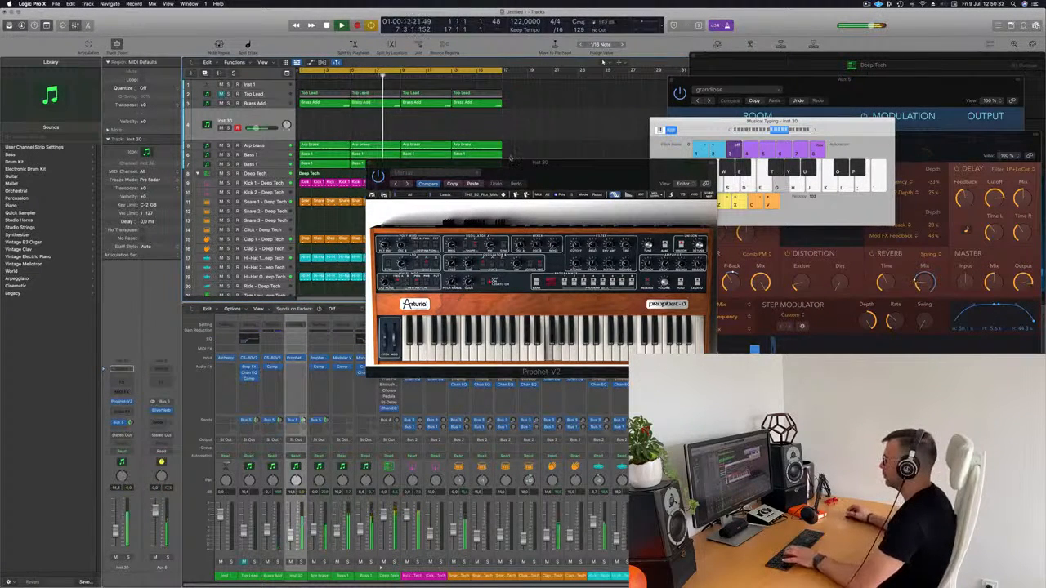
Advance through the following Prophet-V2 HS leads to JMB_Big_Lead and try it with a few notes.
{"action": "left_click_drag", "start_coordinate": [511, 158], "coordinate": [558, 132]}
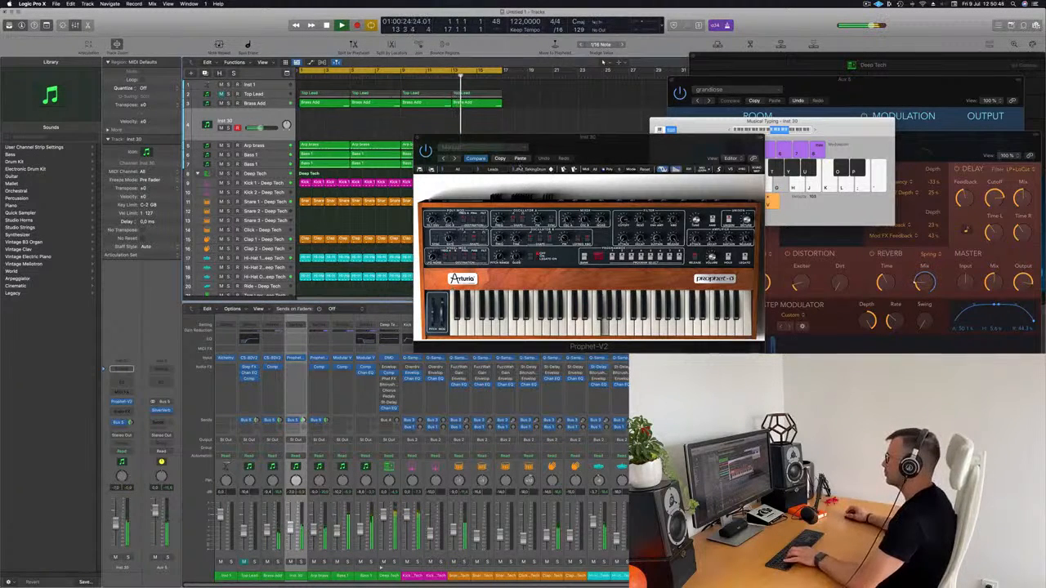
{"action": "left_click", "coordinate": [552, 169]}
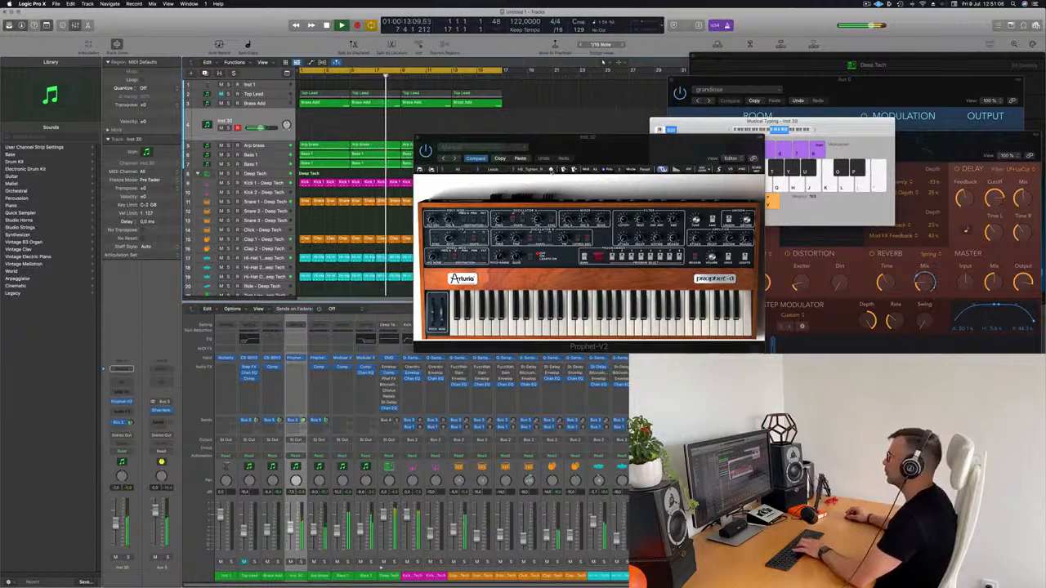
{"action": "left_click", "coordinate": [551, 170]}
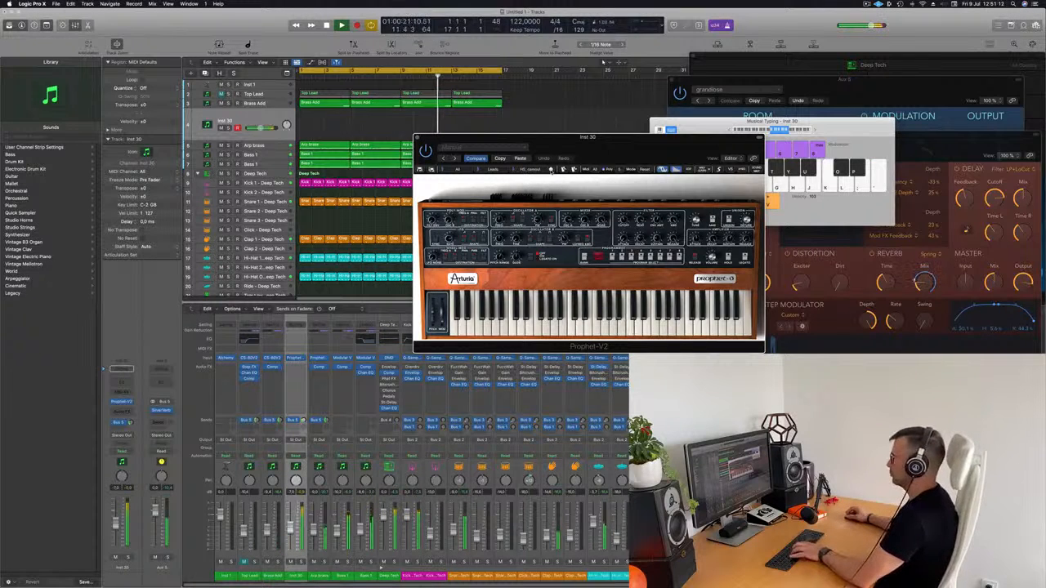
{"action": "key", "text": "k"}
{"action": "key", "text": "l"}
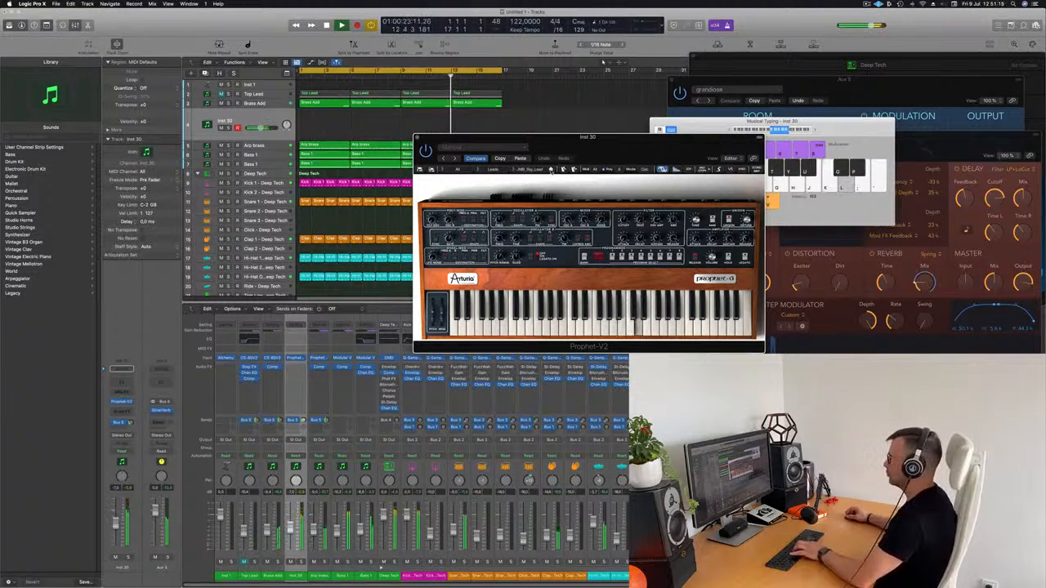
{"action": "key", "text": "g"}
{"action": "key", "text": "h"}
{"action": "key", "text": "j"}
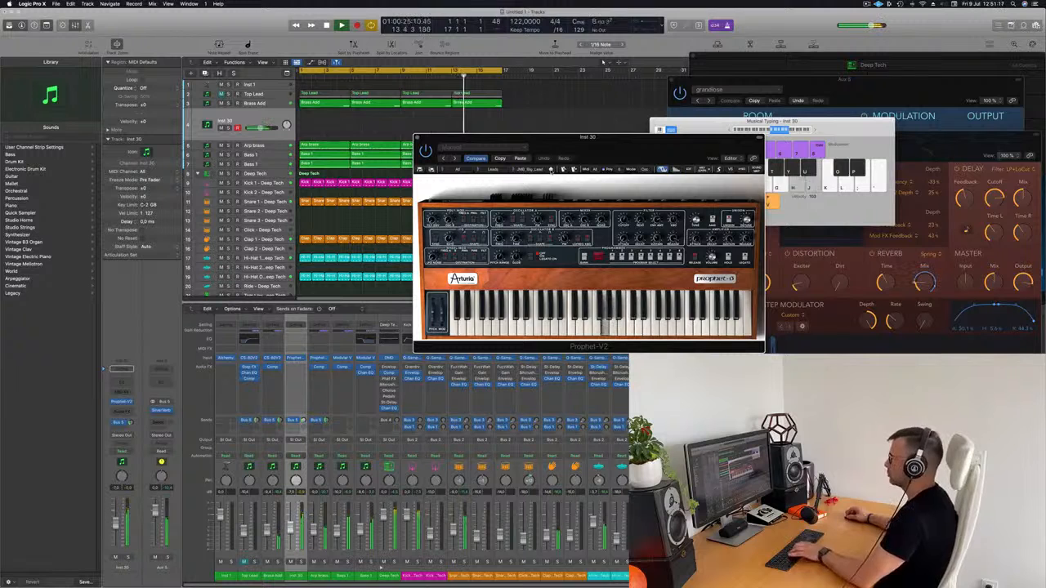
{"action": "key", "text": "h"}
Audition the JMB_Digital_lead and JMB_Drone_Lead1 presets with short note phrases over the groove.
{"action": "left_click", "coordinate": [551, 170]}
{"action": "key", "text": "g"}
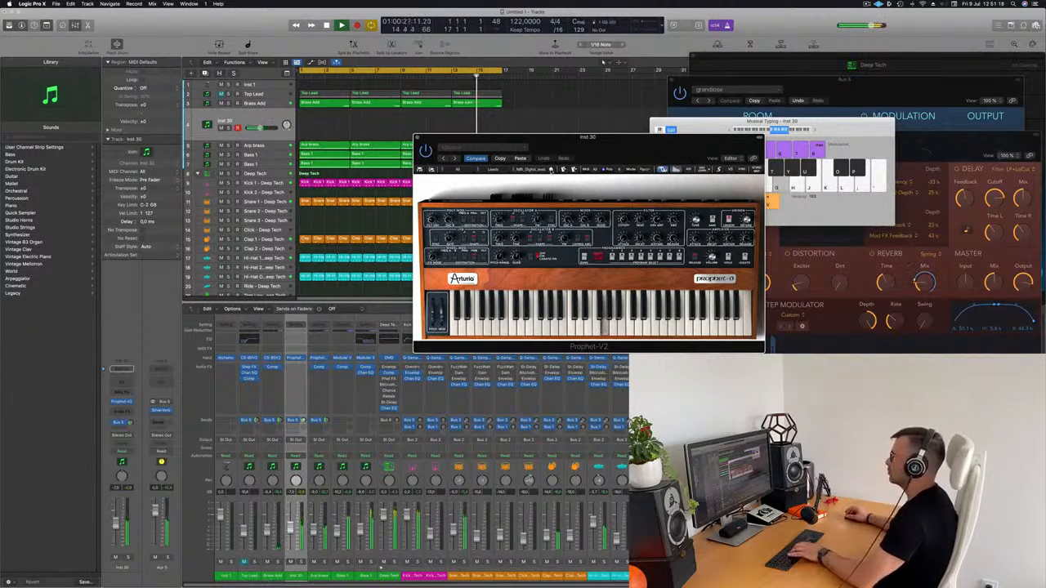
{"action": "key", "text": "h"}
{"action": "key", "text": "j"}
{"action": "left_click", "coordinate": [551, 170]}
{"action": "key", "text": "g"}
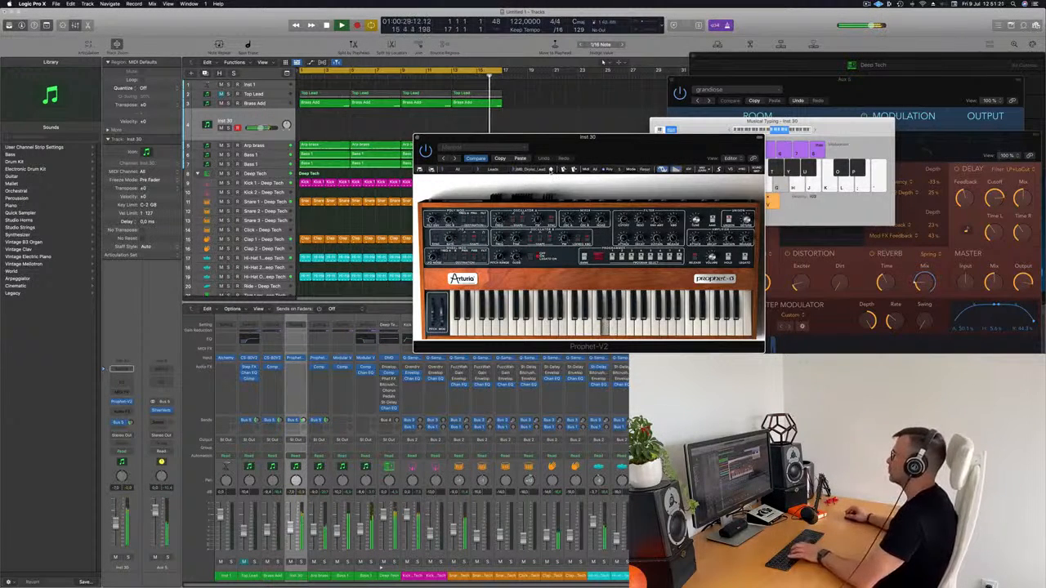
{"action": "key", "text": "h"}
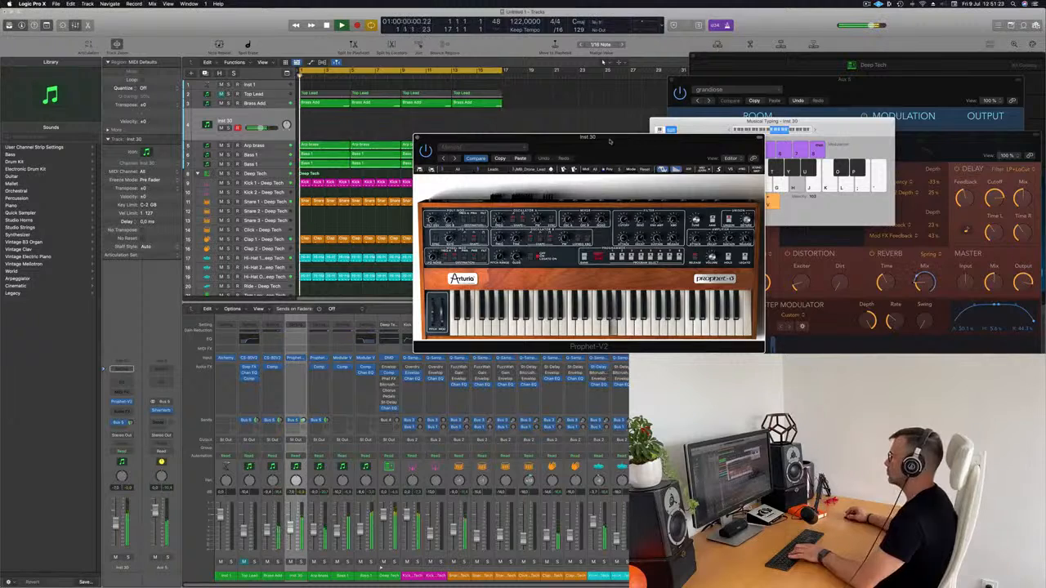
Play a higher melodic phrase on JMB_Drone_Lead1 over the restarted loop to judge how it fits.
{"action": "left_click_drag", "start_coordinate": [613, 141], "coordinate": [635, 101]}
{"action": "key", "text": "k"}
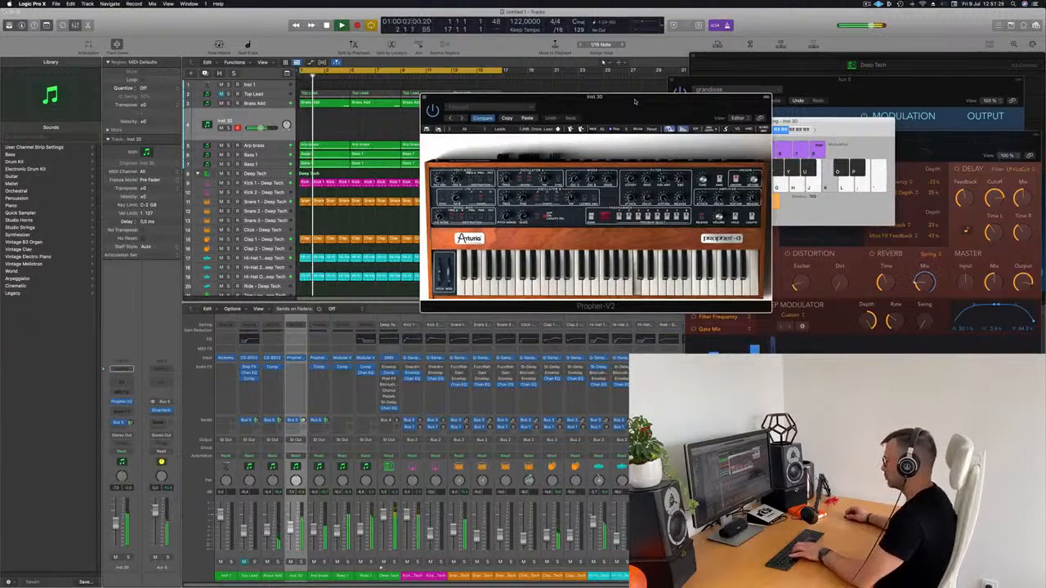
{"action": "key", "text": "l"}
{"action": "key", "text": "semicolon"}
{"action": "key", "text": "k"}
{"action": "key", "text": "k"}
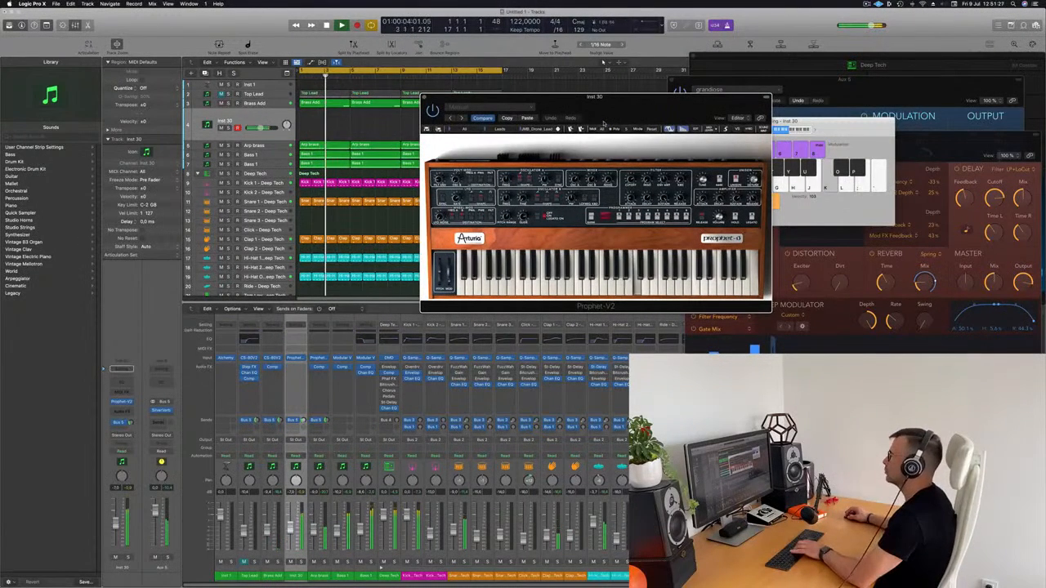
{"action": "key", "text": "l"}
{"action": "key", "text": "semicolon"}
{"action": "key", "text": "j"}
{"action": "key", "text": "k"}
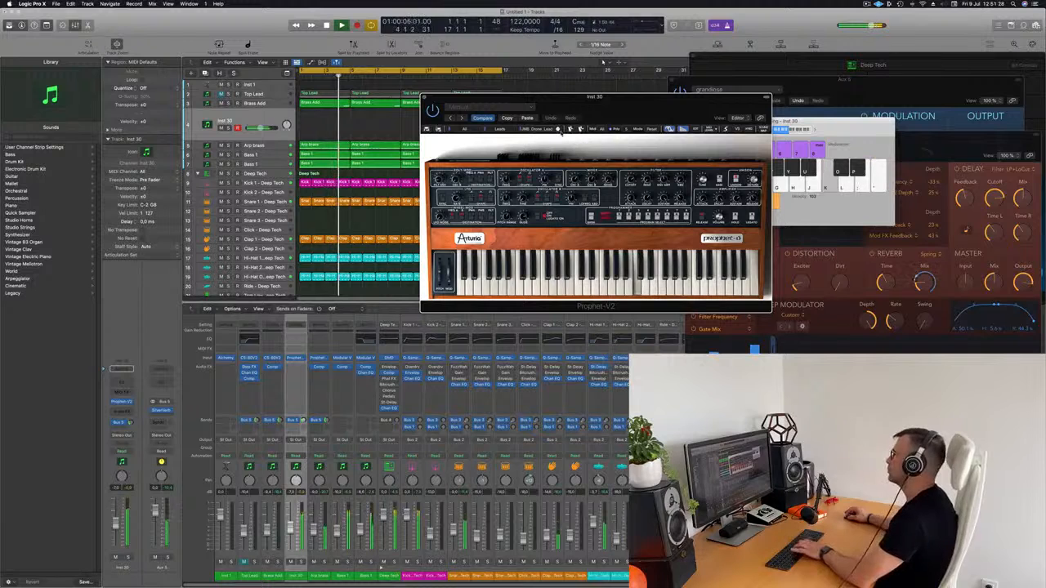
Audition the following Prophet-V2 leads, including JMB_Sync_Lead and K.U_Harmonica, with the same high notes.
{"action": "left_click", "coordinate": [558, 129]}
{"action": "key", "text": "j"}
{"action": "key", "text": "k"}
{"action": "key", "text": "j"}
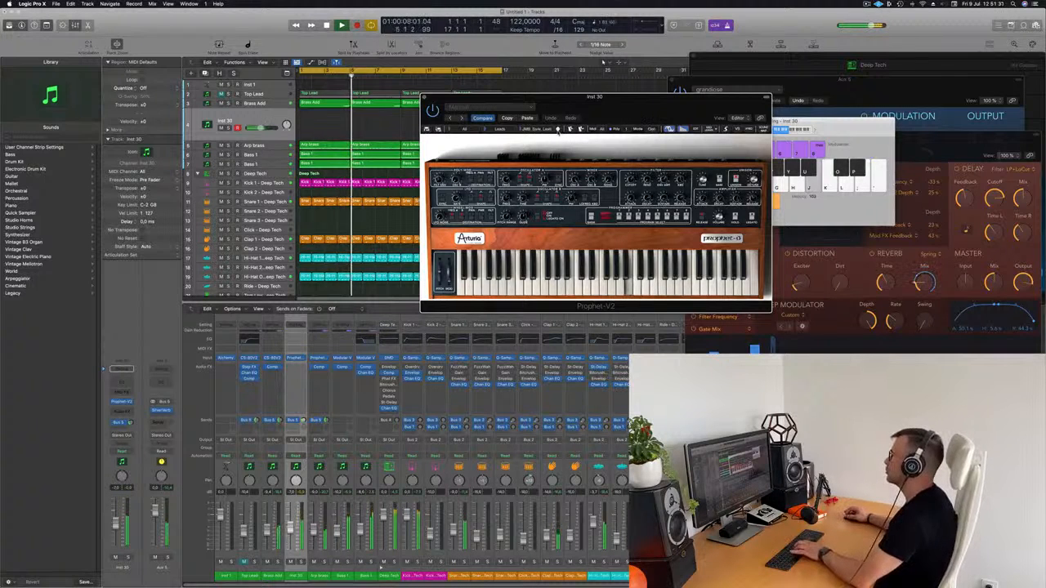
{"action": "left_click", "coordinate": [558, 129]}
{"action": "key", "text": "k"}
{"action": "key", "text": "j"}
{"action": "key", "text": "j"}
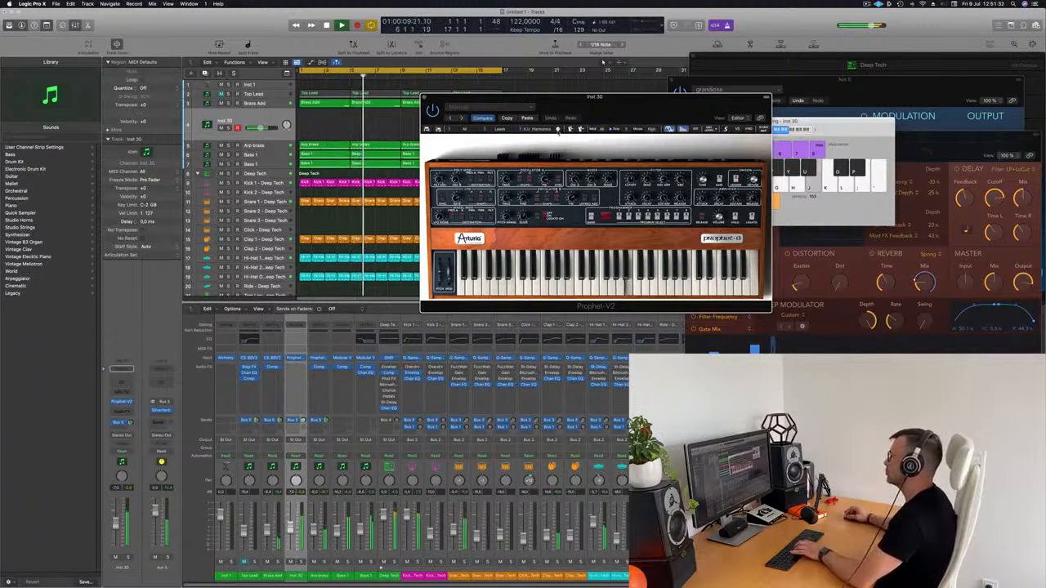
{"action": "key", "text": "k"}
{"action": "key", "text": "l"}
Audition the K.U leads that follow K.U_Harmonica in Prophet-V2, using short high notes over the groove.
{"action": "left_click", "coordinate": [558, 129]}
{"action": "key", "text": "j"}
{"action": "key", "text": "k"}
{"action": "key", "text": "l"}
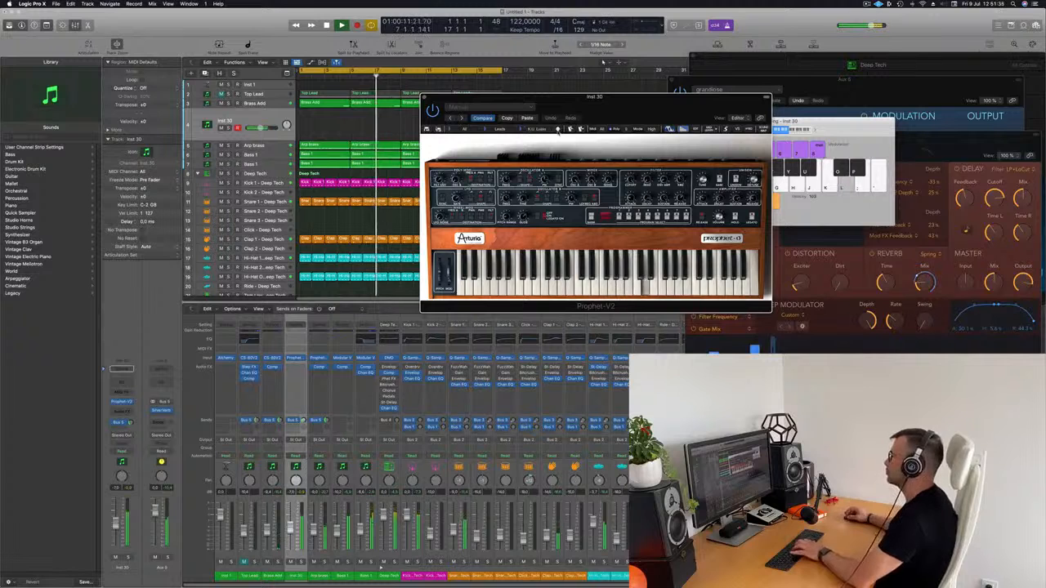
{"action": "left_click", "coordinate": [558, 129]}
{"action": "key", "text": "j"}
{"action": "key", "text": "j"}
{"action": "key", "text": "k"}
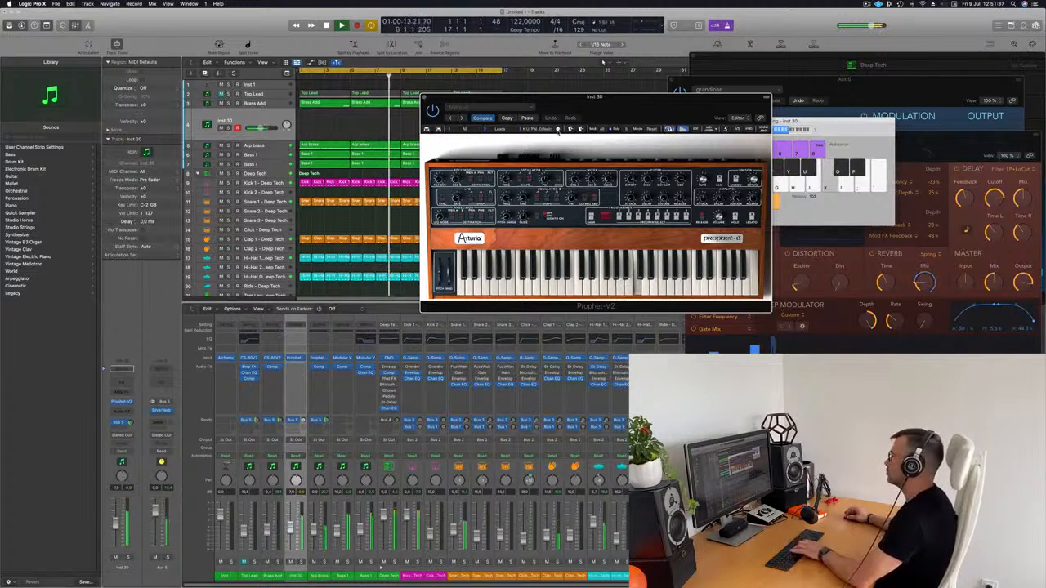
{"action": "key", "text": "j"}
Advance through the remaining K.U presets into the following leads and try them with a short phrase that falls back down.
{"action": "left_click", "coordinate": [558, 129]}
{"action": "key", "text": "l"}
{"action": "left_click", "coordinate": [558, 129]}
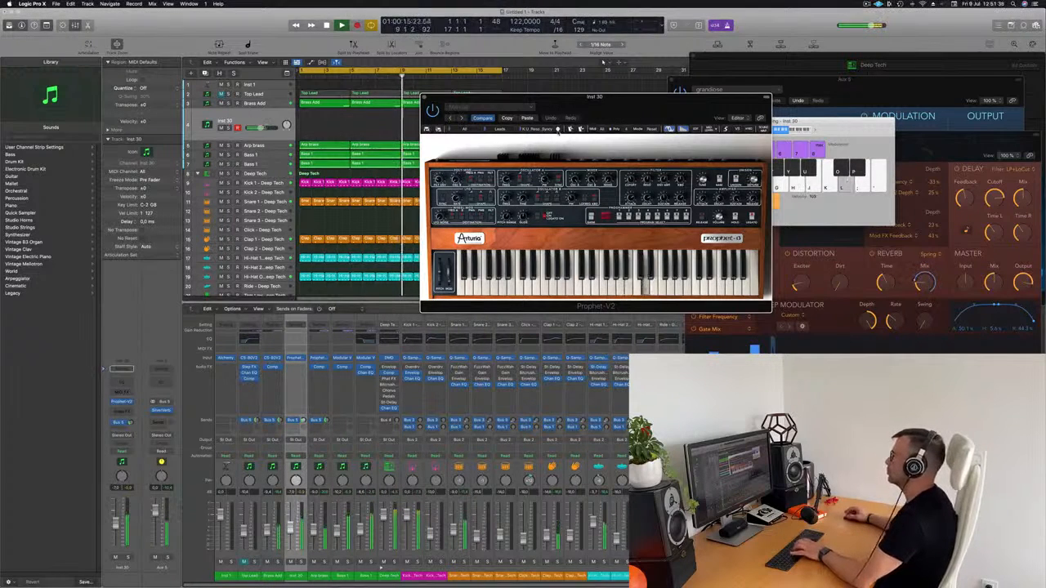
{"action": "key", "text": "j"}
{"action": "left_click", "coordinate": [558, 129]}
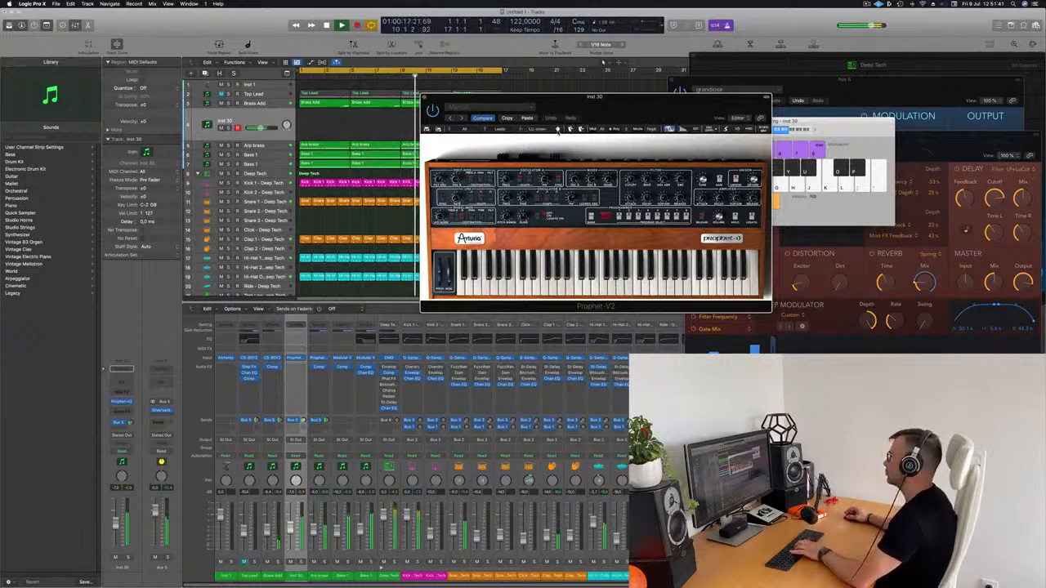
{"action": "key", "text": "j"}
{"action": "key", "text": "k"}
{"action": "key", "text": "j"}
{"action": "key", "text": "h"}
Continue through the Prophet-V2 leads to PWMLead, testing the sounds with short rising phrases over the loop.
{"action": "left_click", "coordinate": [559, 130]}
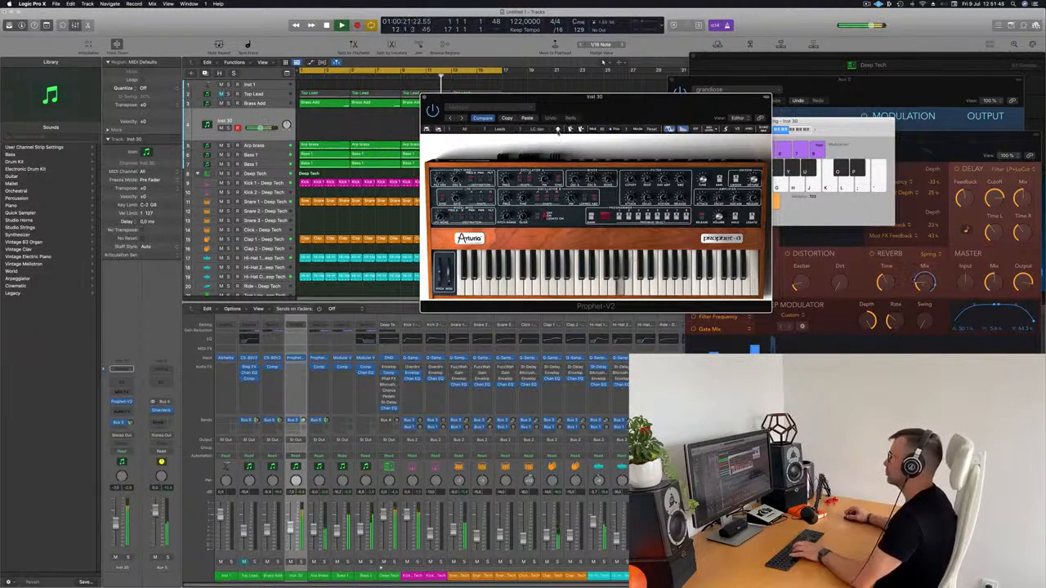
{"action": "key", "text": "h"}
{"action": "key", "text": "j"}
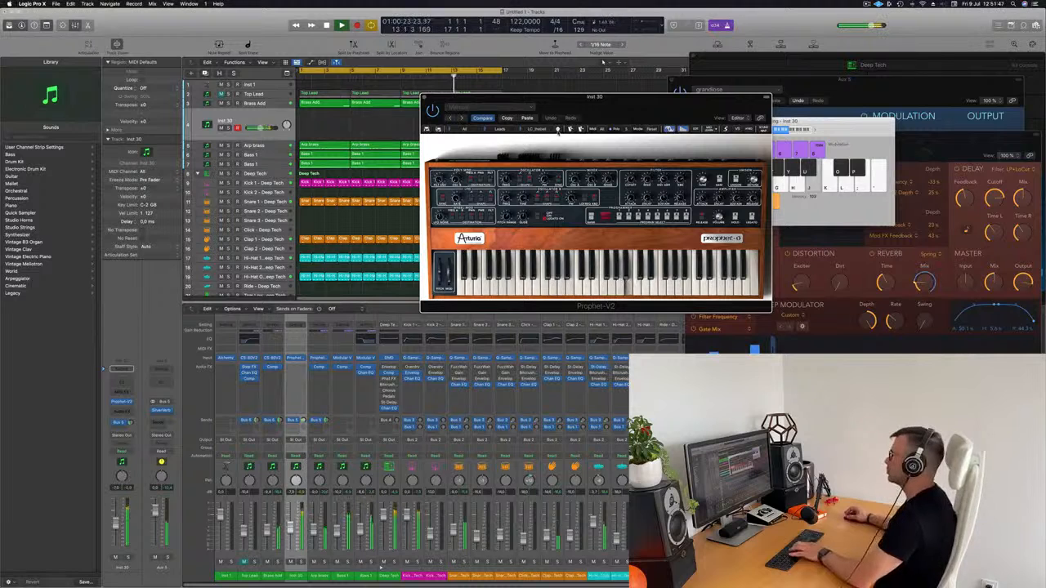
{"action": "key", "text": "k"}
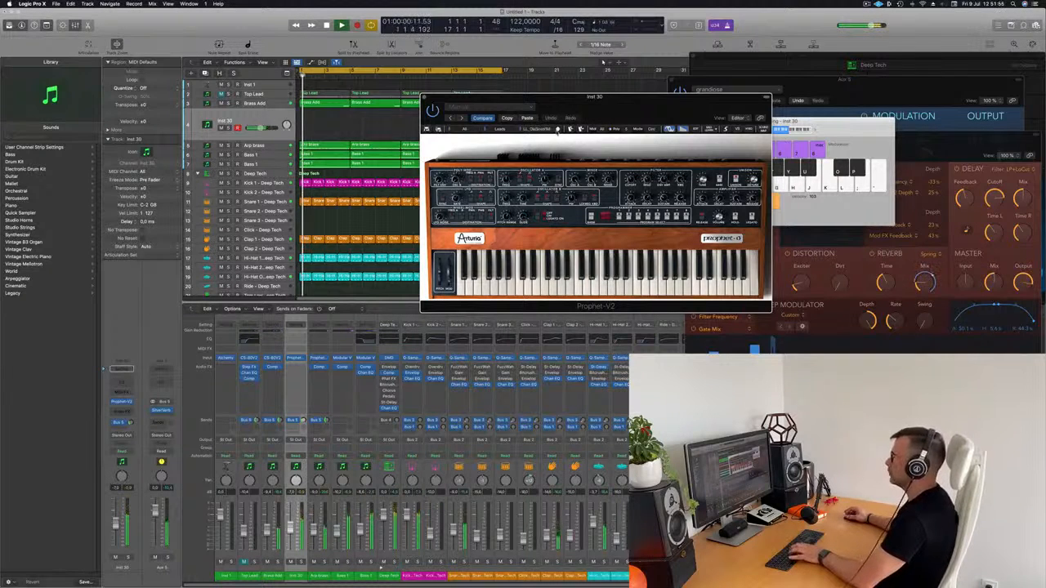
{"action": "left_click", "coordinate": [558, 131]}
{"action": "key", "text": "g"}
{"action": "key", "text": "g"}
{"action": "key", "text": "h"}
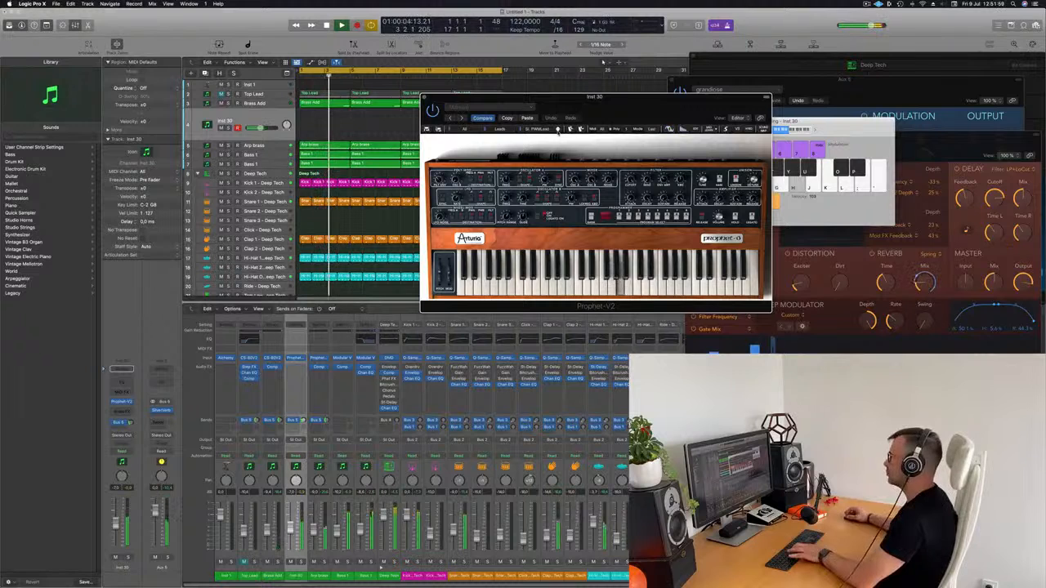
{"action": "key", "text": "j"}
Step through the sync leads that follow PWMLead, checking them with single repeated notes.
{"action": "left_click", "coordinate": [559, 131]}
{"action": "key", "text": "g"}
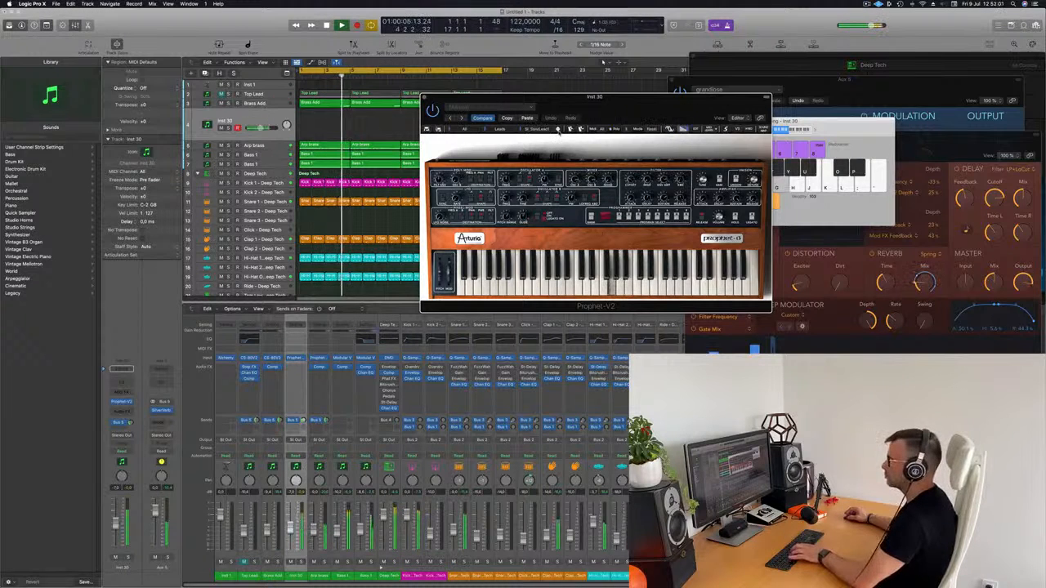
{"action": "left_click", "coordinate": [559, 131]}
{"action": "key", "text": "g"}
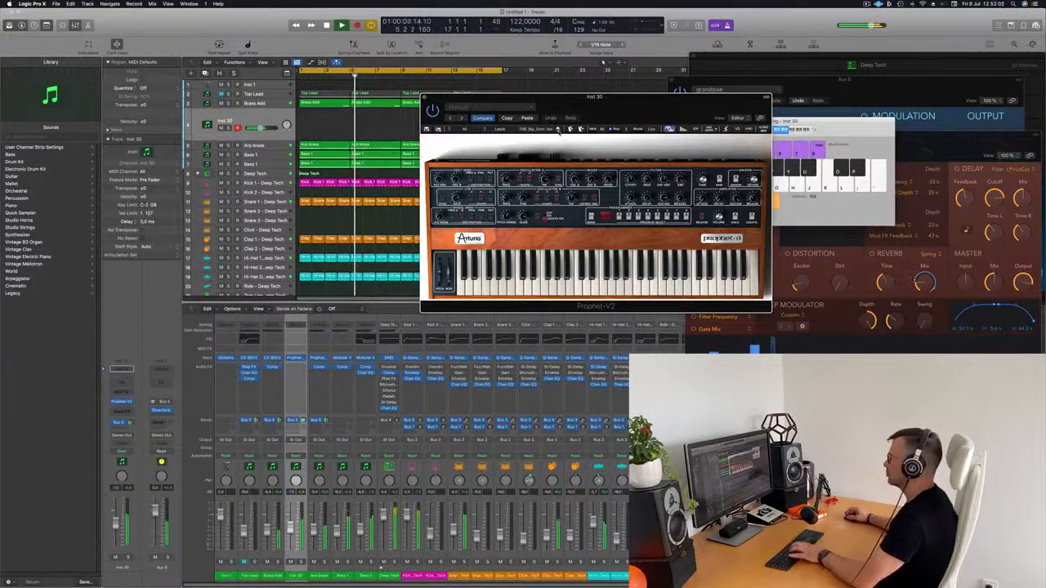
{"action": "key", "text": "g"}
{"action": "left_click", "coordinate": [558, 130]}
{"action": "key", "text": "j"}
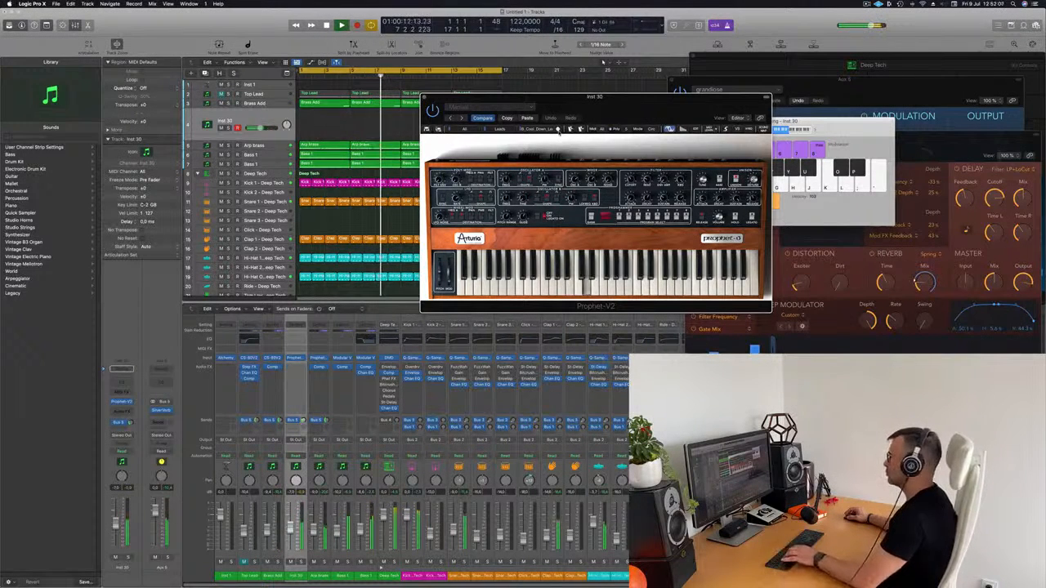
Move on through the WB leads to the next group of presets and try short rising phrases on them.
{"action": "left_click", "coordinate": [558, 129]}
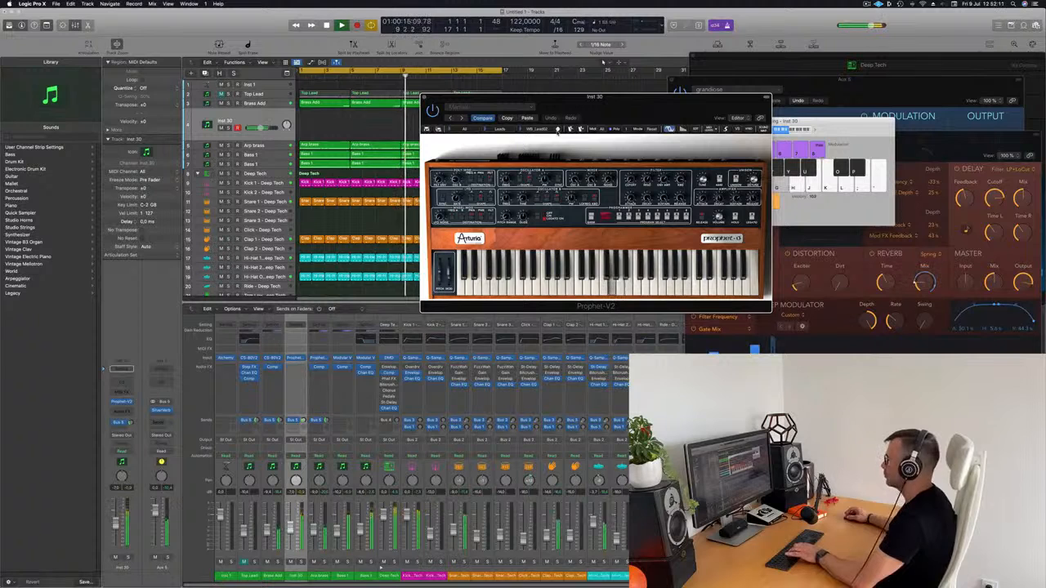
{"action": "left_click", "coordinate": [558, 129]}
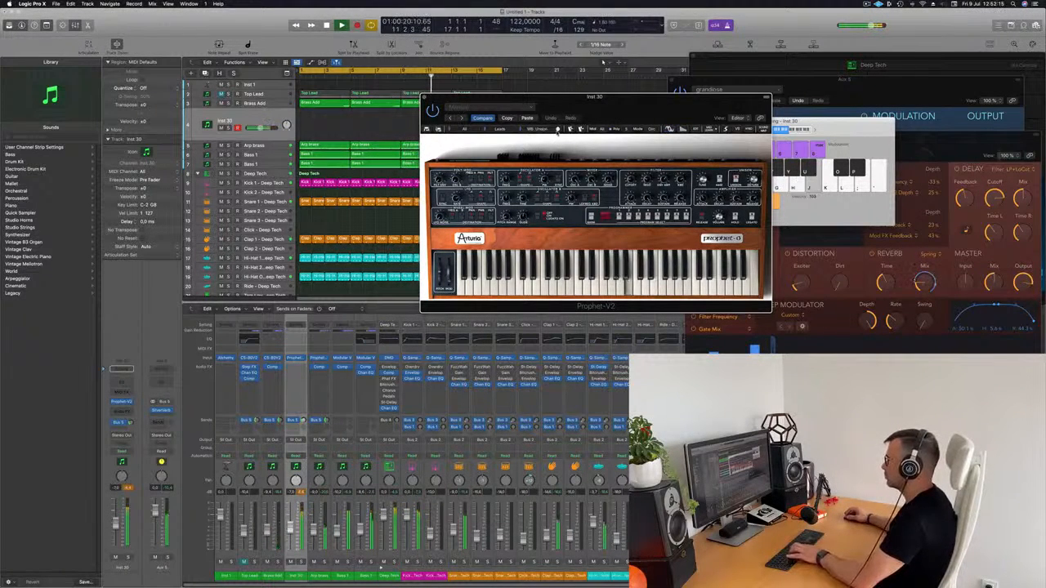
{"action": "left_click", "coordinate": [558, 129]}
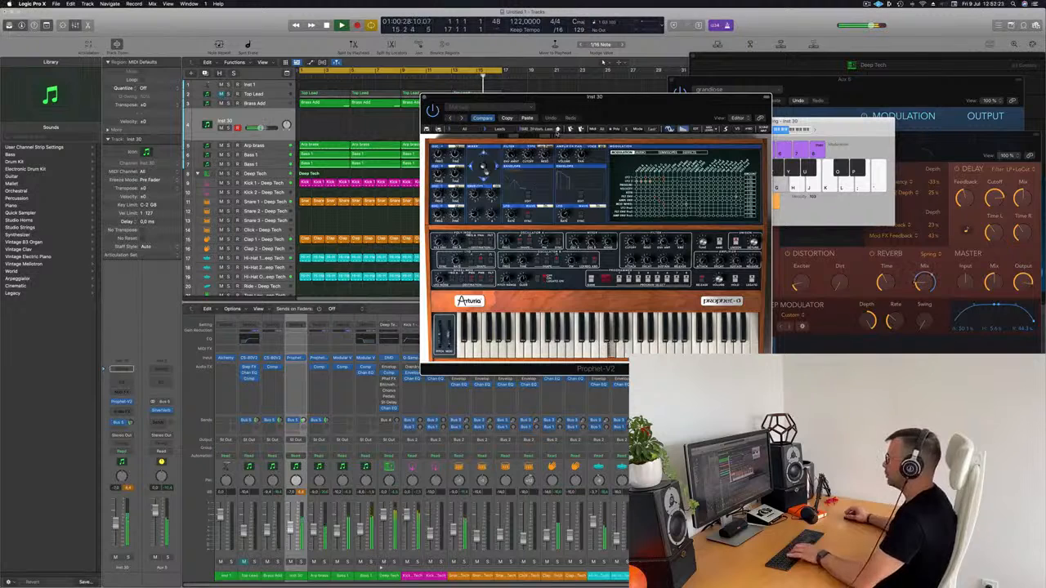
{"action": "key", "text": "g"}
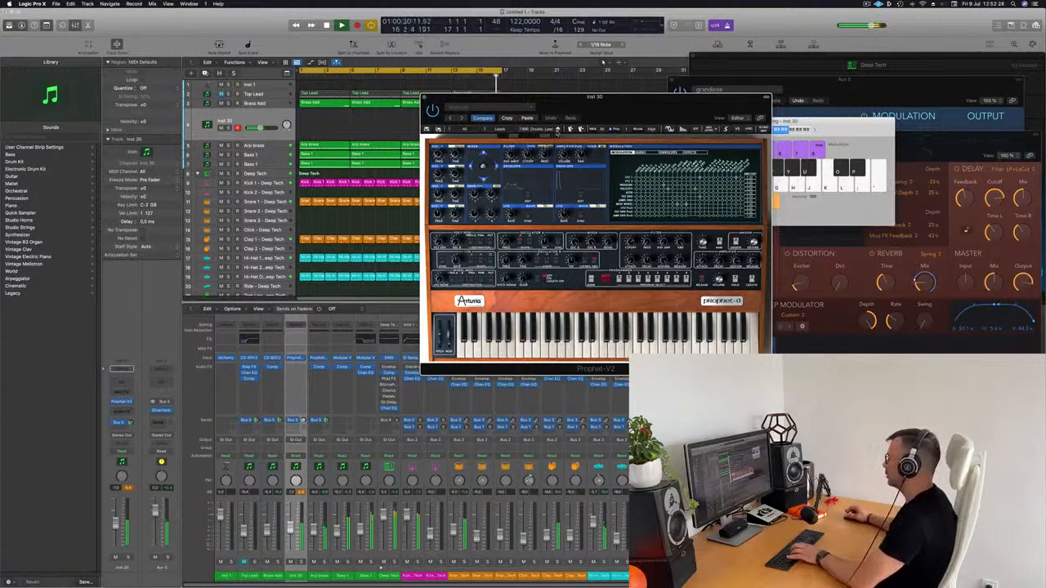
{"action": "key", "text": "h"}
{"action": "key", "text": "j"}
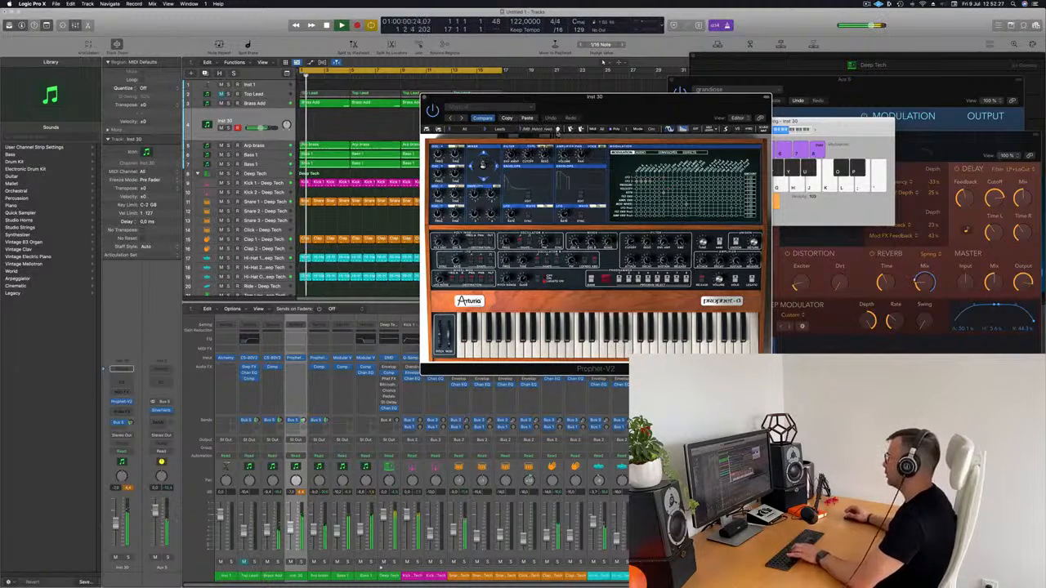
{"action": "key", "text": "g"}
{"action": "key", "text": "j"}
Load the Hybride_Lead preset and audition it with a repeated three-note rising phrase.
{"action": "left_click", "coordinate": [557, 130]}
{"action": "key", "text": "g"}
{"action": "key", "text": "h"}
{"action": "key", "text": "j"}
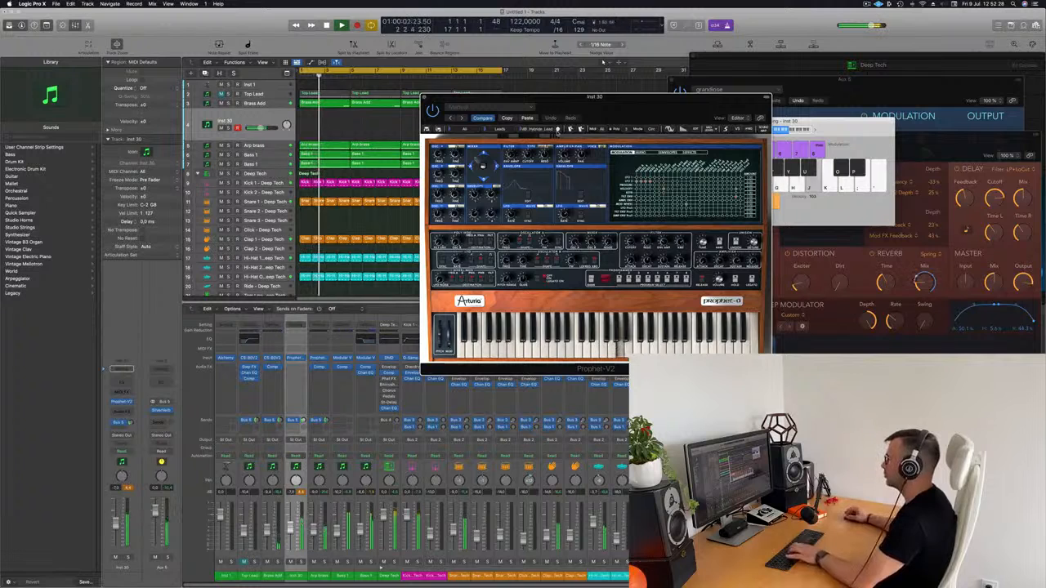
{"action": "key", "text": "g"}
{"action": "key", "text": "h"}
{"action": "key", "text": "j"}
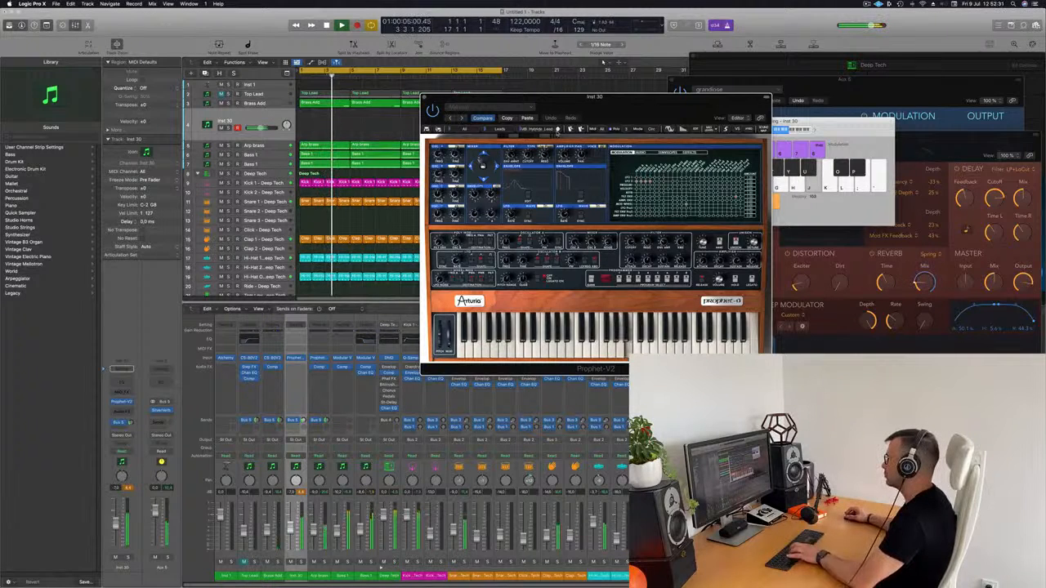
Reposition the Musical Typing window, lower its keyboard range and try Hybride_Lead with low notes.
{"action": "key", "text": "g"}
{"action": "key", "text": "a"}
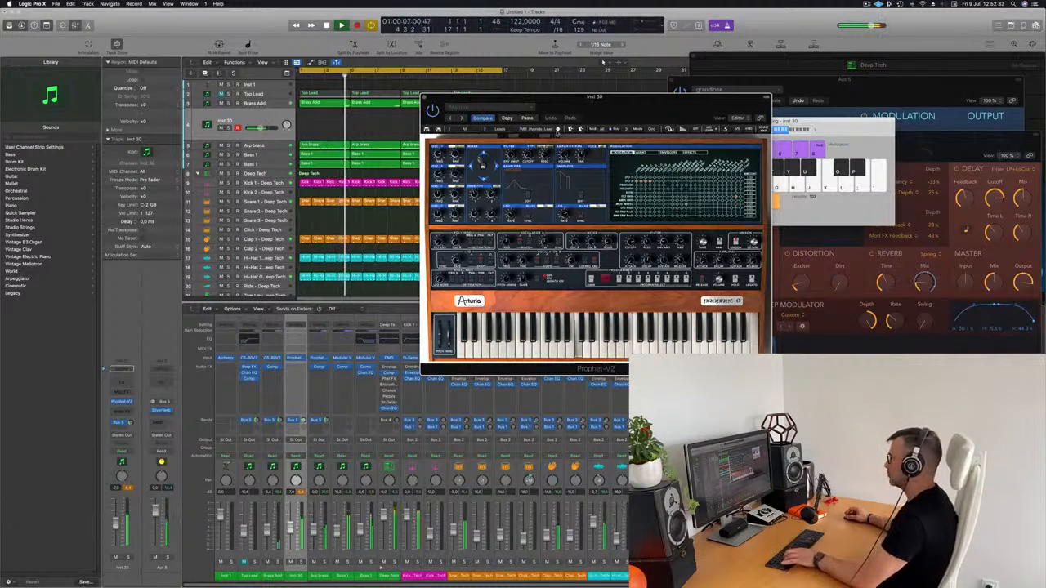
{"action": "key", "text": "s"}
{"action": "left_click_drag", "start_coordinate": [785, 121], "coordinate": [820, 113]}
{"action": "key", "text": "a"}
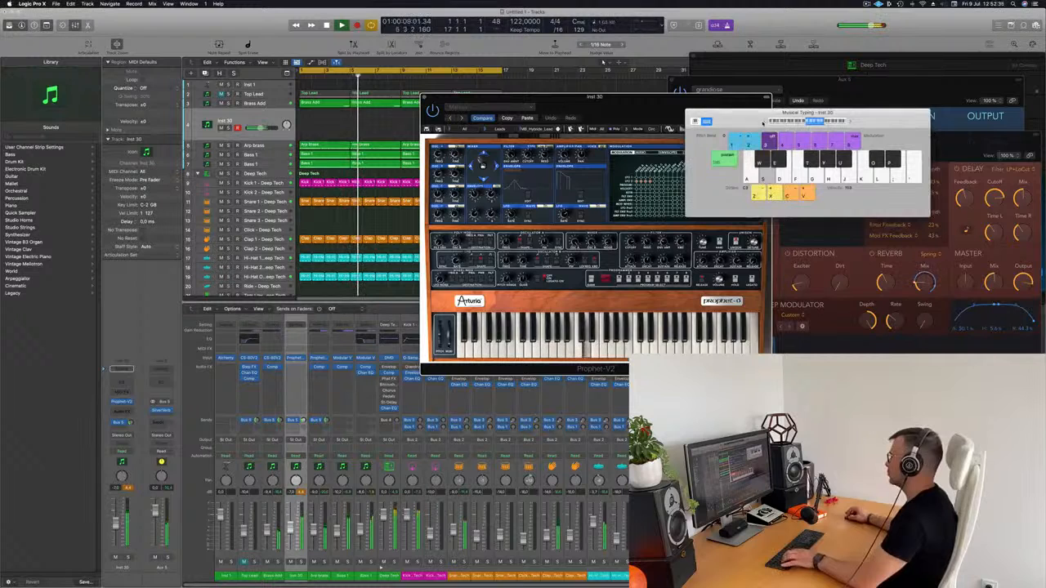
{"action": "left_click", "coordinate": [764, 122]}
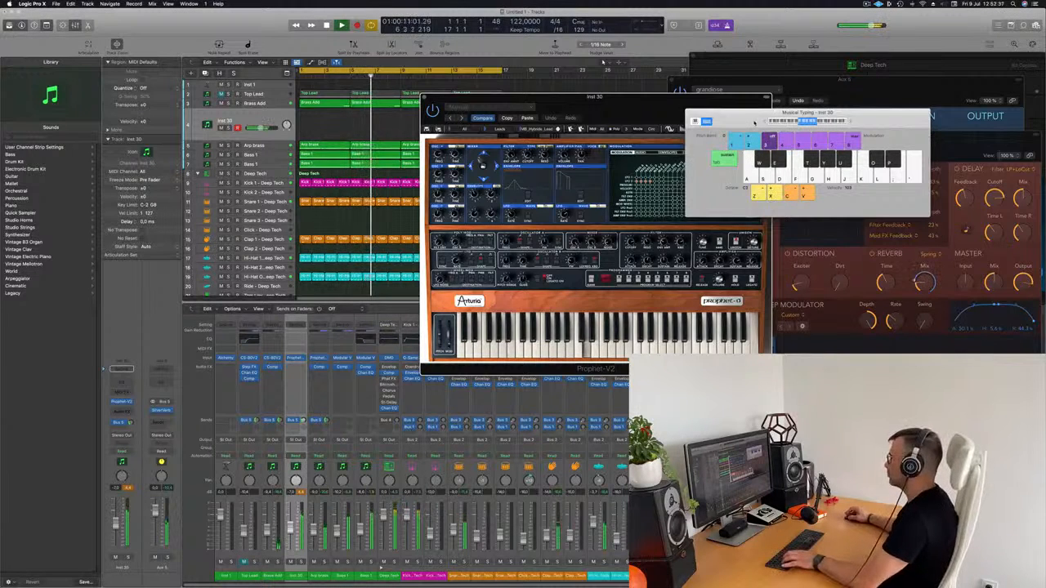
{"action": "key", "text": "a"}
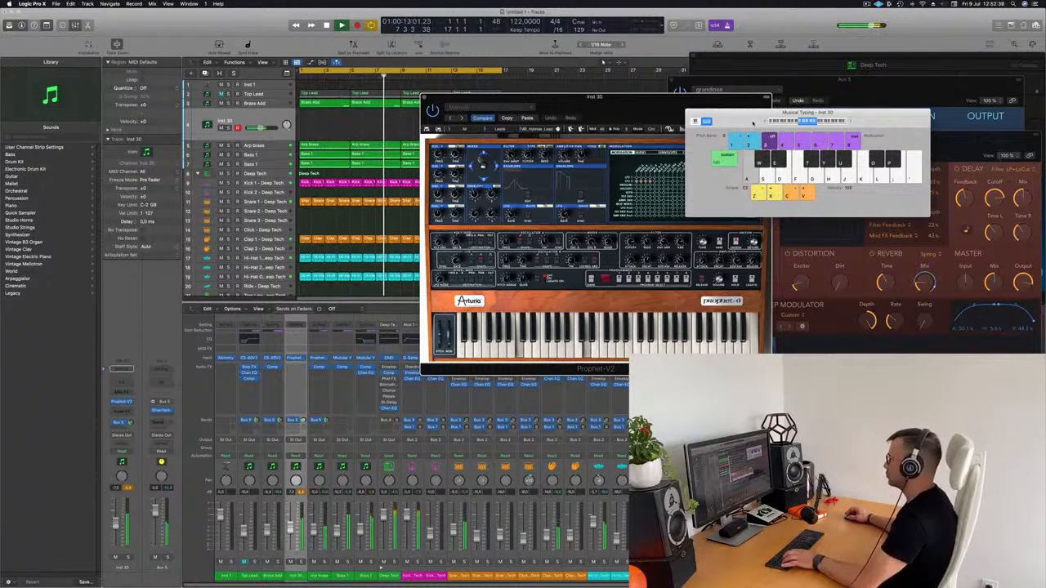
{"action": "key", "text": "s"}
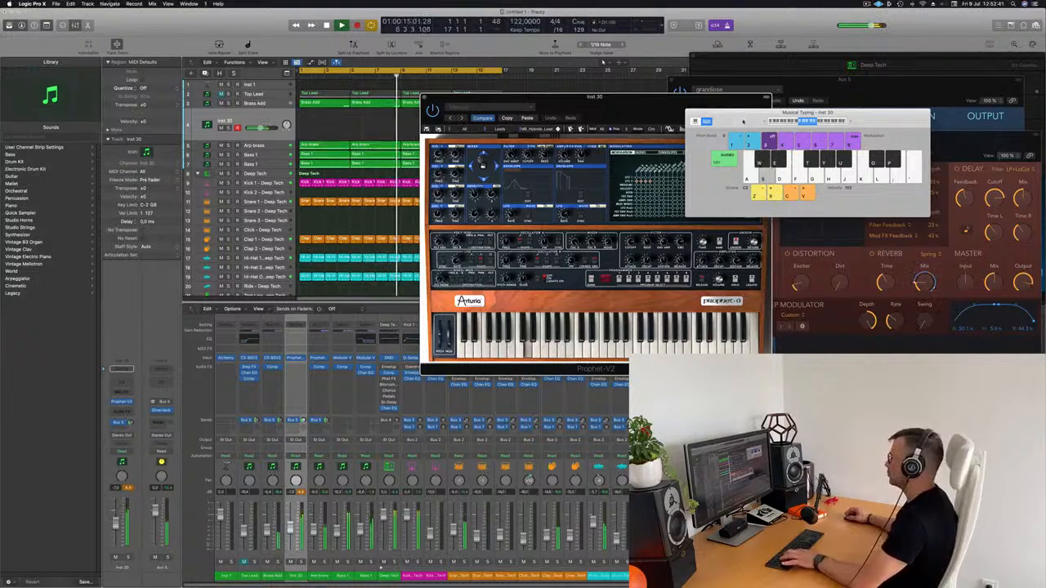
{"action": "key", "text": "d"}
Bring the Prophet-V2 window back to the front and audition the lead after Hybride_Lead with a low ascending phrase.
{"action": "left_click", "coordinate": [654, 104]}
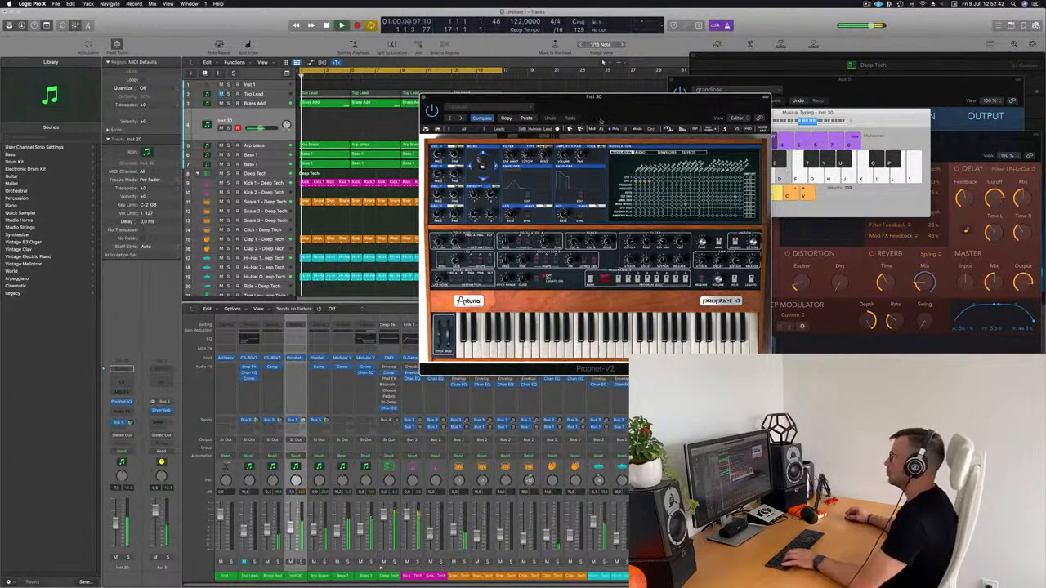
{"action": "key", "text": "f"}
{"action": "key", "text": "d"}
{"action": "left_click", "coordinate": [558, 130]}
{"action": "key", "text": "s"}
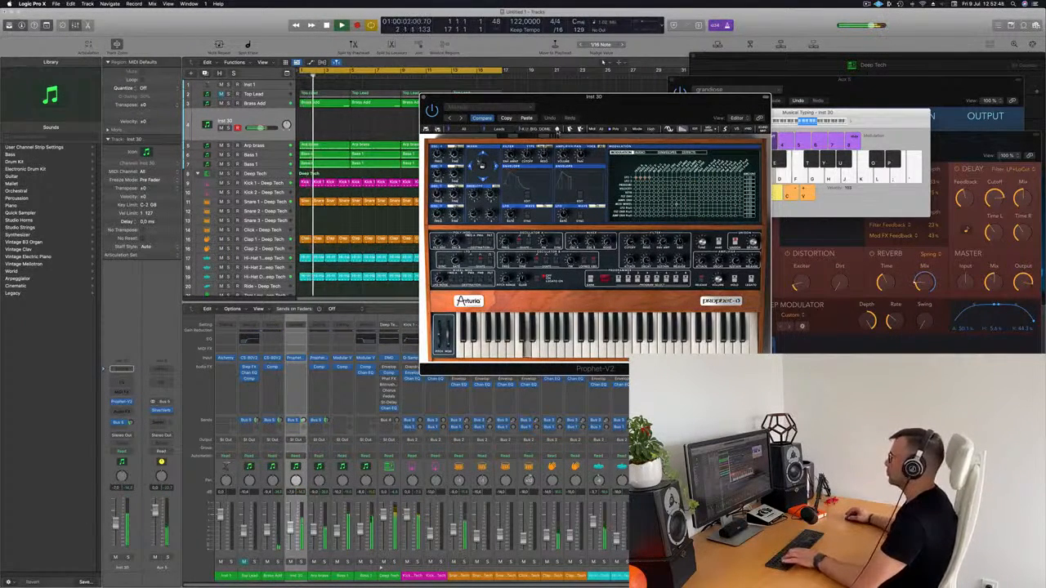
{"action": "key", "text": "d"}
{"action": "key", "text": "d"}
{"action": "key", "text": "f"}
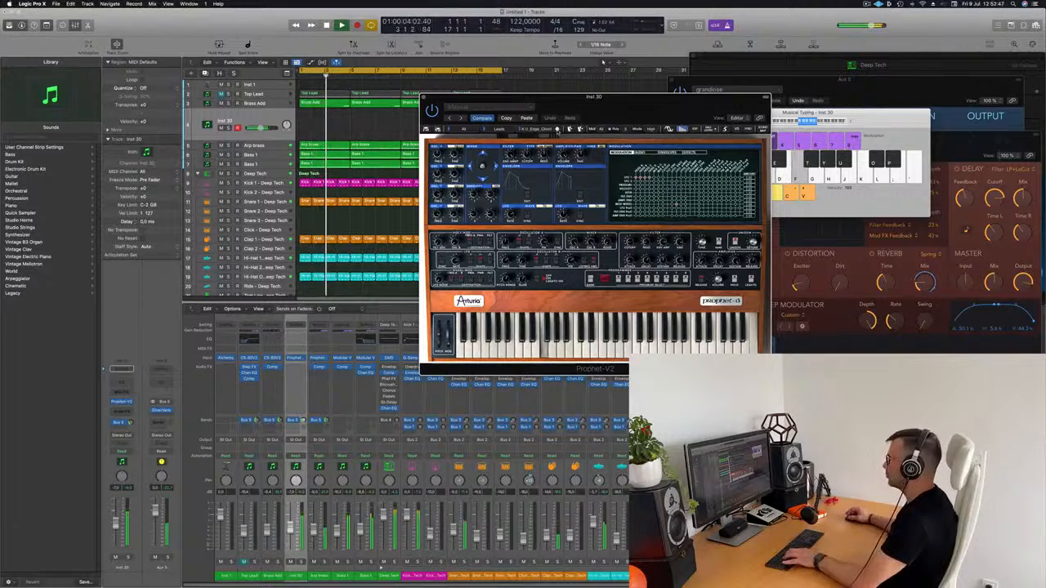
{"action": "key", "text": "g"}
{"action": "key", "text": "j"}
Audition the next two Prophet-V2 leads in the lowered octave with short alternating notes.
{"action": "left_click", "coordinate": [558, 130]}
{"action": "key", "text": "g"}
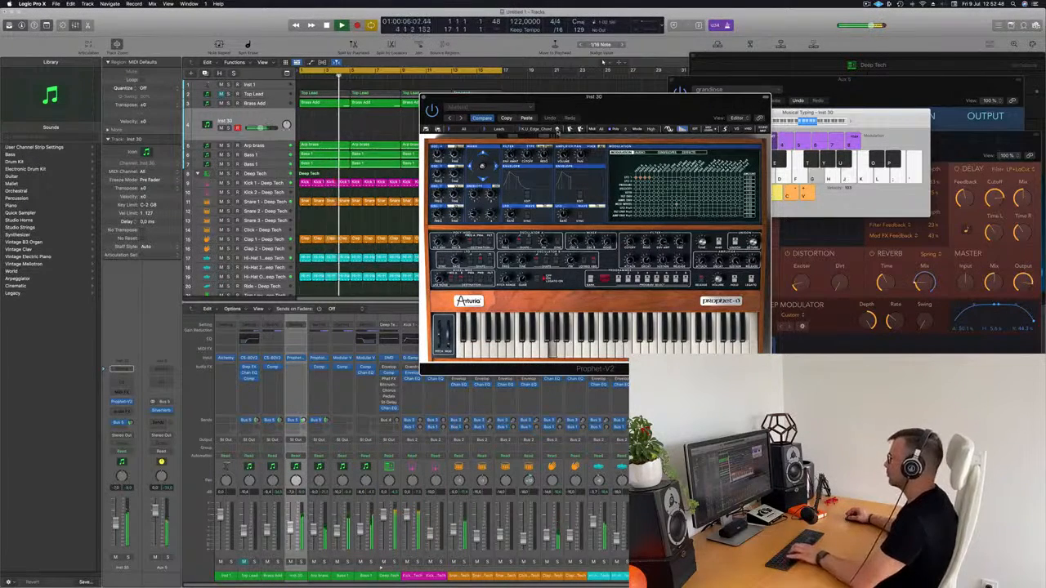
{"action": "key", "text": "h"}
{"action": "key", "text": "j"}
{"action": "key", "text": "g"}
{"action": "key", "text": "j"}
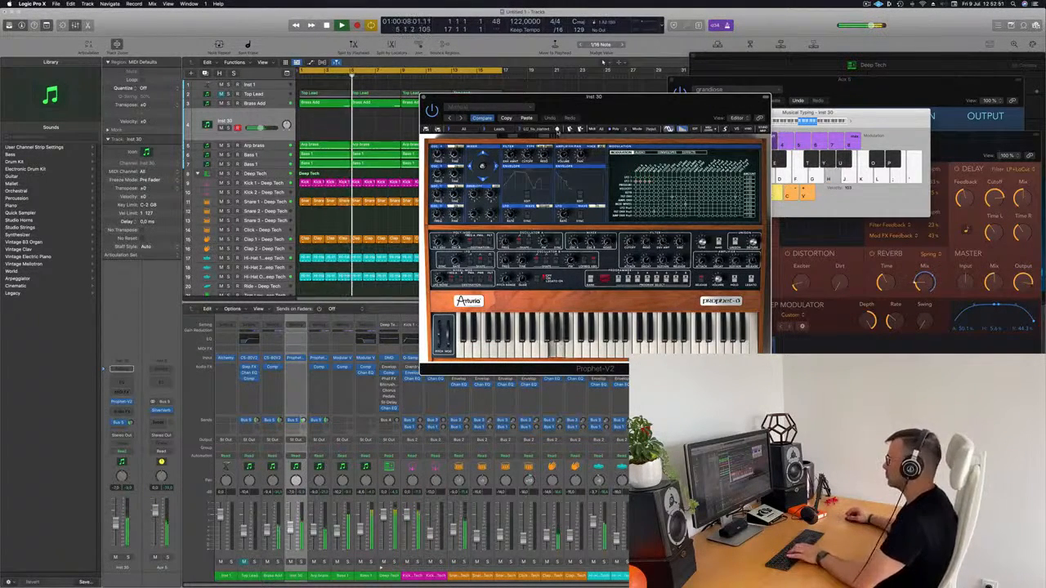
{"action": "key", "text": "g"}
{"action": "left_click", "coordinate": [557, 130]}
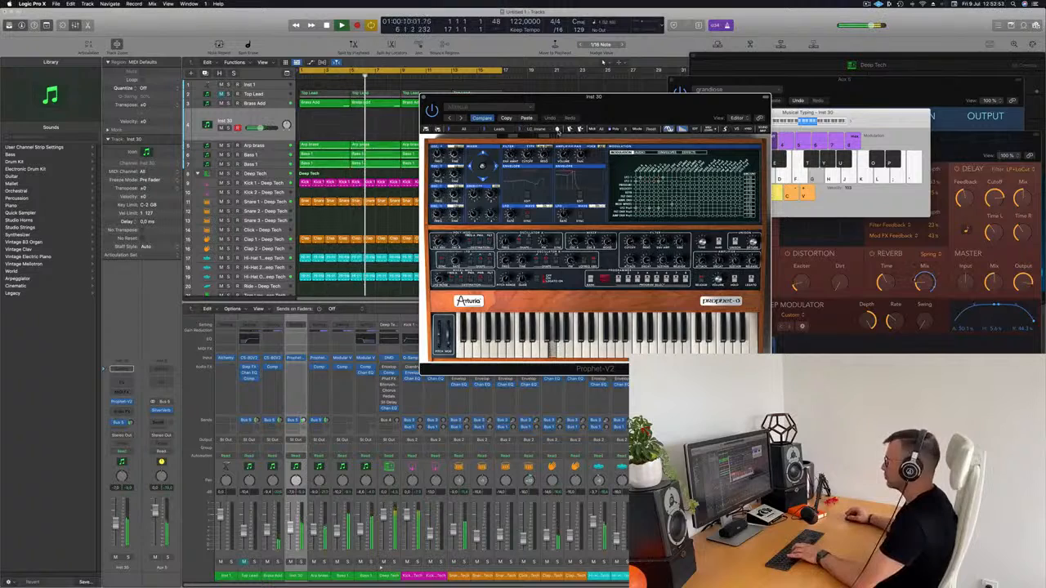
{"action": "key", "text": "j"}
{"action": "key", "text": "j"}
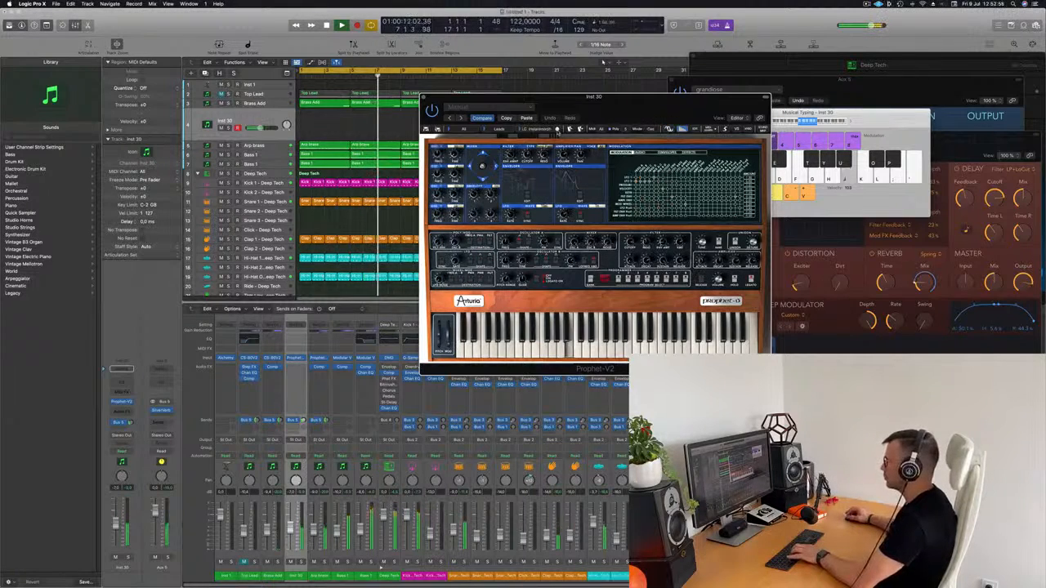
Keep advancing through the Prophet-V2 leads and test them with brief low phrases over the running loop.
{"action": "left_click", "coordinate": [557, 130]}
{"action": "key", "text": "g"}
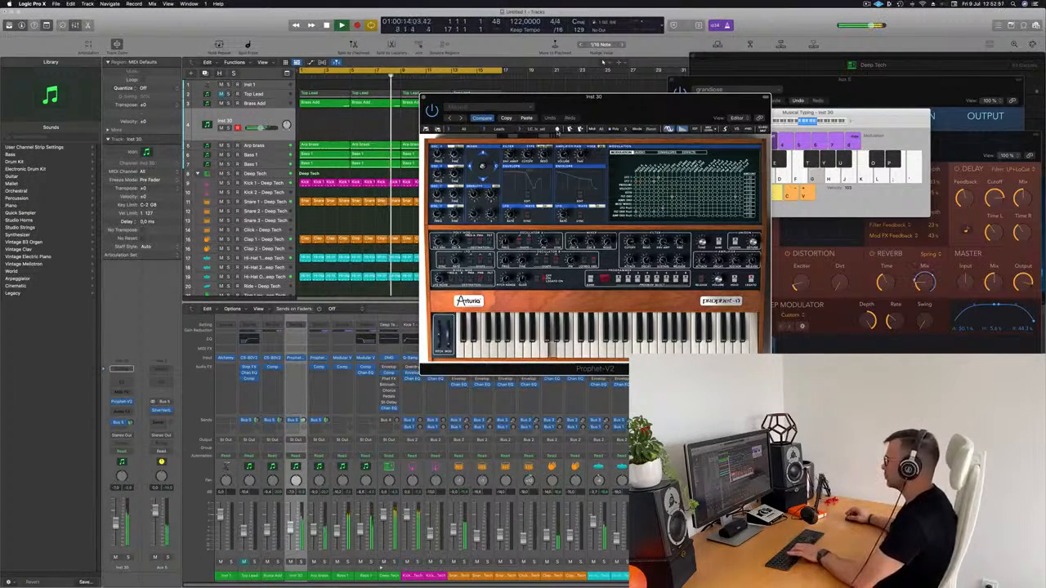
{"action": "key", "text": "h"}
{"action": "key", "text": "j"}
{"action": "key", "text": "g"}
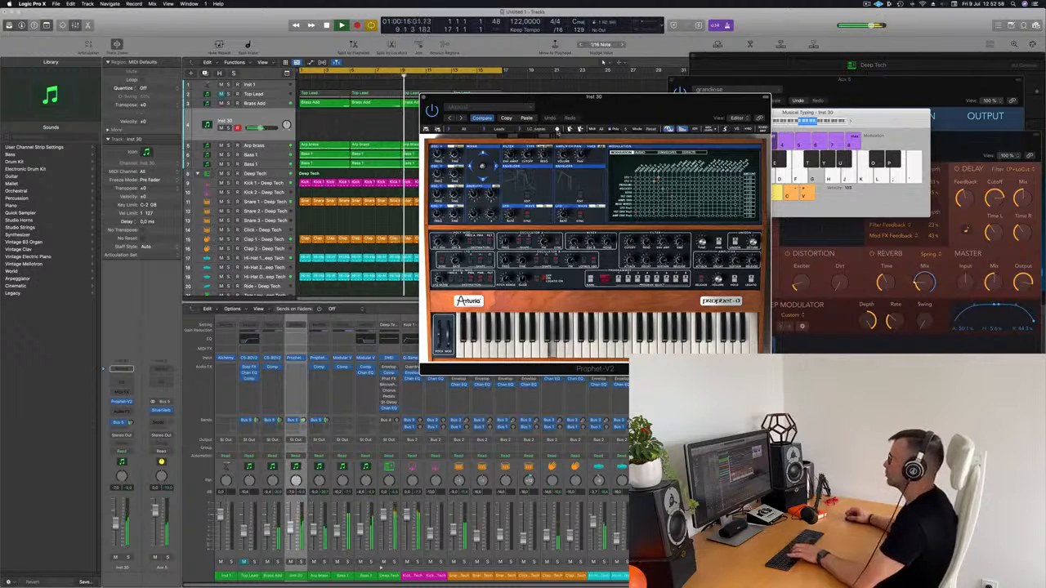
{"action": "key", "text": "g"}
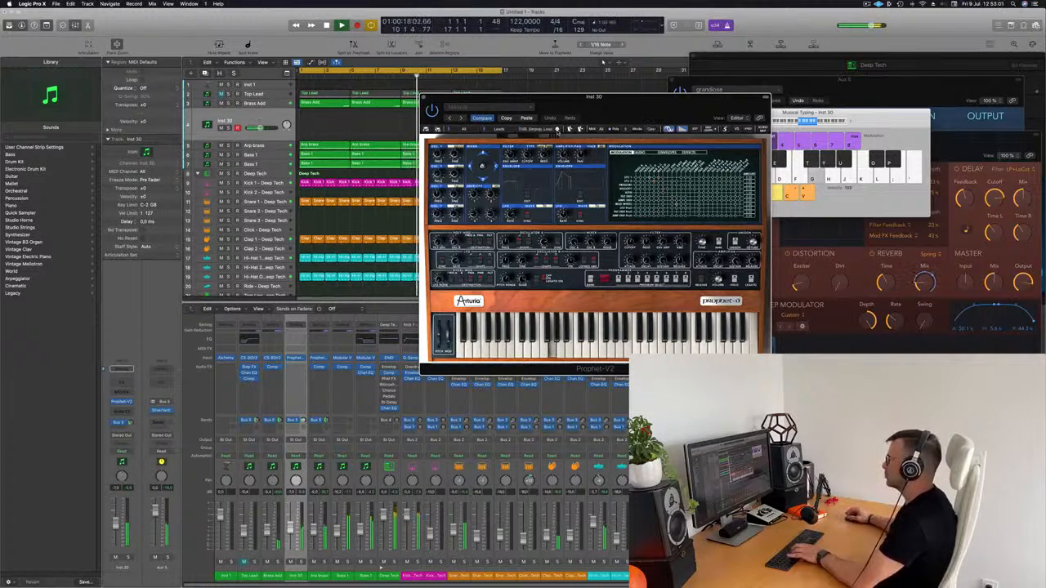
{"action": "key", "text": "h"}
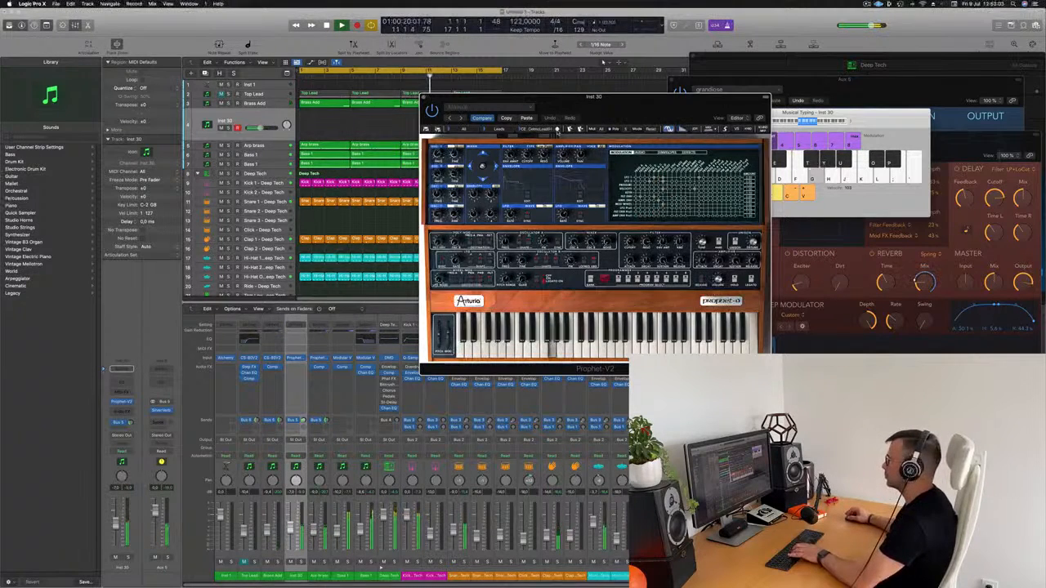
{"action": "left_click", "coordinate": [557, 129]}
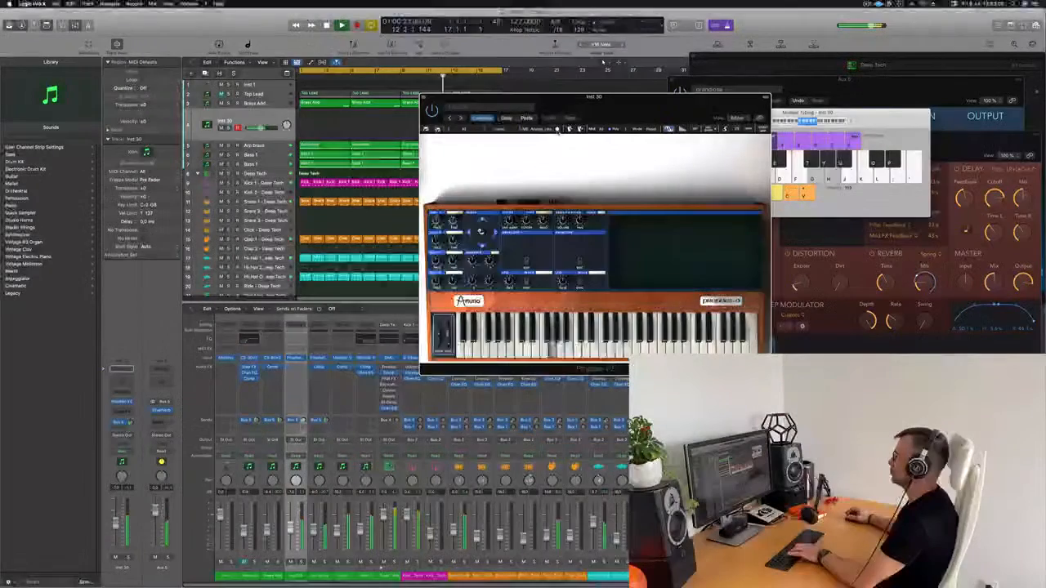
Raise the Musical Typing range, move its window clear of the Prophet-V2 and test the lead with a higher note.
{"action": "key", "text": "j"}
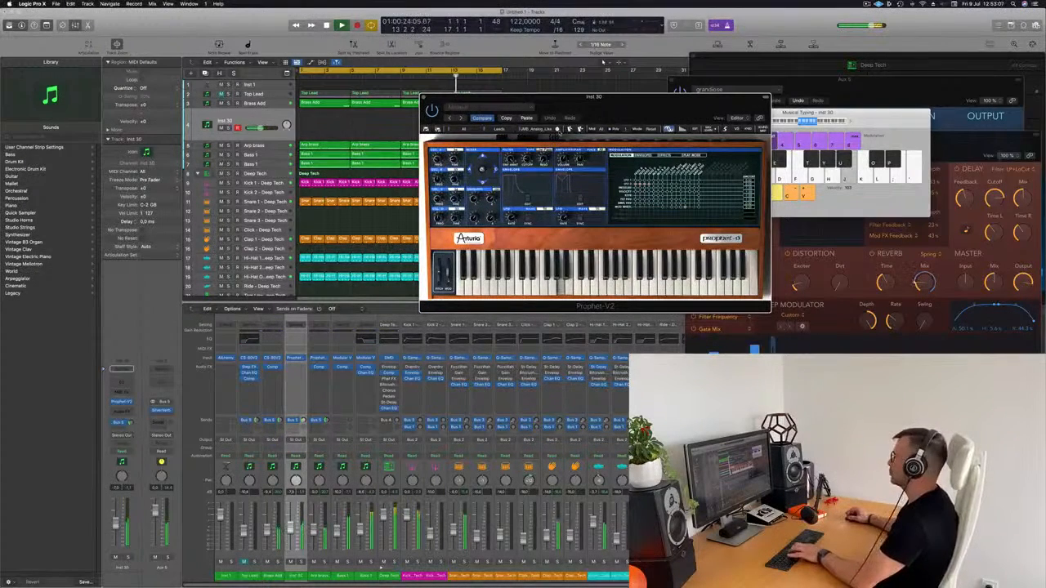
{"action": "left_click", "coordinate": [850, 123]}
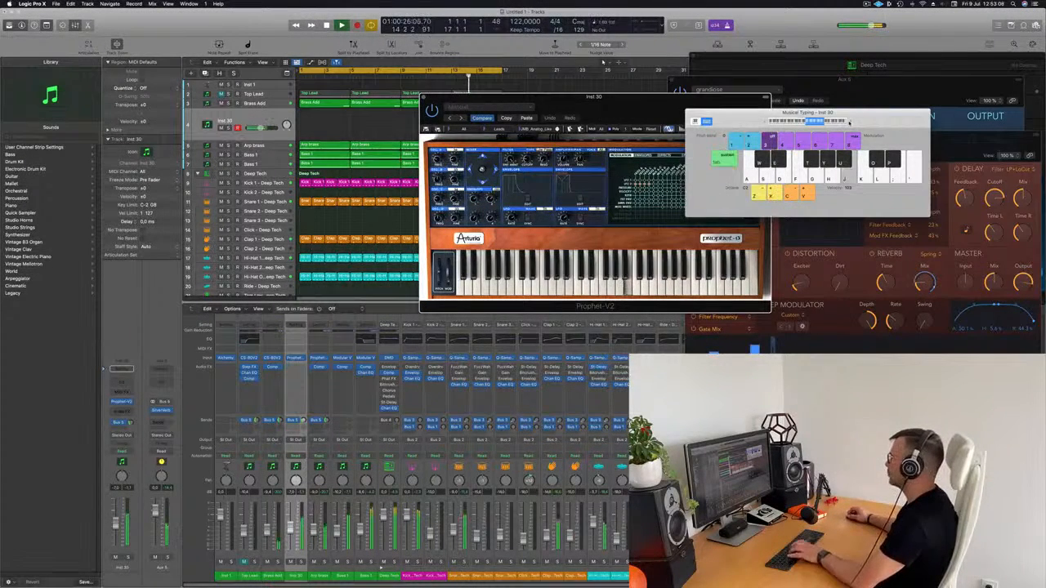
{"action": "left_click_drag", "start_coordinate": [738, 121], "coordinate": [796, 115]}
{"action": "key", "text": "h"}
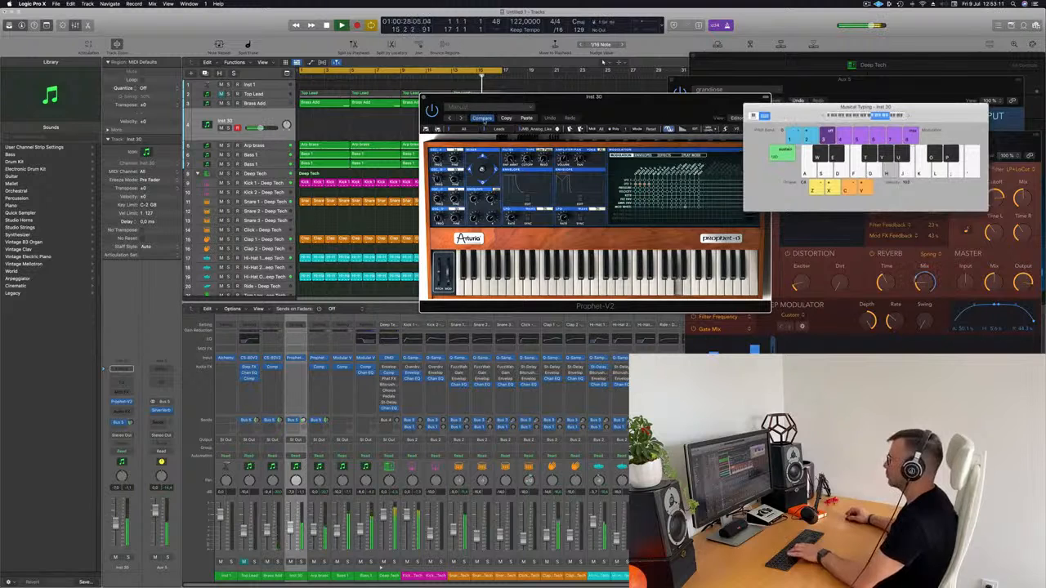
Audition the following two Prophet-V2 leads in the raised range with short neighbouring notes.
{"action": "left_click", "coordinate": [557, 130]}
{"action": "key", "text": "g"}
{"action": "key", "text": "h"}
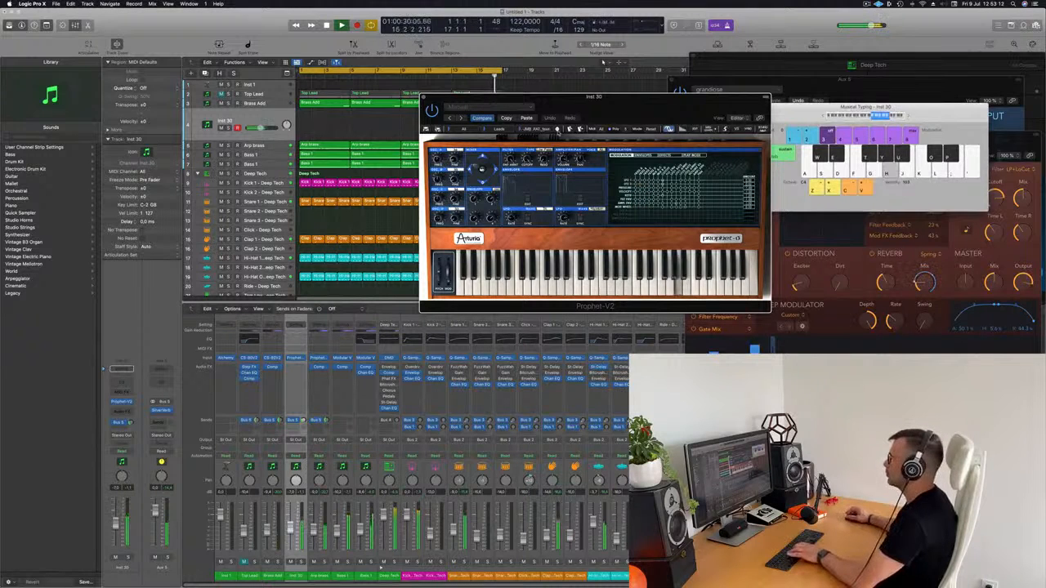
{"action": "key", "text": "j"}
{"action": "key", "text": "g"}
{"action": "left_click", "coordinate": [557, 130]}
{"action": "key", "text": "g"}
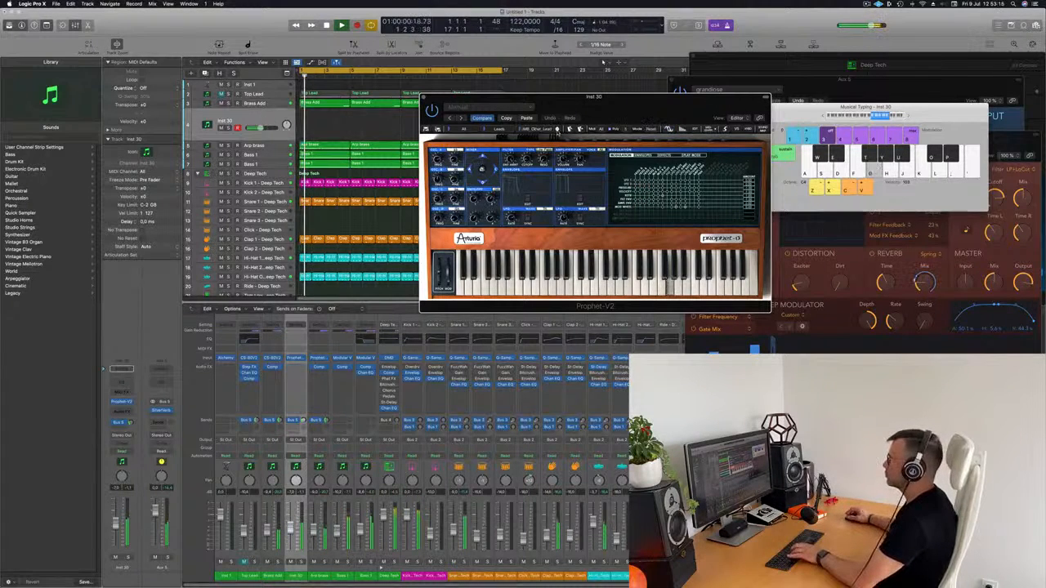
{"action": "key", "text": "h"}
Continue through the Prophet-V2 leads, testing the next one with a short repeated phrase before advancing once more.
{"action": "left_click", "coordinate": [557, 130]}
{"action": "key", "text": "h"}
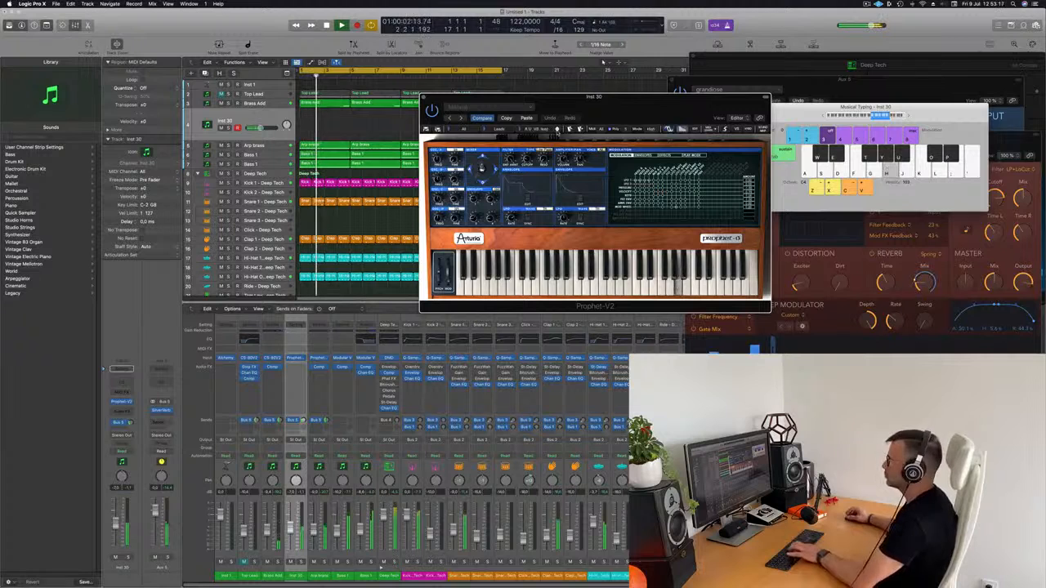
{"action": "key", "text": "j"}
{"action": "key", "text": "g"}
{"action": "key", "text": "g"}
{"action": "key", "text": "h"}
{"action": "left_click", "coordinate": [558, 129]}
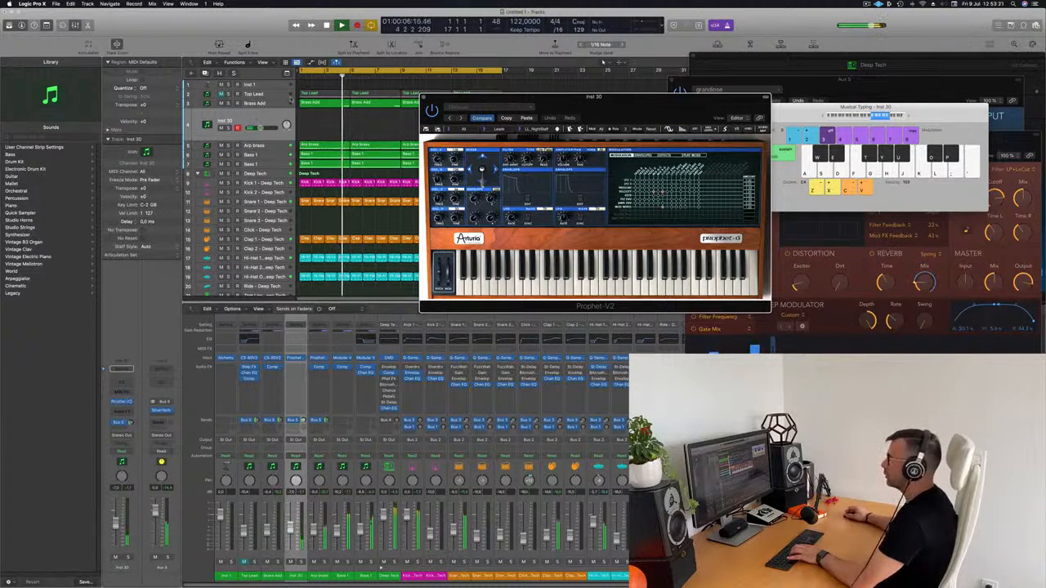
Send the Inst 1 track to Bus 5 (Aux 5) and reposition its Alchemy window.
{"action": "left_click", "coordinate": [277, 85]}
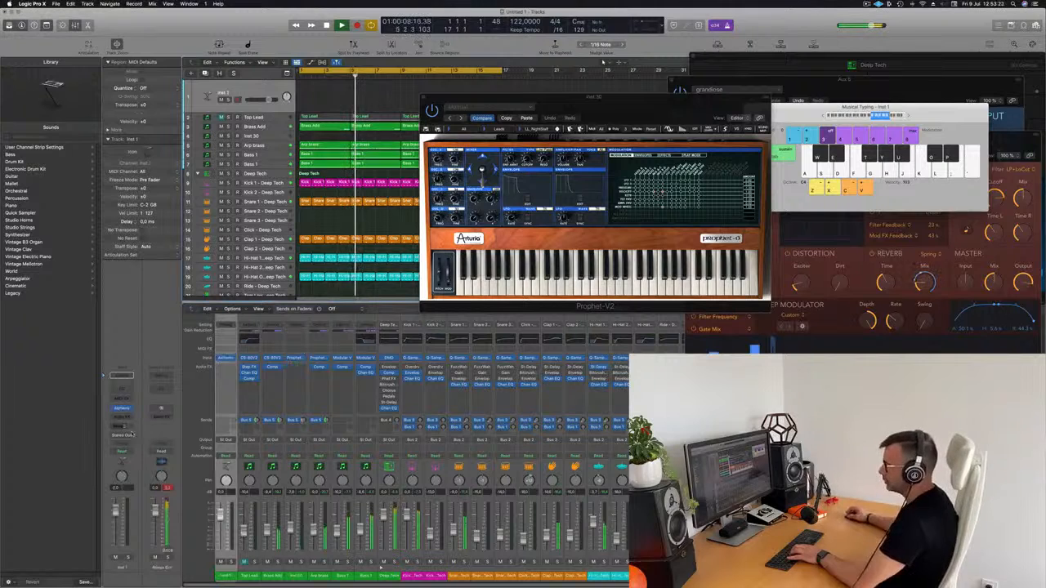
{"action": "left_click", "coordinate": [125, 428]}
{"action": "mouse_move", "coordinate": [143, 435]}
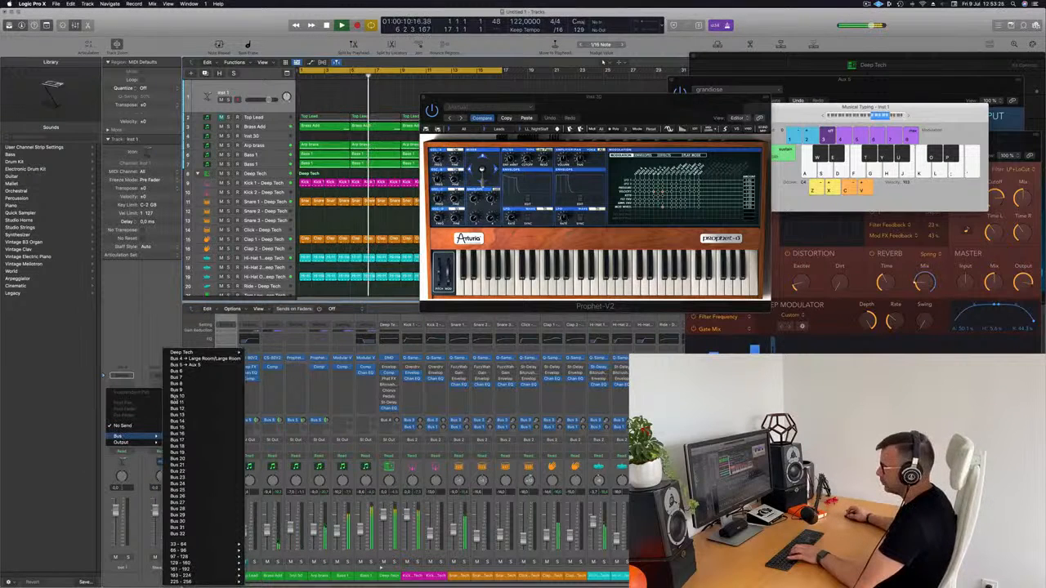
{"action": "left_click", "coordinate": [196, 364]}
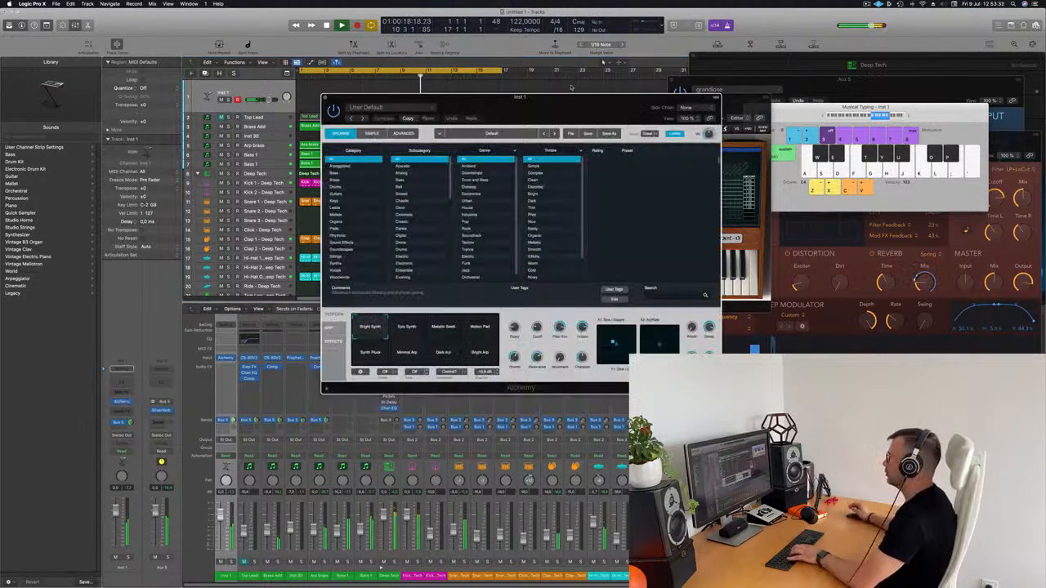
{"action": "left_click_drag", "start_coordinate": [552, 111], "coordinate": [617, 91]}
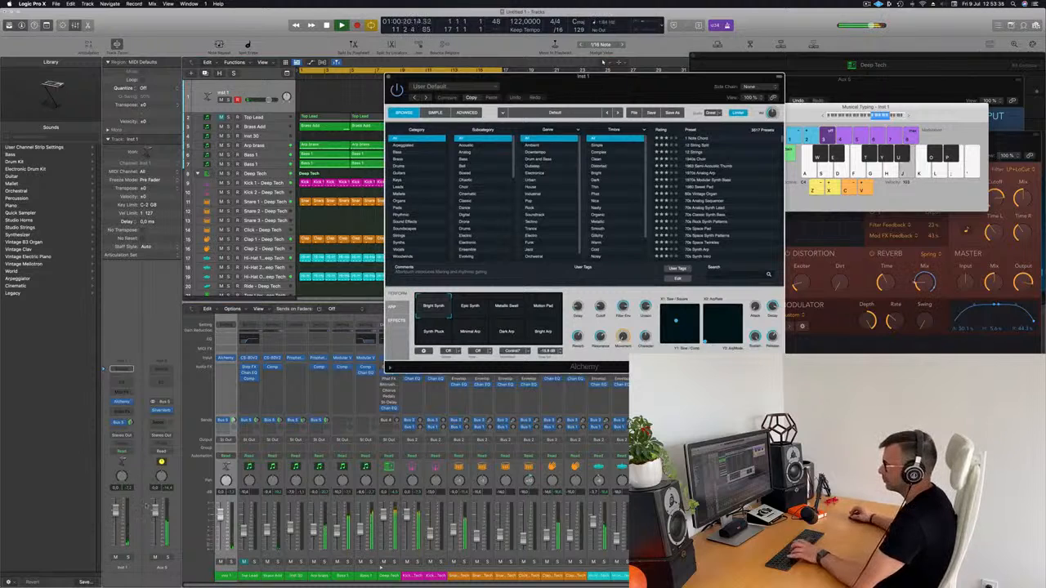
Audition Alchemy's Bright Synth, Epic Synth, Metallic Swell, Motion Pad, Synth Pluck and Dark Arp snapshots, then choose Synth Pluck.
{"action": "key", "text": "g"}
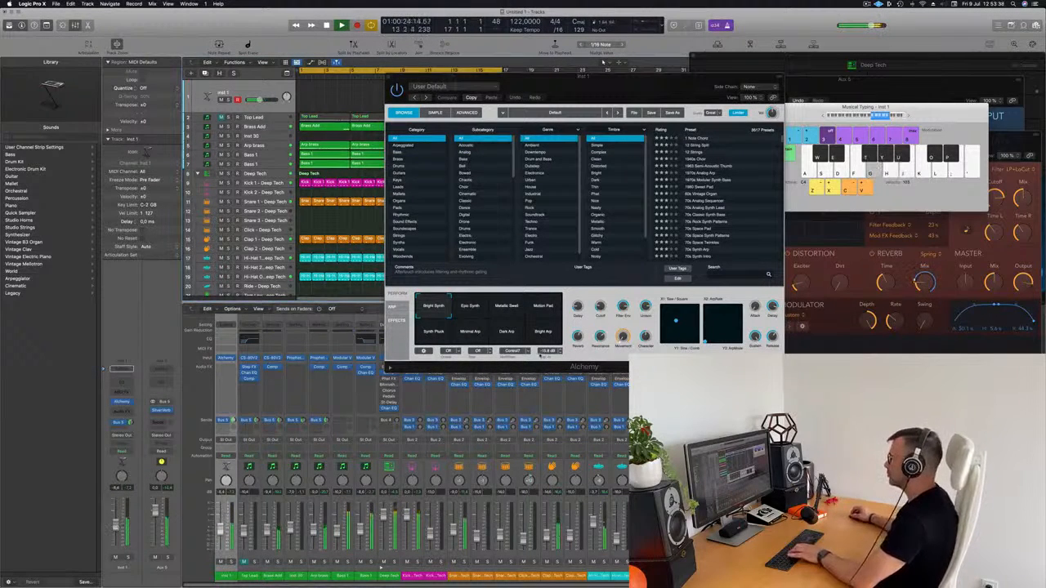
{"action": "left_click", "coordinate": [472, 307]}
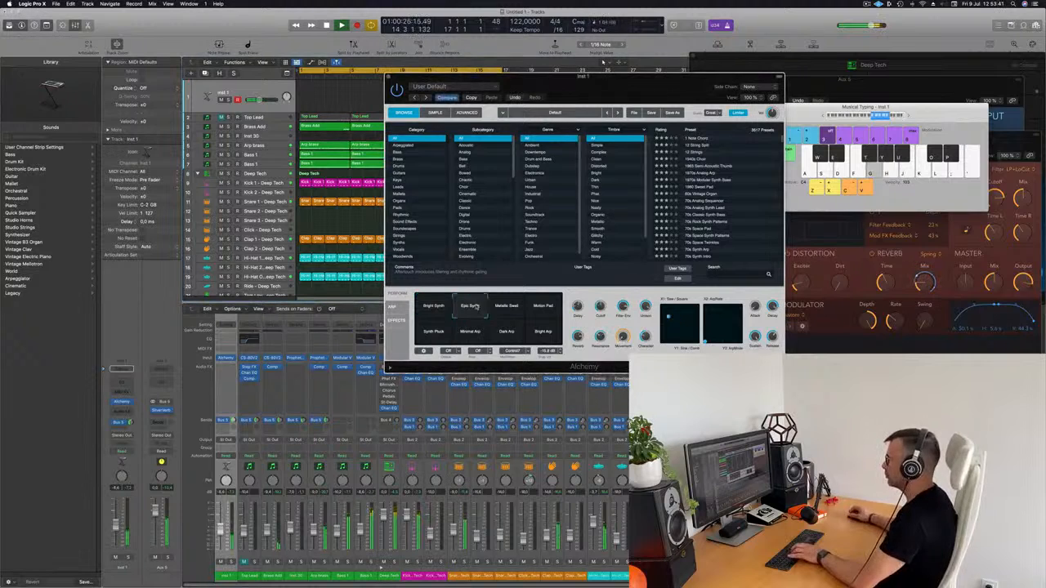
{"action": "left_click", "coordinate": [510, 307]}
{"action": "left_click", "coordinate": [547, 307]}
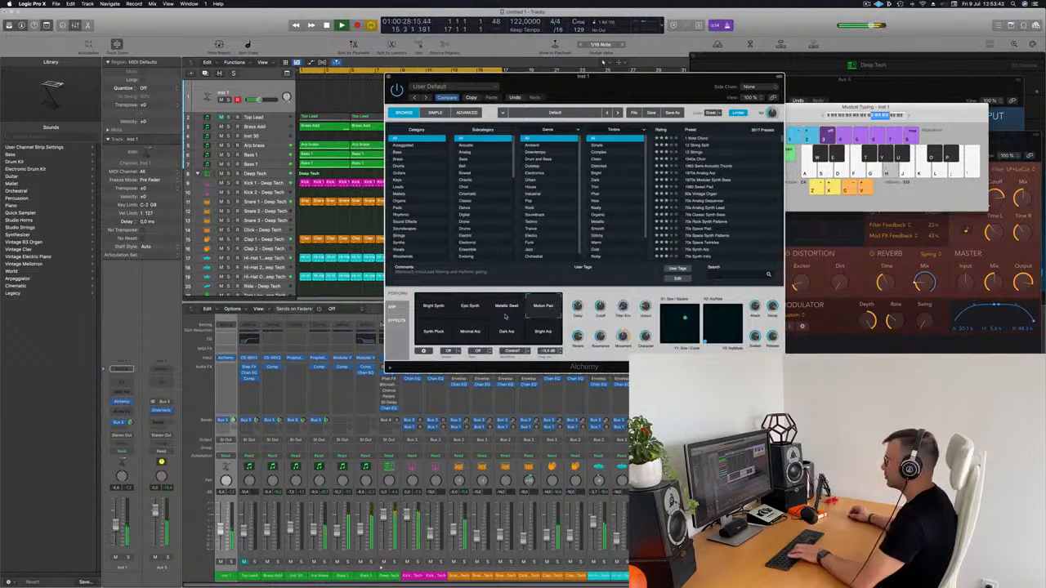
{"action": "left_click", "coordinate": [428, 335]}
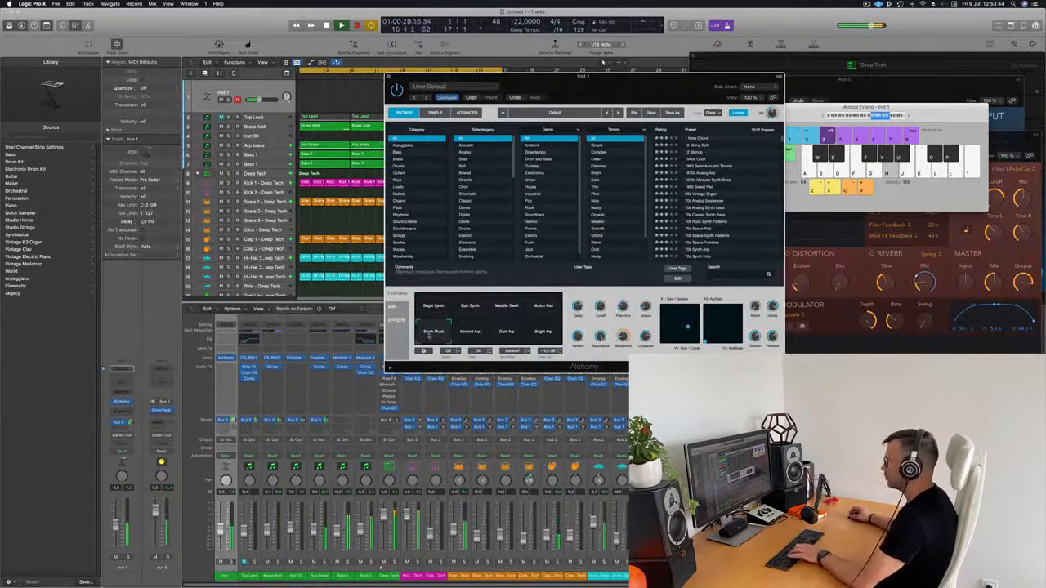
{"action": "left_click", "coordinate": [514, 332]}
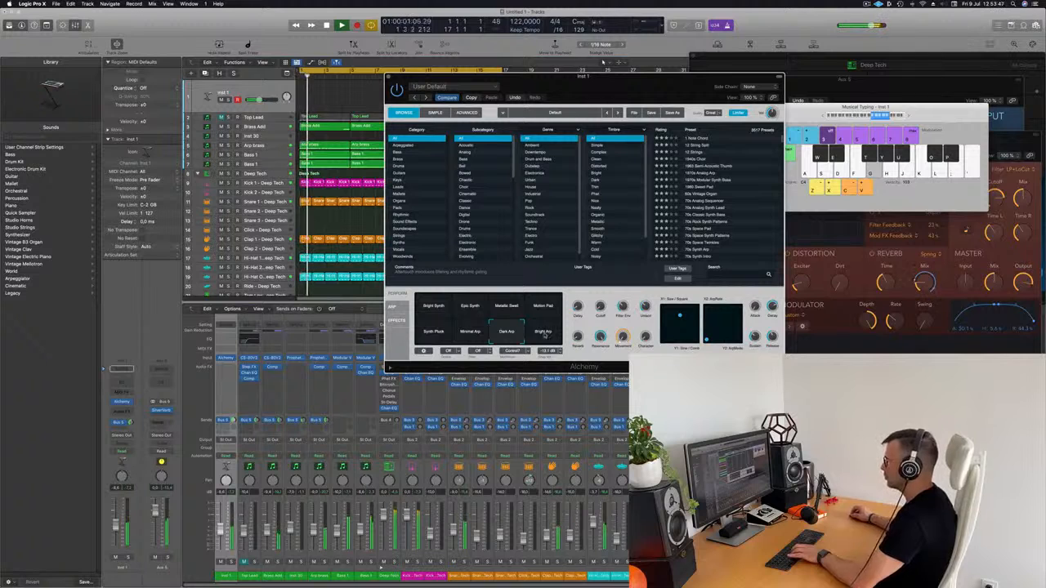
{"action": "left_click", "coordinate": [438, 337]}
Try Synth Pluck with a short phrase and lower the Musical Typing range by one octave.
{"action": "key", "text": "h"}
{"action": "key", "text": "j"}
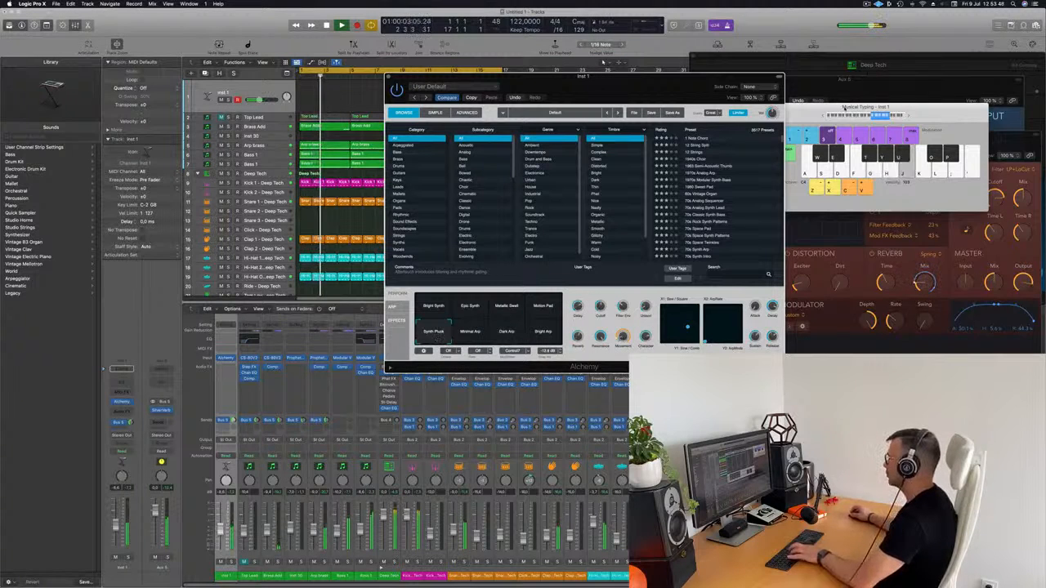
{"action": "key", "text": "g"}
{"action": "left_click", "coordinate": [845, 107]}
{"action": "key", "text": "z"}
{"action": "key", "text": "h"}
Move the Musical Typing and Alchemy windows apart and replay the two opening notes in the lowered octave.
{"action": "left_click_drag", "start_coordinate": [845, 108], "coordinate": [829, 62]}
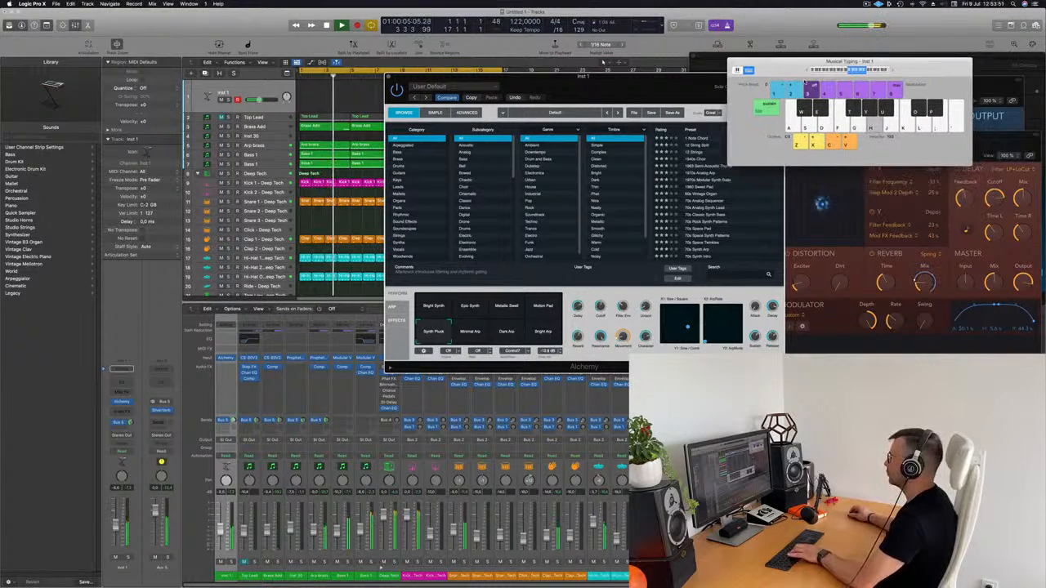
{"action": "left_click_drag", "start_coordinate": [662, 76], "coordinate": [709, 148]}
{"action": "key", "text": "g"}
{"action": "key", "text": "h"}
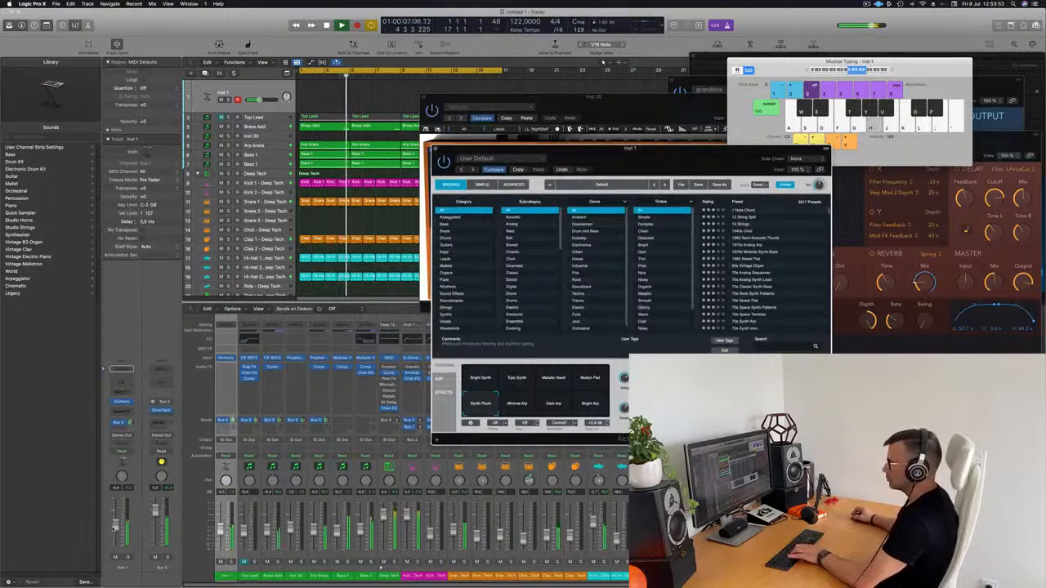
Raise the Inst 1 volume fader slightly and rehearse the pluck phrase with its two higher notes.
{"action": "left_click_drag", "start_coordinate": [119, 524], "coordinate": [120, 519]}
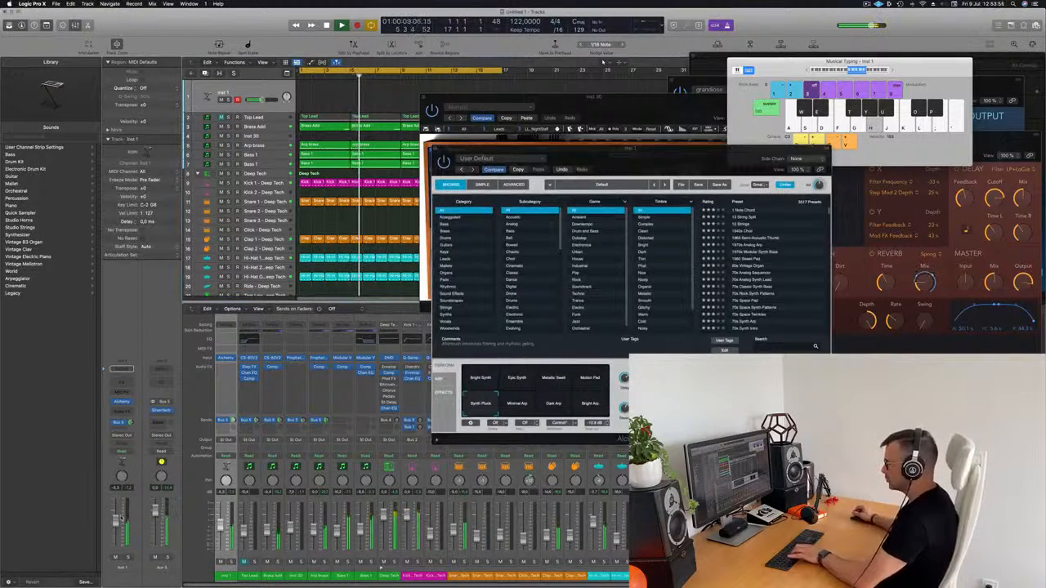
{"action": "key", "text": "g"}
{"action": "key", "text": "h"}
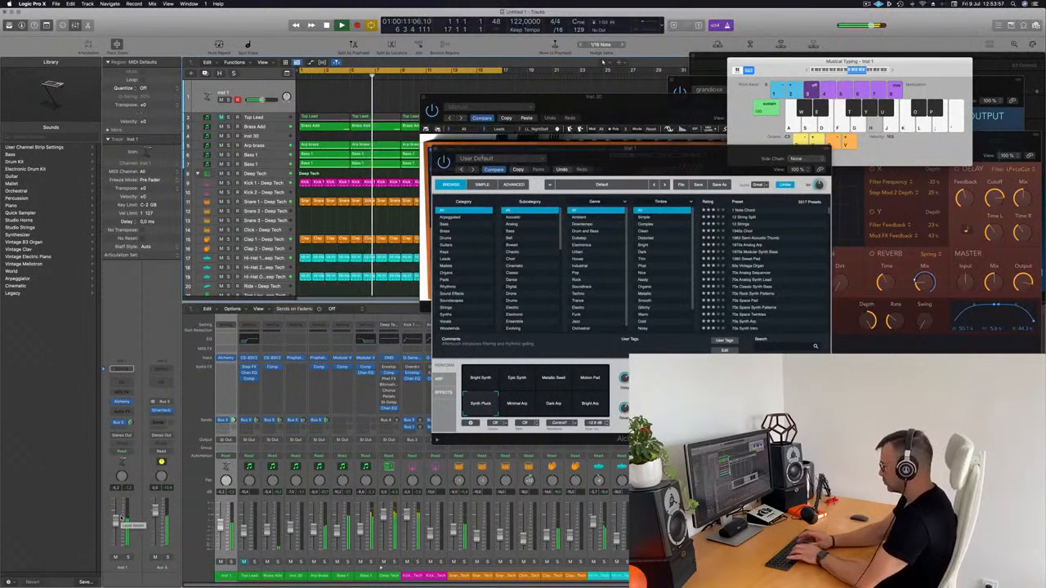
{"action": "key", "text": "semicolon"}
{"action": "key", "text": "l"}
{"action": "key", "text": "g"}
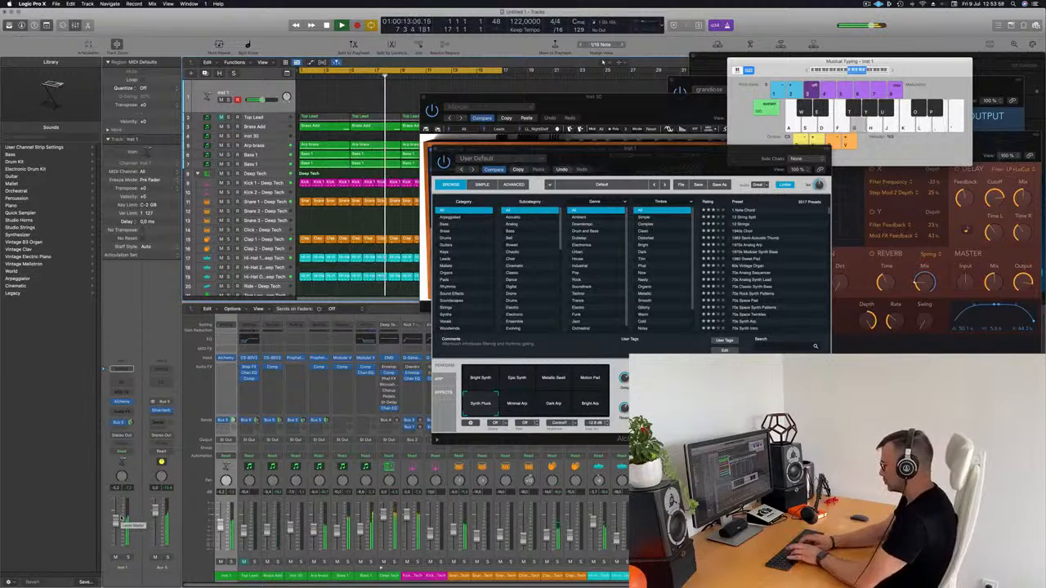
Record the Synth Pluck phrase on Inst 1 over the running loop and stop the transport.
{"action": "key", "text": "r"}
{"action": "key", "text": "g"}
{"action": "key", "text": "h"}
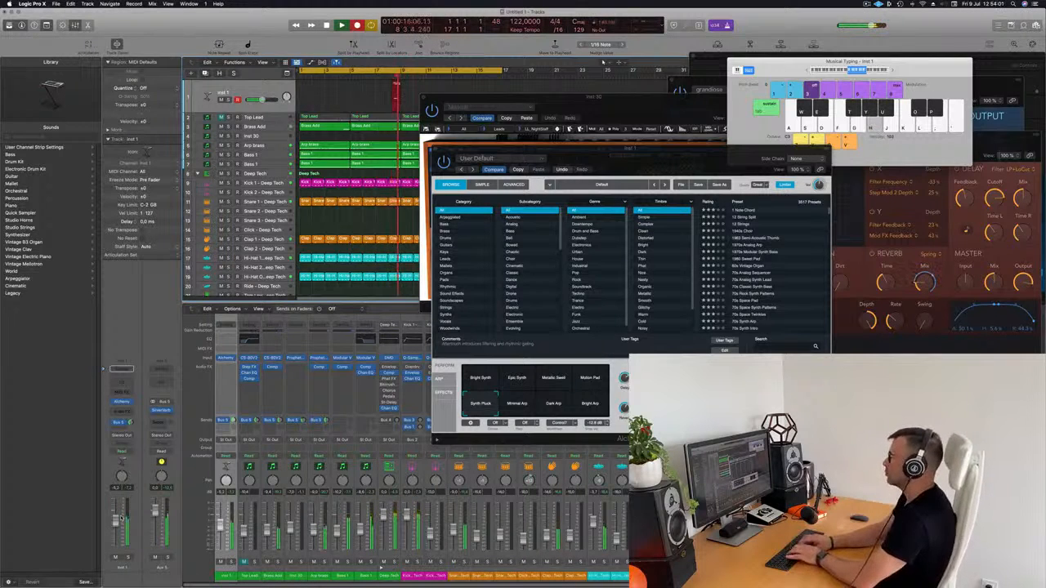
{"action": "key", "text": "semicolon"}
{"action": "key", "text": "l"}
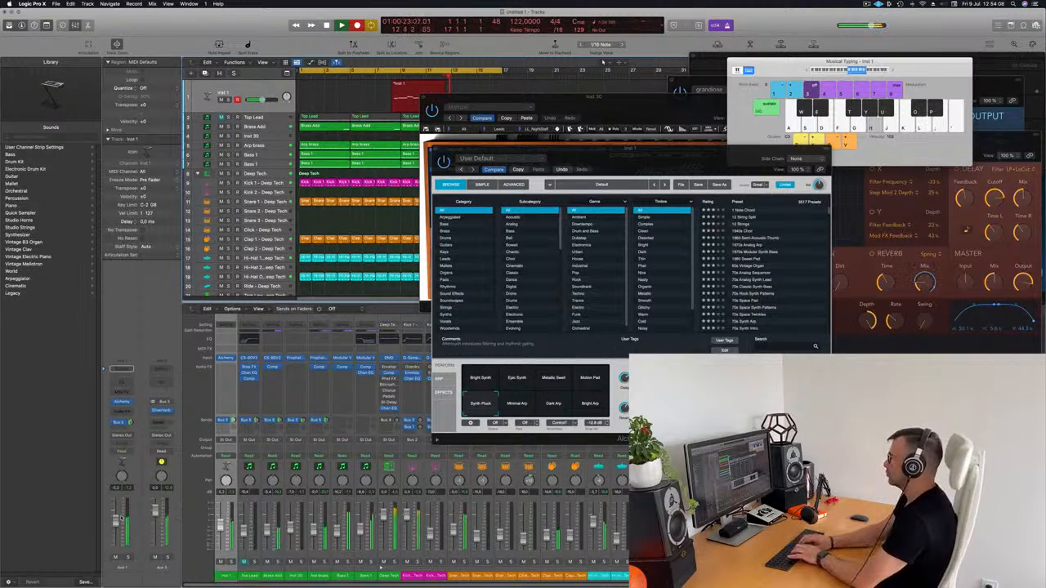
{"action": "key", "text": "space"}
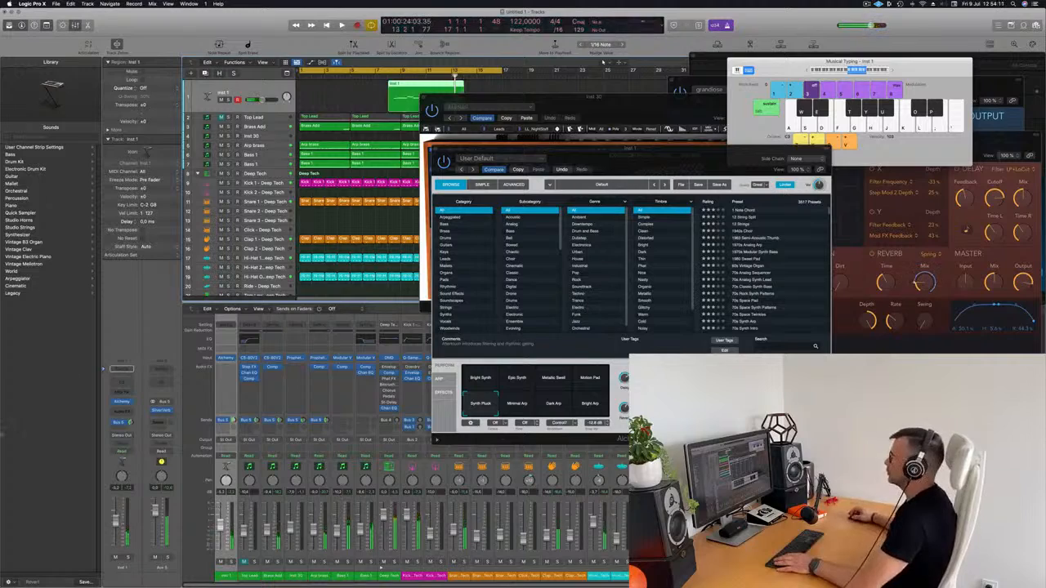
Split the Inst 1 recording at bar 11, keeping only its second half and moving it to bar 1, clear of the plug-in windows.
{"action": "left_click_drag", "start_coordinate": [532, 98], "coordinate": [763, 119]}
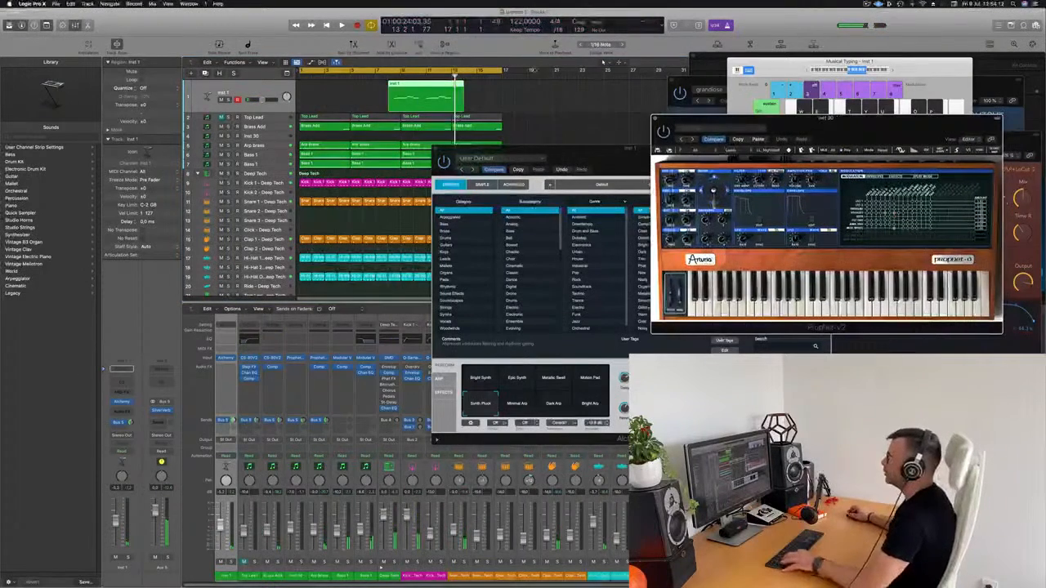
{"action": "double_click", "coordinate": [425, 87], "text": "super"}
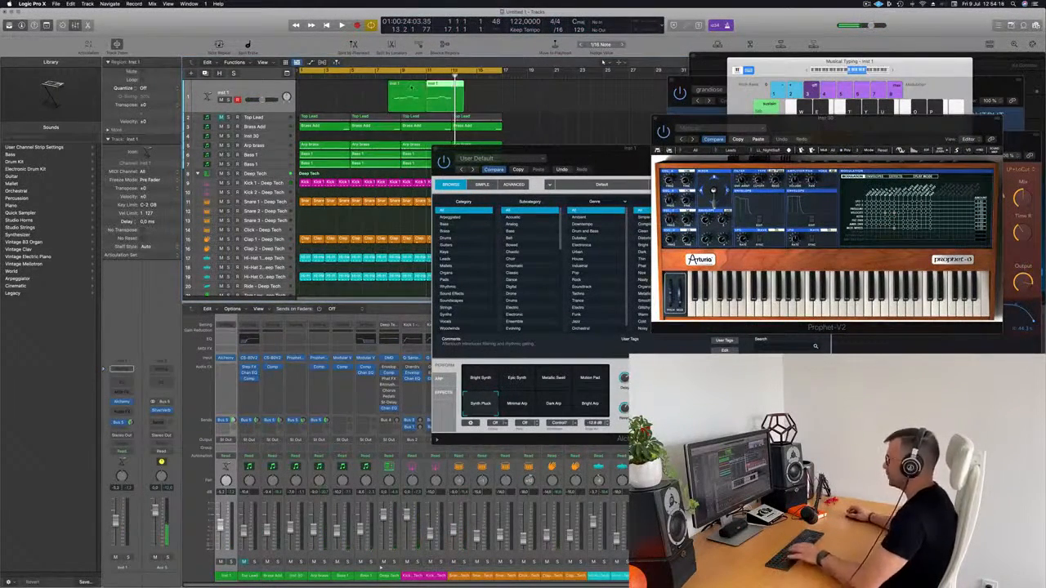
{"action": "key", "text": "Delete"}
{"action": "left_click_drag", "start_coordinate": [436, 89], "coordinate": [310, 92]}
{"action": "left_click_drag", "start_coordinate": [527, 151], "coordinate": [690, 147]}
{"action": "key", "text": "space"}
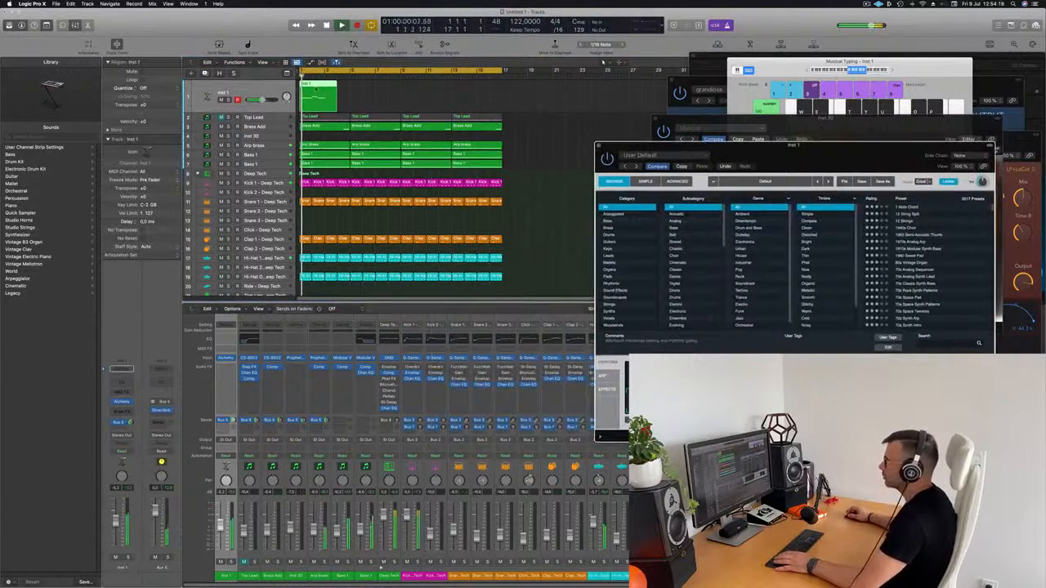
Open the Inst 1 region in the Piano Roll and shift the long second note slightly later onto the grid.
{"action": "double_click", "coordinate": [321, 97]}
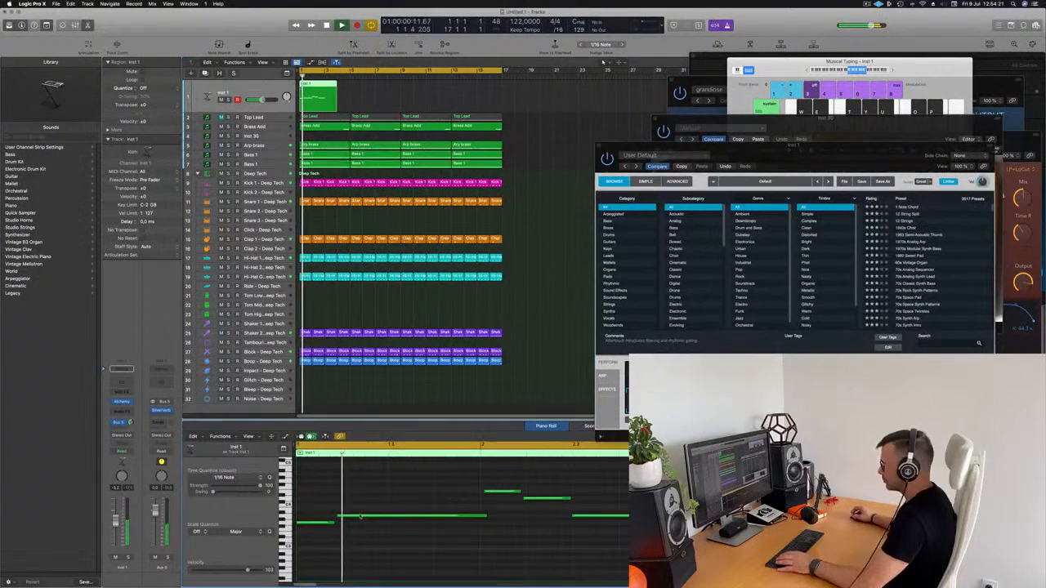
{"action": "left_click", "coordinate": [425, 517]}
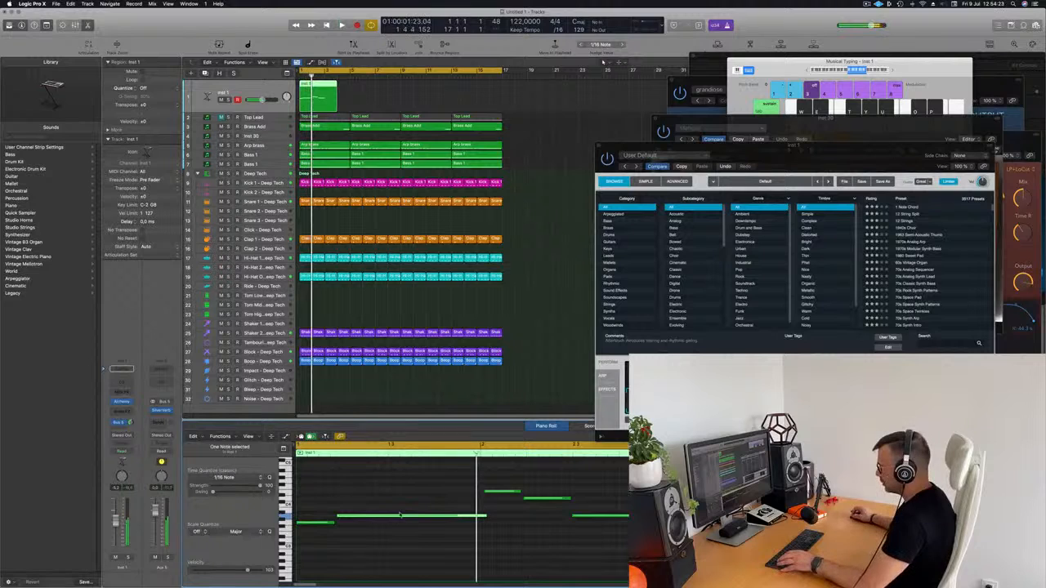
{"action": "left_click_drag", "start_coordinate": [402, 516], "coordinate": [408, 518]}
{"action": "key", "text": "space"}
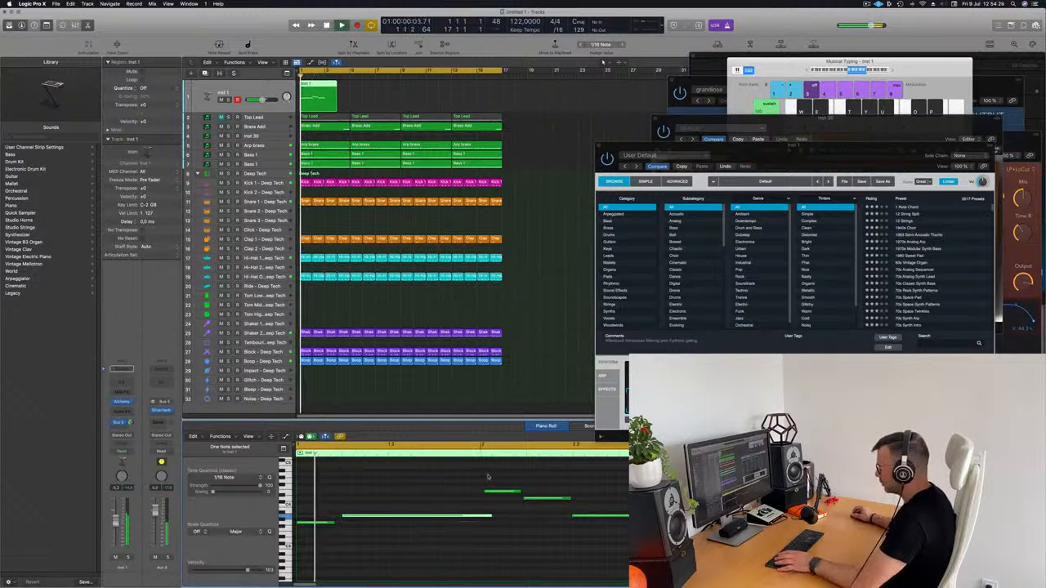
Align the phrase's two higher notes to the 1/16 grid and play the corrected phrase back.
{"action": "key", "text": "space"}
{"action": "left_click_drag", "start_coordinate": [489, 476], "coordinate": [550, 499]}
{"action": "left_click", "coordinate": [533, 506]}
{"action": "key", "text": "space"}
{"action": "key", "text": "super+a"}
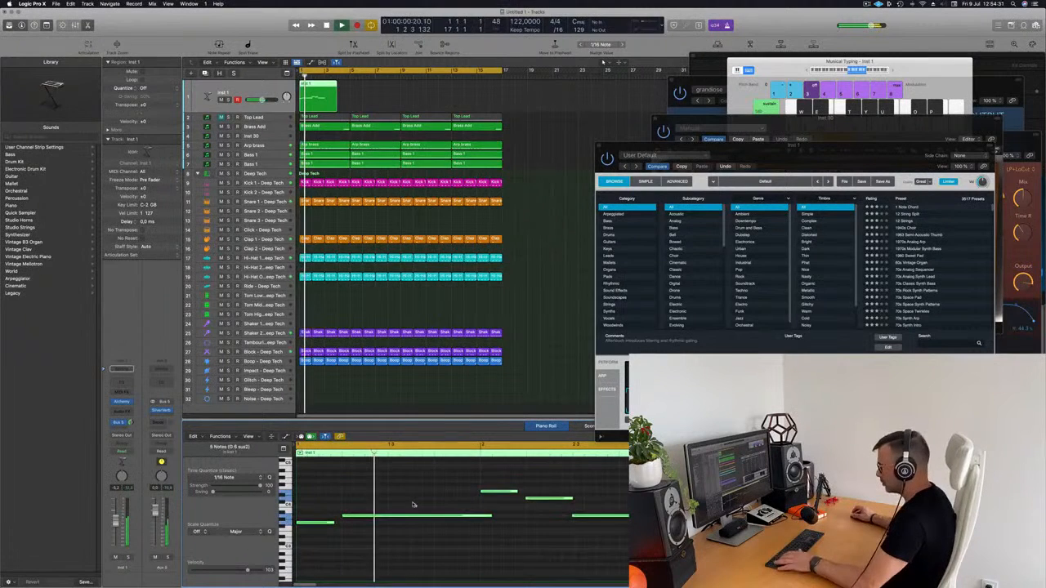
{"action": "left_click", "coordinate": [381, 494]}
{"action": "scroll", "coordinate": [424, 498], "scroll_direction": "left", "scroll_amount": 2}
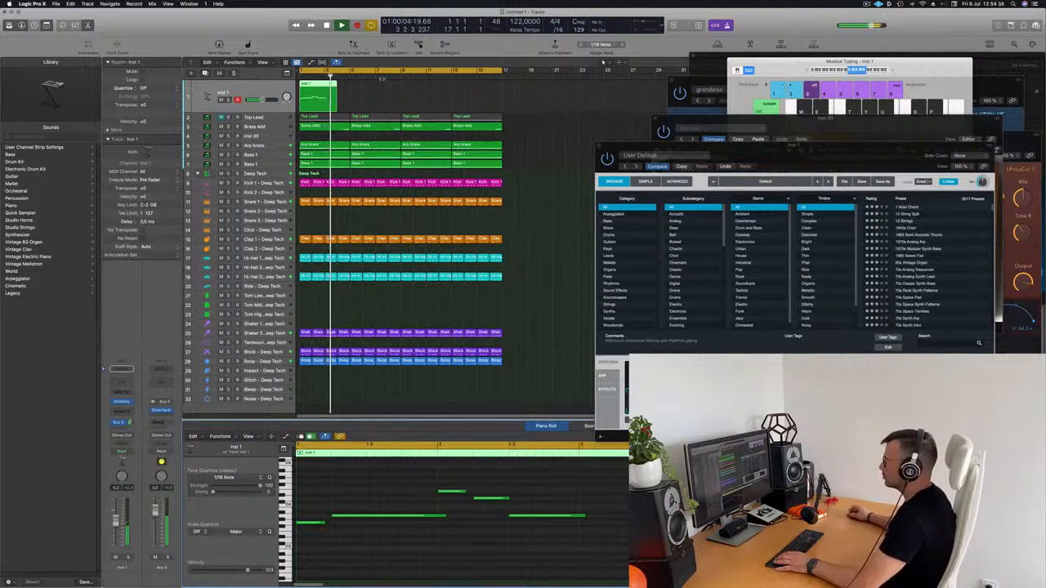
Copy the Inst 1 region to bars 5, 9 and 13 and play the arrangement from the start.
{"action": "left_click_drag", "start_coordinate": [321, 84], "coordinate": [468, 97]}
{"action": "left_click", "coordinate": [309, 98], "text": "shift"}
{"action": "key", "text": "Return"}
{"action": "left_click", "coordinate": [328, 99]}
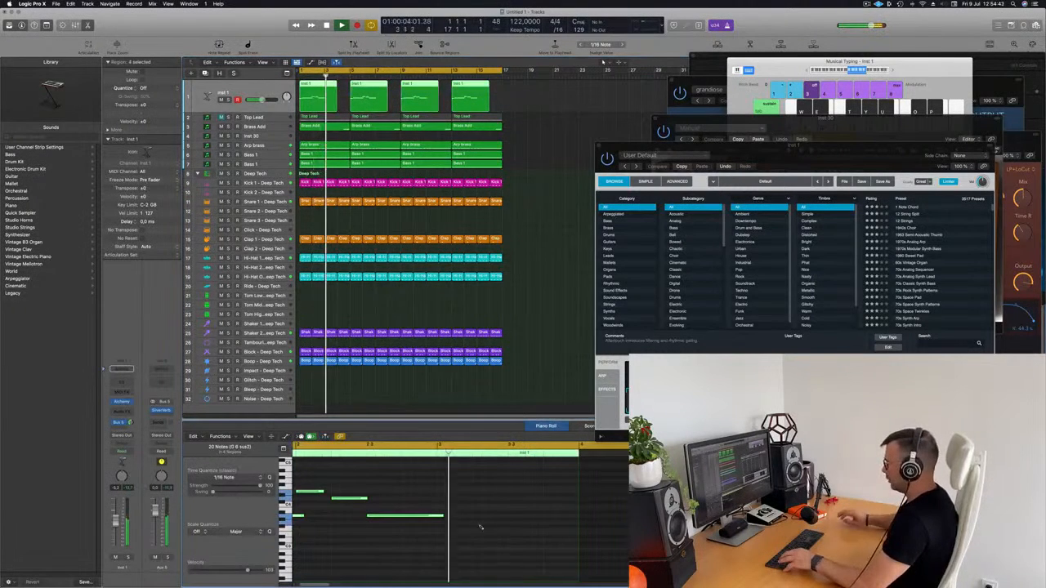
Lower the Inst 1 volume fader slightly against the full loop and clear the region selection.
{"action": "scroll", "coordinate": [479, 526], "scroll_direction": "up", "scroll_amount": 3}
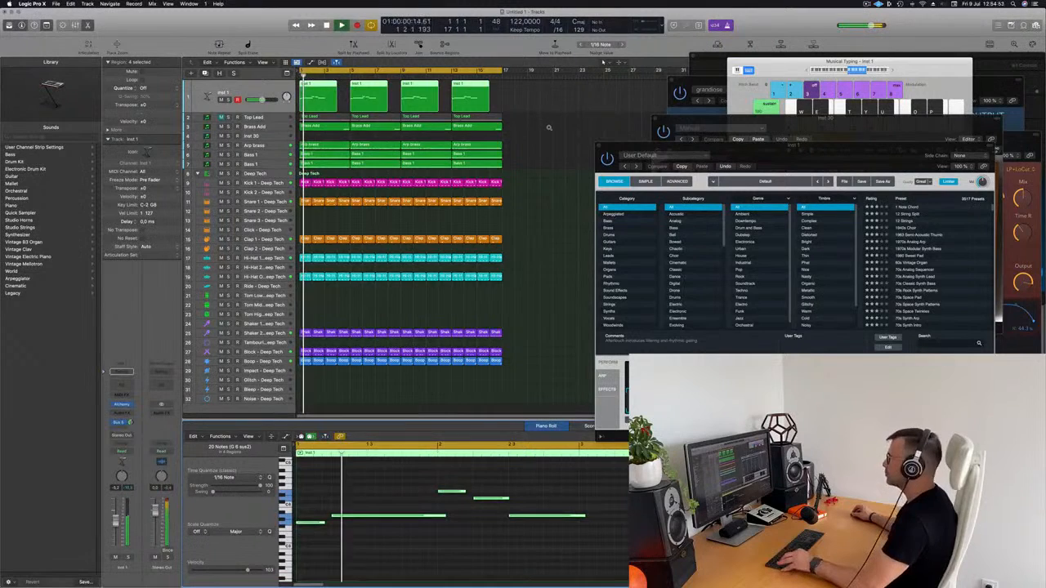
{"action": "scroll", "coordinate": [550, 127], "scroll_direction": "down", "scroll_amount": 3}
{"action": "left_click", "coordinate": [117, 527]}
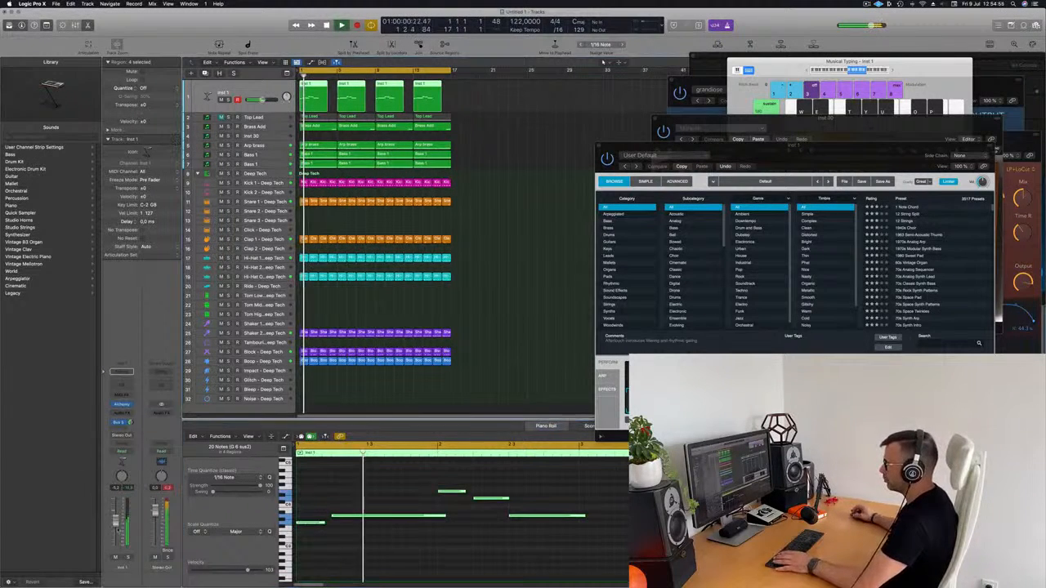
{"action": "left_click", "coordinate": [491, 211]}
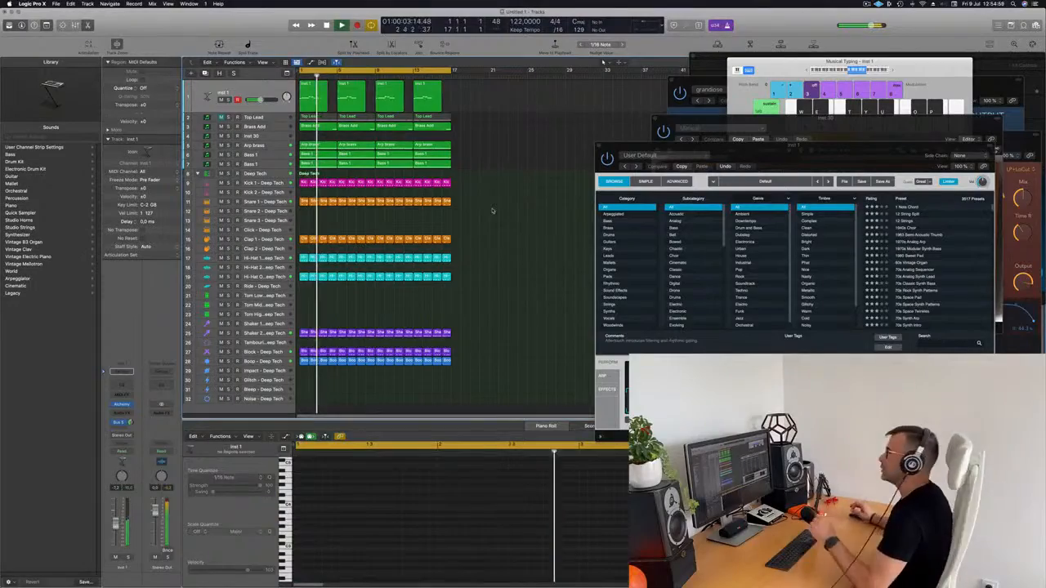